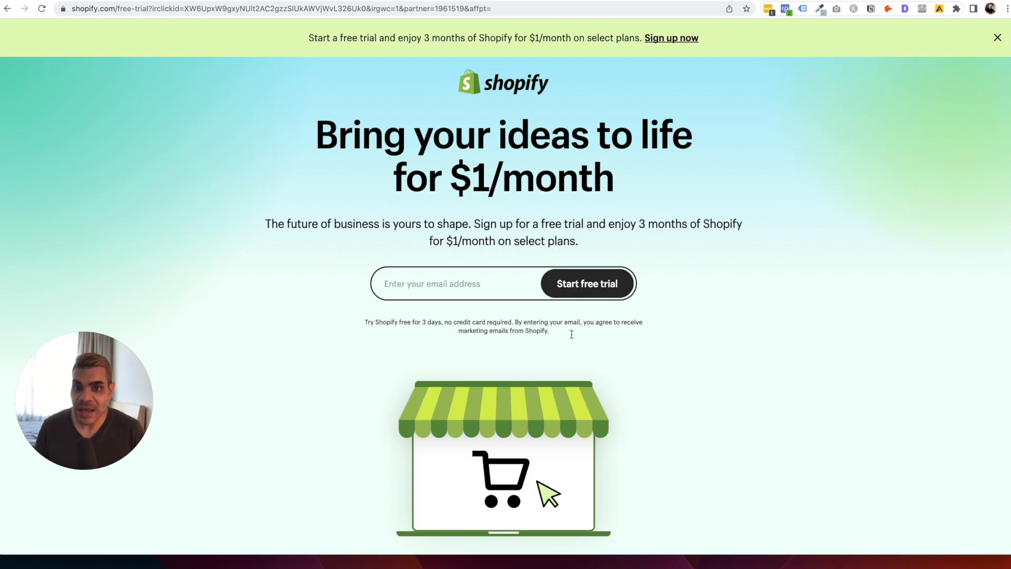
Enter your email address on the signup page and start the Shopify free trial.
{"action": "double_click", "coordinate": [427, 321]}
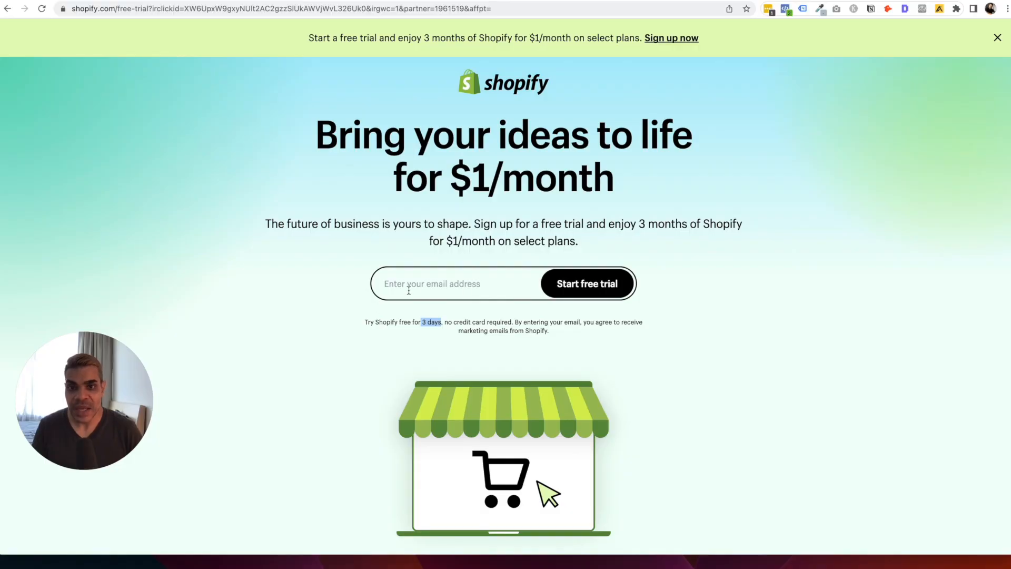
{"action": "left_click", "coordinate": [464, 278]}
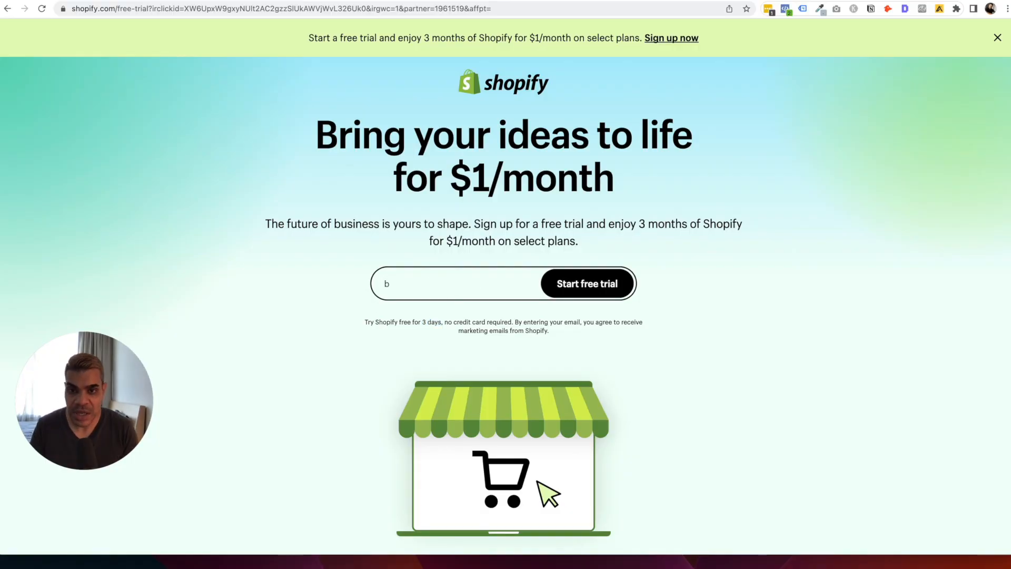
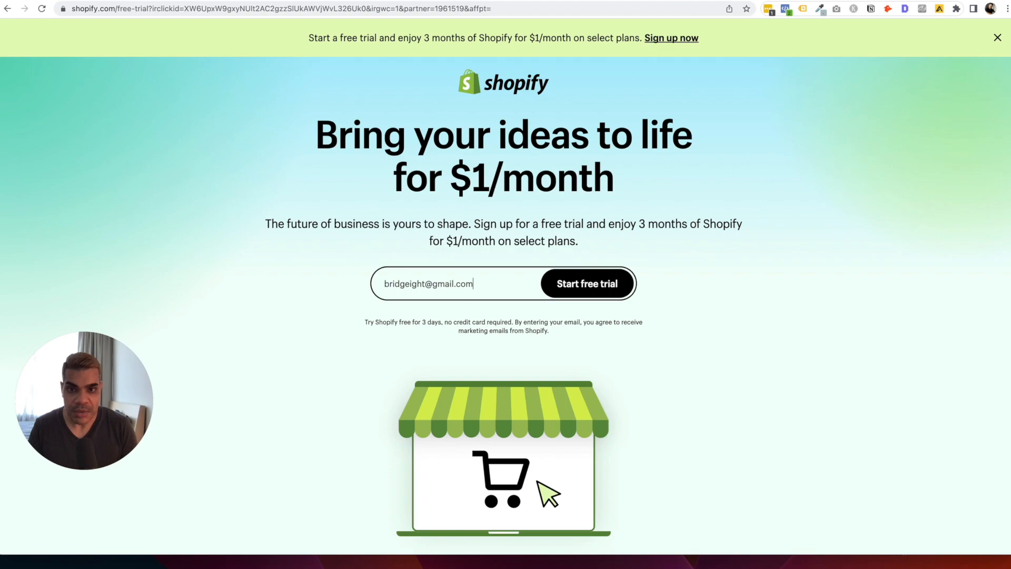
{"action": "left_click", "coordinate": [598, 289]}
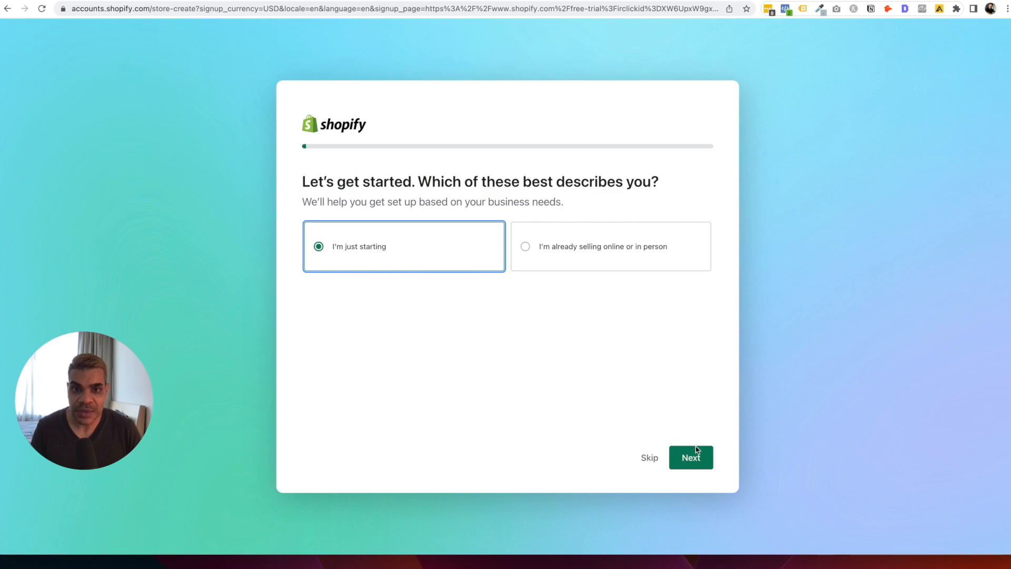
Answer the first onboarding question with 'I'm just starting'.
{"action": "left_click", "coordinate": [637, 258]}
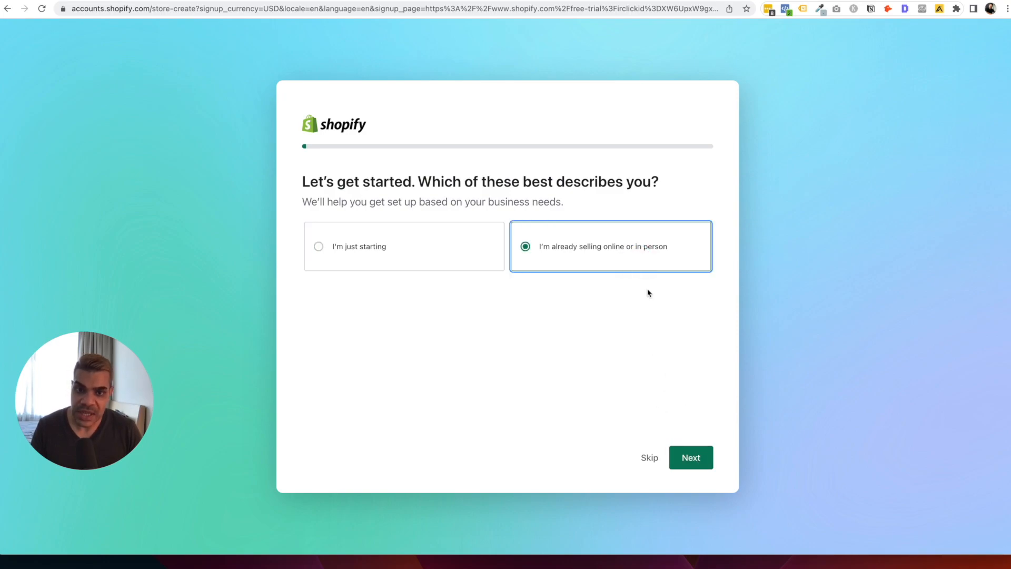
{"action": "left_click_drag", "start_coordinate": [416, 257], "coordinate": [416, 242]}
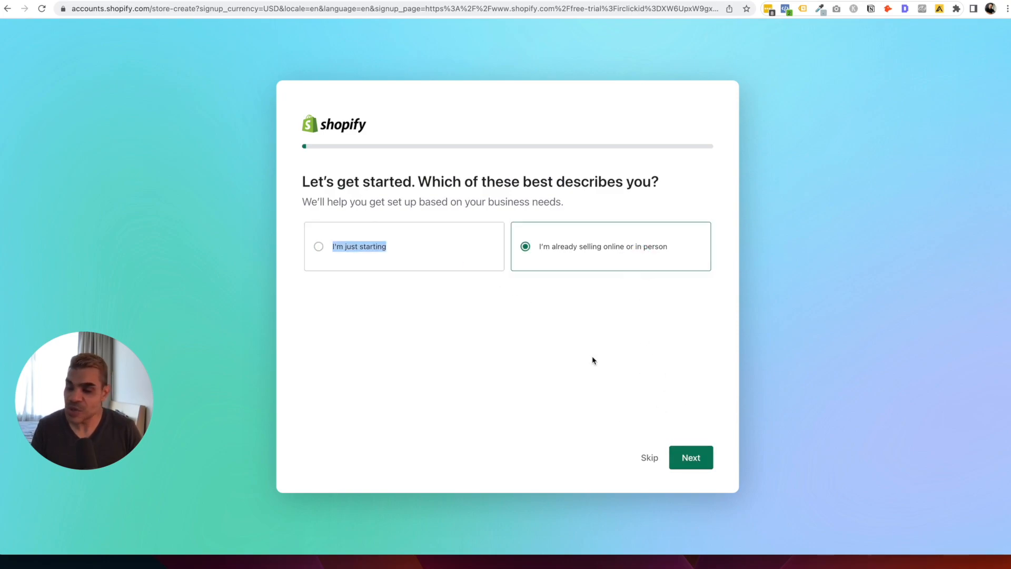
{"action": "left_click", "coordinate": [443, 243]}
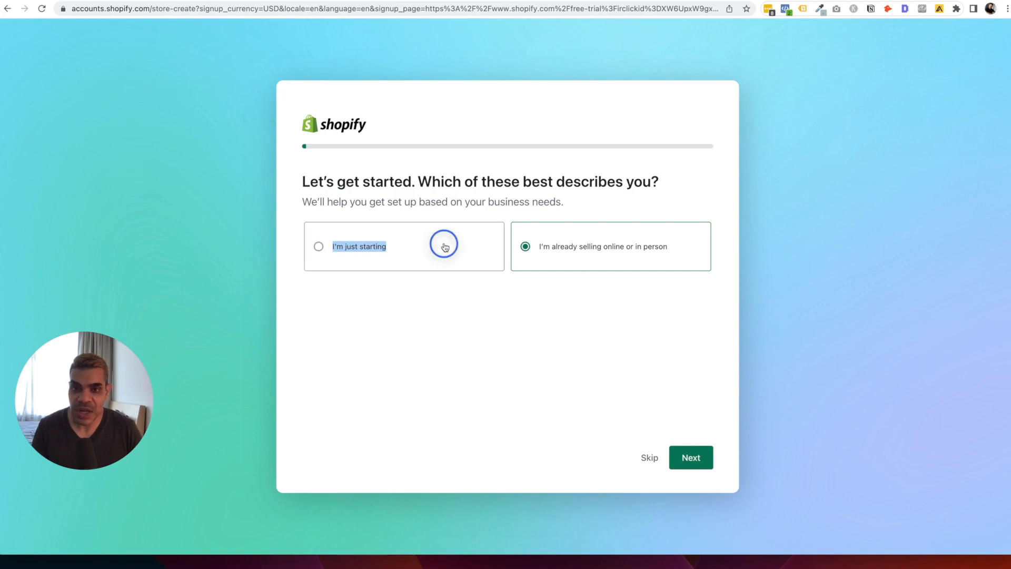
{"action": "left_click", "coordinate": [703, 466]}
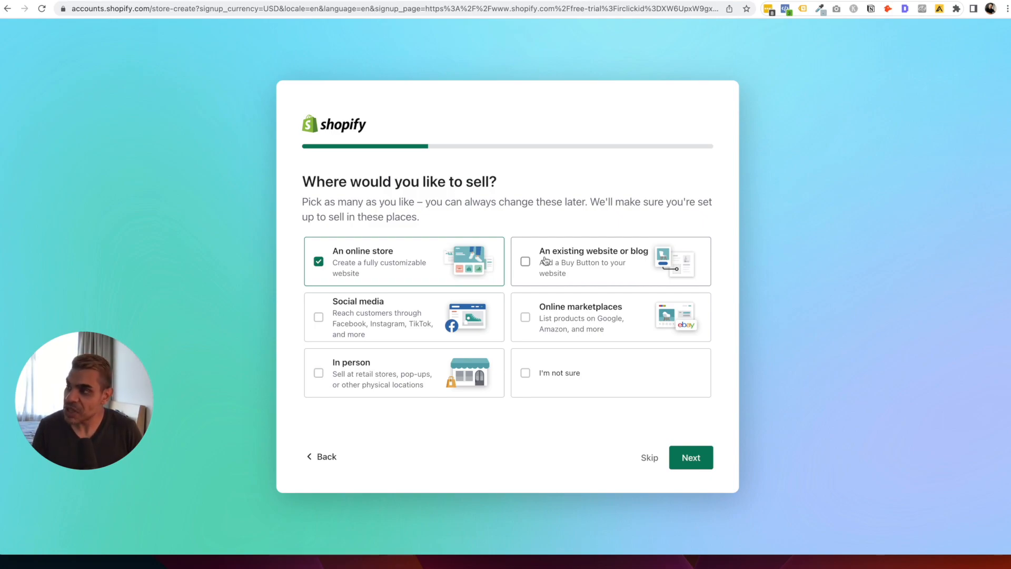
Choose Online store, Social media and Online marketplaces as places to sell.
{"action": "left_click", "coordinate": [358, 321]}
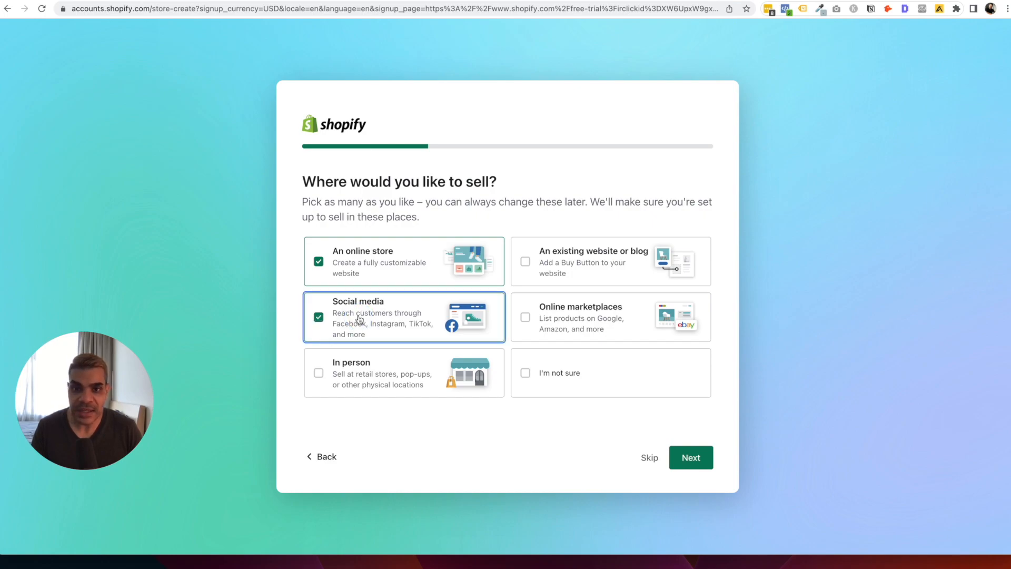
{"action": "left_click", "coordinate": [587, 268]}
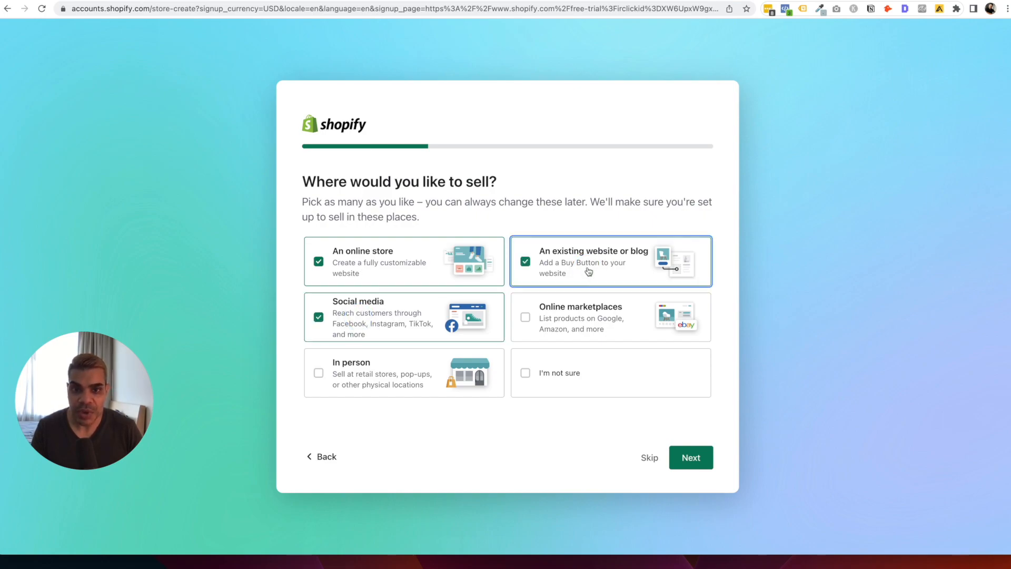
{"action": "left_click", "coordinate": [561, 269]}
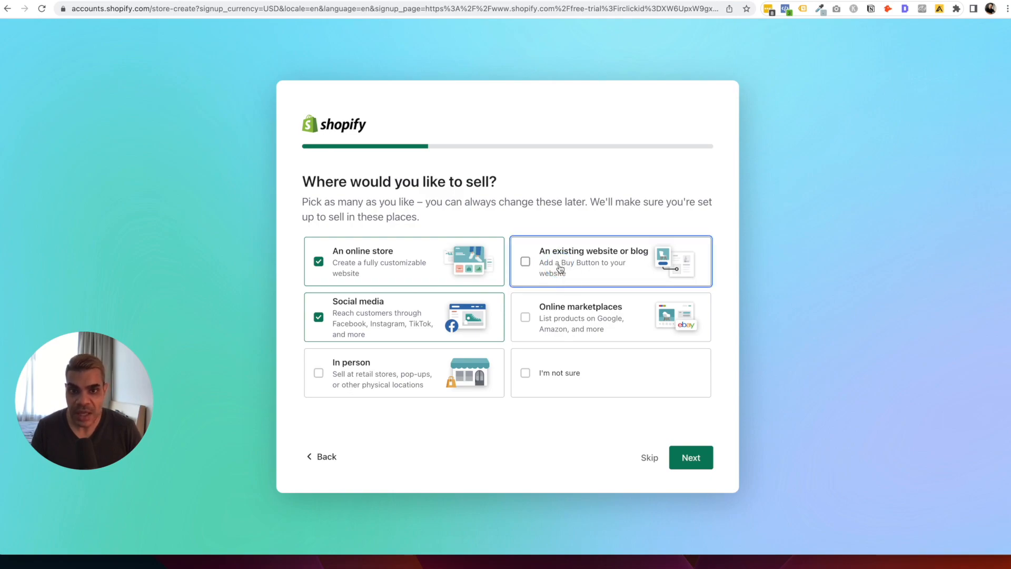
{"action": "left_click", "coordinate": [560, 323]}
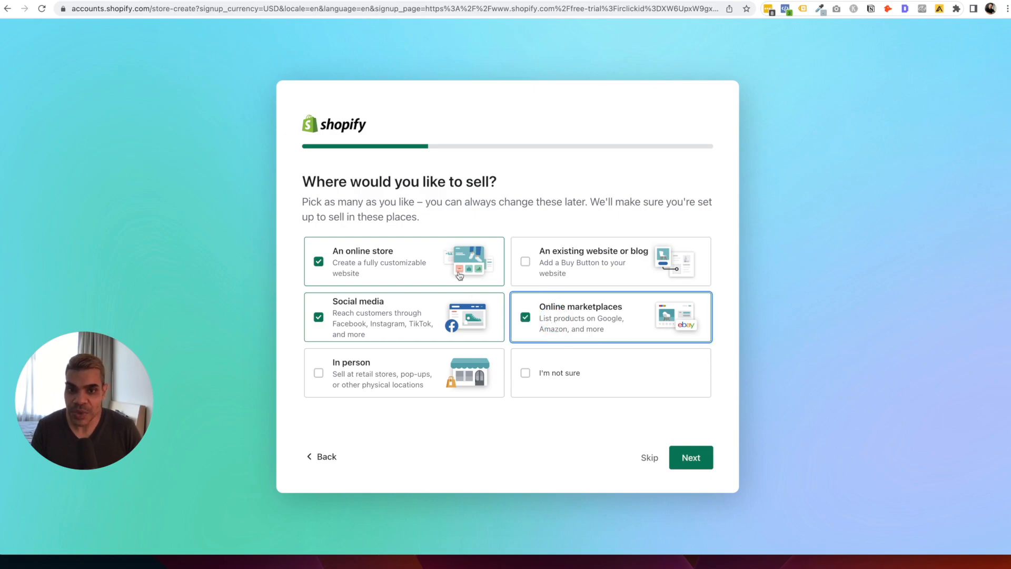
{"action": "left_click", "coordinate": [693, 462]}
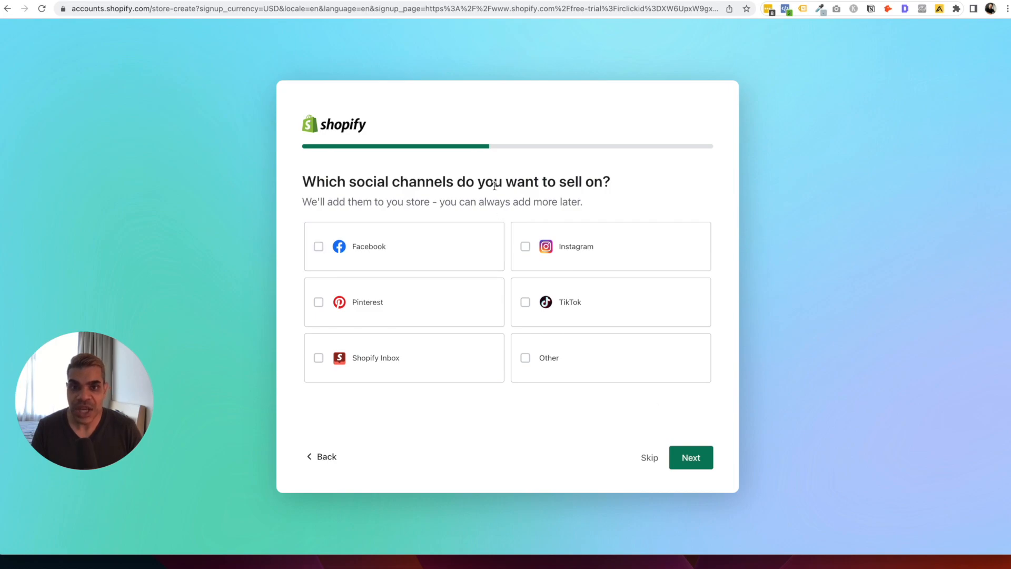
Select Facebook, TikTok, Instagram and Shopify Inbox as social selling channels.
{"action": "left_click", "coordinate": [318, 248]}
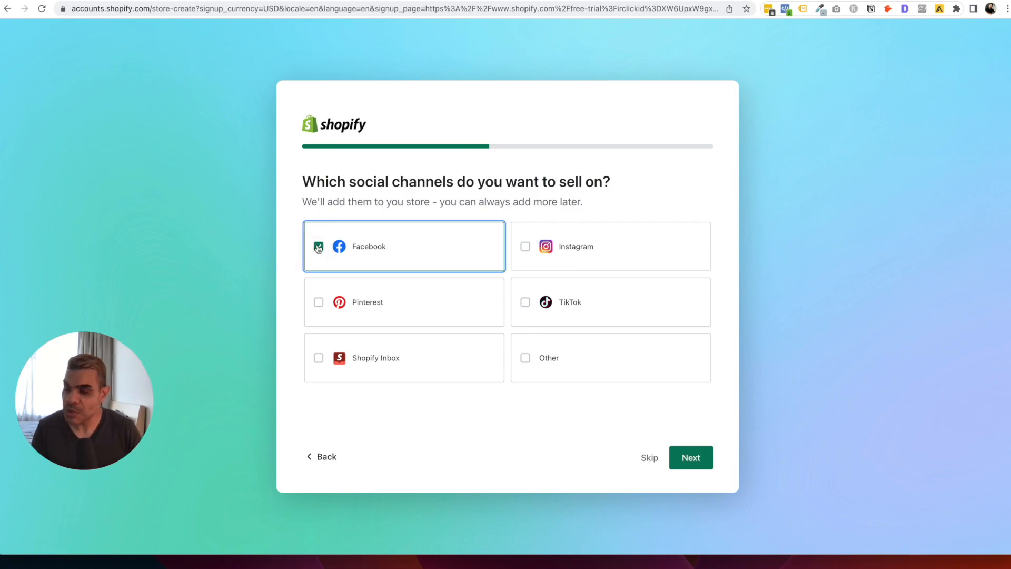
{"action": "left_click", "coordinate": [525, 302]}
{"action": "left_click", "coordinate": [526, 248]}
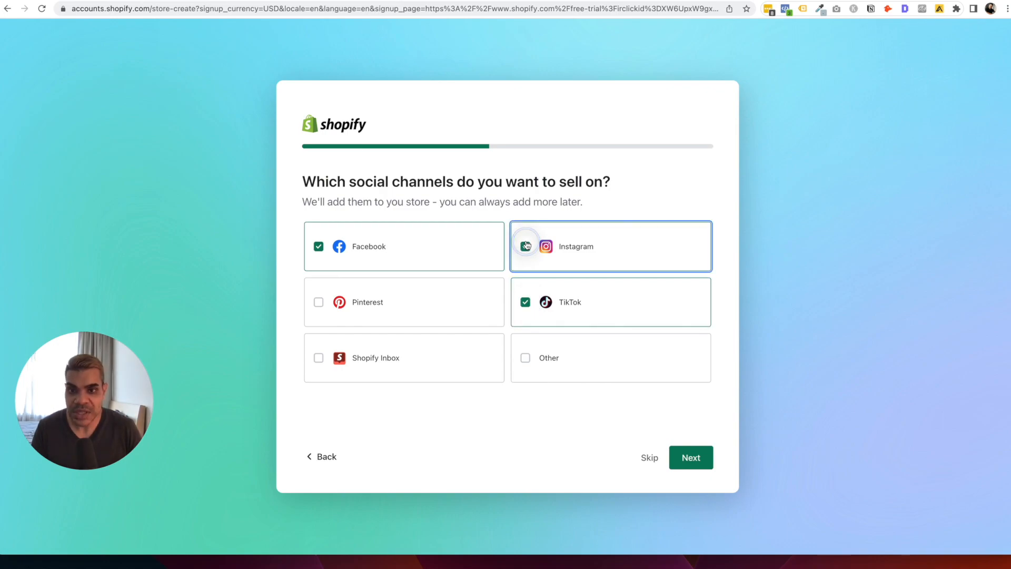
{"action": "left_click", "coordinate": [320, 359]}
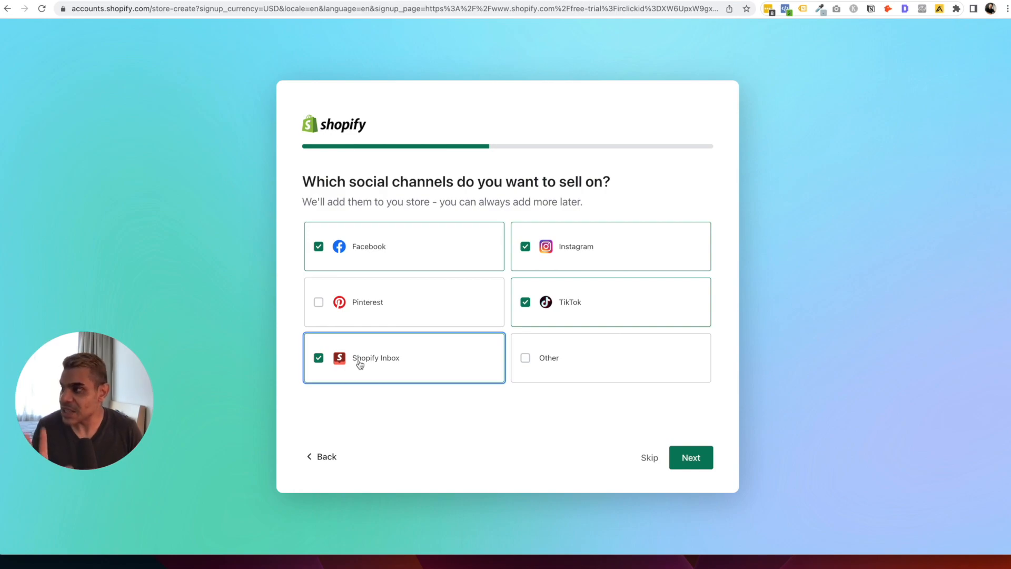
Select Google as the online marketplace to sell on.
{"action": "left_click", "coordinate": [680, 456]}
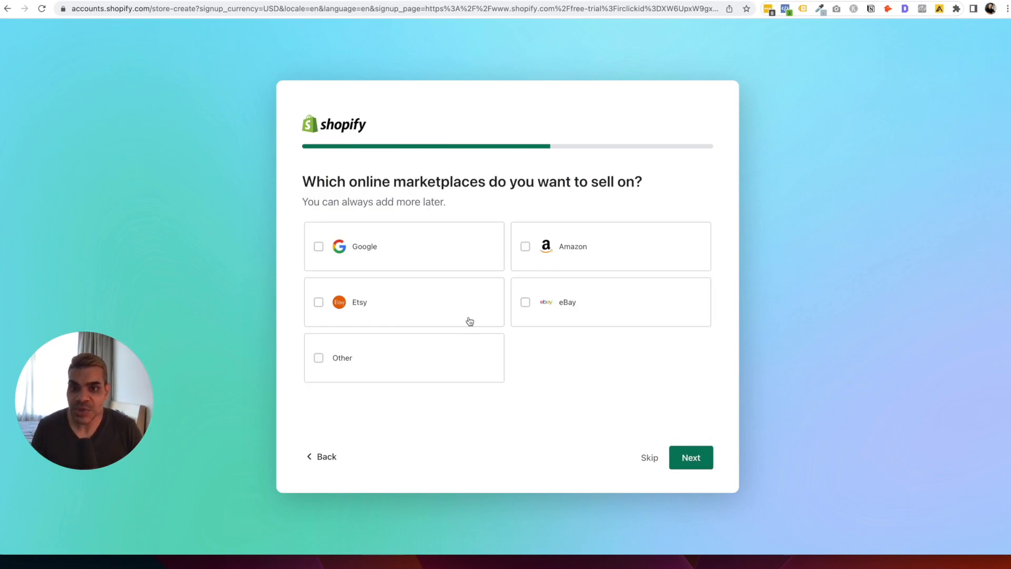
{"action": "left_click", "coordinate": [318, 248]}
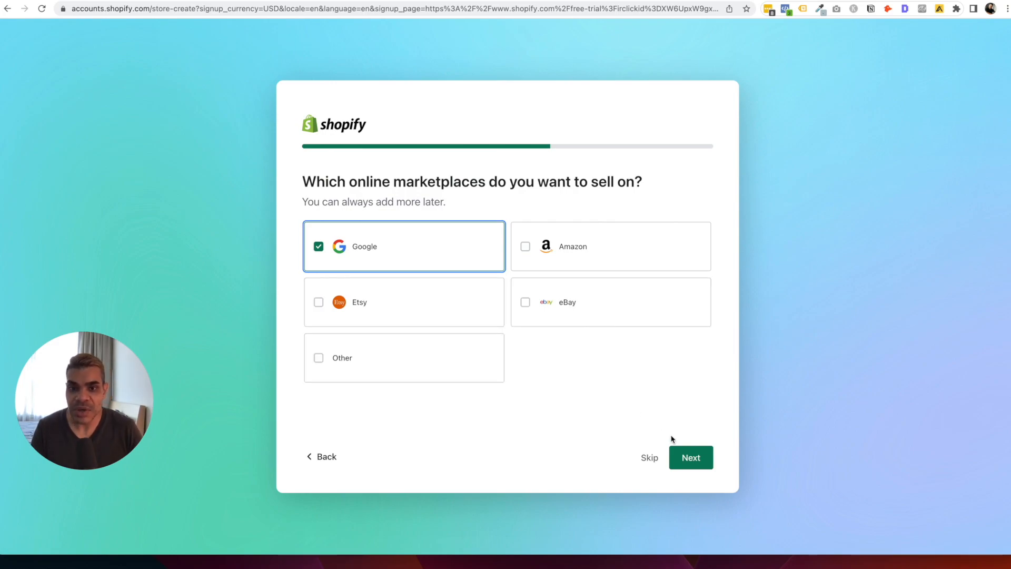
{"action": "left_click", "coordinate": [690, 465]}
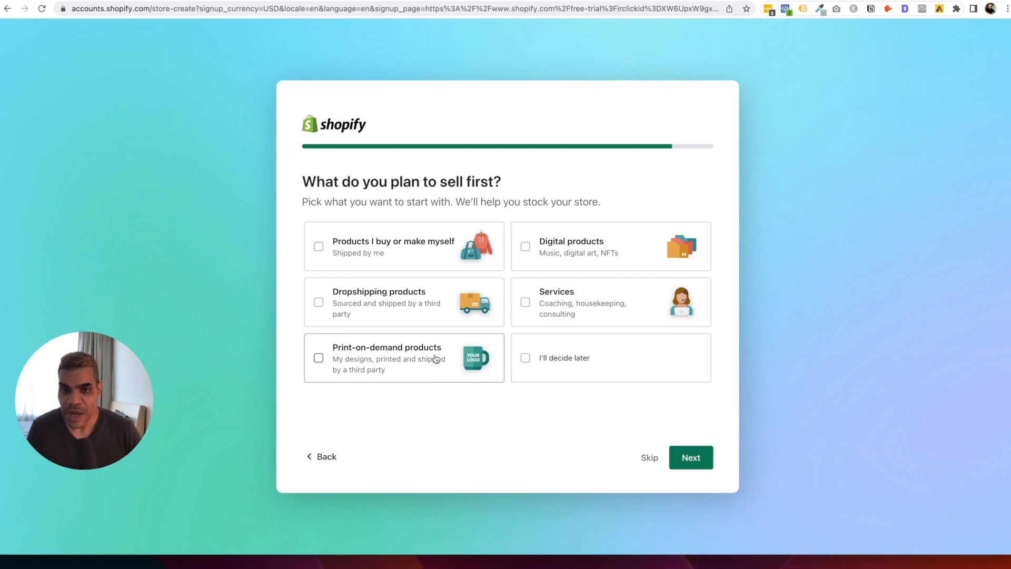
Pick Services as what you plan to sell first and continue.
{"action": "left_click", "coordinate": [582, 312]}
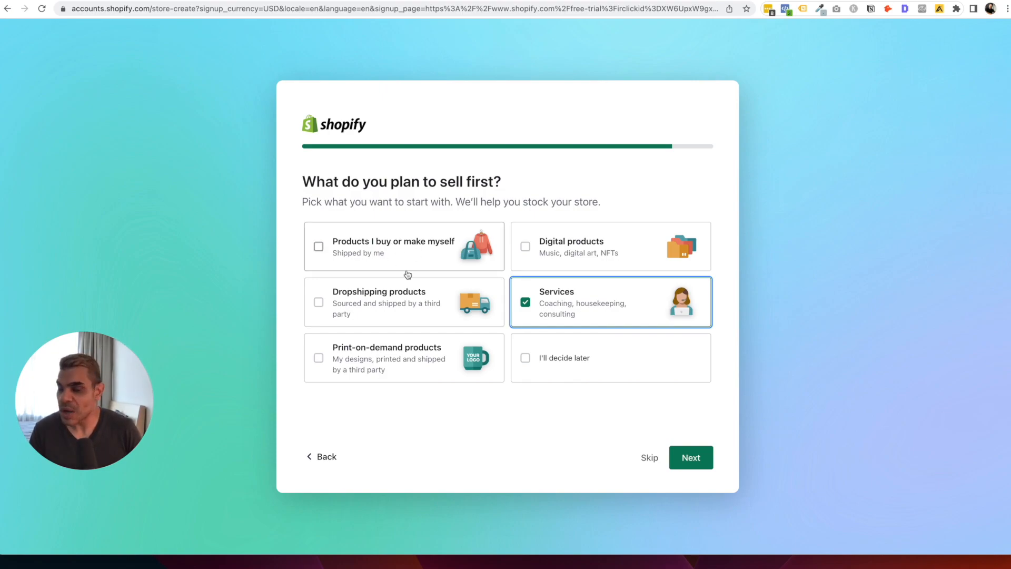
{"action": "left_click", "coordinate": [679, 456]}
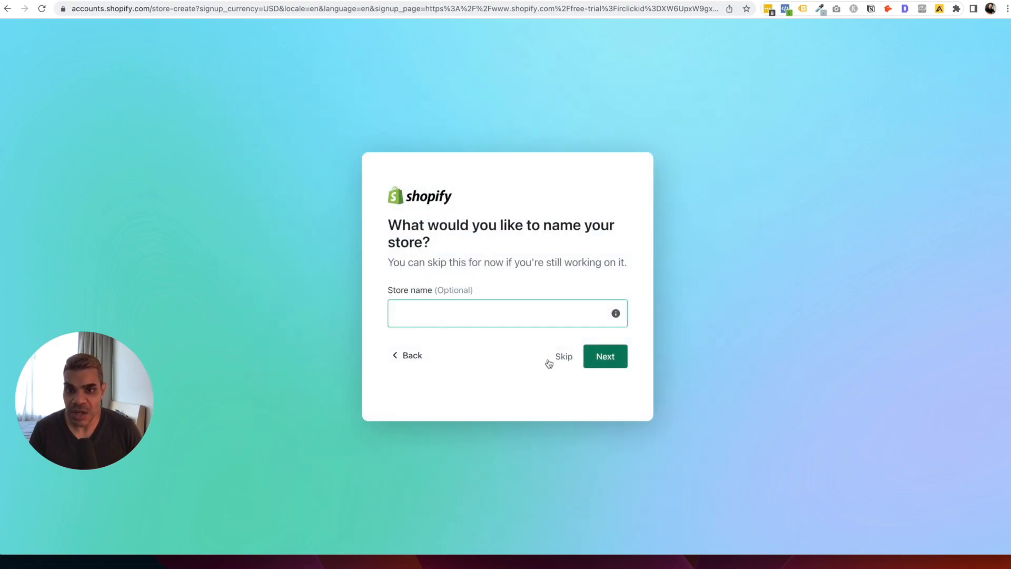
Name the store 'bridgeight', dropping the word 'services', and continue.
{"action": "left_click", "coordinate": [519, 310]}
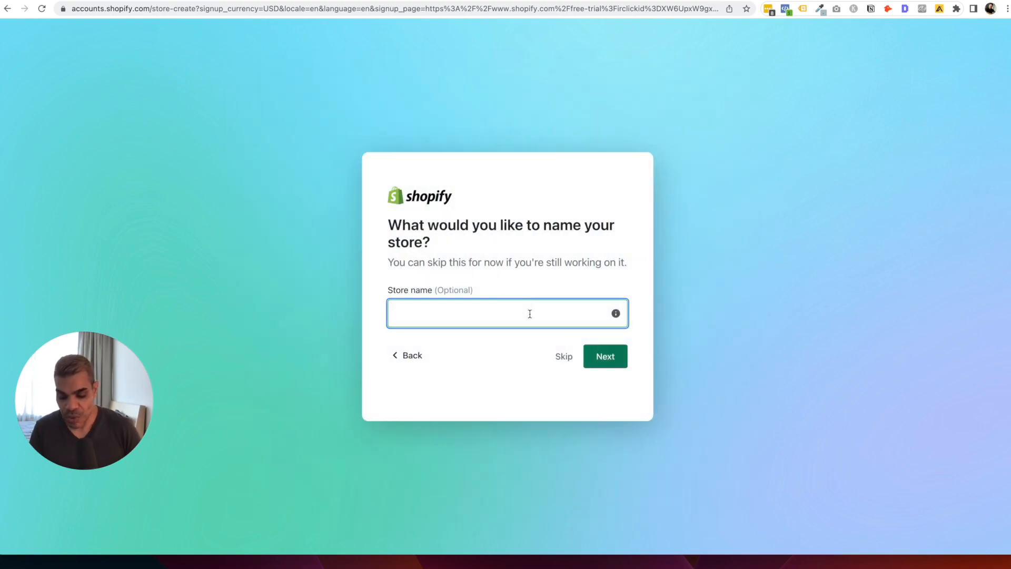
{"action": "type", "text": "bridgeight"}
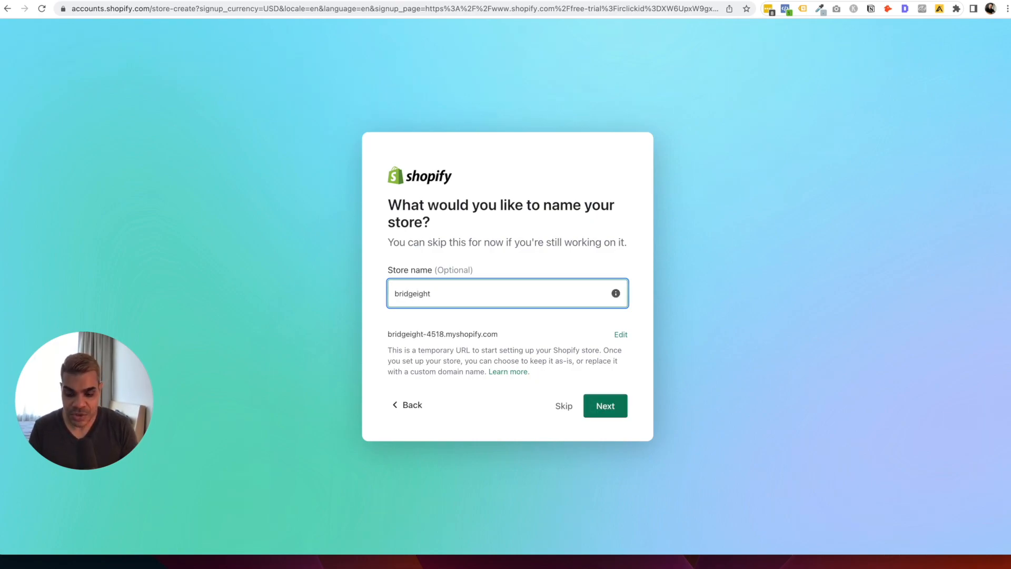
{"action": "type", "text": " ser"}
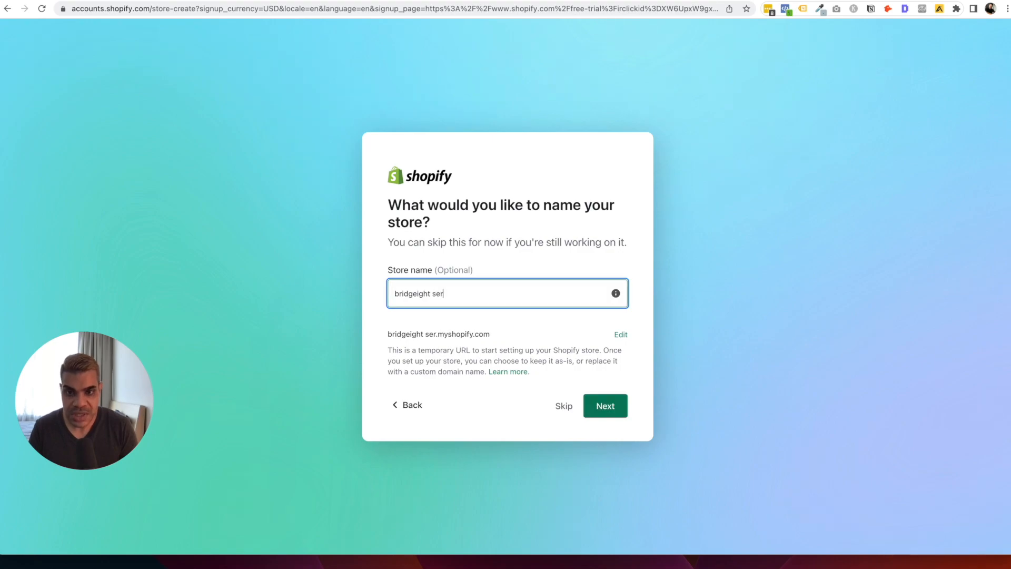
{"action": "type", "text": "vices"}
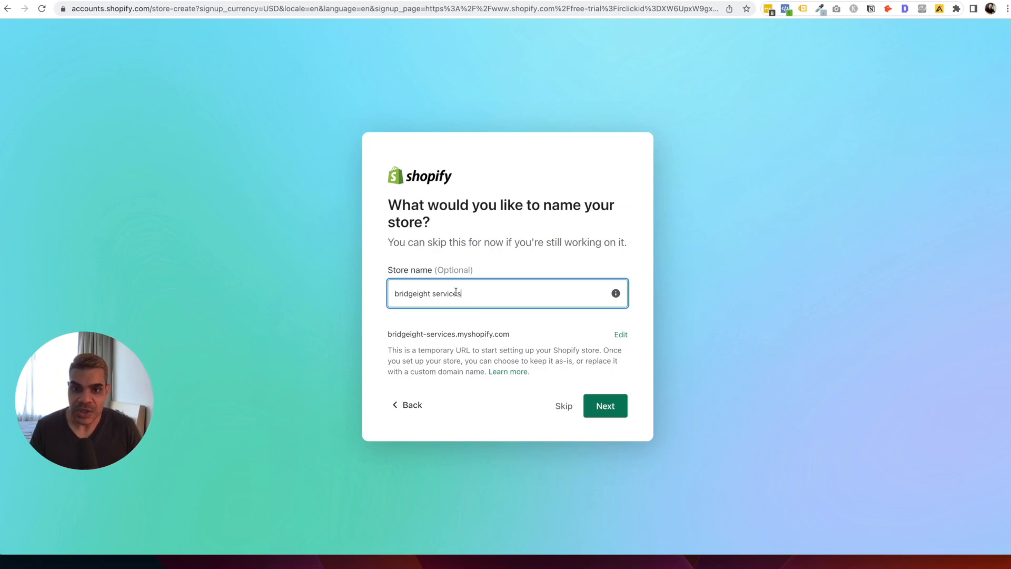
{"action": "left_click_drag", "start_coordinate": [395, 293], "coordinate": [431, 293]}
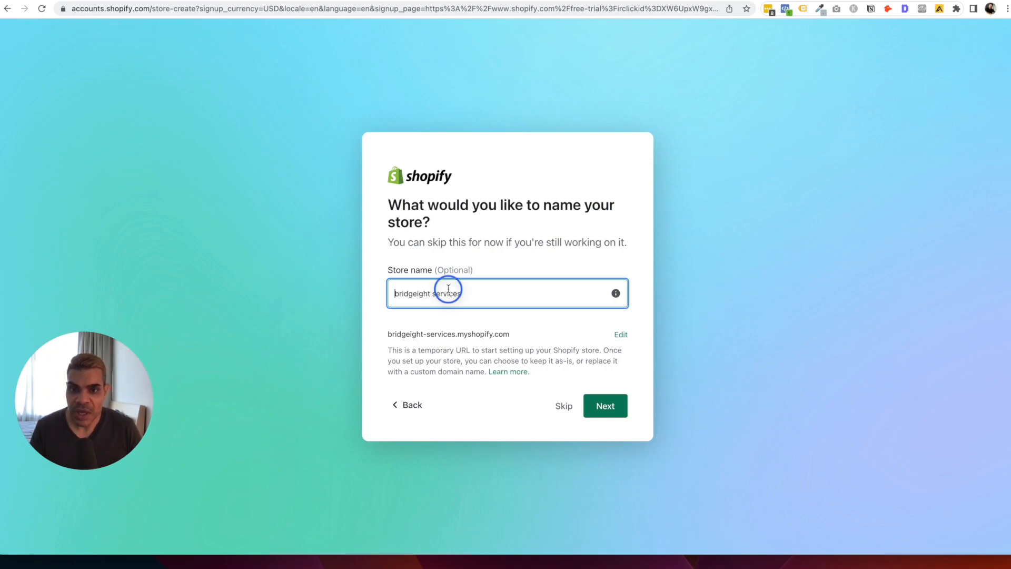
{"action": "left_click", "coordinate": [462, 293]}
{"action": "key", "text": "BackSpace"}
{"action": "key", "text": "BackSpace"}
{"action": "key", "text": "BackSpace"}
{"action": "key", "text": "BackSpace"}
{"action": "key", "text": "BackSpace"}
{"action": "key", "text": "BackSpace"}
{"action": "key", "text": "BackSpace"}
{"action": "key", "text": "BackSpace"}
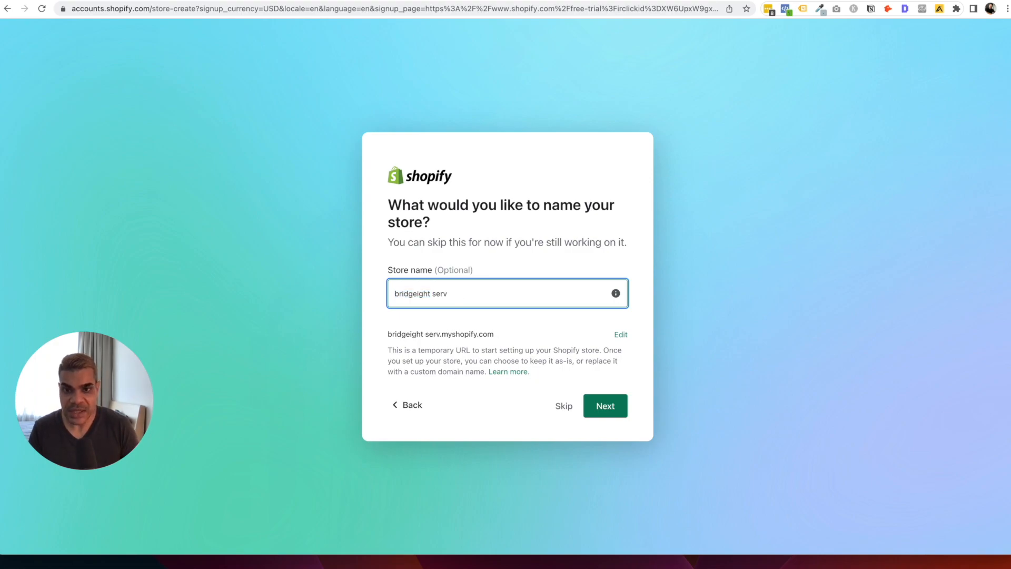
{"action": "key", "text": "BackSpace"}
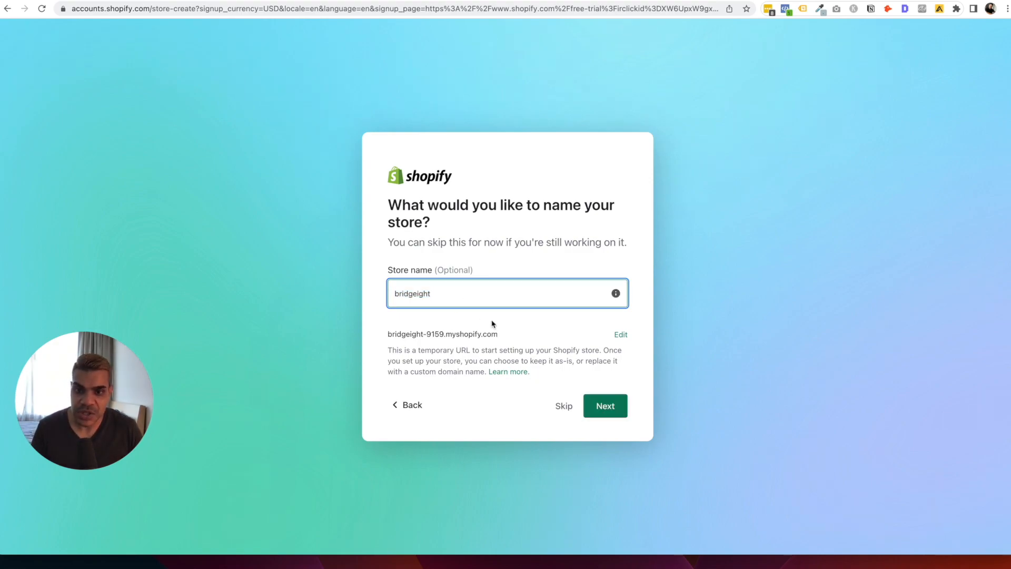
{"action": "left_click_drag", "start_coordinate": [434, 335], "coordinate": [457, 335]}
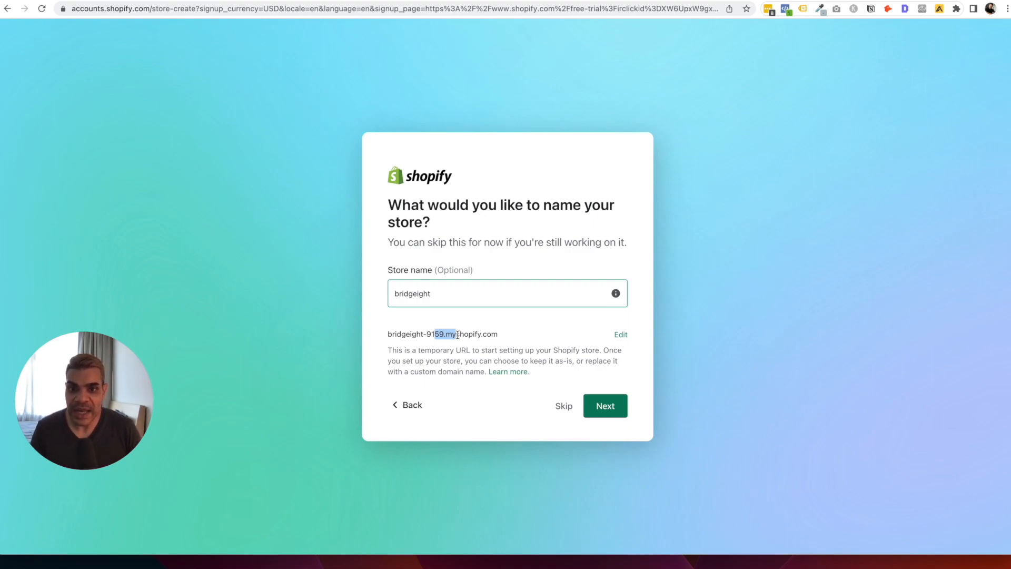
{"action": "left_click", "coordinate": [481, 333]}
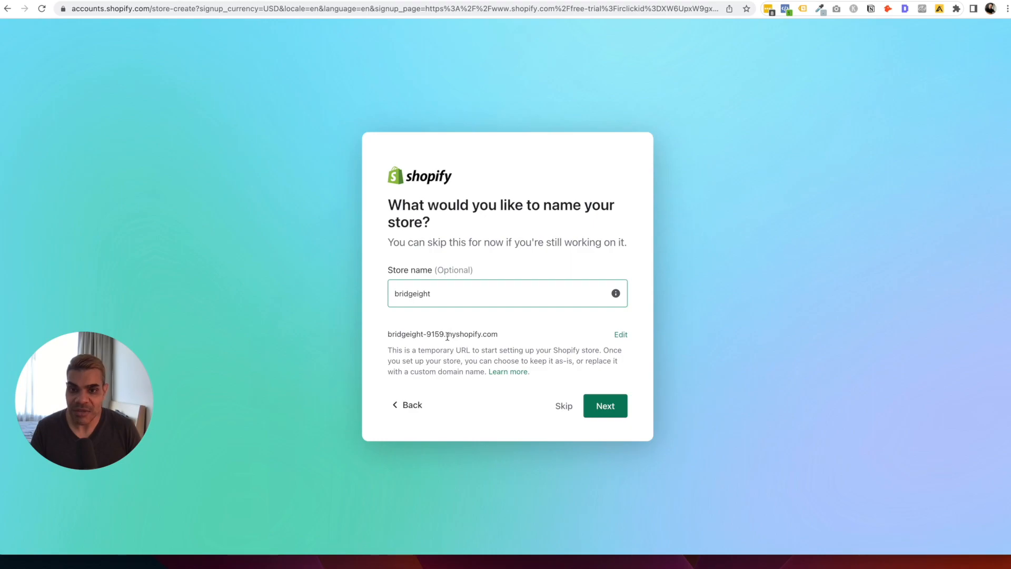
{"action": "left_click", "coordinate": [601, 404]}
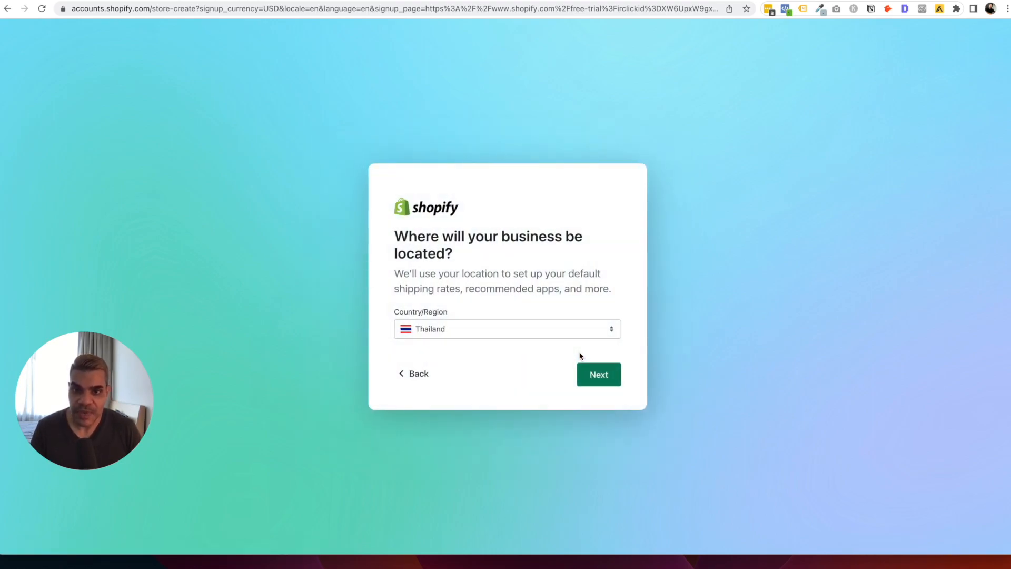
Set the business Country/Region to United States and submit the location step.
{"action": "left_click", "coordinate": [492, 331]}
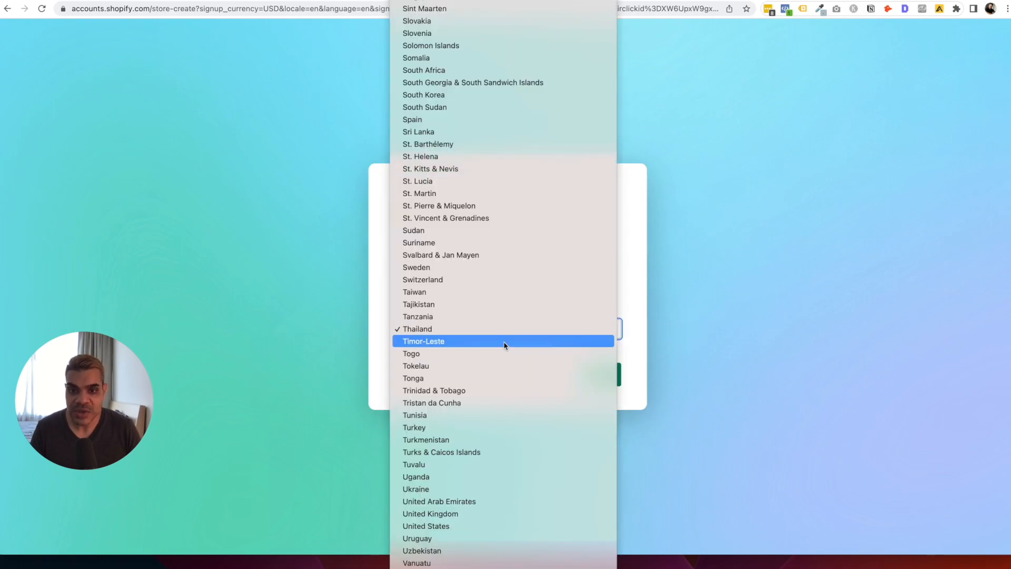
{"action": "scroll", "coordinate": [504, 345], "scroll_direction": "down", "scroll_amount": 3}
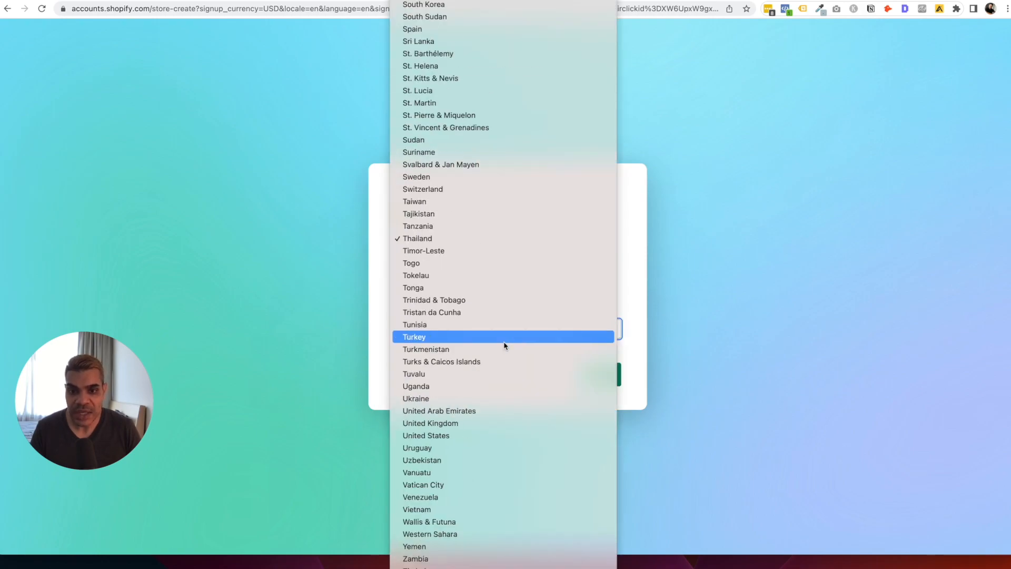
{"action": "left_click", "coordinate": [474, 436]}
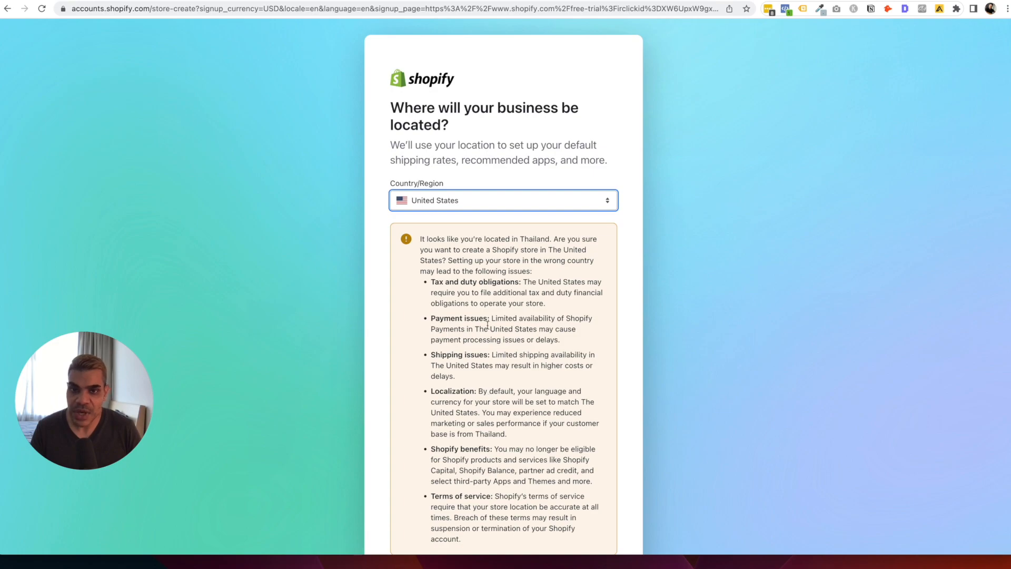
{"action": "left_click", "coordinate": [531, 221]}
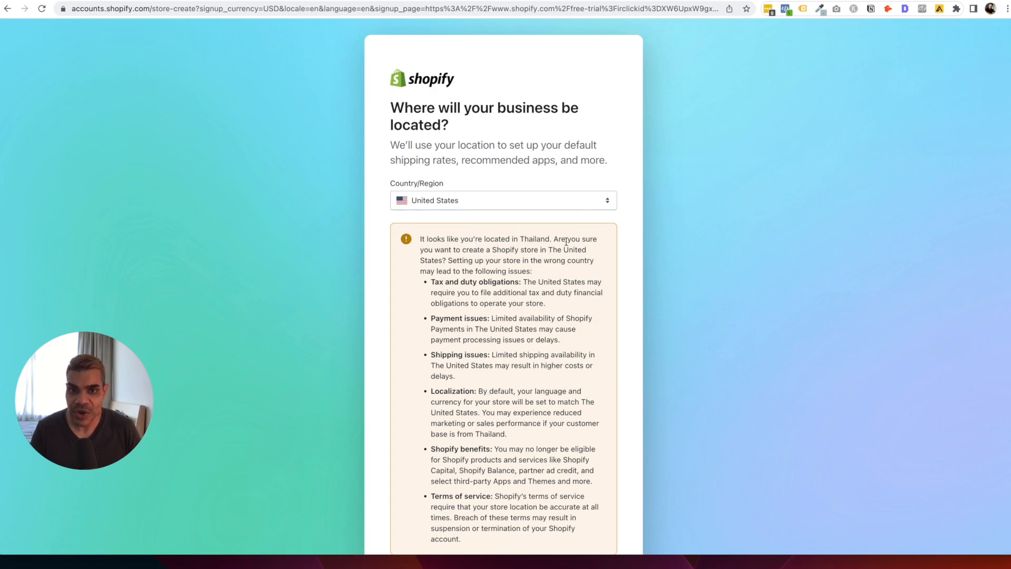
{"action": "scroll", "coordinate": [566, 316], "scroll_direction": "down", "scroll_amount": 2}
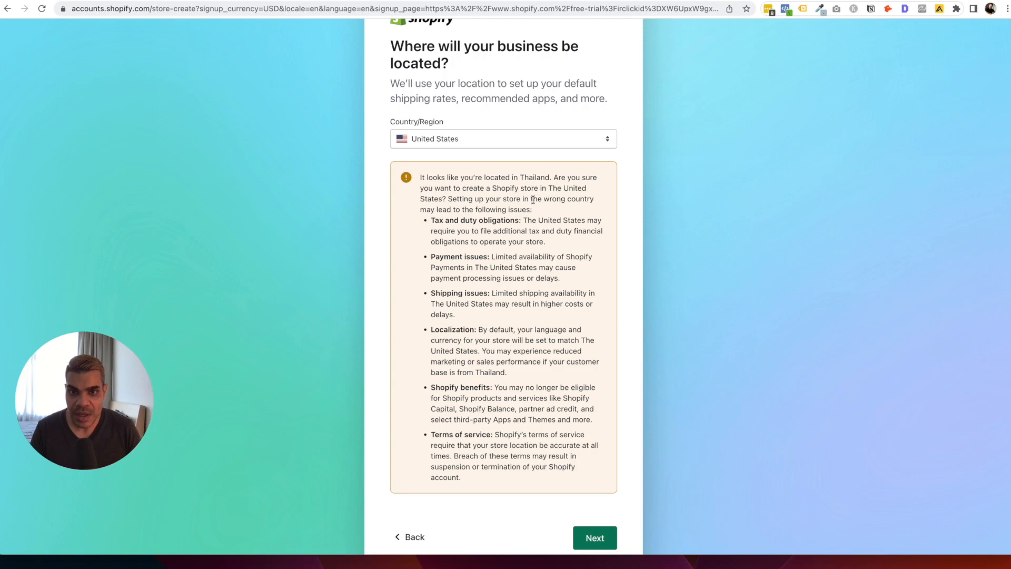
{"action": "scroll", "coordinate": [505, 317], "scroll_direction": "down", "scroll_amount": 1}
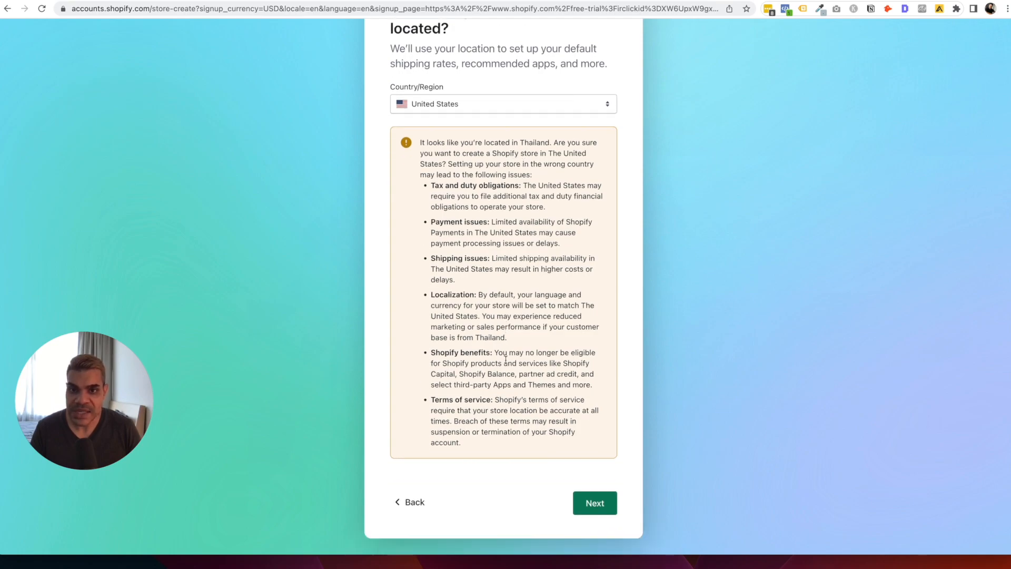
{"action": "scroll", "coordinate": [508, 308], "scroll_direction": "up", "scroll_amount": 2}
{"action": "scroll", "coordinate": [531, 371], "scroll_direction": "down", "scroll_amount": 2}
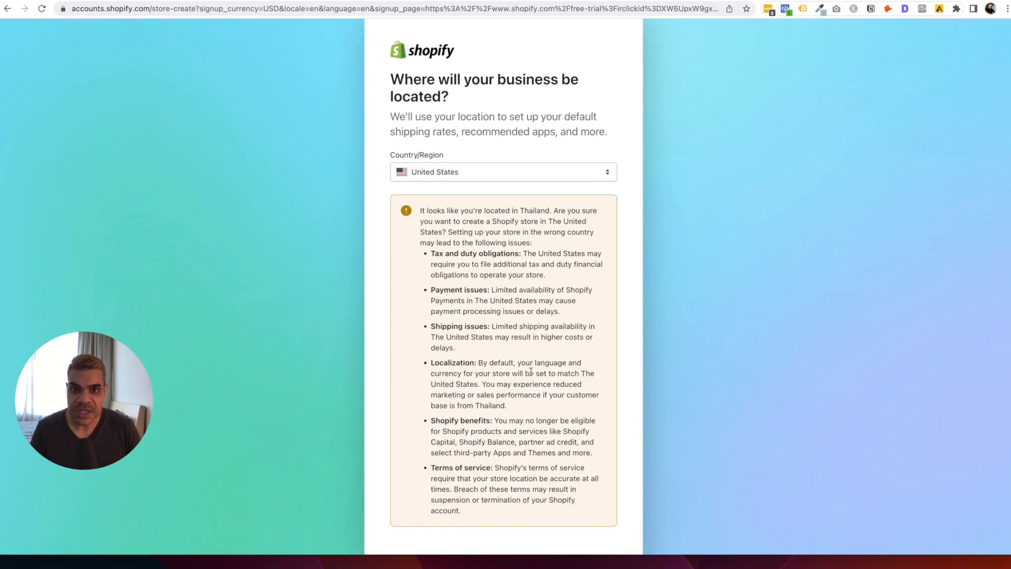
{"action": "left_click", "coordinate": [586, 499]}
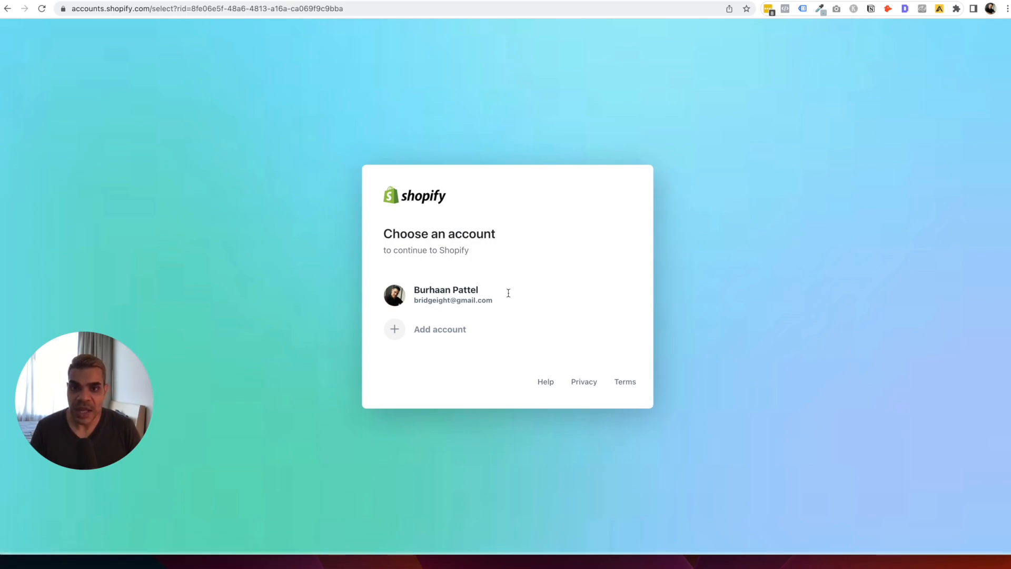
Continue with the existing account and collapse the 'Your trial just started' panel.
{"action": "left_click", "coordinate": [543, 296]}
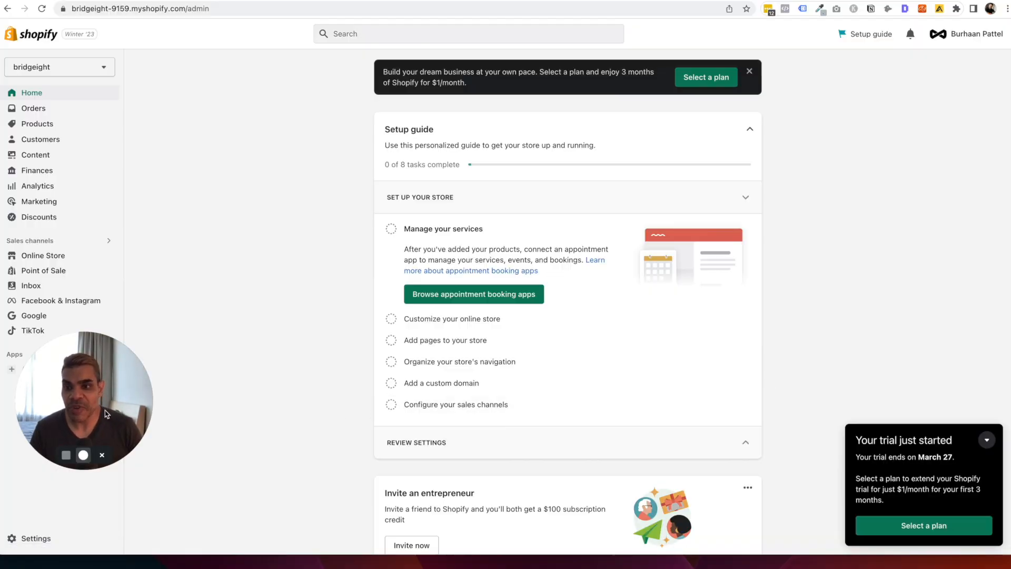
{"action": "left_click_drag", "start_coordinate": [98, 408], "coordinate": [215, 465]}
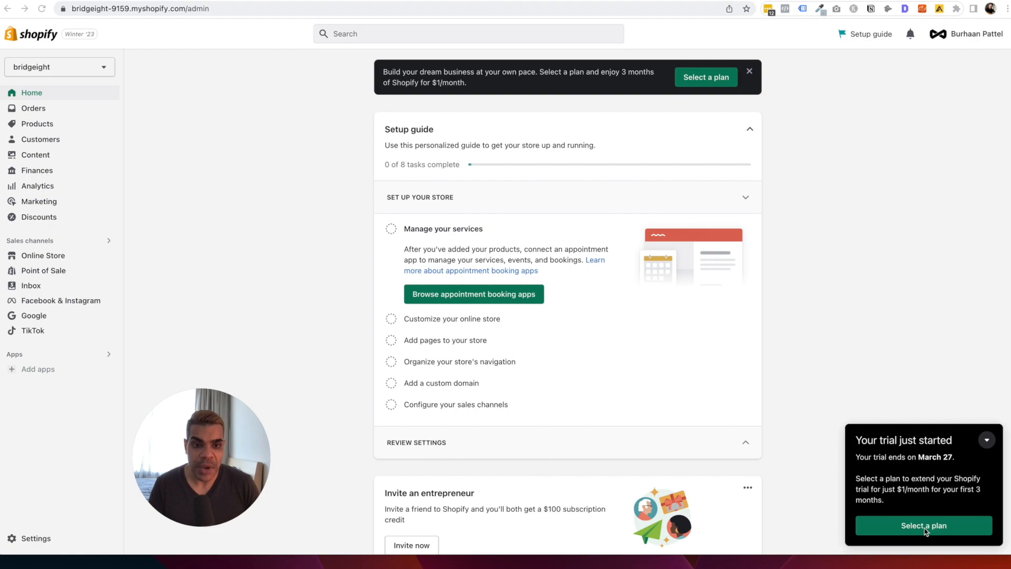
{"action": "left_click", "coordinate": [988, 441]}
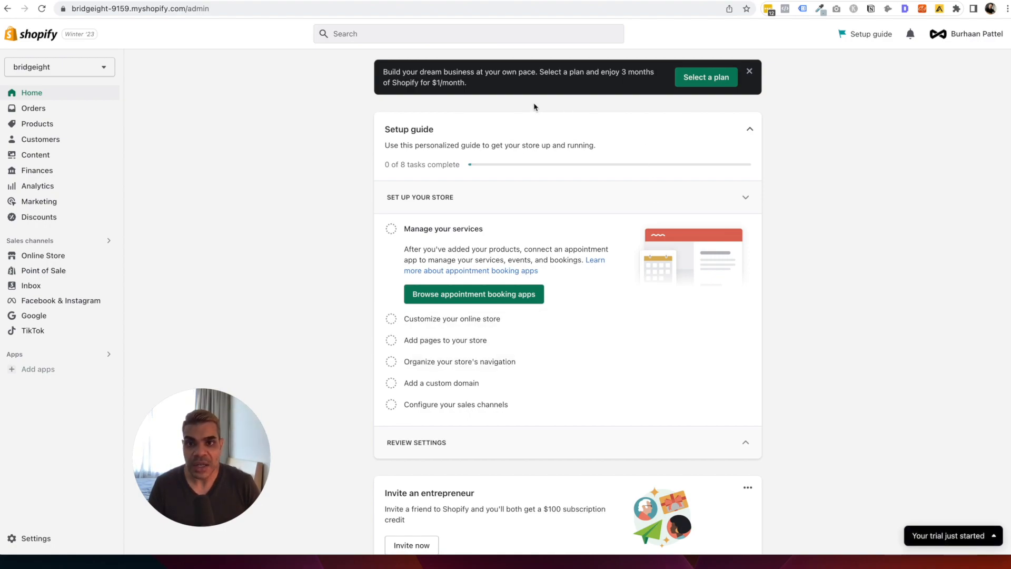
{"action": "left_click_drag", "start_coordinate": [594, 72], "coordinate": [615, 74]}
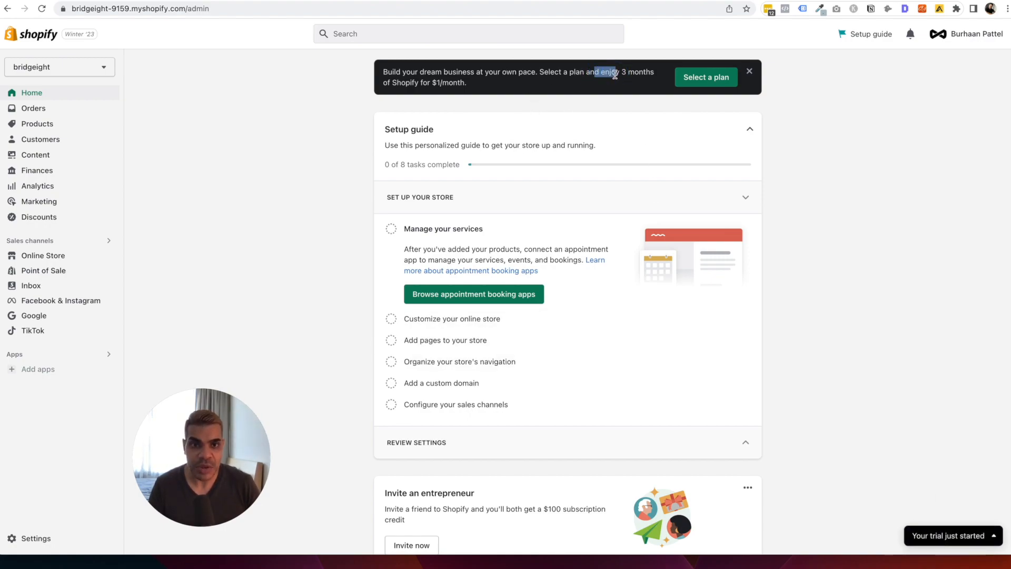
{"action": "left_click", "coordinate": [796, 113]}
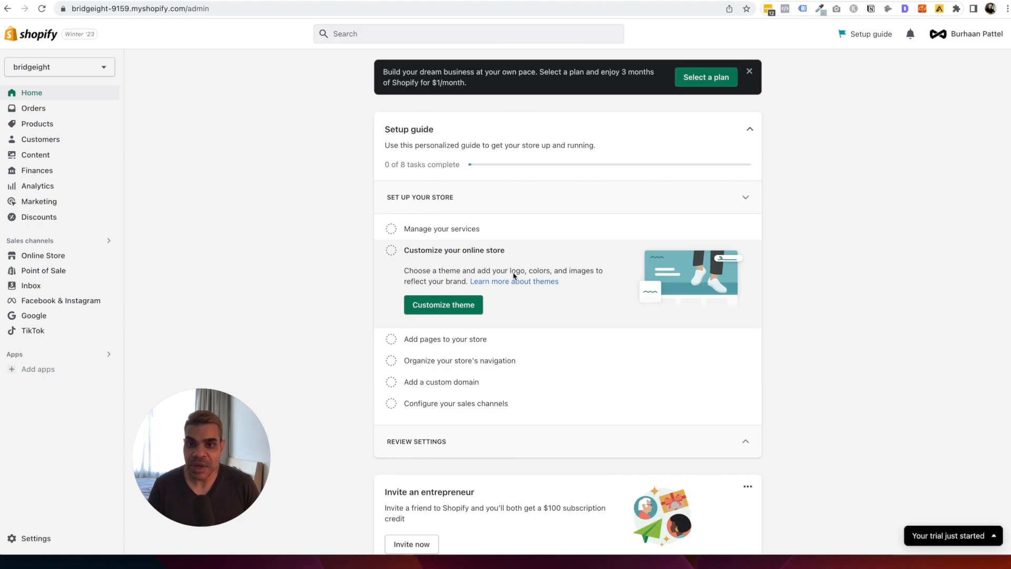
{"action": "left_click", "coordinate": [481, 342]}
{"action": "left_click", "coordinate": [485, 358]}
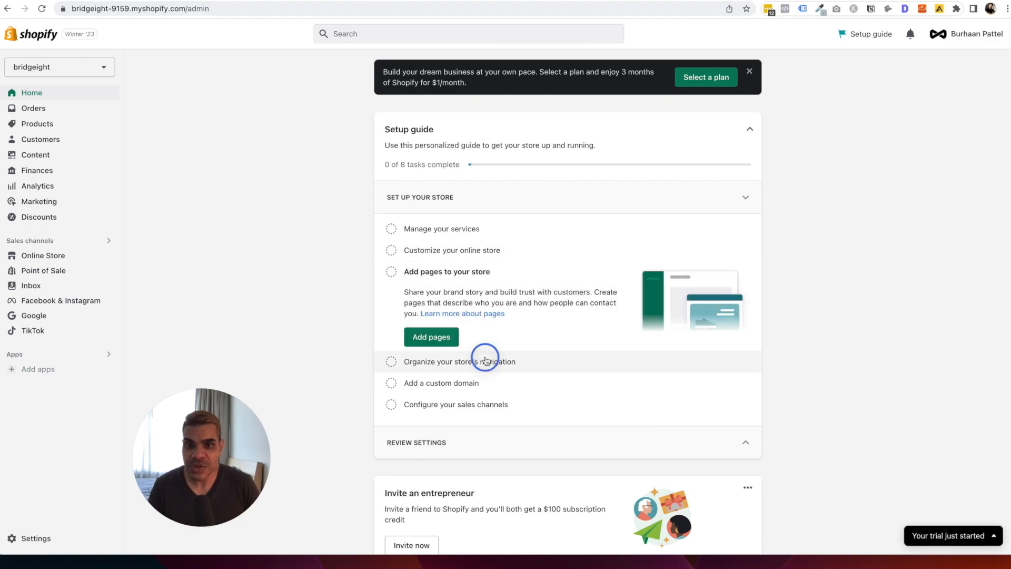
{"action": "left_click", "coordinate": [464, 383]}
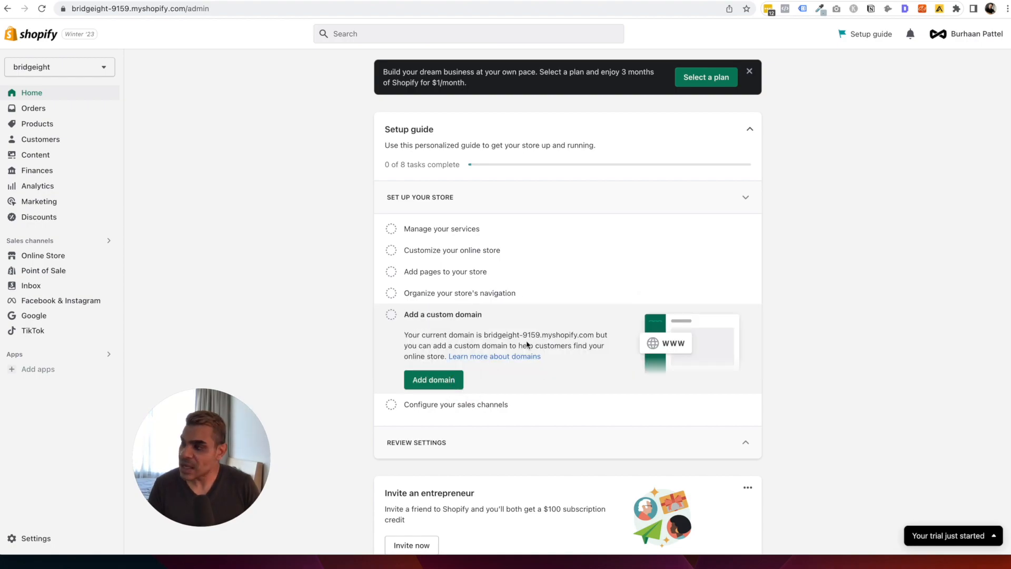
{"action": "left_click", "coordinate": [473, 407]}
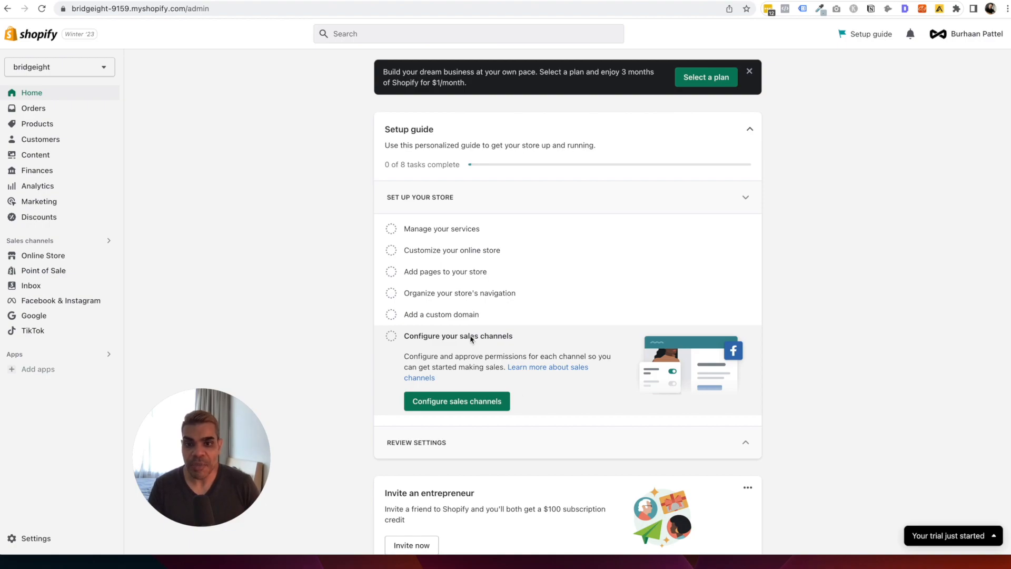
{"action": "left_click", "coordinate": [477, 251]}
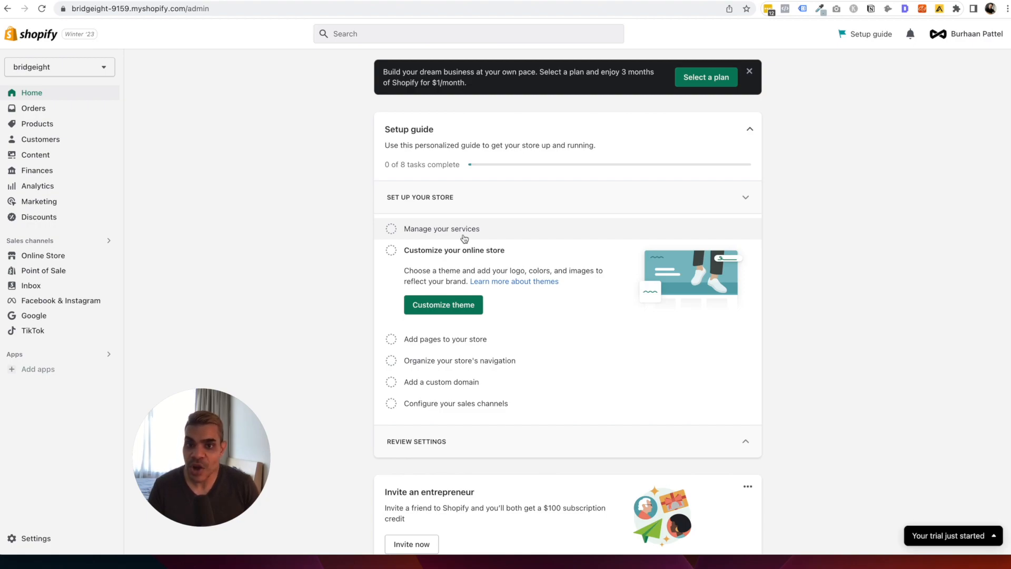
Add a new product titled 'Gloria Night Gown' and start its description.
{"action": "left_click", "coordinate": [50, 124]}
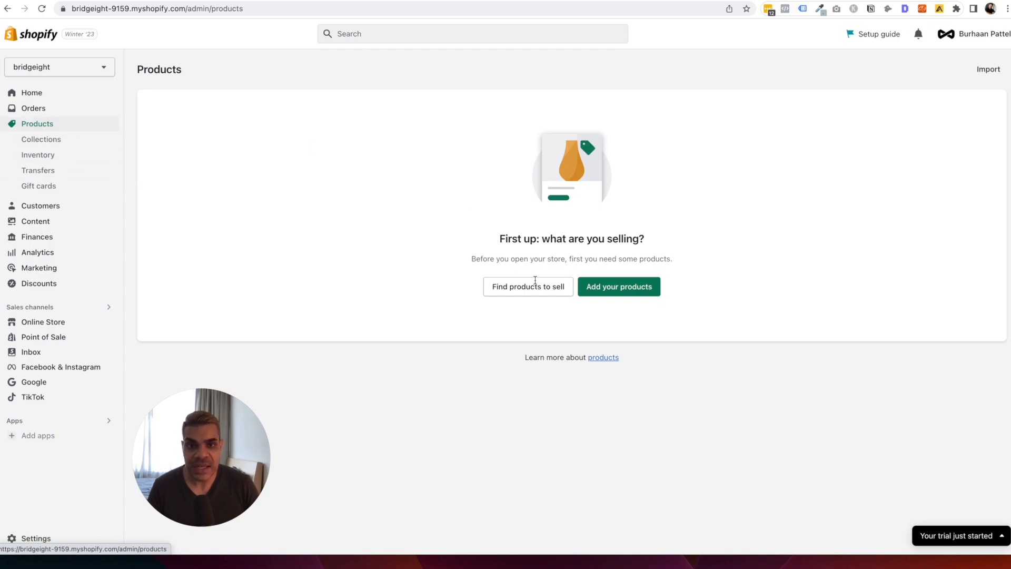
{"action": "left_click", "coordinate": [635, 290]}
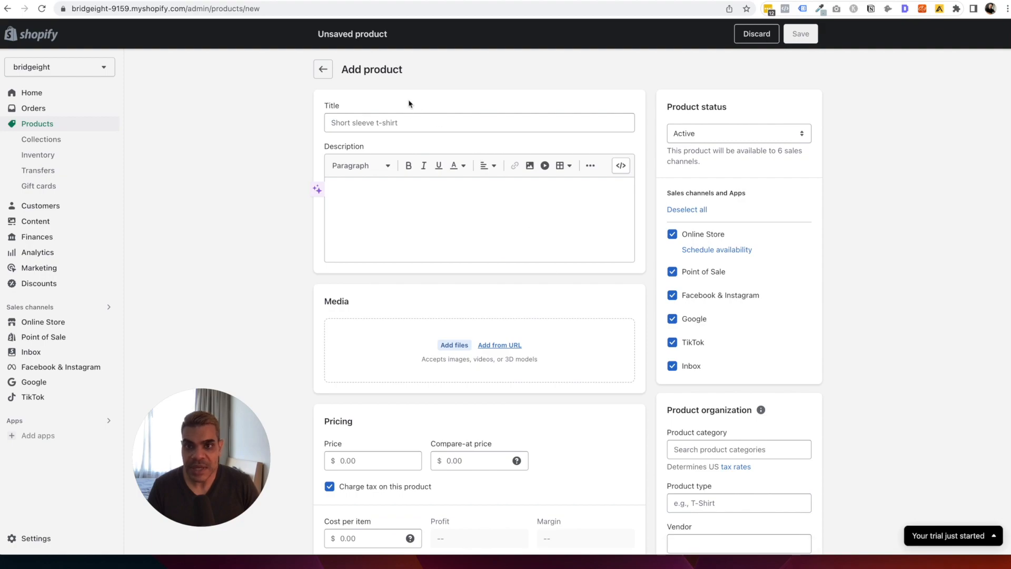
{"action": "left_click", "coordinate": [401, 123]}
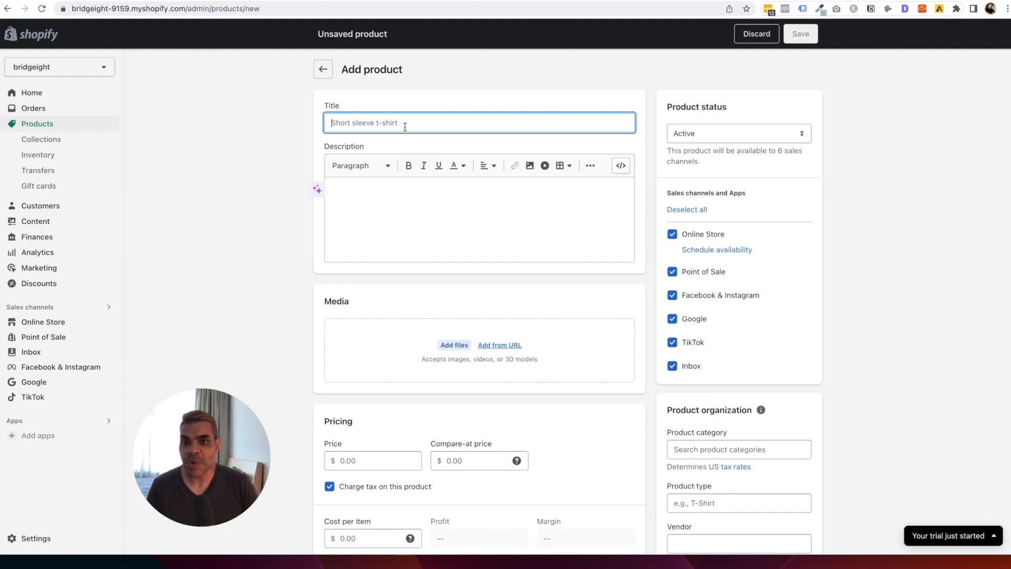
{"action": "type", "text": "Red Night Gown"}
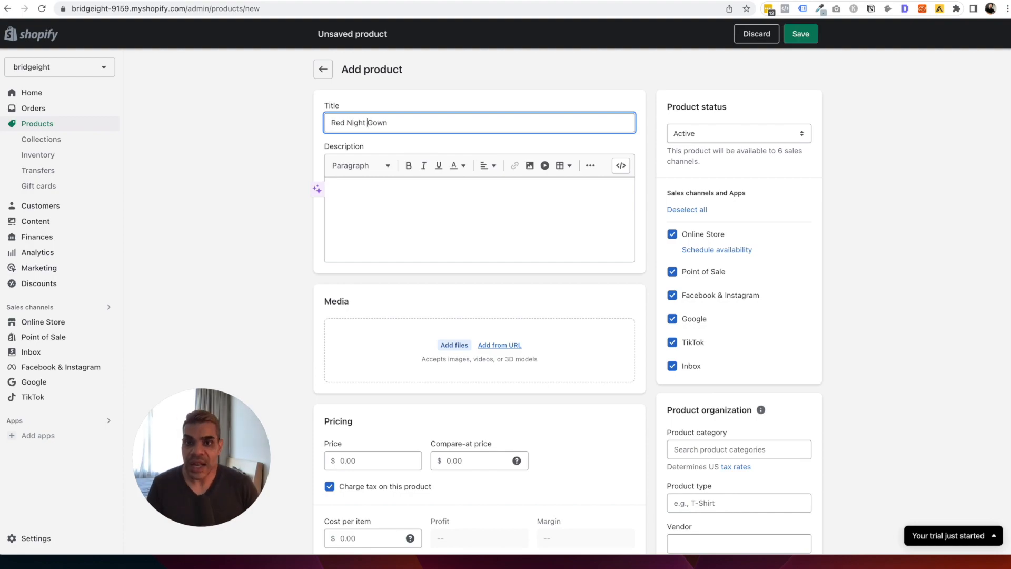
{"action": "key", "text": "super+Left"}
{"action": "type", "text": "Gloria"}
{"action": "key", "text": "Delete"}
{"action": "key", "text": "Delete"}
{"action": "key", "text": "Delete"}
{"action": "key", "text": "Delete"}
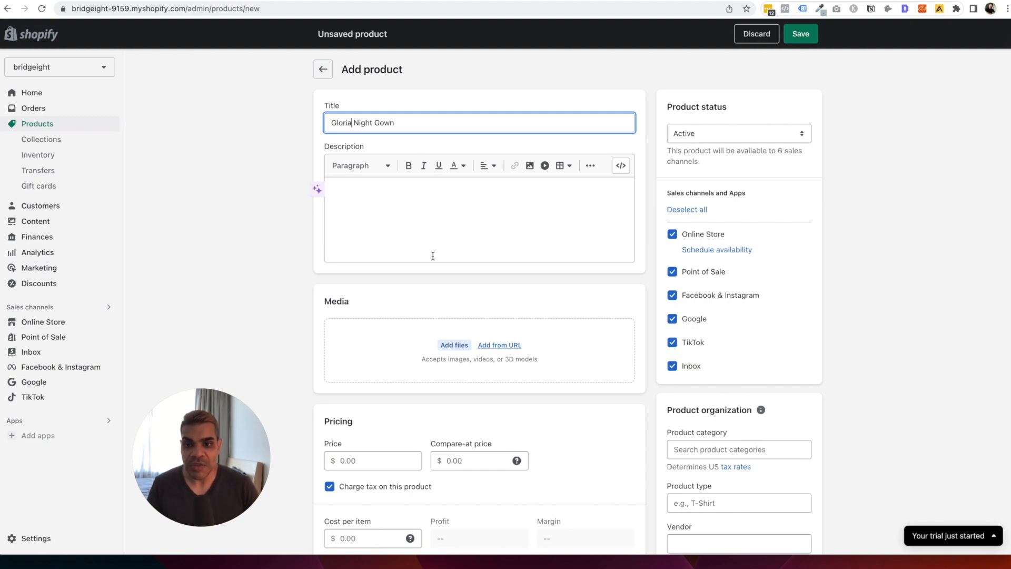
{"action": "scroll", "coordinate": [433, 256], "scroll_direction": "down", "scroll_amount": 5}
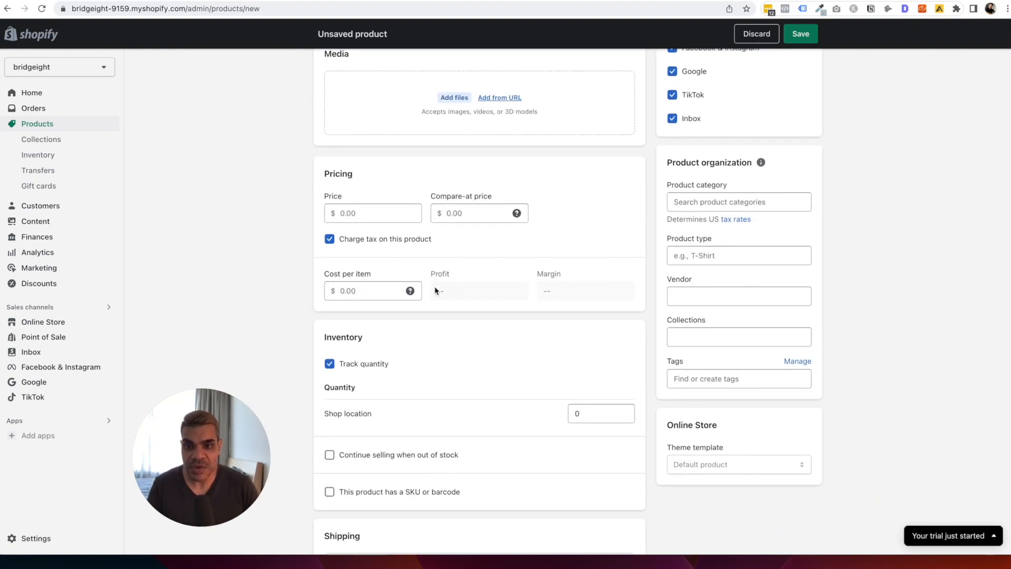
{"action": "scroll", "coordinate": [463, 294], "scroll_direction": "up", "scroll_amount": 5}
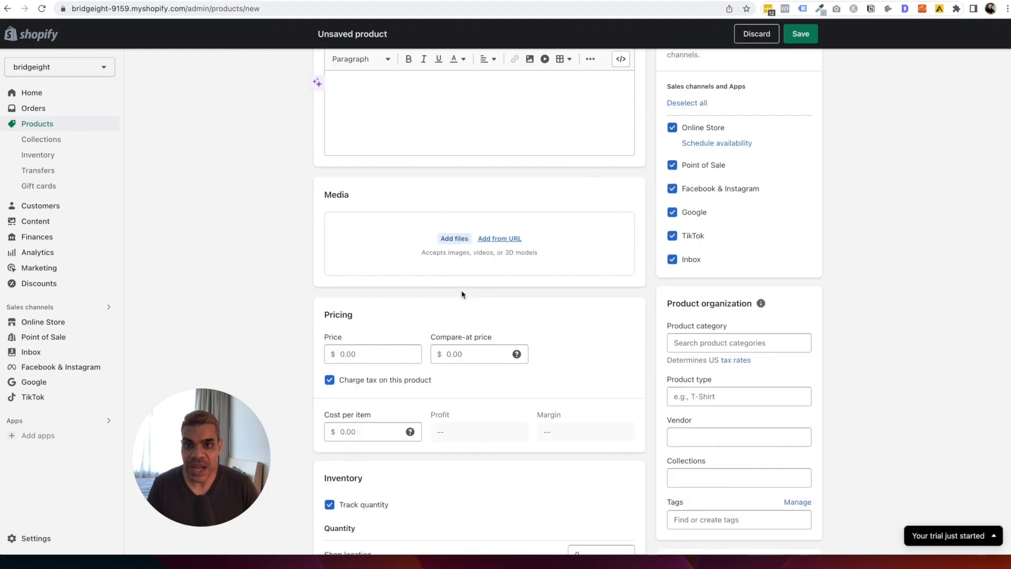
{"action": "left_click", "coordinate": [394, 215]}
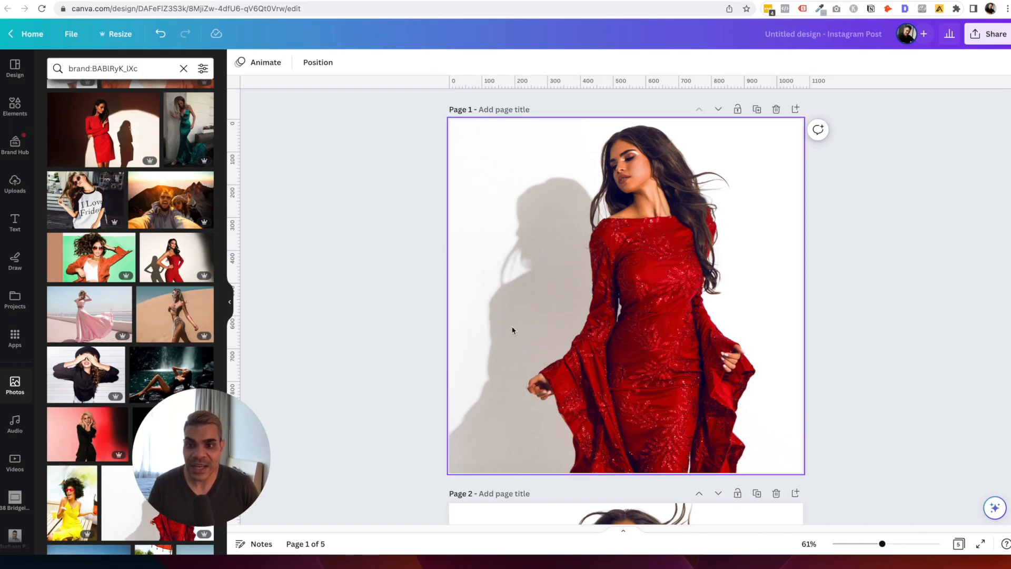
Scroll through the design's pages to reach the page 4 photo.
{"action": "left_click_drag", "start_coordinate": [219, 453], "coordinate": [308, 438]}
{"action": "scroll", "coordinate": [113, 177], "scroll_direction": "down", "scroll_amount": 5}
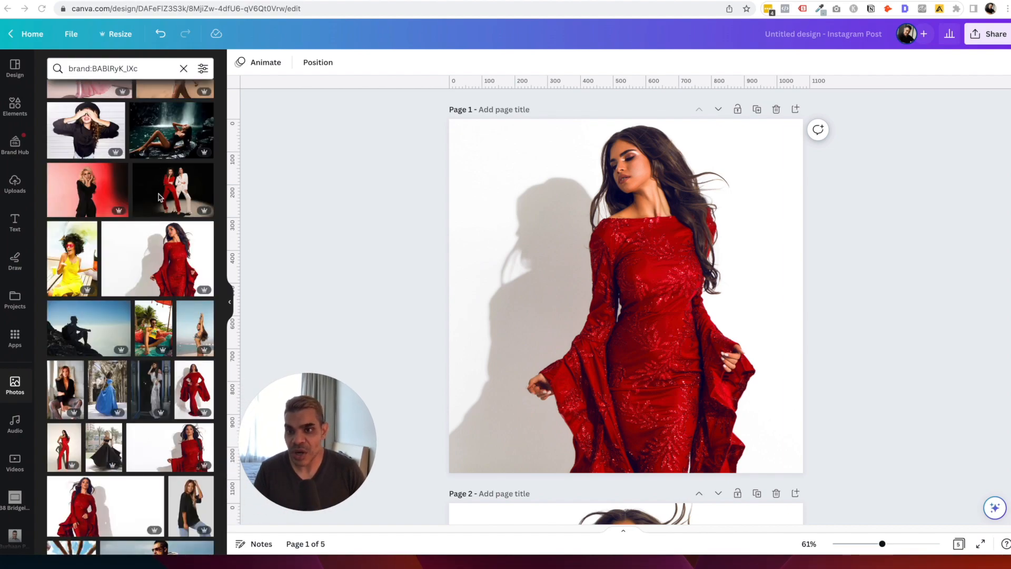
{"action": "scroll", "coordinate": [154, 245], "scroll_direction": "down", "scroll_amount": 1}
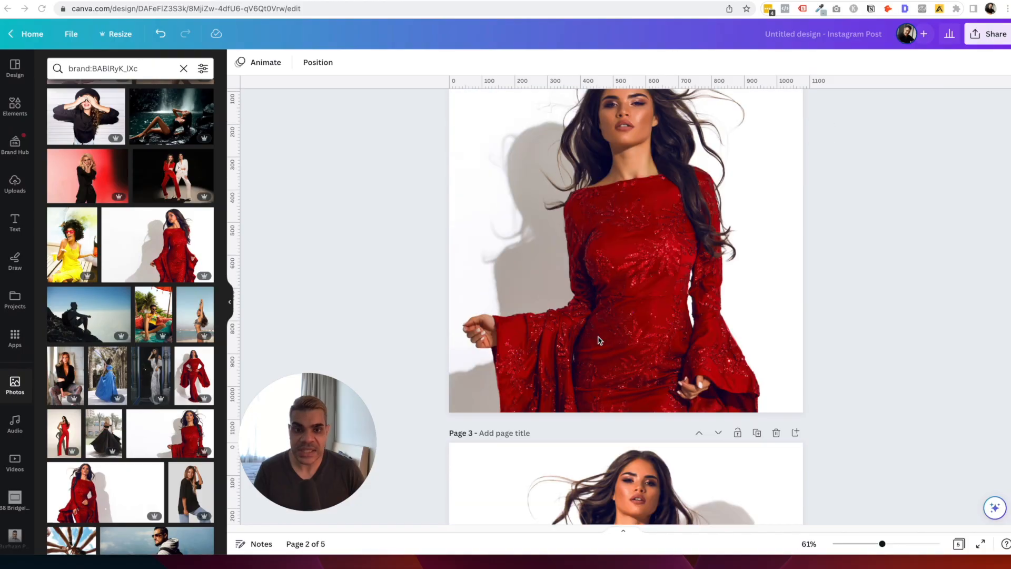
{"action": "scroll", "coordinate": [600, 340], "scroll_direction": "up", "scroll_amount": 5}
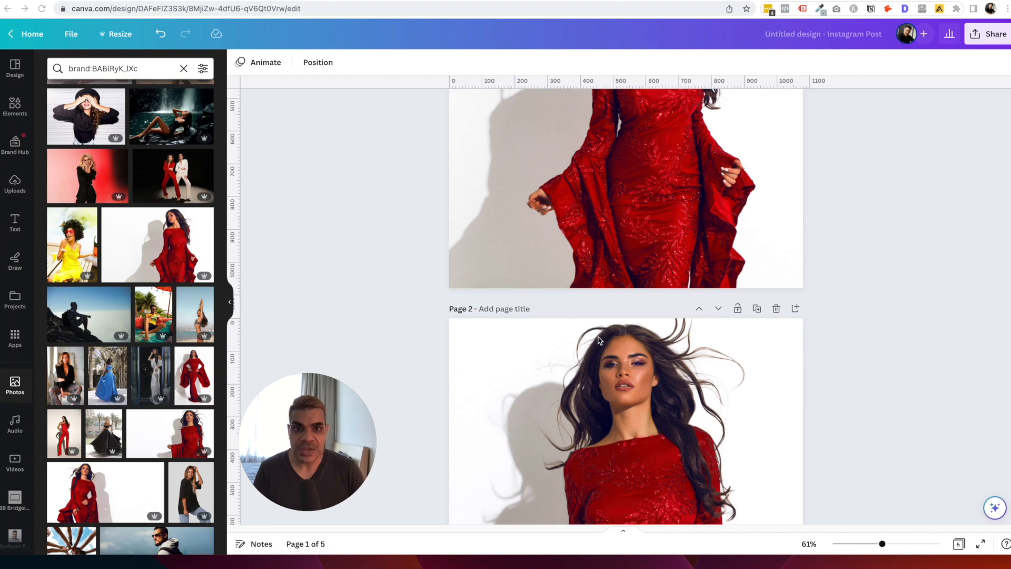
{"action": "scroll", "coordinate": [599, 341], "scroll_direction": "up", "scroll_amount": 4}
{"action": "scroll", "coordinate": [644, 301], "scroll_direction": "down", "scroll_amount": 11}
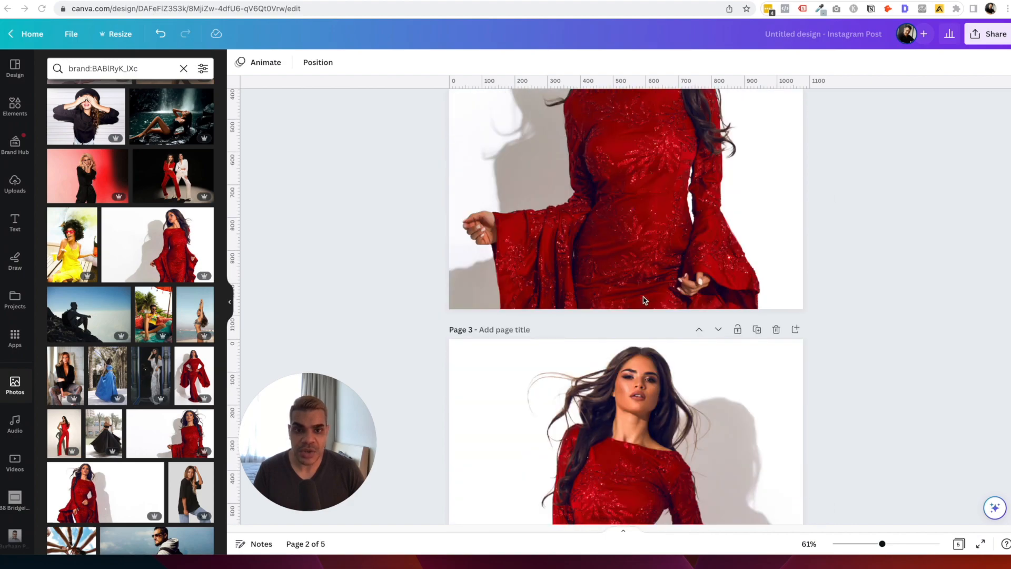
{"action": "scroll", "coordinate": [643, 300], "scroll_direction": "down", "scroll_amount": 10}
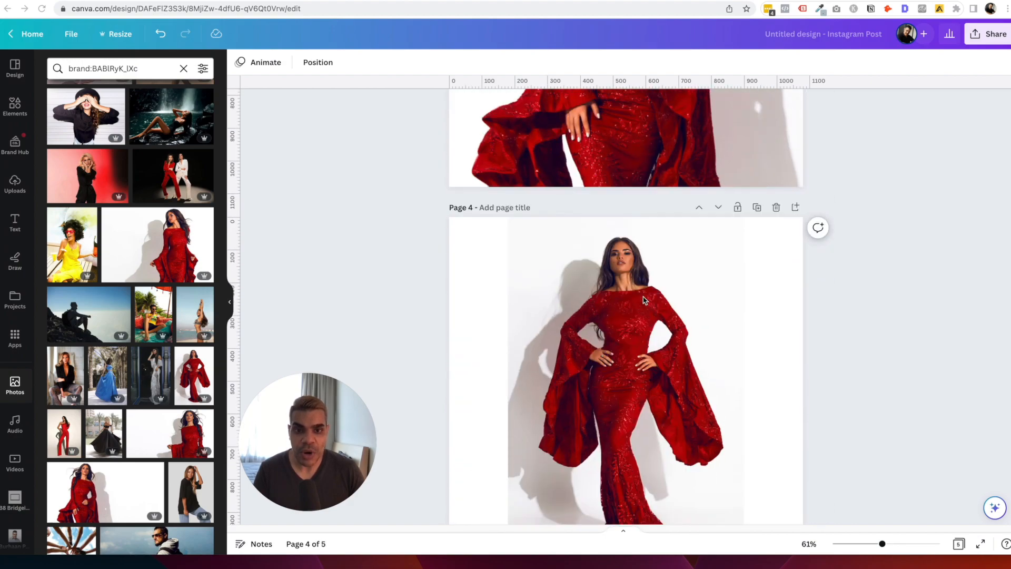
{"action": "scroll", "coordinate": [632, 304], "scroll_direction": "up", "scroll_amount": 6}
{"action": "scroll", "coordinate": [664, 316], "scroll_direction": "down", "scroll_amount": 2}
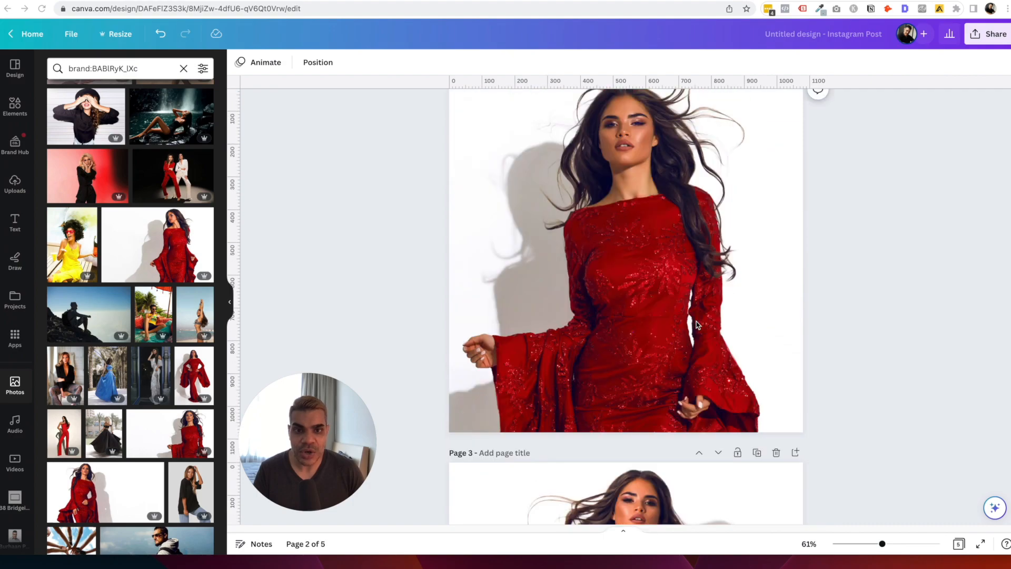
{"action": "scroll", "coordinate": [698, 325], "scroll_direction": "up", "scroll_amount": 1}
{"action": "scroll", "coordinate": [698, 325], "scroll_direction": "down", "scroll_amount": 5}
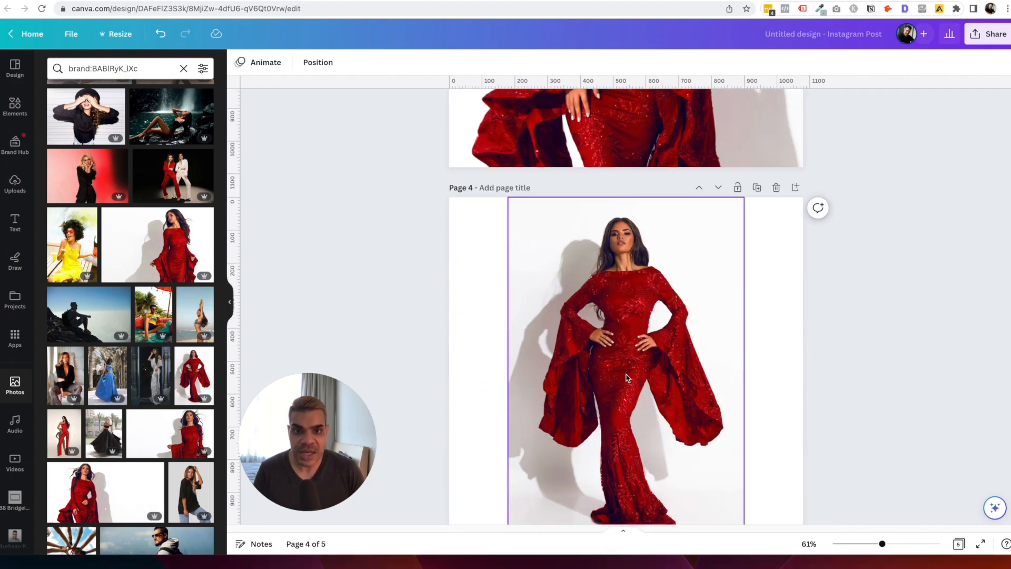
Drag the page 4 red-gown photo against the page's left edge.
{"action": "left_click_drag", "start_coordinate": [620, 372], "coordinate": [562, 366]}
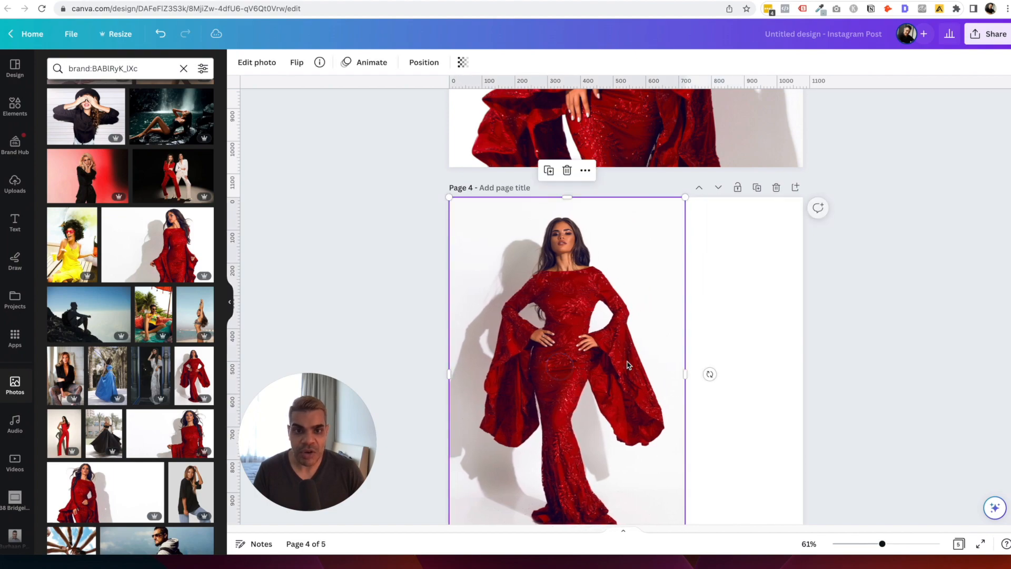
{"action": "left_click", "coordinate": [704, 345]}
{"action": "scroll", "coordinate": [700, 358], "scroll_direction": "down", "scroll_amount": 1}
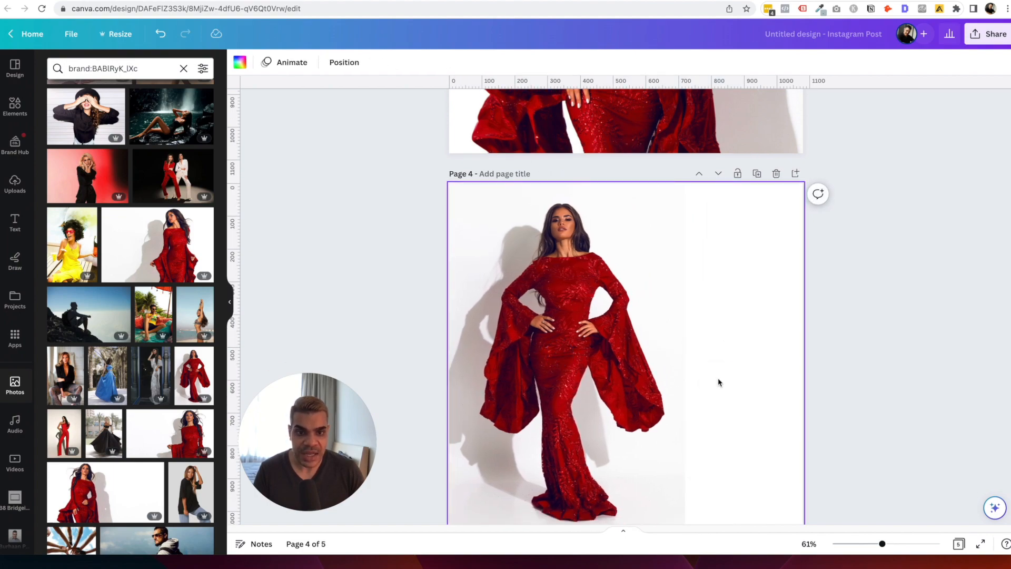
{"action": "scroll", "coordinate": [838, 385], "scroll_direction": "down", "scroll_amount": 2}
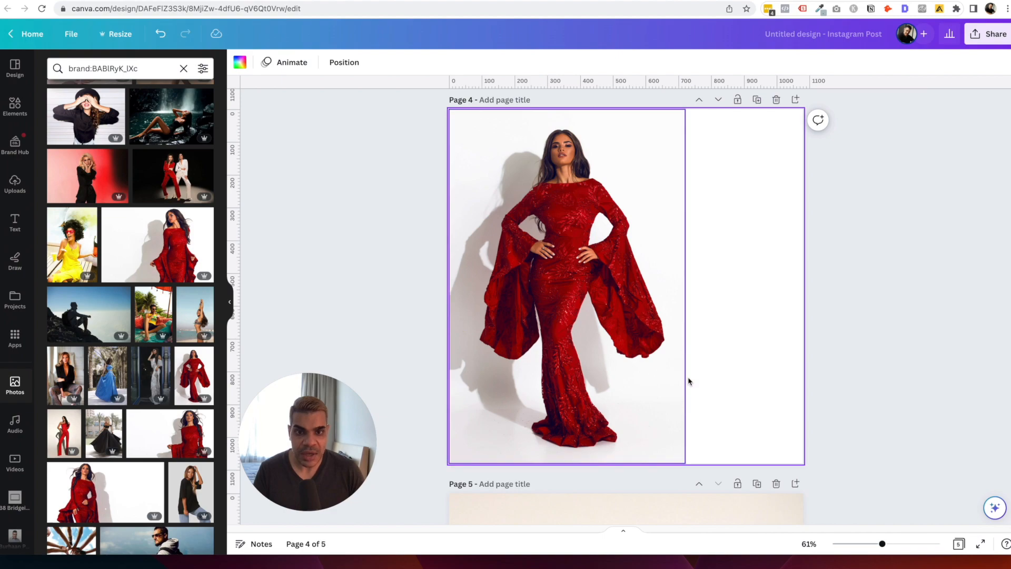
{"action": "scroll", "coordinate": [689, 380], "scroll_direction": "up", "scroll_amount": 2}
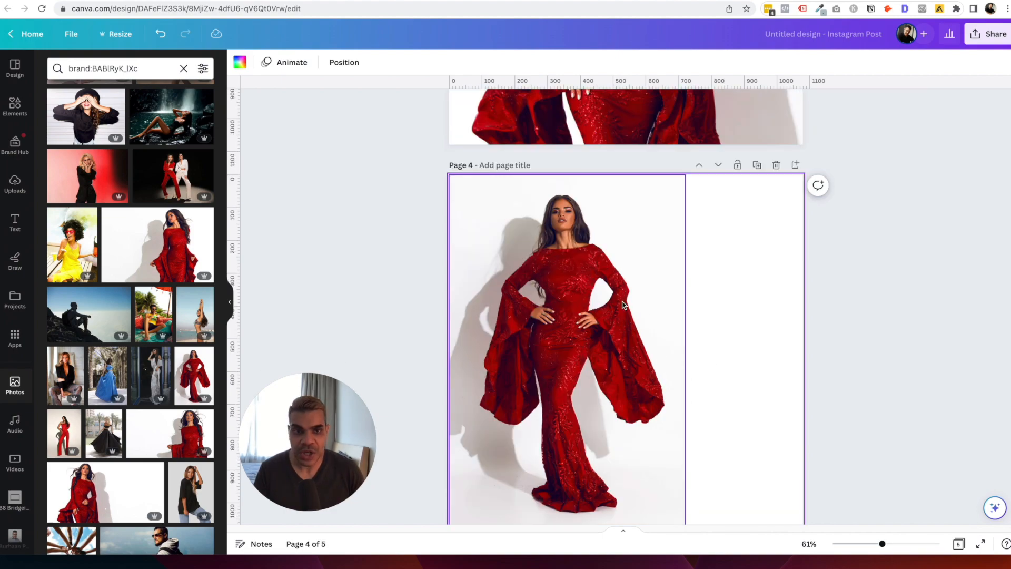
{"action": "left_click", "coordinate": [996, 40]}
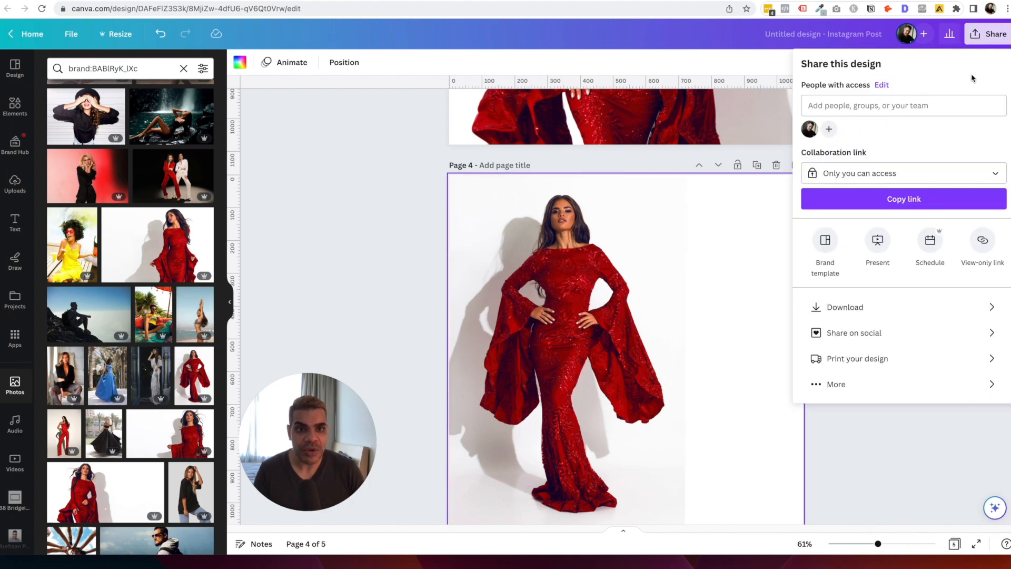
Set the download page range to 1-4 and download them as PNG.
{"action": "left_click", "coordinate": [852, 308]}
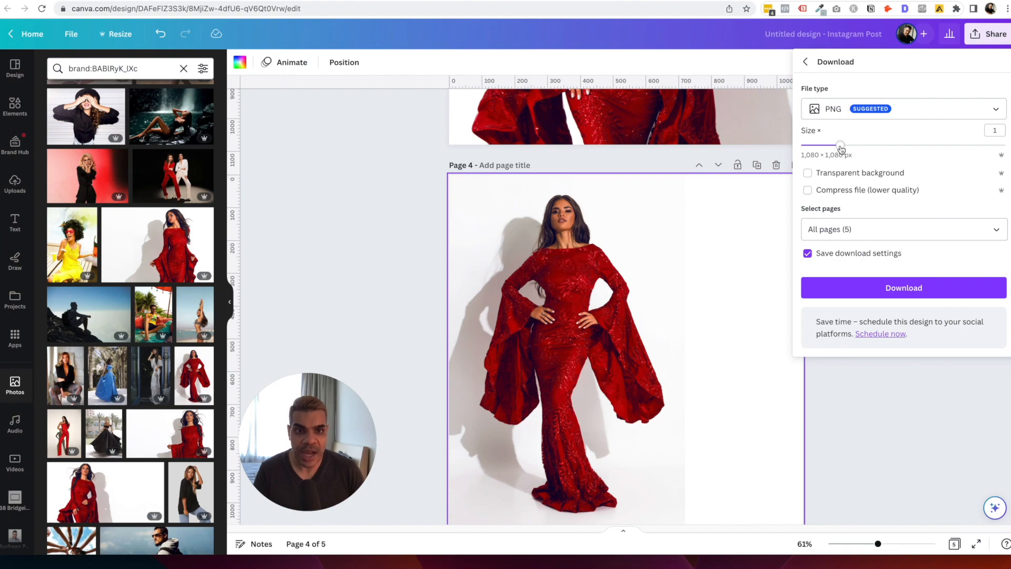
{"action": "left_click", "coordinate": [860, 228]}
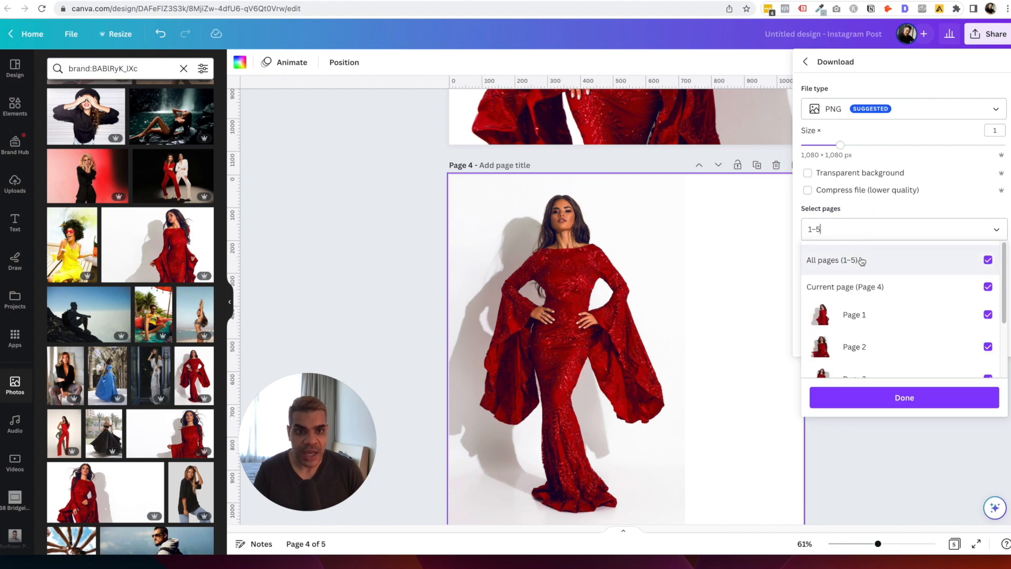
{"action": "left_click", "coordinate": [861, 261]}
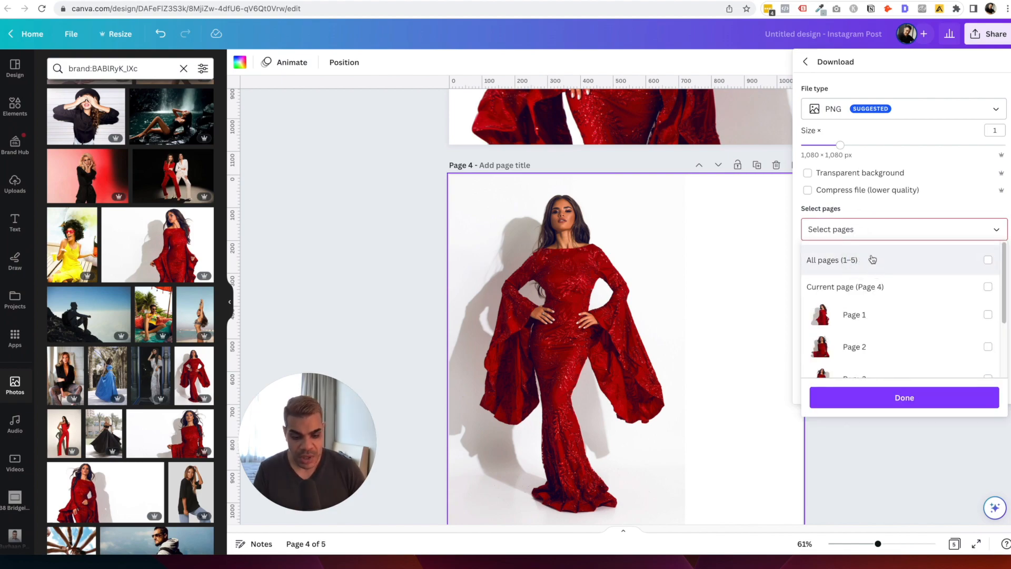
{"action": "key", "text": "super+a"}
{"action": "type", "text": "1-4"}
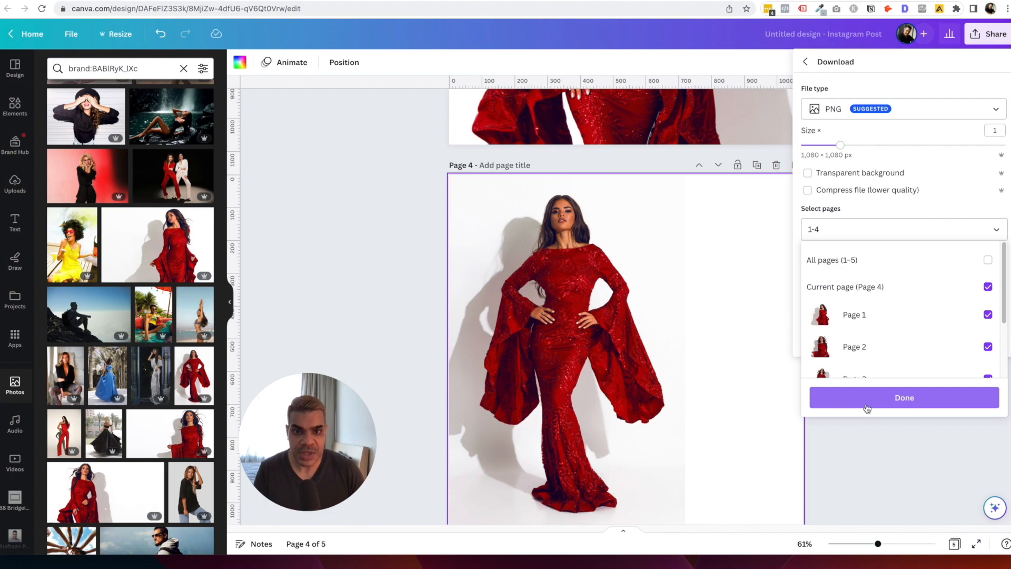
{"action": "left_click", "coordinate": [869, 407]}
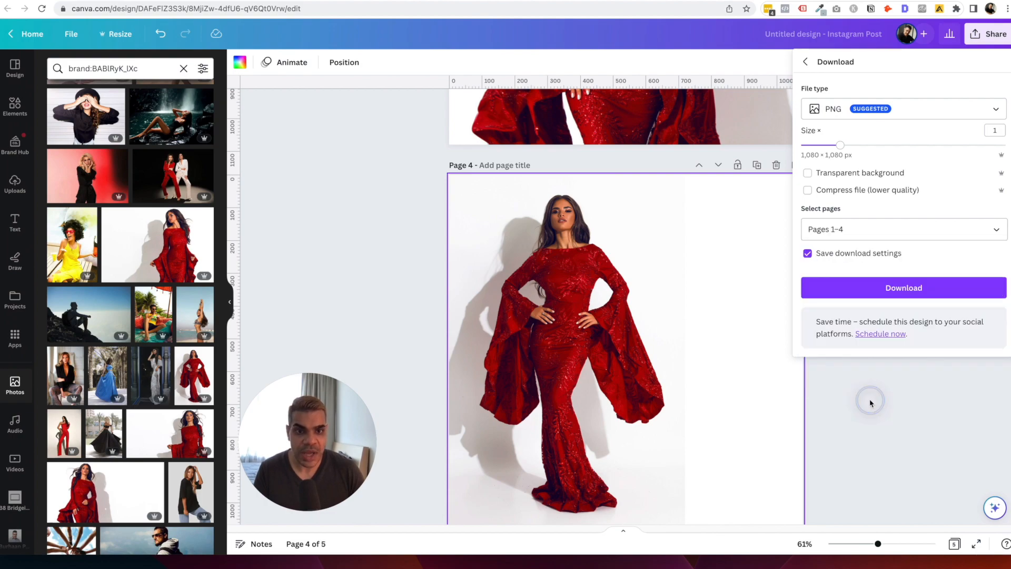
{"action": "left_click", "coordinate": [891, 291]}
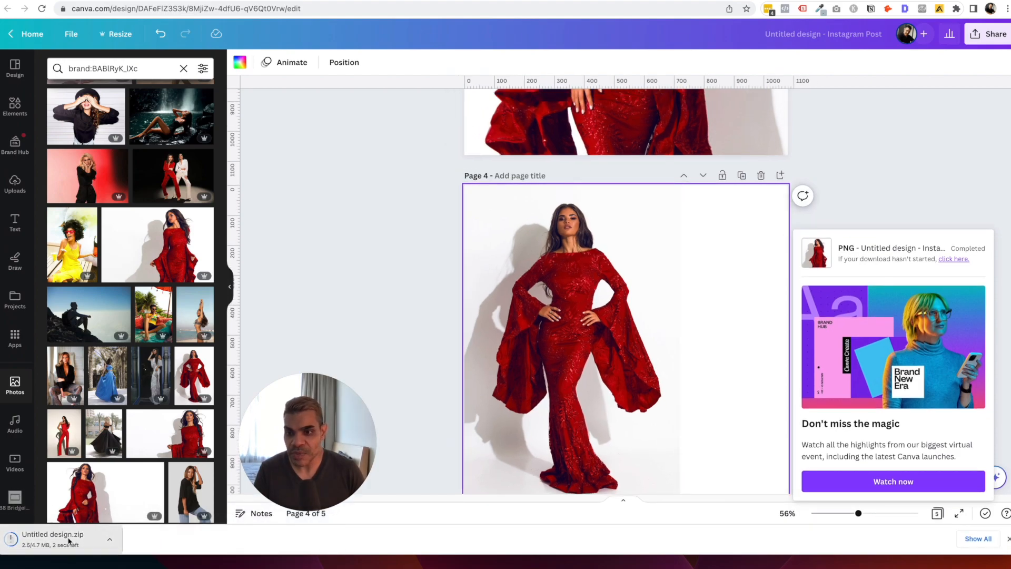
Unzip Untitled design.zip and open 4.png from the extracted folder.
{"action": "left_click", "coordinate": [69, 540]}
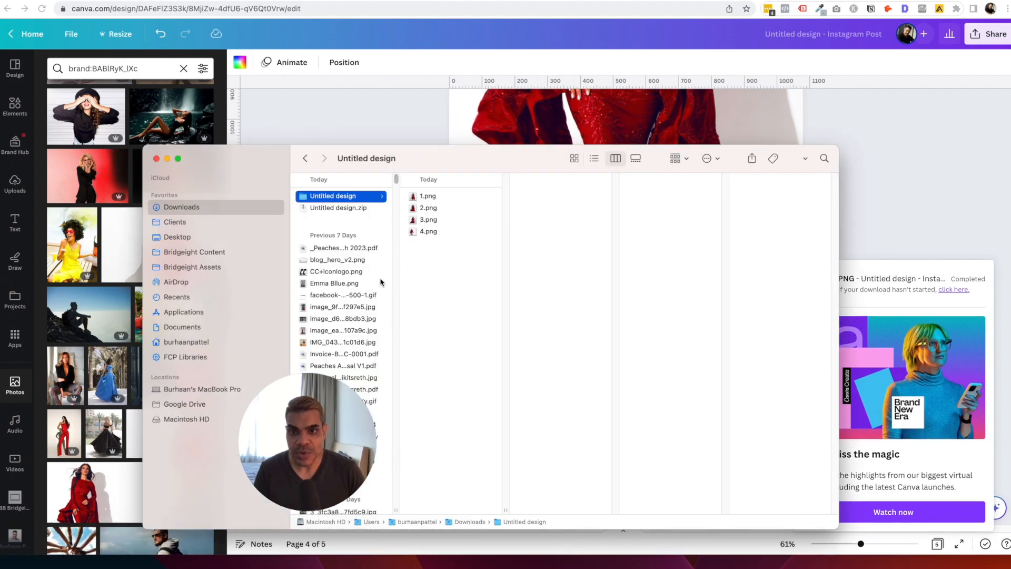
{"action": "left_click", "coordinate": [425, 233]}
{"action": "right_click", "coordinate": [427, 234]}
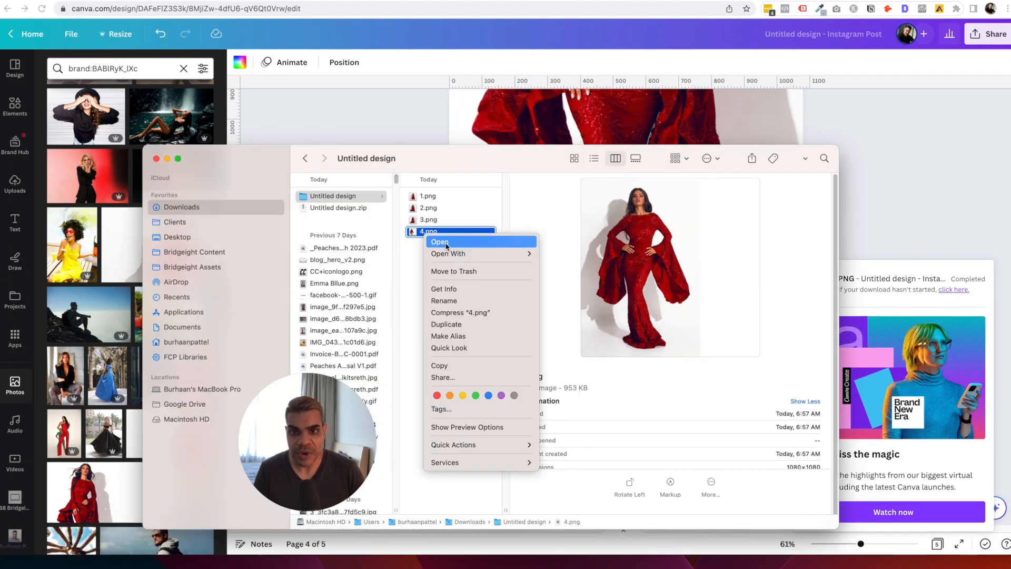
{"action": "left_click", "coordinate": [448, 242]}
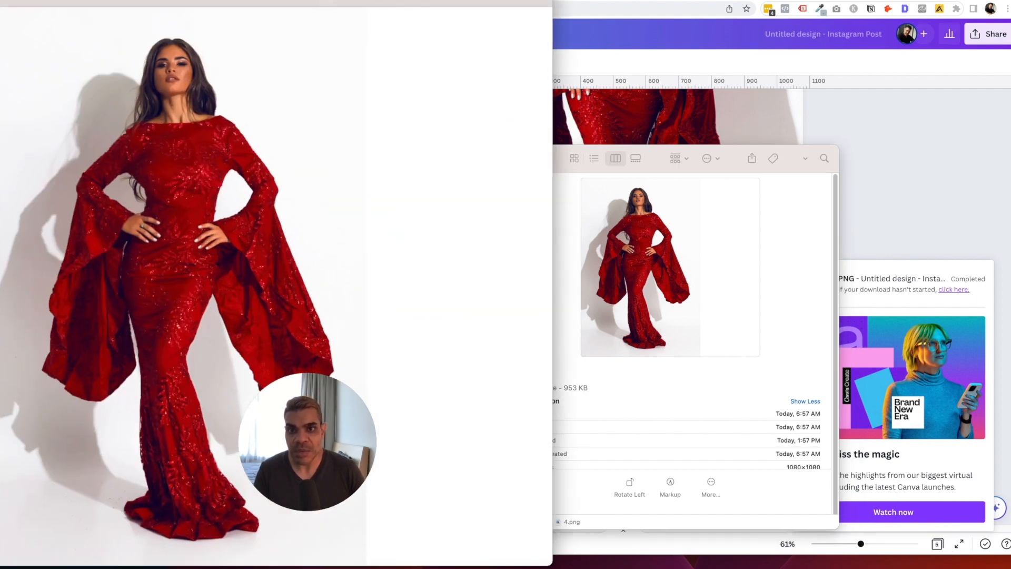
Crop the red-gown image 4.png in Preview to the marked area.
{"action": "left_click_drag", "start_coordinate": [389, 1], "coordinate": [647, 1]}
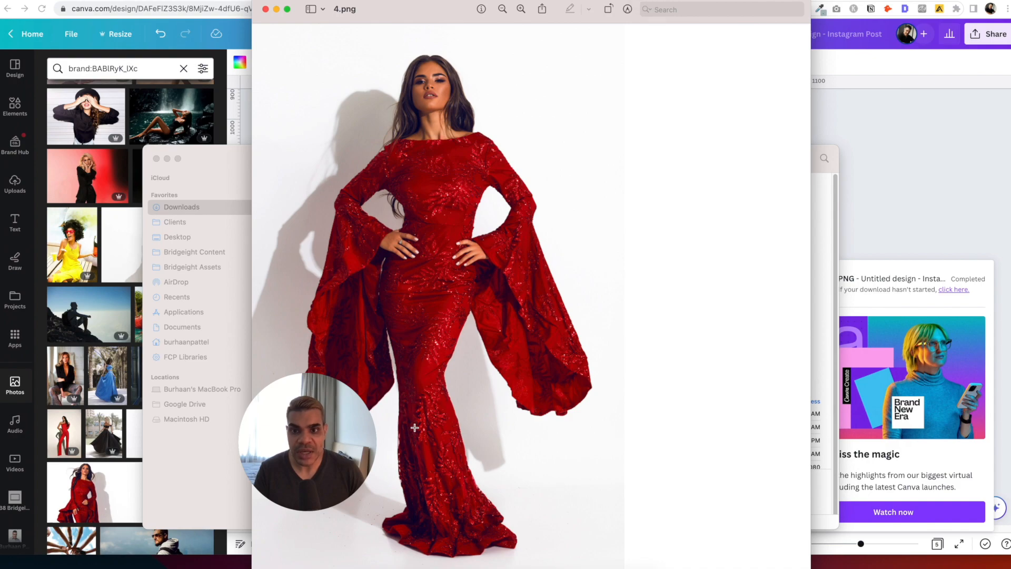
{"action": "left_click_drag", "start_coordinate": [324, 442], "coordinate": [214, 463]}
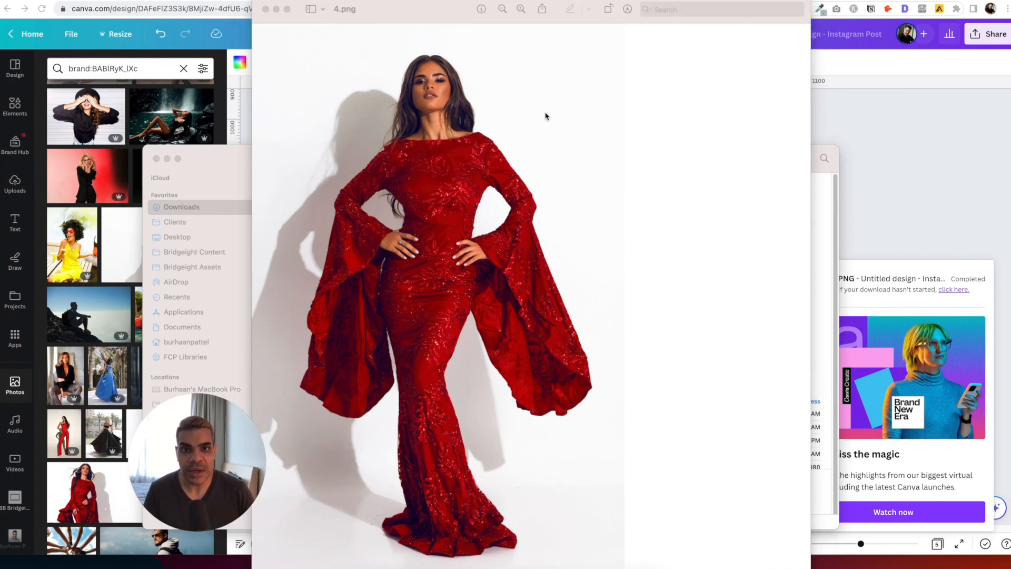
{"action": "left_click", "coordinate": [626, 10]}
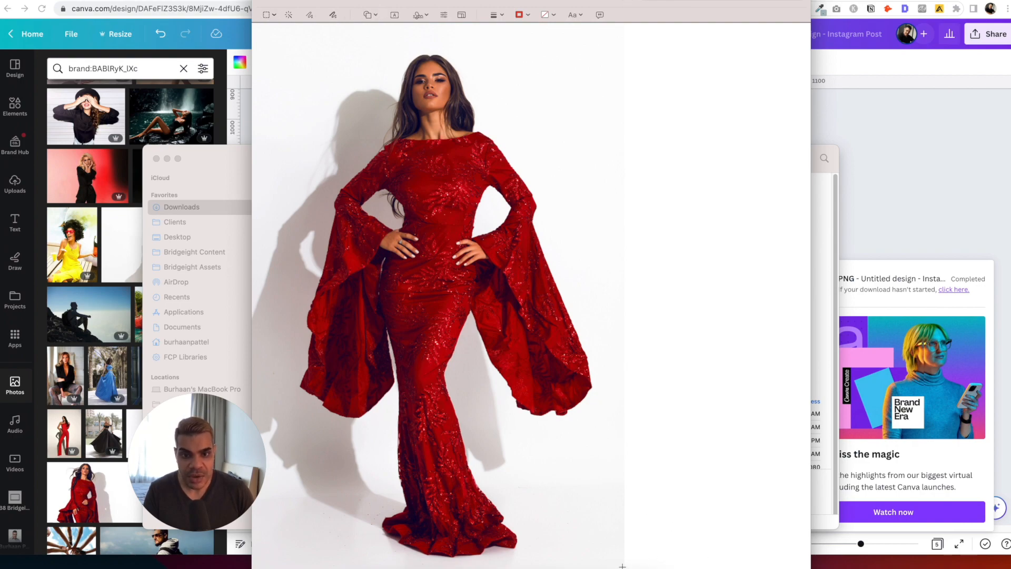
{"action": "left_click_drag", "start_coordinate": [625, 558], "coordinate": [252, 23]}
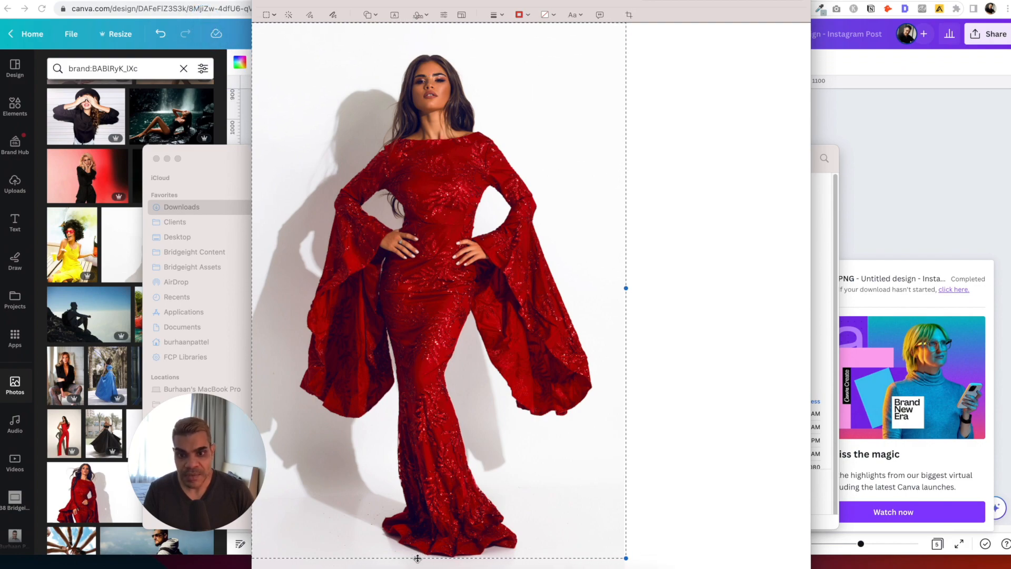
{"action": "left_click_drag", "start_coordinate": [416, 558], "coordinate": [414, 568]}
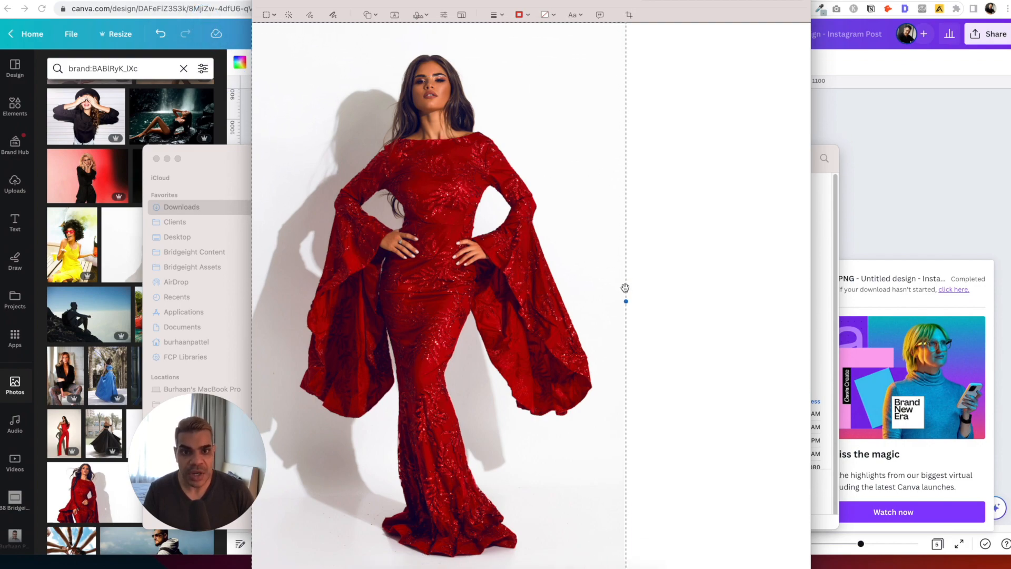
{"action": "left_click_drag", "start_coordinate": [624, 303], "coordinate": [623, 301]}
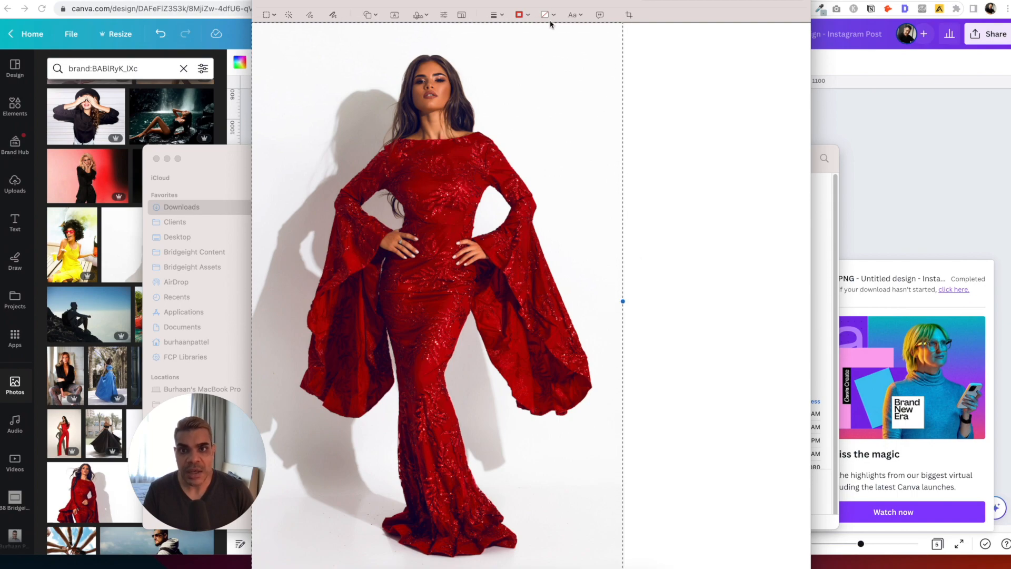
{"action": "left_click", "coordinate": [629, 15]}
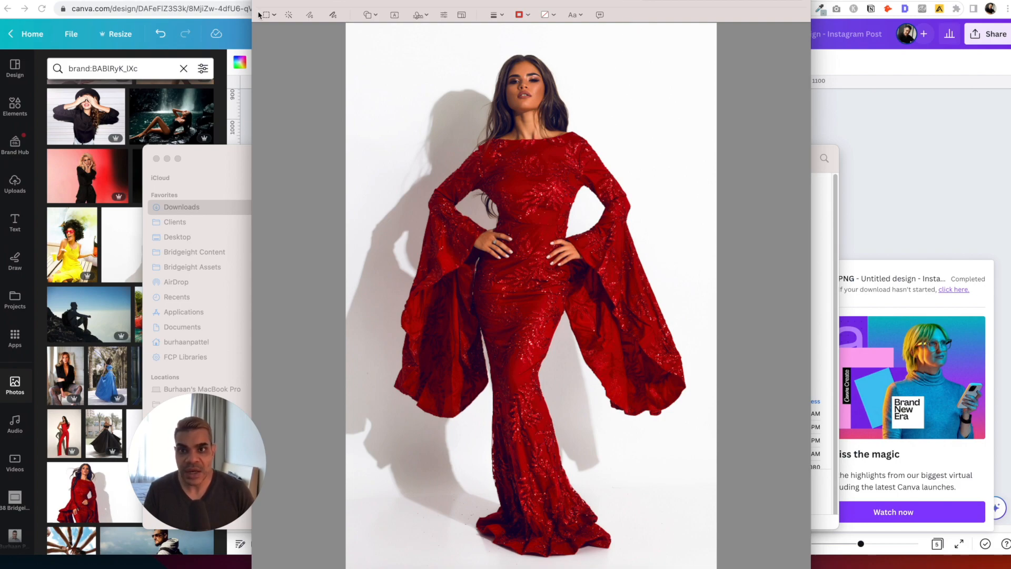
Save the cropped 4.png and close the Preview window.
{"action": "left_click", "coordinate": [58, 0]}
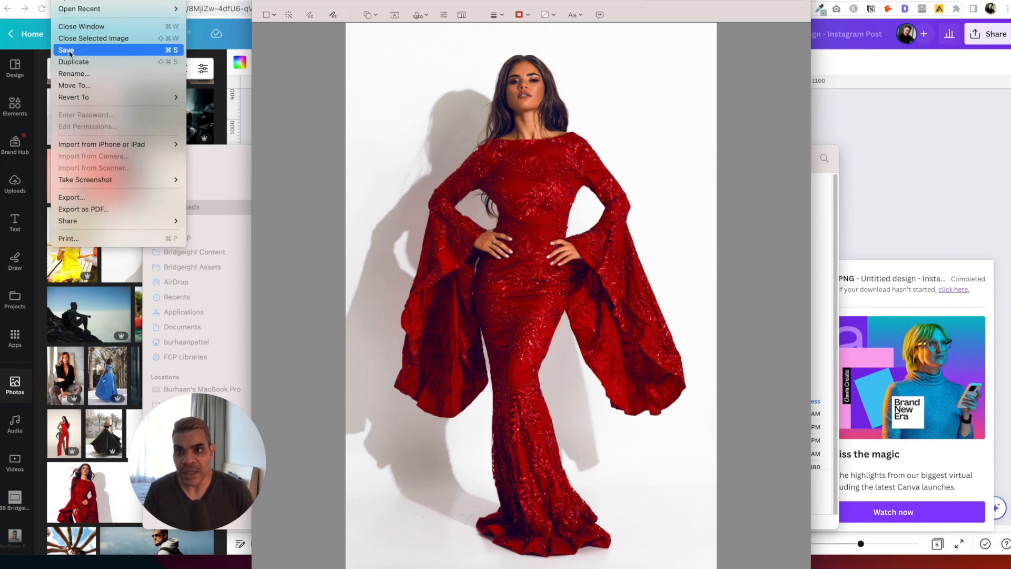
{"action": "left_click", "coordinate": [69, 51]}
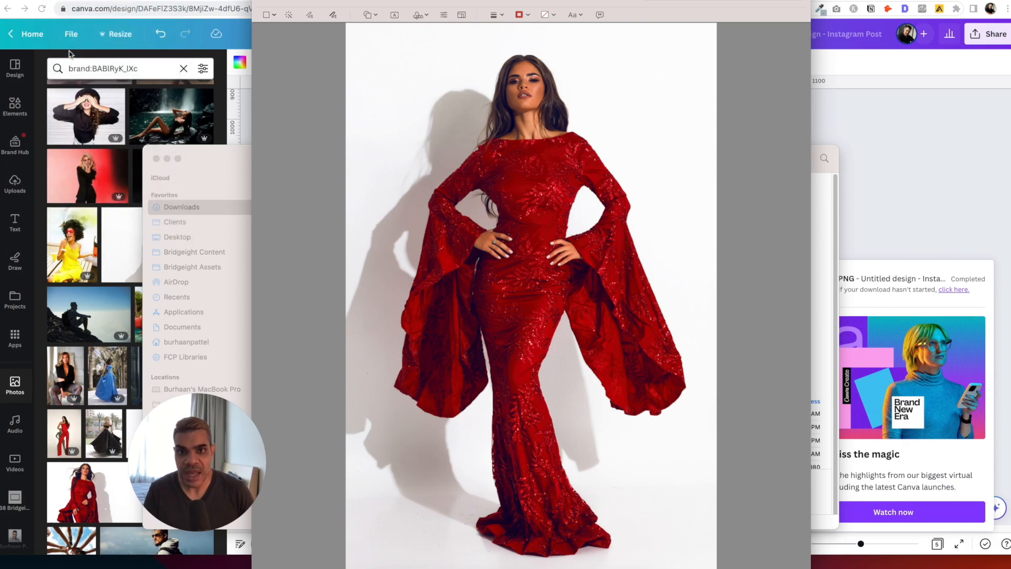
{"action": "left_click", "coordinate": [267, 0]}
{"action": "left_click", "coordinate": [415, 274]}
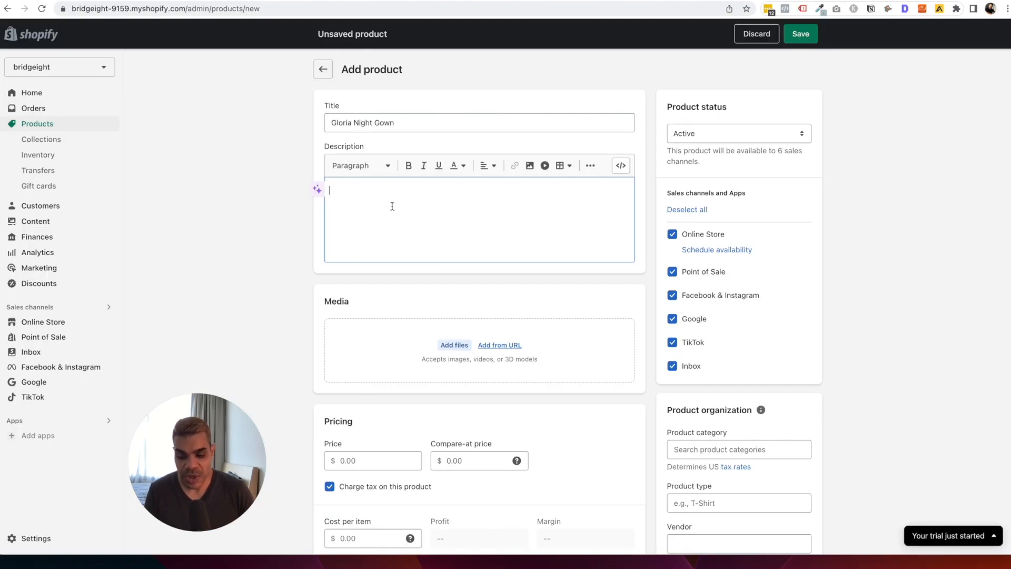
Upload the red-gown PNG files into the product's Media section.
{"action": "key", "text": "super+Tab"}
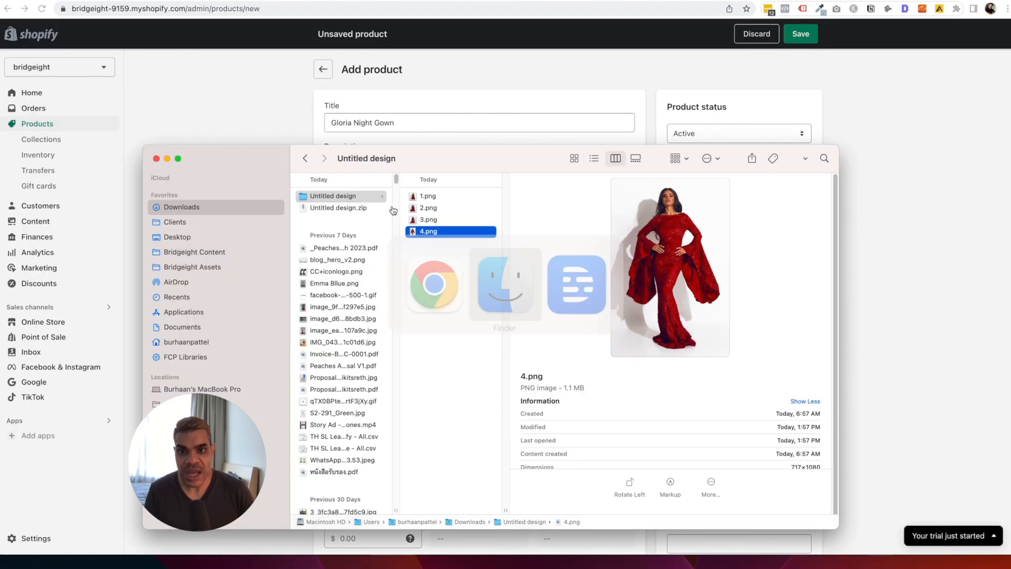
{"action": "left_click_drag", "start_coordinate": [240, 160], "coordinate": [614, 209]}
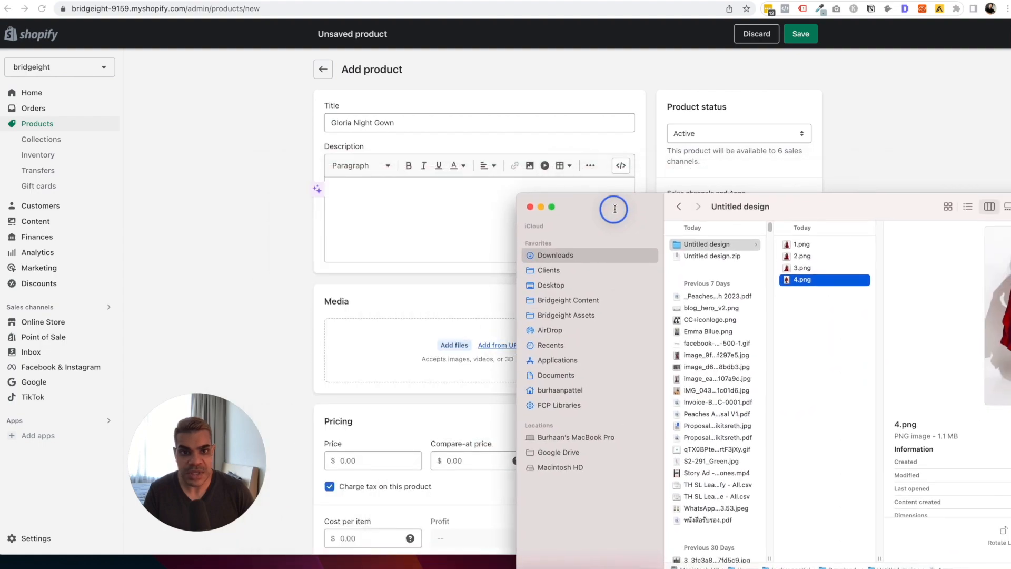
{"action": "left_click_drag", "start_coordinate": [807, 309], "coordinate": [412, 343]}
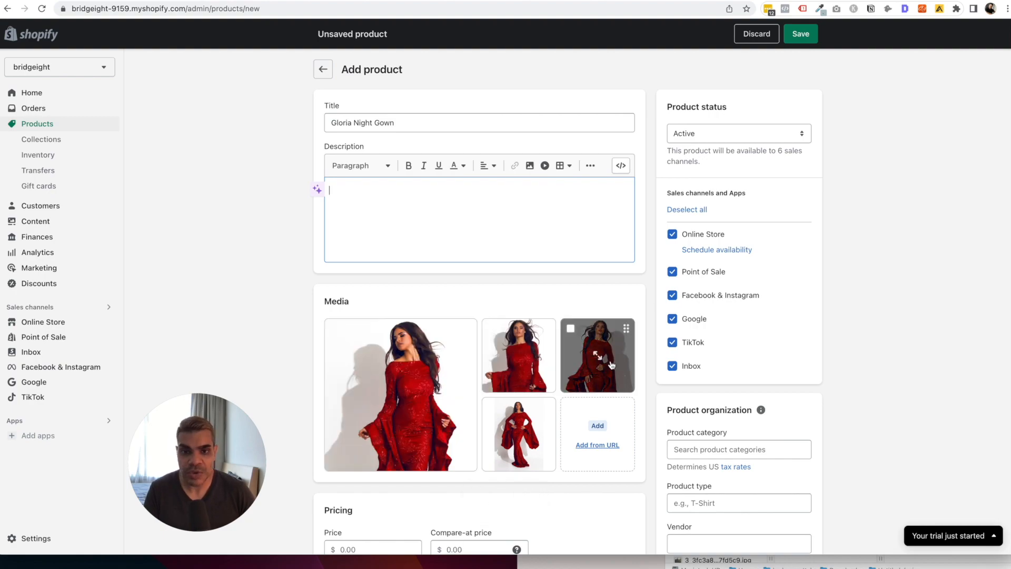
Make the full-length gown photo the main image and save the new product.
{"action": "left_click_drag", "start_coordinate": [524, 438], "coordinate": [518, 356]}
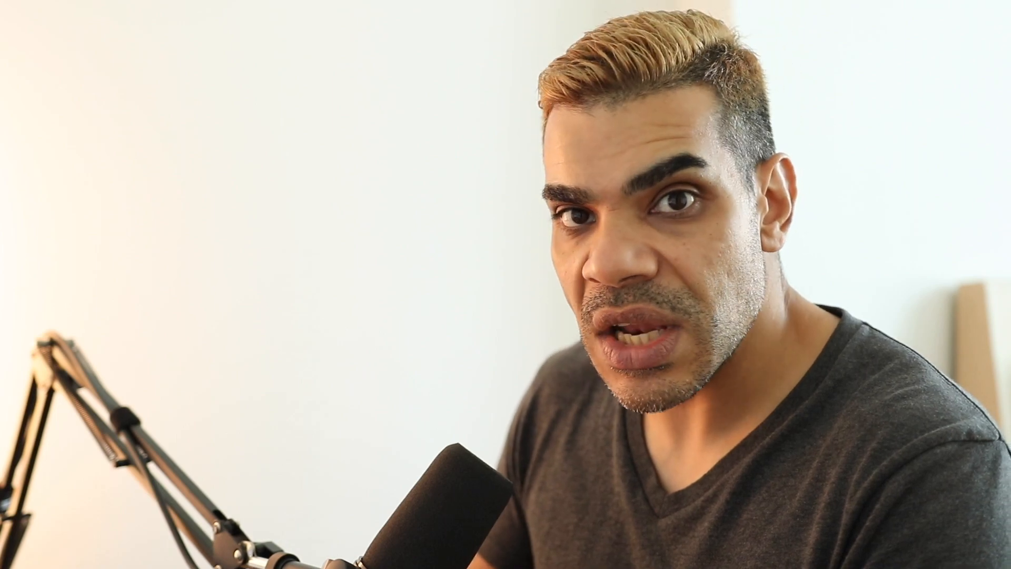
{"action": "left_click_drag", "start_coordinate": [519, 356], "coordinate": [425, 369]}
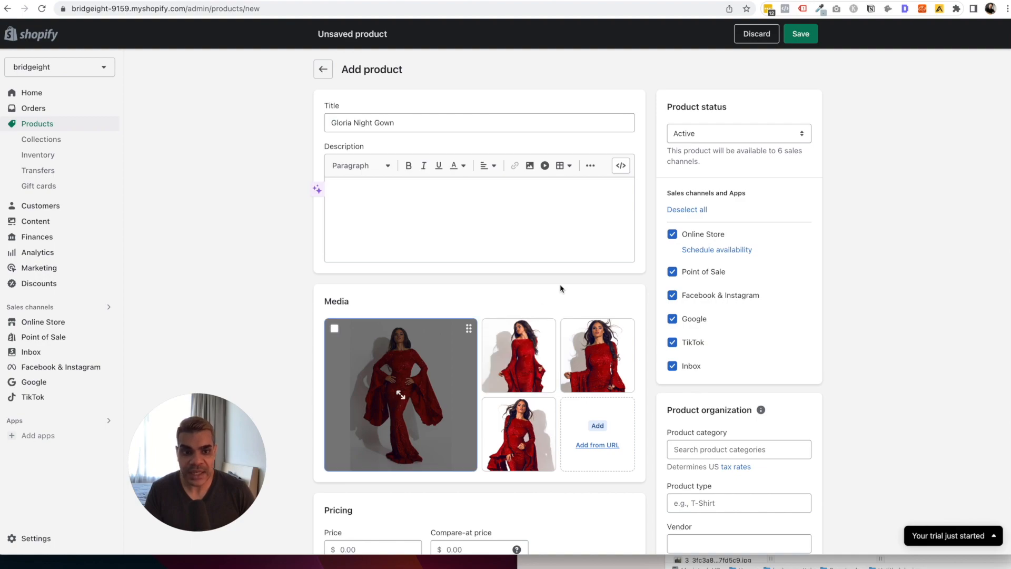
{"action": "scroll", "coordinate": [560, 285], "scroll_direction": "down", "scroll_amount": 3}
{"action": "scroll", "coordinate": [560, 283], "scroll_direction": "up", "scroll_amount": 1}
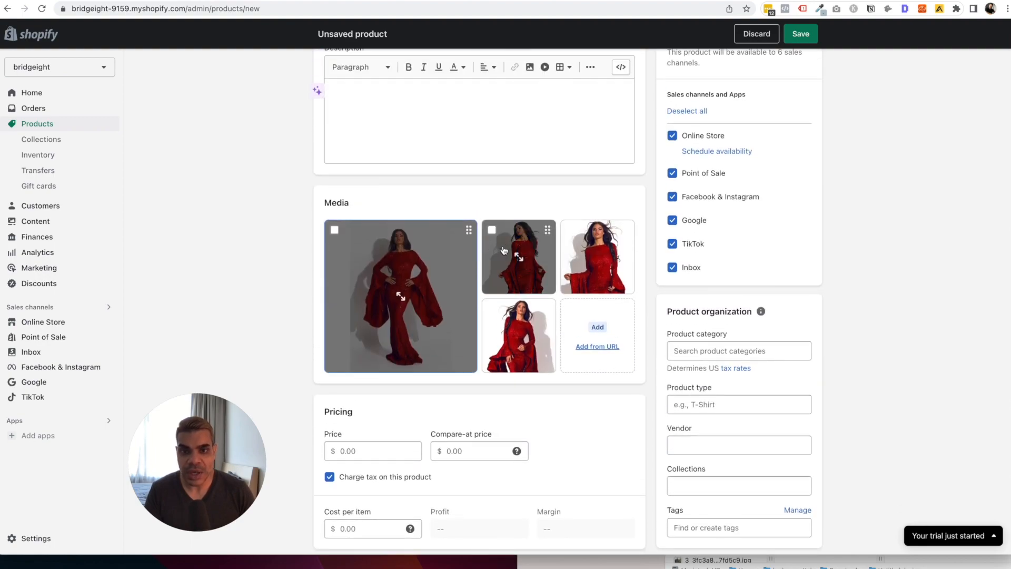
{"action": "left_click", "coordinate": [814, 35]}
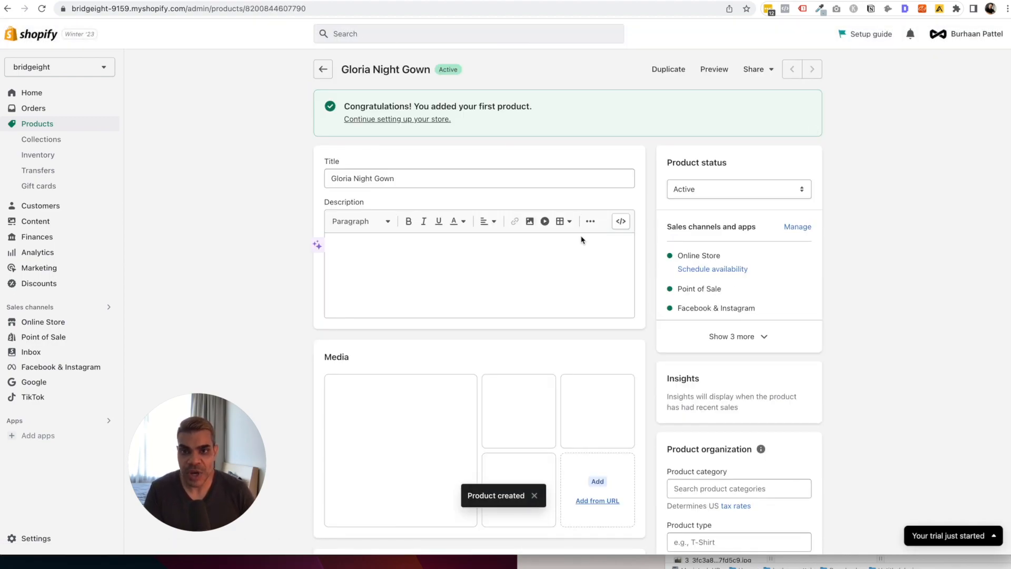
{"action": "scroll", "coordinate": [582, 239], "scroll_direction": "down", "scroll_amount": 4}
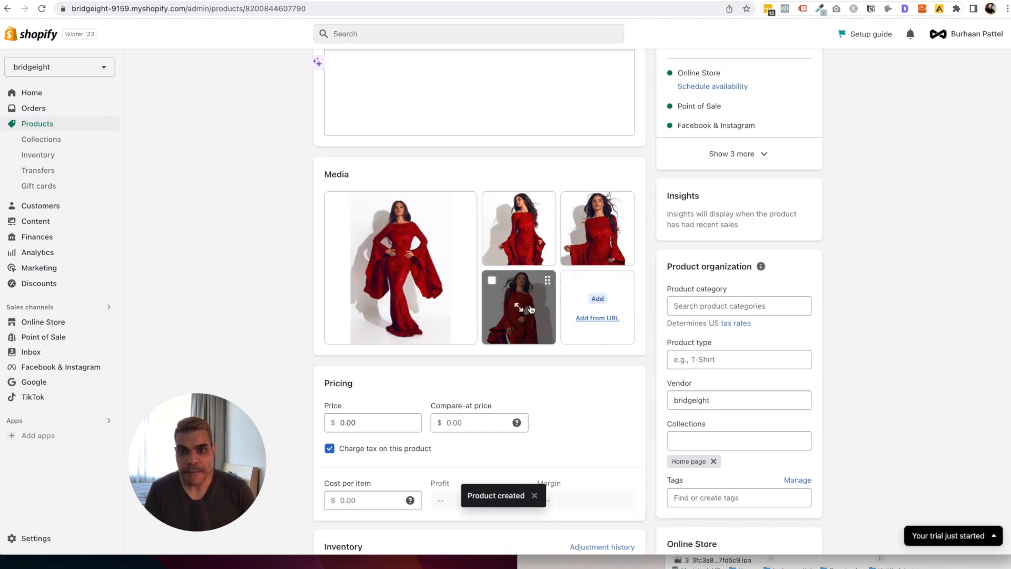
{"action": "left_click", "coordinate": [451, 259]}
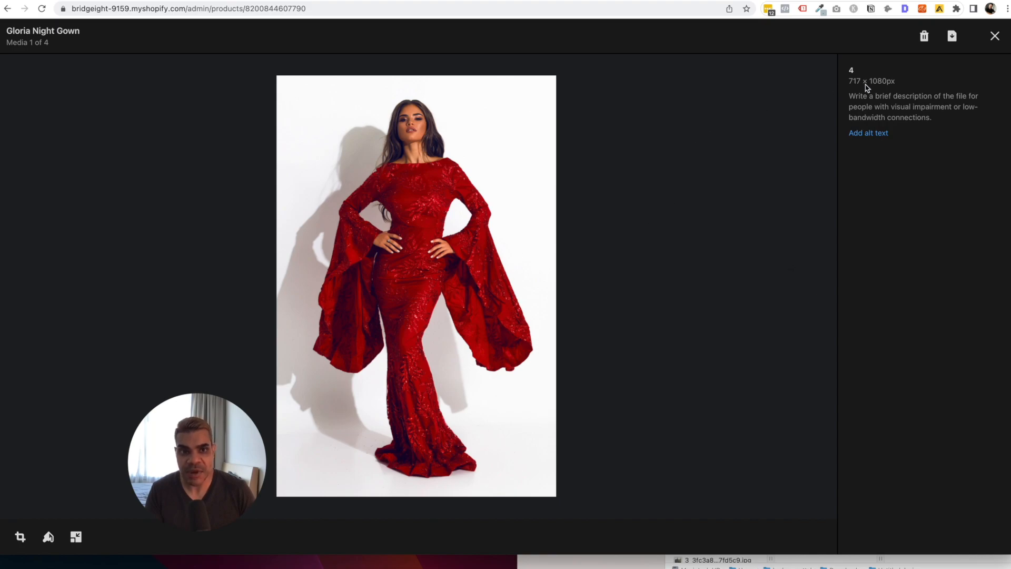
{"action": "left_click", "coordinate": [886, 134]}
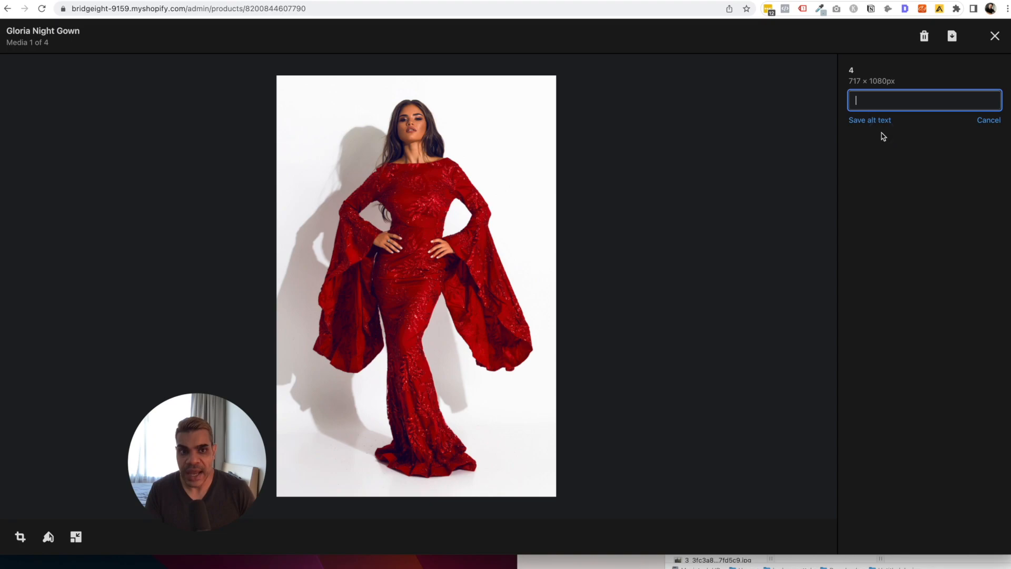
{"action": "left_click", "coordinate": [988, 120]}
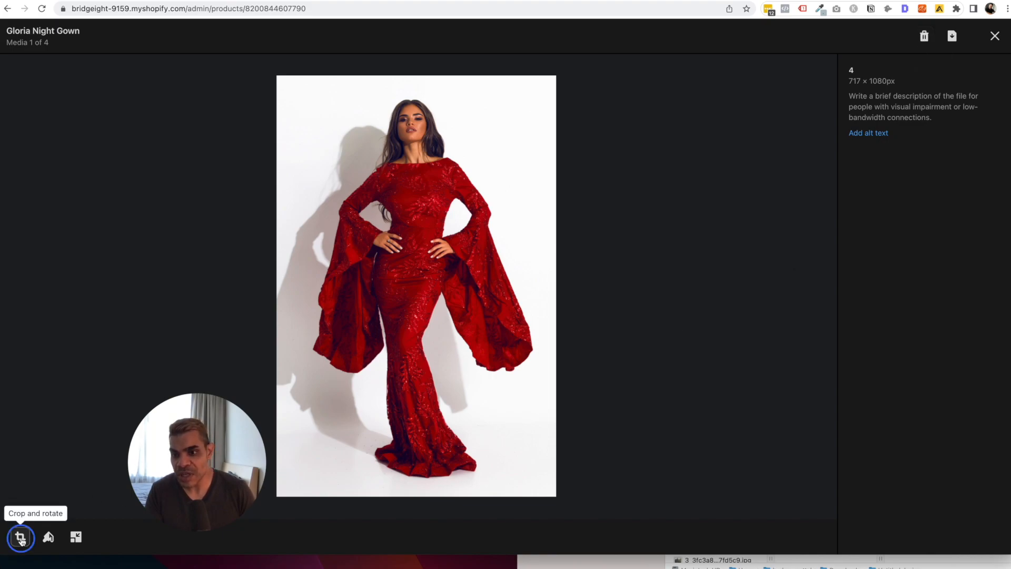
{"action": "left_click", "coordinate": [21, 537]}
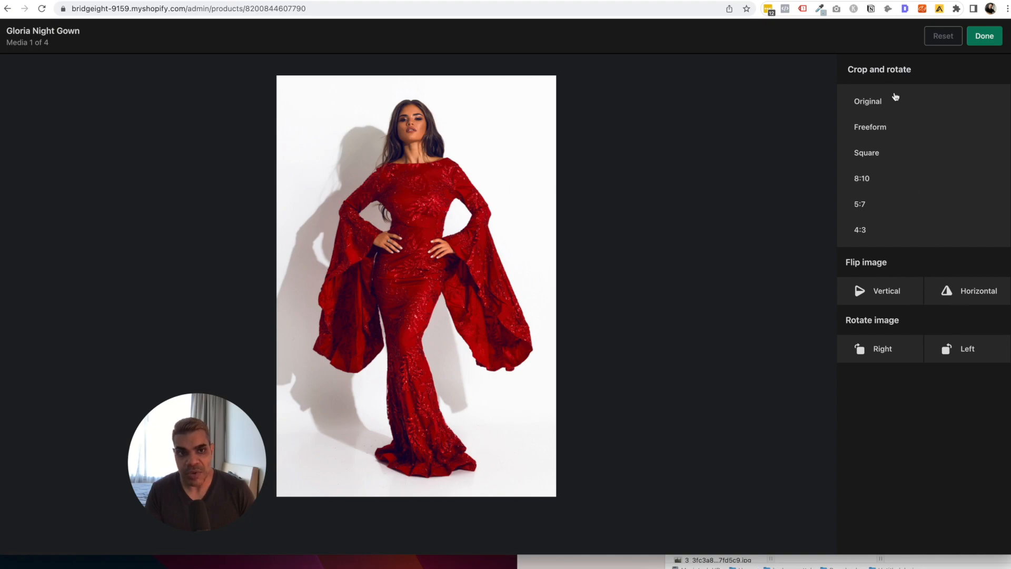
{"action": "left_click", "coordinate": [888, 152]}
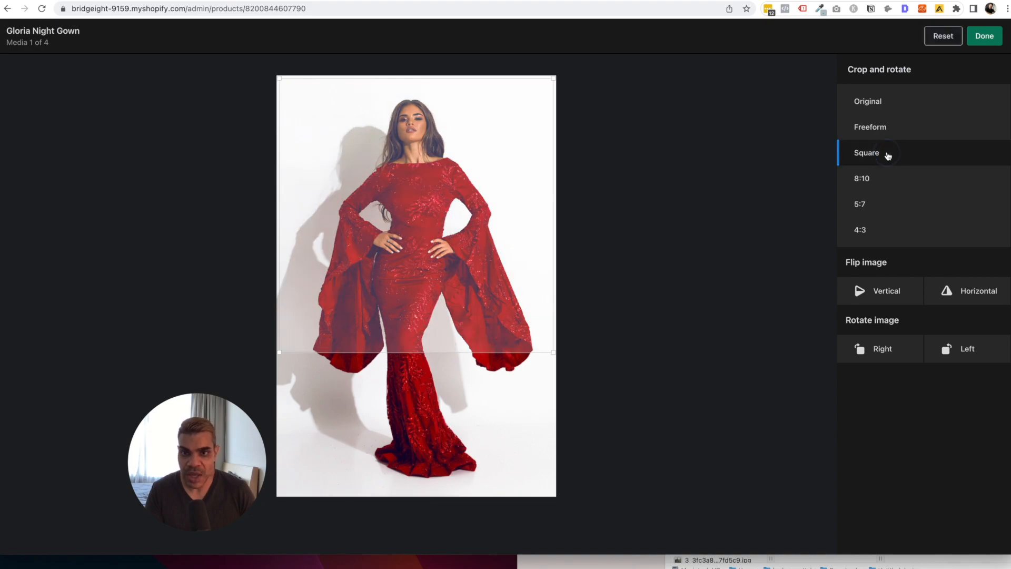
{"action": "mouse_move", "coordinate": [365, 255]}
{"action": "left_mouse_down"}
{"action": "mouse_move", "coordinate": [367, 276]}
{"action": "mouse_move", "coordinate": [367, 261]}
{"action": "left_mouse_up"}
{"action": "key", "text": "Escape"}
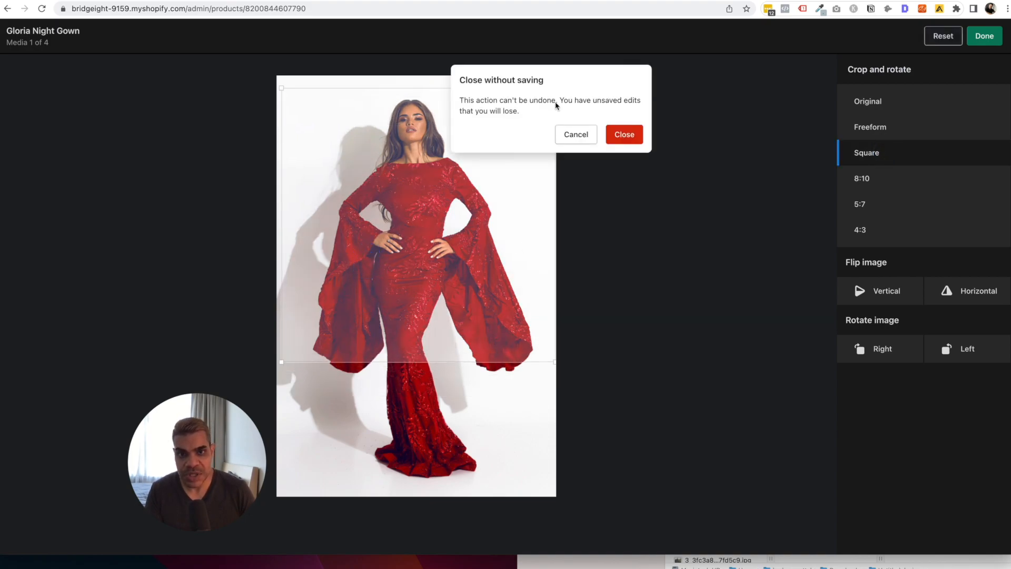
{"action": "left_click", "coordinate": [625, 134]}
{"action": "left_click", "coordinate": [403, 243]}
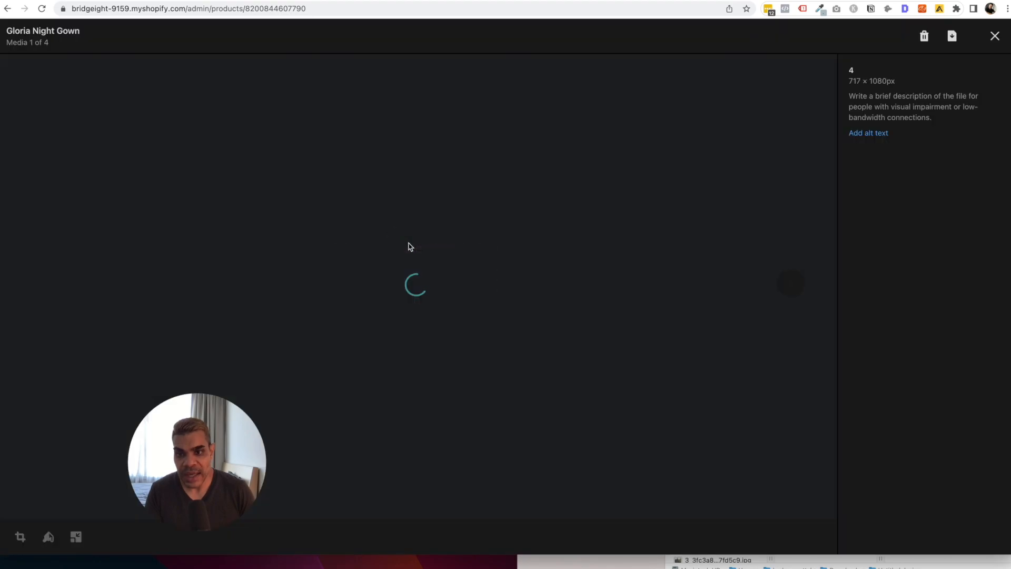
{"action": "left_click", "coordinate": [48, 541]}
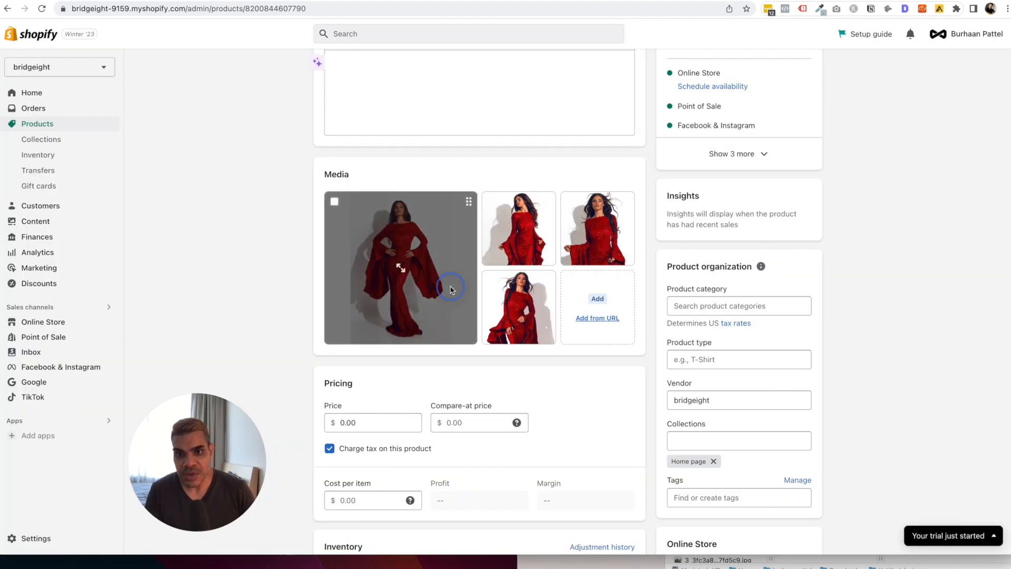
{"action": "left_click", "coordinate": [449, 287]}
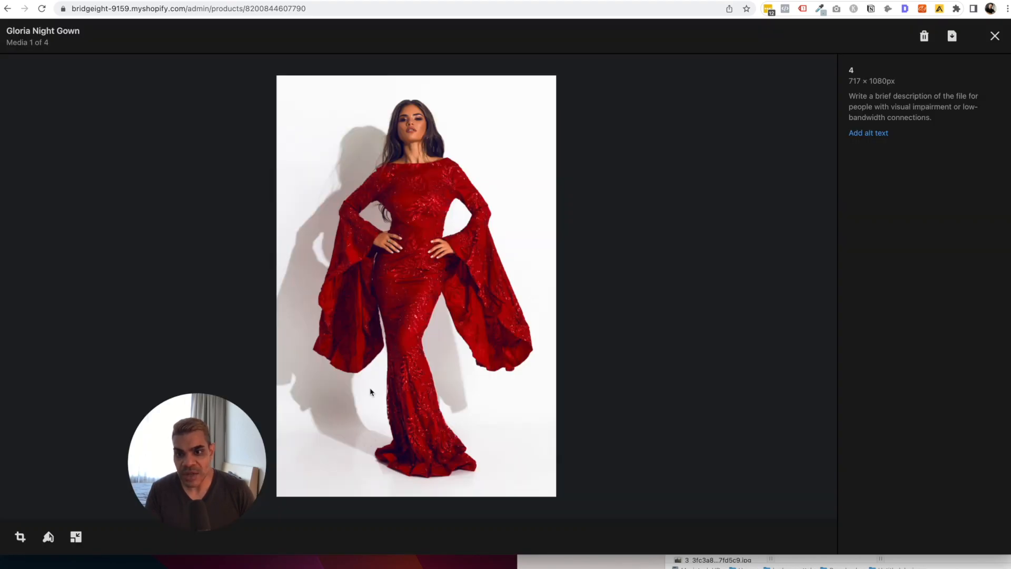
{"action": "left_click", "coordinate": [76, 538]}
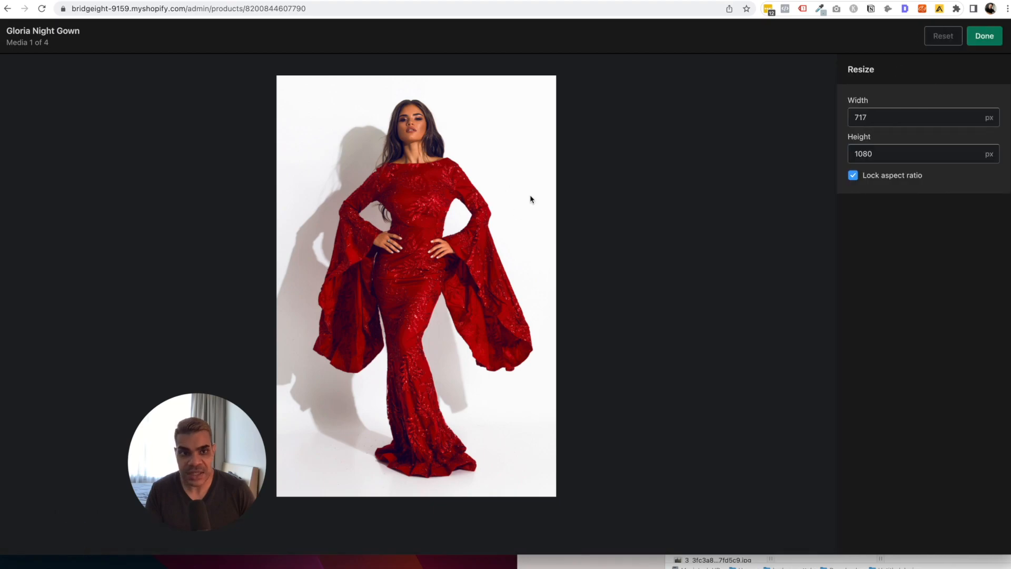
{"action": "left_click", "coordinate": [885, 121]}
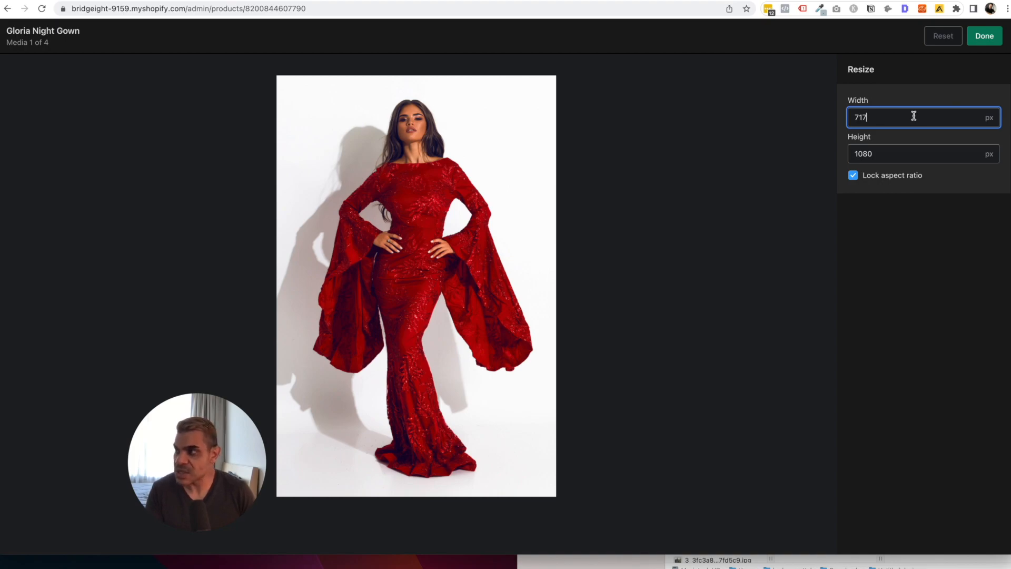
{"action": "left_click", "coordinate": [984, 36]}
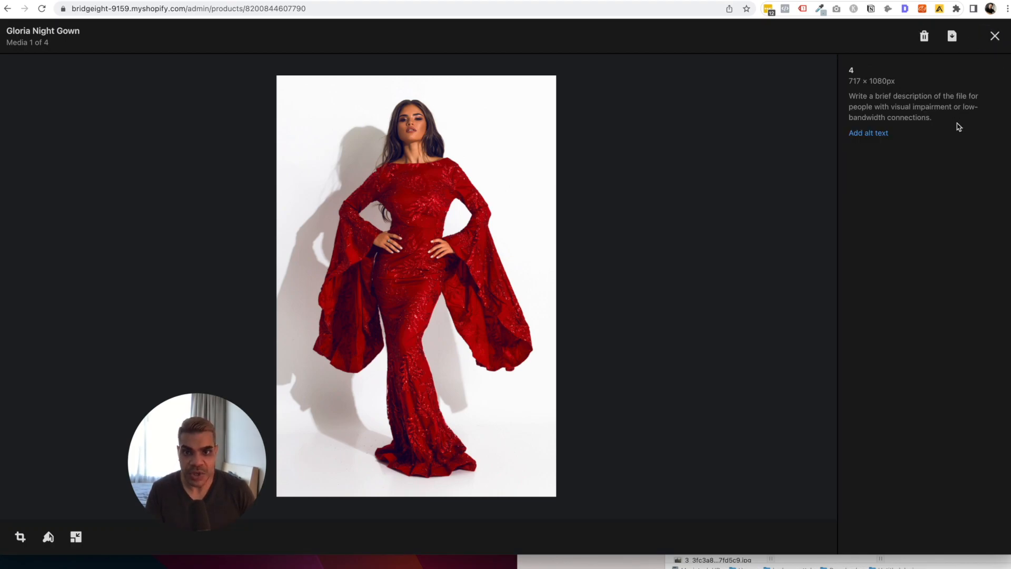
{"action": "left_click", "coordinate": [995, 36]}
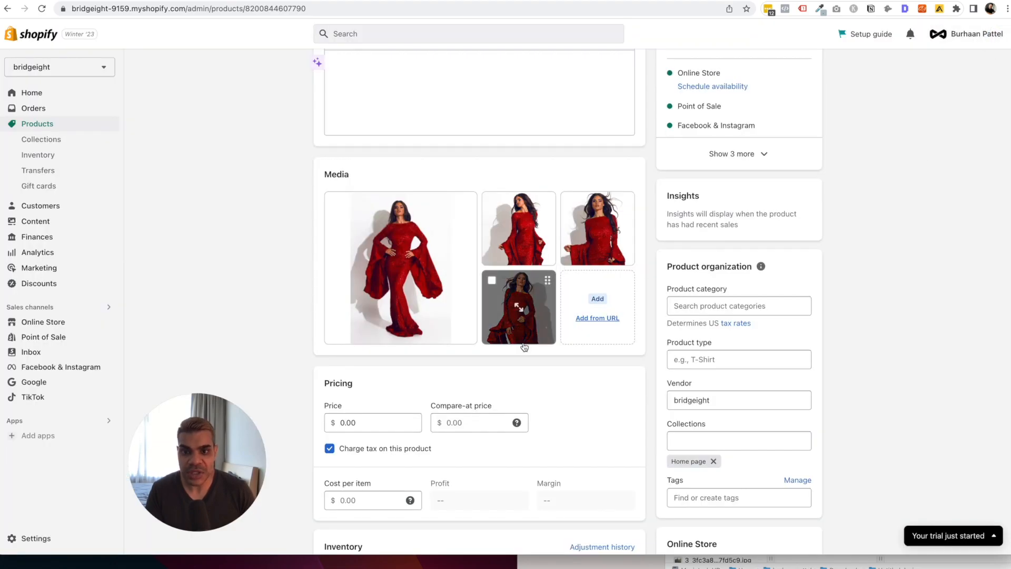
Enter the description 'Gloria Night Gown is the perfect outfit to shine in any crowded room.'.
{"action": "scroll", "coordinate": [523, 345], "scroll_direction": "up", "scroll_amount": 5}
{"action": "left_click", "coordinate": [442, 248]}
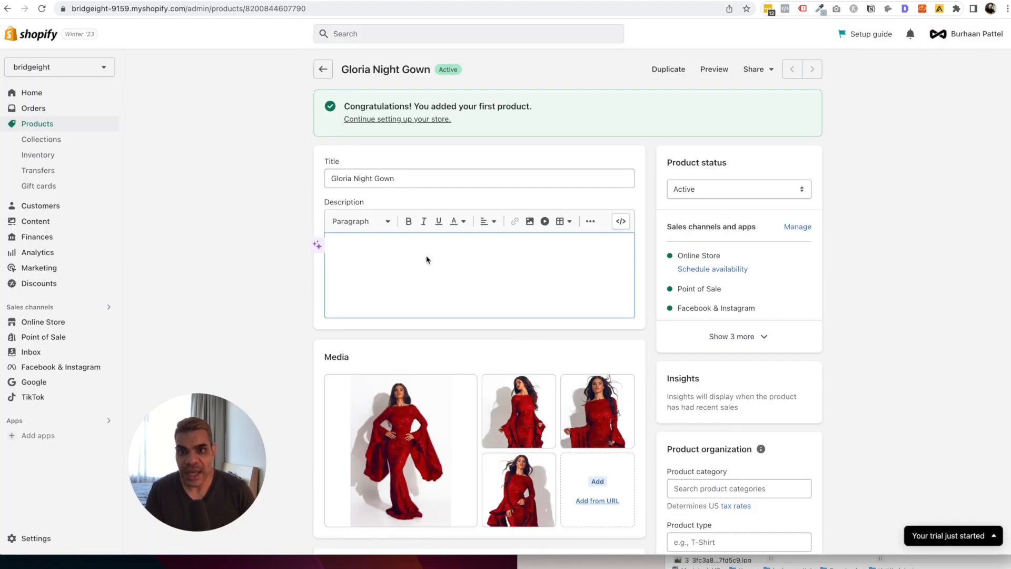
{"action": "type", "text": "Gloria "}
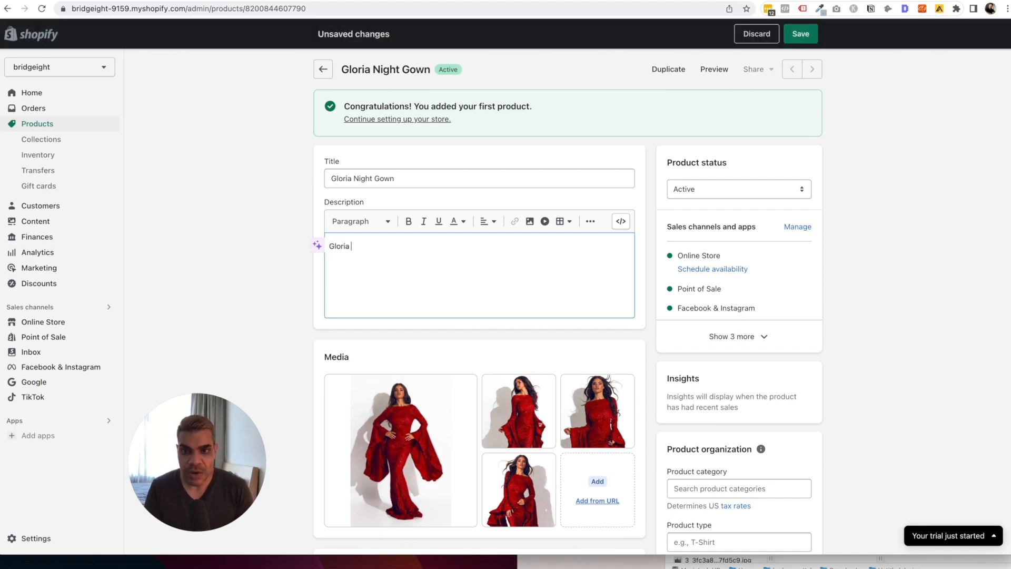
{"action": "type", "text": "Night Gown is the perfect outfit to shine i"}
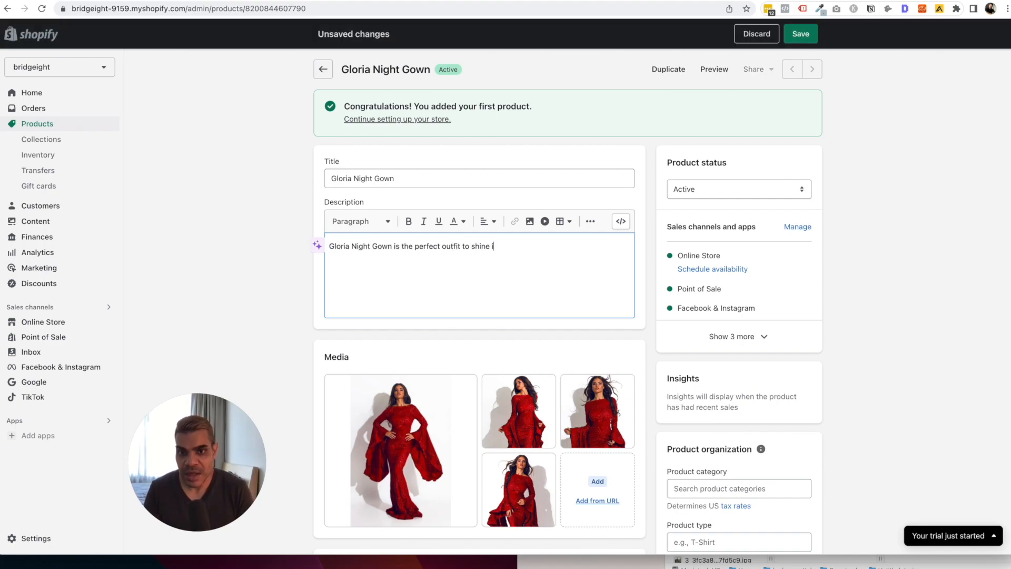
{"action": "type", "text": "n any crowded room."}
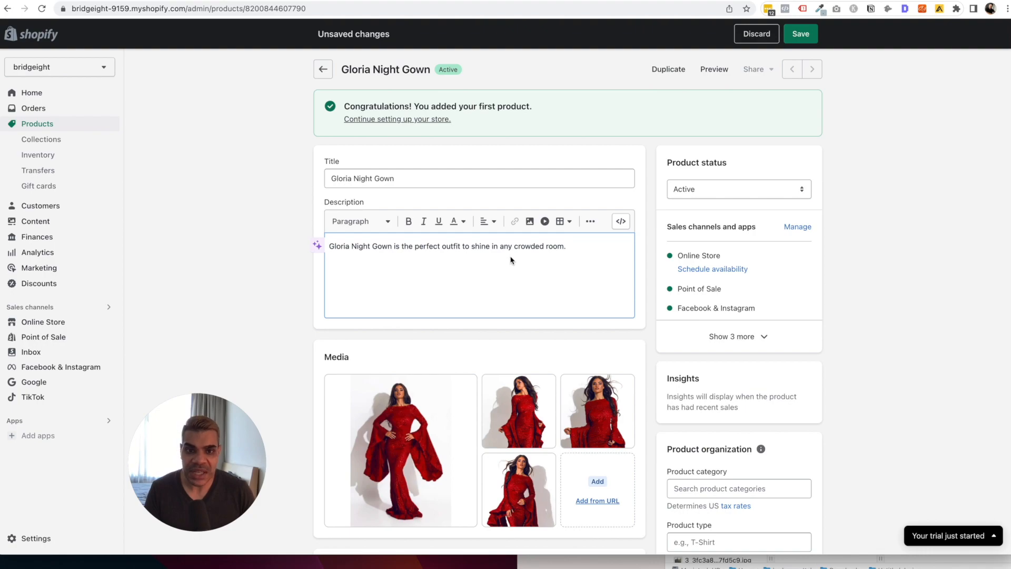
Keep the status Active, save, and bring up the description's AI writing assistant.
{"action": "left_click", "coordinate": [700, 188]}
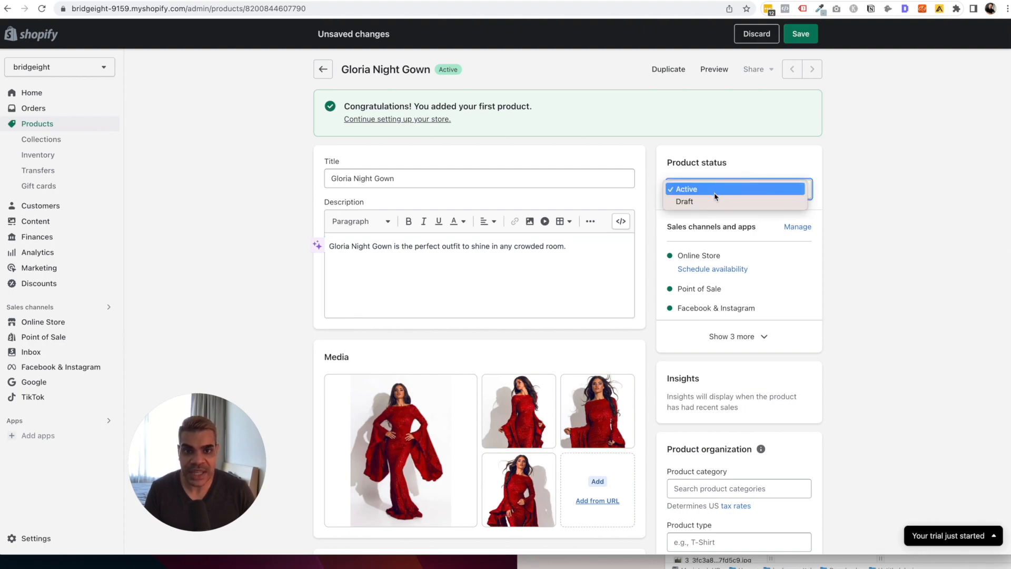
{"action": "left_click", "coordinate": [714, 190]}
{"action": "left_click", "coordinate": [802, 34]}
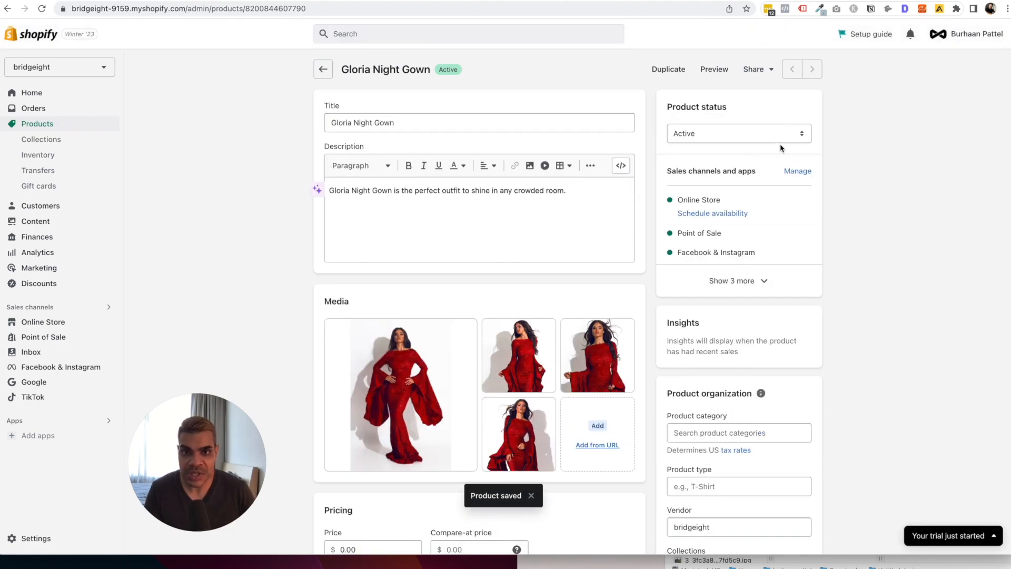
{"action": "left_click", "coordinate": [568, 191]}
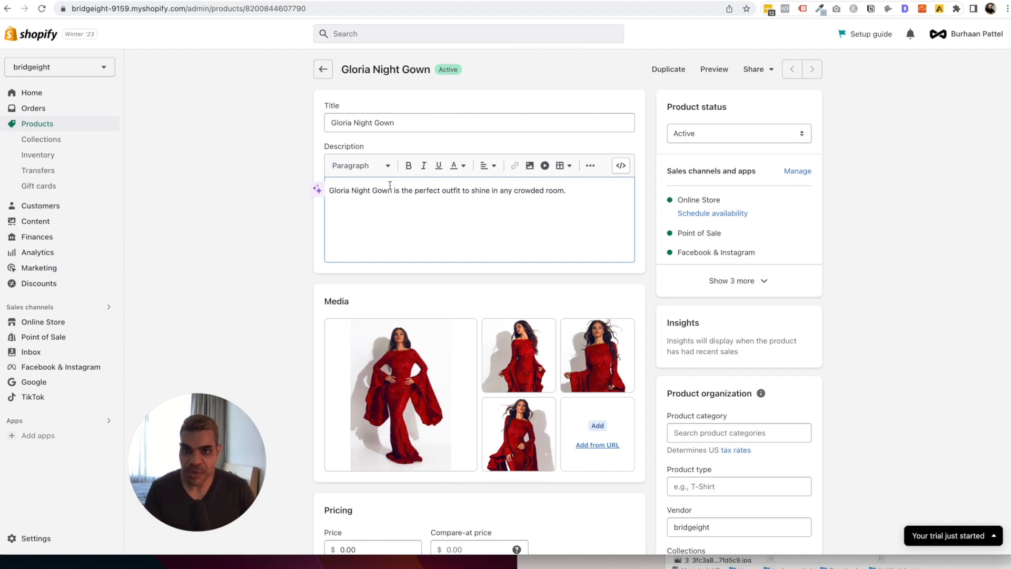
{"action": "left_click", "coordinate": [311, 191]}
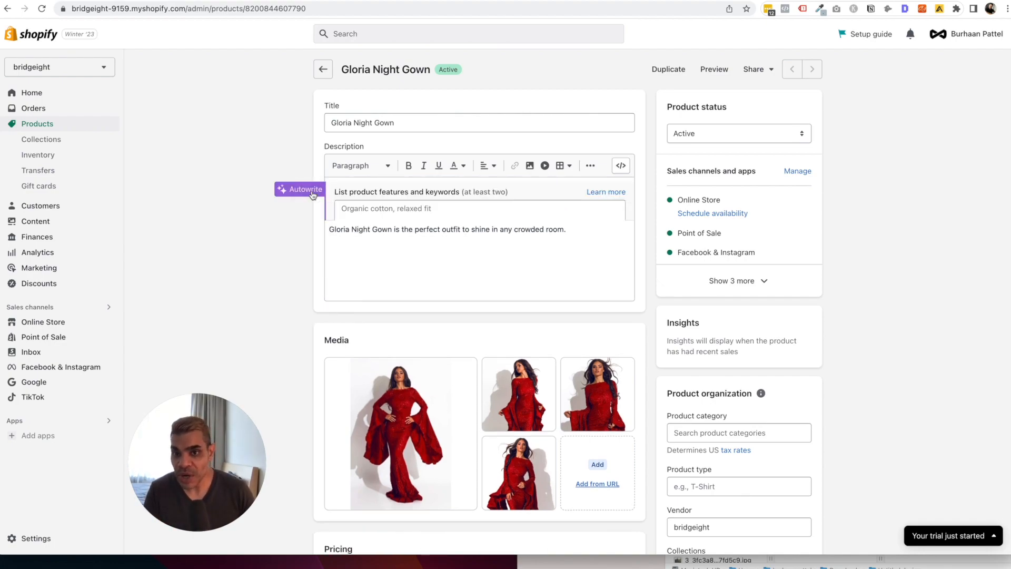
Generate an AI rewrite using keywords 'night dress', 'legand design' and a fabric-quality keyword.
{"action": "left_click", "coordinate": [420, 219]}
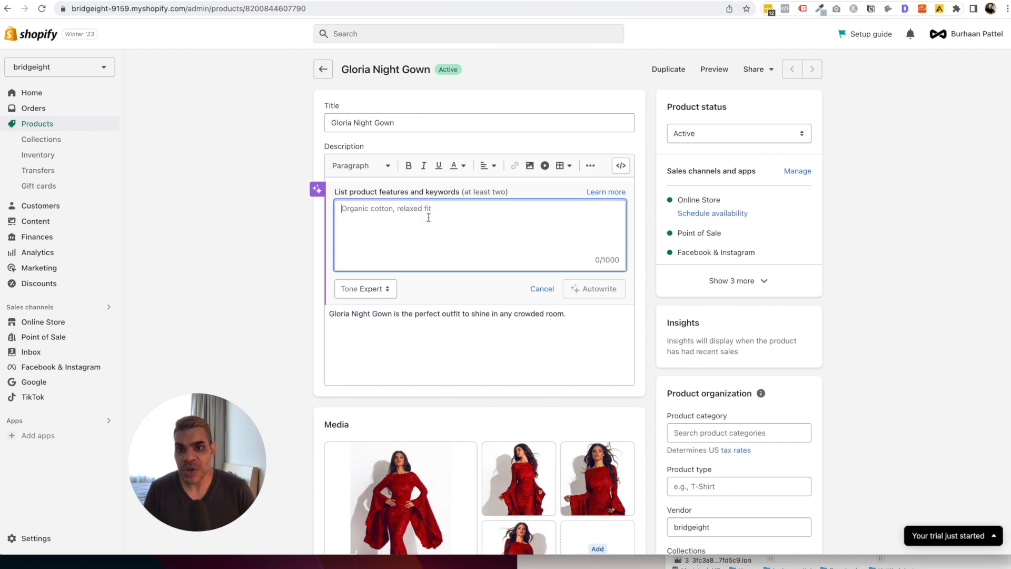
{"action": "left_click_drag", "start_coordinate": [472, 315], "coordinate": [576, 312]}
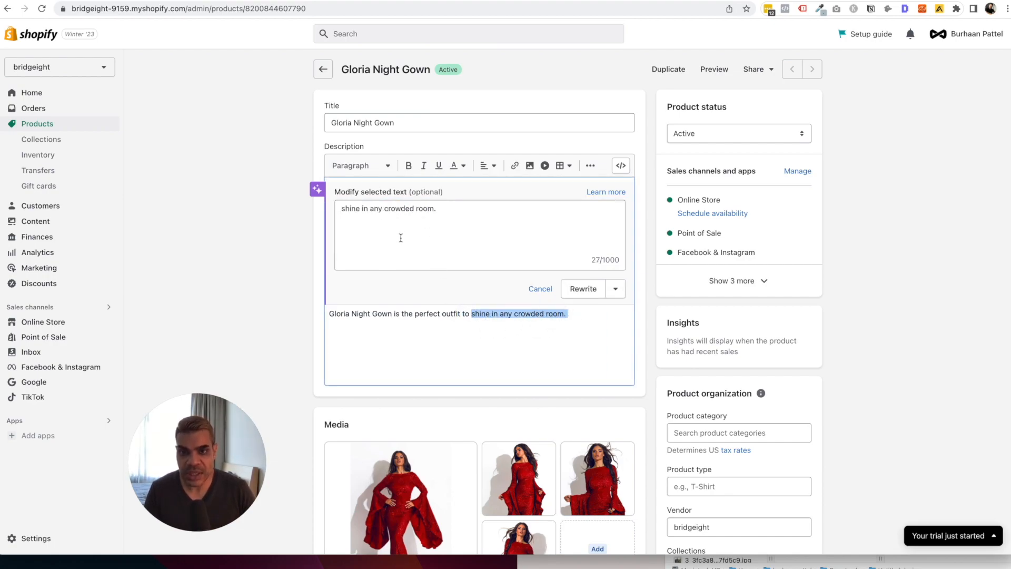
{"action": "left_click", "coordinate": [410, 222]}
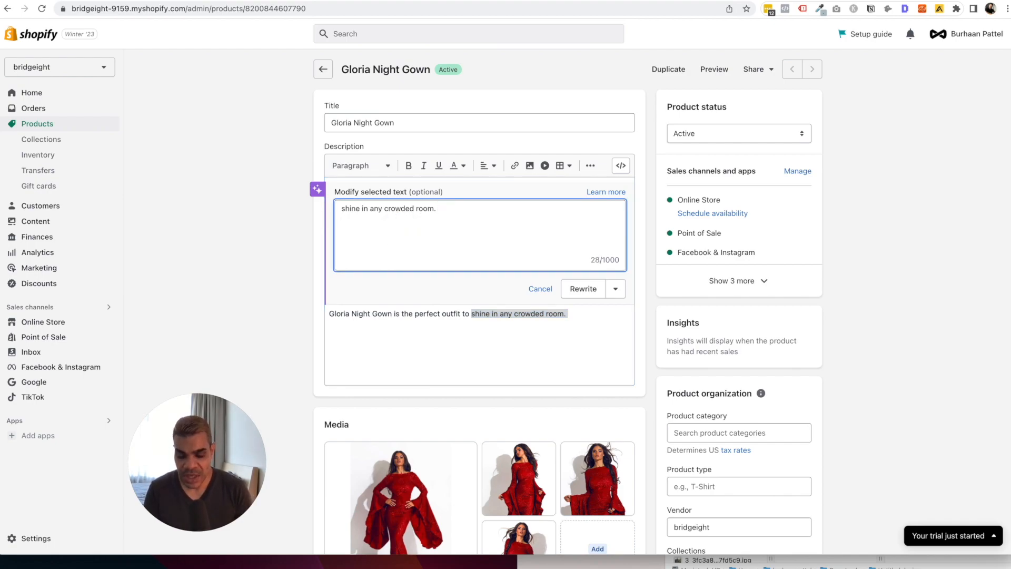
{"action": "type", "text": "night d"}
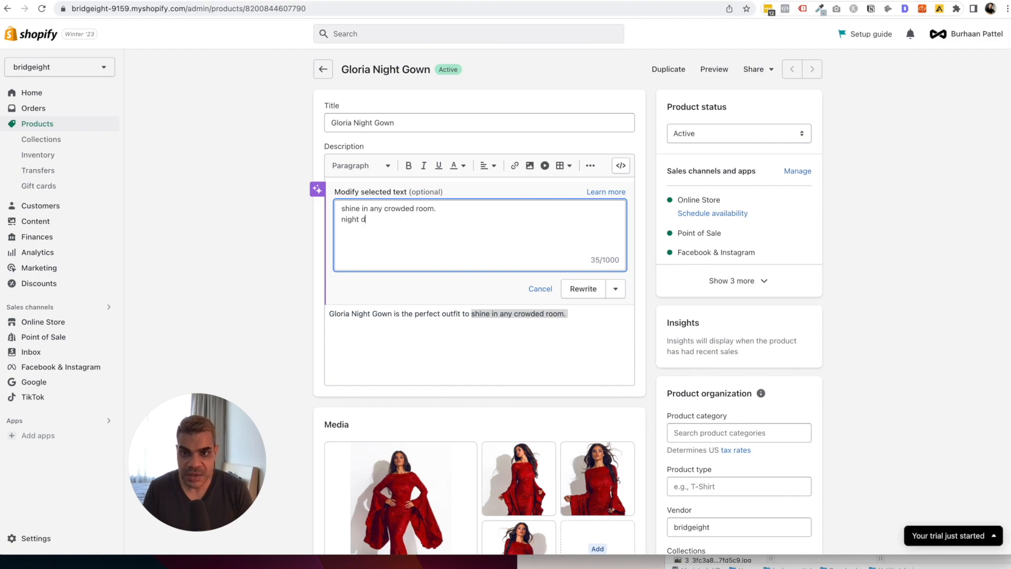
{"action": "type", "text": "ress"}
{"action": "key", "text": "Return"}
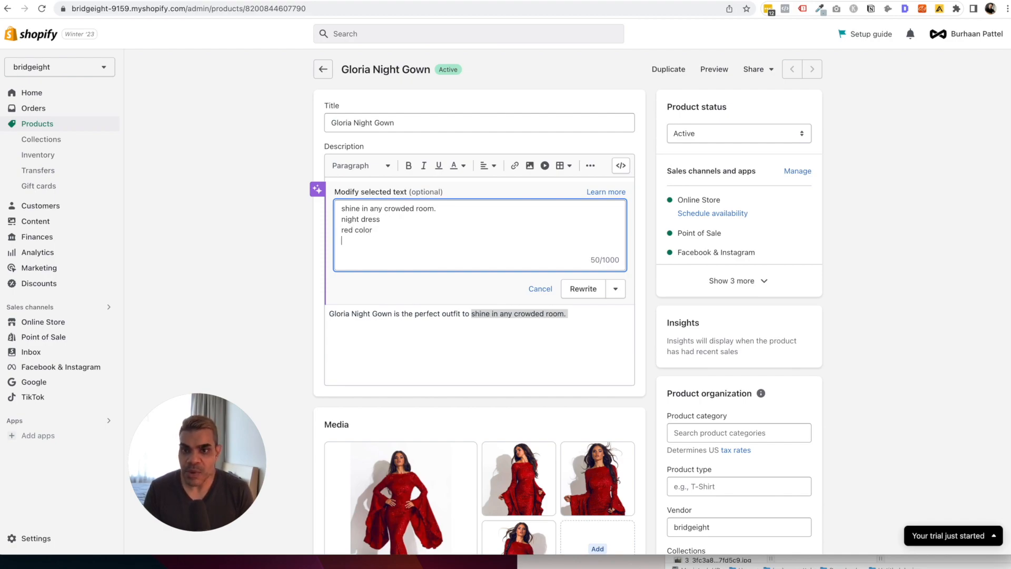
{"action": "type", "text": "legand de"}
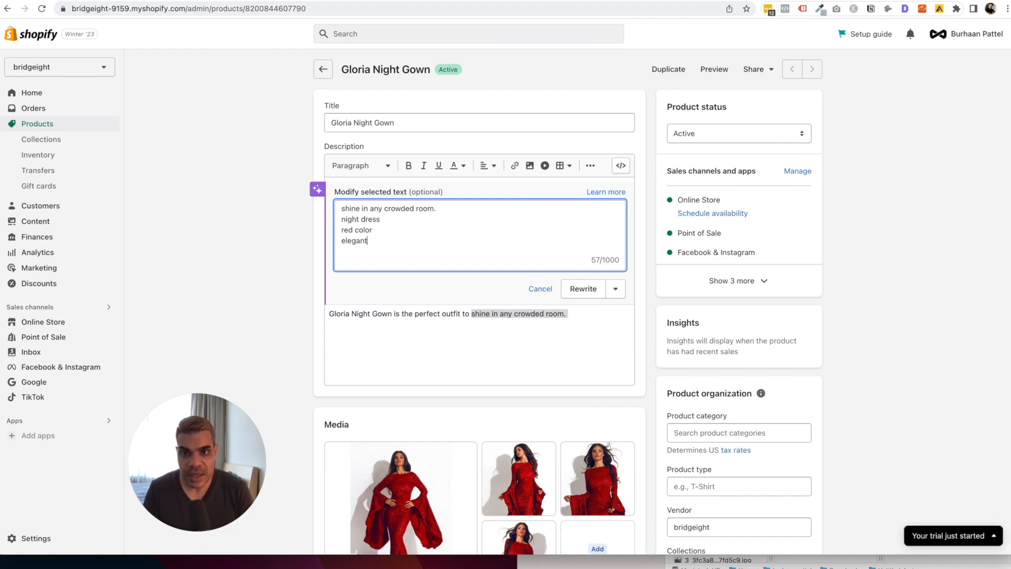
{"action": "type", "text": "sign"}
{"action": "key", "text": "Return"}
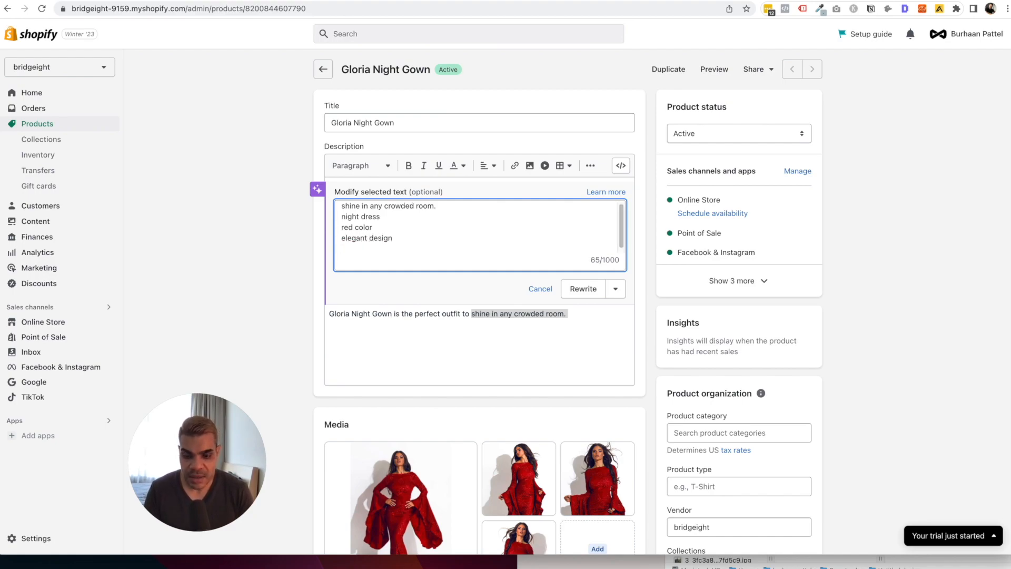
{"action": "type", "text": "great qual"}
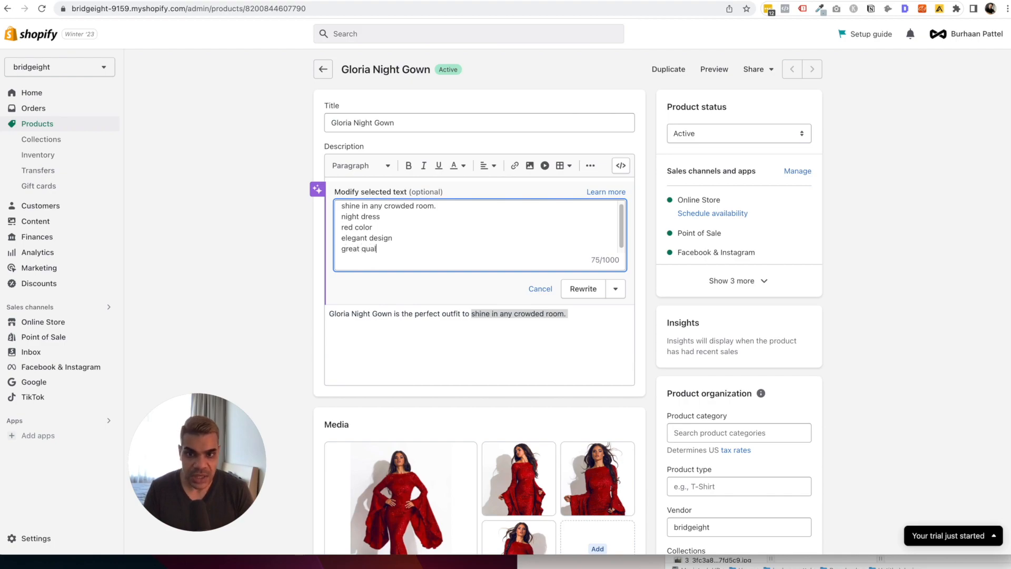
{"action": "type", "text": "ity fabri"}
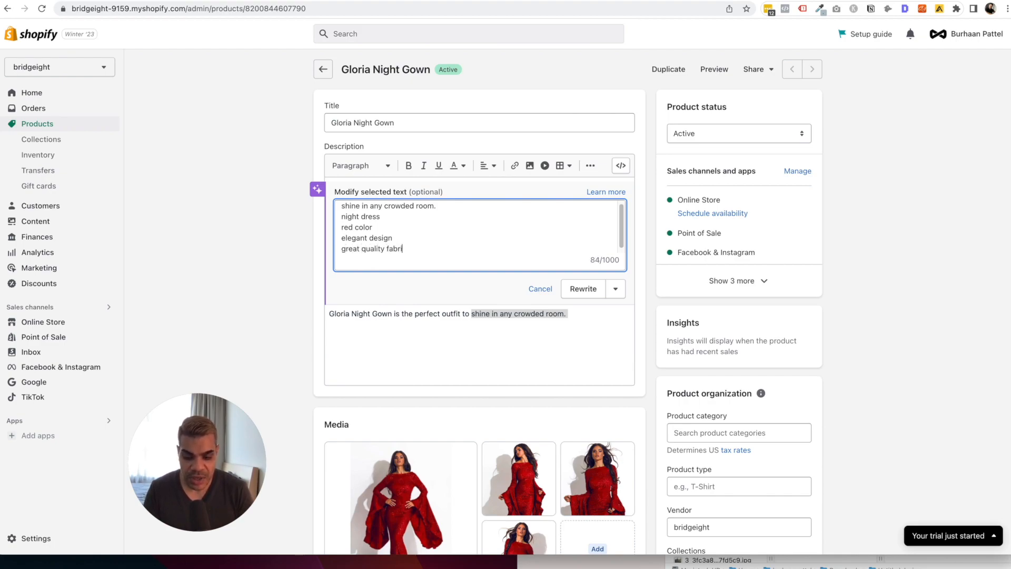
{"action": "type", "text": "c"}
{"action": "left_click", "coordinate": [597, 290]}
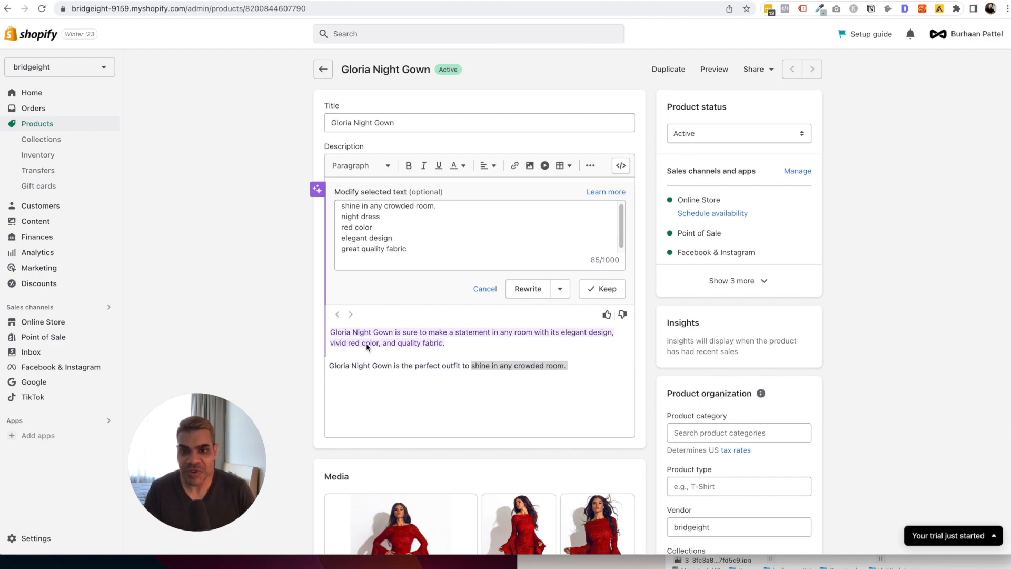
Rate the AI suggestion positively and copy the suggested paragraph.
{"action": "left_click", "coordinate": [430, 360]}
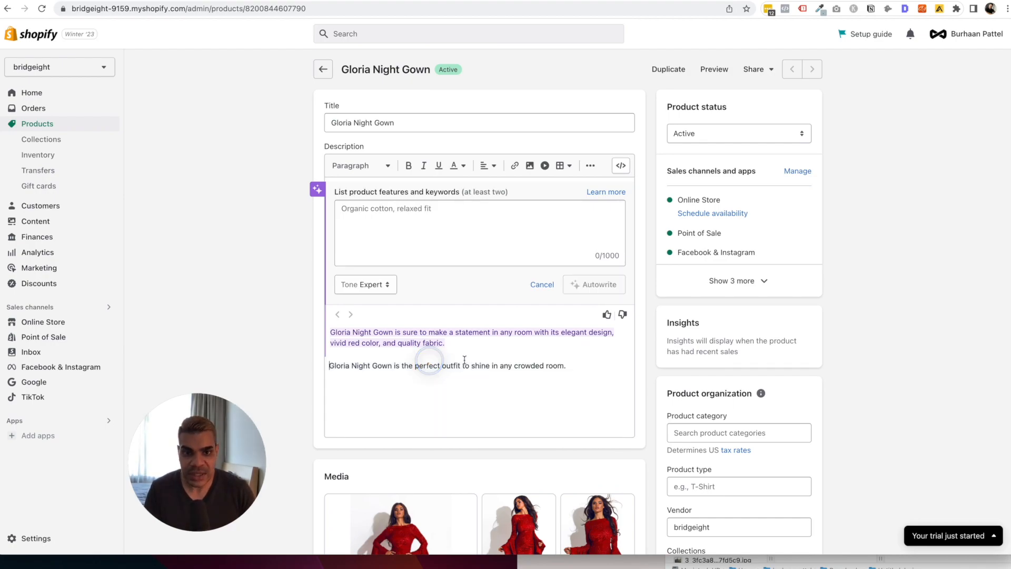
{"action": "left_click", "coordinate": [607, 316]}
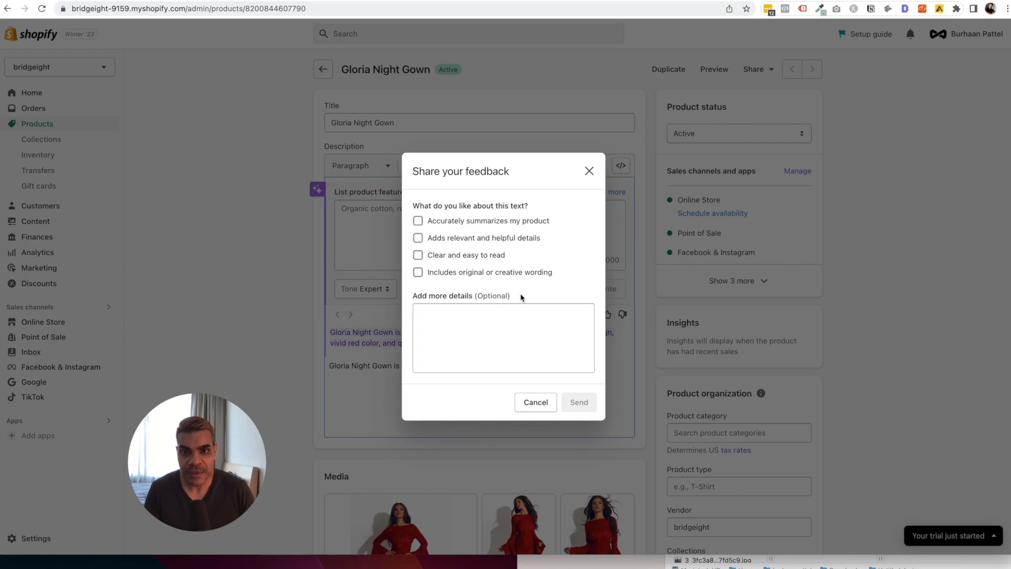
{"action": "left_click", "coordinate": [536, 402]}
{"action": "left_click", "coordinate": [448, 340]}
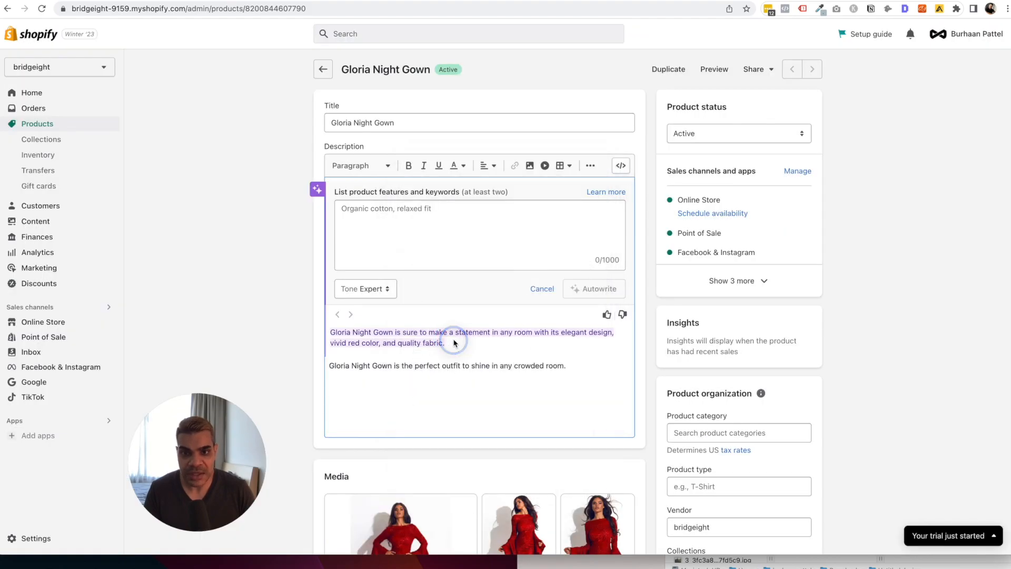
{"action": "triple_click", "coordinate": [508, 366]}
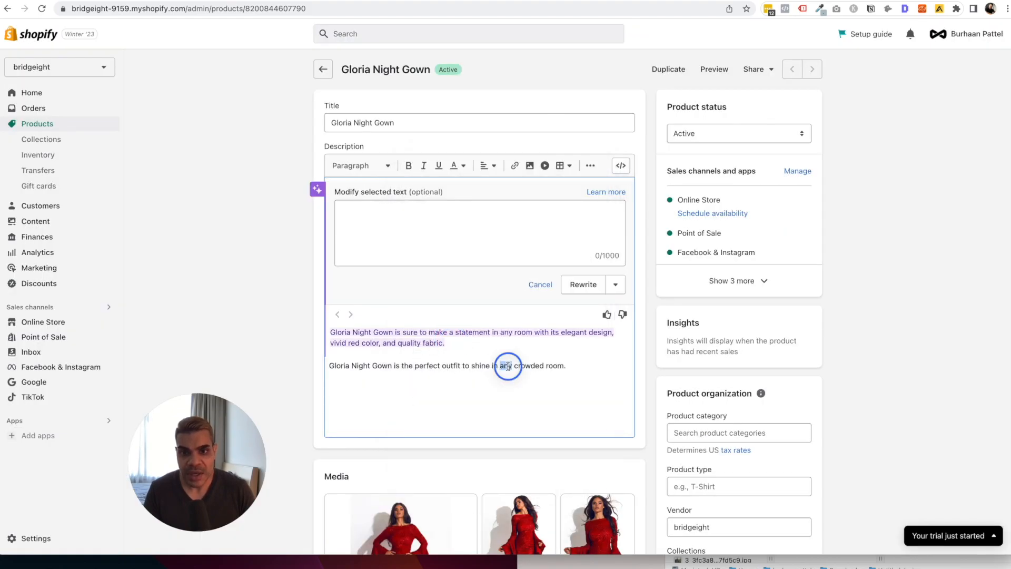
{"action": "triple_click", "coordinate": [534, 336]}
{"action": "key", "text": "ctrl+c"}
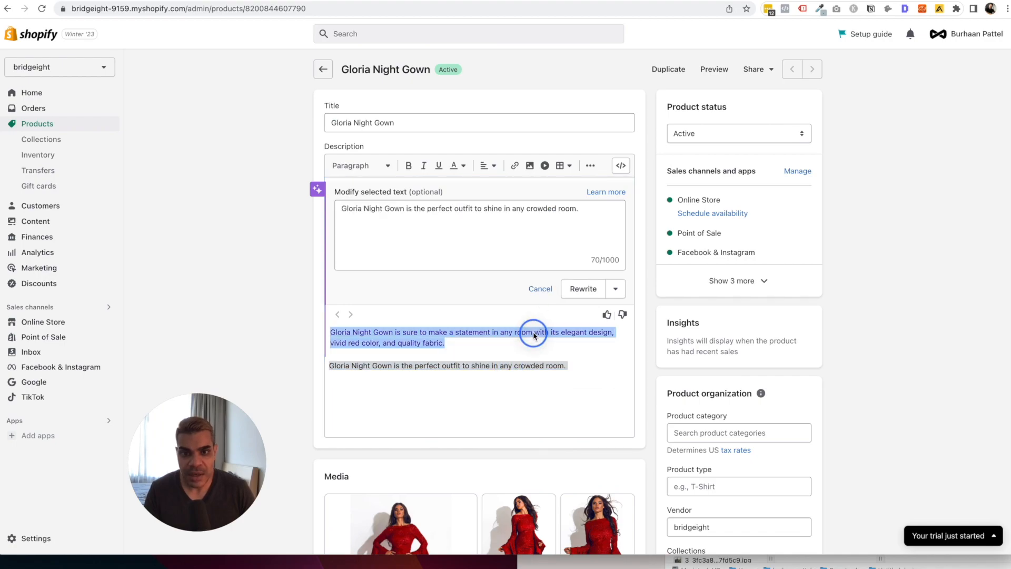
Paste the AI paragraph over the original description line and save the product.
{"action": "left_click", "coordinate": [541, 289]}
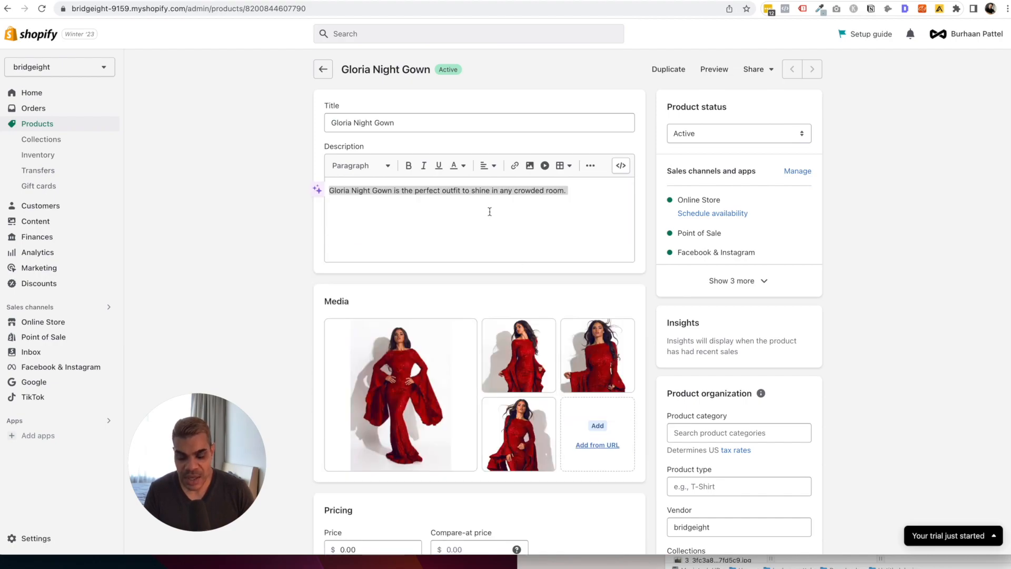
{"action": "left_click", "coordinate": [490, 208]}
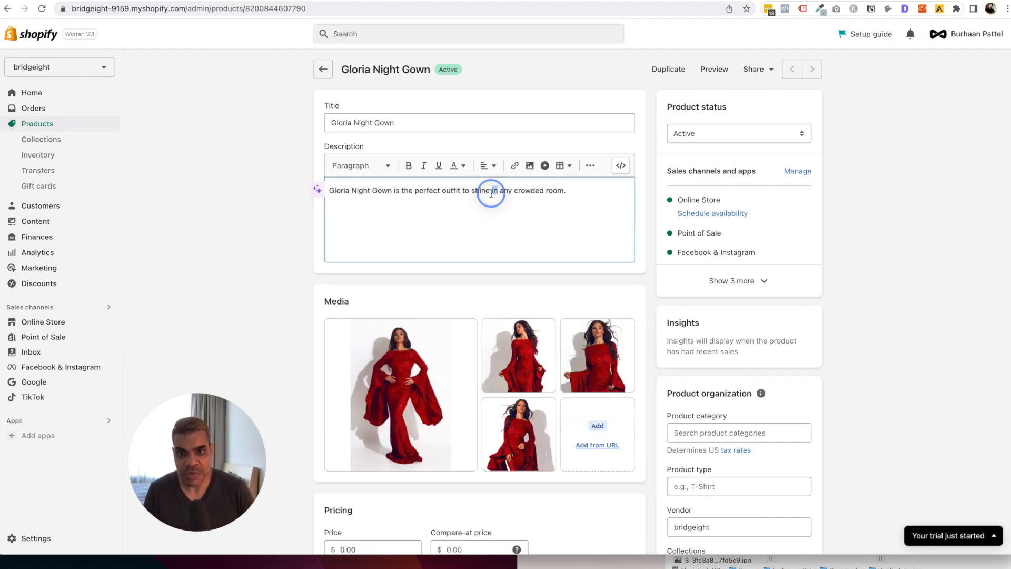
{"action": "triple_click", "coordinate": [491, 194]}
{"action": "key", "text": "ctrl+v"}
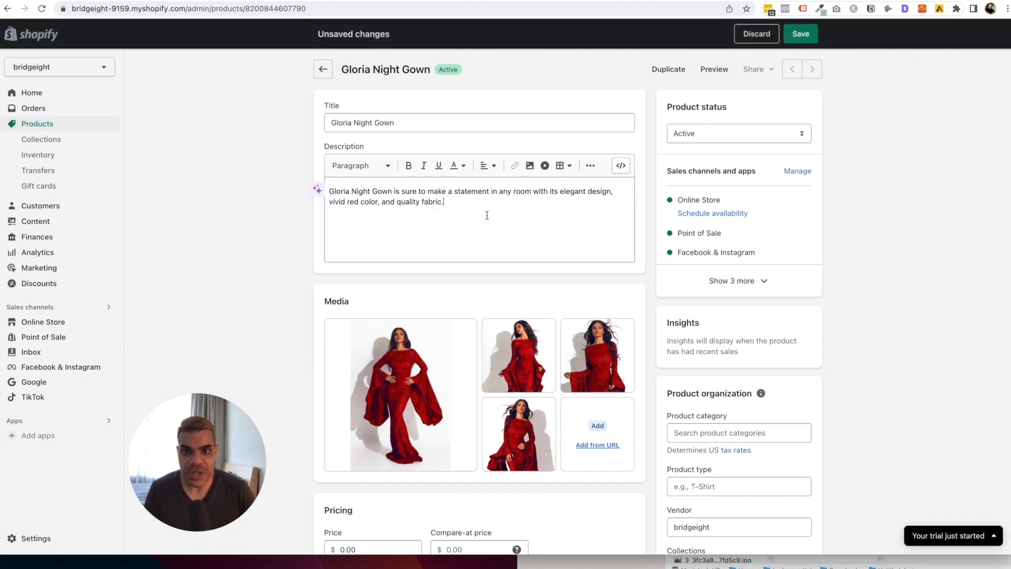
{"action": "left_click", "coordinate": [800, 34]}
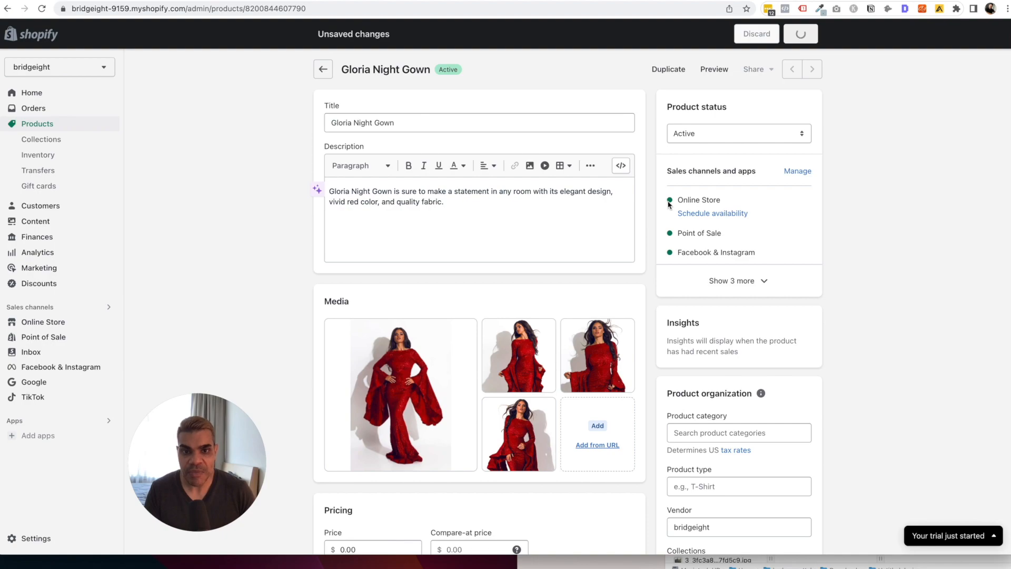
Turn off tax charging and set the gown's price to $297.
{"action": "scroll", "coordinate": [642, 238], "scroll_direction": "down", "scroll_amount": 3}
{"action": "scroll", "coordinate": [442, 443], "scroll_direction": "down", "scroll_amount": 1}
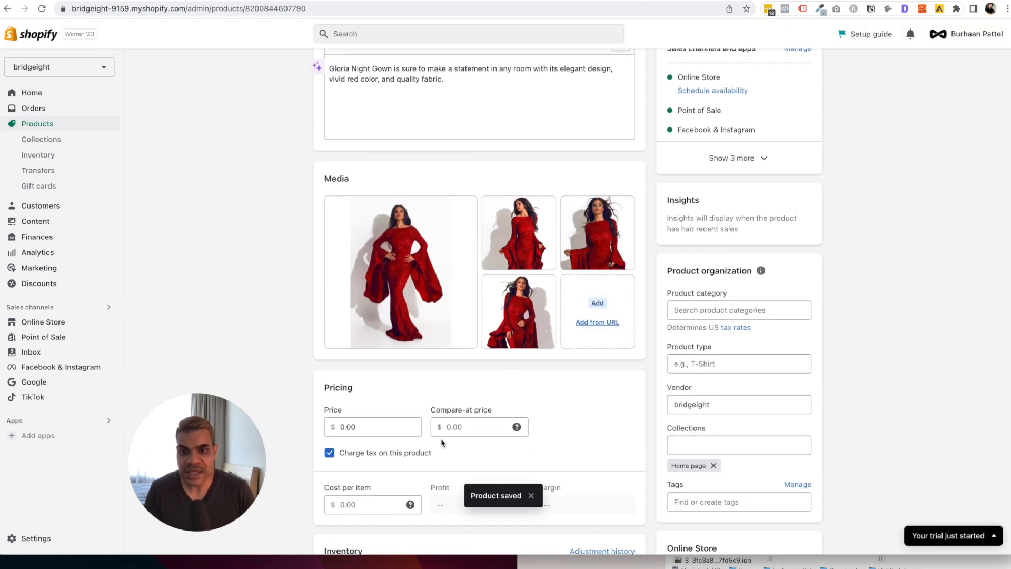
{"action": "left_click", "coordinate": [386, 456]}
{"action": "scroll", "coordinate": [445, 393], "scroll_direction": "down", "scroll_amount": 2}
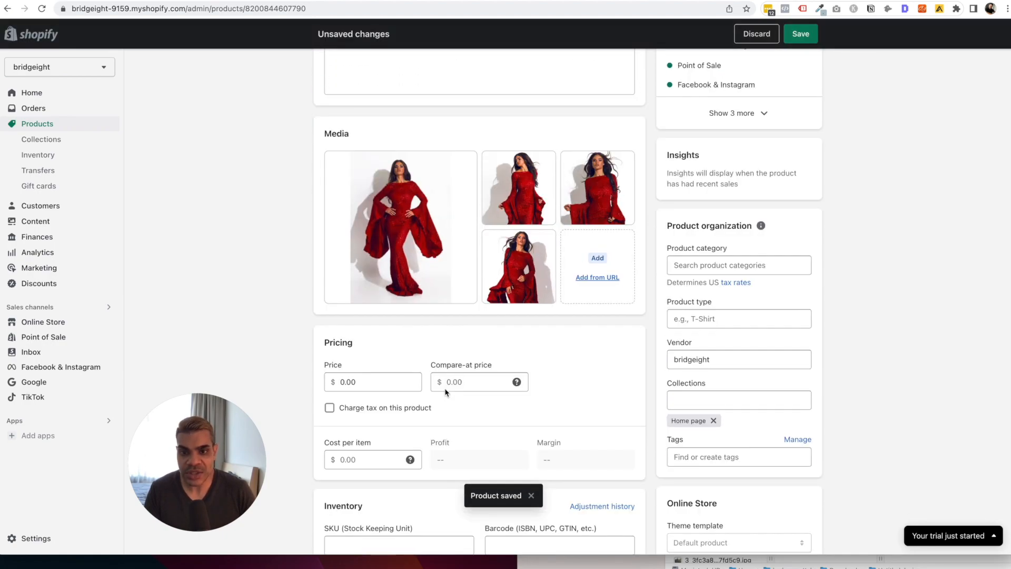
{"action": "left_click", "coordinate": [344, 382]}
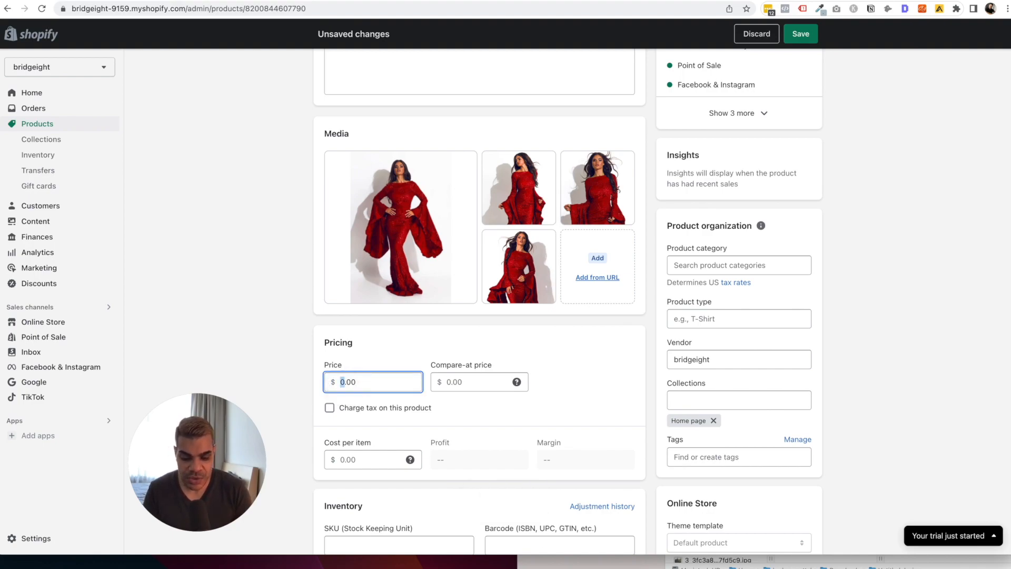
{"action": "type", "text": "297"}
{"action": "key", "text": "Tab"}
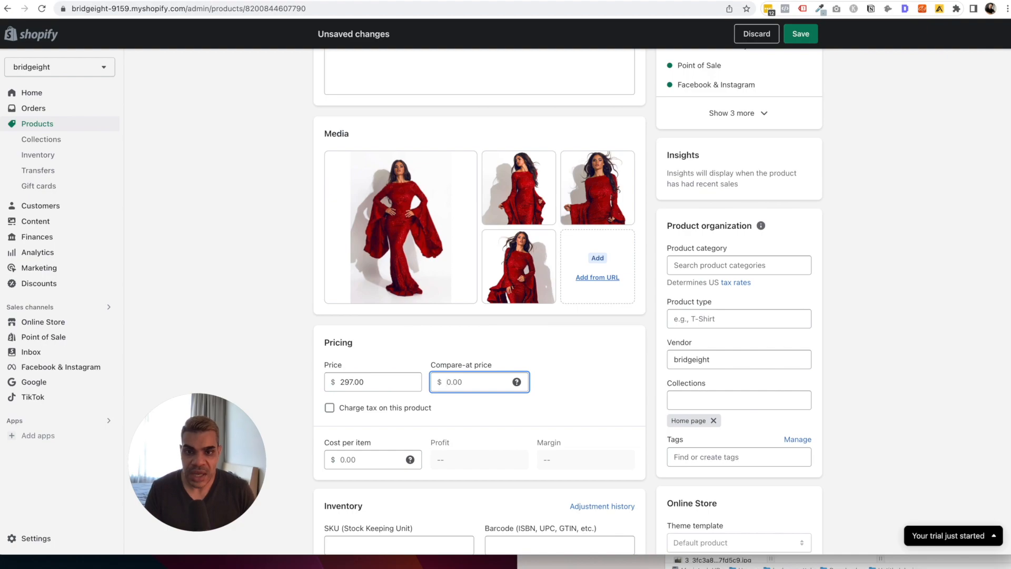
Clear the 350.00 compare-at price so no markdown is shown.
{"action": "mouse_move", "coordinate": [518, 383]}
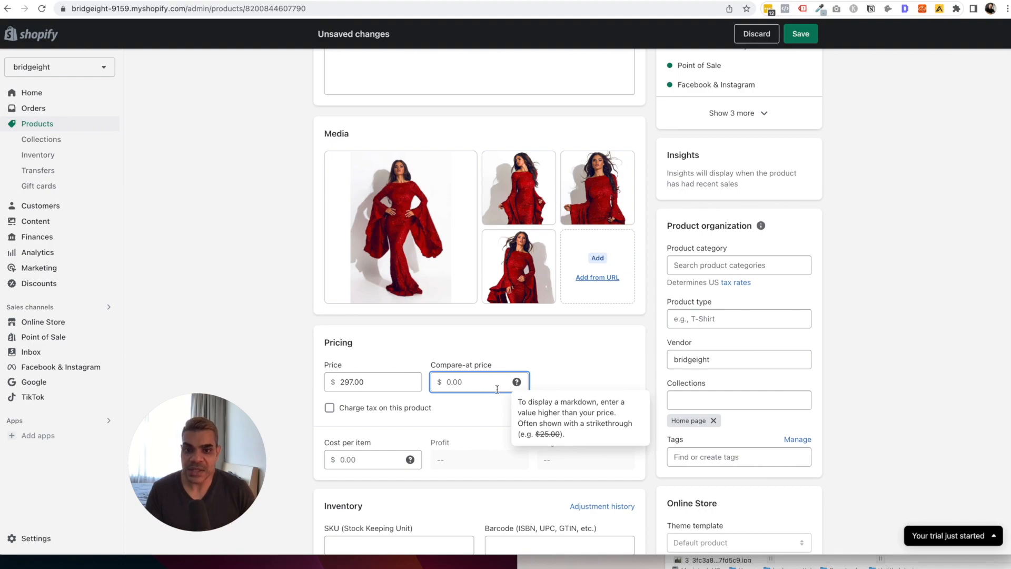
{"action": "left_click", "coordinate": [473, 389]}
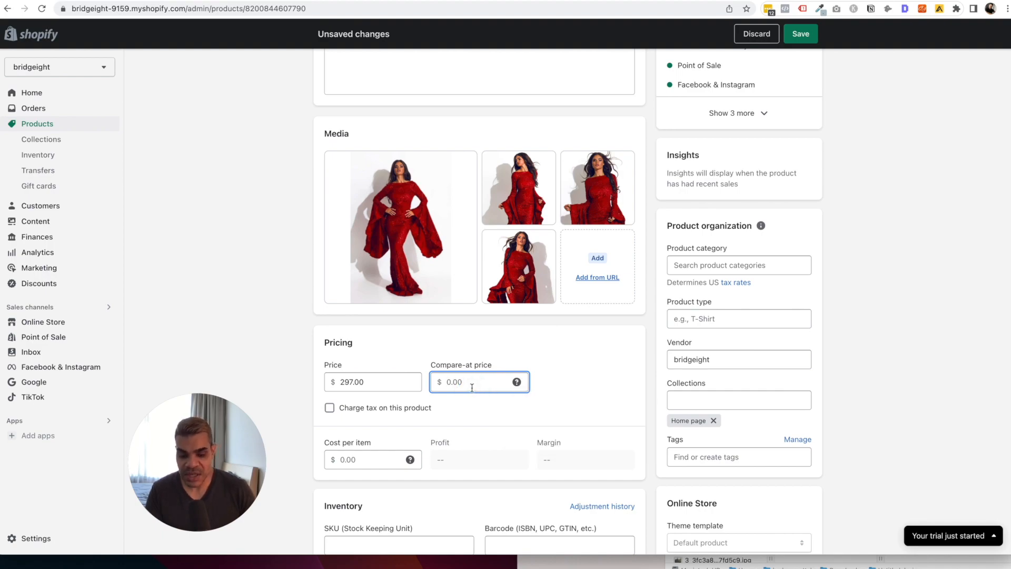
{"action": "type", "text": "350"}
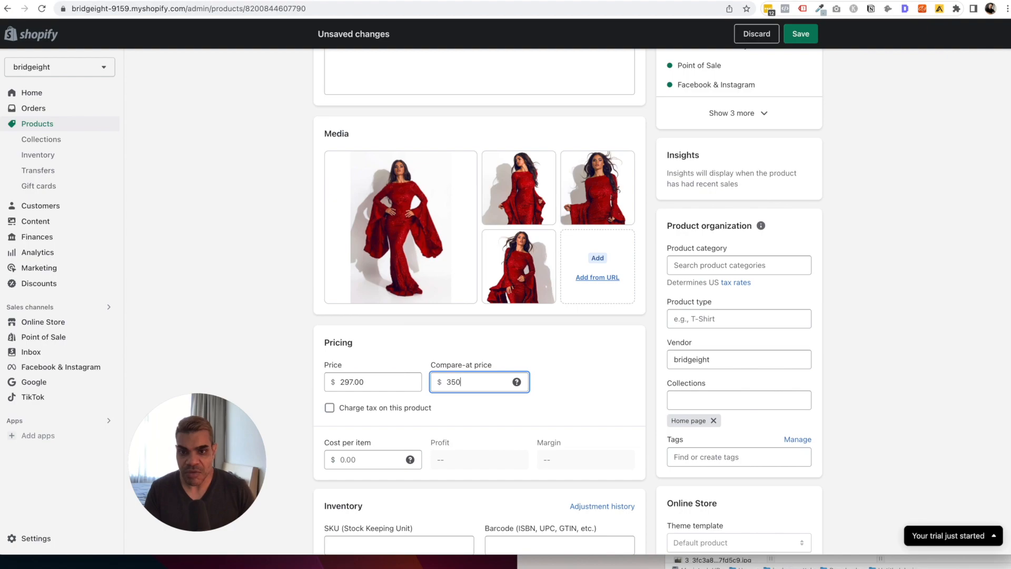
{"action": "left_click", "coordinate": [525, 354]}
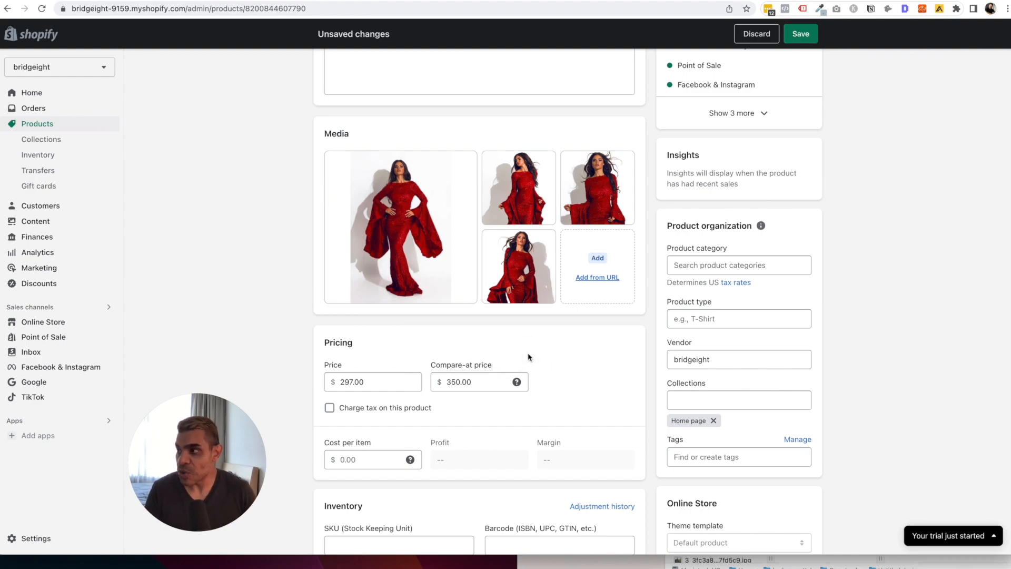
{"action": "double_click", "coordinate": [481, 380]}
{"action": "key", "text": "BackSpace"}
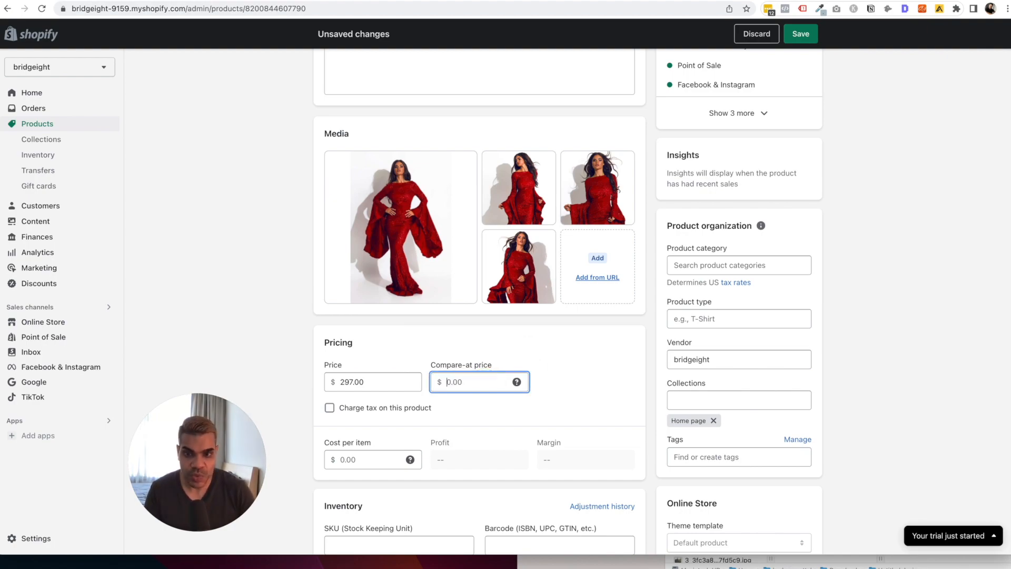
{"action": "left_click", "coordinate": [522, 339]}
{"action": "scroll", "coordinate": [523, 368], "scroll_direction": "down", "scroll_amount": 5}
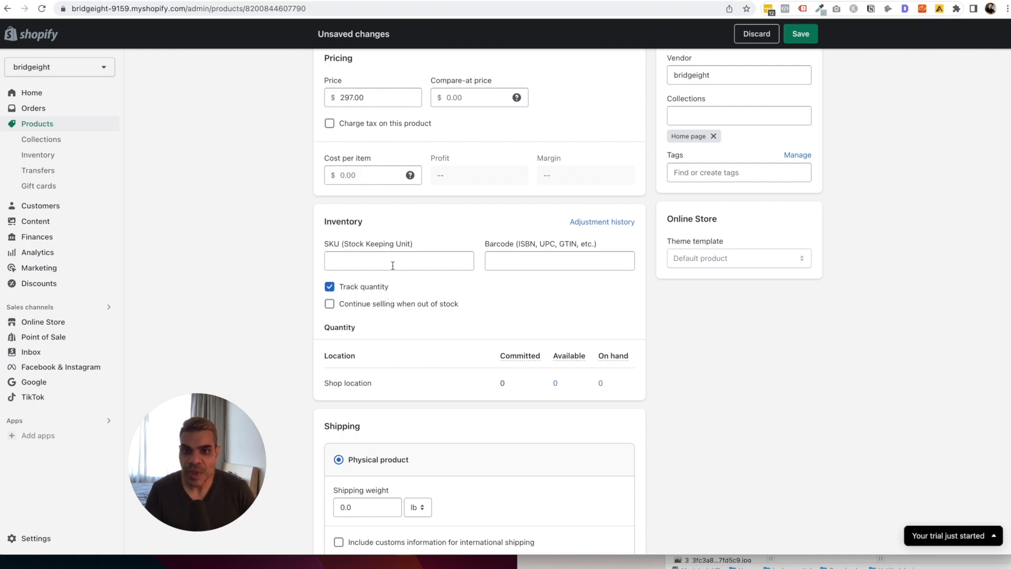
{"action": "scroll", "coordinate": [454, 233], "scroll_direction": "up", "scroll_amount": 1}
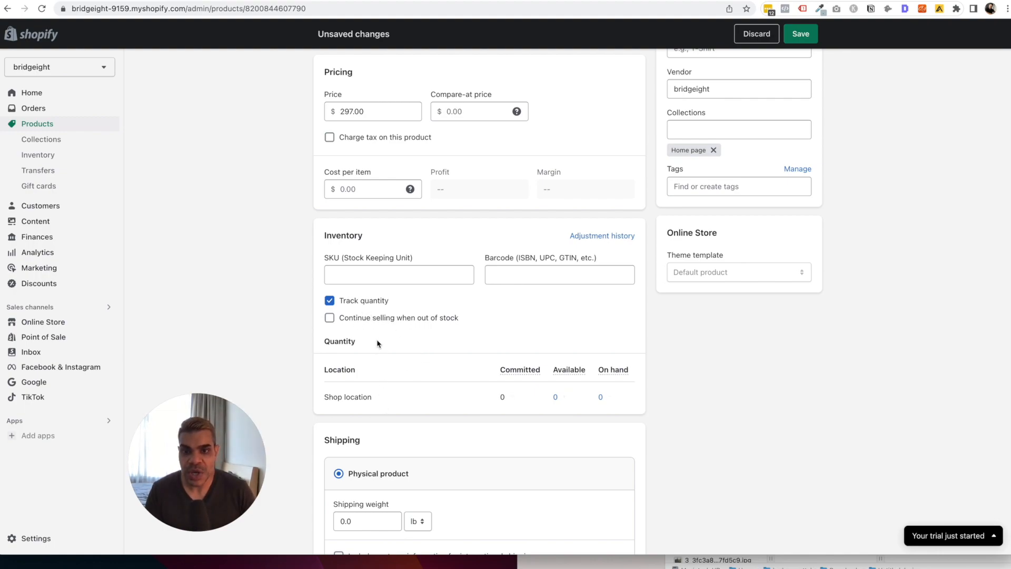
Raise the available stock at Shop location to 5 units and save the adjustment.
{"action": "left_click", "coordinate": [557, 397]}
{"action": "left_click", "coordinate": [491, 437]}
{"action": "left_click", "coordinate": [491, 437]}
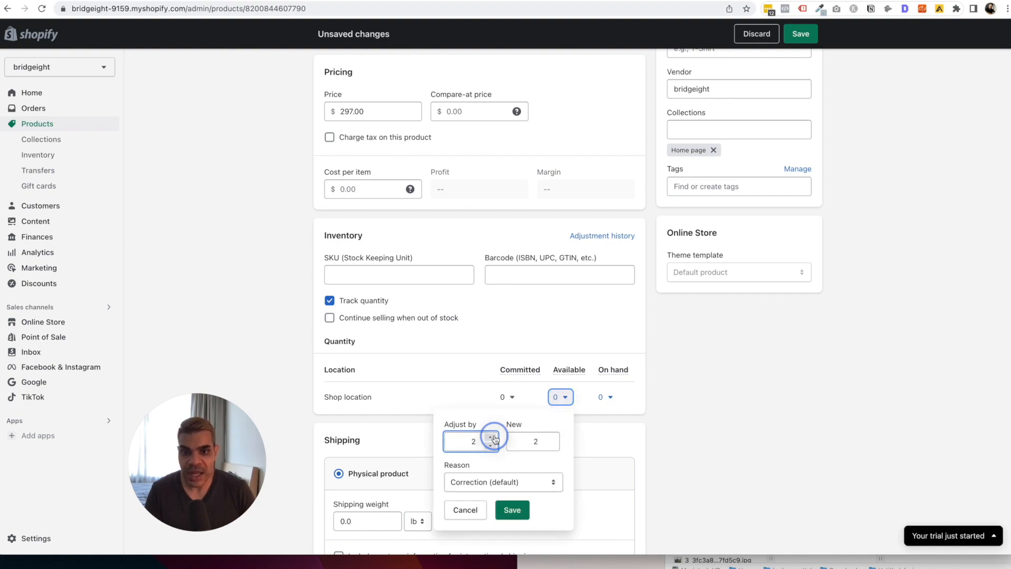
{"action": "left_click", "coordinate": [491, 437]}
{"action": "left_click", "coordinate": [491, 436]}
{"action": "left_click", "coordinate": [491, 436]}
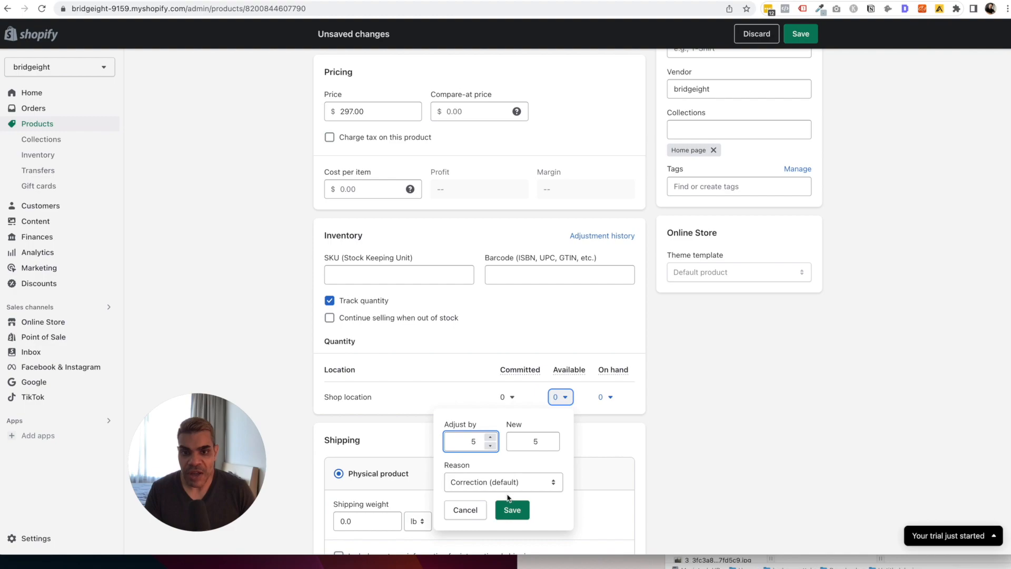
{"action": "left_click", "coordinate": [512, 510]}
Enter the shipping weight, keeping pounds (lb) as the unit.
{"action": "scroll", "coordinate": [581, 398], "scroll_direction": "down", "scroll_amount": 3}
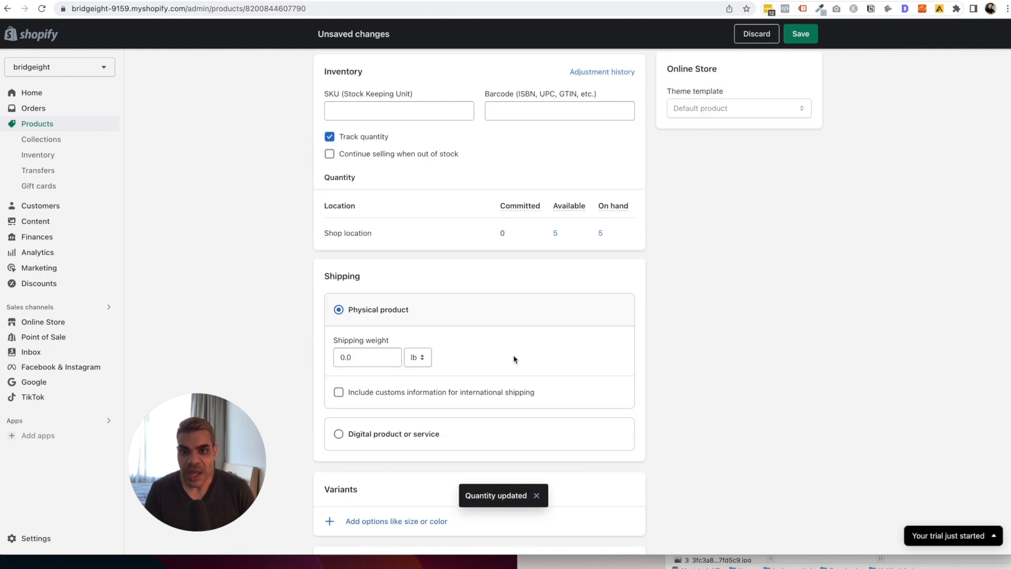
{"action": "left_click", "coordinate": [368, 356]}
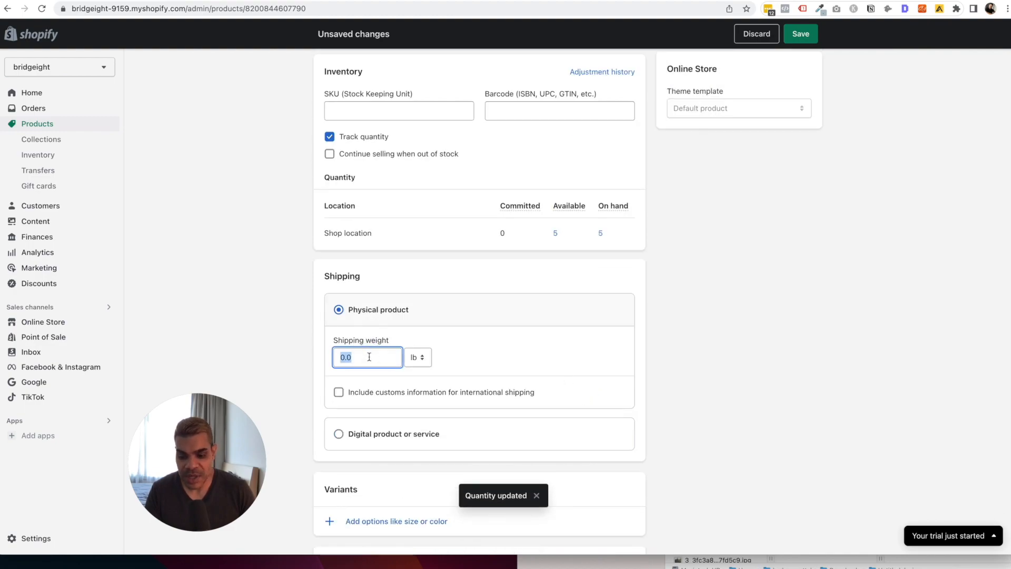
{"action": "type", "text": "5"}
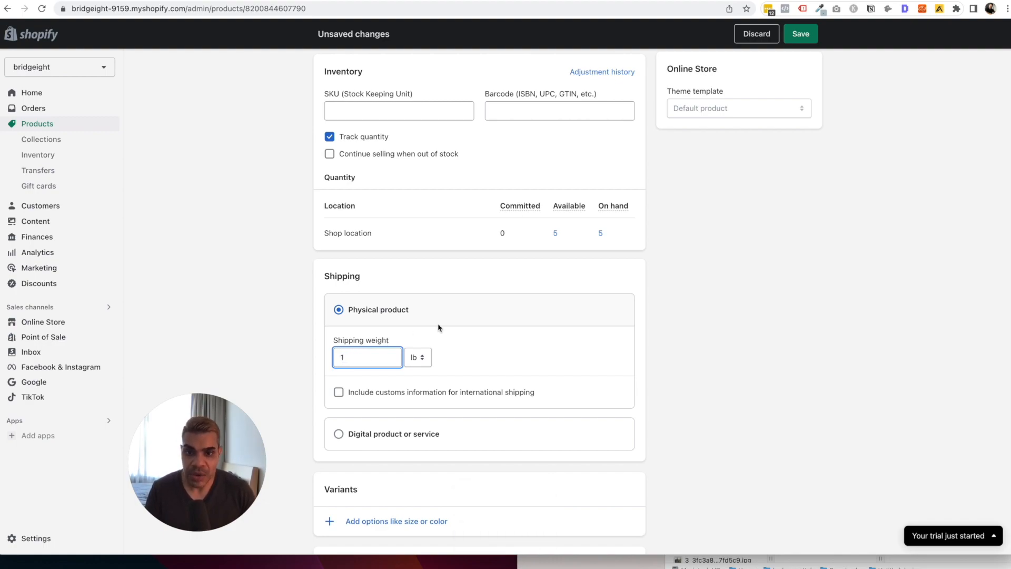
{"action": "left_click", "coordinate": [421, 358]}
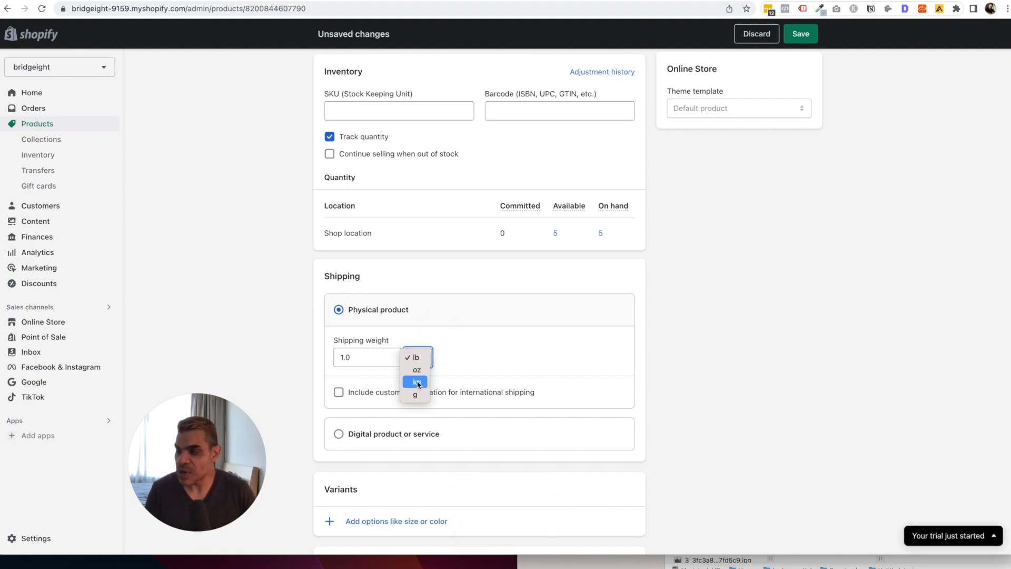
{"action": "left_click", "coordinate": [516, 351]}
{"action": "scroll", "coordinate": [519, 353], "scroll_direction": "down", "scroll_amount": 5}
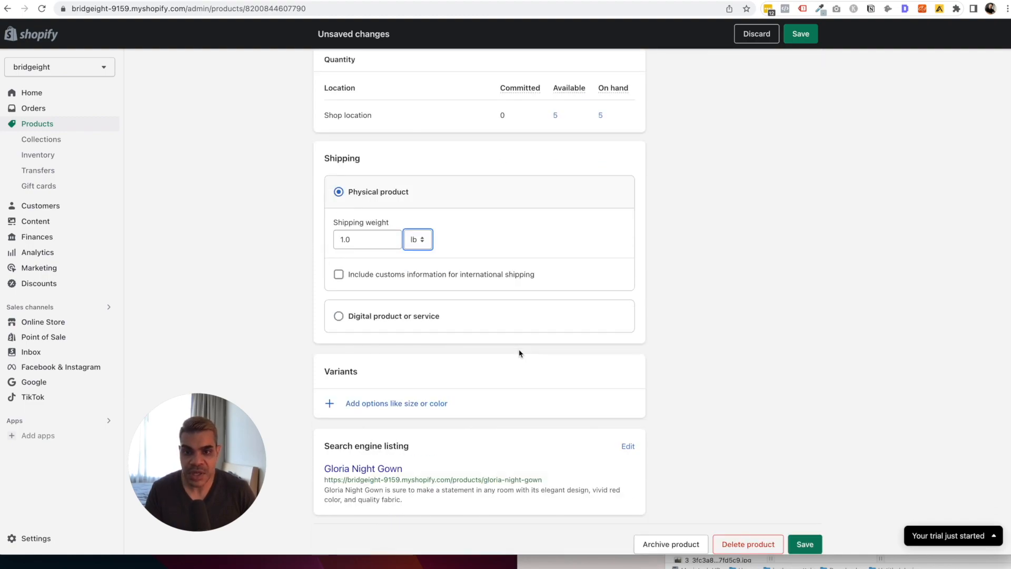
Add a Size option with values XS, S, M and L to create the variants.
{"action": "left_click", "coordinate": [402, 404]}
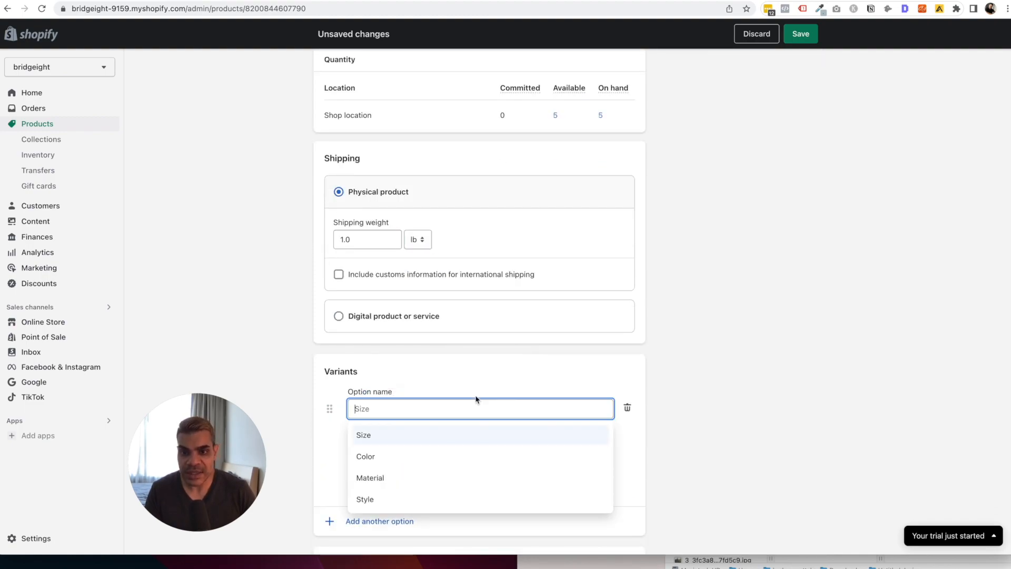
{"action": "scroll", "coordinate": [500, 378], "scroll_direction": "down", "scroll_amount": 1}
{"action": "left_click", "coordinate": [373, 396]}
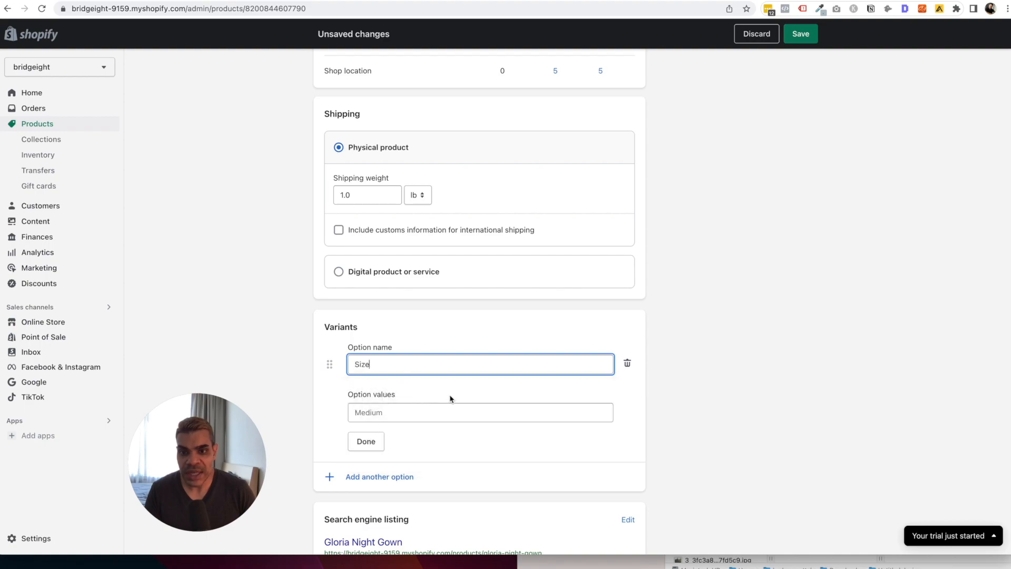
{"action": "left_click", "coordinate": [420, 414]}
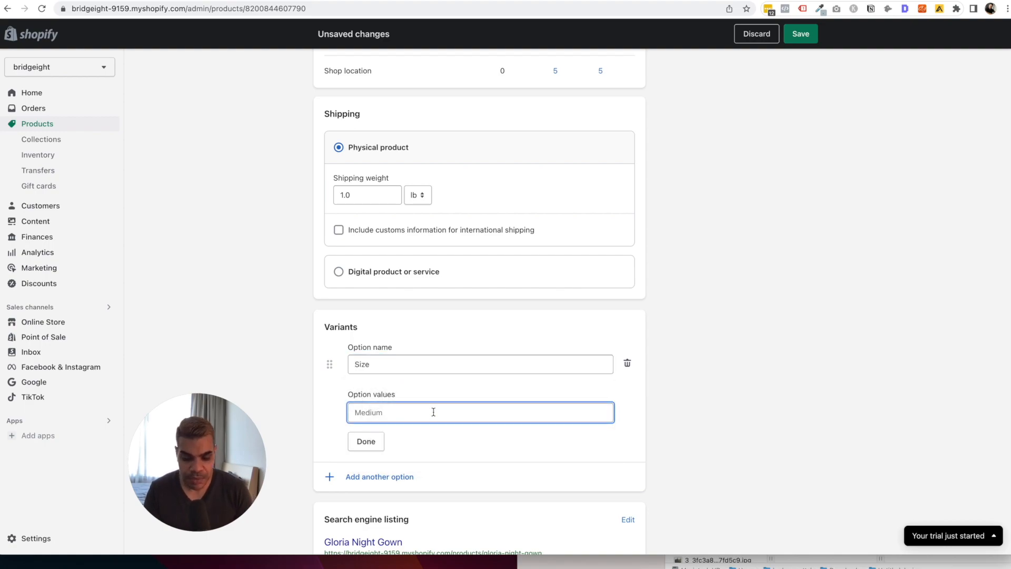
{"action": "type", "text": "XS"}
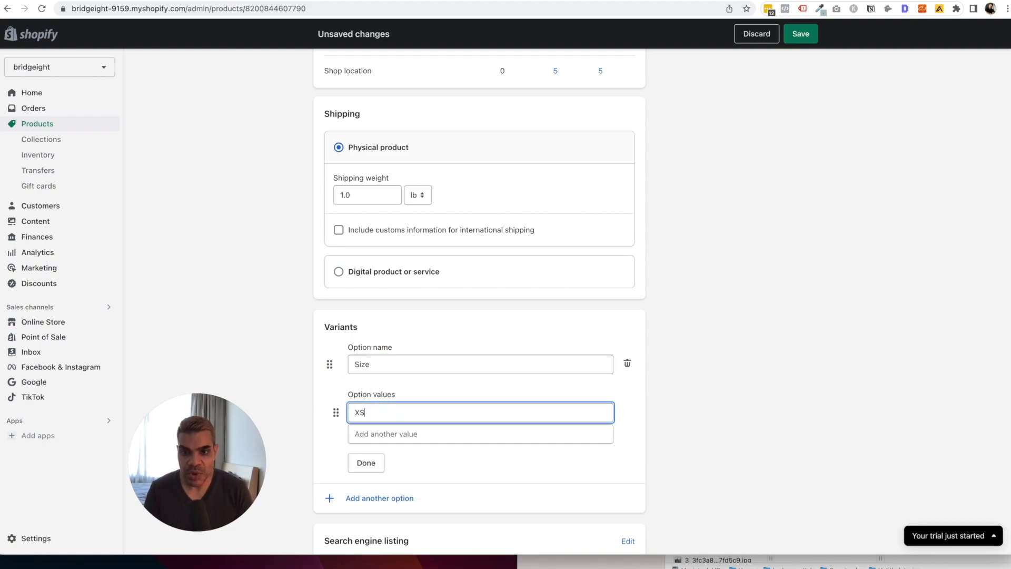
{"action": "key", "text": "Return"}
{"action": "type", "text": "S"}
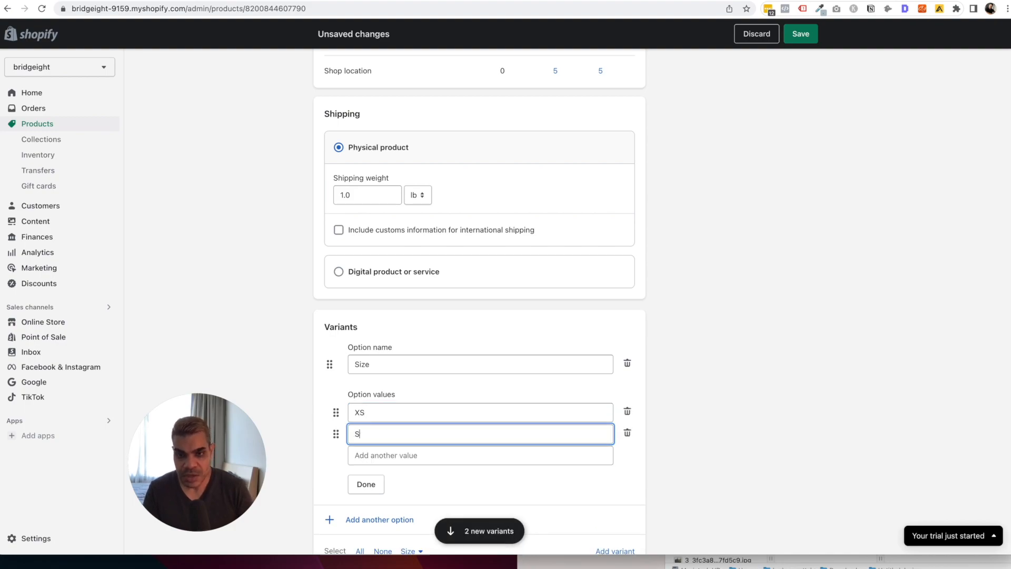
{"action": "key", "text": "Return"}
{"action": "type", "text": "M"}
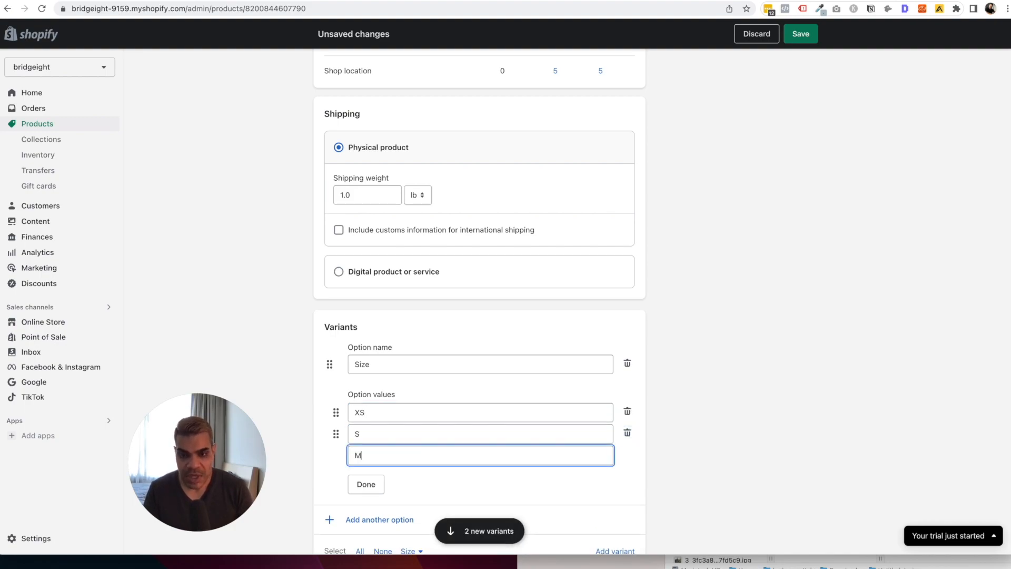
{"action": "key", "text": "Return"}
{"action": "type", "text": "L"}
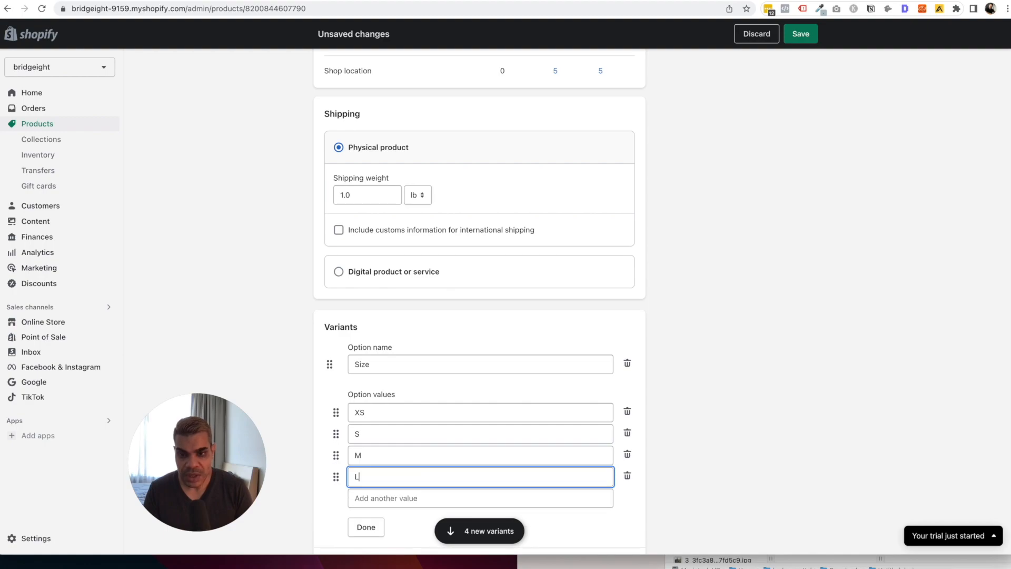
{"action": "left_click", "coordinate": [369, 526]}
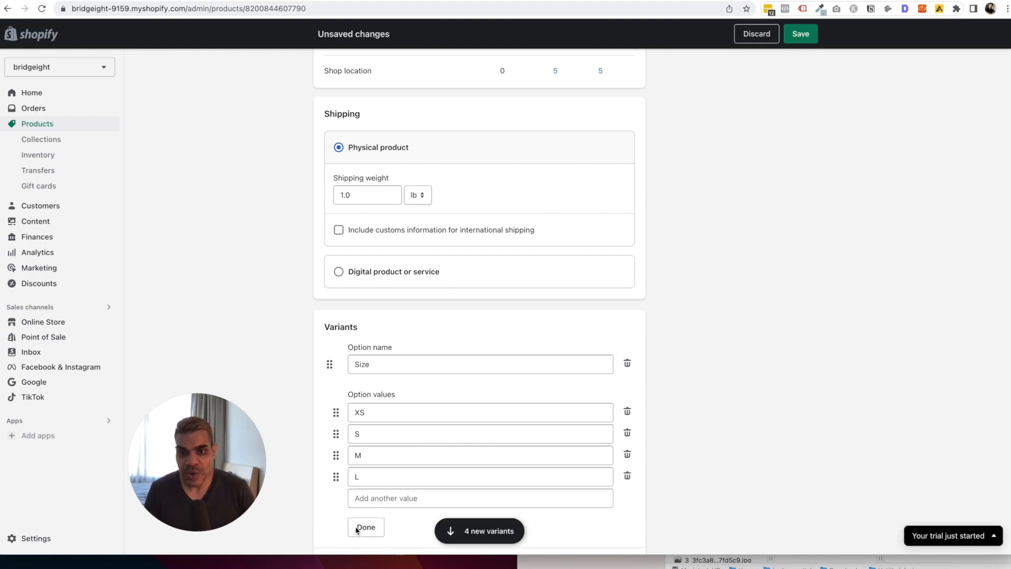
{"action": "scroll", "coordinate": [474, 448], "scroll_direction": "down", "scroll_amount": 2}
{"action": "left_click", "coordinate": [366, 481]}
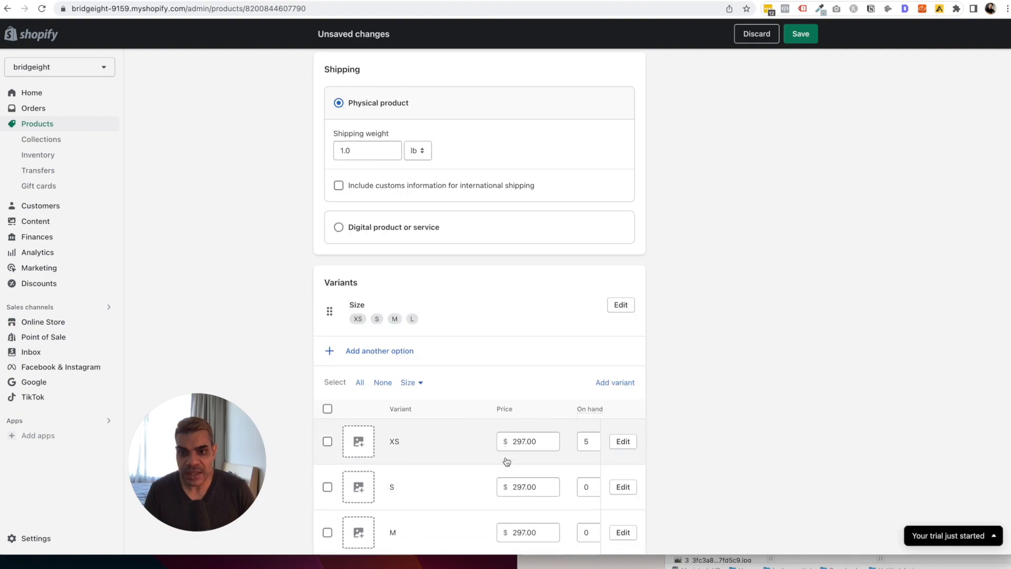
Remove the unwanted Color option, leaving only the Size variants.
{"action": "scroll", "coordinate": [526, 414], "scroll_direction": "down", "scroll_amount": 5}
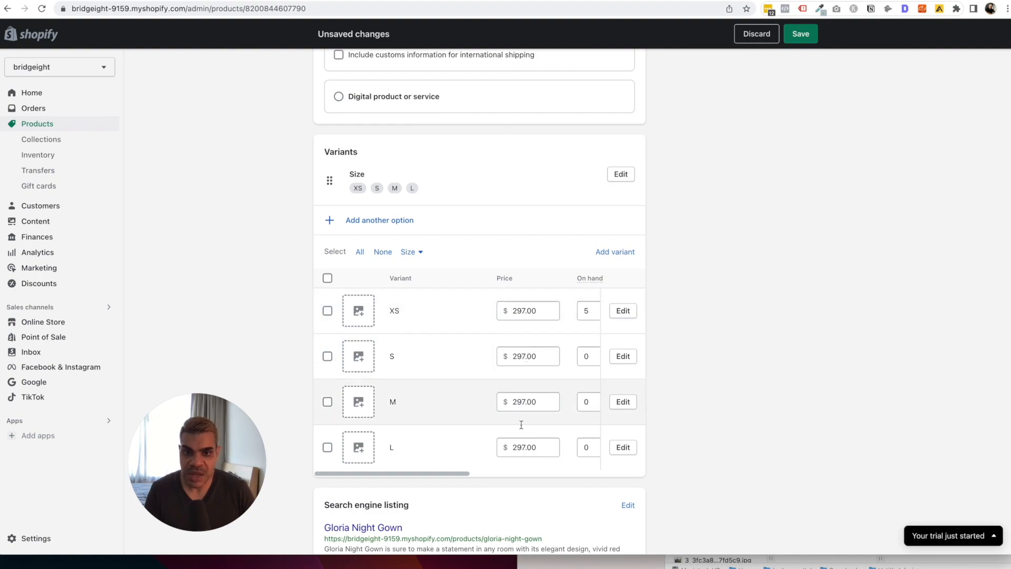
{"action": "scroll", "coordinate": [534, 359], "scroll_direction": "down", "scroll_amount": 3}
{"action": "scroll", "coordinate": [535, 356], "scroll_direction": "up", "scroll_amount": 3}
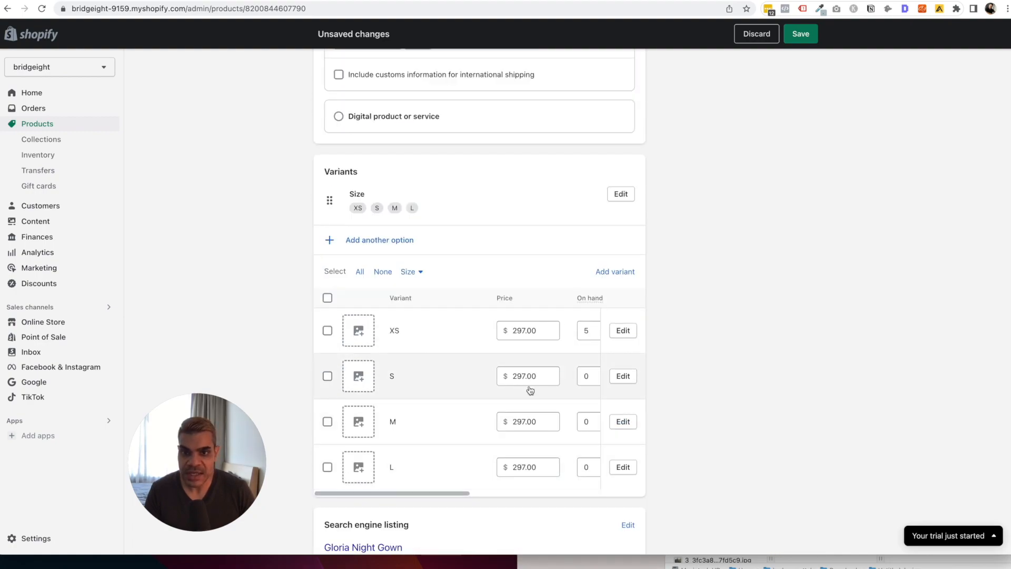
{"action": "left_click", "coordinate": [407, 245]}
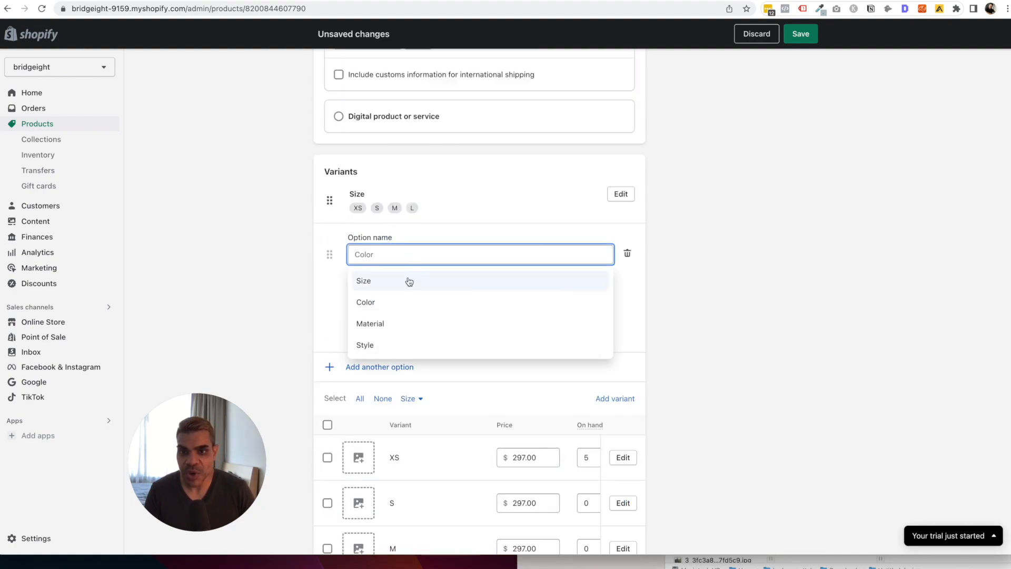
{"action": "left_click", "coordinate": [407, 303]}
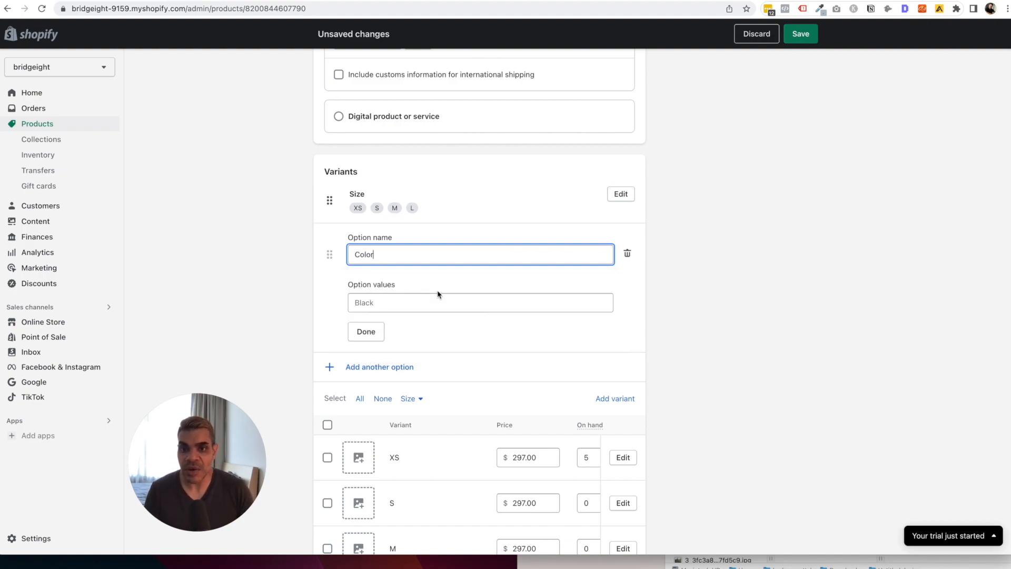
{"action": "left_click", "coordinate": [628, 253]}
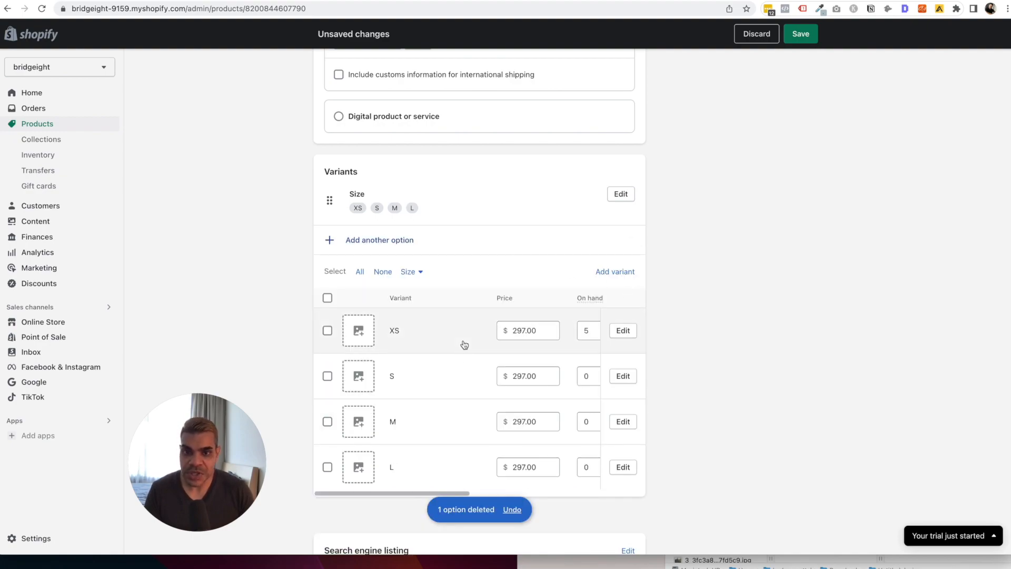
{"action": "scroll", "coordinate": [463, 389], "scroll_direction": "down", "scroll_amount": 1}
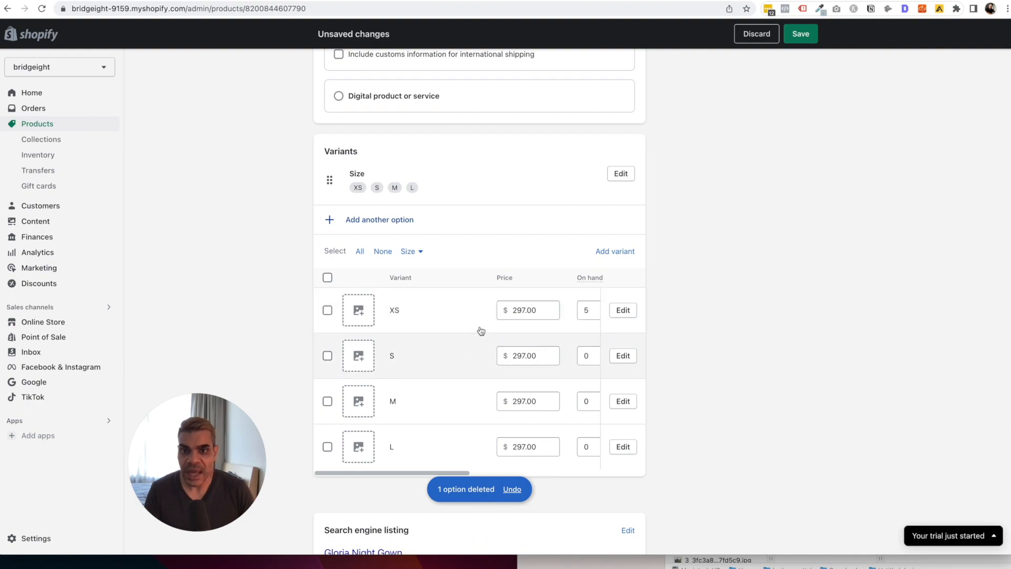
{"action": "left_click", "coordinate": [400, 224]}
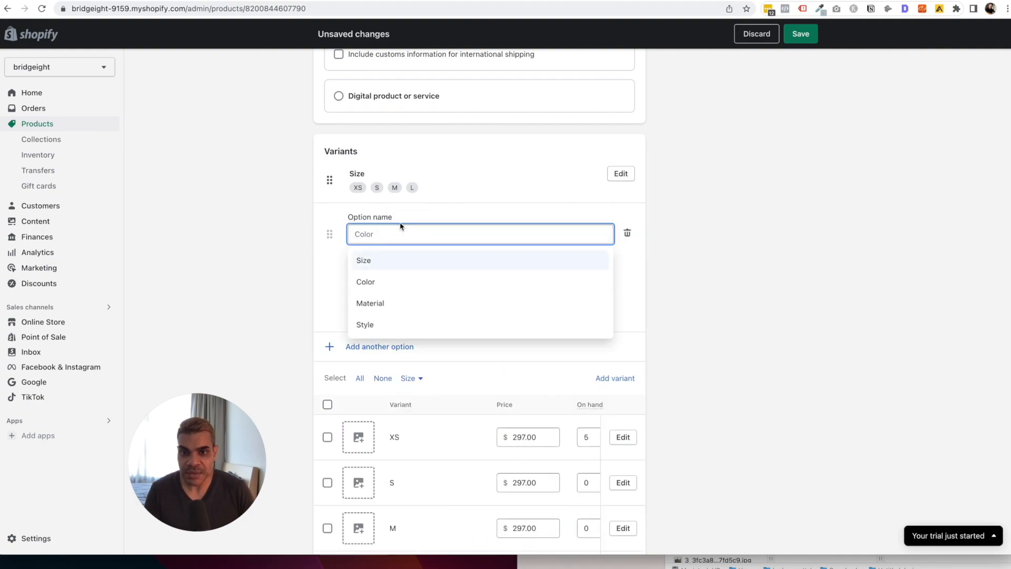
{"action": "left_click", "coordinate": [629, 211]}
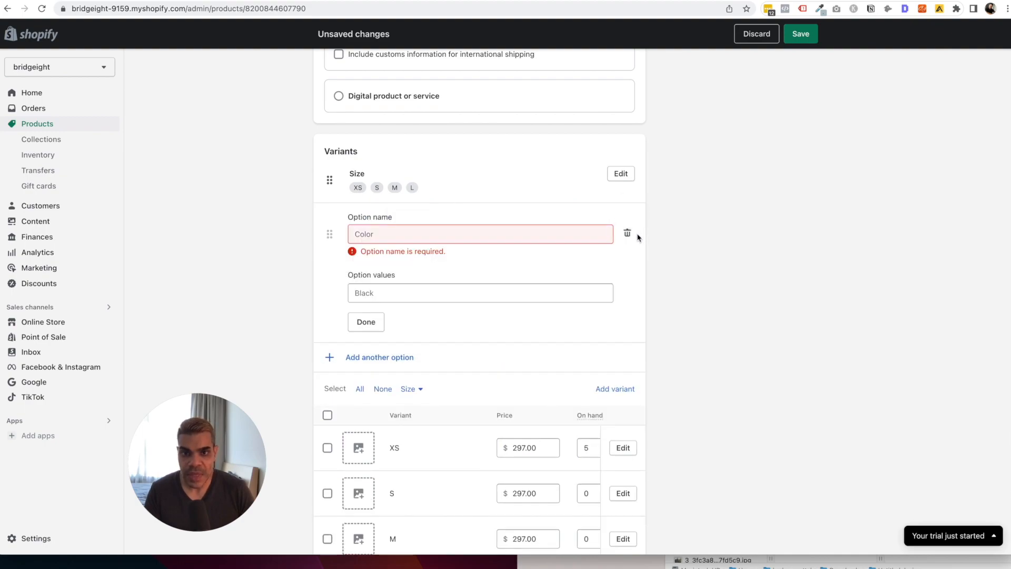
{"action": "left_click", "coordinate": [627, 233]}
{"action": "scroll", "coordinate": [642, 296], "scroll_direction": "down", "scroll_amount": 3}
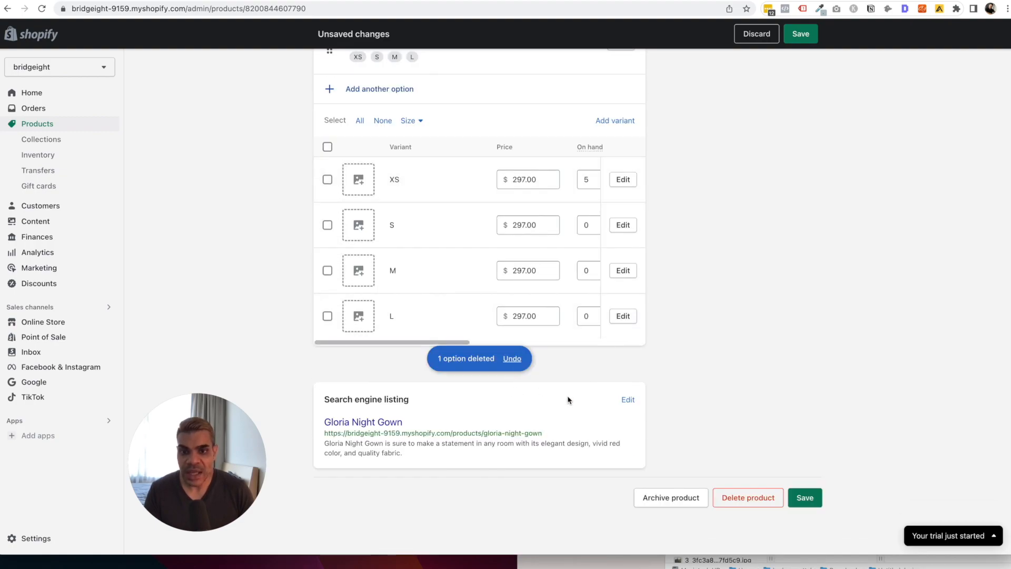
{"action": "left_click", "coordinate": [627, 401]}
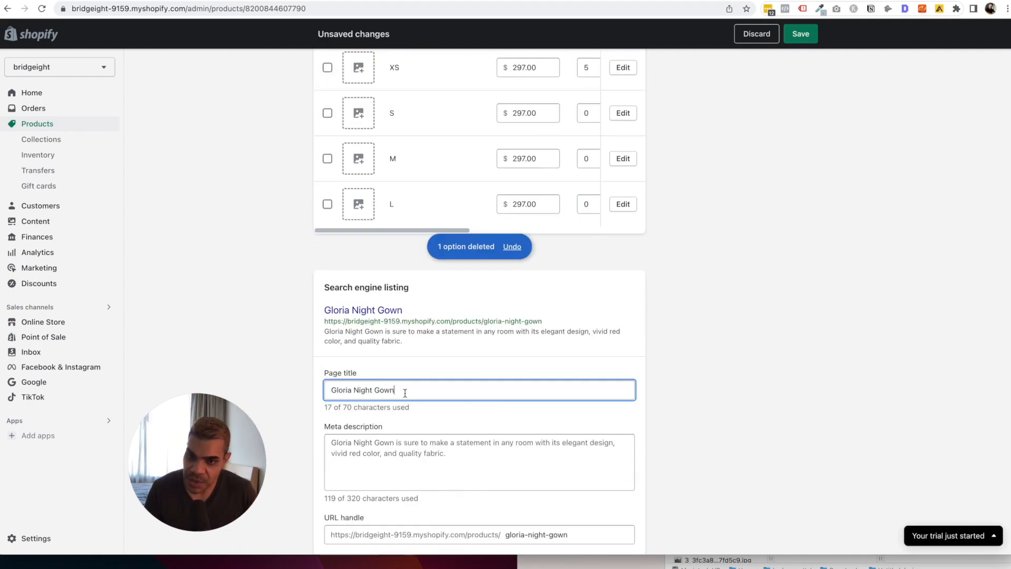
Review the search listing page title and meta description, then save the gown.
{"action": "left_click", "coordinate": [419, 428]}
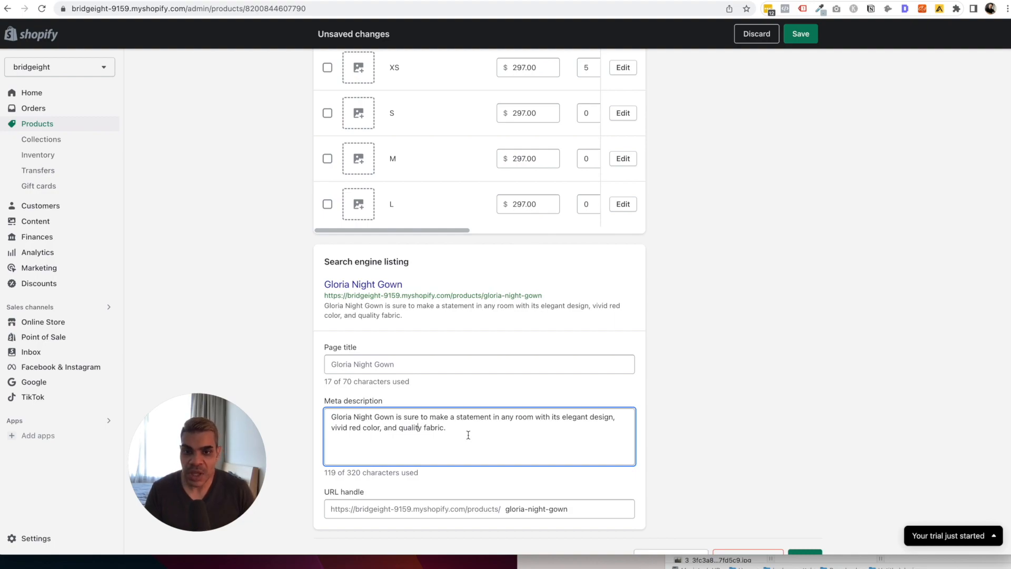
{"action": "left_click", "coordinate": [355, 363]}
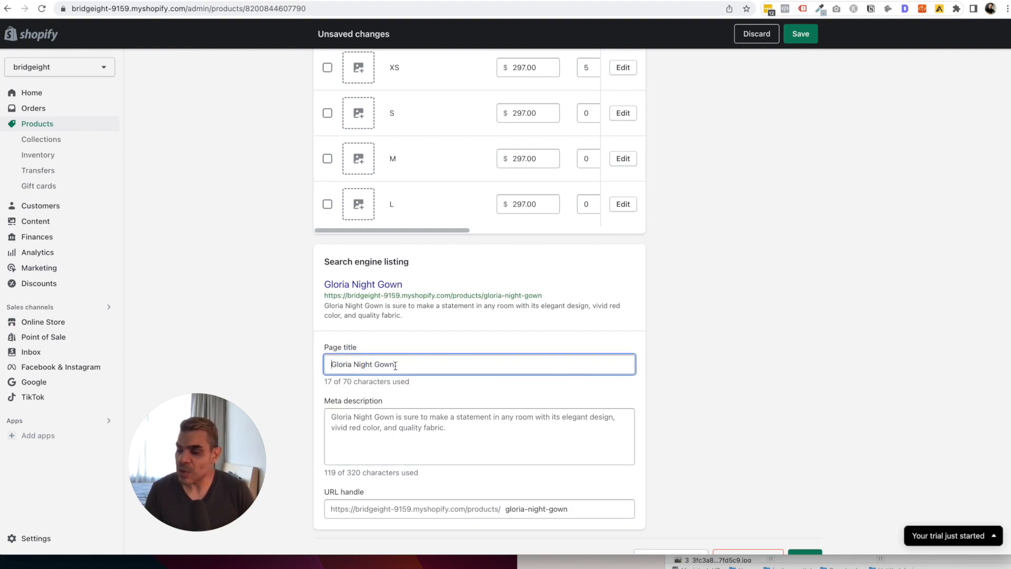
{"action": "scroll", "coordinate": [649, 361], "scroll_direction": "down", "scroll_amount": 2}
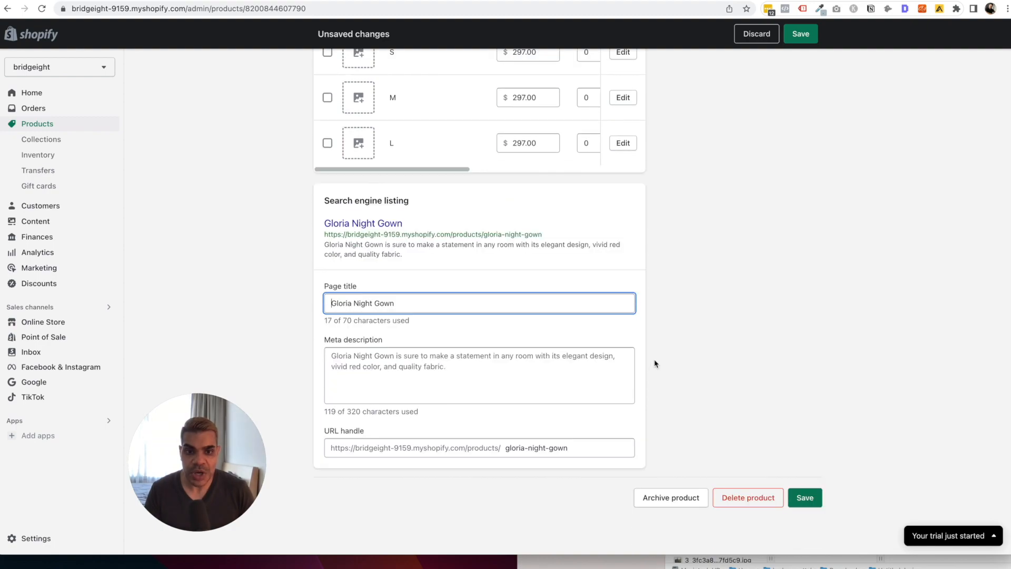
{"action": "left_click", "coordinate": [795, 495]}
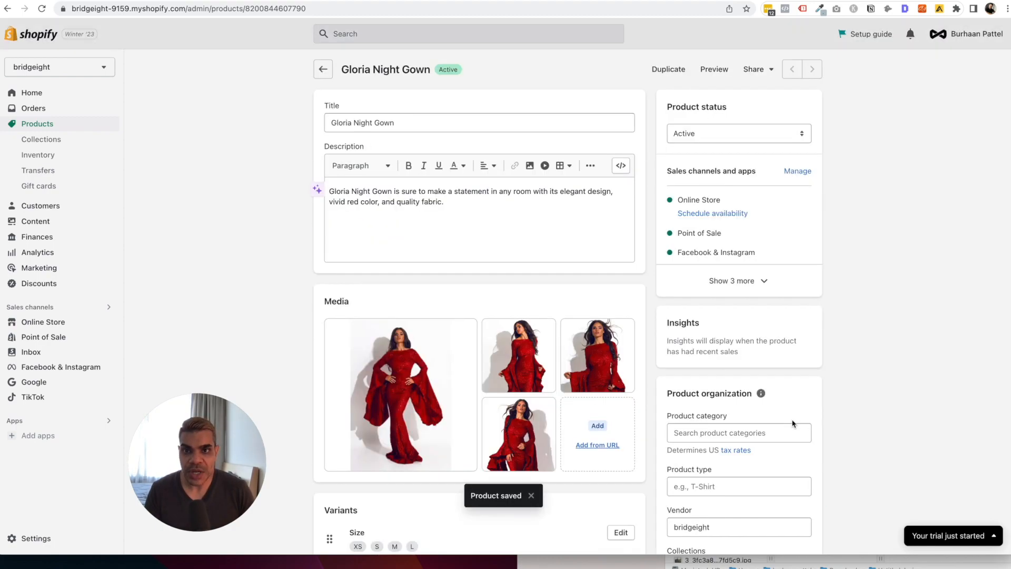
Preview the Gloria Night Gown product page on the storefront.
{"action": "left_click", "coordinate": [718, 69]}
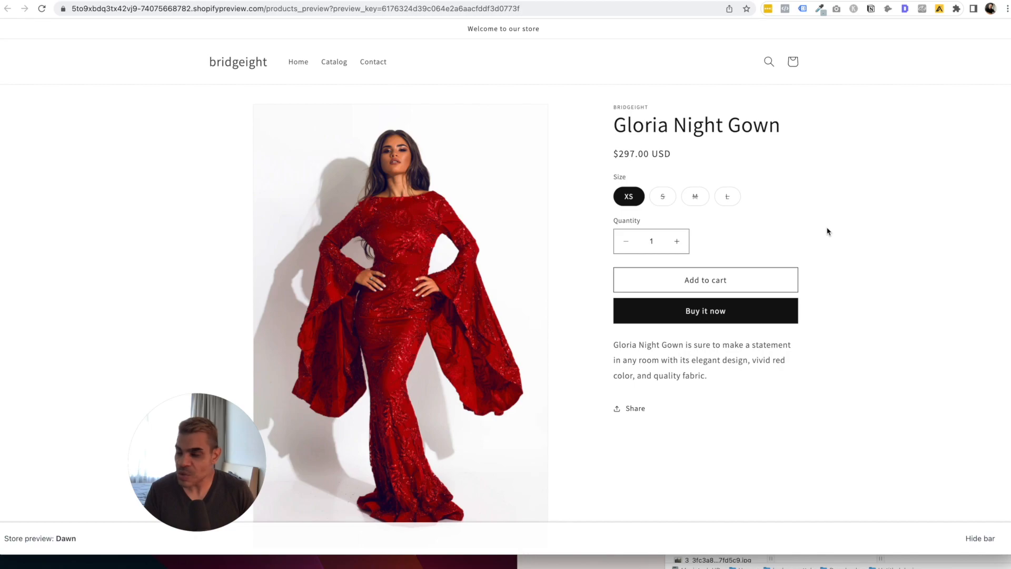
{"action": "scroll", "coordinate": [827, 231], "scroll_direction": "down", "scroll_amount": 3}
{"action": "scroll", "coordinate": [828, 231], "scroll_direction": "up", "scroll_amount": 3}
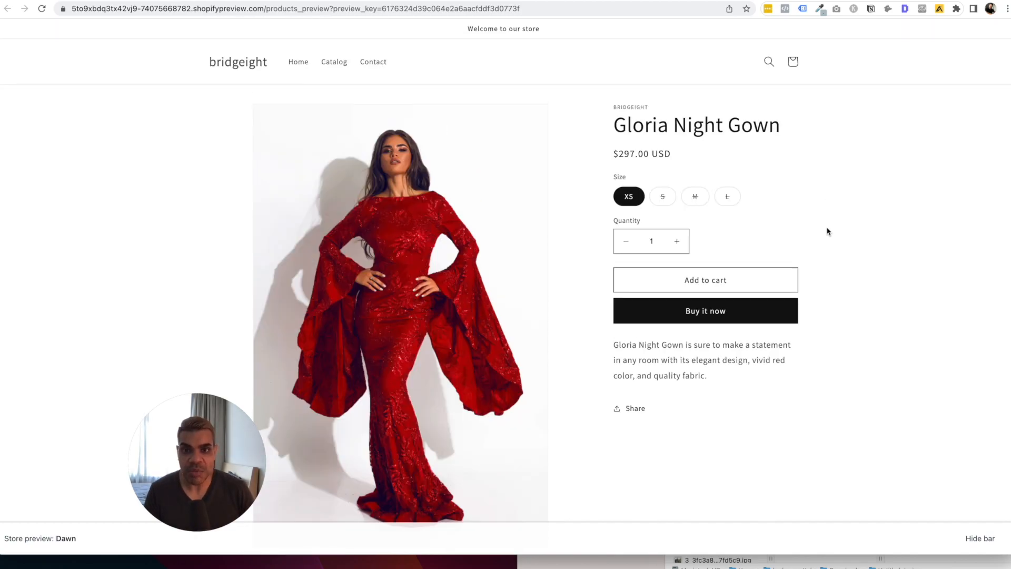
{"action": "scroll", "coordinate": [827, 232], "scroll_direction": "down", "scroll_amount": 10}
{"action": "scroll", "coordinate": [827, 231], "scroll_direction": "up", "scroll_amount": 4}
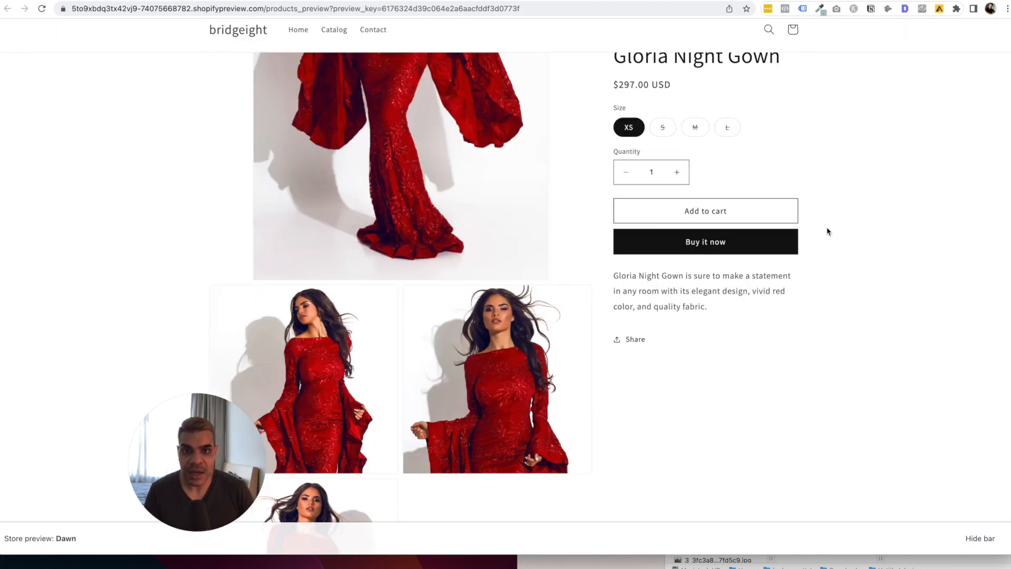
{"action": "scroll", "coordinate": [828, 231], "scroll_direction": "up", "scroll_amount": 4}
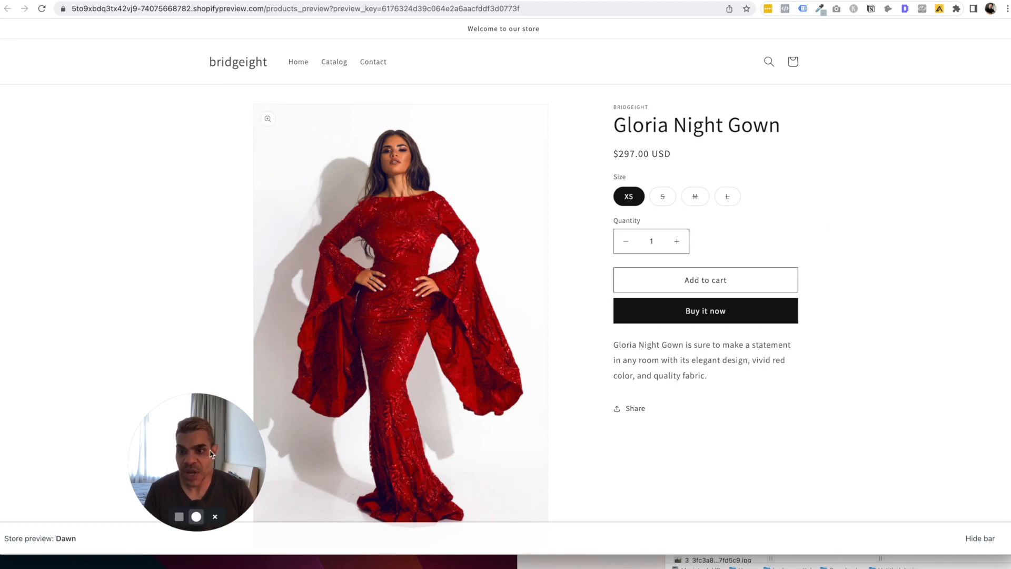
{"action": "left_click_drag", "start_coordinate": [210, 454], "coordinate": [151, 424]}
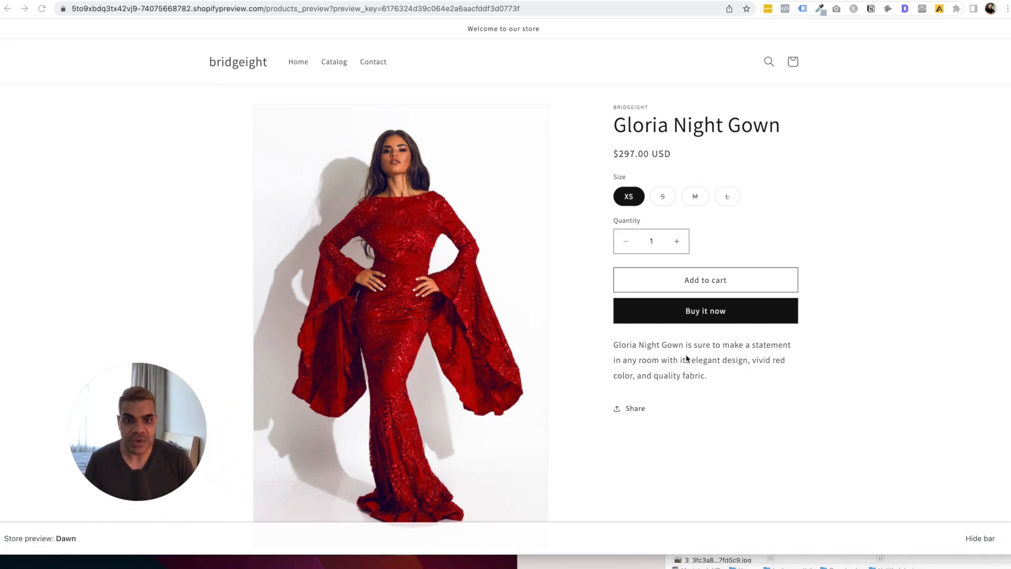
{"action": "scroll", "coordinate": [819, 269], "scroll_direction": "down", "scroll_amount": 2}
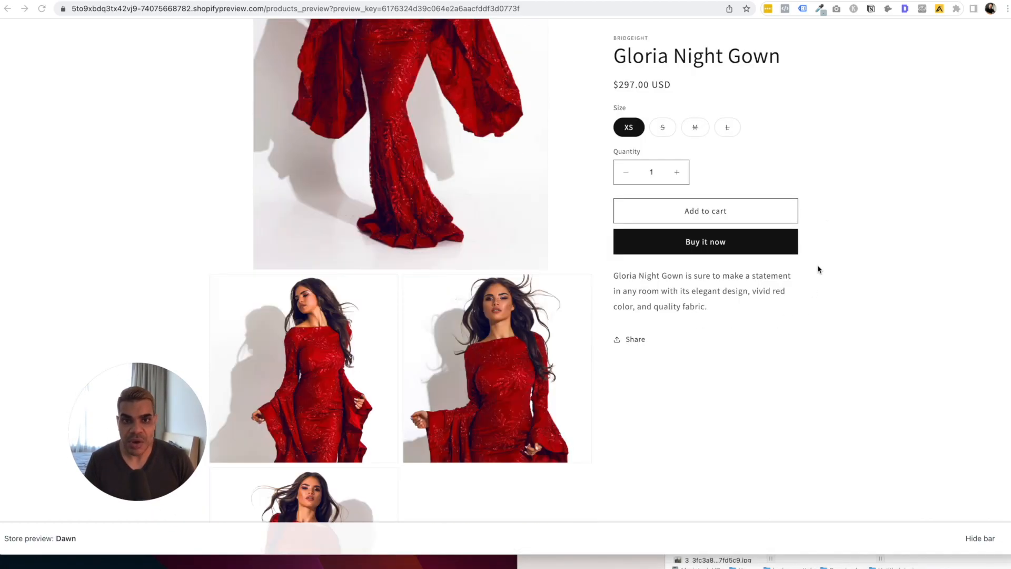
{"action": "scroll", "coordinate": [819, 270], "scroll_direction": "down", "scroll_amount": 6}
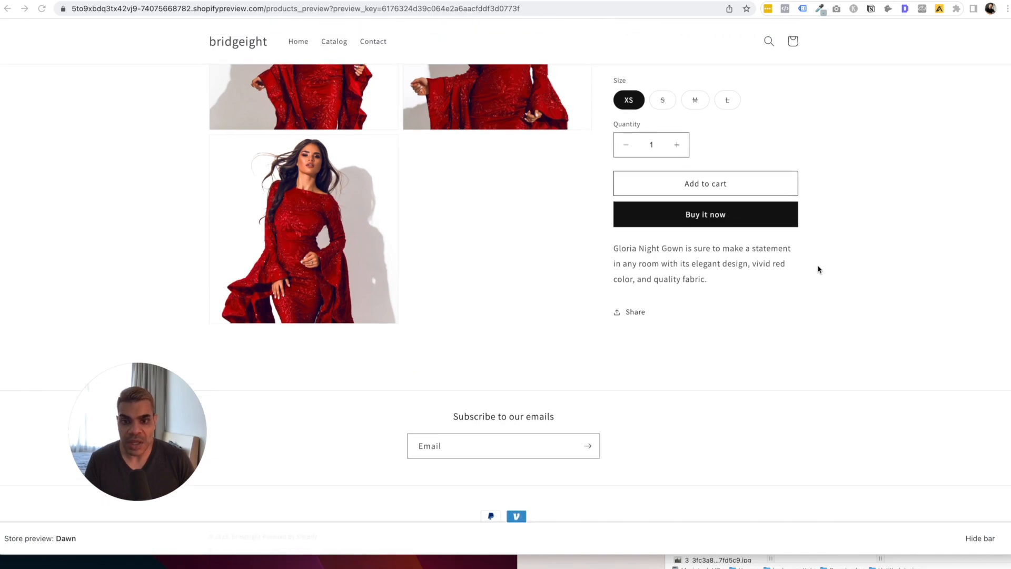
{"action": "scroll", "coordinate": [819, 269], "scroll_direction": "down", "scroll_amount": 1}
{"action": "scroll", "coordinate": [820, 270], "scroll_direction": "up", "scroll_amount": 2}
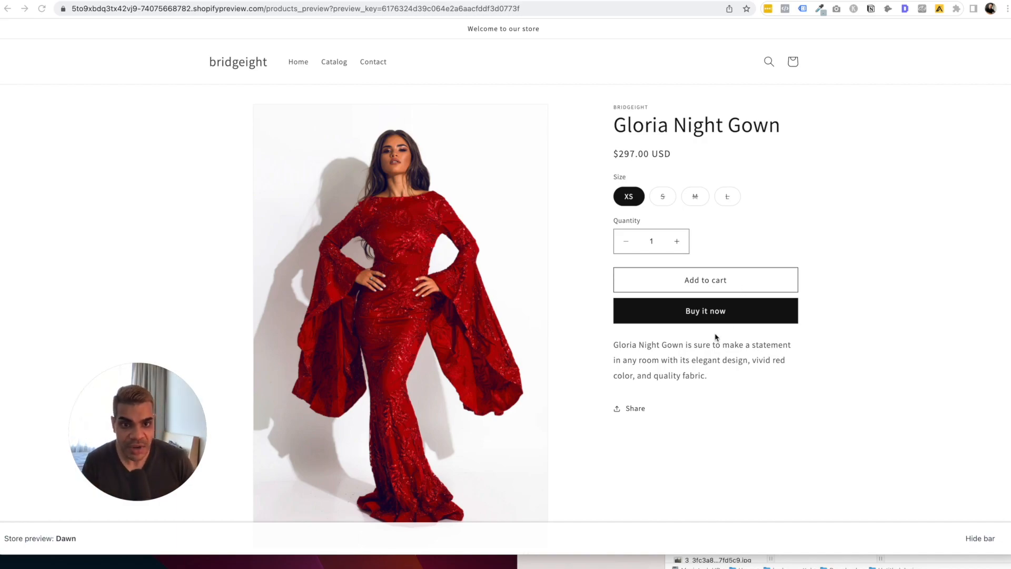
Add 3 XS gowns to the cart, then return to the admin product editor.
{"action": "left_click", "coordinate": [727, 287]}
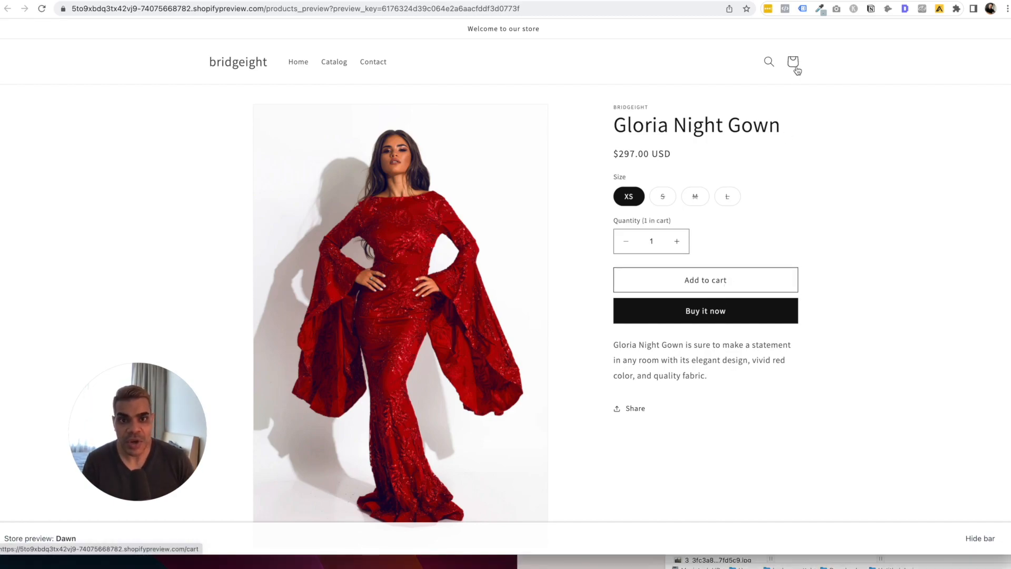
{"action": "left_click", "coordinate": [677, 242]}
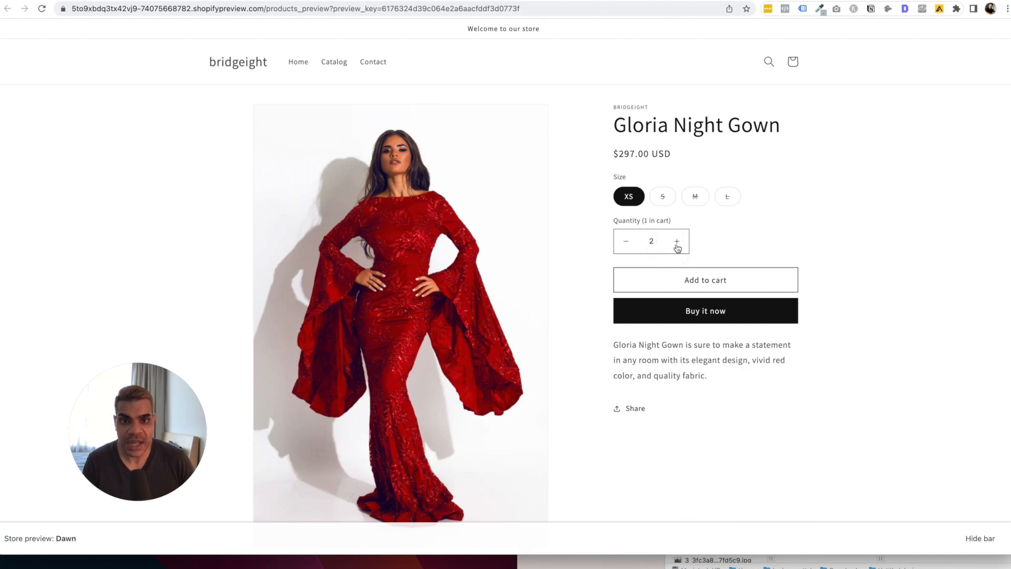
{"action": "left_click", "coordinate": [767, 286]}
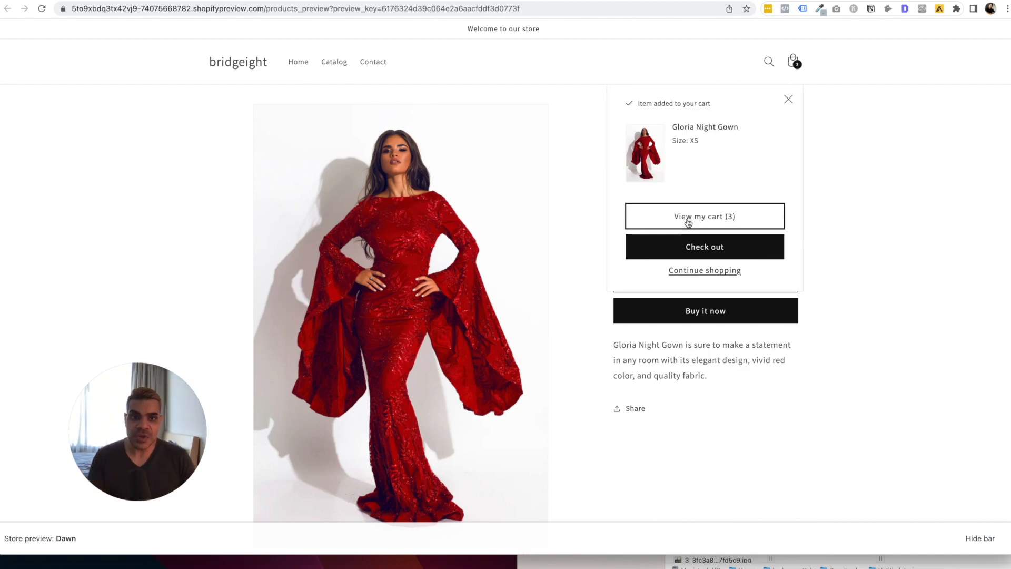
{"action": "left_click", "coordinate": [789, 99]}
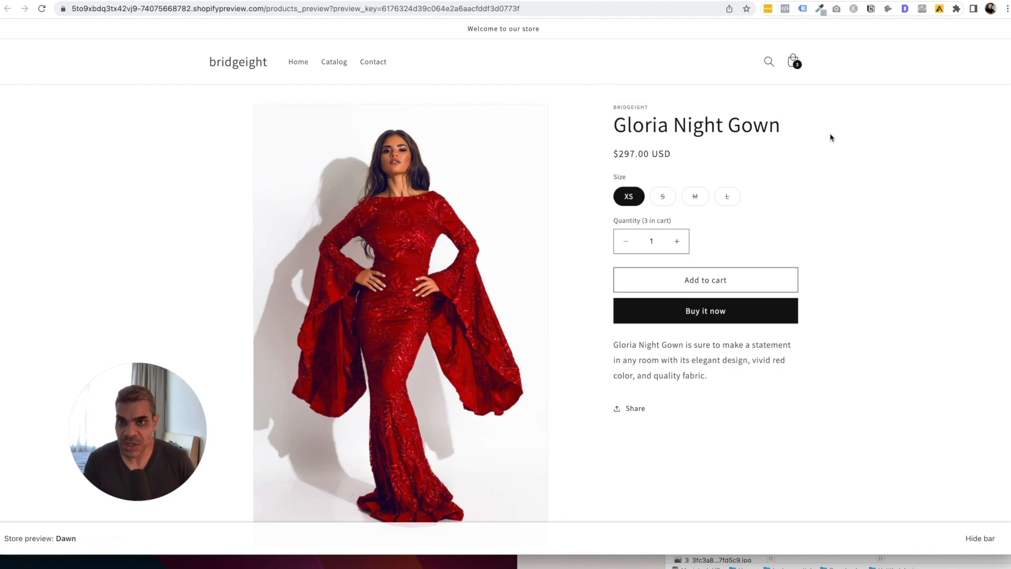
{"action": "left_click", "coordinate": [266, 0]}
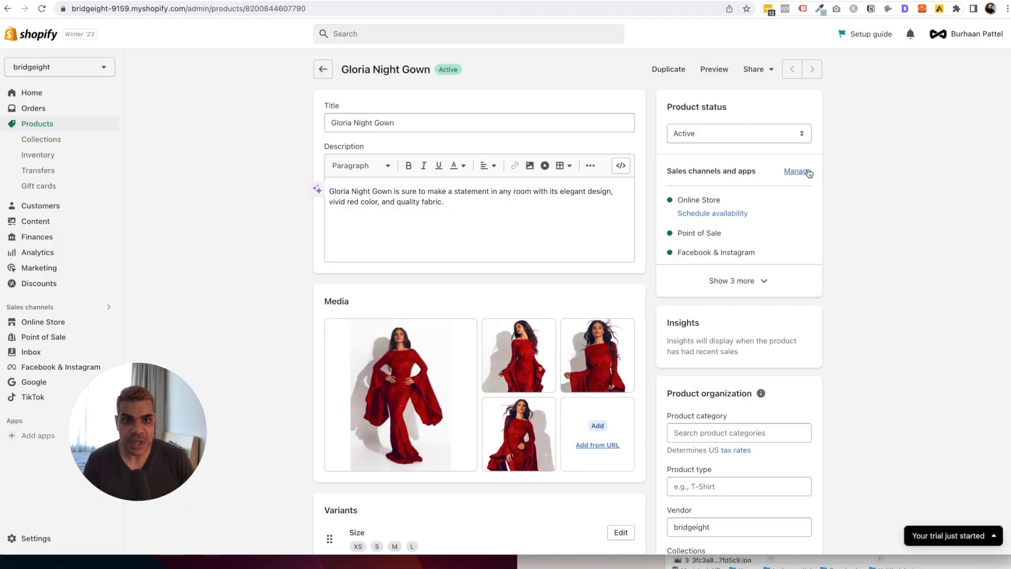
Expand the gown's sales channels list so Google, TikTok and Inbox appear as well.
{"action": "left_click", "coordinate": [747, 283]}
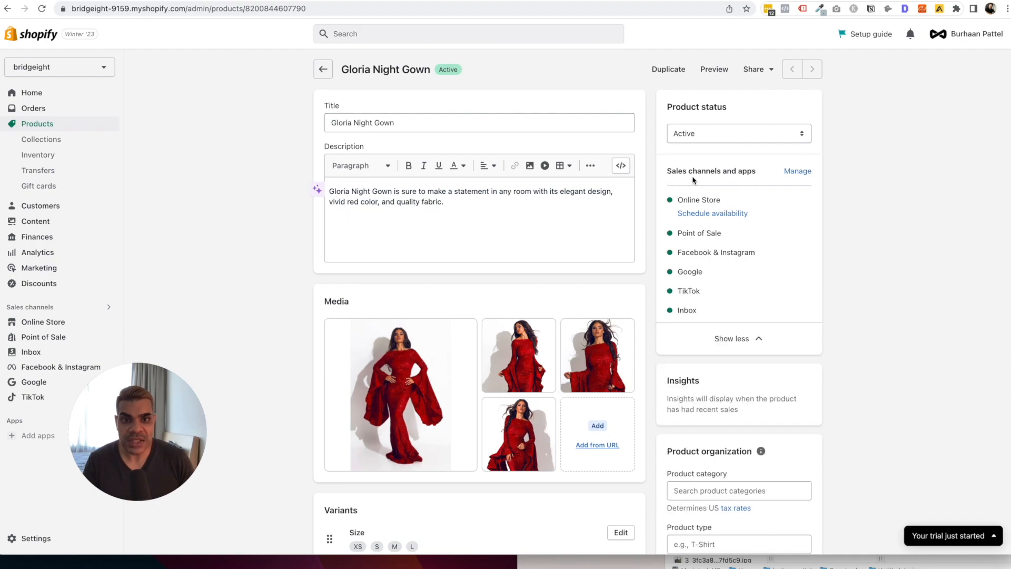
{"action": "left_click_drag", "start_coordinate": [689, 173], "coordinate": [718, 175]}
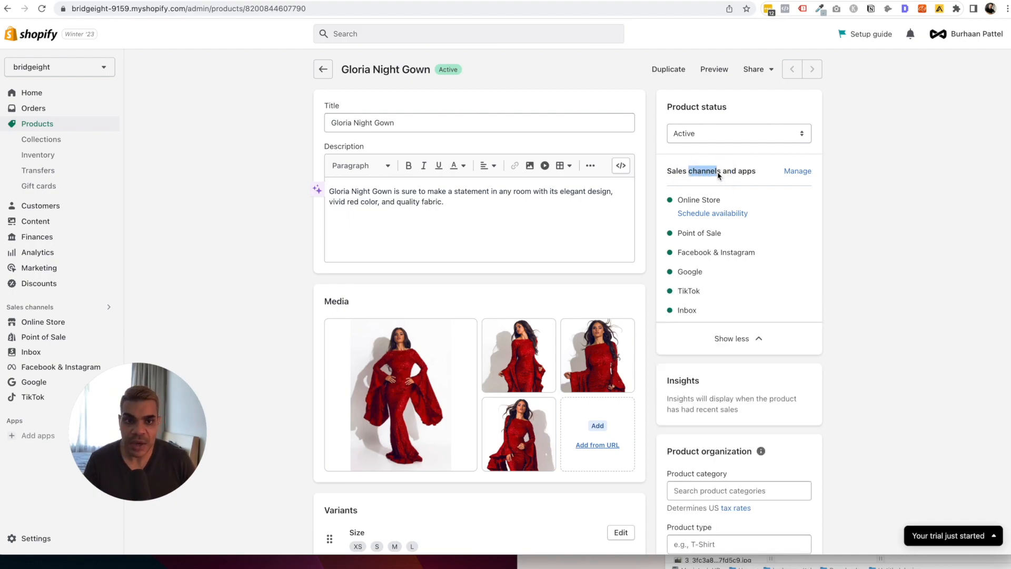
{"action": "left_click", "coordinate": [697, 203]}
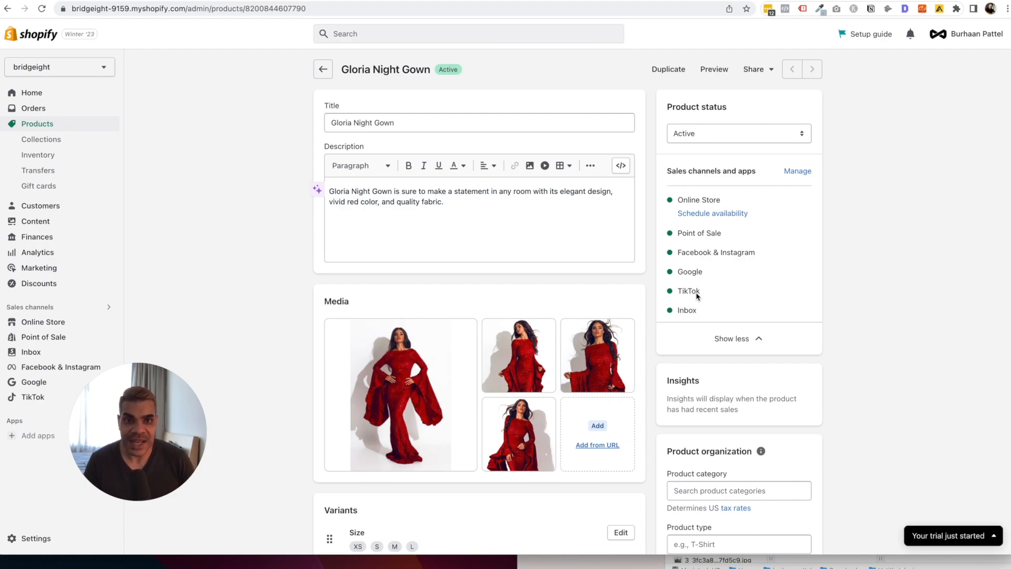
{"action": "left_click", "coordinate": [724, 215]}
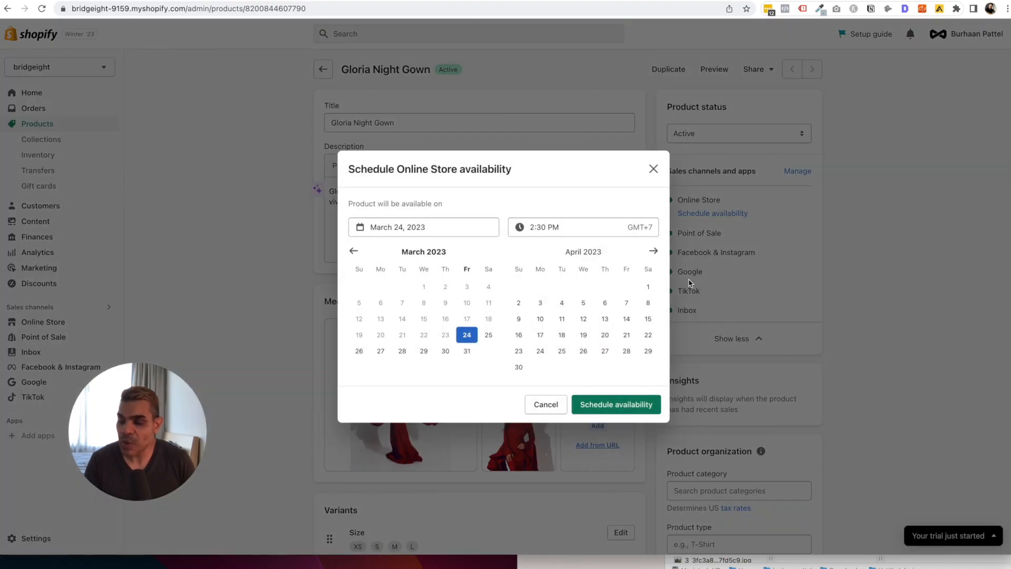
Schedule the gown's Online Store availability for April 1, 2023 at 2:30 PM and save.
{"action": "left_click", "coordinate": [648, 289]}
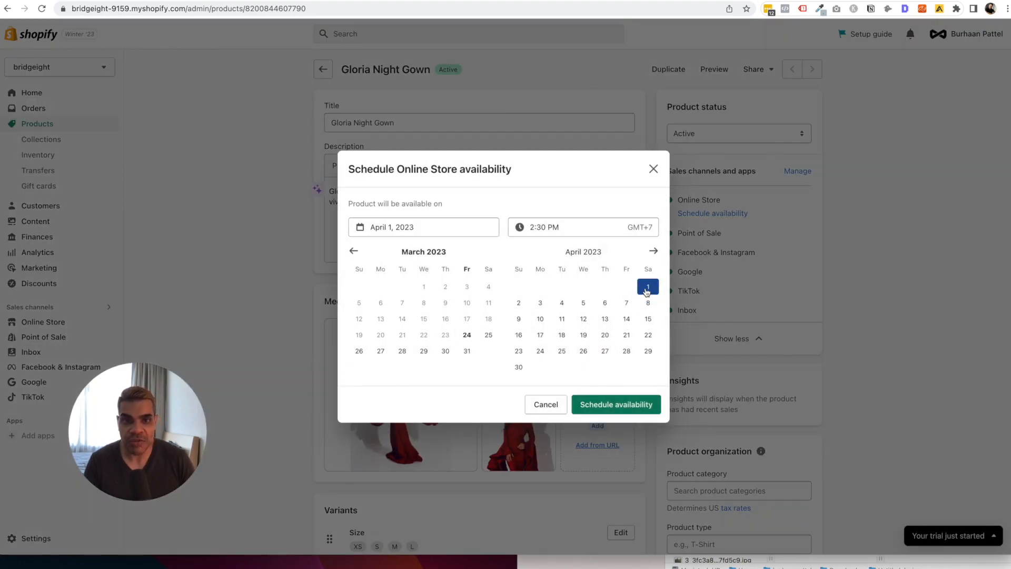
{"action": "left_click", "coordinate": [605, 304]}
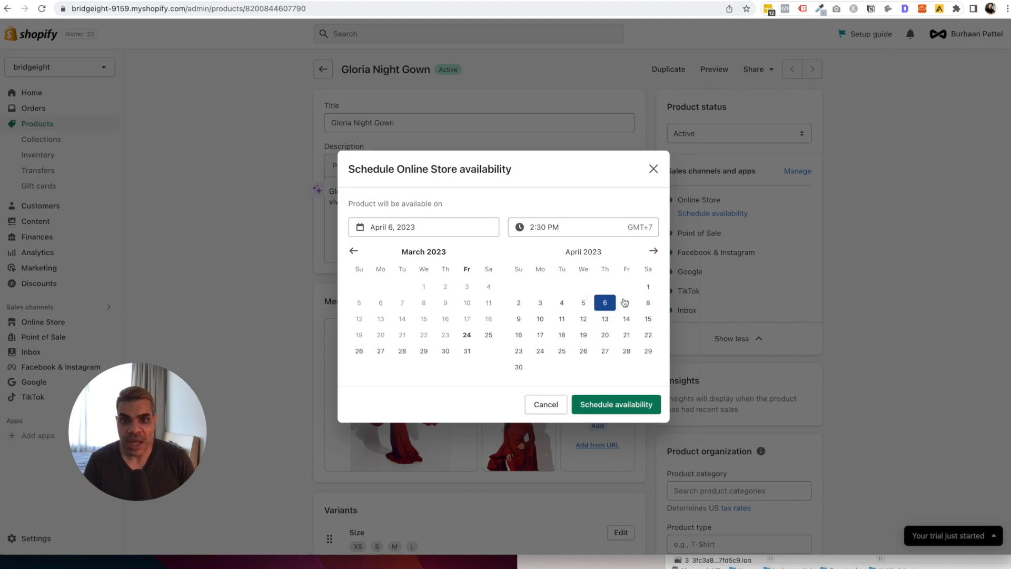
{"action": "left_click", "coordinate": [648, 287]}
{"action": "left_click", "coordinate": [637, 404]}
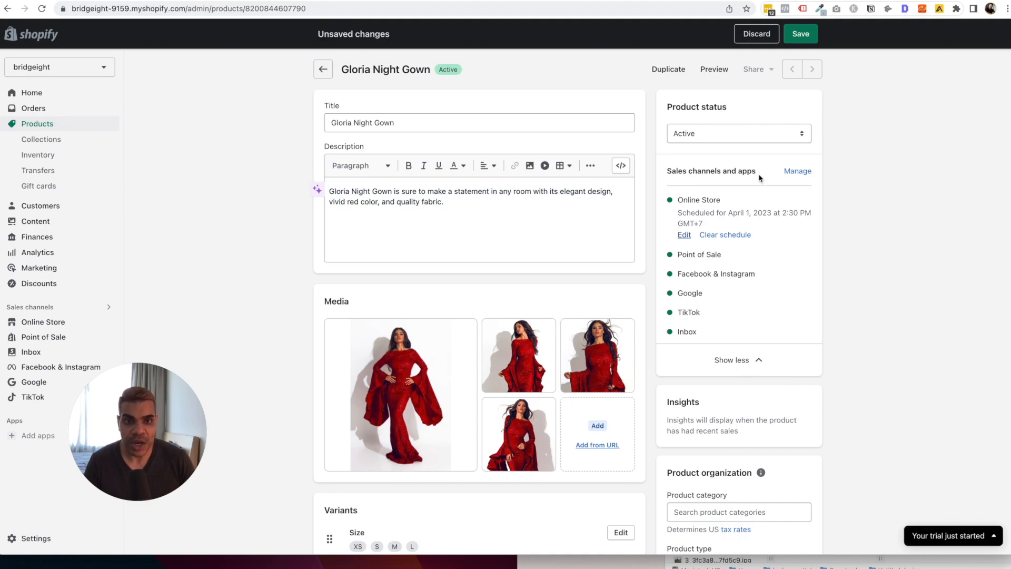
{"action": "left_click", "coordinate": [799, 36]}
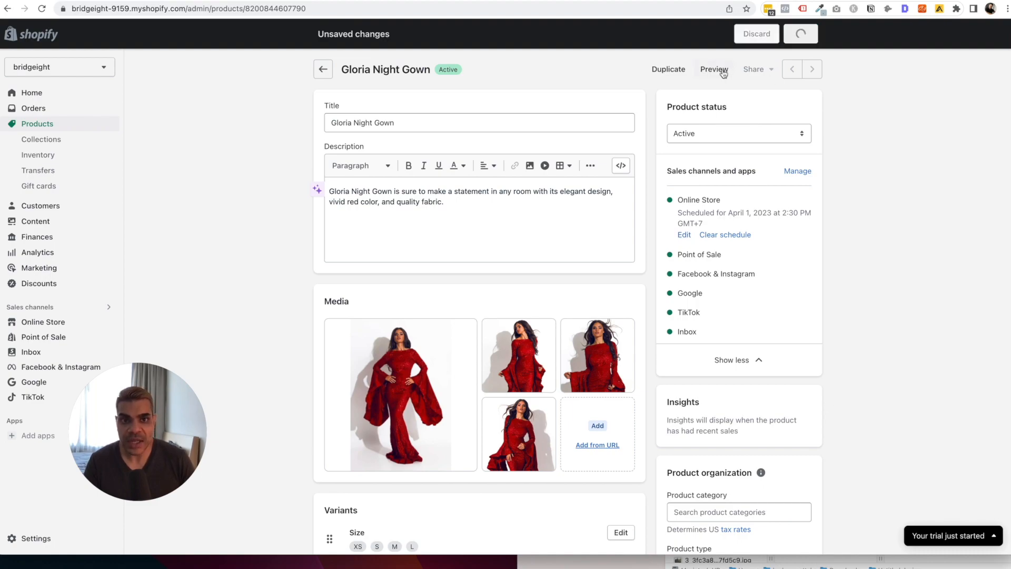
Preview the gown on the storefront, confirm size M shows Sold out at $19.99, and return to admin.
{"action": "left_click", "coordinate": [722, 70]}
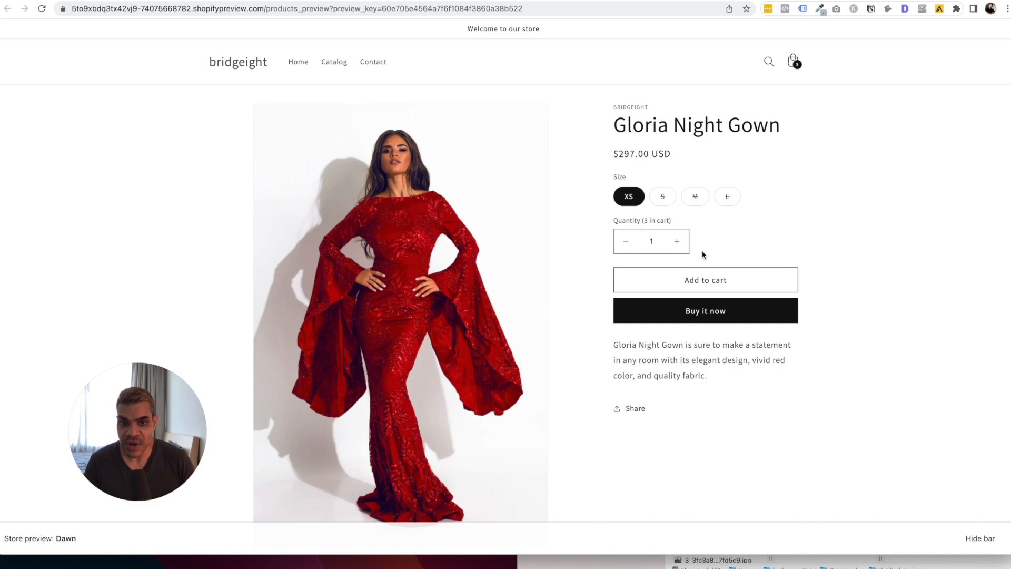
{"action": "scroll", "coordinate": [725, 314], "scroll_direction": "down", "scroll_amount": 5}
{"action": "scroll", "coordinate": [722, 316], "scroll_direction": "up", "scroll_amount": 5}
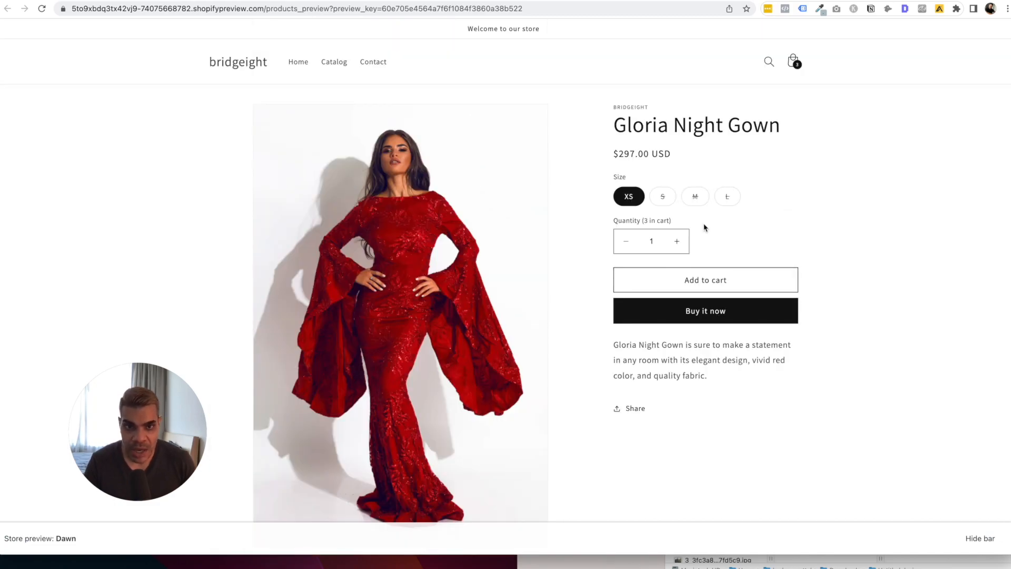
{"action": "key", "text": "super+w"}
{"action": "left_click", "coordinate": [679, 207]}
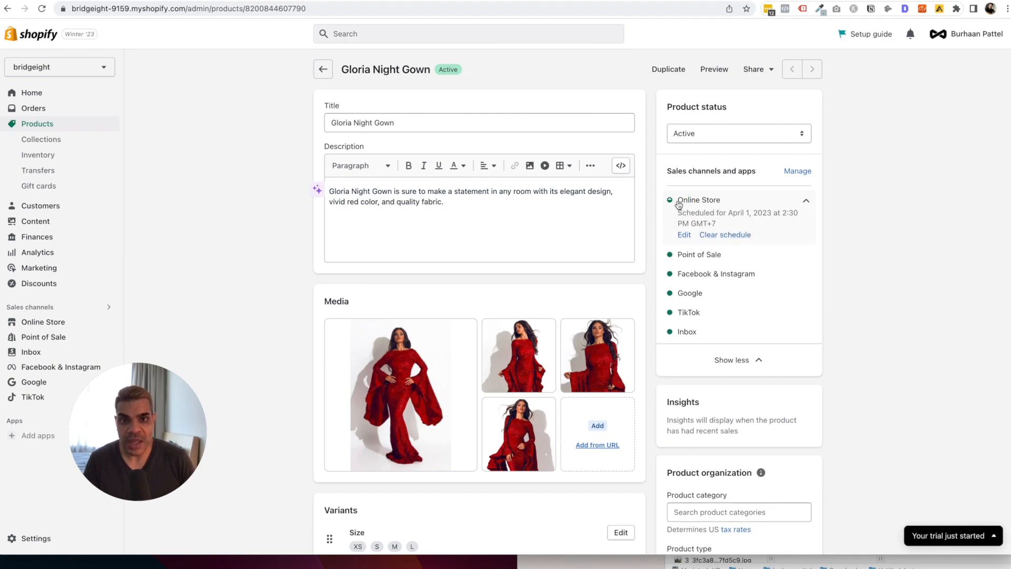
{"action": "scroll", "coordinate": [709, 220], "scroll_direction": "down", "scroll_amount": 5}
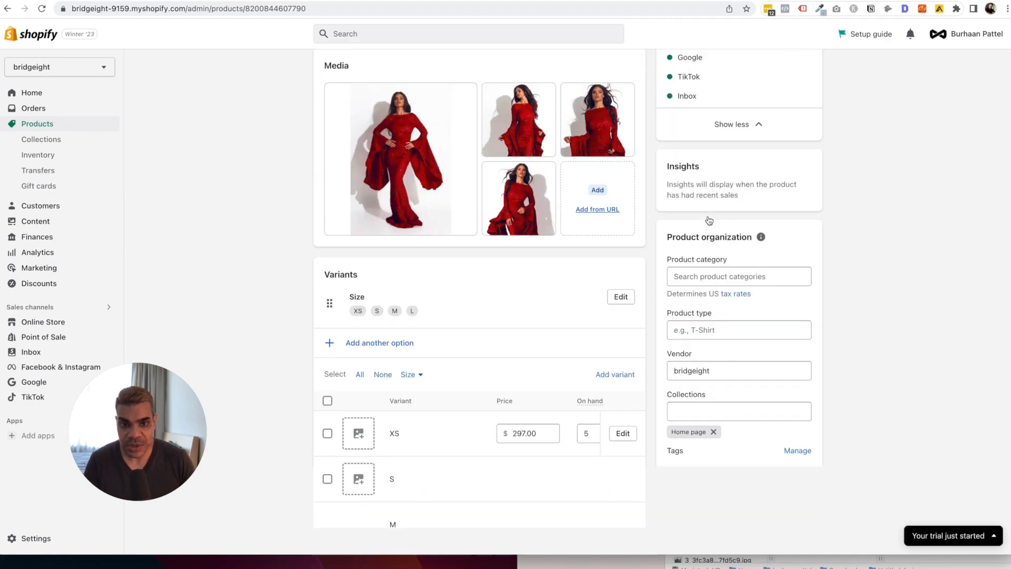
{"action": "scroll", "coordinate": [709, 221], "scroll_direction": "down", "scroll_amount": 3}
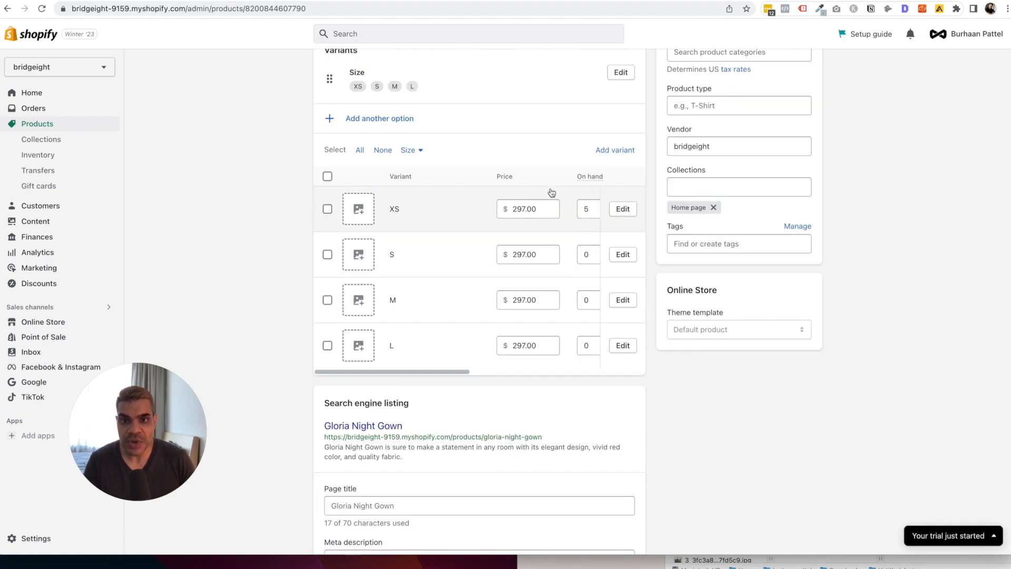
{"action": "scroll", "coordinate": [548, 180], "scroll_direction": "up", "scroll_amount": 3}
{"action": "scroll", "coordinate": [571, 298], "scroll_direction": "down", "scroll_amount": 1}
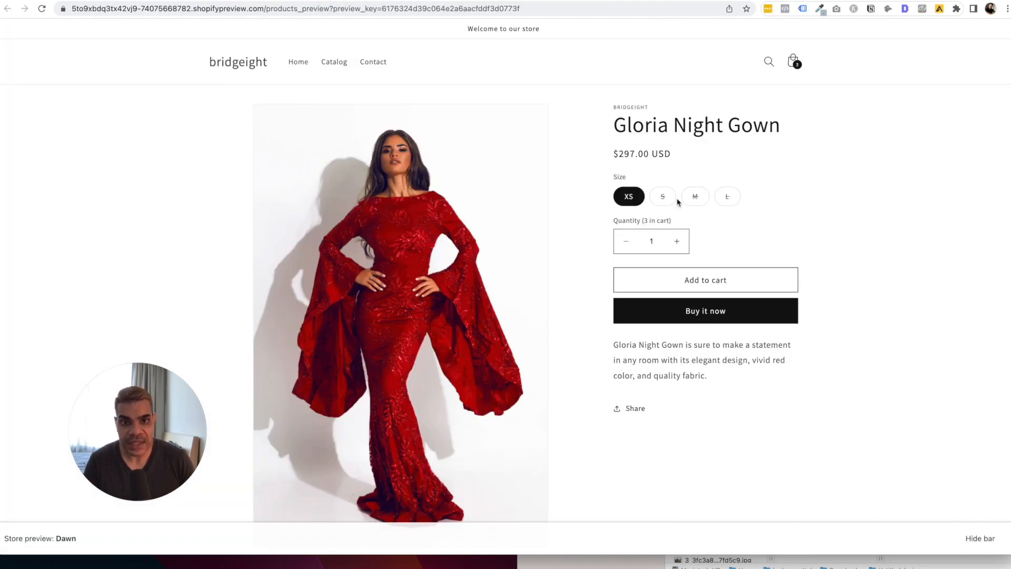
{"action": "left_click", "coordinate": [694, 197]}
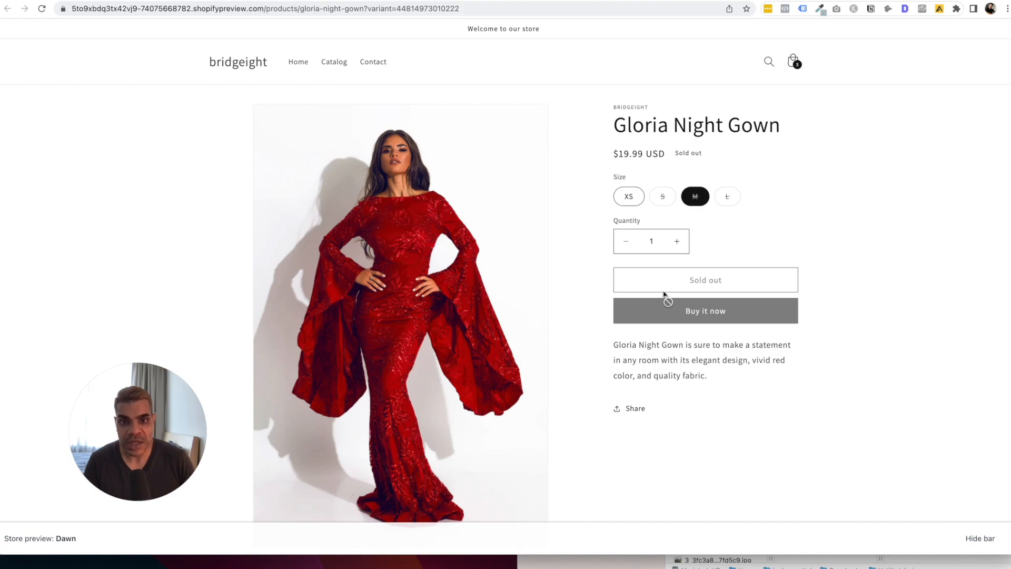
{"action": "left_click", "coordinate": [276, 1]}
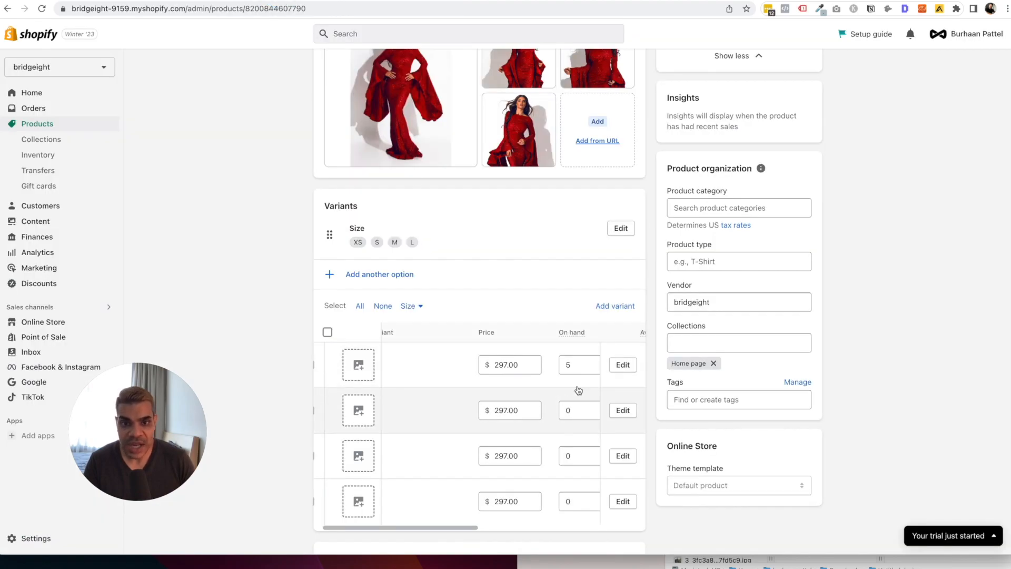
Enter 3 units on hand for the S and M variants and save the product.
{"action": "double_click", "coordinate": [587, 365]}
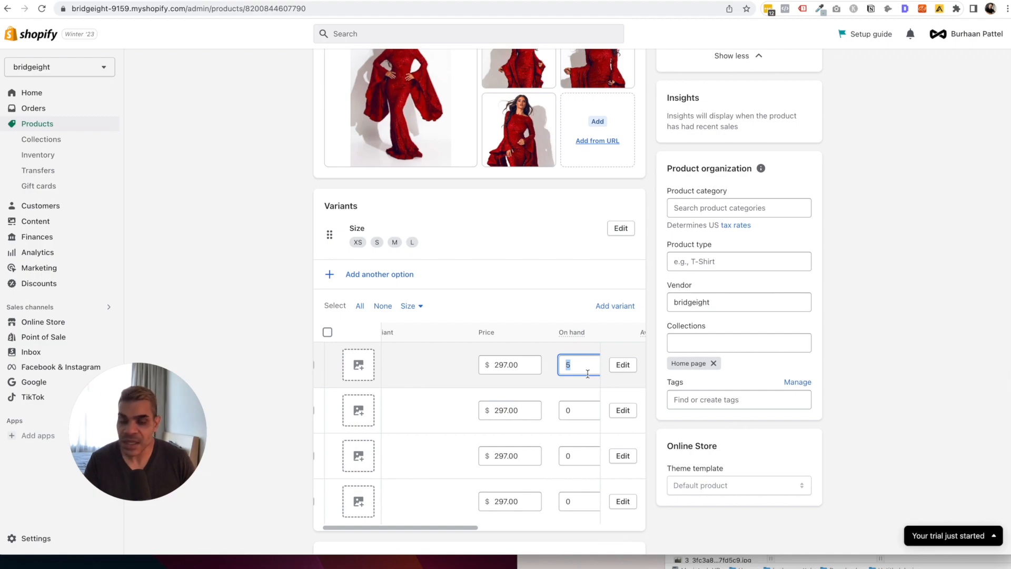
{"action": "double_click", "coordinate": [571, 410]}
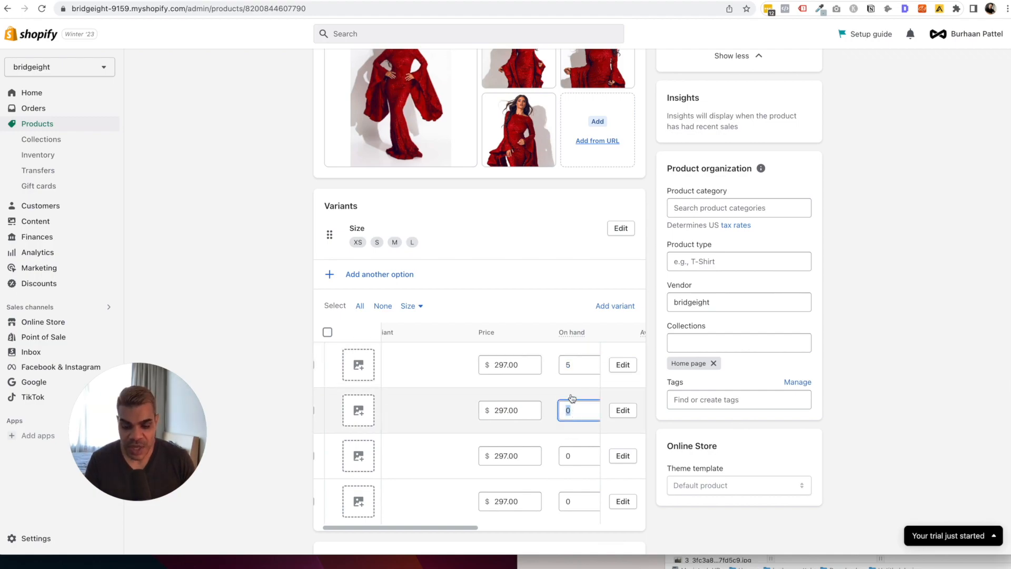
{"action": "type", "text": "3"}
{"action": "double_click", "coordinate": [572, 456]}
{"action": "type", "text": "3"}
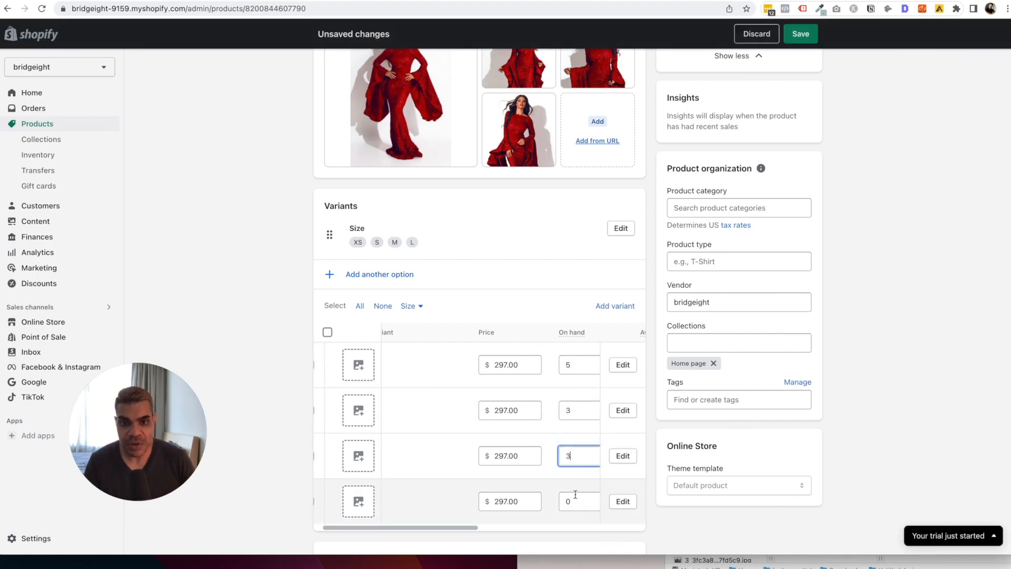
{"action": "double_click", "coordinate": [576, 494]}
{"action": "scroll", "coordinate": [693, 213], "scroll_direction": "up", "scroll_amount": 3}
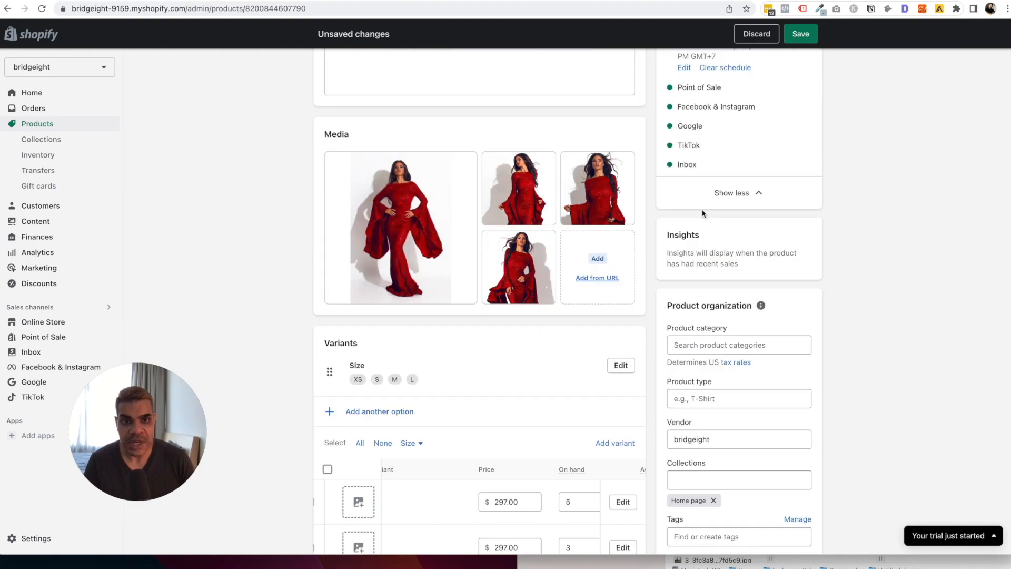
{"action": "left_click", "coordinate": [800, 34]}
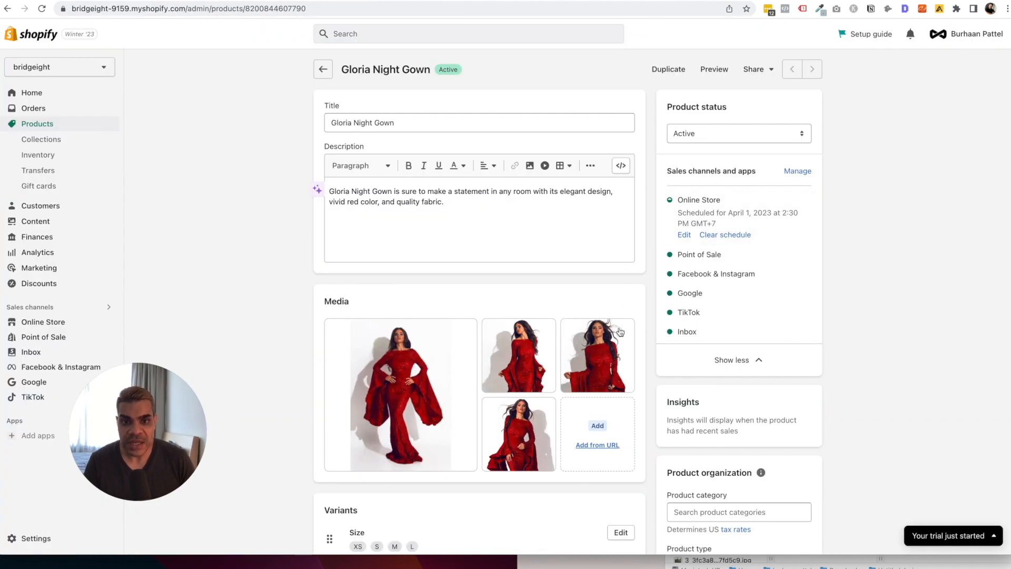
{"action": "scroll", "coordinate": [586, 422], "scroll_direction": "down", "scroll_amount": 4}
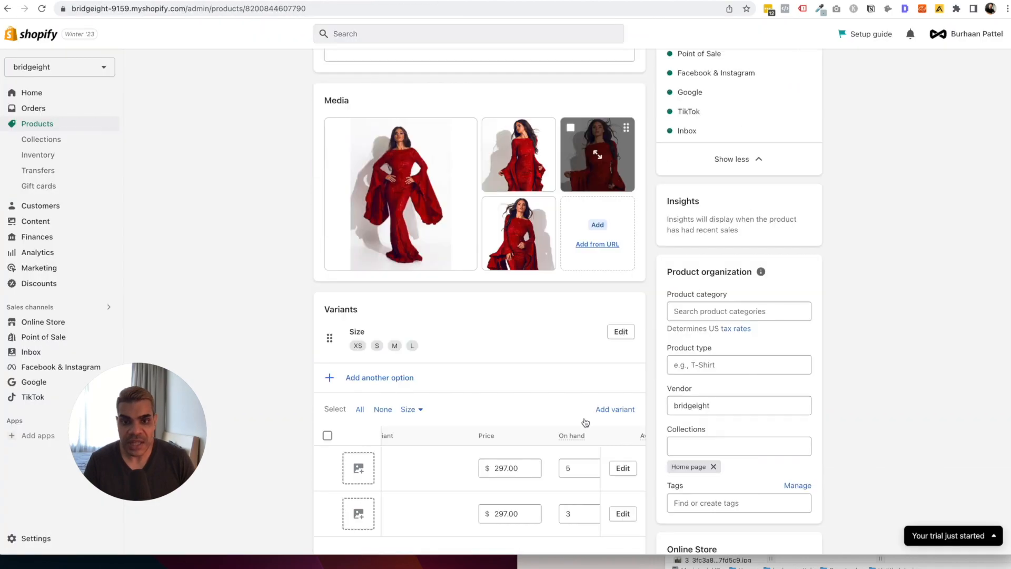
{"action": "scroll", "coordinate": [579, 421], "scroll_direction": "down", "scroll_amount": 3}
{"action": "scroll", "coordinate": [582, 358], "scroll_direction": "up", "scroll_amount": 4}
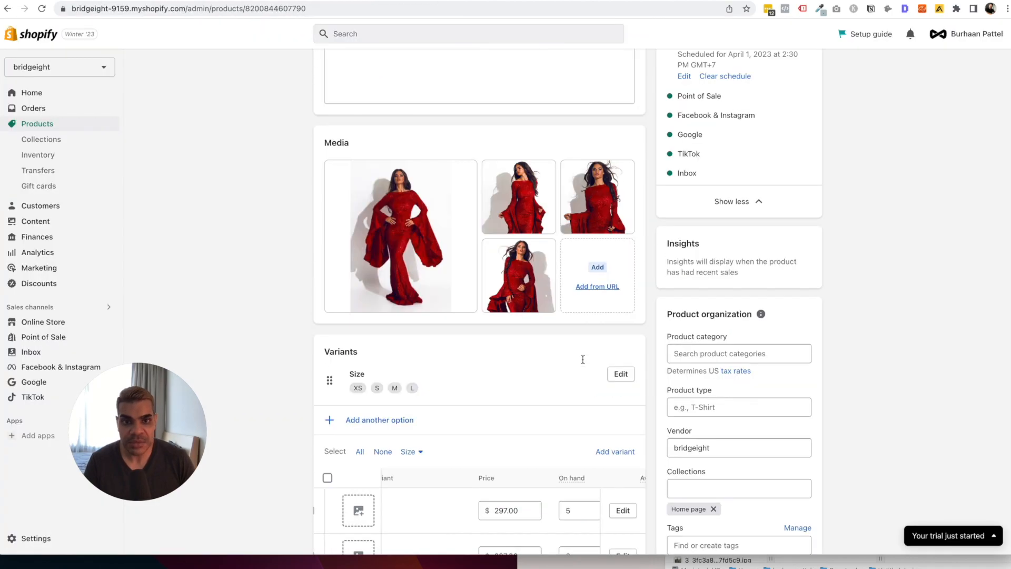
Clear the Online Store schedule, save, and confirm size L is in stock at $297.00 on the preview.
{"action": "scroll", "coordinate": [706, 381], "scroll_direction": "up", "scroll_amount": 3}
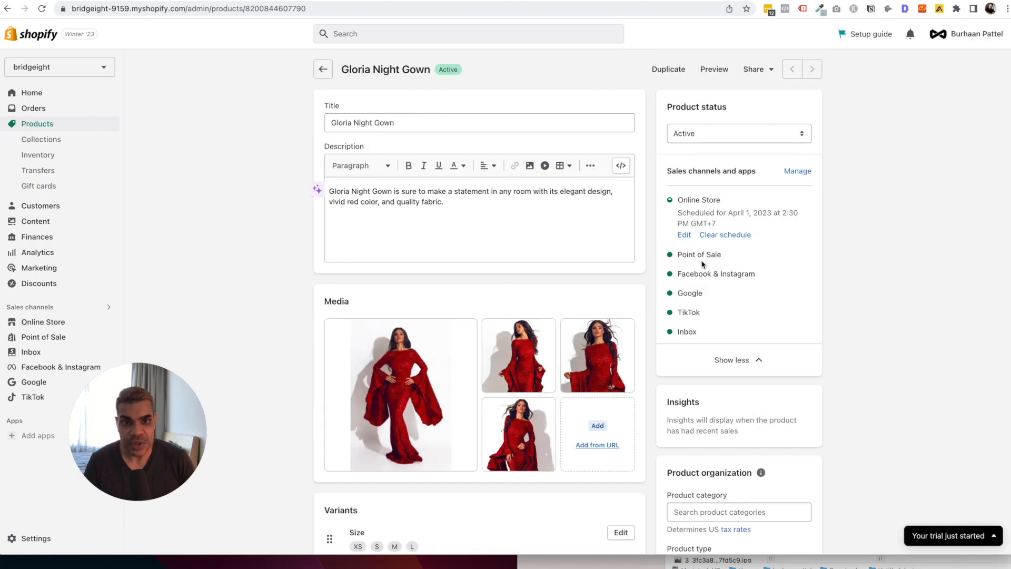
{"action": "left_click", "coordinate": [721, 233]}
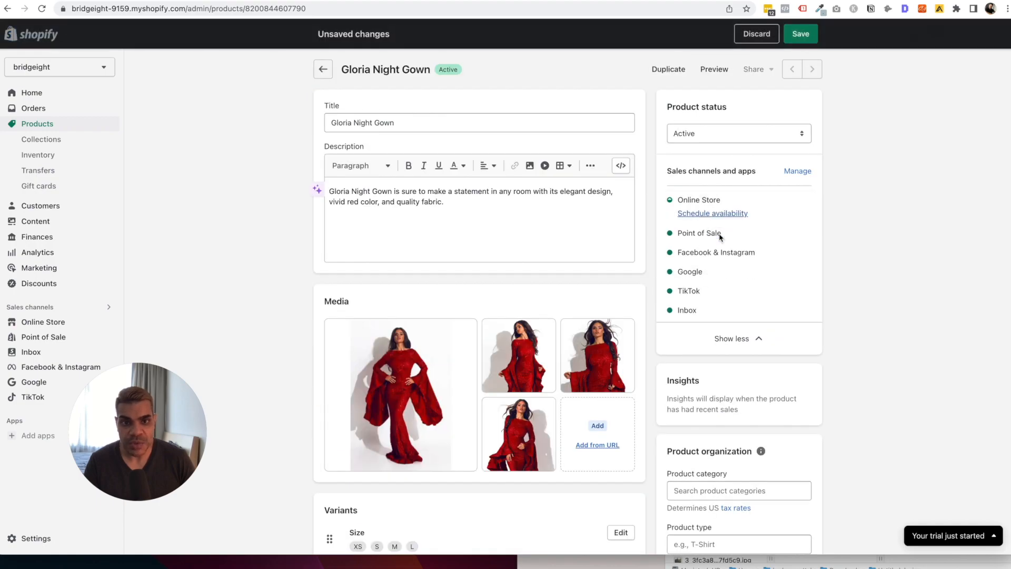
{"action": "left_click", "coordinate": [798, 40]}
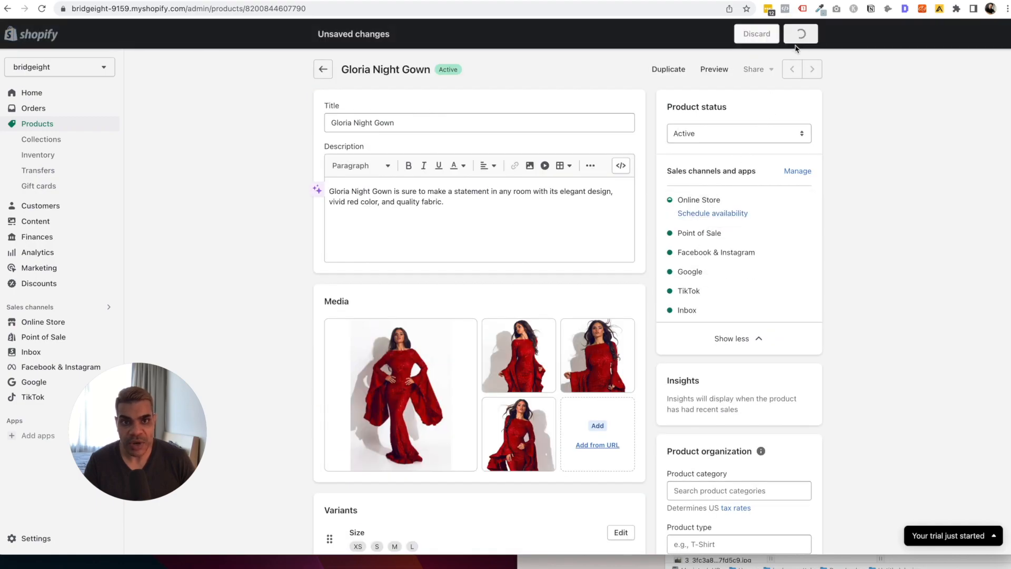
{"action": "left_click", "coordinate": [715, 69]}
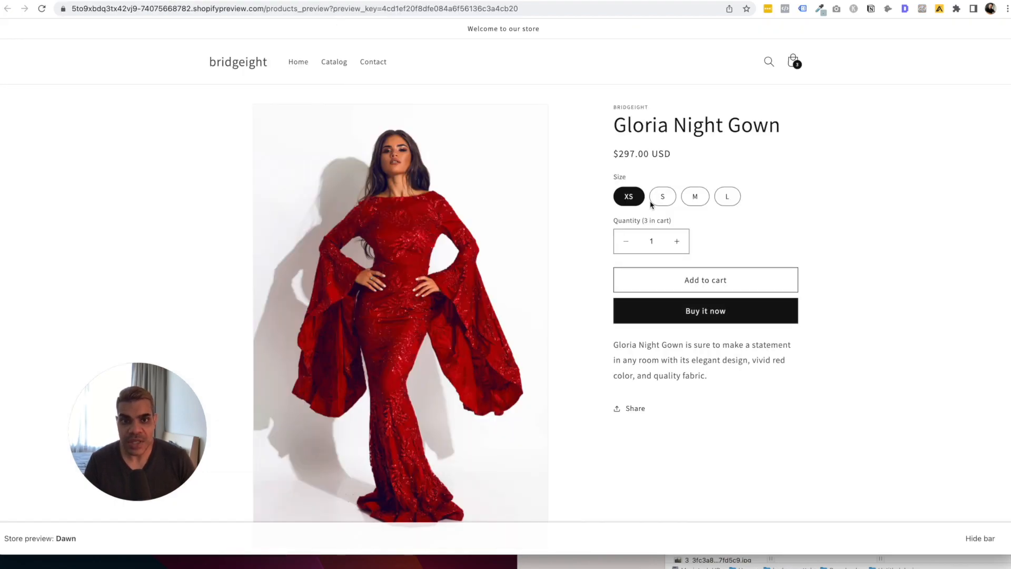
{"action": "left_click", "coordinate": [736, 200]}
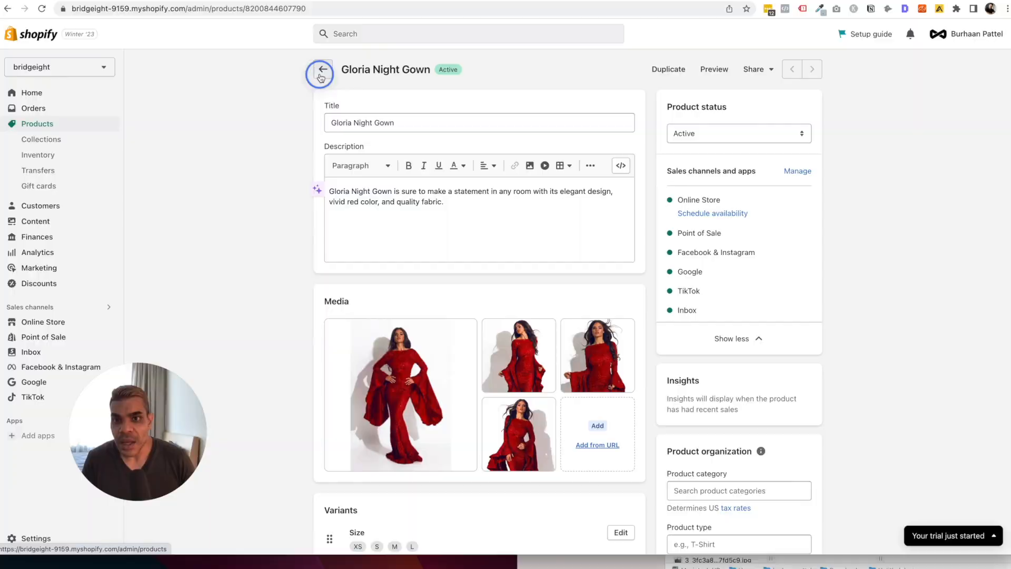
Return to the Products list, where the gown shows Active with 14 in stock across 4 variants.
{"action": "left_click", "coordinate": [321, 77]}
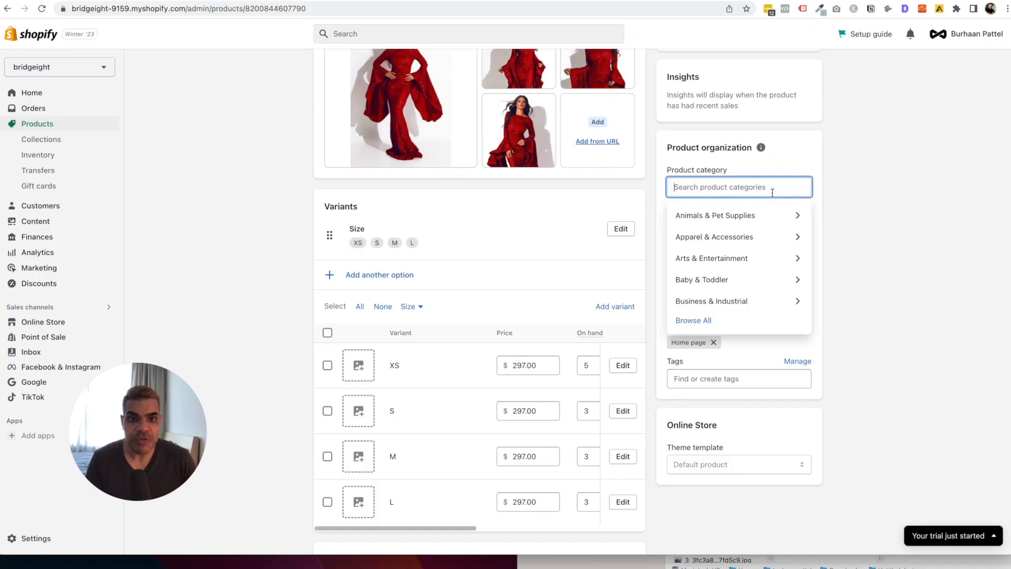
Search the product category for 'night go', choose Nightgowns, and review the gown's Collections list.
{"action": "type", "text": "dress"}
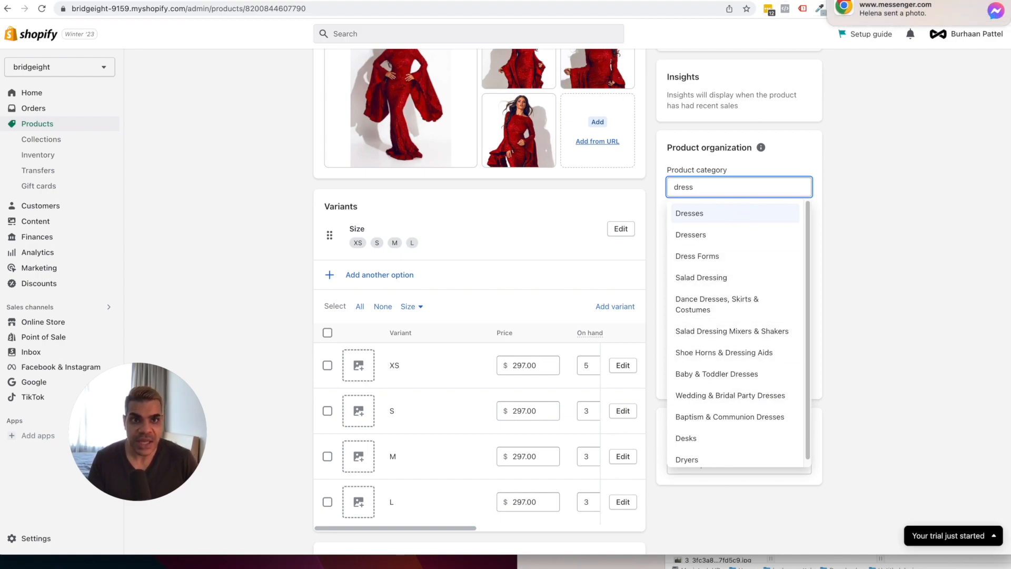
{"action": "left_click", "coordinate": [717, 183]}
{"action": "double_click", "coordinate": [717, 183]}
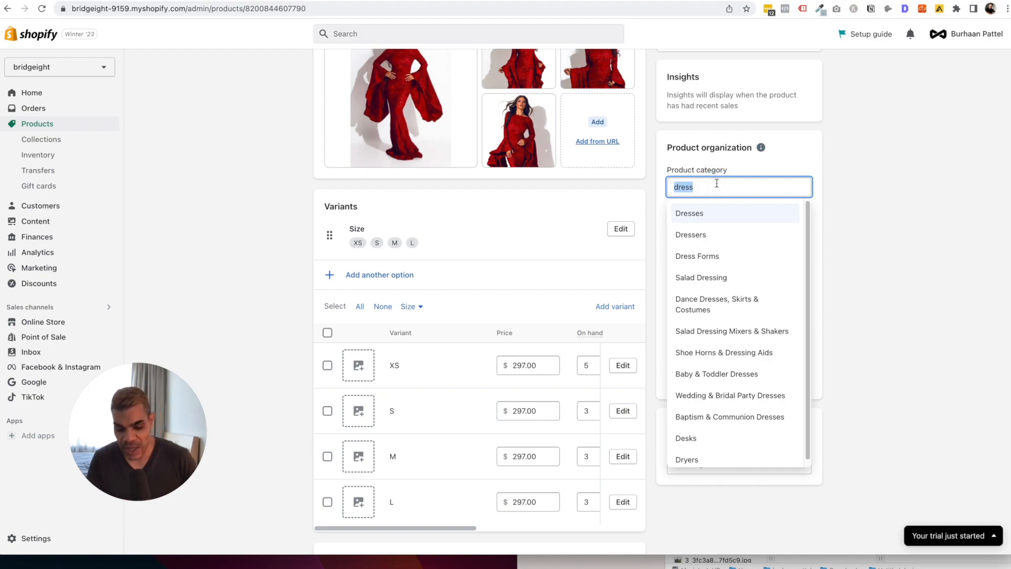
{"action": "type", "text": "night gown"}
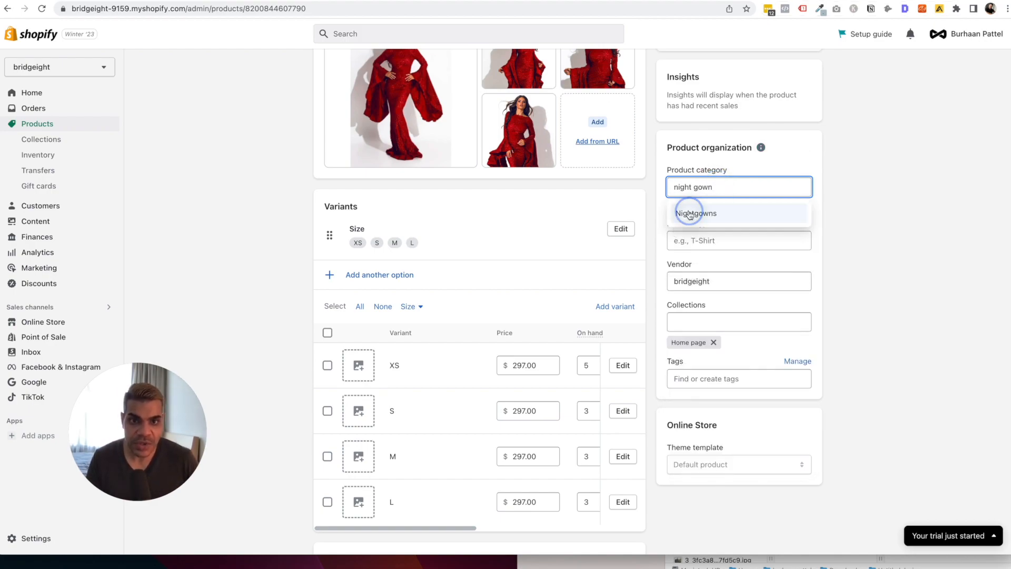
{"action": "left_click", "coordinate": [690, 212]}
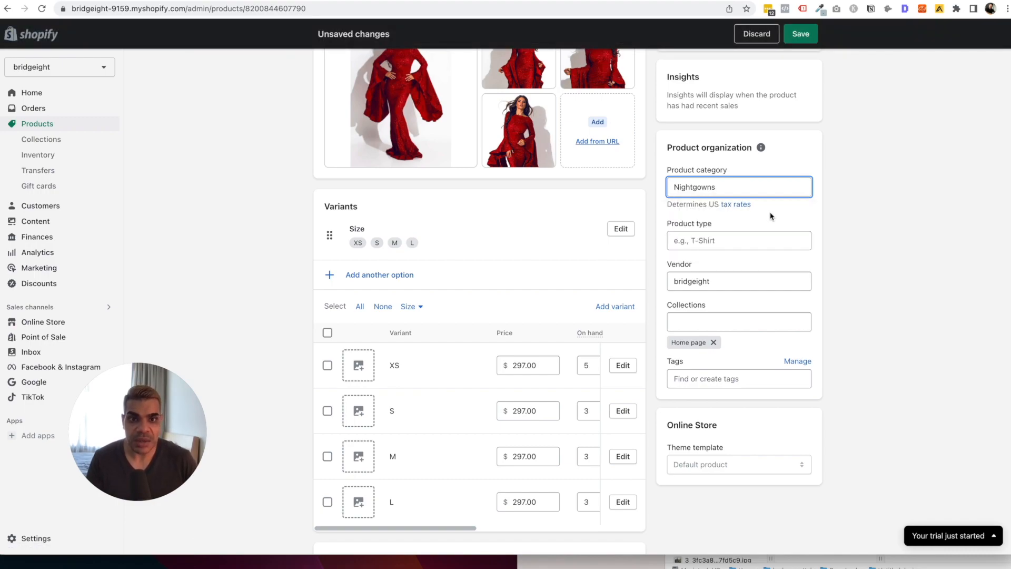
{"action": "left_click", "coordinate": [736, 255]}
{"action": "left_click", "coordinate": [737, 240]}
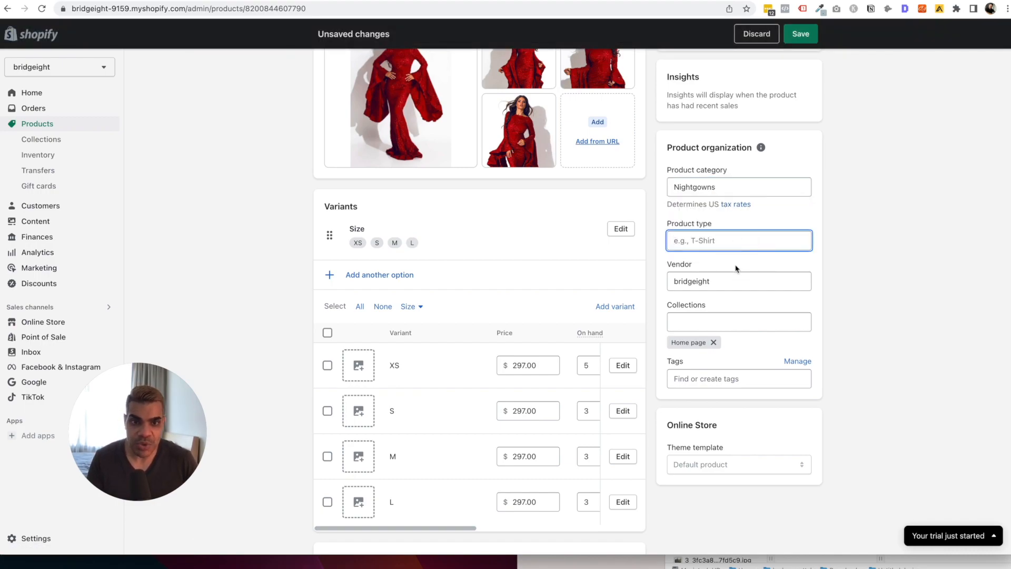
{"action": "left_click", "coordinate": [727, 319]}
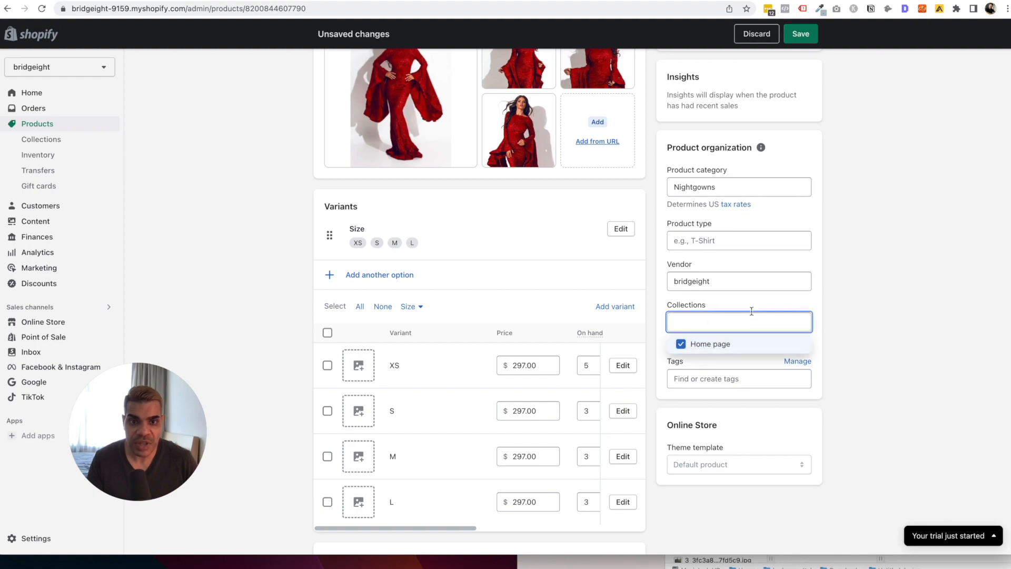
{"action": "left_click", "coordinate": [761, 298]}
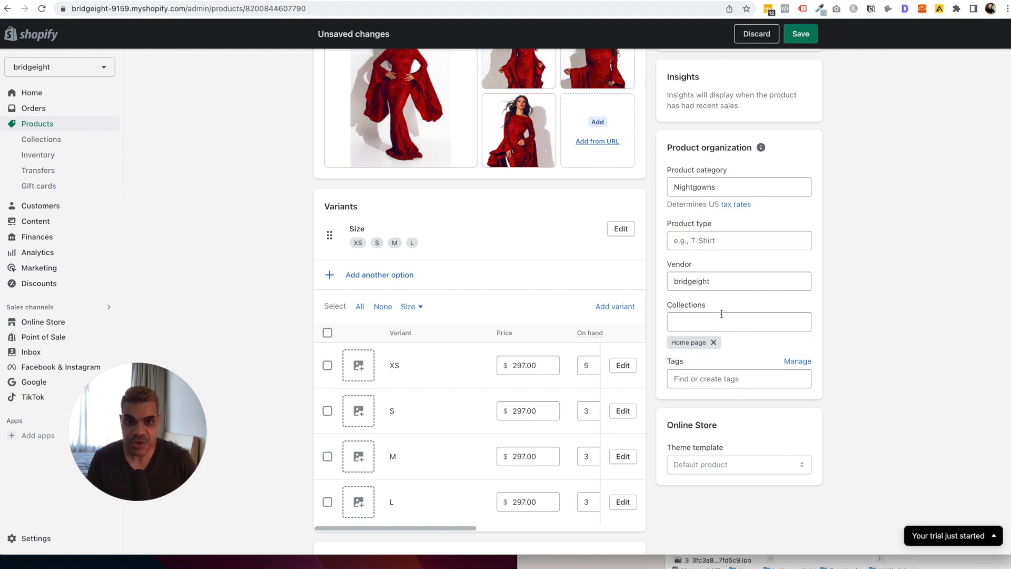
{"action": "left_click", "coordinate": [719, 380]}
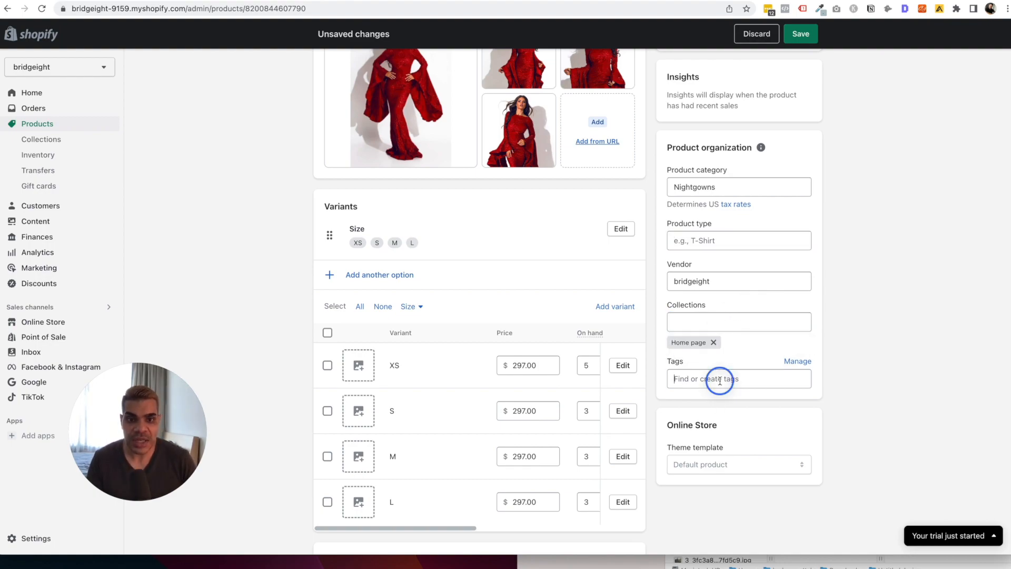
Add the capitalised tag Nightgown to the gown.
{"action": "type", "text": "n"}
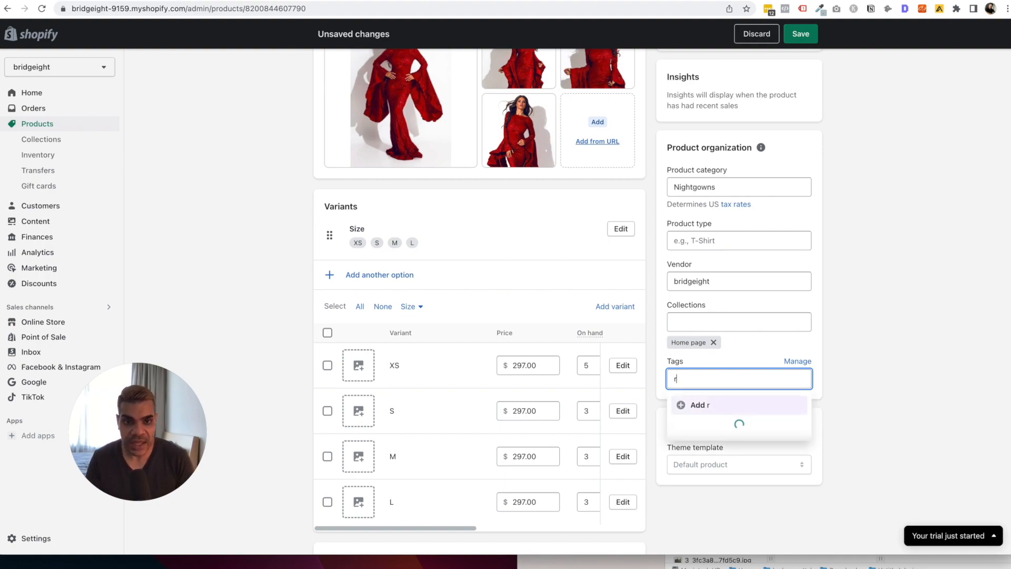
{"action": "key", "text": "BackSpace"}
{"action": "type", "text": "night"}
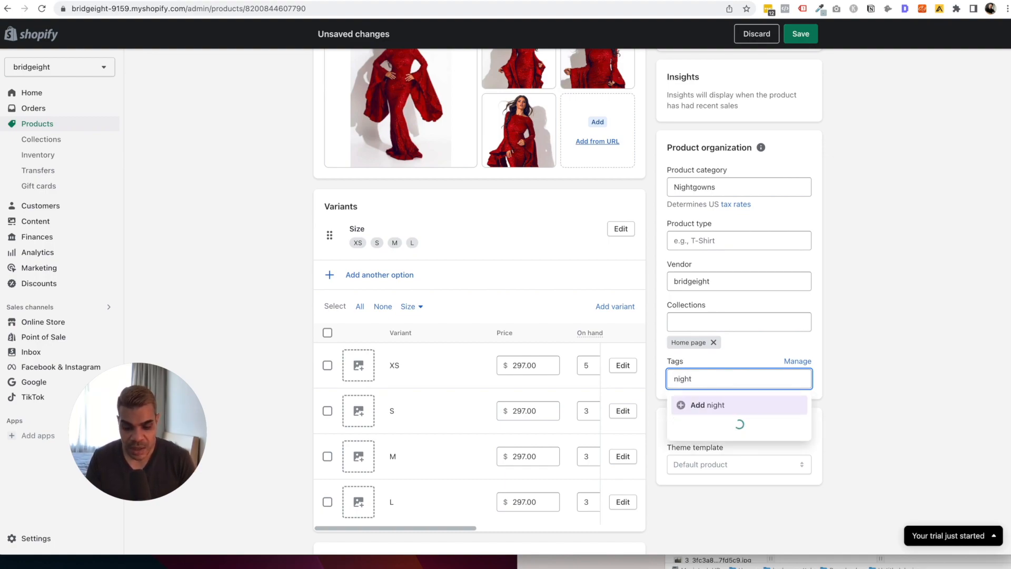
{"action": "type", "text": "gown"}
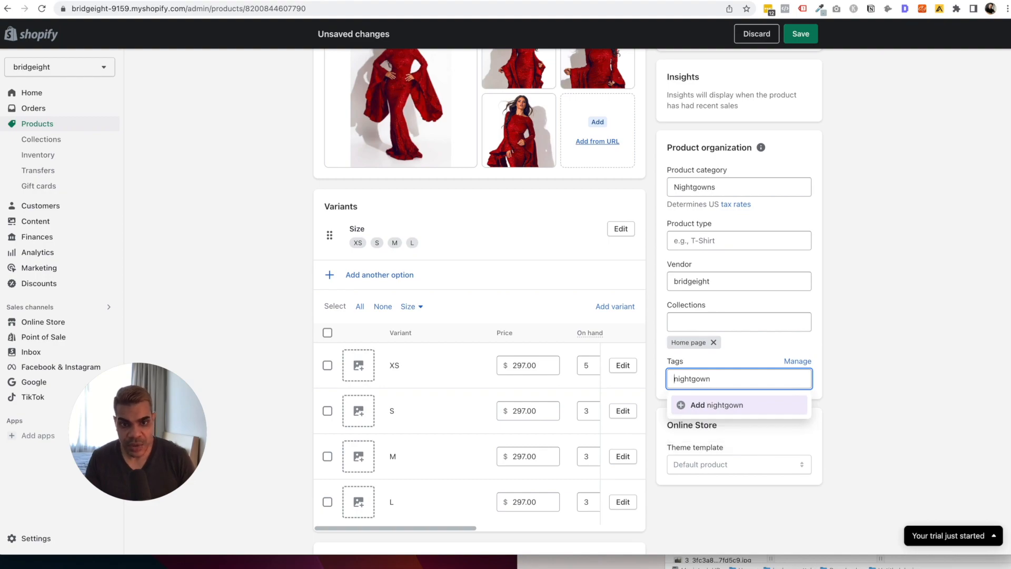
{"action": "key", "text": "super+Left"}
{"action": "key", "text": "shift+Right"}
{"action": "type", "text": "N"}
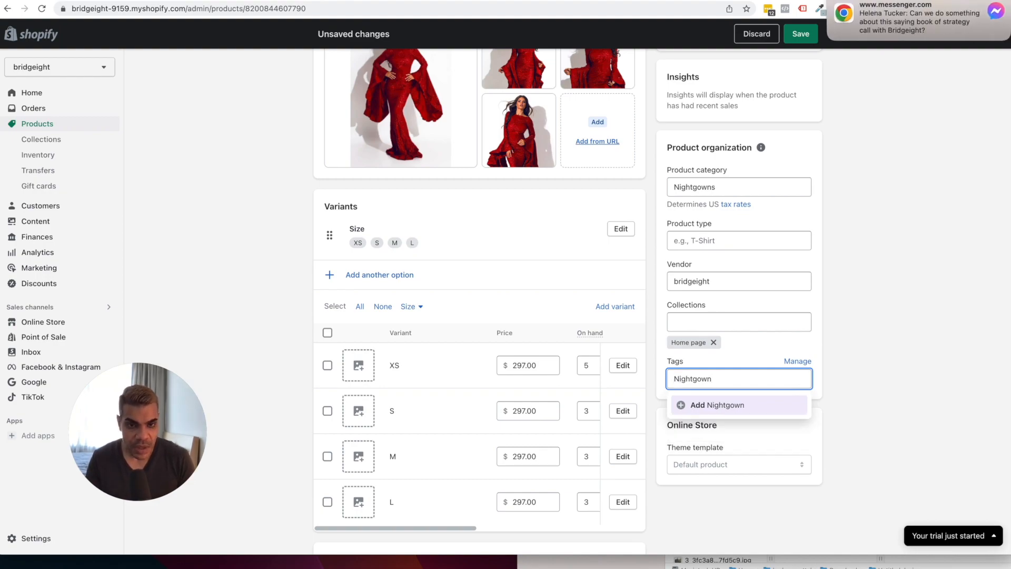
{"action": "key", "text": "Return"}
Add the tags Red and New Collection and save the product.
{"action": "type", "text": "Red"}
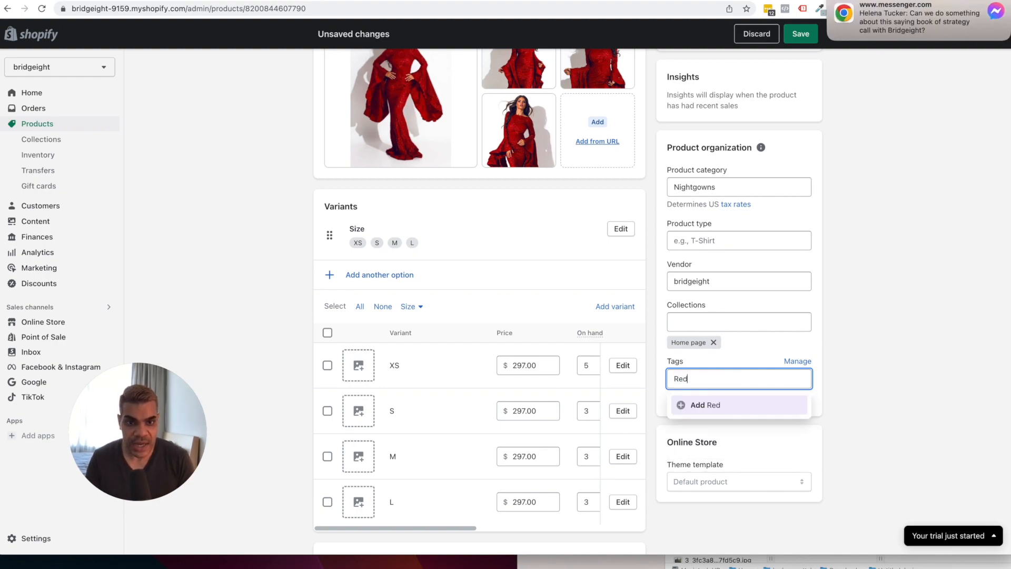
{"action": "key", "text": "Return"}
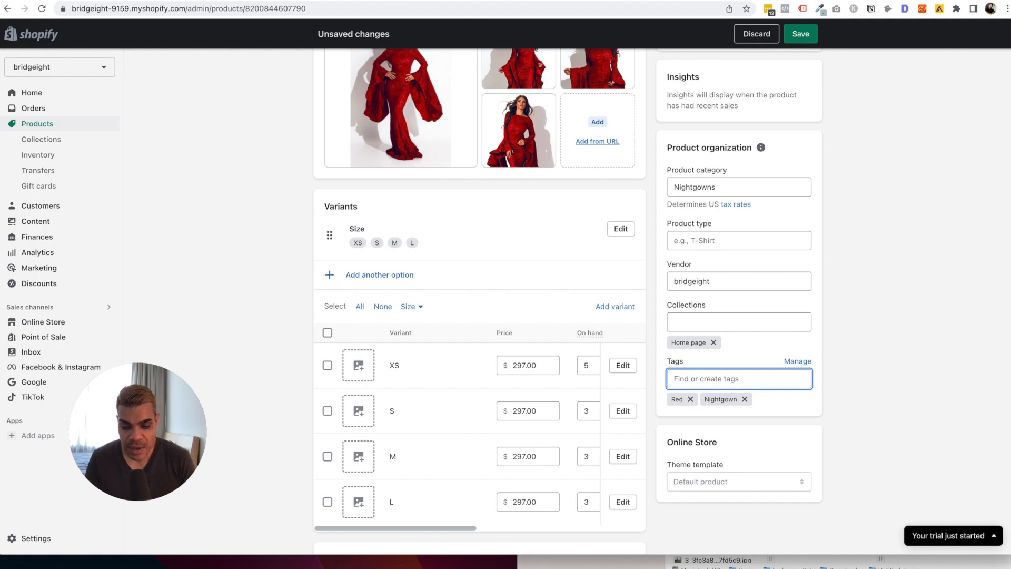
{"action": "type", "text": "New Collect"}
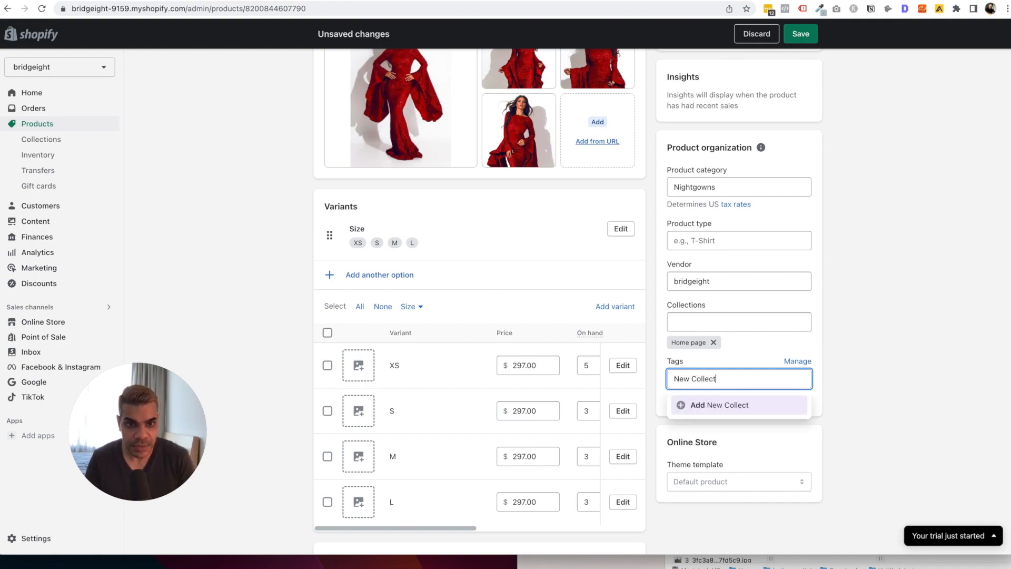
{"action": "type", "text": "ion"}
{"action": "key", "text": "Return"}
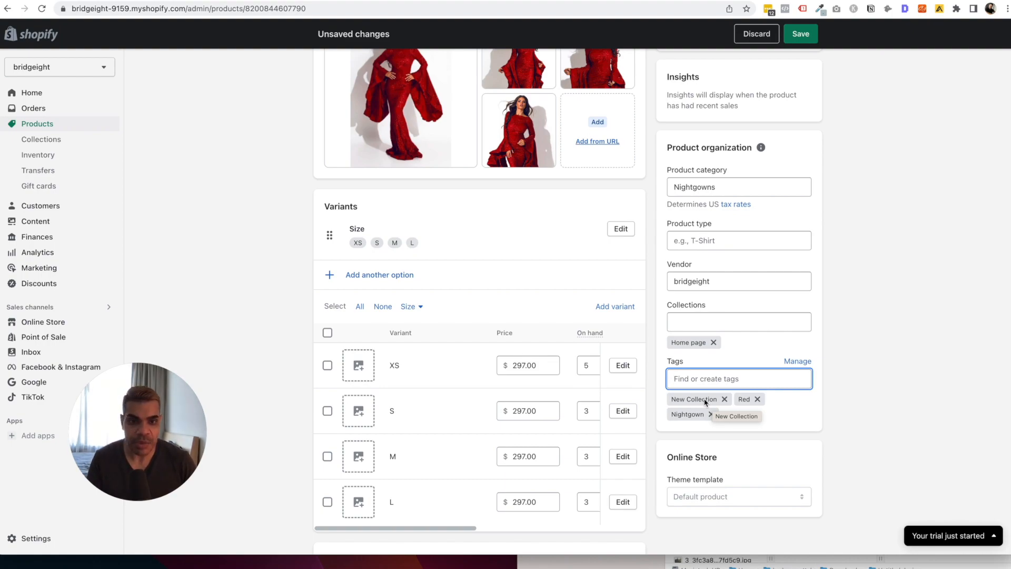
{"action": "left_click", "coordinate": [801, 34]}
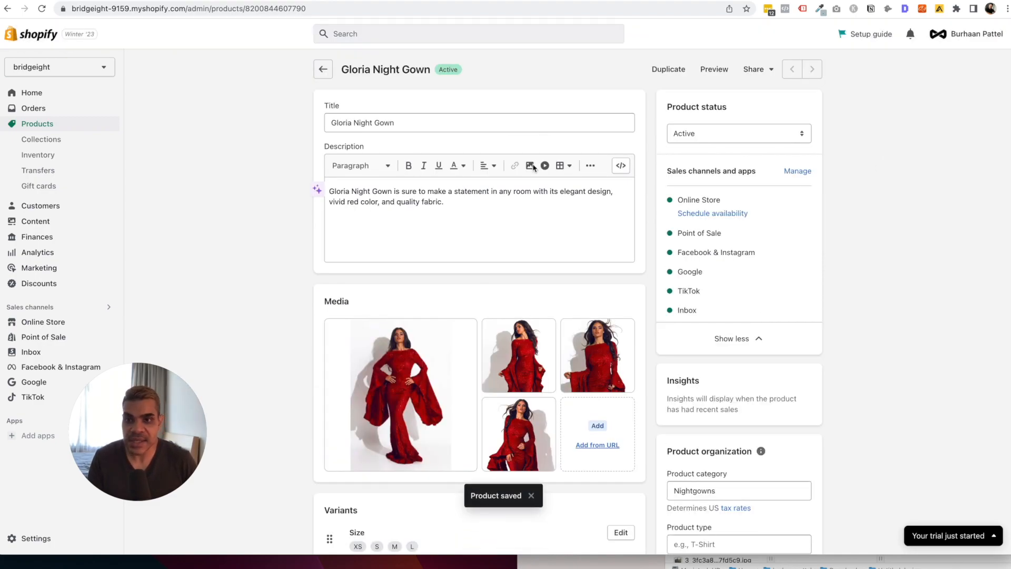
{"action": "left_click", "coordinate": [59, 143]}
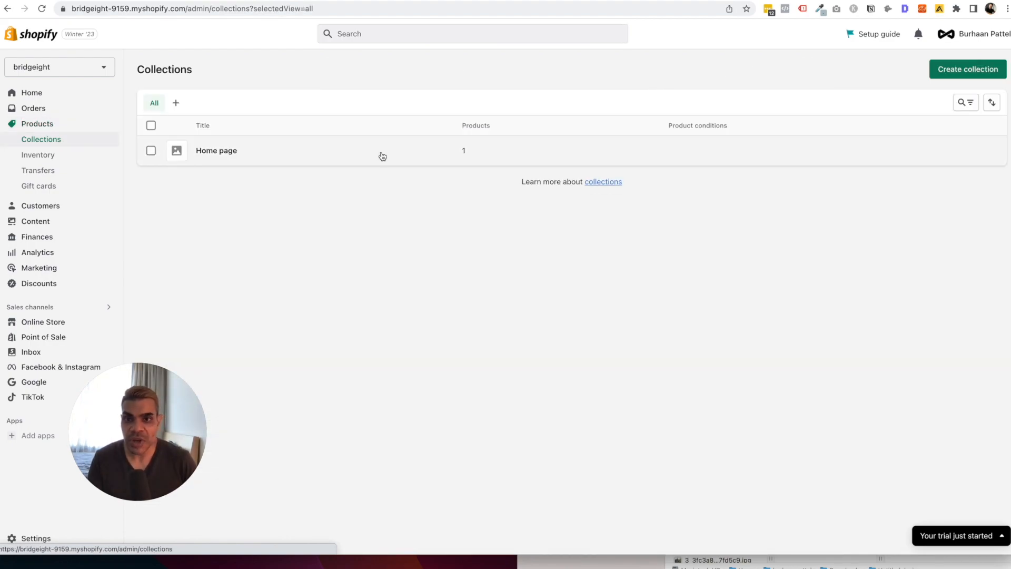
Start a new collection titled 'New Arrivals'.
{"action": "left_click", "coordinate": [983, 74]}
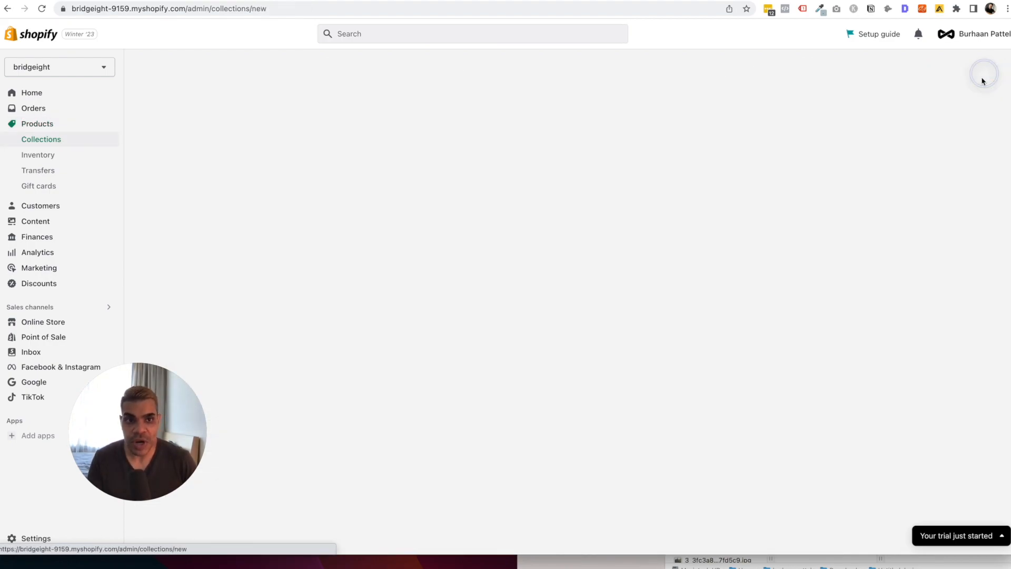
{"action": "left_click", "coordinate": [462, 122]}
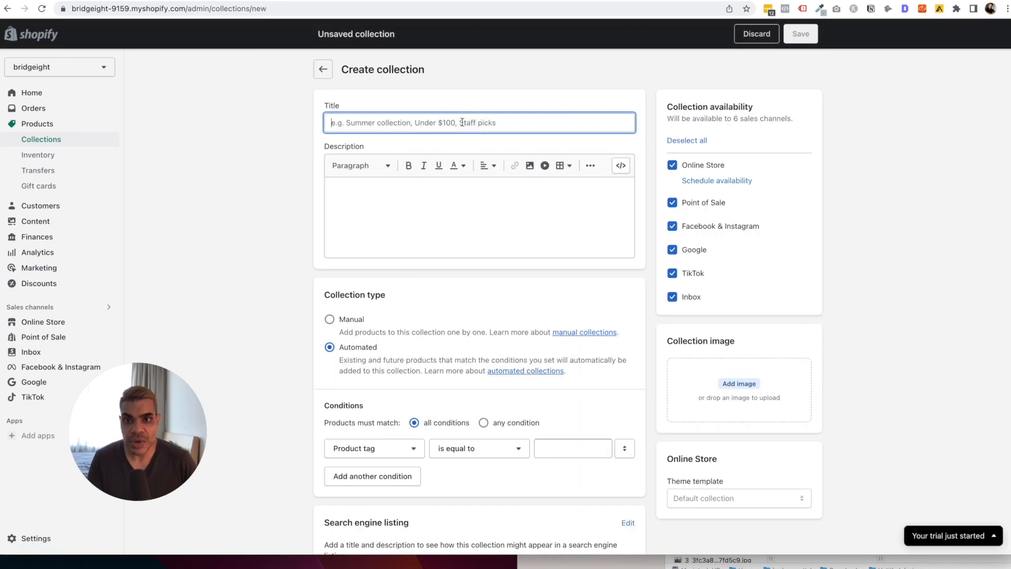
{"action": "type", "text": "New Collection"}
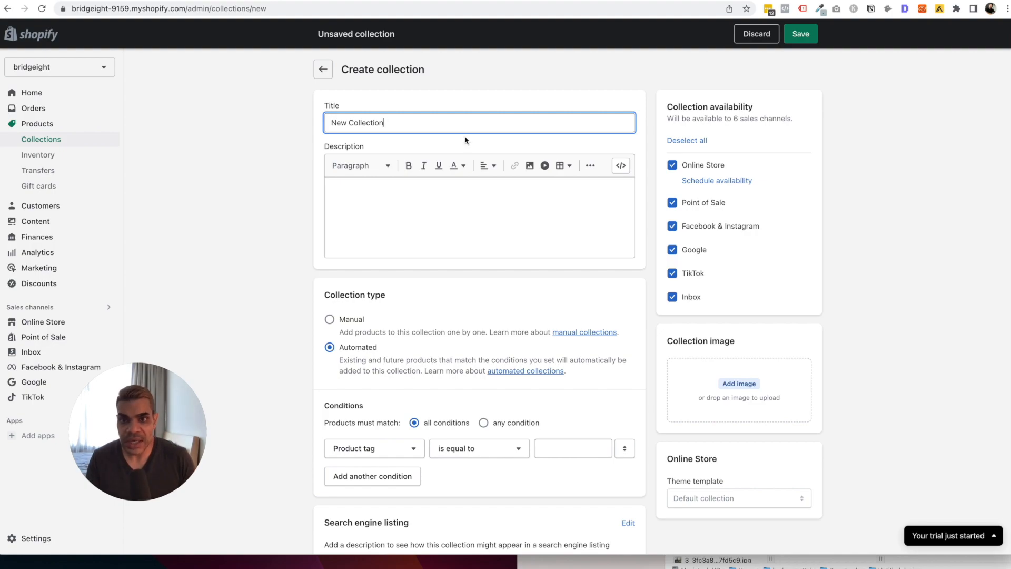
{"action": "double_click", "coordinate": [382, 123]}
{"action": "type", "text": "Arrivals"}
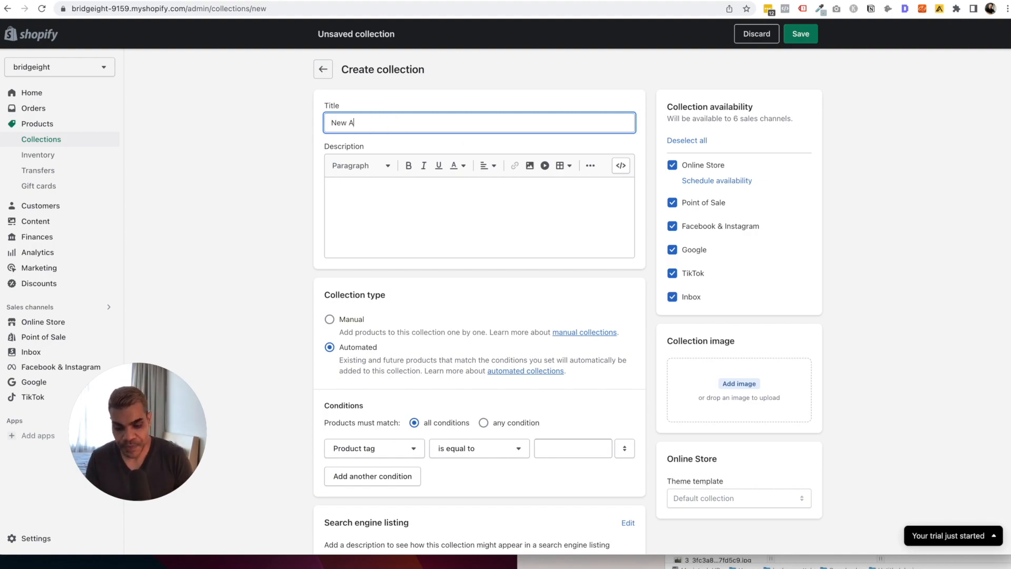
{"action": "left_click", "coordinate": [452, 200]}
Set the condition Product tag is equal to 'new collection' and save the collection.
{"action": "scroll", "coordinate": [453, 200], "scroll_direction": "down", "scroll_amount": 3}
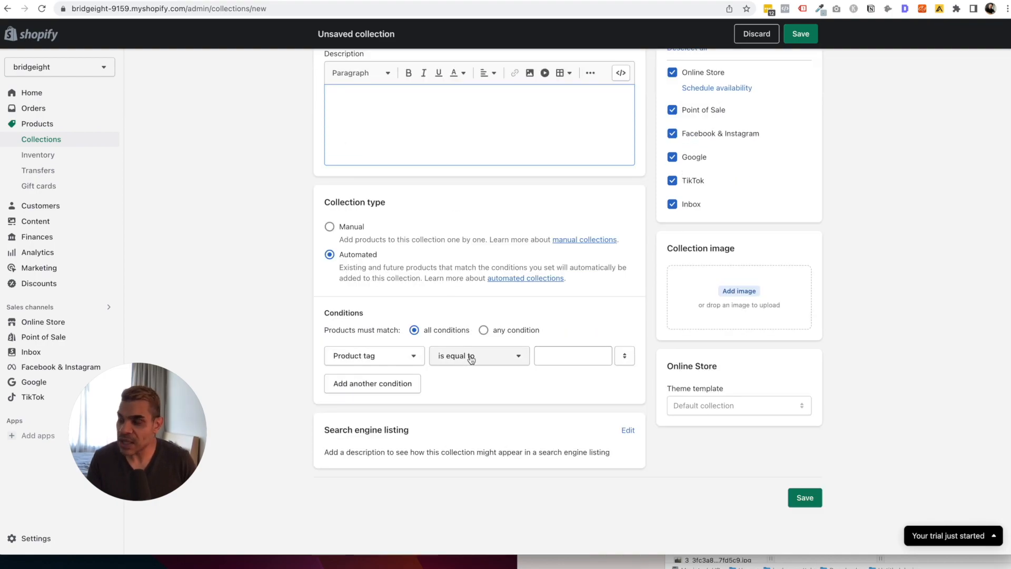
{"action": "left_click", "coordinate": [560, 358]}
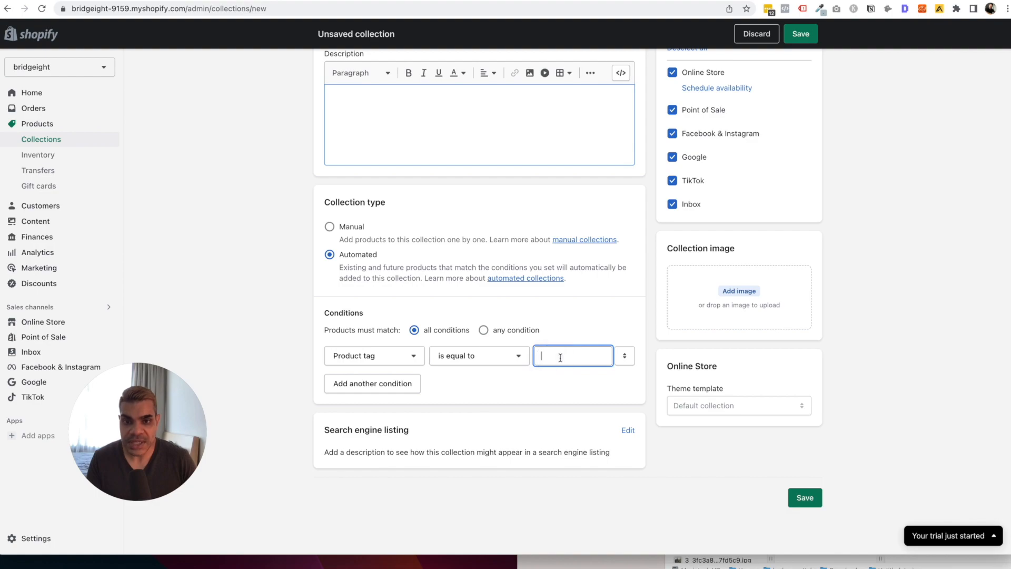
{"action": "type", "text": "new"}
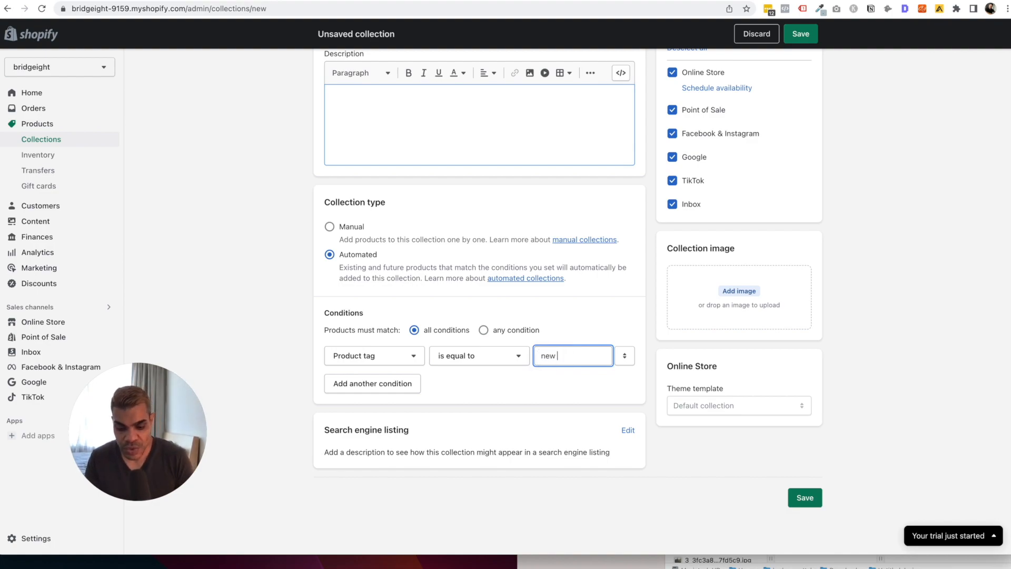
{"action": "type", "text": " collection"}
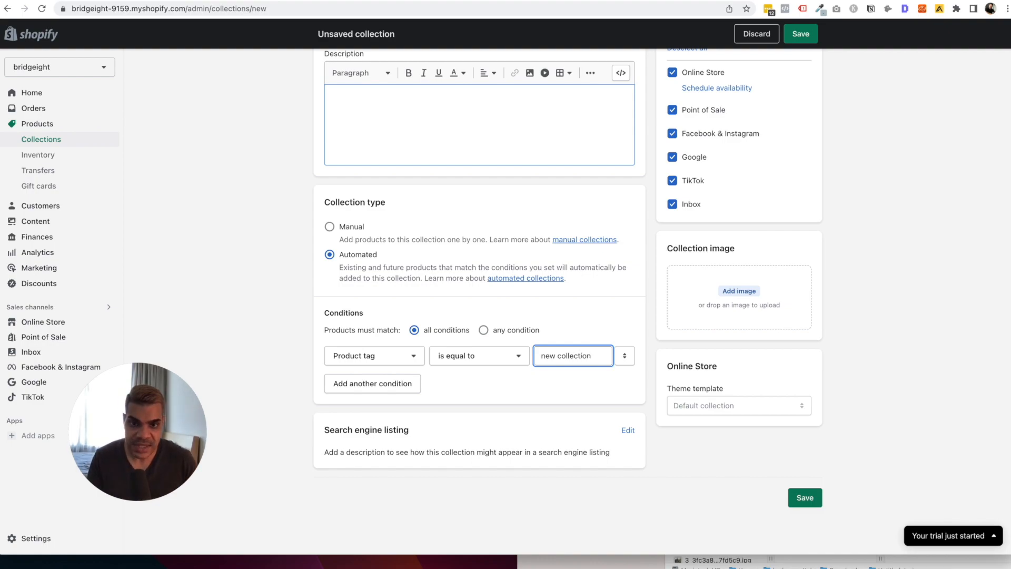
{"action": "left_click", "coordinate": [571, 388]}
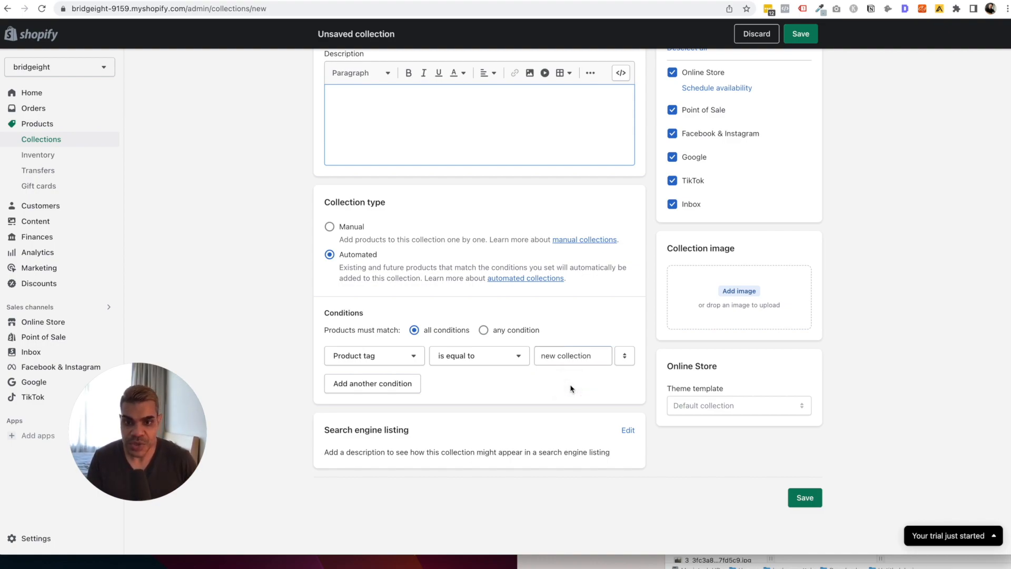
{"action": "left_click", "coordinate": [809, 502]}
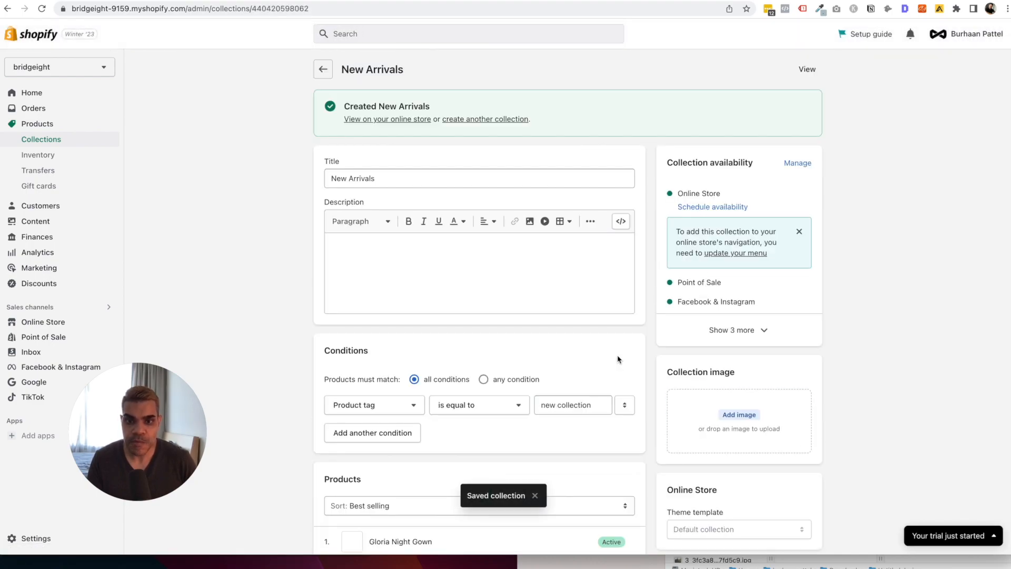
Confirm Gloria Night Gown is listed in New Arrivals, then view the collection on the storefront.
{"action": "scroll", "coordinate": [618, 360], "scroll_direction": "down", "scroll_amount": 3}
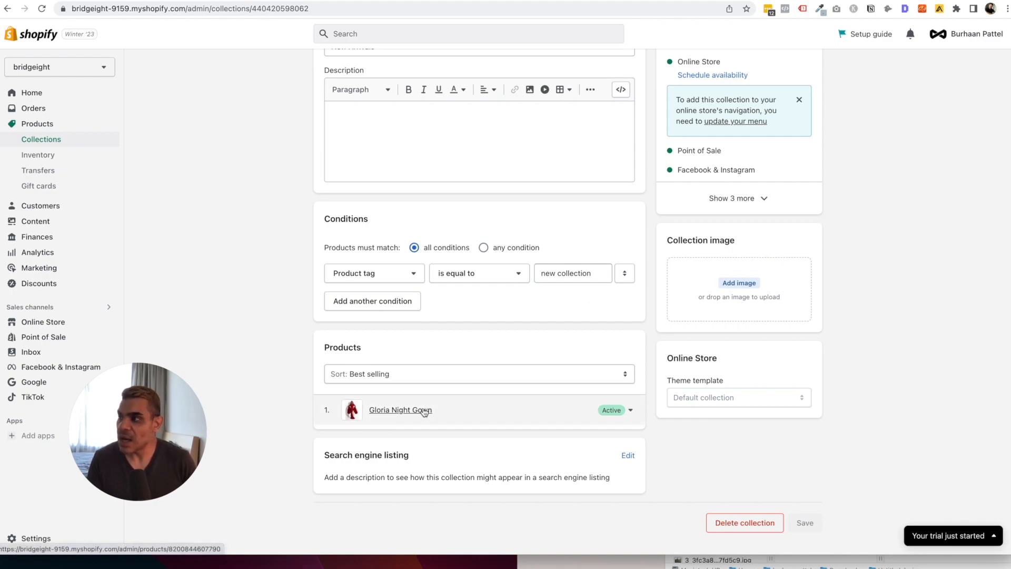
{"action": "scroll", "coordinate": [532, 401], "scroll_direction": "up", "scroll_amount": 5}
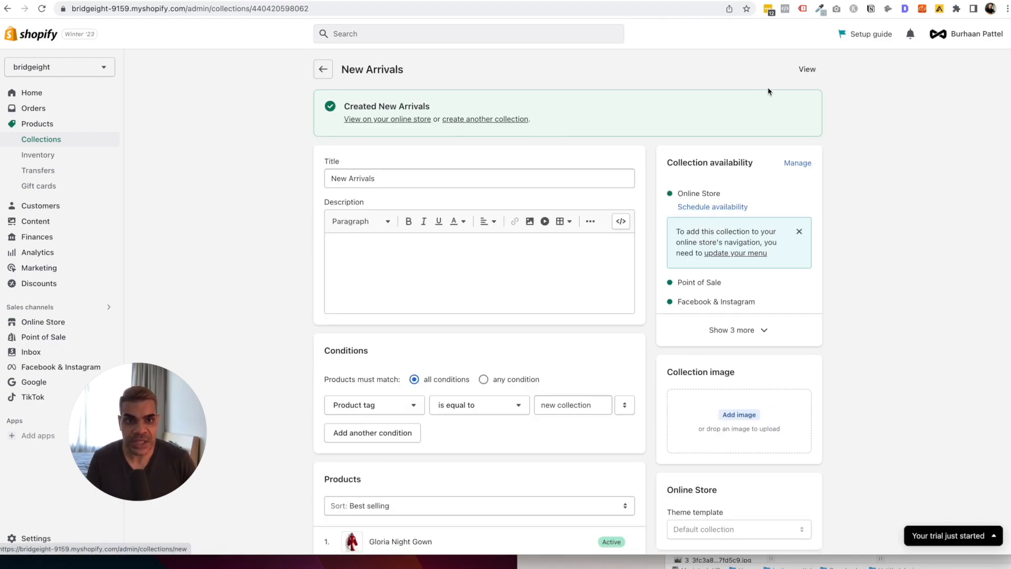
{"action": "left_click", "coordinate": [808, 70]}
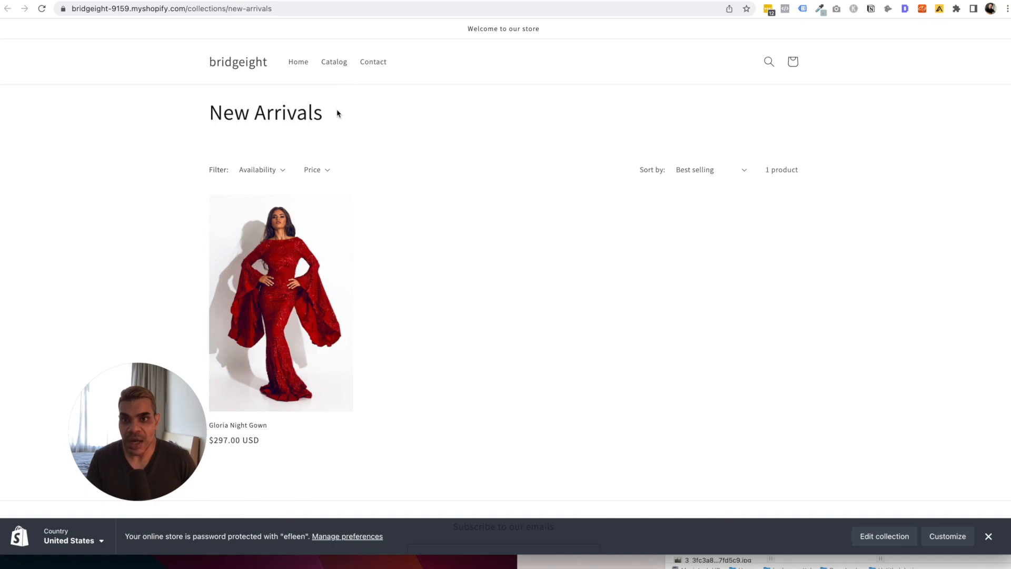
Open the Gloria Night Gown product page from the storefront's New Arrivals collection.
{"action": "left_click", "coordinate": [318, 116]}
{"action": "left_click_drag", "start_coordinate": [317, 115], "coordinate": [250, 114]}
{"action": "scroll", "coordinate": [368, 196], "scroll_direction": "down", "scroll_amount": 1}
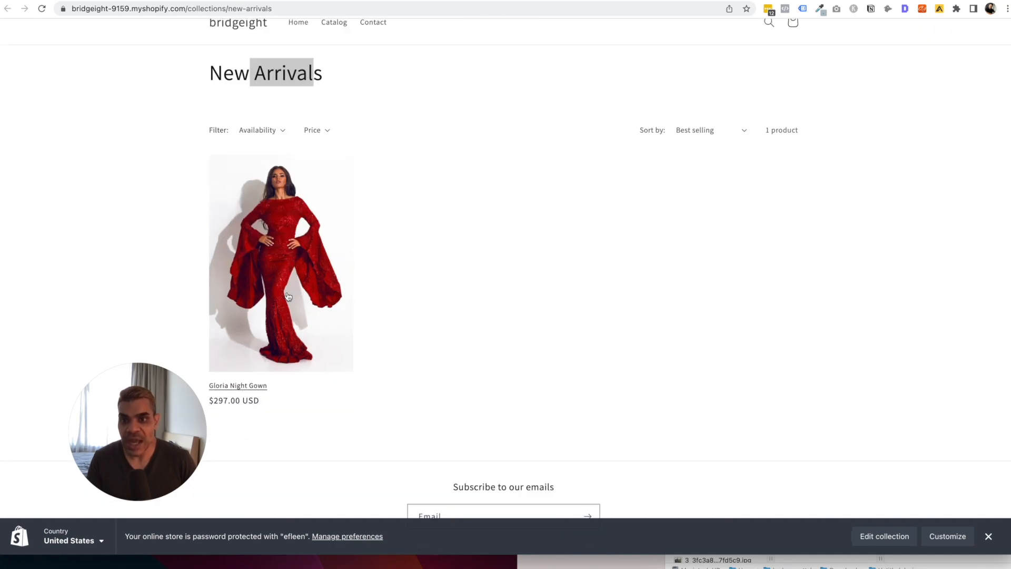
{"action": "left_click_drag", "start_coordinate": [188, 401], "coordinate": [149, 395]}
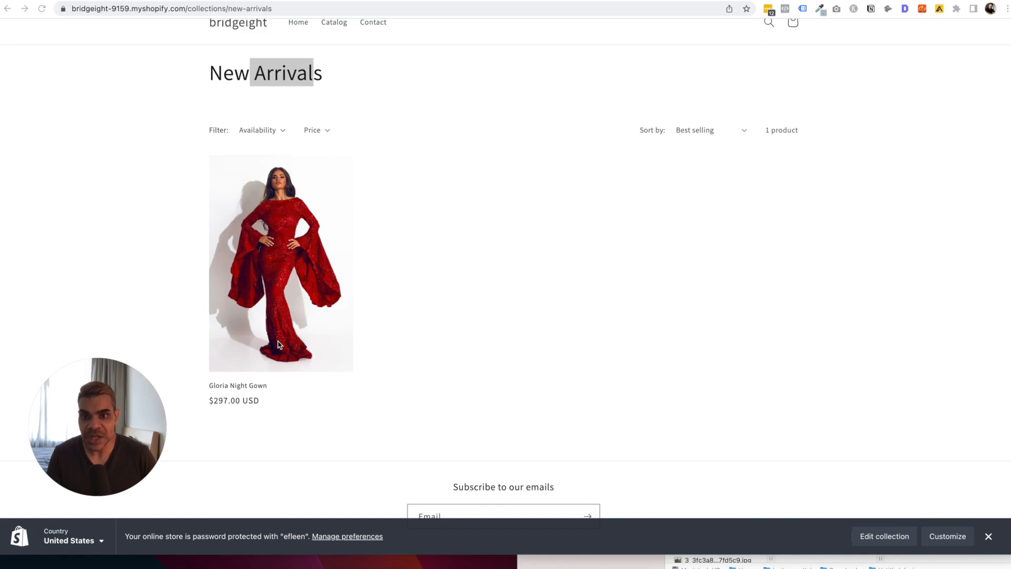
{"action": "left_click", "coordinate": [290, 290]}
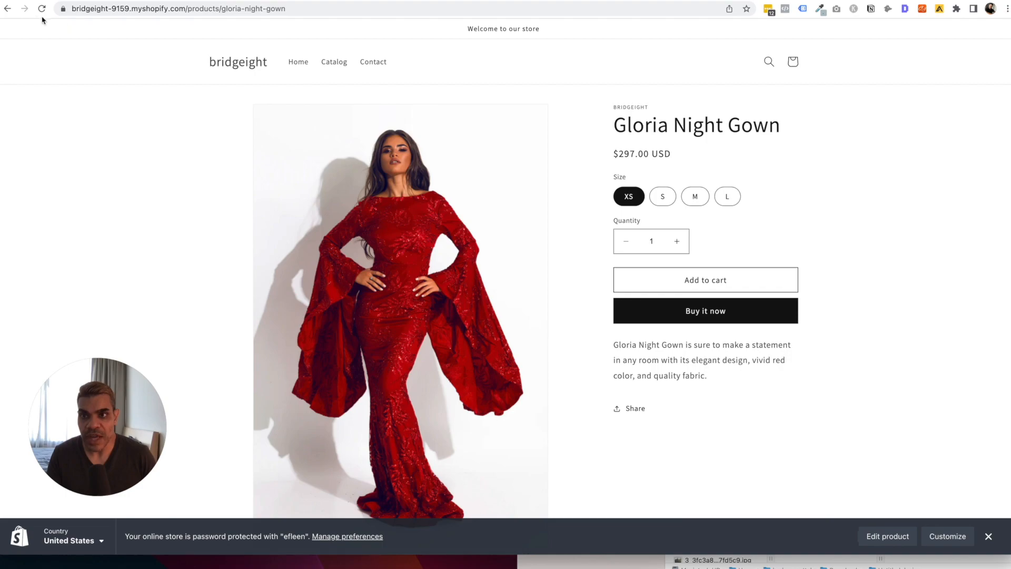
Return to the New Arrivals collection in the Shopify admin, with Gloria Night Gown listed as Active.
{"action": "left_click", "coordinate": [8, 10]}
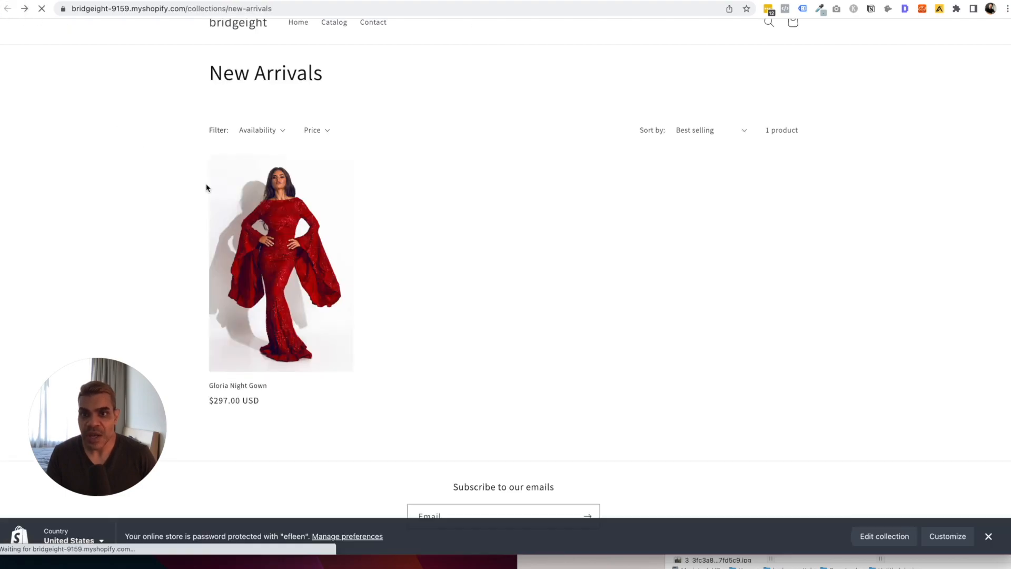
{"action": "left_click", "coordinate": [248, 1]}
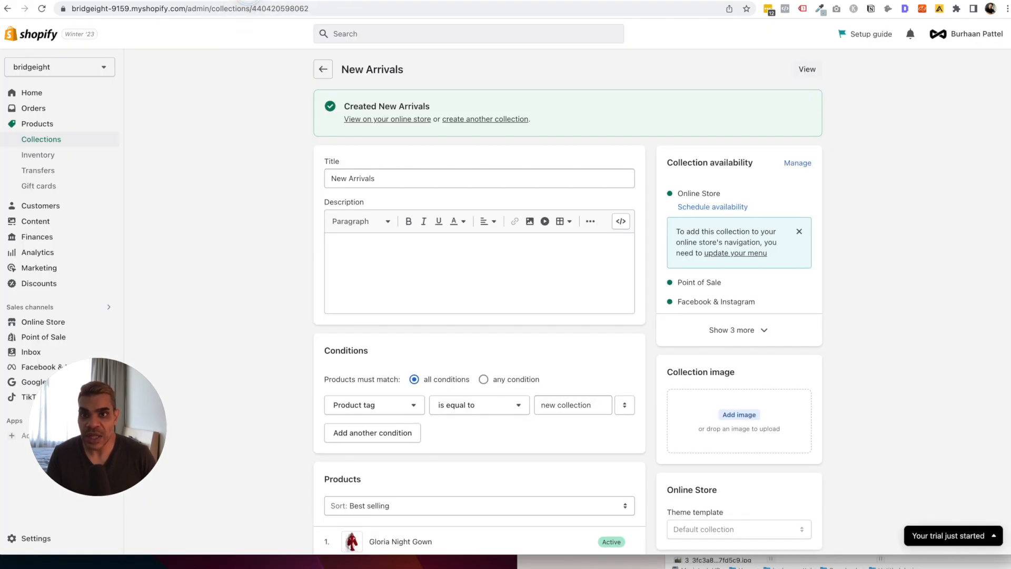
{"action": "scroll", "coordinate": [528, 299], "scroll_direction": "down", "scroll_amount": 1}
{"action": "scroll", "coordinate": [528, 298], "scroll_direction": "up", "scroll_amount": 2}
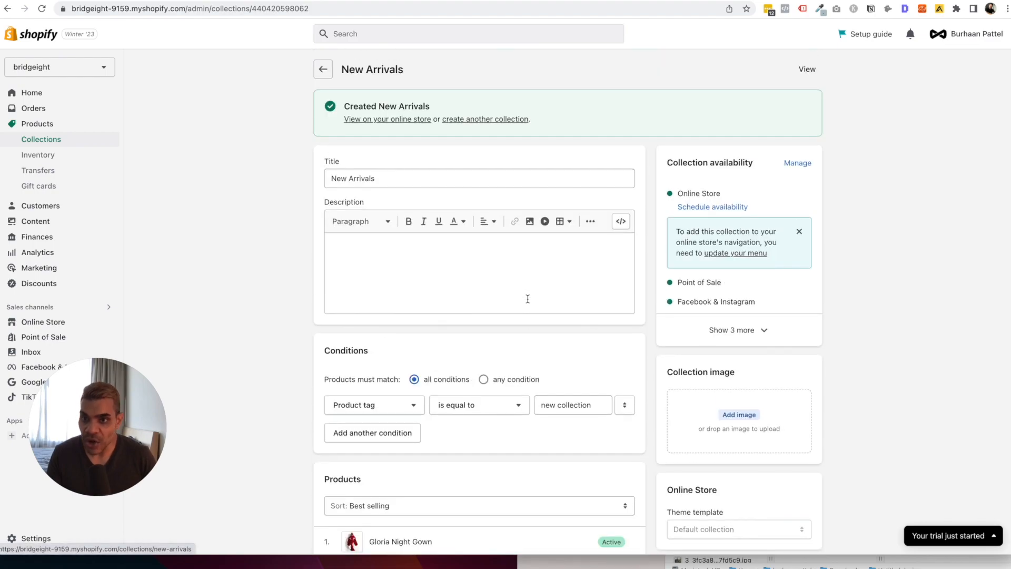
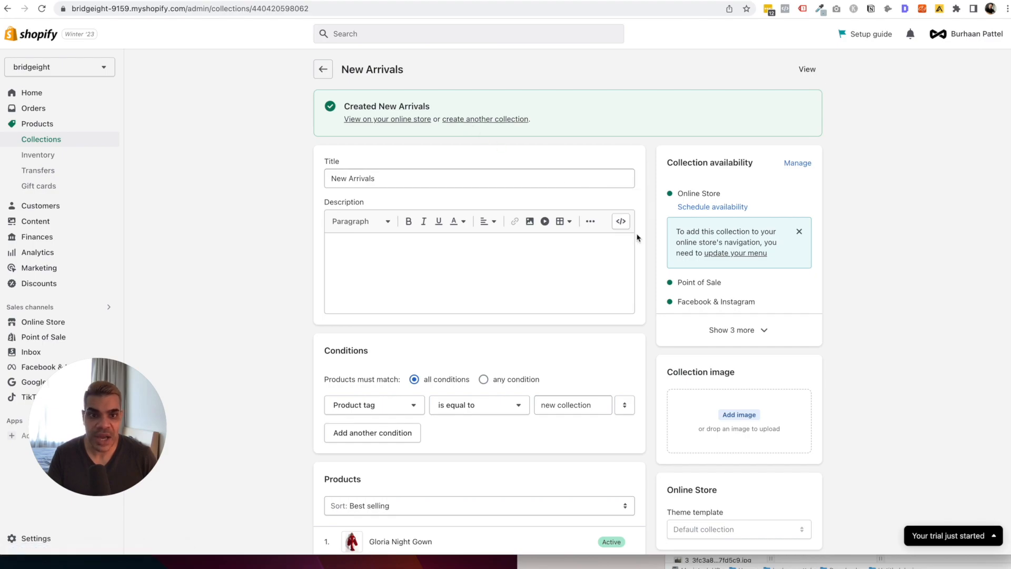
Review the New Arrivals collection's sales channels without changing them, then show the remaining channels.
{"action": "left_click", "coordinate": [798, 162]}
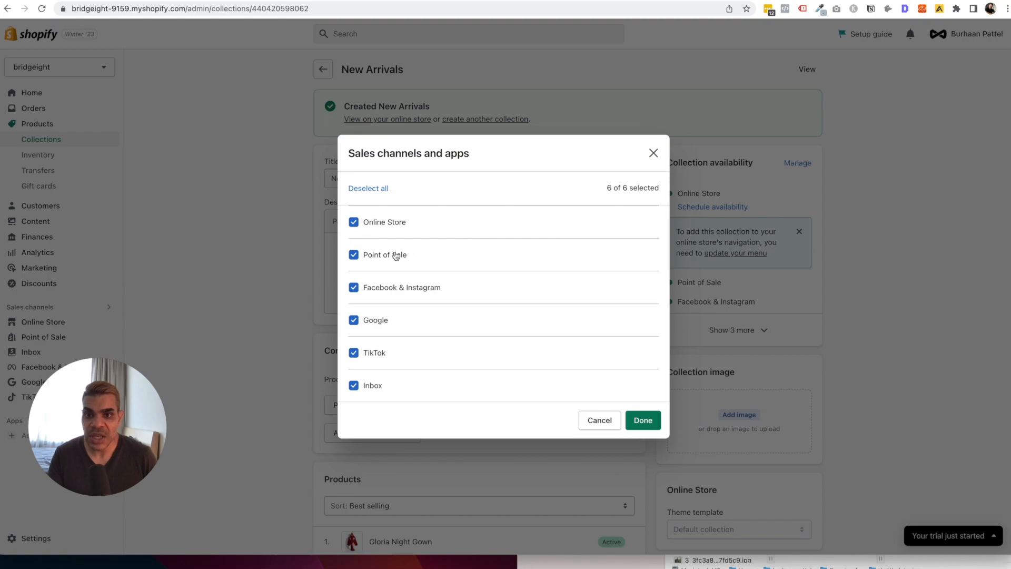
{"action": "left_click", "coordinate": [603, 424]}
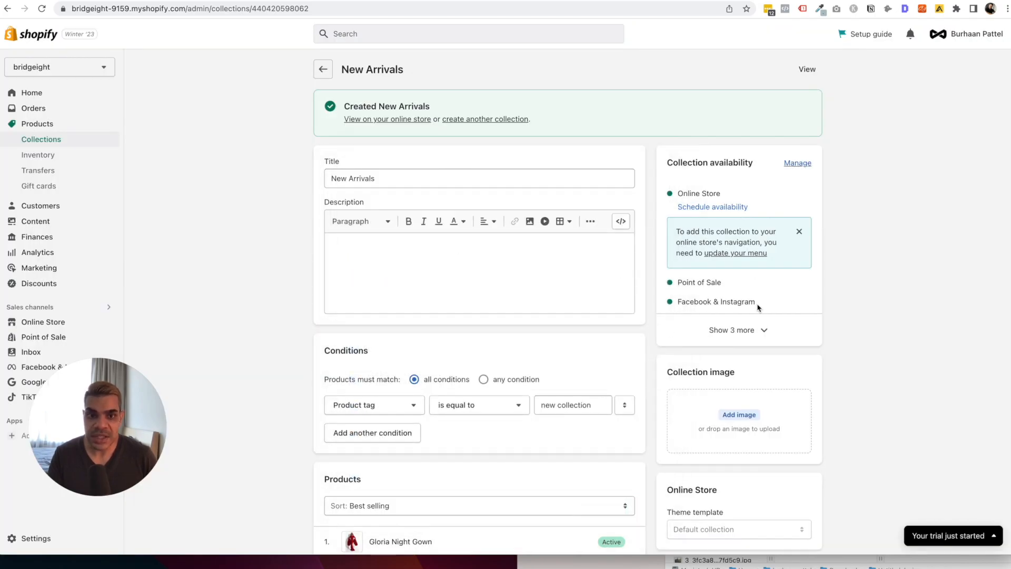
{"action": "left_click", "coordinate": [748, 331]}
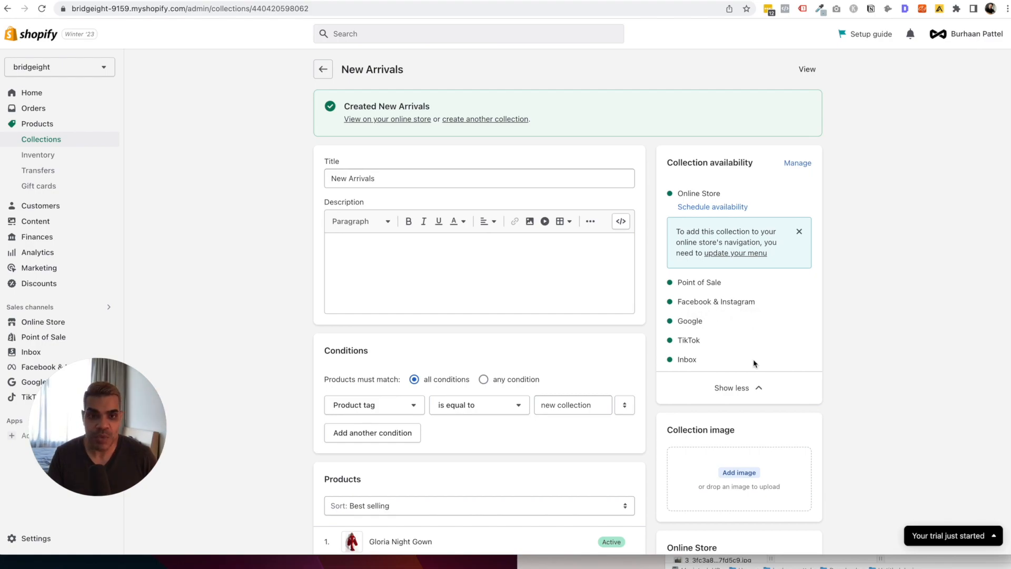
{"action": "scroll", "coordinate": [754, 361], "scroll_direction": "down", "scroll_amount": 3}
Cancel adding a collection image, then return to the Collections list.
{"action": "left_click", "coordinate": [745, 323]}
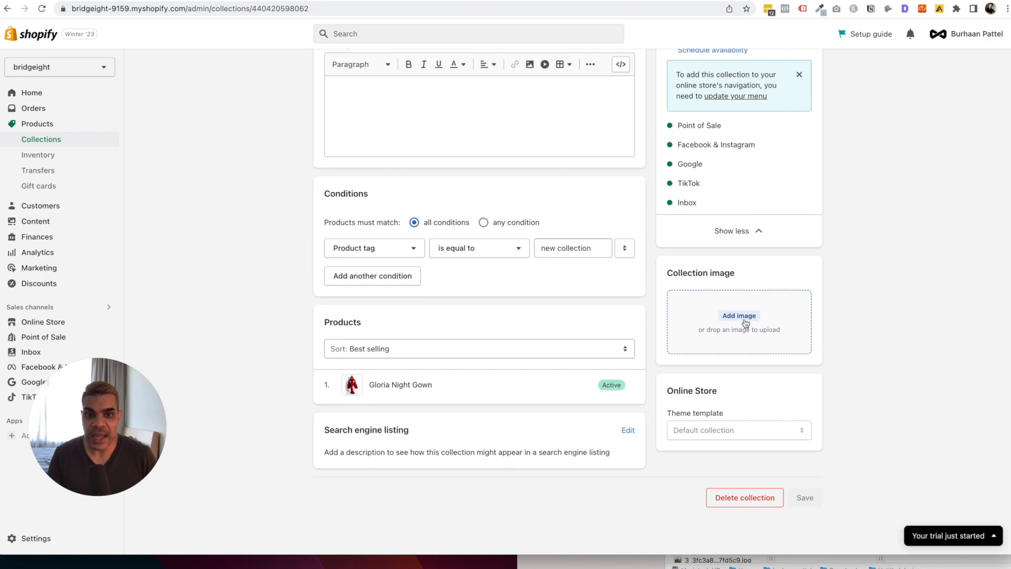
{"action": "key", "text": "Escape"}
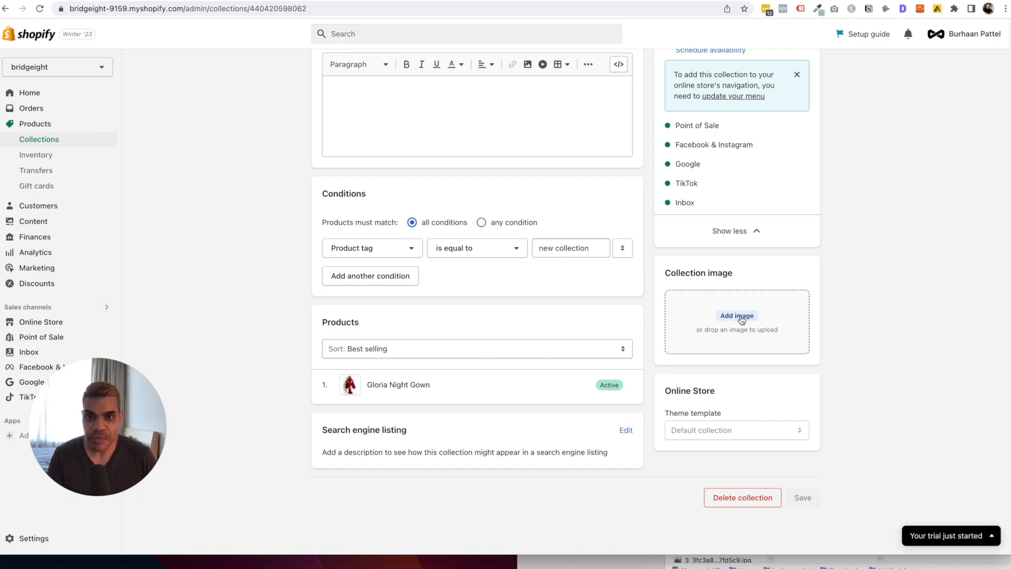
{"action": "scroll", "coordinate": [742, 320], "scroll_direction": "up", "scroll_amount": 5}
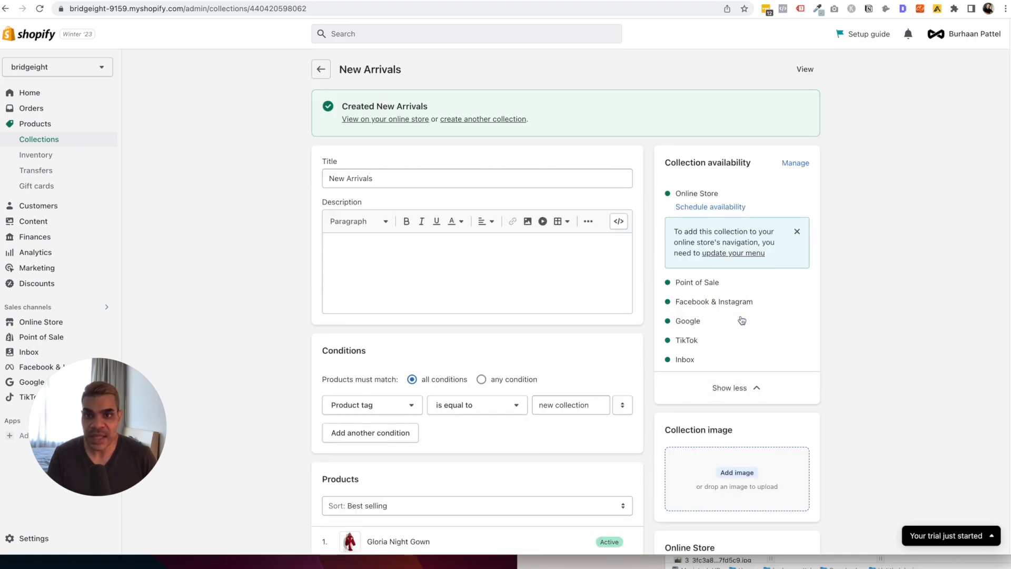
{"action": "left_click", "coordinate": [42, 141]}
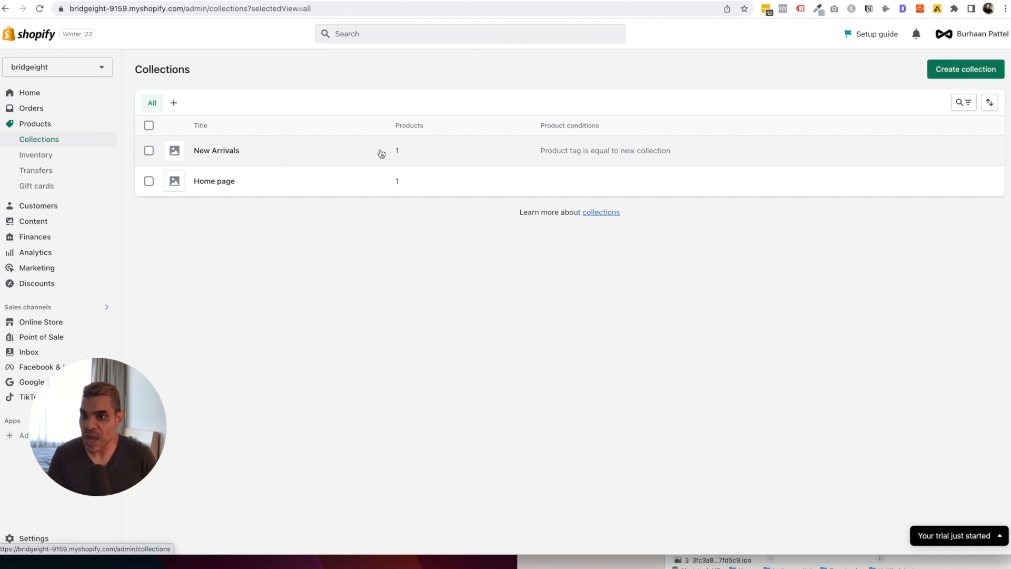
Open Products > Inventory to see Gloria Night Gown stock for each size.
{"action": "left_click", "coordinate": [27, 157]}
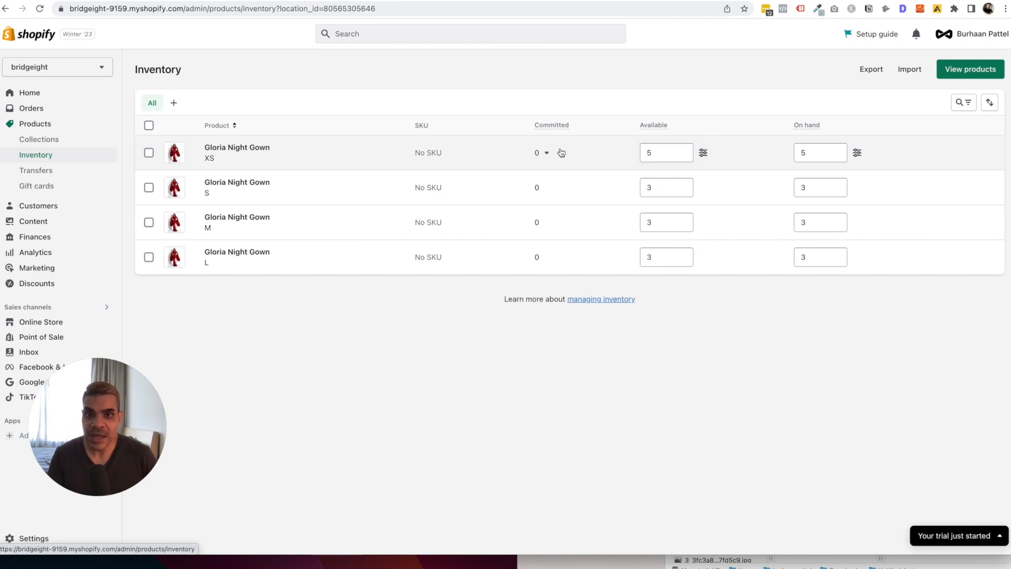
{"action": "left_click", "coordinate": [542, 153]}
{"action": "left_click", "coordinate": [540, 154]}
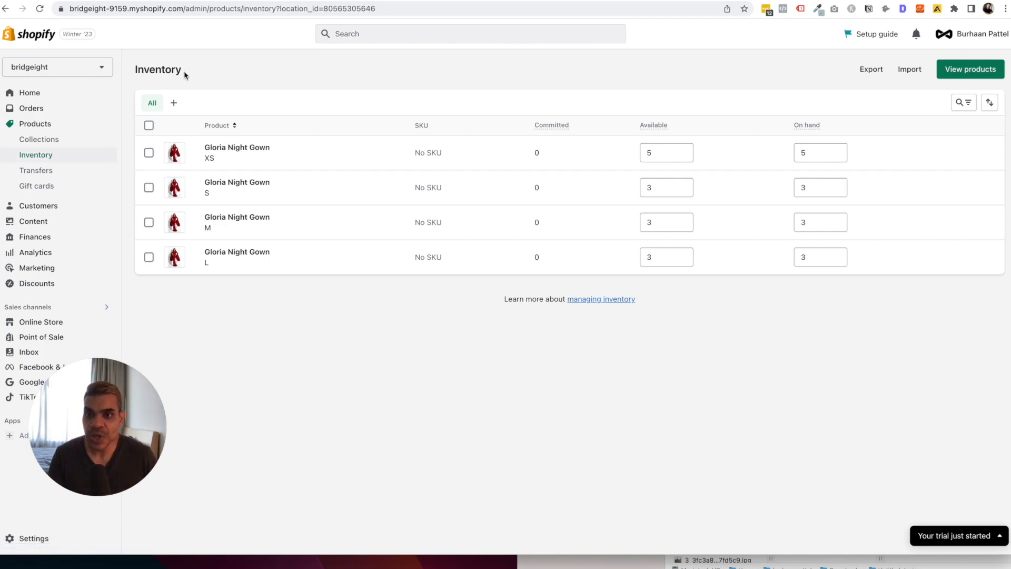
{"action": "left_click", "coordinate": [52, 94]}
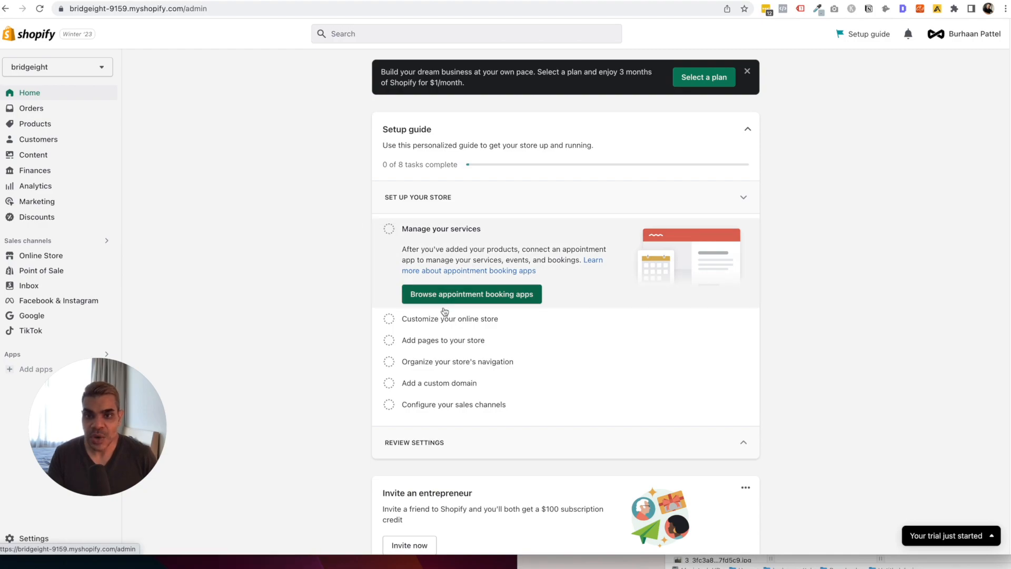
Reach the Online Store themes page from the setup guide and look over the current Dawn theme.
{"action": "left_click", "coordinate": [441, 322]}
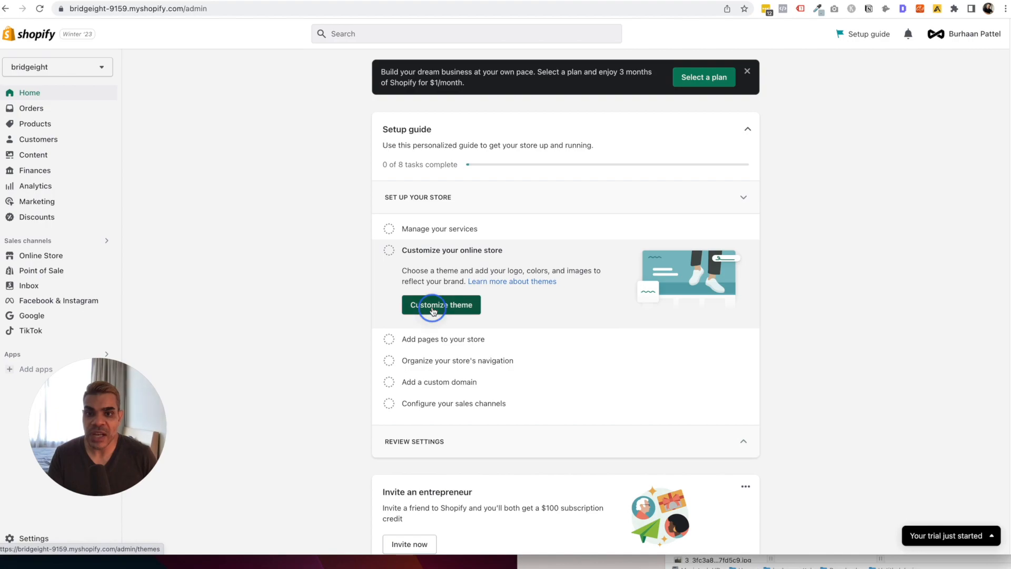
{"action": "left_click", "coordinate": [433, 310]}
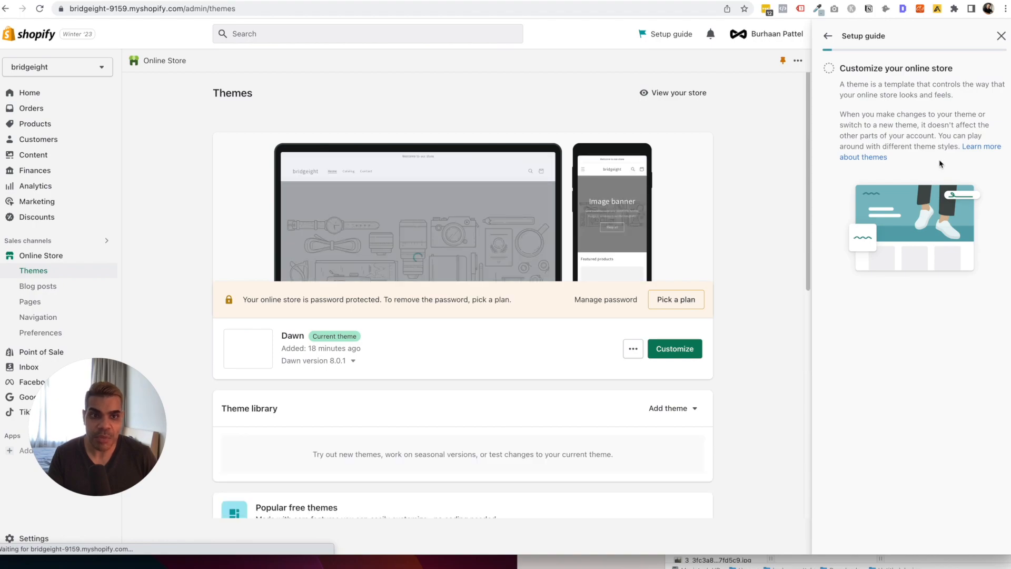
{"action": "left_click", "coordinate": [1002, 37]}
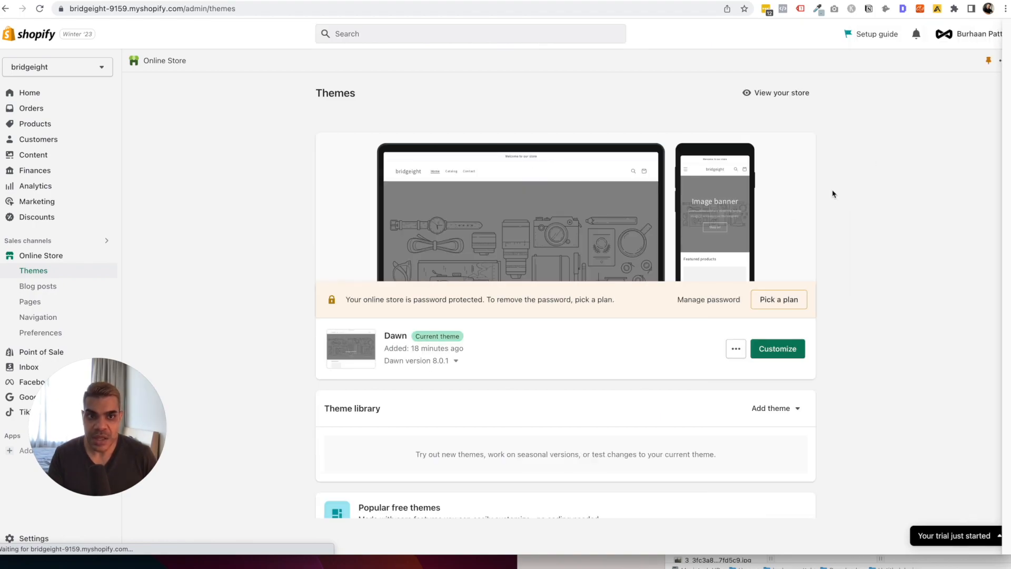
{"action": "double_click", "coordinate": [397, 335]}
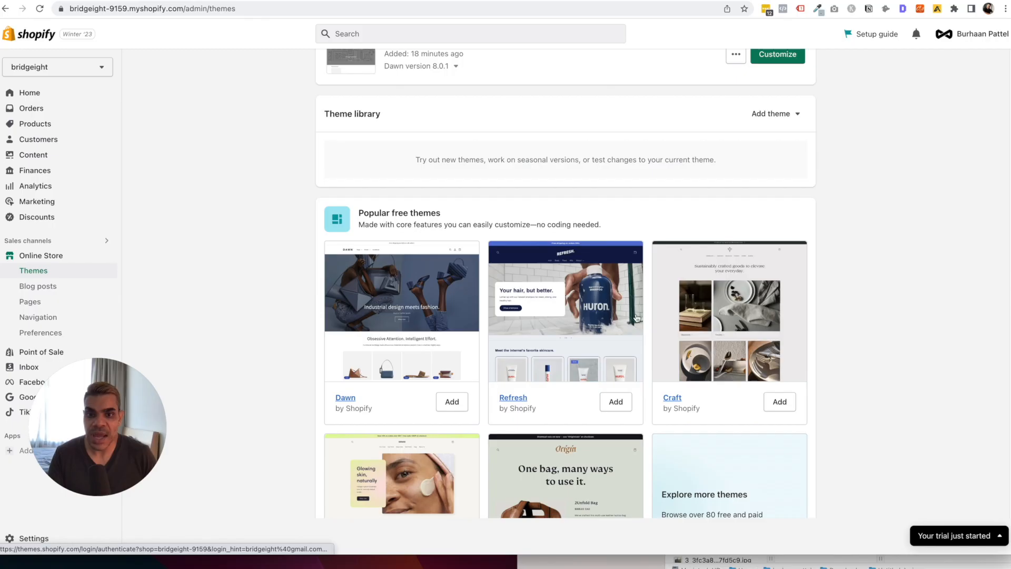
{"action": "scroll", "coordinate": [686, 316], "scroll_direction": "down", "scroll_amount": 2}
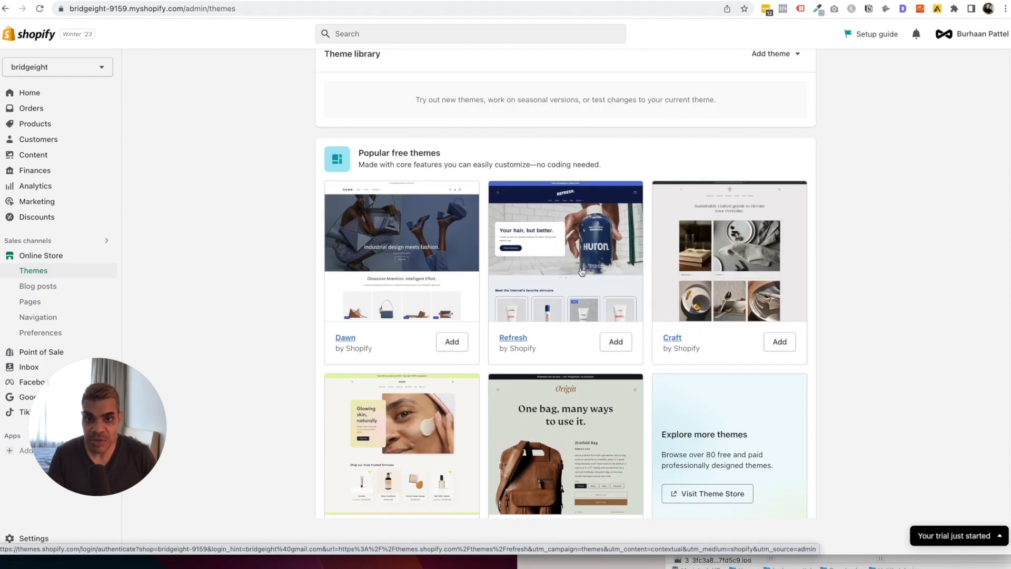
{"action": "scroll", "coordinate": [580, 270], "scroll_direction": "down", "scroll_amount": 2}
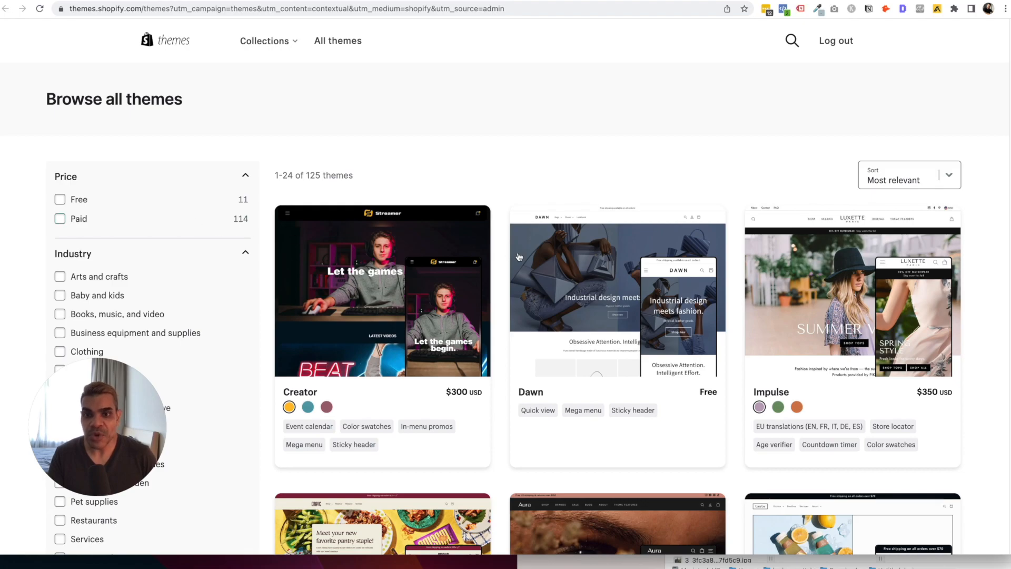
Scroll through Browse all themes, then return to the admin Themes page and open Dawn.
{"action": "scroll", "coordinate": [518, 257], "scroll_direction": "down", "scroll_amount": 9}
{"action": "scroll", "coordinate": [523, 257], "scroll_direction": "up", "scroll_amount": 6}
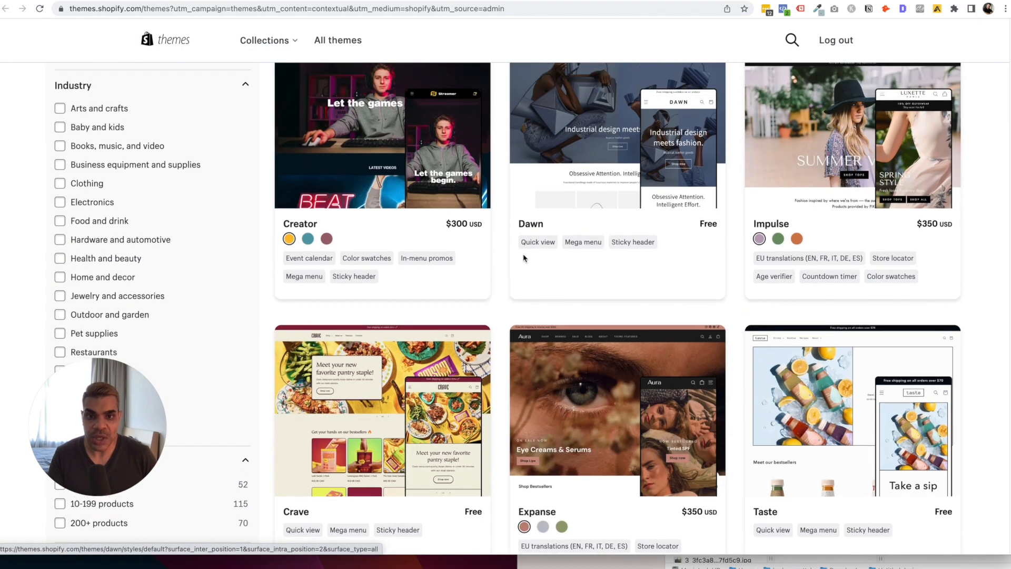
{"action": "scroll", "coordinate": [523, 257], "scroll_direction": "up", "scroll_amount": 3}
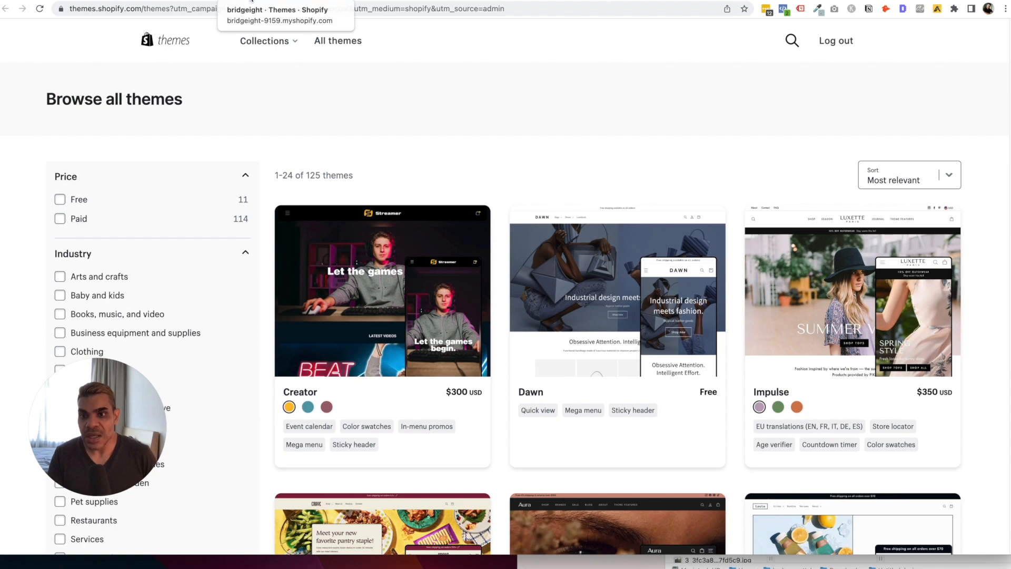
{"action": "scroll", "coordinate": [463, 245], "scroll_direction": "down", "scroll_amount": 4}
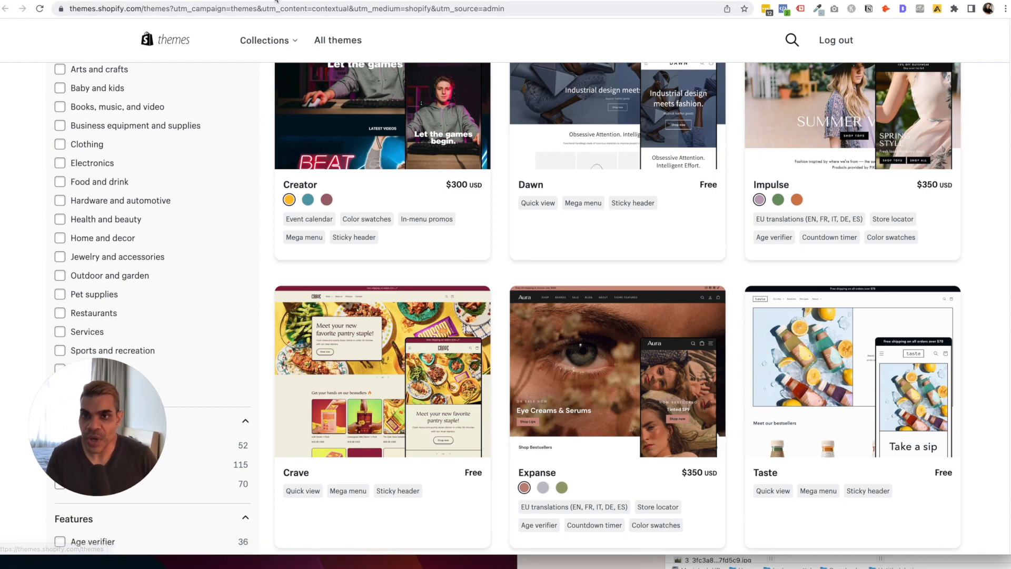
{"action": "left_click", "coordinate": [255, 1]}
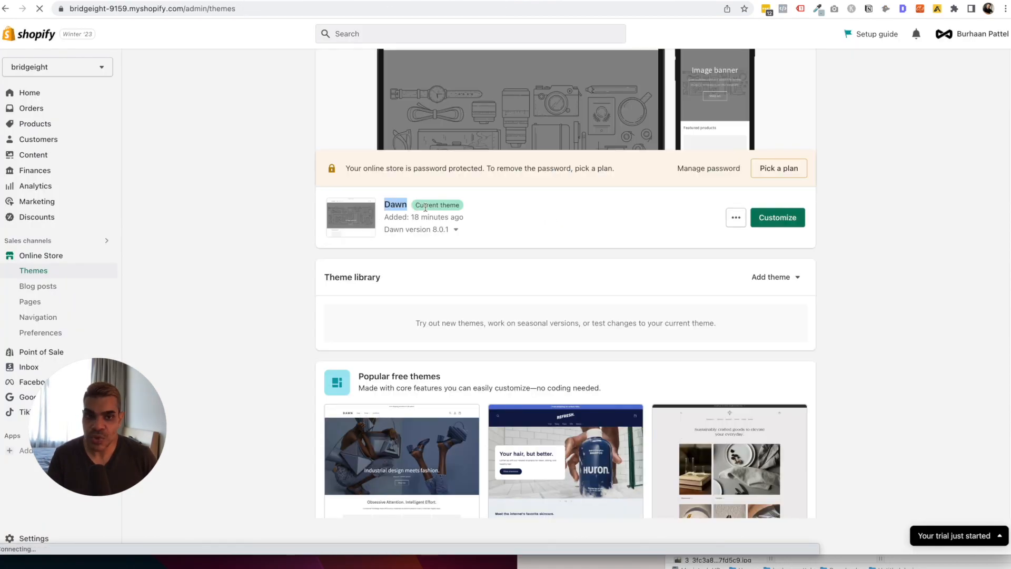
{"action": "left_click", "coordinate": [775, 219]}
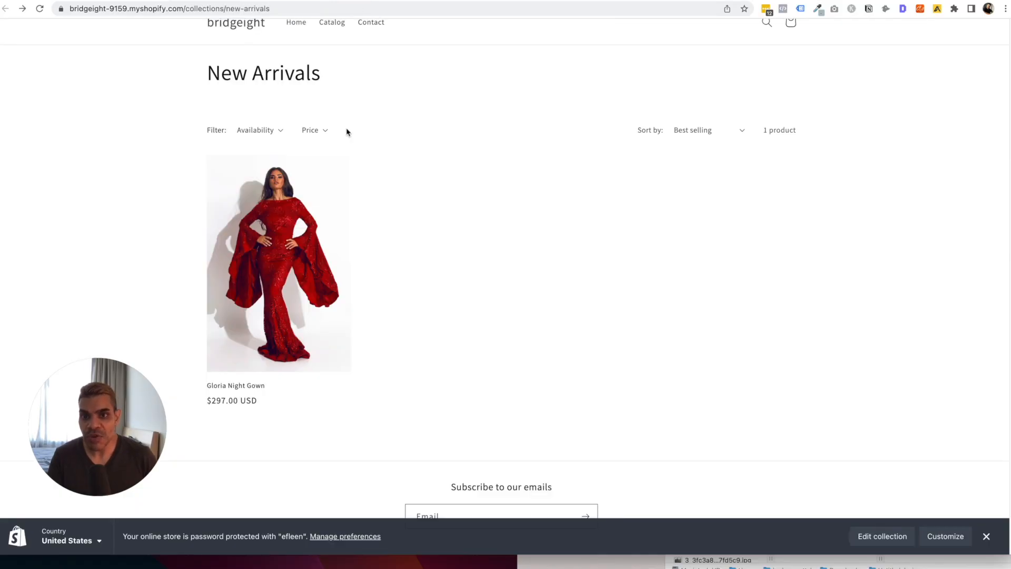
Preview the storefront home page's Welcome to our store banner and Featured products, then return to the Dawn editor.
{"action": "scroll", "coordinate": [316, 116], "scroll_direction": "up", "scroll_amount": 2}
{"action": "left_click", "coordinate": [248, 65]}
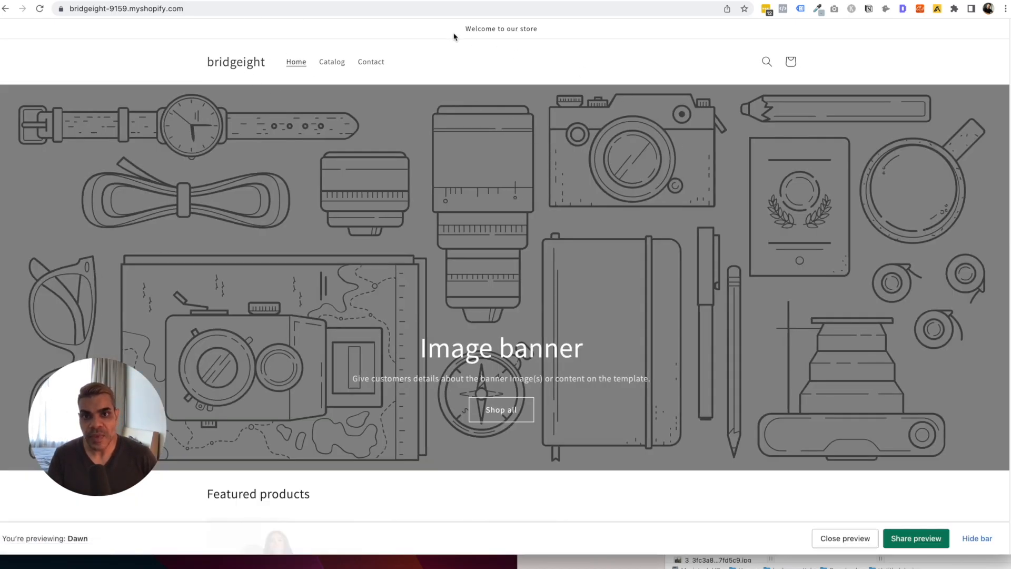
{"action": "left_click_drag", "start_coordinate": [459, 31], "coordinate": [575, 72]}
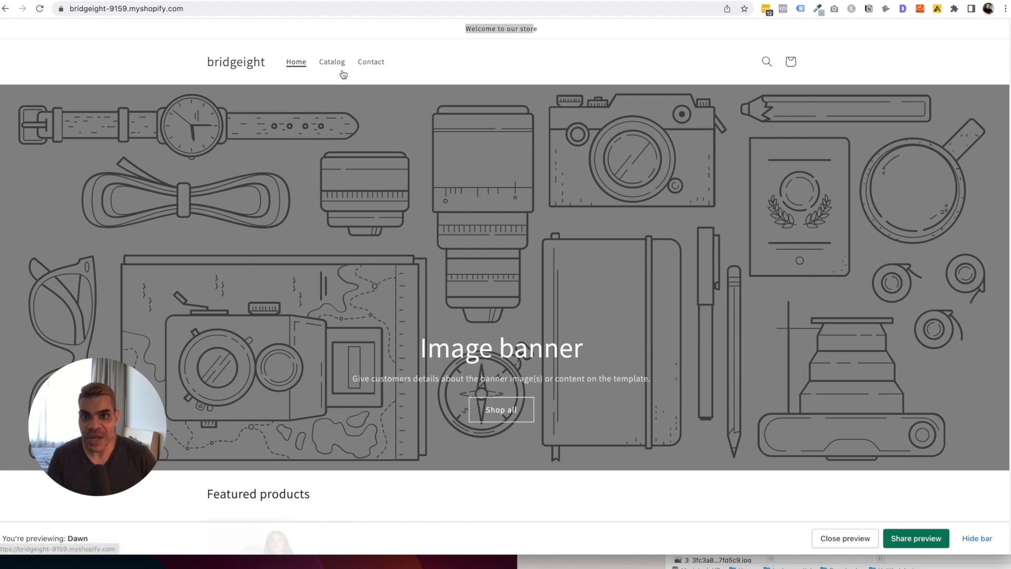
{"action": "scroll", "coordinate": [605, 139], "scroll_direction": "down", "scroll_amount": 1}
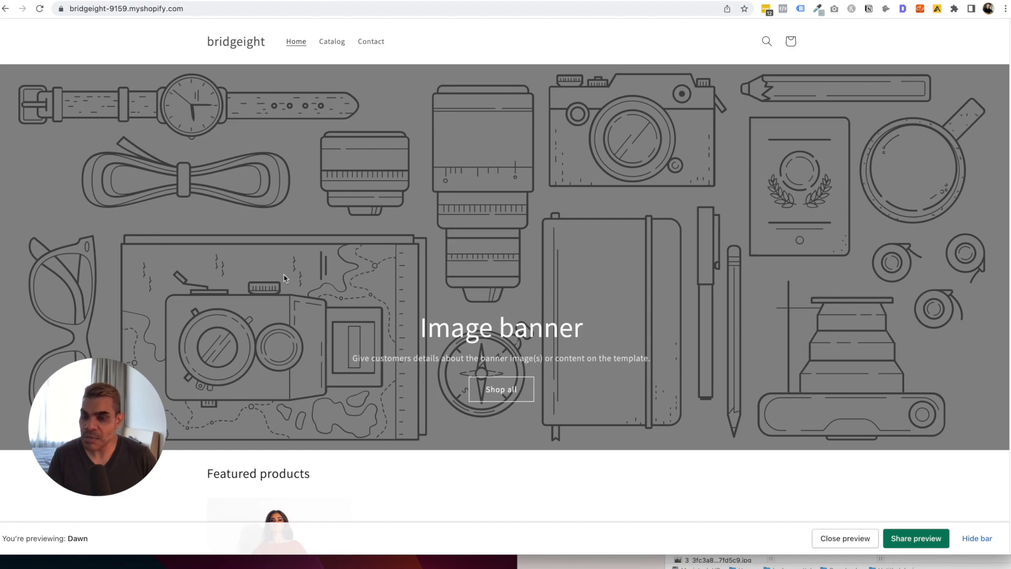
{"action": "scroll", "coordinate": [726, 287], "scroll_direction": "down", "scroll_amount": 8}
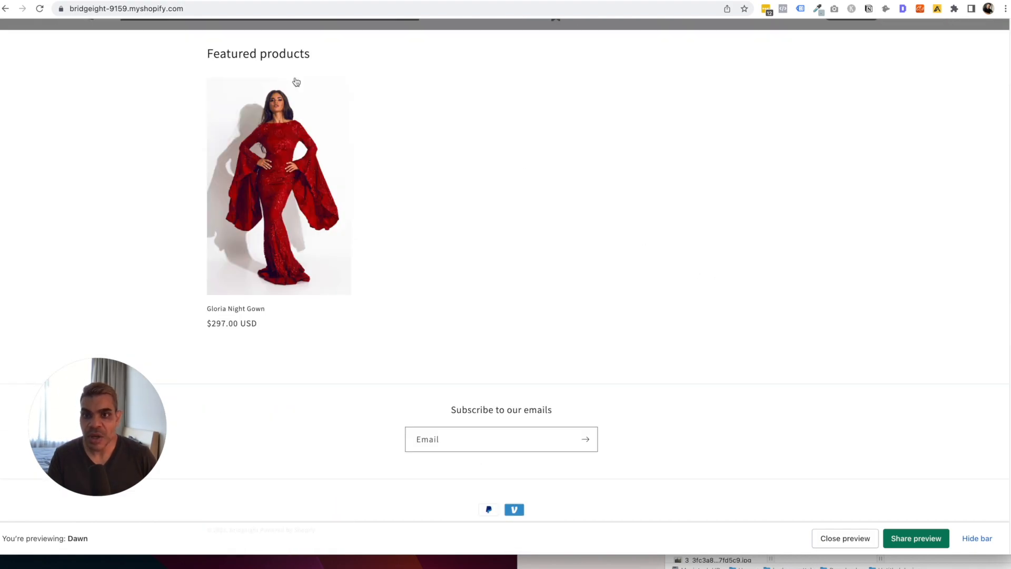
{"action": "left_click_drag", "start_coordinate": [213, 52], "coordinate": [338, 59]}
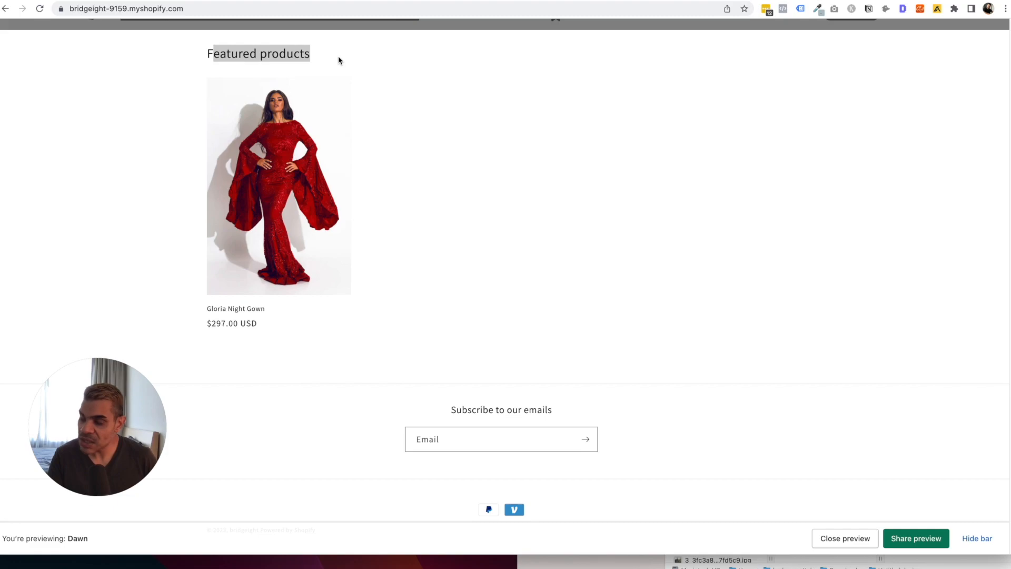
{"action": "left_click", "coordinate": [573, 462]}
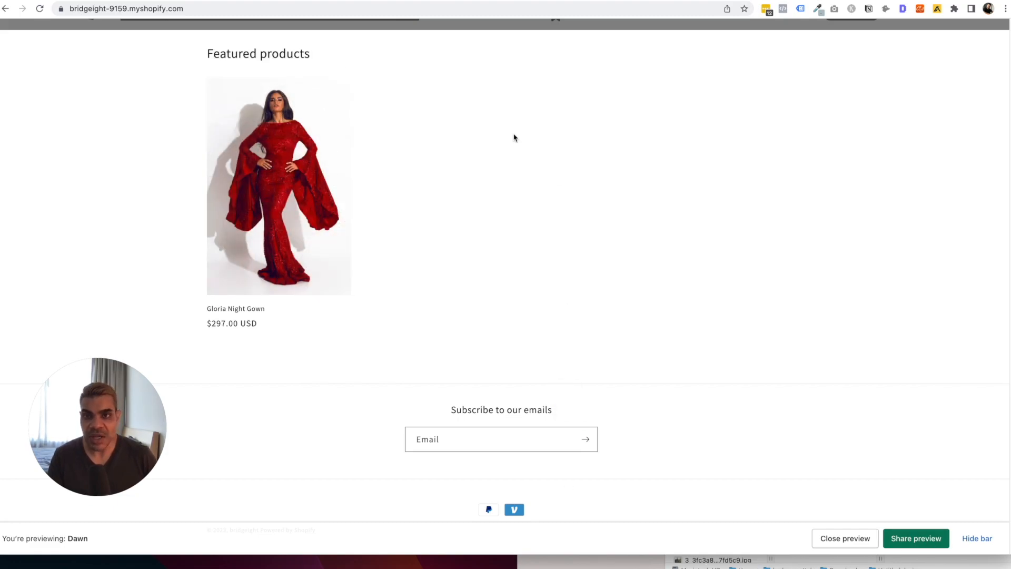
{"action": "left_click", "coordinate": [301, 1]}
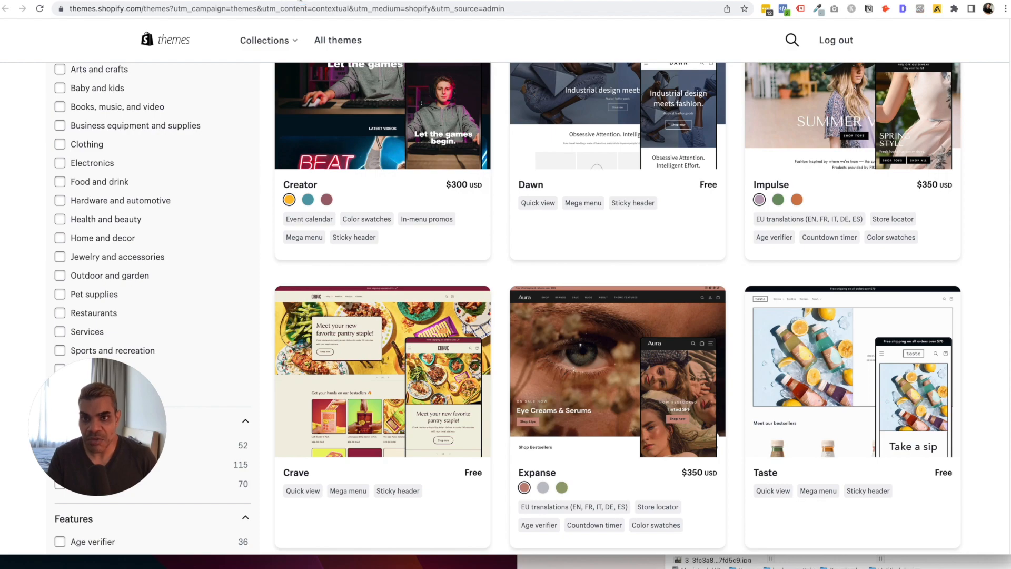
{"action": "left_click", "coordinate": [247, 1]}
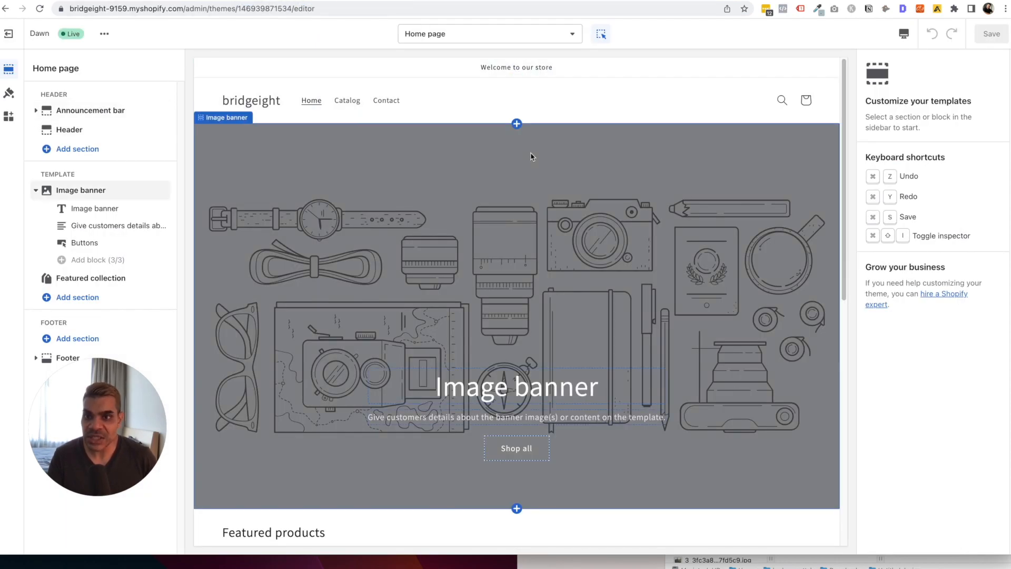
Open the Header section settings in the Dawn home page editor.
{"action": "scroll", "coordinate": [595, 397], "scroll_direction": "down", "scroll_amount": 10}
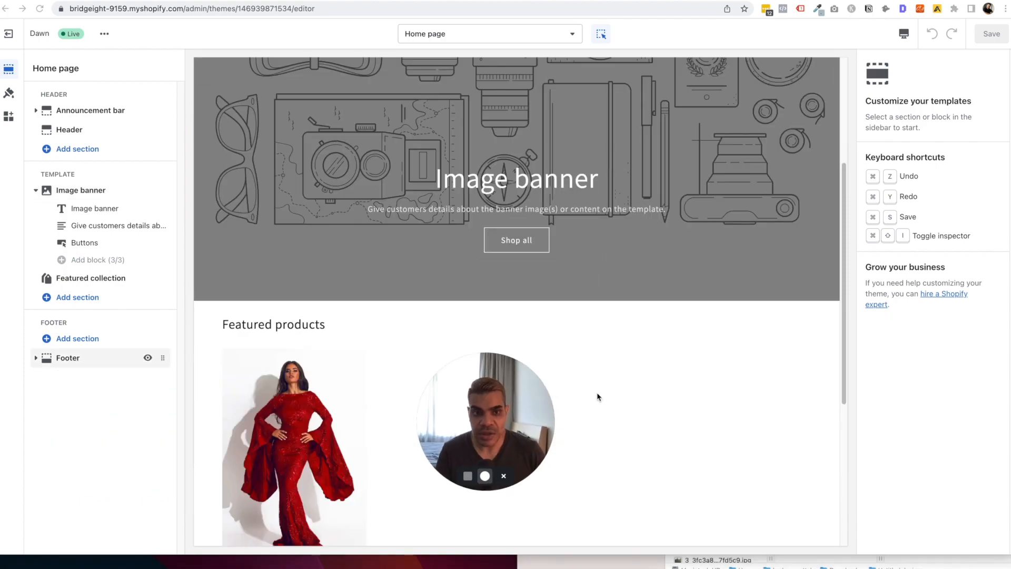
{"action": "scroll", "coordinate": [585, 316], "scroll_direction": "up", "scroll_amount": 10}
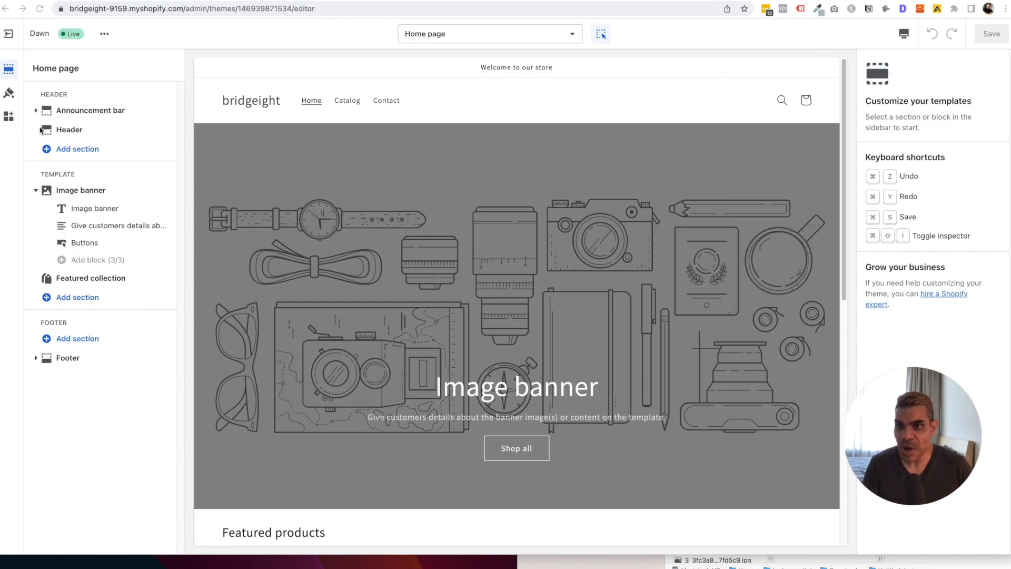
{"action": "left_click", "coordinate": [77, 131]}
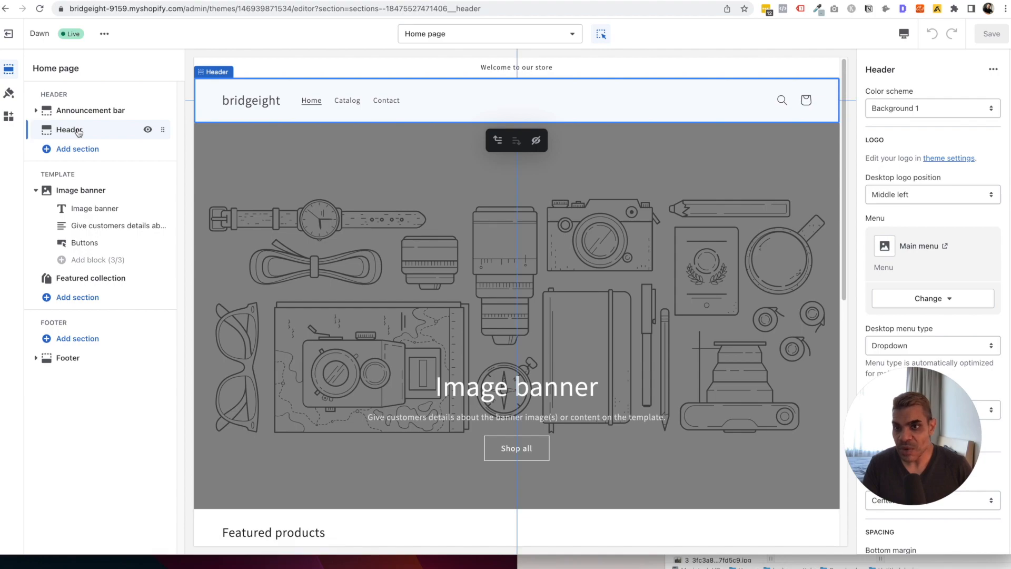
Inspect the Image banner's Heading block, leaving its size at Large.
{"action": "left_click", "coordinate": [74, 192]}
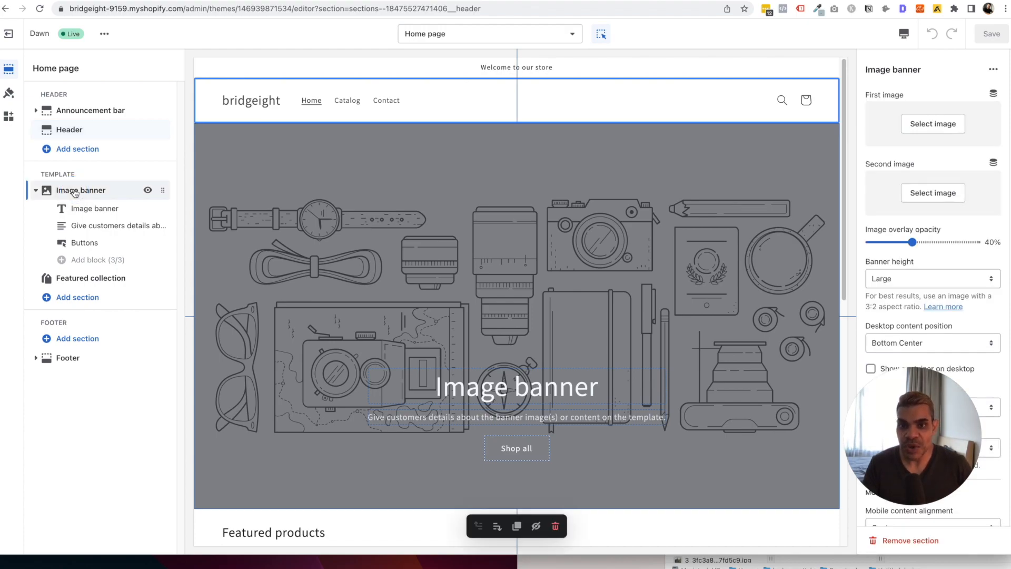
{"action": "scroll", "coordinate": [416, 237], "scroll_direction": "down", "scroll_amount": 1}
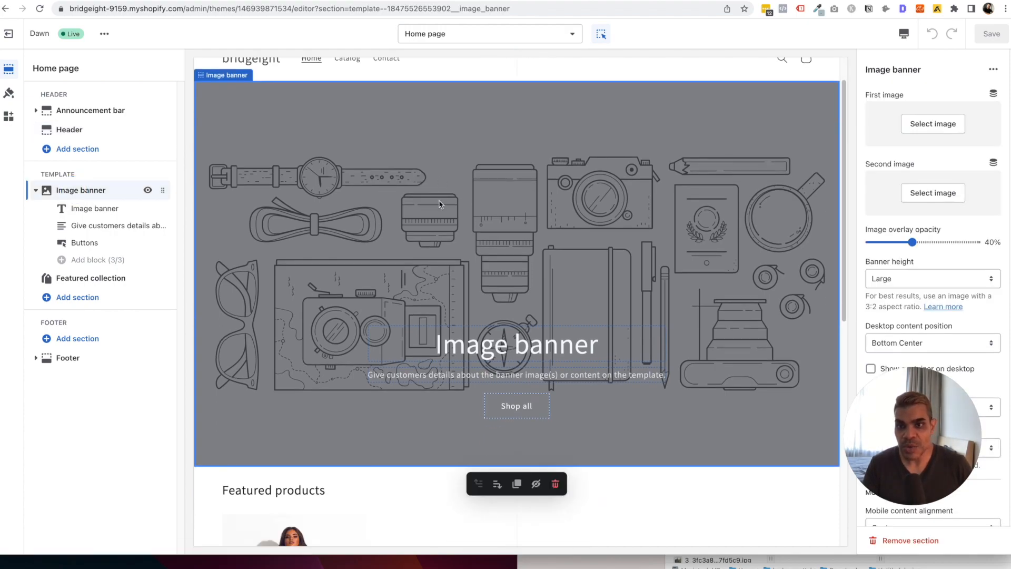
{"action": "left_click", "coordinate": [104, 216]}
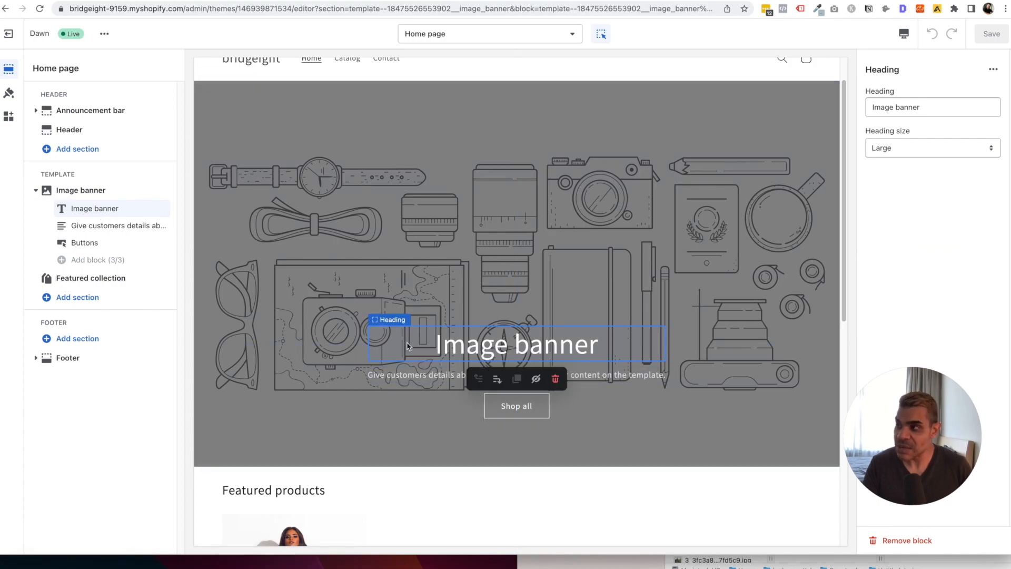
{"action": "triple_click", "coordinate": [466, 349]}
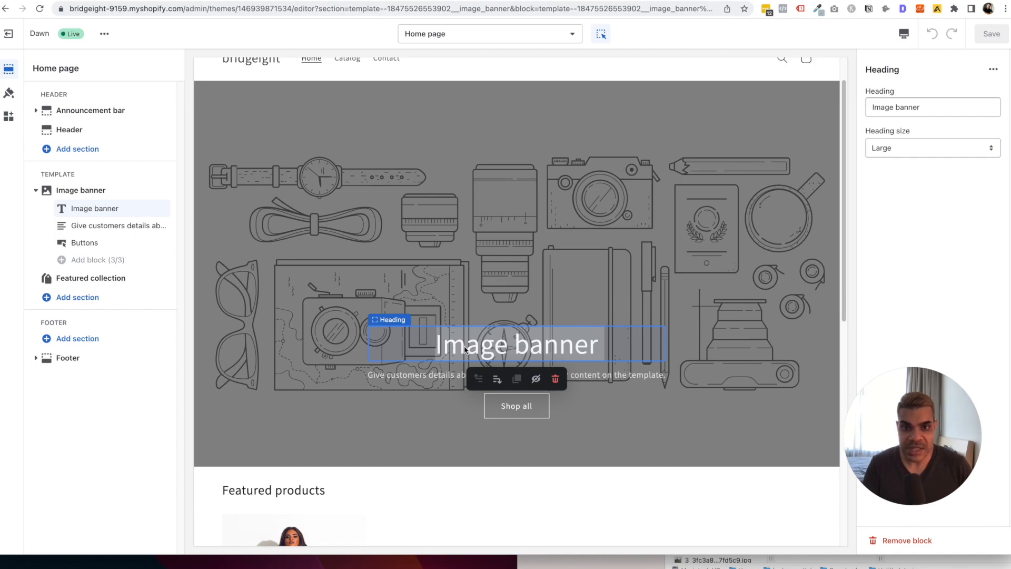
{"action": "triple_click", "coordinate": [930, 98]}
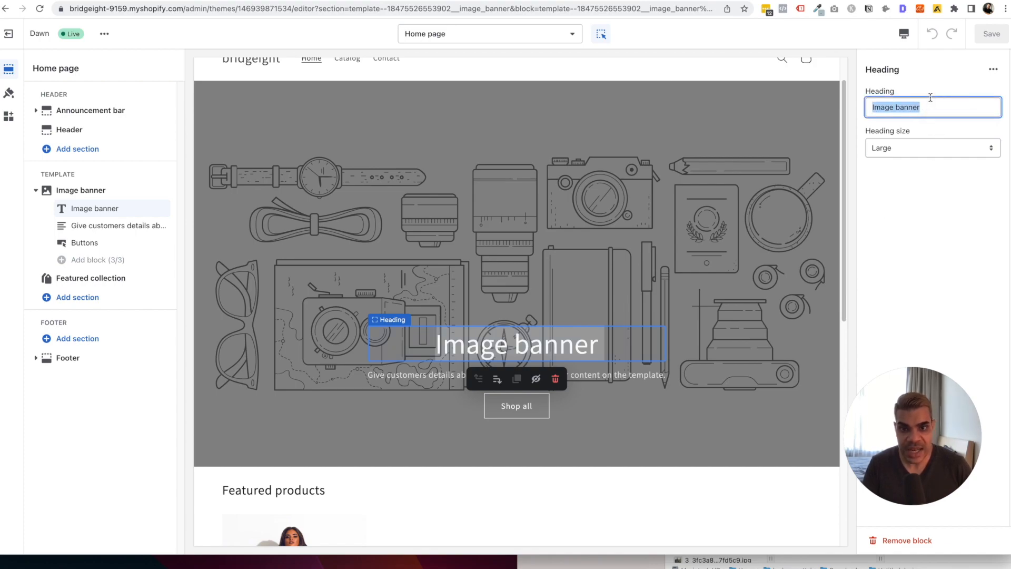
{"action": "left_click", "coordinate": [923, 148]}
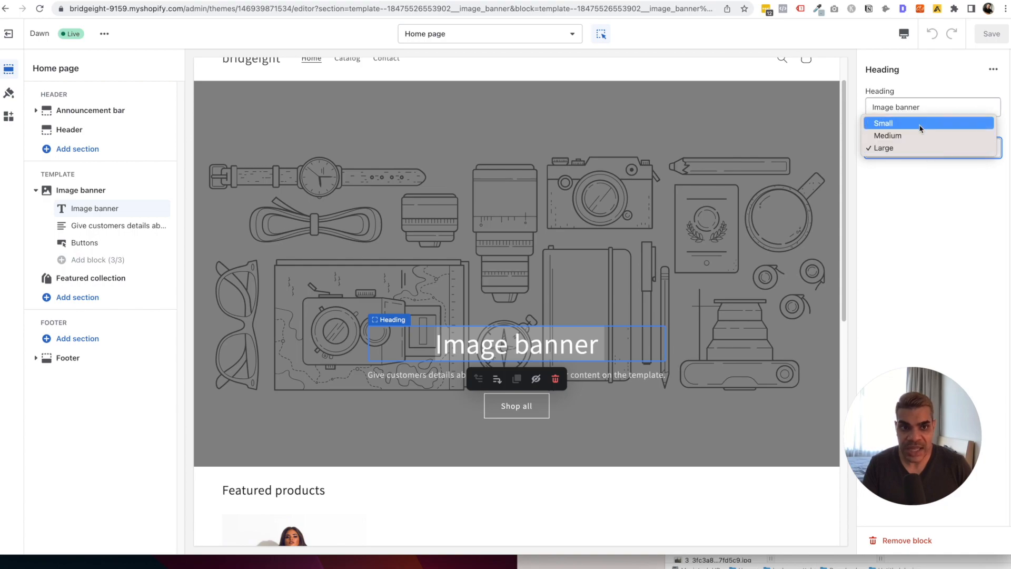
{"action": "left_click", "coordinate": [921, 187]}
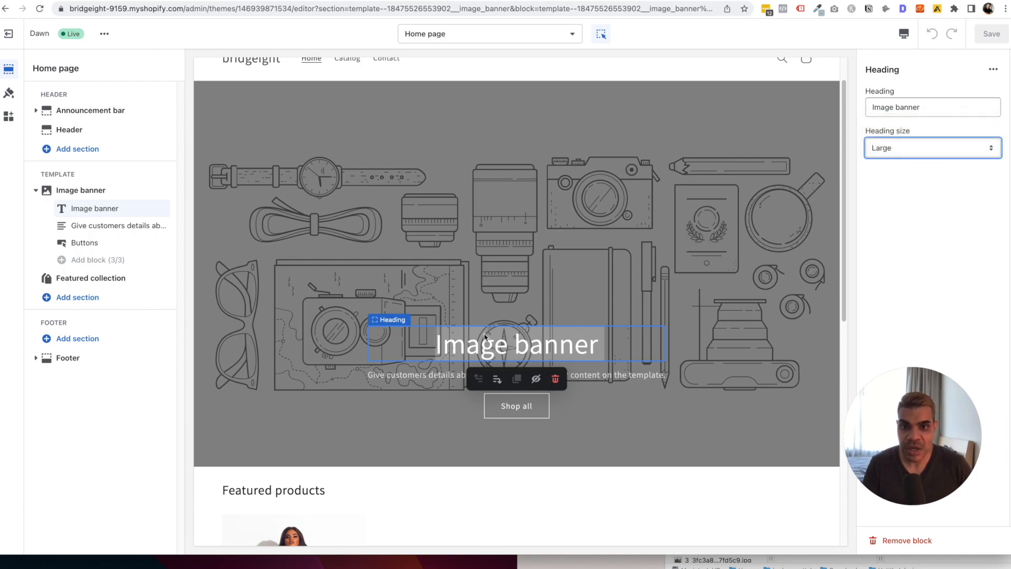
Review the banner's description text, then open the Buttons block showing the Shop all button.
{"action": "left_click", "coordinate": [121, 226]}
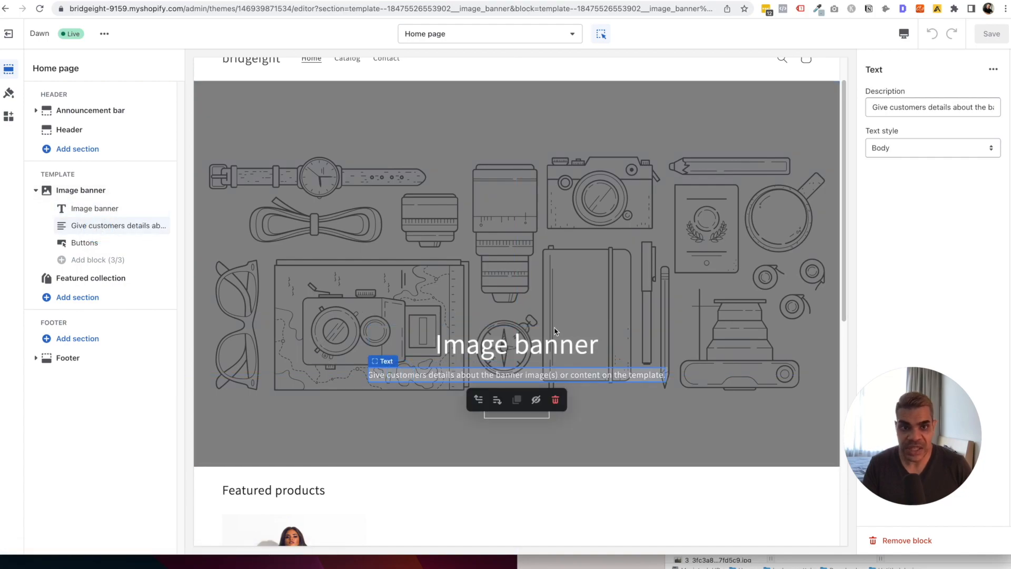
{"action": "triple_click", "coordinate": [902, 106]}
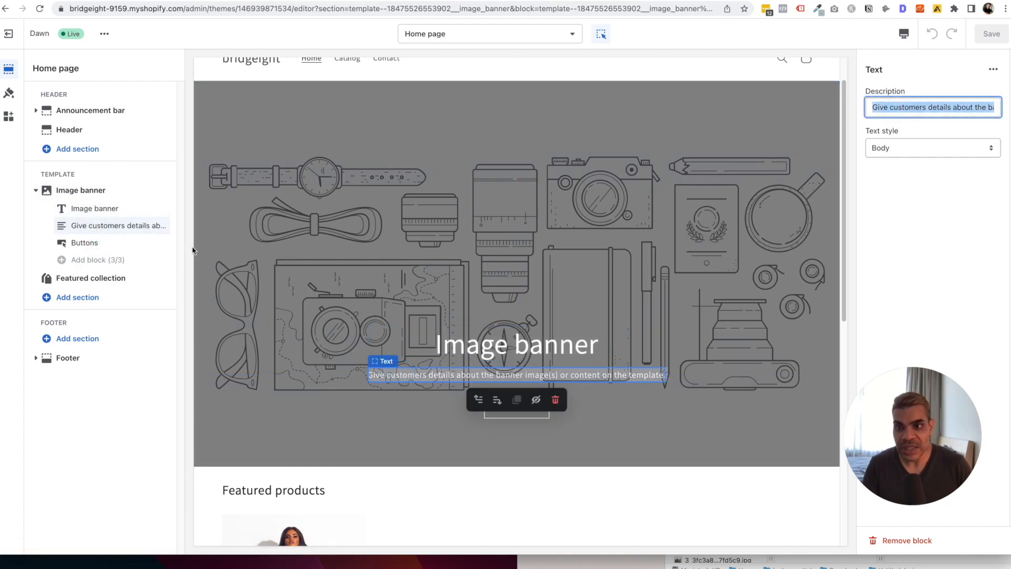
{"action": "left_click", "coordinate": [82, 242]}
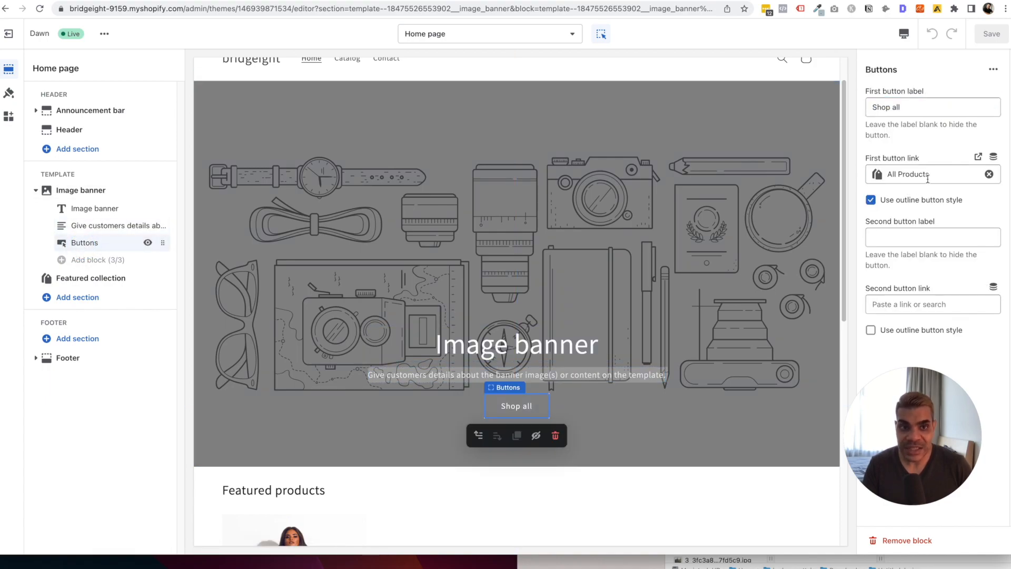
Relink the Shop all button from All Products to the New Arrivals collection.
{"action": "left_click", "coordinate": [989, 174]}
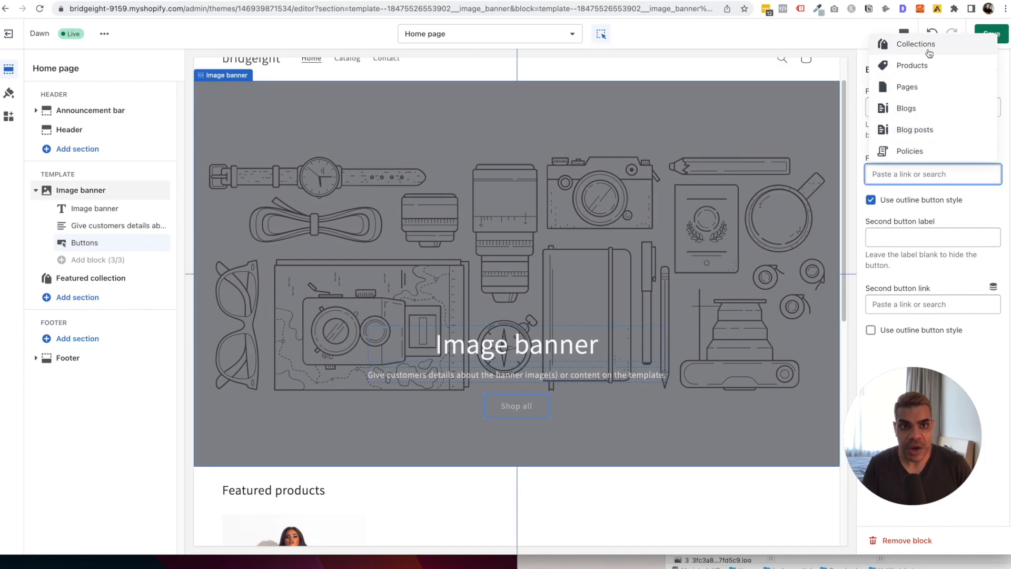
{"action": "left_click", "coordinate": [930, 51]}
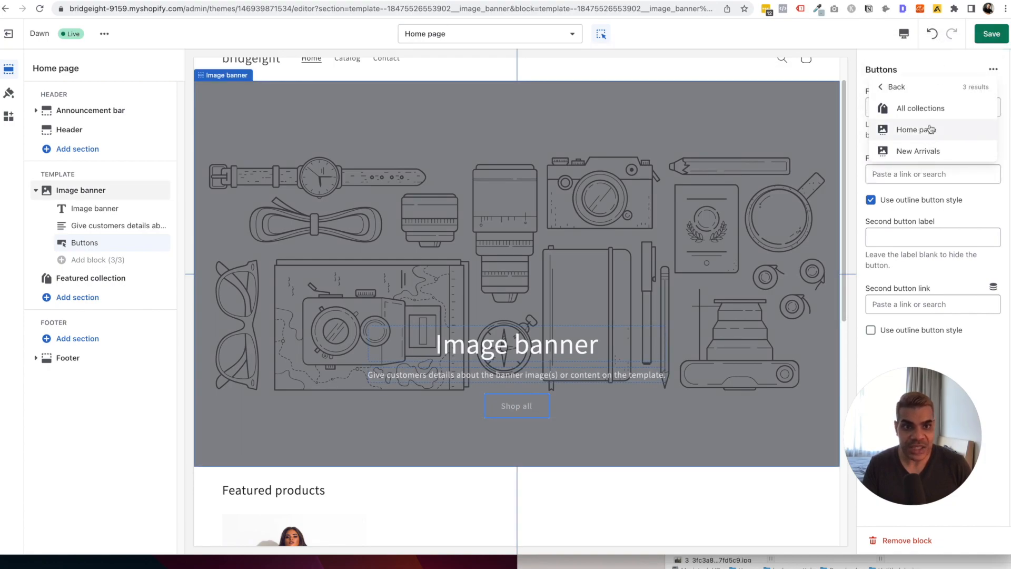
{"action": "left_click", "coordinate": [924, 152]}
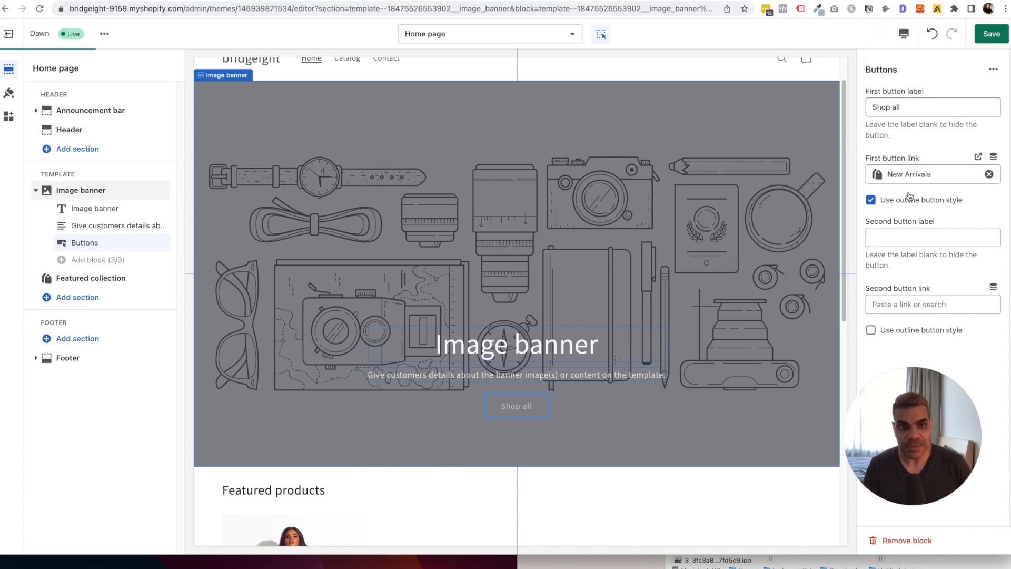
{"action": "triple_click", "coordinate": [921, 110]}
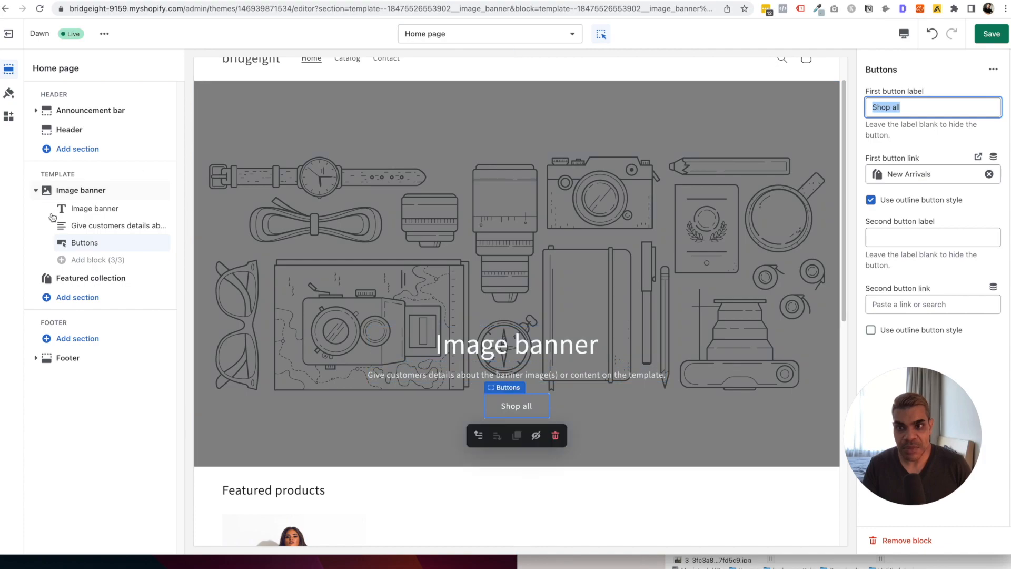
{"action": "left_click", "coordinate": [96, 209]}
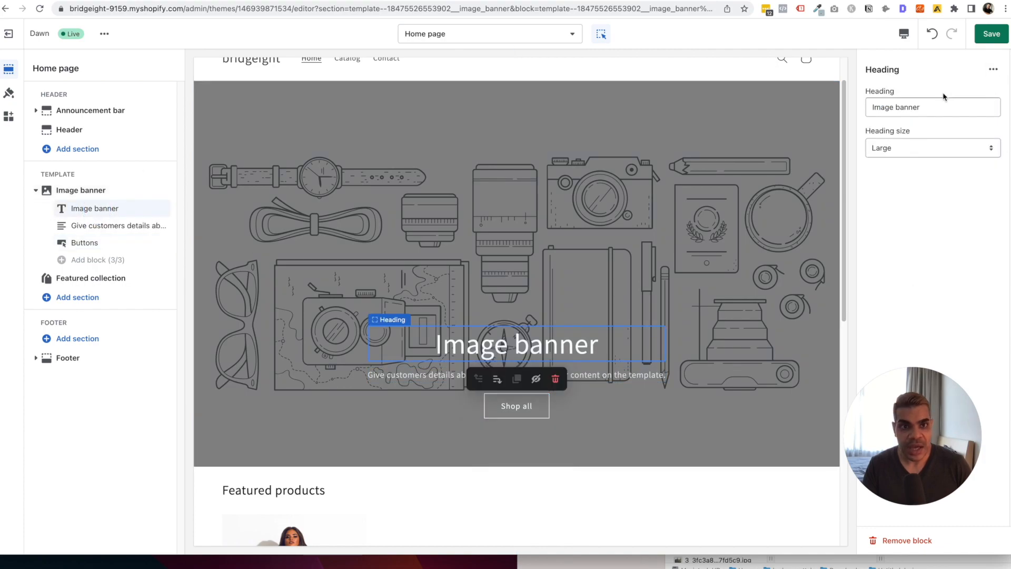
Change the banner heading to 'Shop Our New Collection' at Medium size.
{"action": "triple_click", "coordinate": [926, 106]}
{"action": "type", "text": "Shop New Collections"}
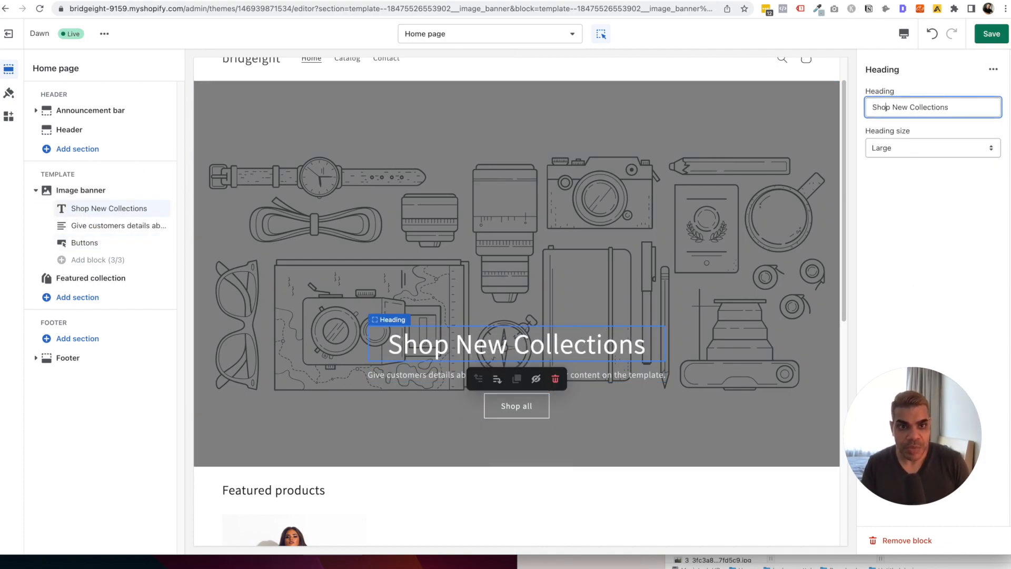
{"action": "left_click", "coordinate": [890, 107]}
{"action": "type", "text": "Our"}
{"action": "left_click", "coordinate": [981, 107]}
{"action": "key", "text": "BackSpace"}
{"action": "left_click", "coordinate": [966, 146]}
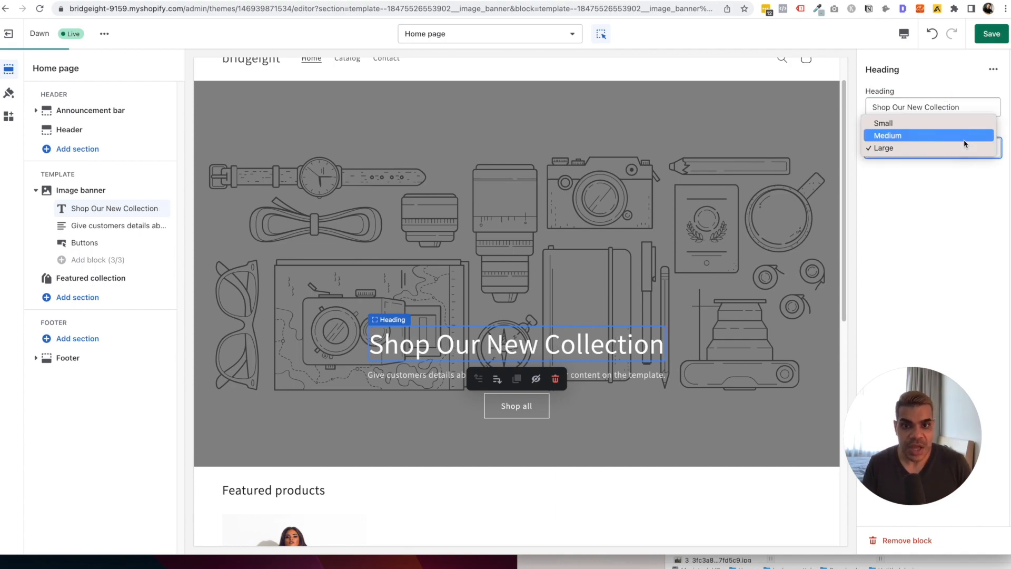
{"action": "left_click", "coordinate": [962, 137]}
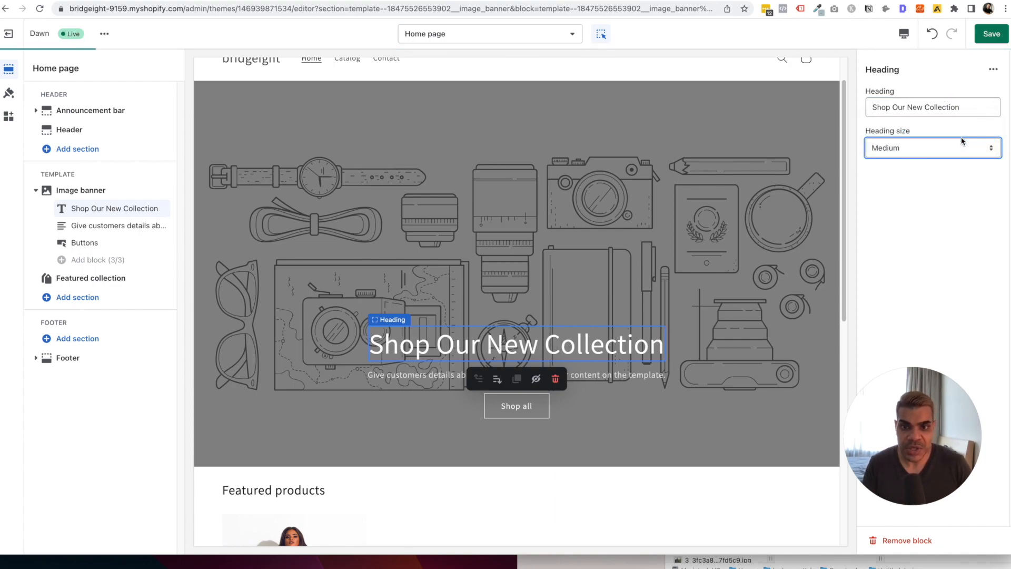
Delete the banner's description text and hide the empty Text block.
{"action": "left_click", "coordinate": [646, 375]}
{"action": "left_click", "coordinate": [925, 100]}
{"action": "triple_click", "coordinate": [925, 100]}
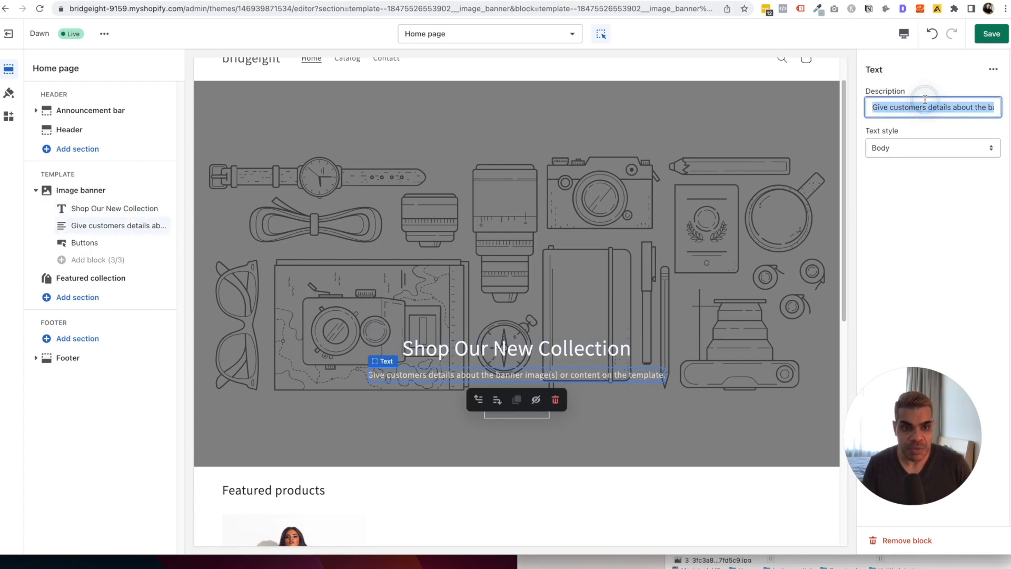
{"action": "key", "text": "BackSpace"}
{"action": "left_click", "coordinate": [100, 226]}
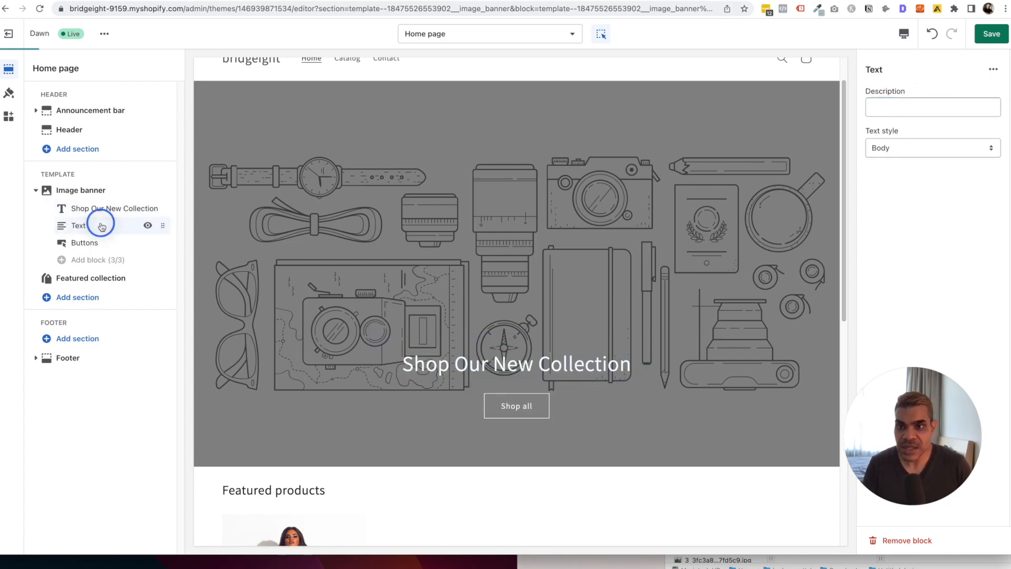
{"action": "left_click", "coordinate": [148, 228]}
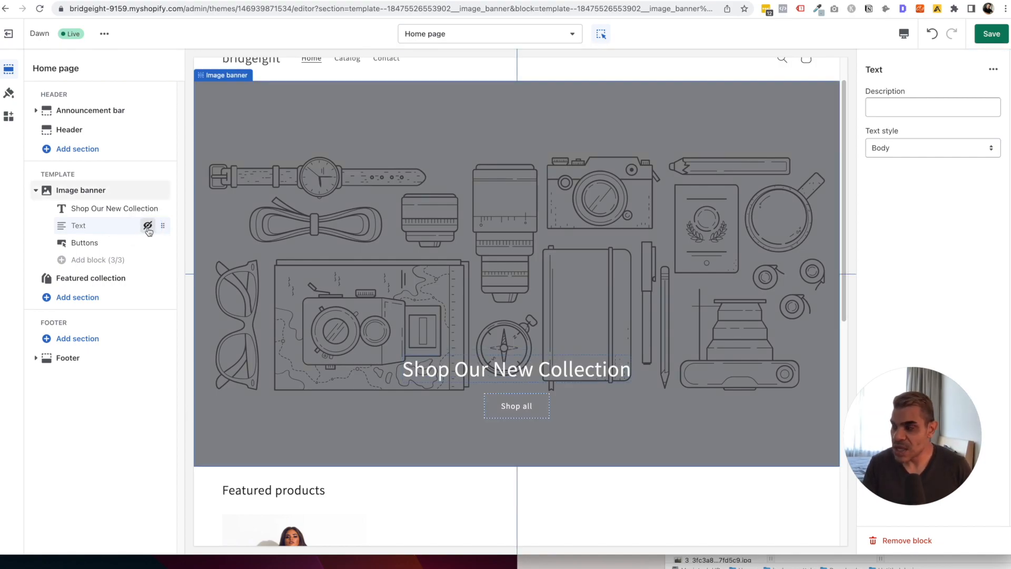
{"action": "left_click", "coordinate": [93, 278]}
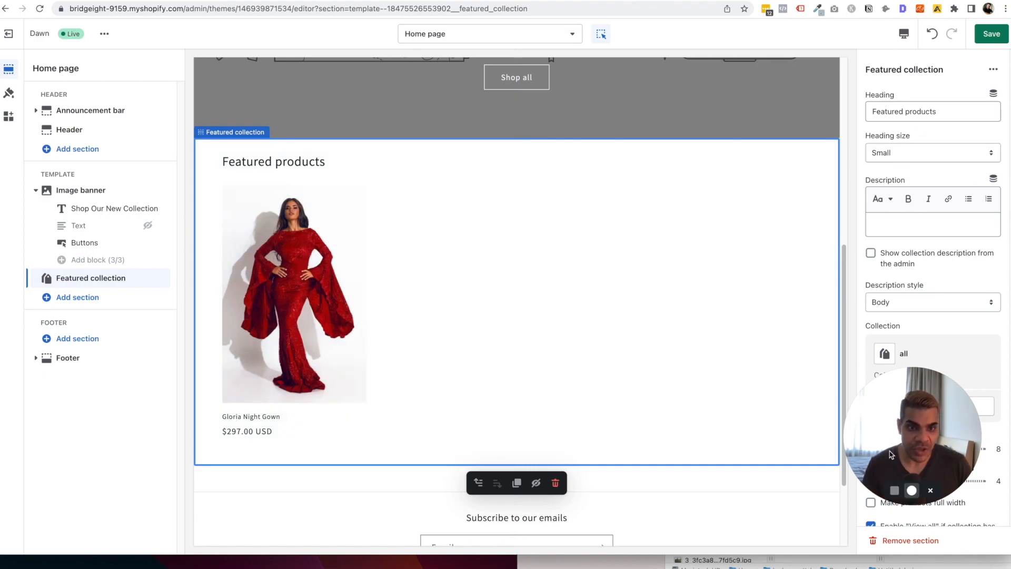
Review the Featured collection's heading, description and collection options, keeping Small heading and Body style.
{"action": "left_click_drag", "start_coordinate": [913, 438], "coordinate": [99, 456]}
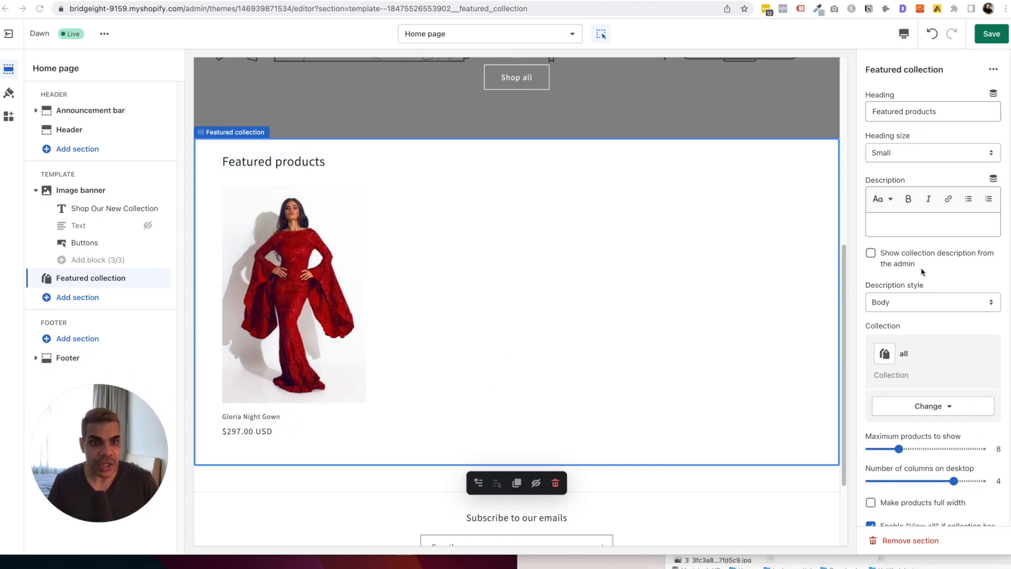
{"action": "left_click", "coordinate": [917, 156]}
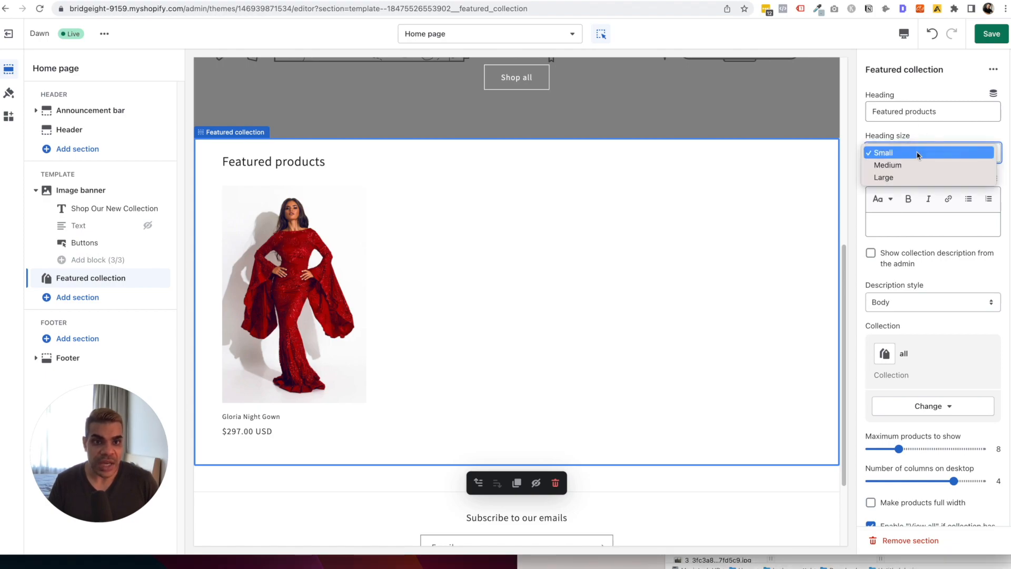
{"action": "left_click", "coordinate": [931, 129]}
{"action": "left_click", "coordinate": [896, 221]}
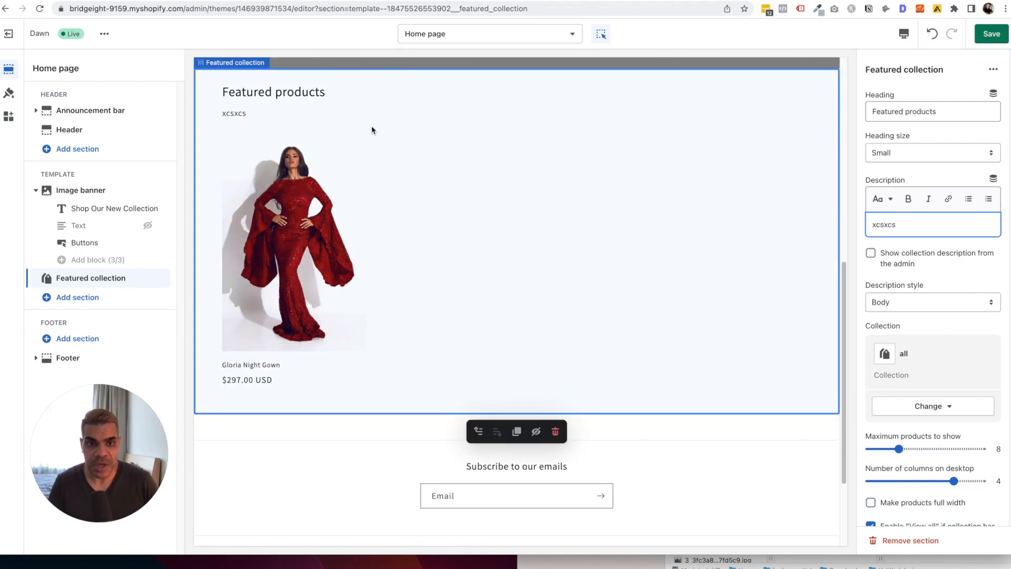
{"action": "left_click", "coordinate": [928, 228]}
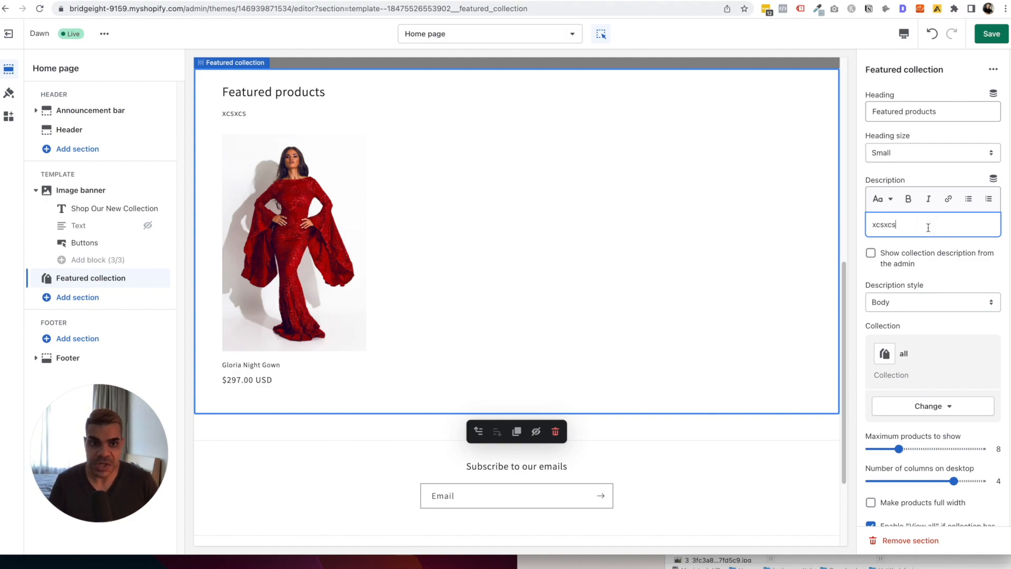
{"action": "left_click", "coordinate": [928, 227]}
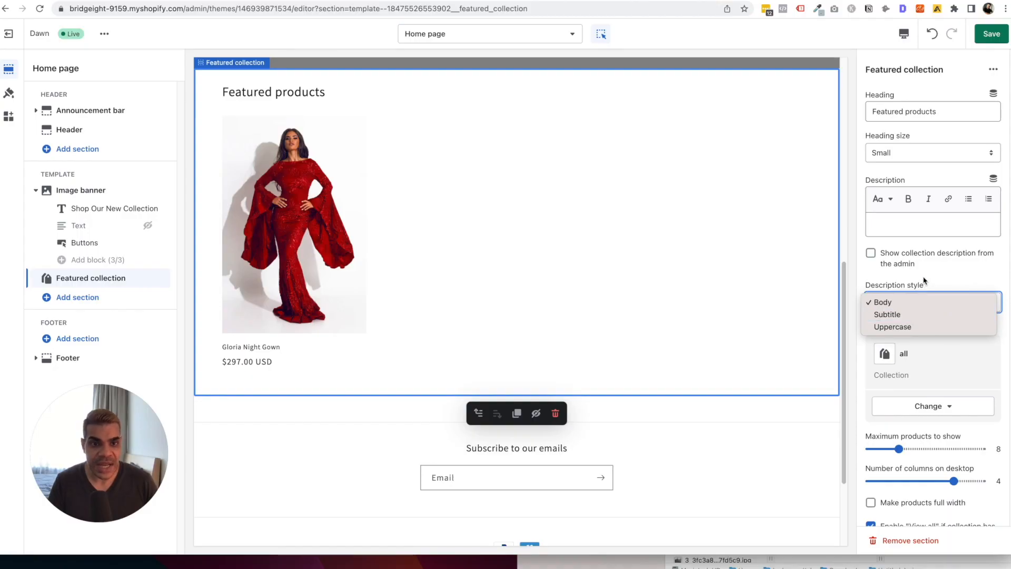
{"action": "left_click", "coordinate": [908, 299]}
{"action": "left_click", "coordinate": [905, 300]}
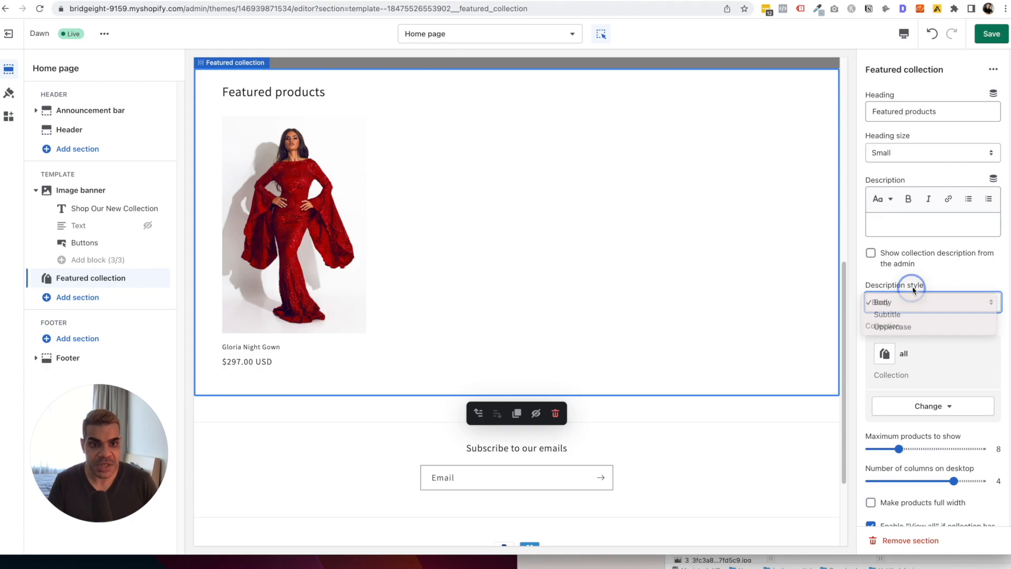
{"action": "left_click", "coordinate": [913, 296]}
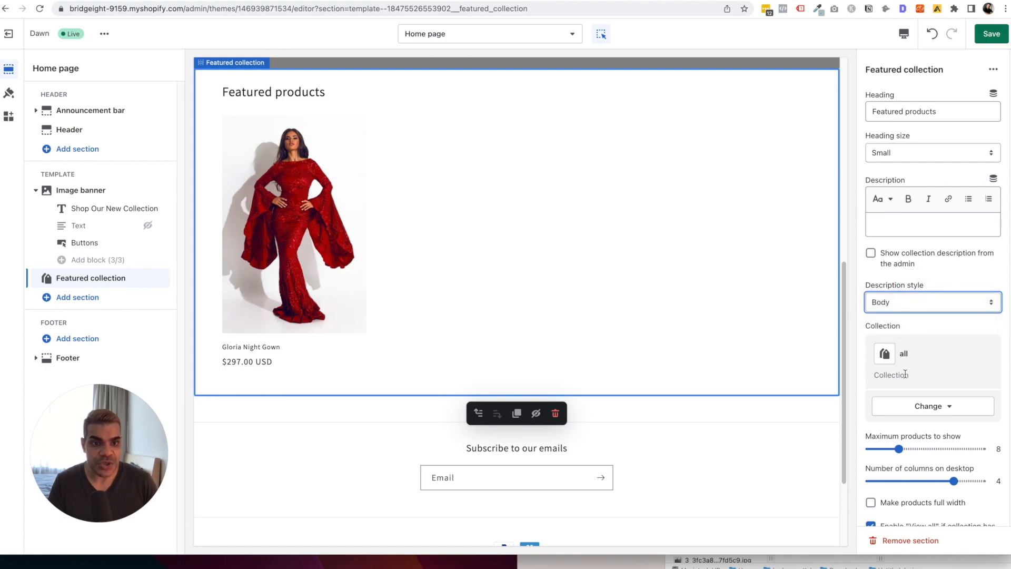
{"action": "left_click", "coordinate": [928, 406]}
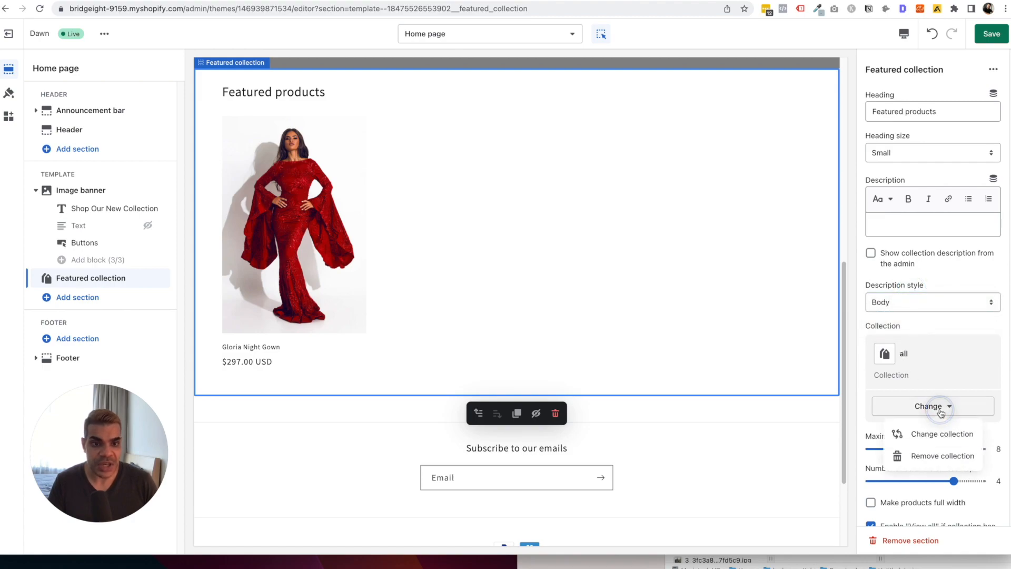
{"action": "left_click", "coordinate": [935, 328]}
{"action": "scroll", "coordinate": [947, 380], "scroll_direction": "down", "scroll_amount": 1}
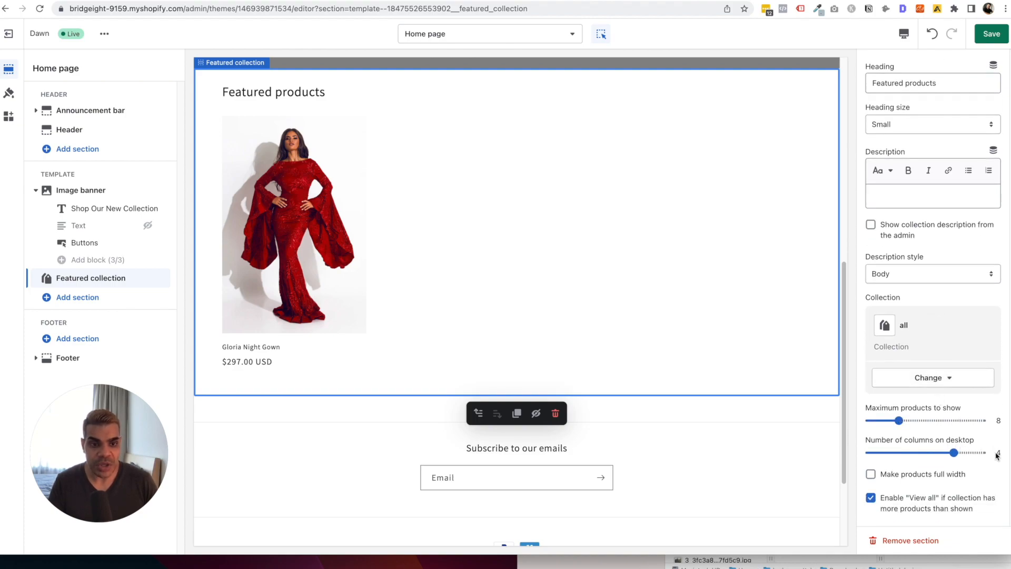
Show up to 9 products in 3 desktop columns in the featured collection.
{"action": "left_click_drag", "start_coordinate": [954, 453], "coordinate": [927, 453]}
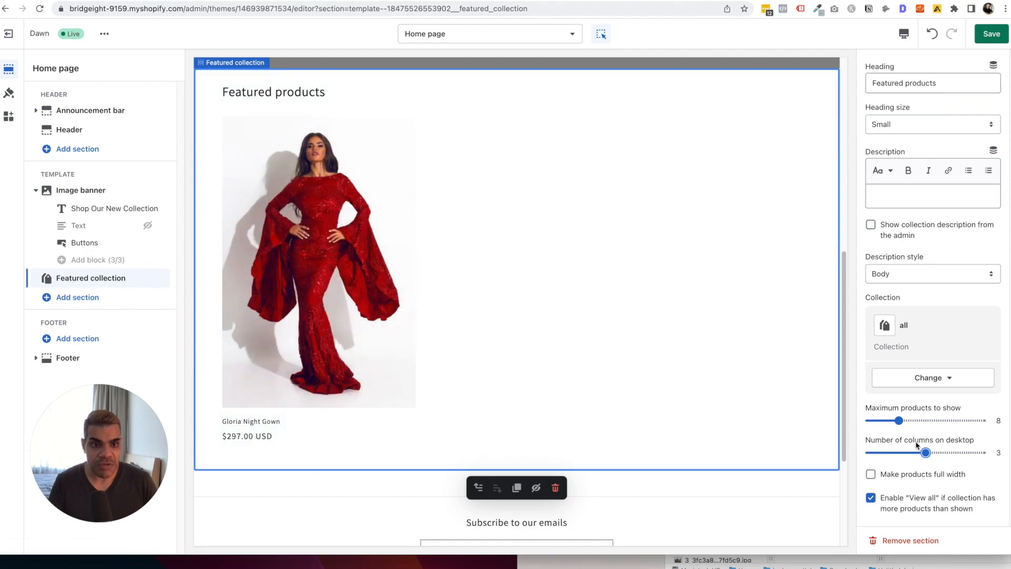
{"action": "left_click_drag", "start_coordinate": [899, 421], "coordinate": [905, 421]}
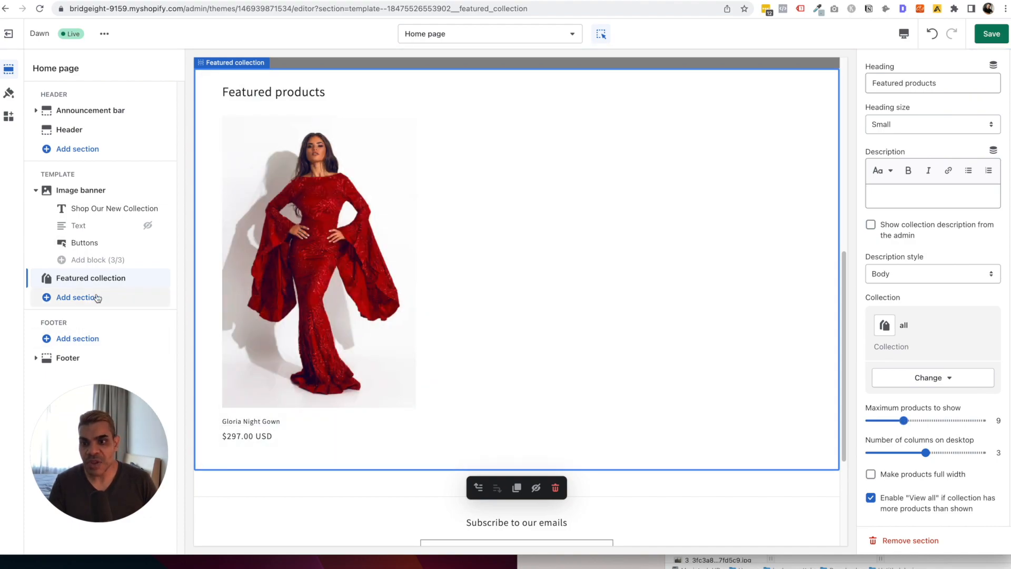
{"action": "scroll", "coordinate": [329, 401], "scroll_direction": "down", "scroll_amount": 4}
{"action": "left_click", "coordinate": [337, 339]}
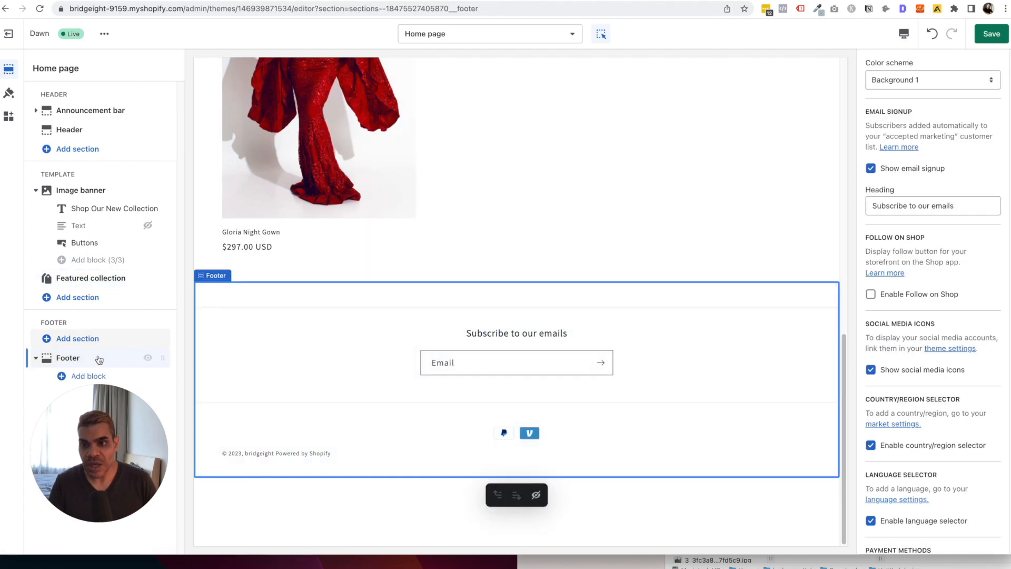
Change the footer email signup heading to 'Subscribe to our amazing emails'.
{"action": "mouse_move", "coordinate": [86, 420]}
{"action": "left_mouse_down"}
{"action": "mouse_move", "coordinate": [212, 423]}
{"action": "mouse_move", "coordinate": [83, 426]}
{"action": "left_mouse_up"}
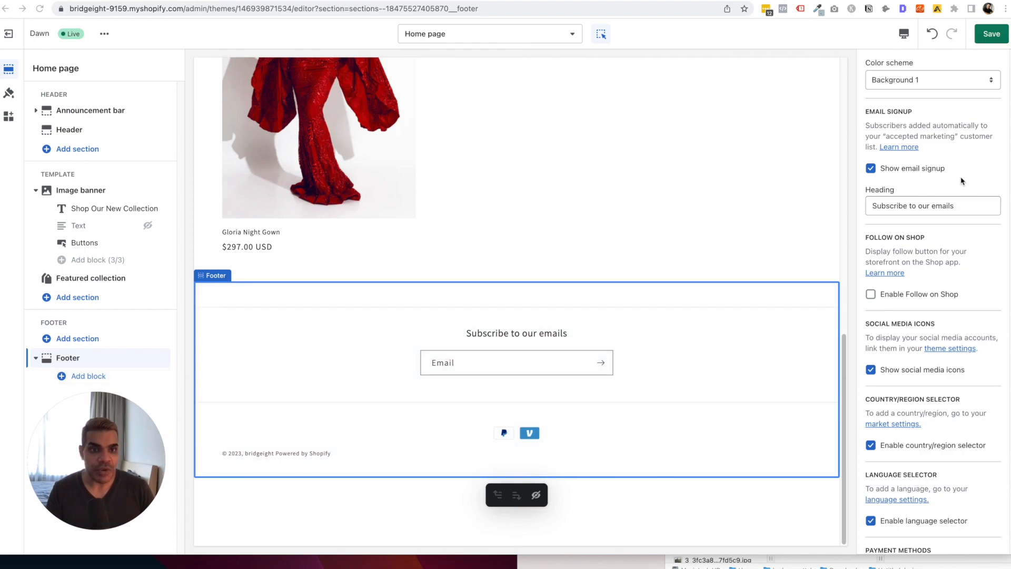
{"action": "left_click", "coordinate": [871, 169]}
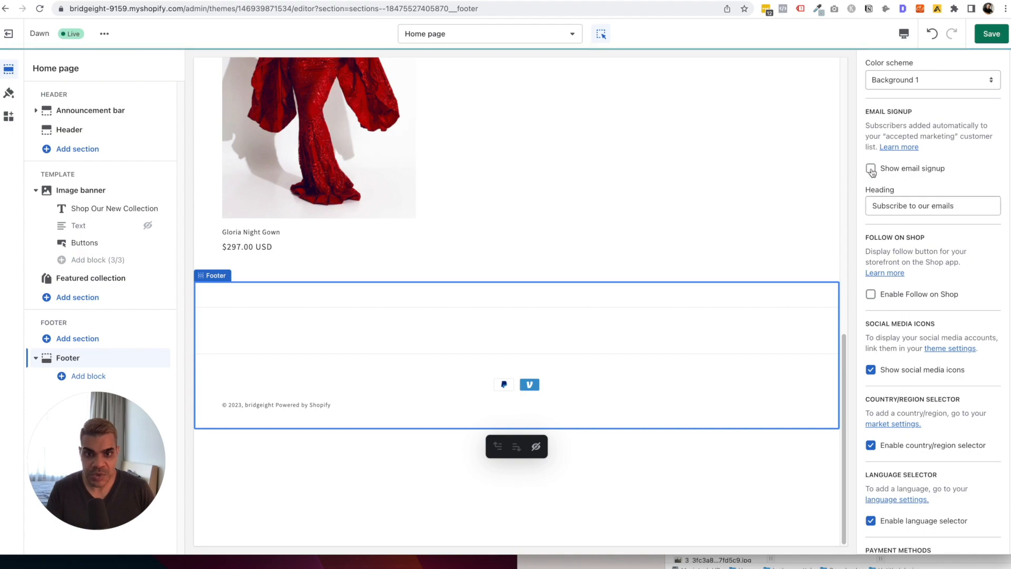
{"action": "left_click", "coordinate": [871, 169]}
{"action": "left_click_drag", "start_coordinate": [922, 206], "coordinate": [956, 206]}
{"action": "left_click", "coordinate": [932, 206]}
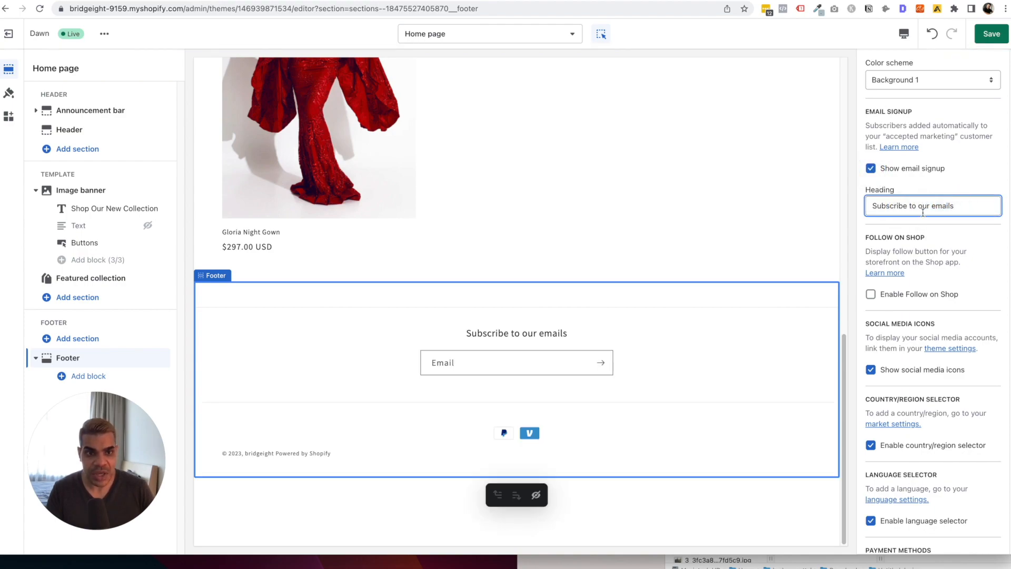
{"action": "type", "text": "amazing"}
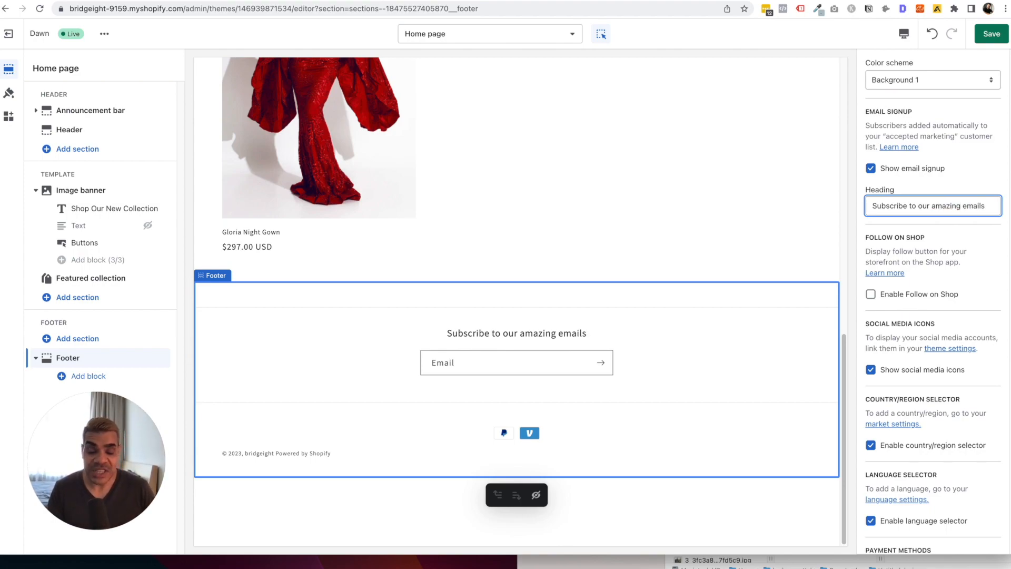
Enable Follow on Shop and policy links in the footer, keeping payment icons shown.
{"action": "scroll", "coordinate": [968, 255], "scroll_direction": "down", "scroll_amount": 1}
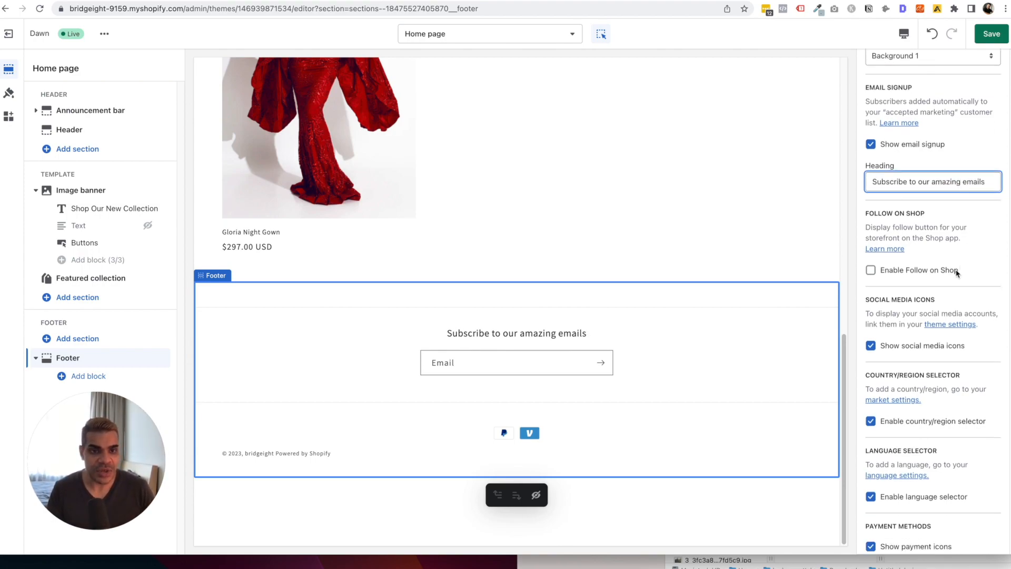
{"action": "left_click", "coordinate": [896, 271]}
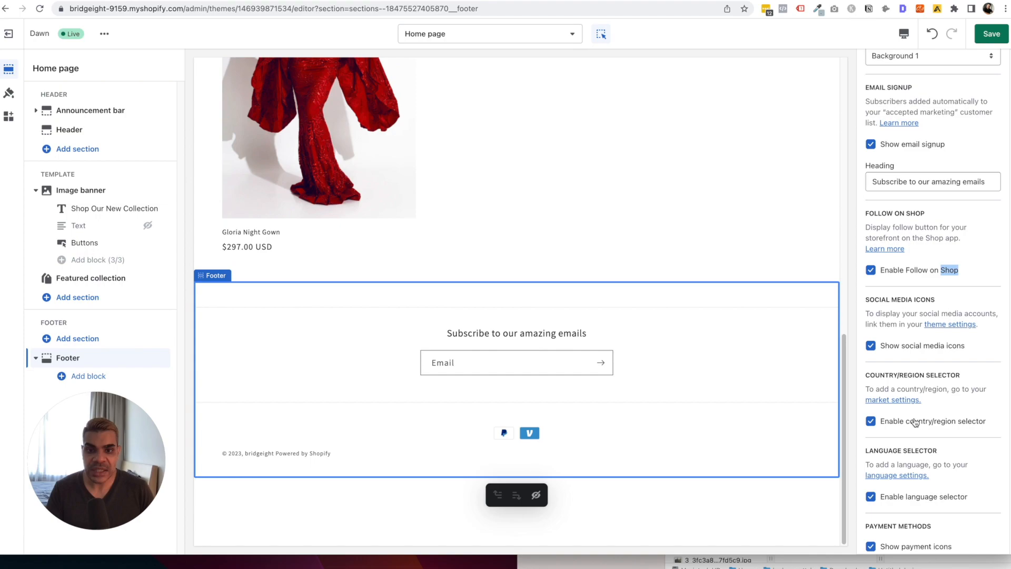
{"action": "scroll", "coordinate": [906, 426], "scroll_direction": "down", "scroll_amount": 2}
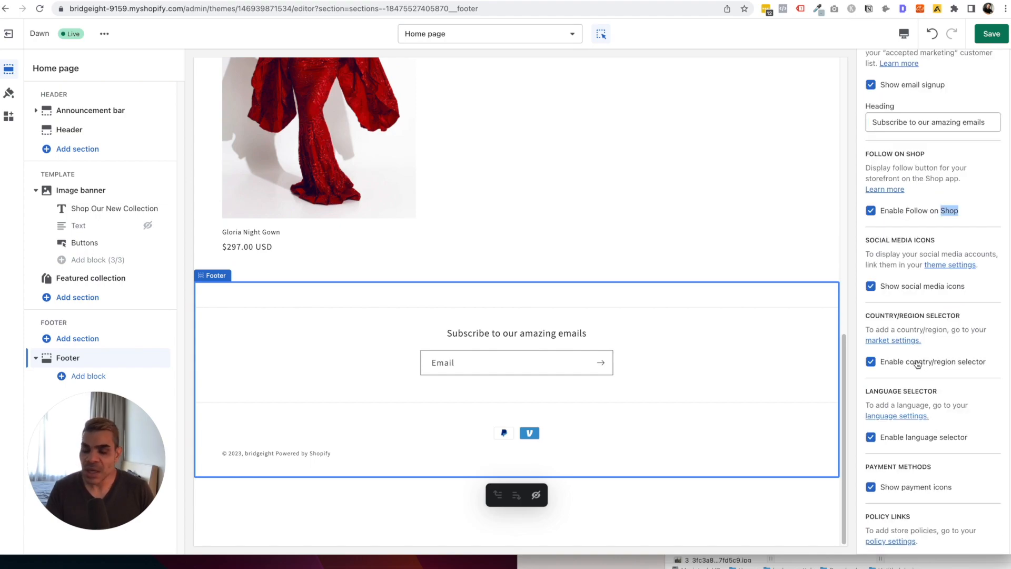
{"action": "scroll", "coordinate": [935, 373], "scroll_direction": "down", "scroll_amount": 1}
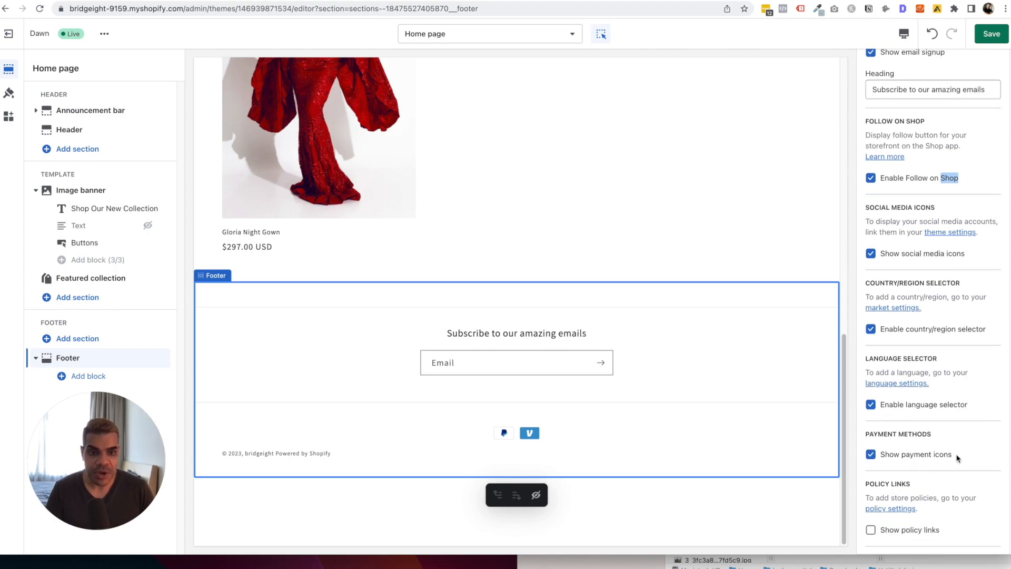
{"action": "left_click", "coordinate": [935, 457]}
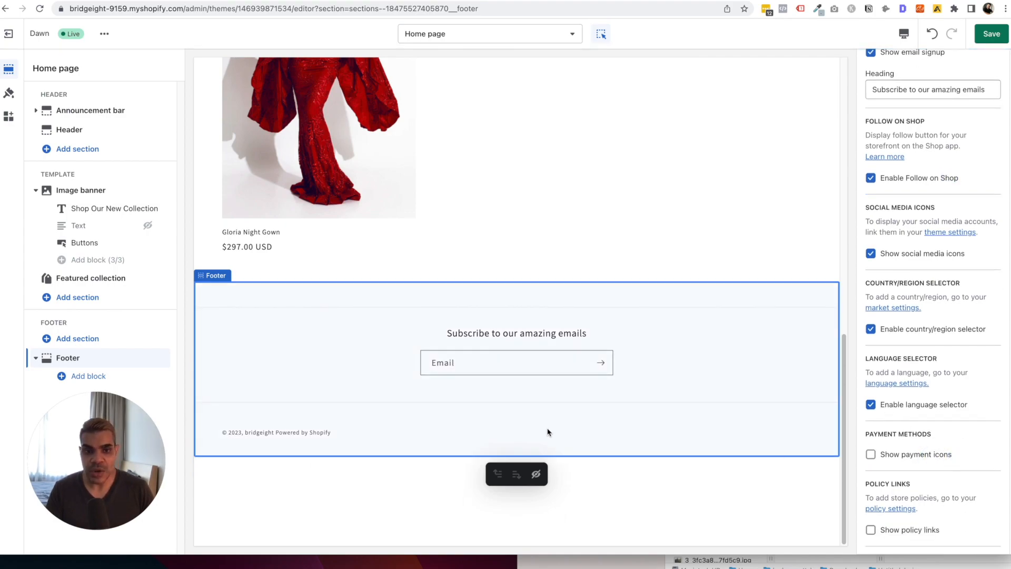
{"action": "left_click", "coordinate": [892, 454]}
{"action": "scroll", "coordinate": [928, 428], "scroll_direction": "down", "scroll_amount": 5}
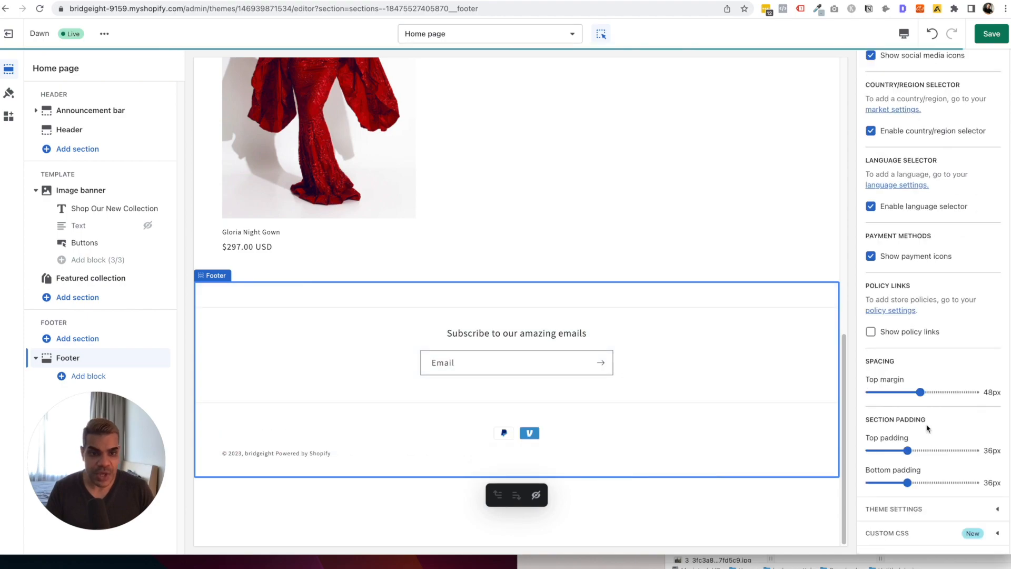
{"action": "left_click", "coordinate": [901, 332]}
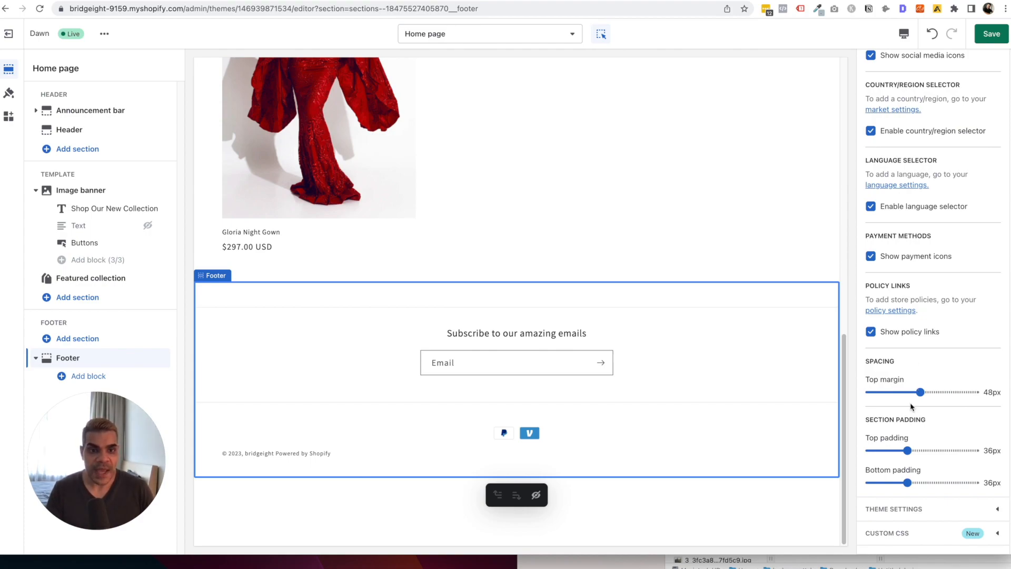
{"action": "left_click", "coordinate": [896, 509]}
Enter the store's Facebook page URL in theme settings and copy it.
{"action": "scroll", "coordinate": [932, 392], "scroll_direction": "down", "scroll_amount": 5}
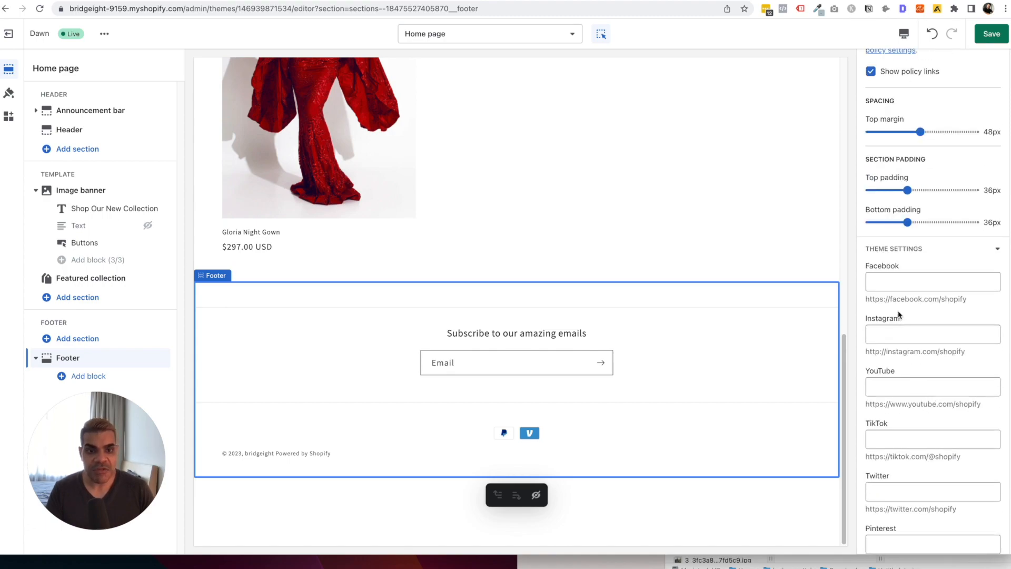
{"action": "left_click", "coordinate": [899, 288]}
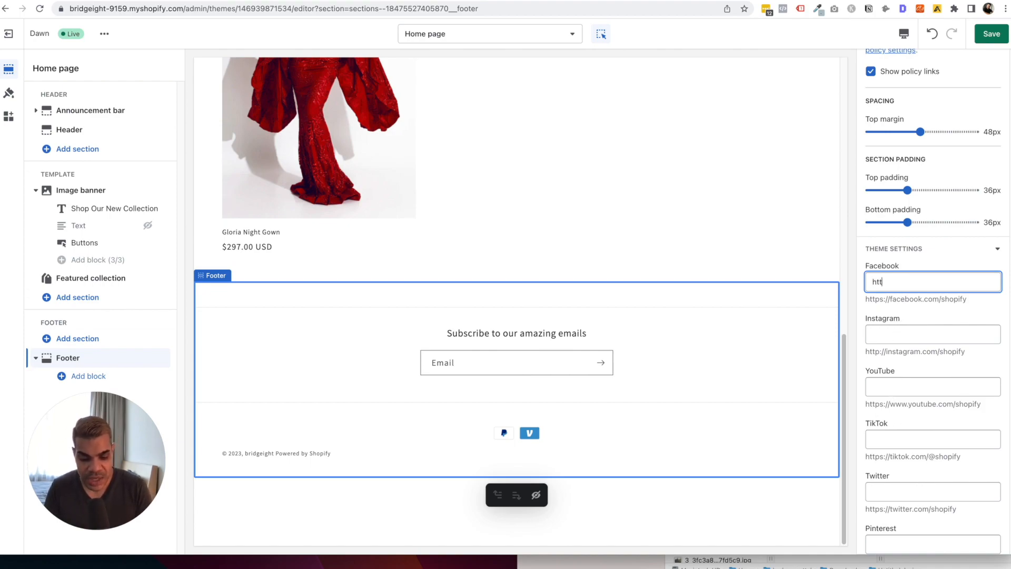
{"action": "type", "text": "https://"}
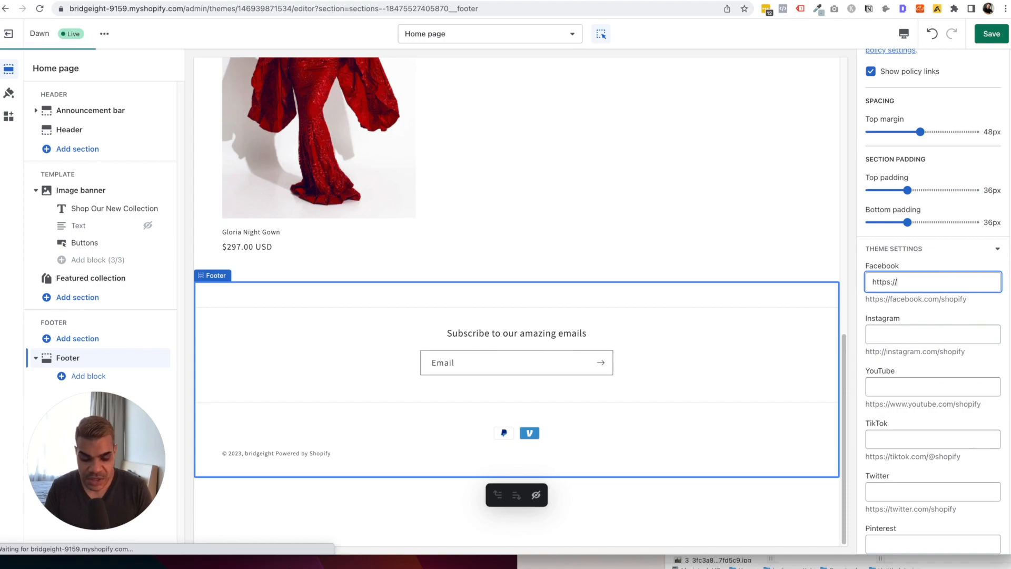
{"action": "type", "text": "facebook.com/bridgei"}
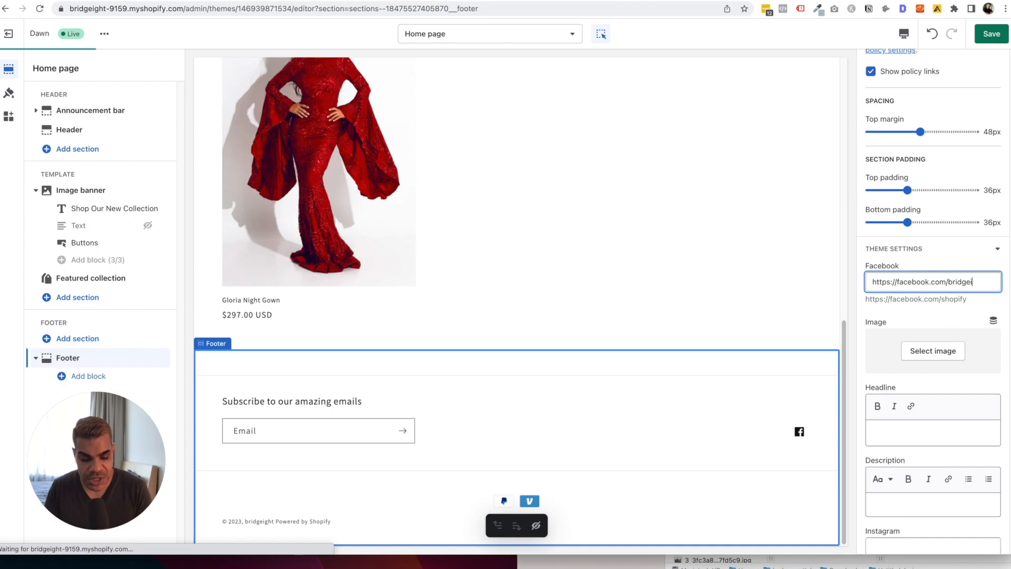
{"action": "key", "text": "BackSpace"}
{"action": "key", "text": "BackSpace"}
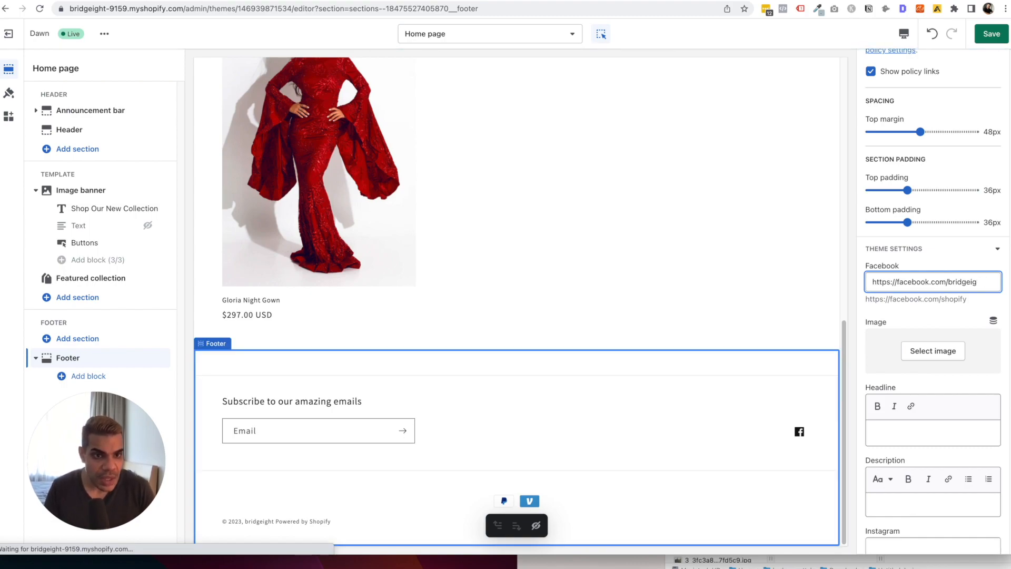
{"action": "type", "text": "ht"}
{"action": "key", "text": "super+a"}
{"action": "key", "text": "super+c"}
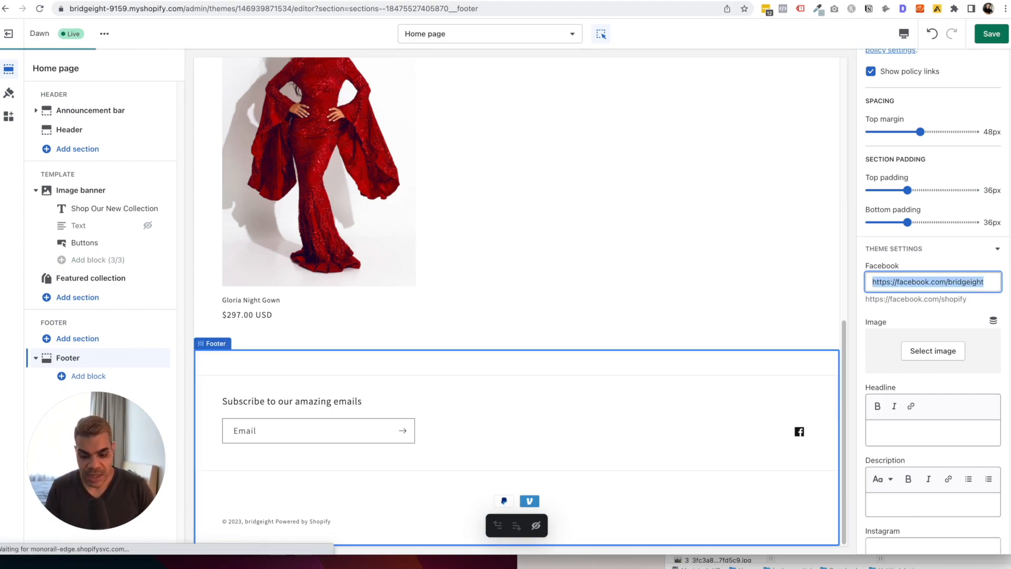
Paste the link into Instagram and TikTok, swapping in 'instagram' and 'tiktok.com/@'.
{"action": "scroll", "coordinate": [905, 315], "scroll_direction": "down", "scroll_amount": 4}
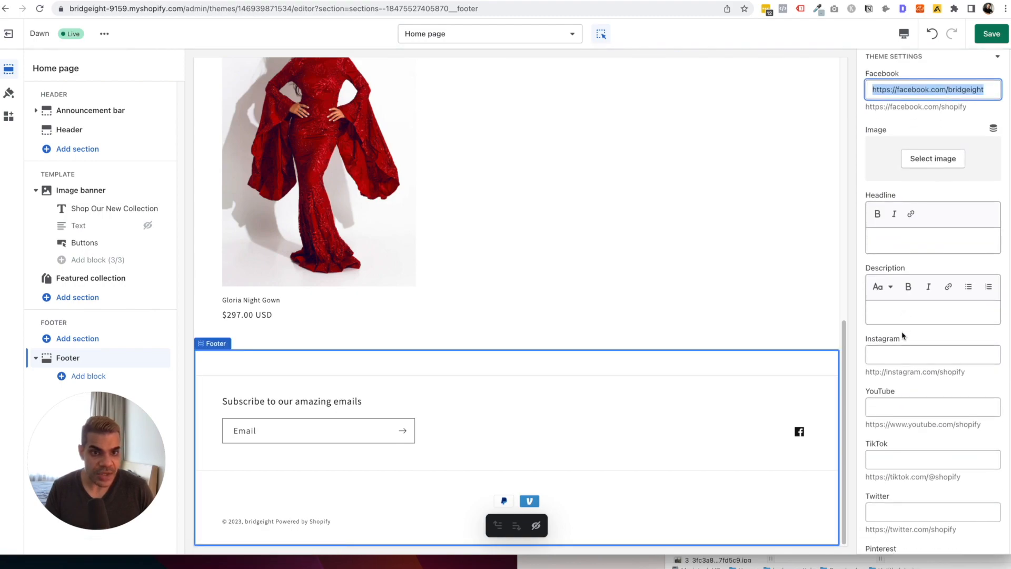
{"action": "left_click", "coordinate": [910, 354]}
{"action": "key", "text": "super+v"}
{"action": "double_click", "coordinate": [910, 354]}
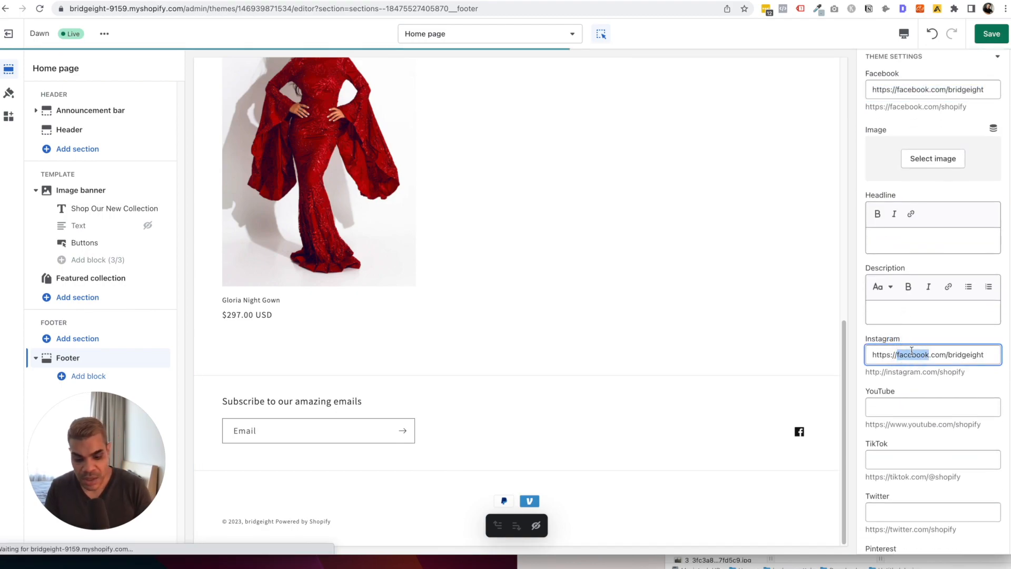
{"action": "type", "text": "instagram"}
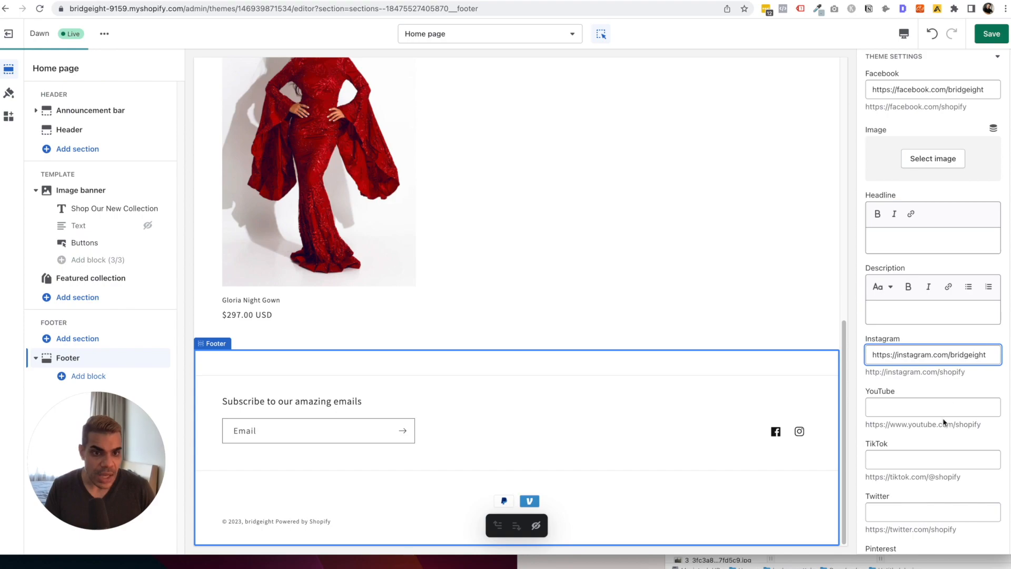
{"action": "left_click", "coordinate": [909, 460]}
{"action": "key", "text": "super+v"}
{"action": "double_click", "coordinate": [909, 461]}
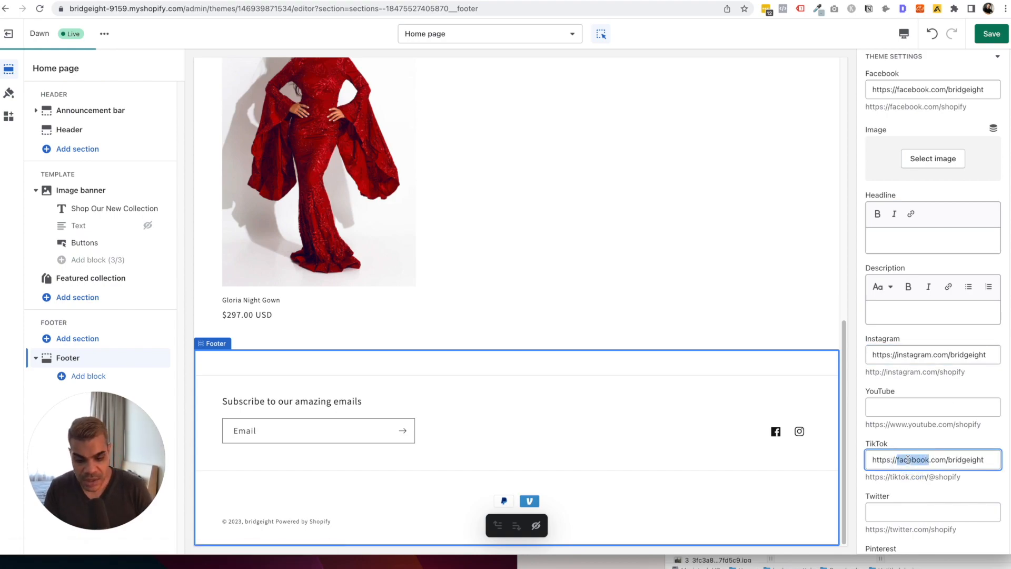
{"action": "type", "text": "tiktok.com/"}
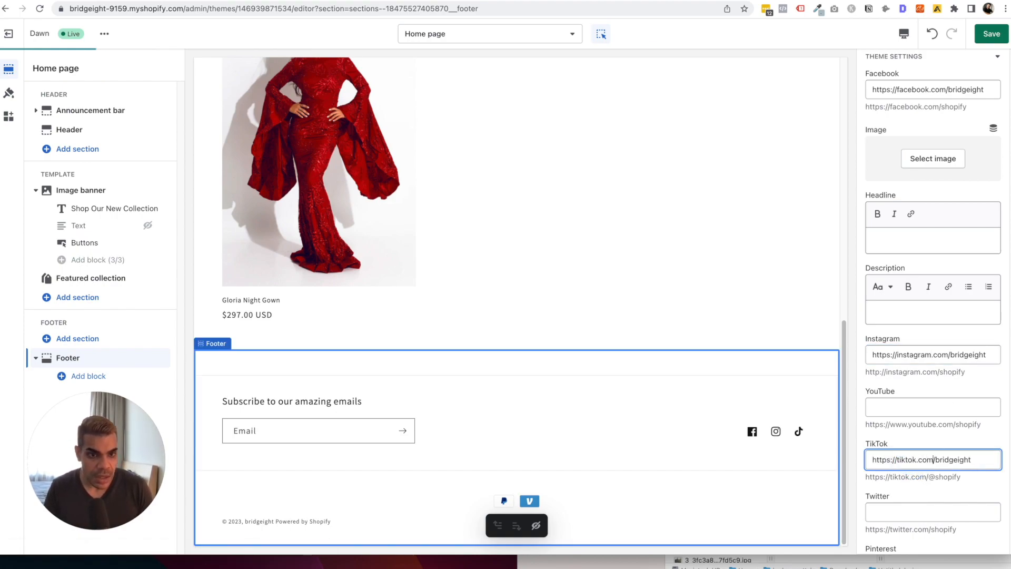
{"action": "type", "text": "@"}
Paste the link into Twitter and YouTube, replacing the domain with 'twitter' and 'youtube'.
{"action": "scroll", "coordinate": [864, 400], "scroll_direction": "down", "scroll_amount": 1}
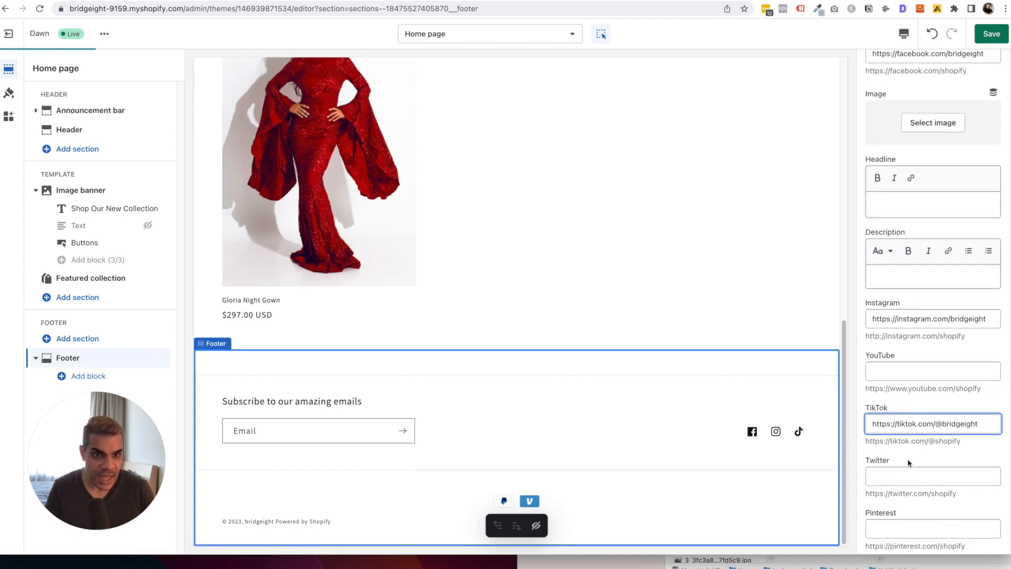
{"action": "left_click", "coordinate": [904, 477]}
{"action": "key", "text": "super+v"}
{"action": "double_click", "coordinate": [904, 477]}
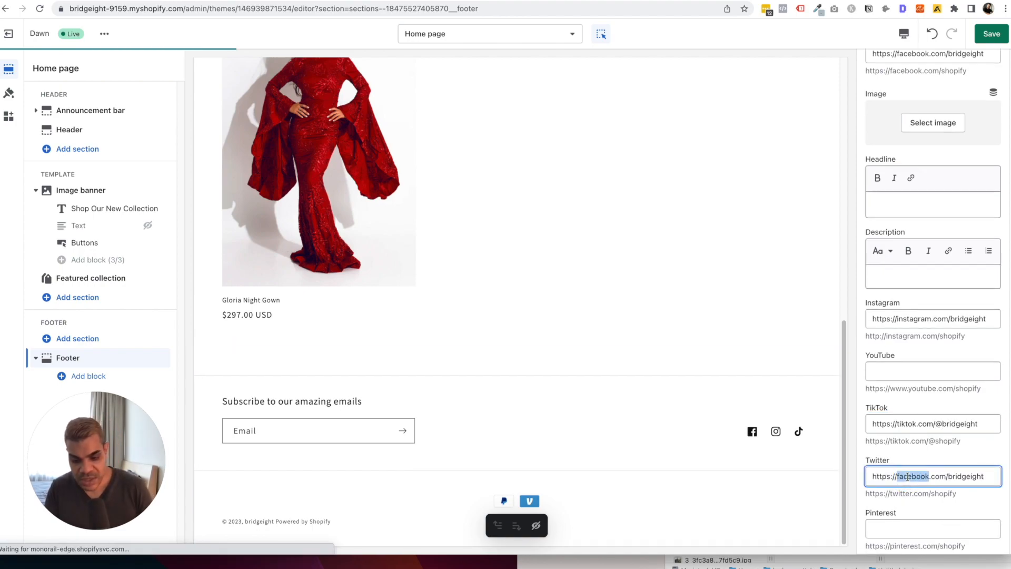
{"action": "type", "text": "twitter"}
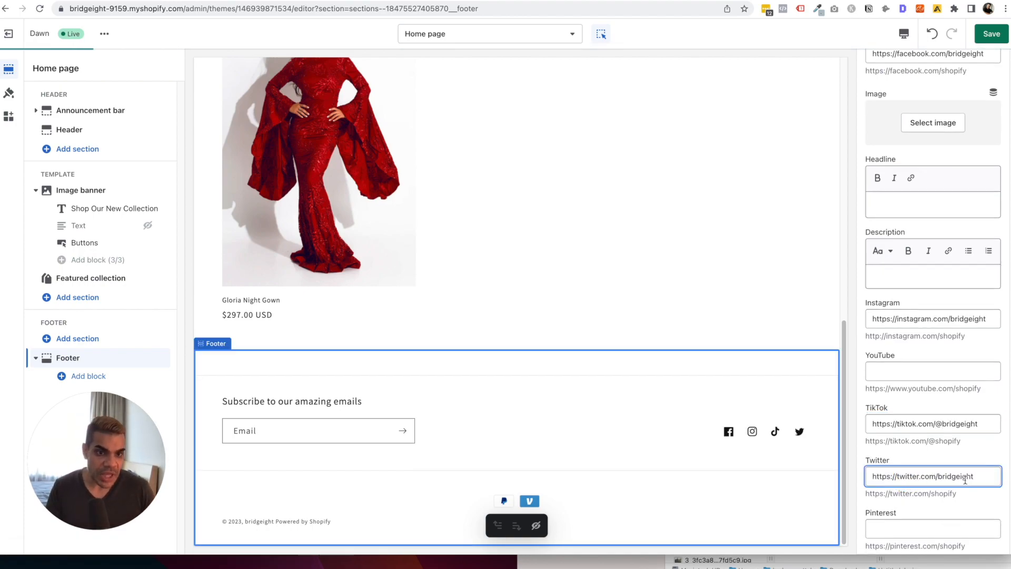
{"action": "left_click", "coordinate": [943, 372]}
{"action": "key", "text": "super+v"}
{"action": "double_click", "coordinate": [912, 372]}
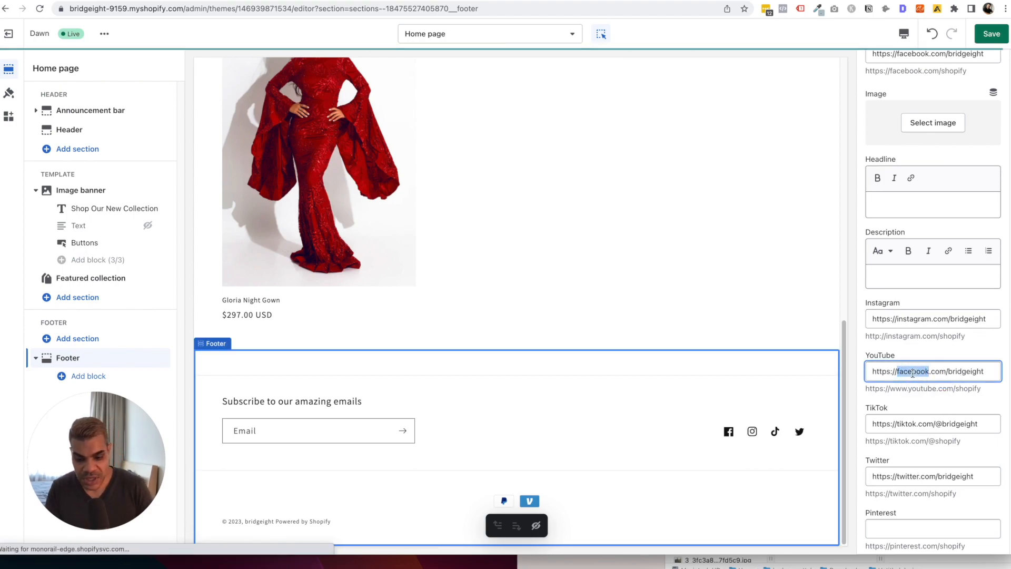
{"action": "type", "text": "youtube"}
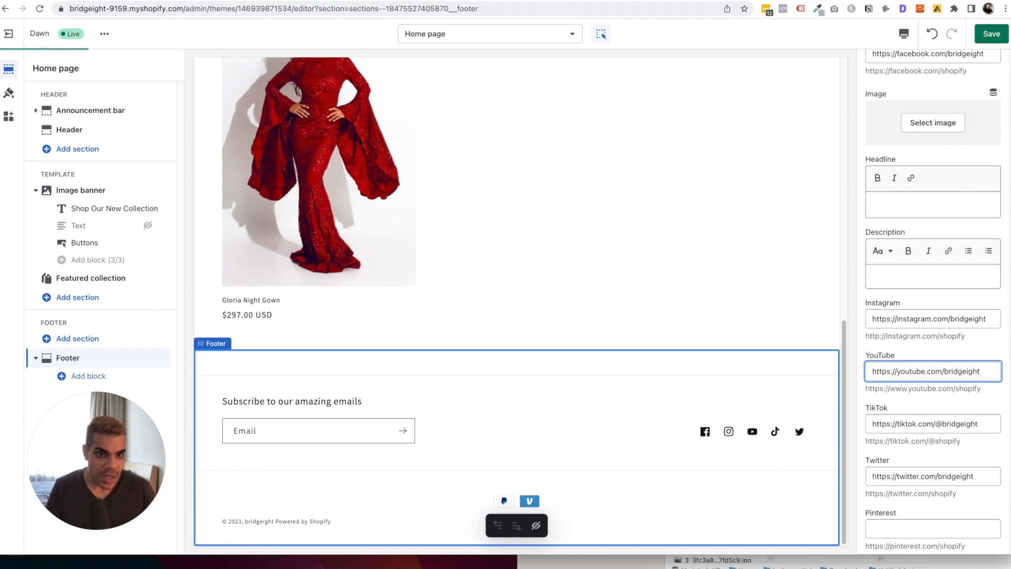
{"action": "scroll", "coordinate": [946, 395], "scroll_direction": "down", "scroll_amount": 2}
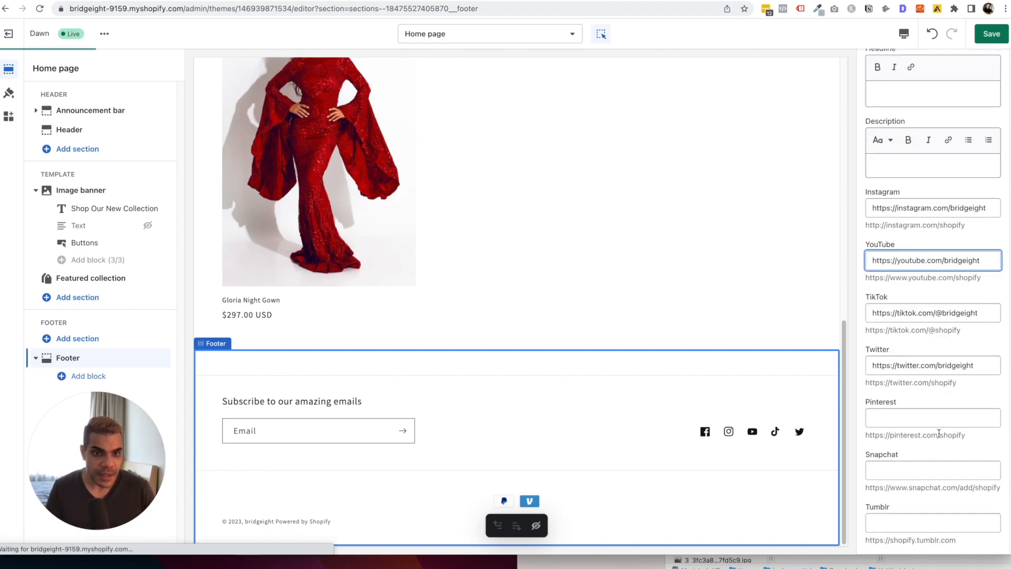
{"action": "scroll", "coordinate": [948, 364], "scroll_direction": "up", "scroll_amount": 2}
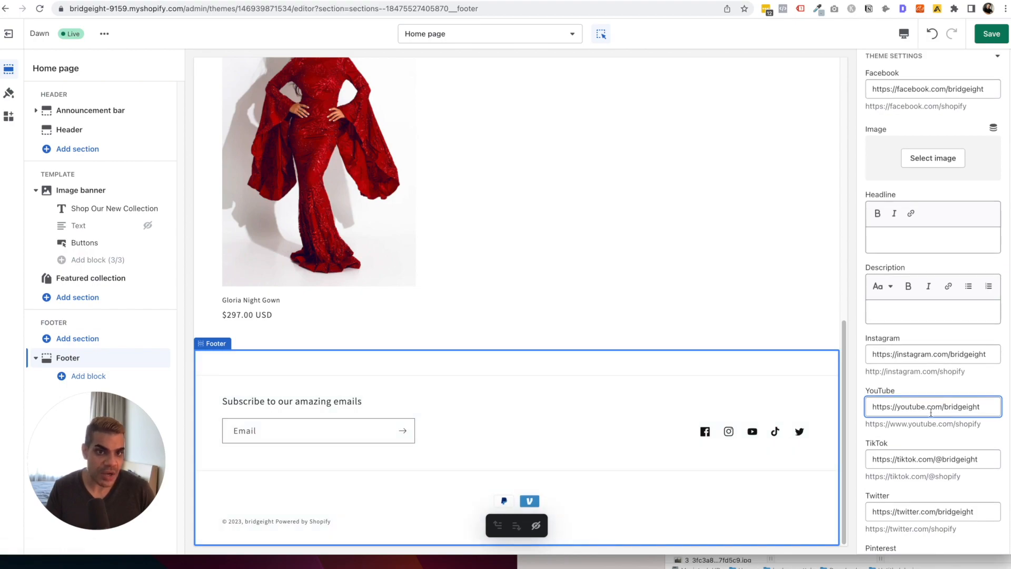
{"action": "scroll", "coordinate": [930, 411], "scroll_direction": "up", "scroll_amount": 2}
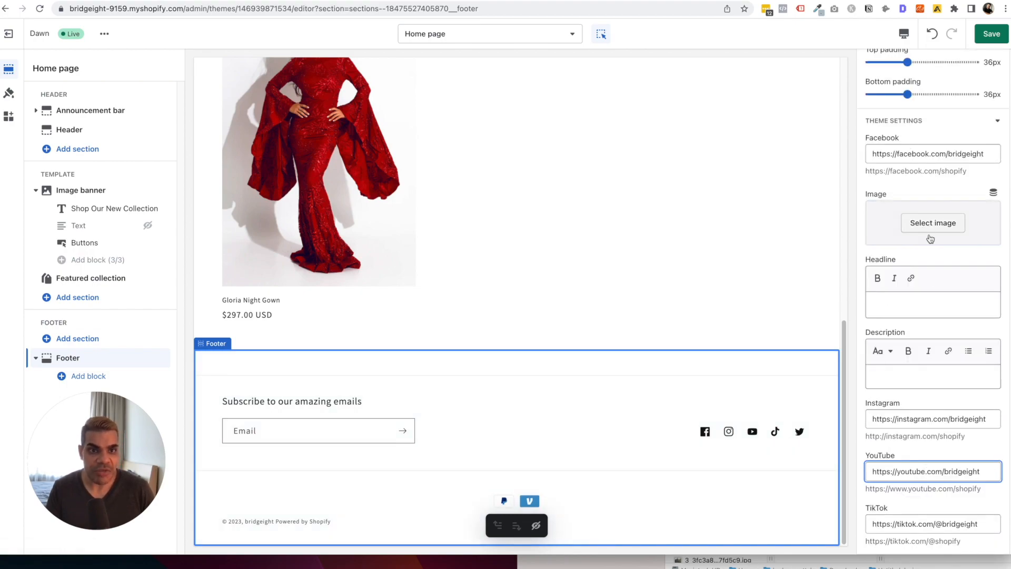
Collapse the footer's Theme Settings group, save, and switch to the store-wide Theme settings panel.
{"action": "left_click", "coordinate": [922, 308]}
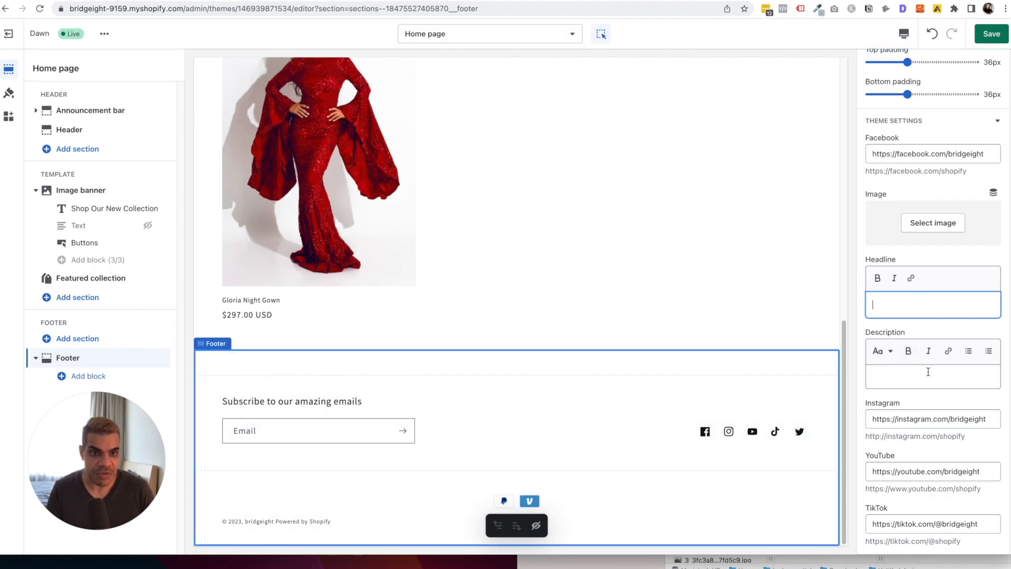
{"action": "left_click", "coordinate": [943, 121]}
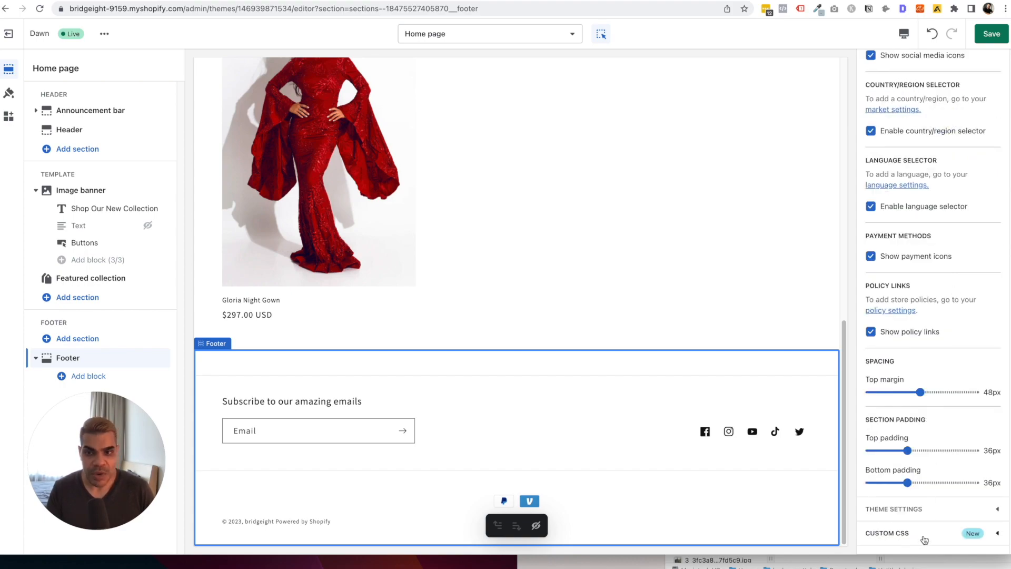
{"action": "left_click", "coordinate": [993, 38]}
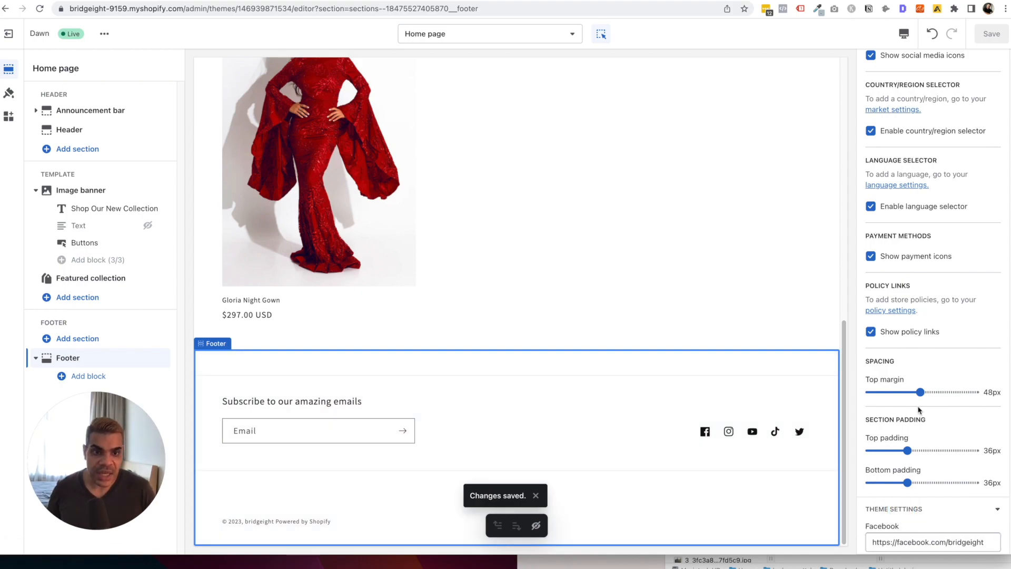
{"action": "scroll", "coordinate": [919, 410], "scroll_direction": "down", "scroll_amount": 5}
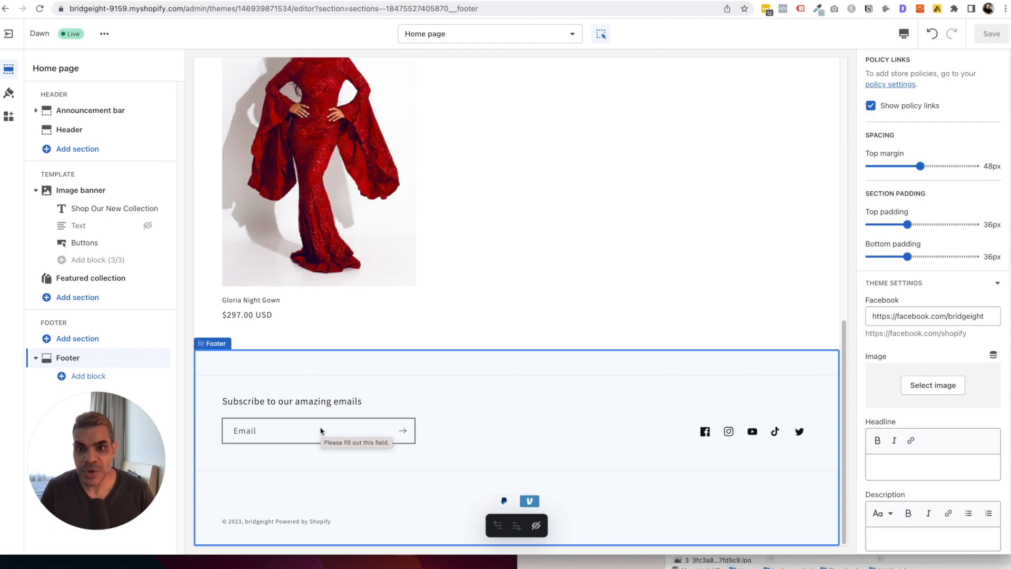
{"action": "left_click", "coordinate": [10, 94]}
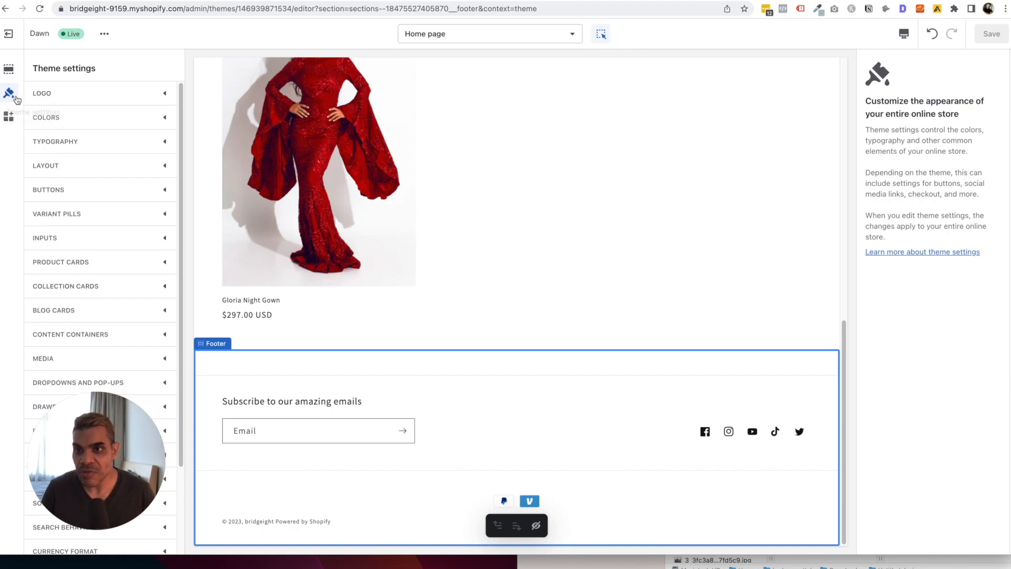
Upload the bridgeight logo image and set it as the store logo.
{"action": "left_click", "coordinate": [63, 95]}
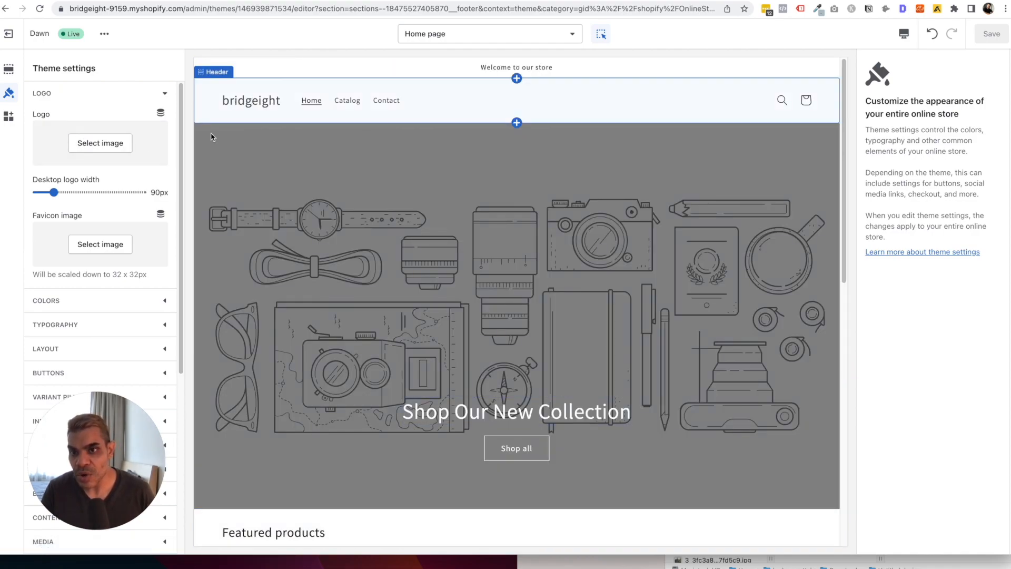
{"action": "left_click", "coordinate": [113, 241]}
{"action": "left_click", "coordinate": [112, 142]}
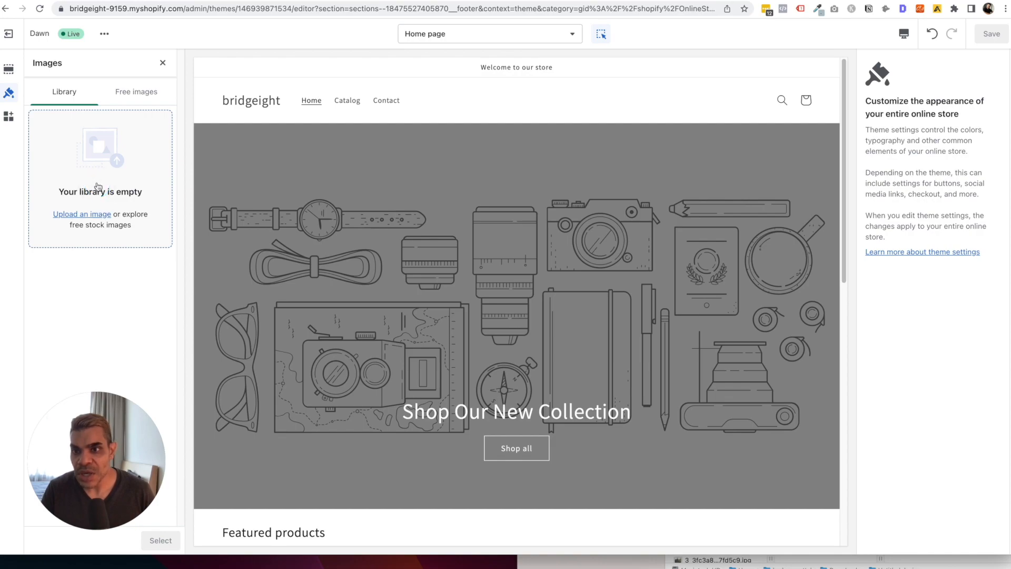
{"action": "left_click", "coordinate": [98, 186]}
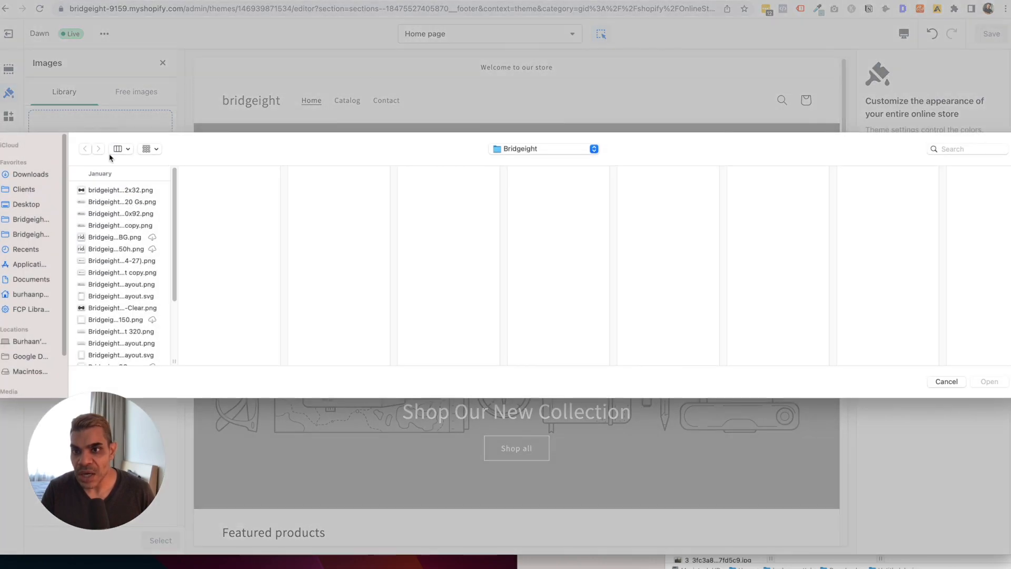
{"action": "left_click", "coordinate": [111, 284]}
{"action": "double_click", "coordinate": [110, 284]}
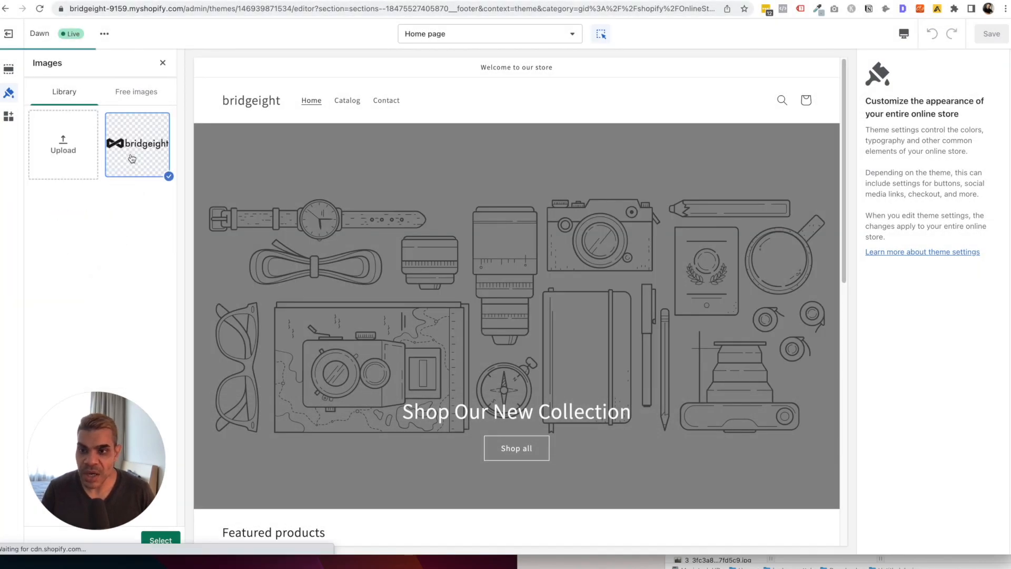
{"action": "left_click", "coordinate": [161, 540]}
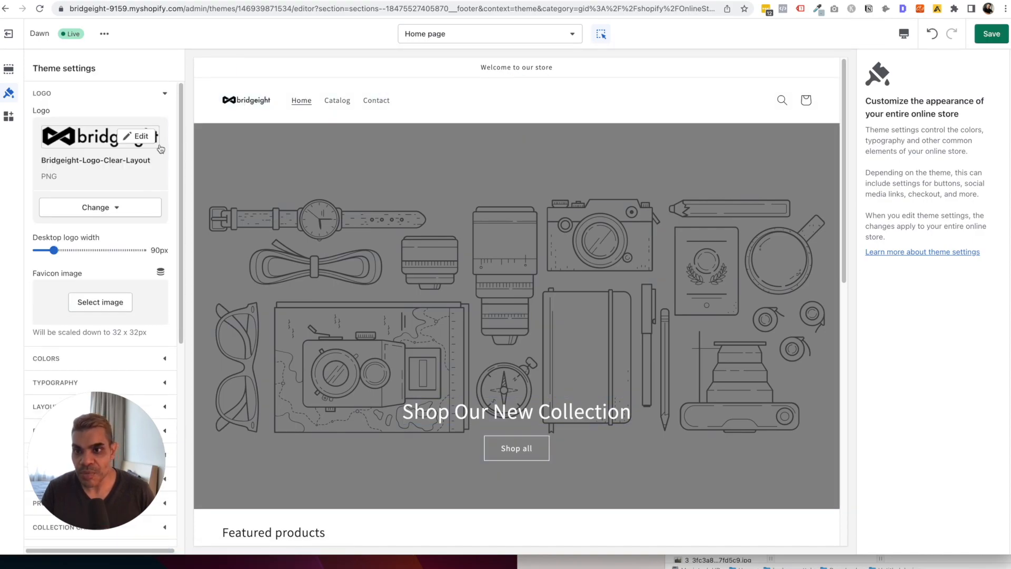
Upload Bridgeight-Logo-Clear as the favicon and widen the desktop logo to 170px.
{"action": "left_click", "coordinate": [100, 301]}
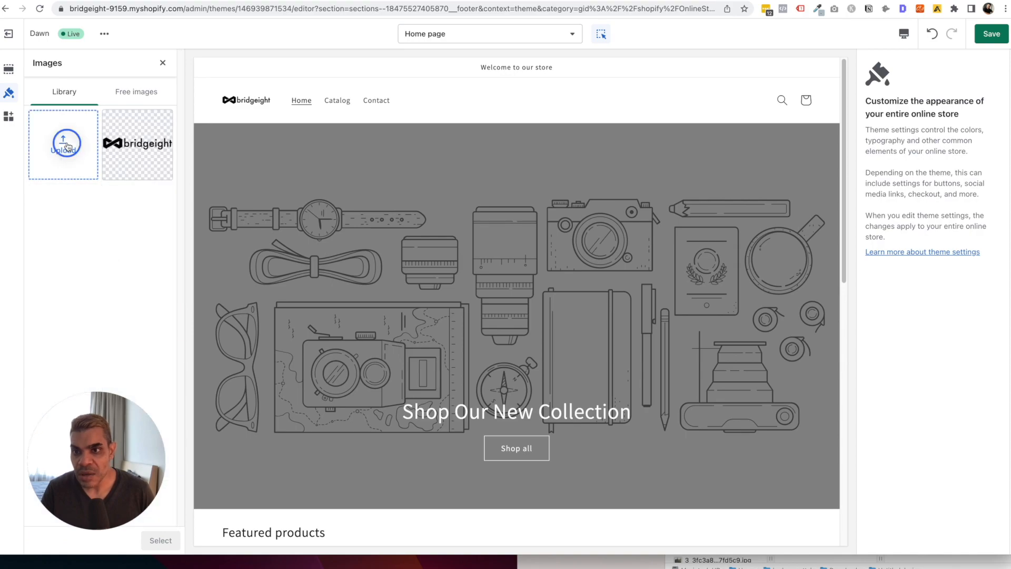
{"action": "left_click", "coordinate": [67, 147]}
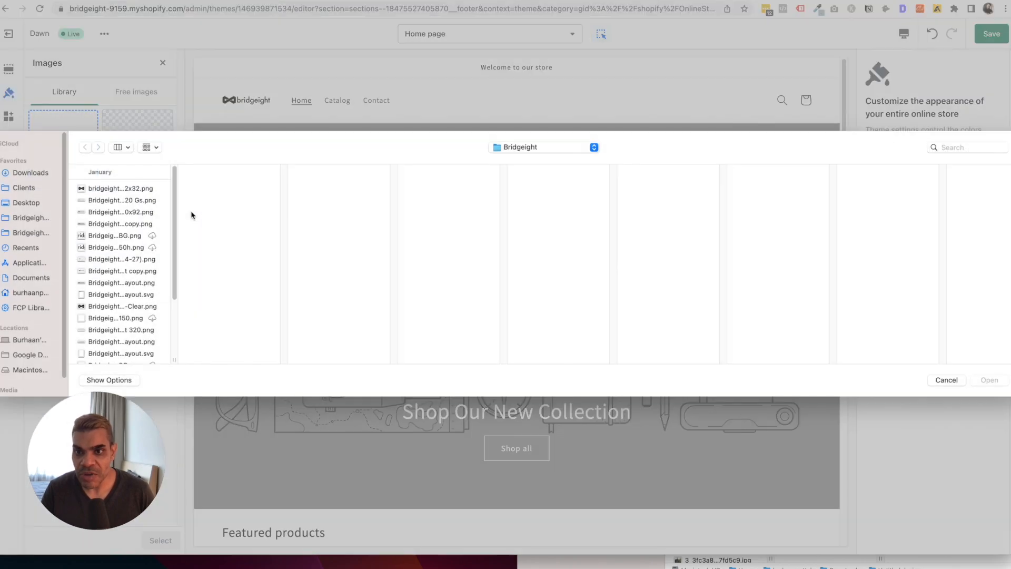
{"action": "left_click", "coordinate": [127, 319]}
{"action": "double_click", "coordinate": [134, 307]}
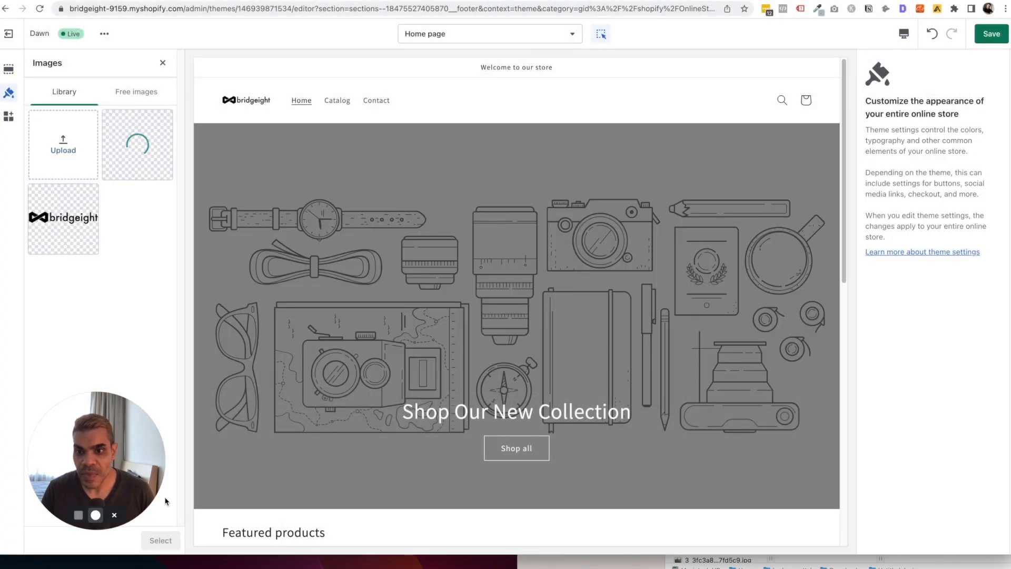
{"action": "left_click", "coordinate": [161, 540]}
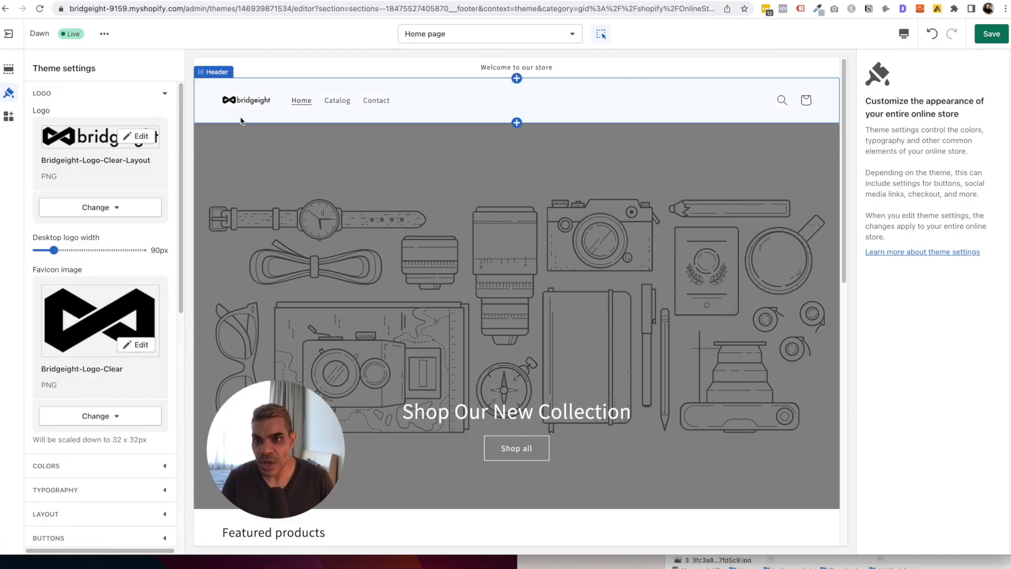
{"action": "left_click", "coordinate": [86, 250]}
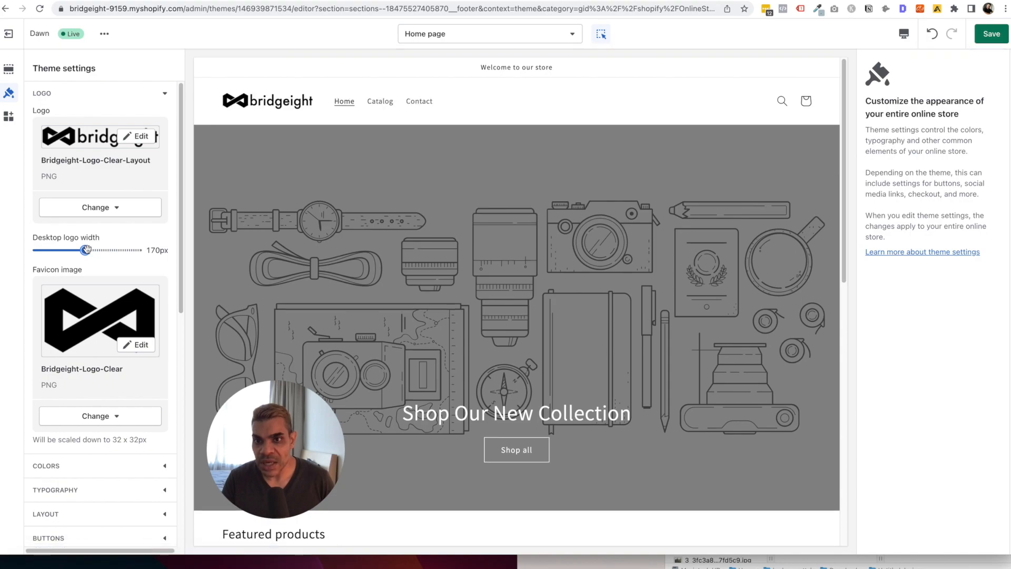
{"action": "scroll", "coordinate": [100, 248], "scroll_direction": "down", "scroll_amount": 5}
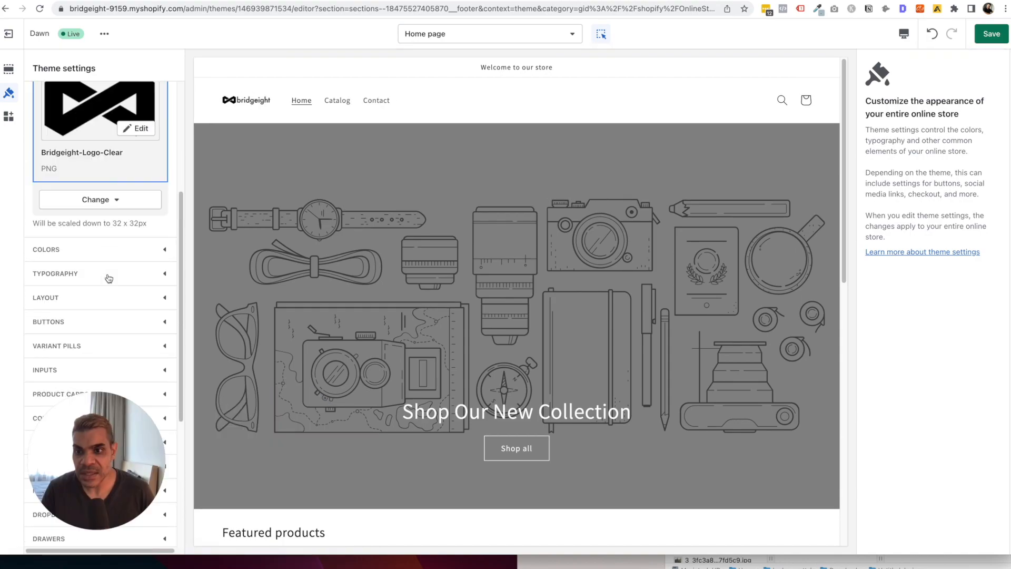
{"action": "left_click", "coordinate": [113, 250]}
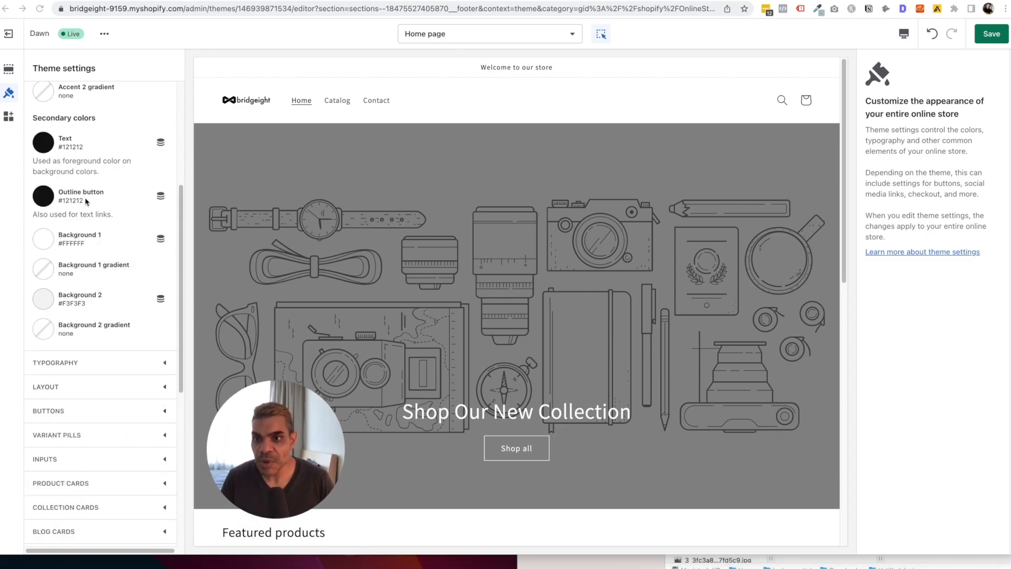
Try a different hue for Accent 2, then restore its original blue #334FB4.
{"action": "scroll", "coordinate": [86, 201], "scroll_direction": "up", "scroll_amount": 4}
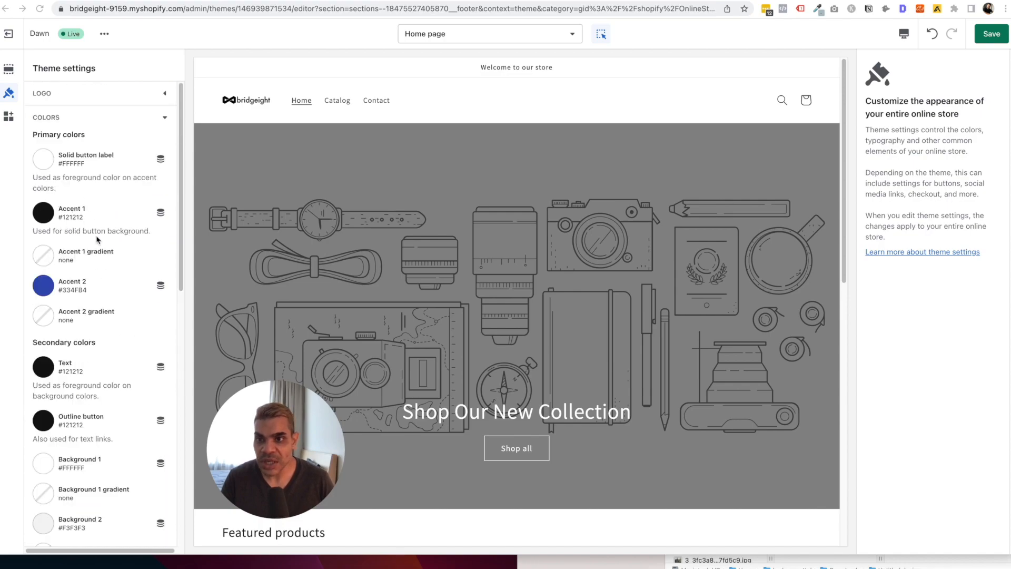
{"action": "scroll", "coordinate": [97, 240], "scroll_direction": "down", "scroll_amount": 2}
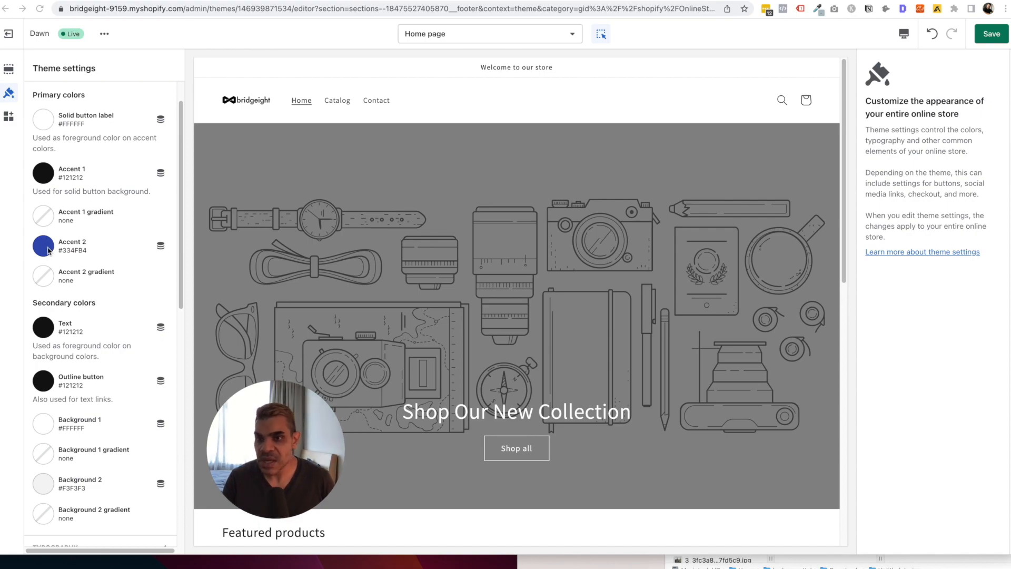
{"action": "left_click", "coordinate": [72, 244]}
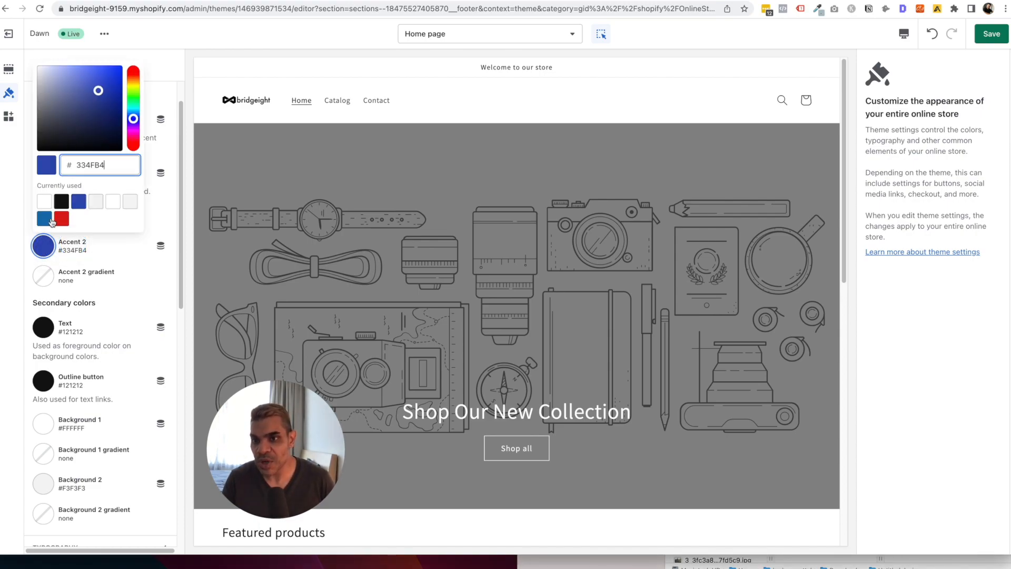
{"action": "left_click_drag", "start_coordinate": [136, 93], "coordinate": [138, 126]}
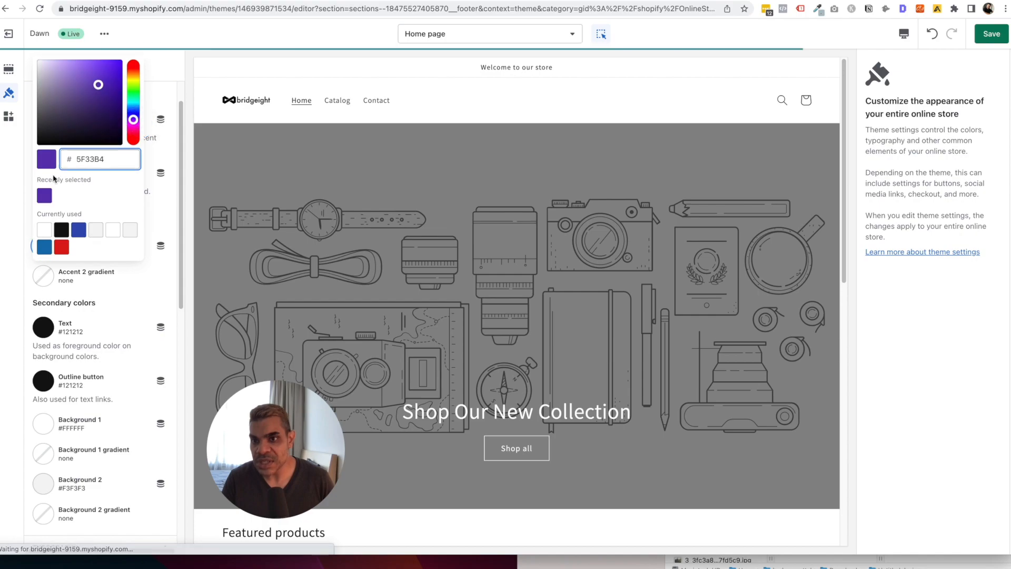
{"action": "left_click", "coordinate": [79, 230]}
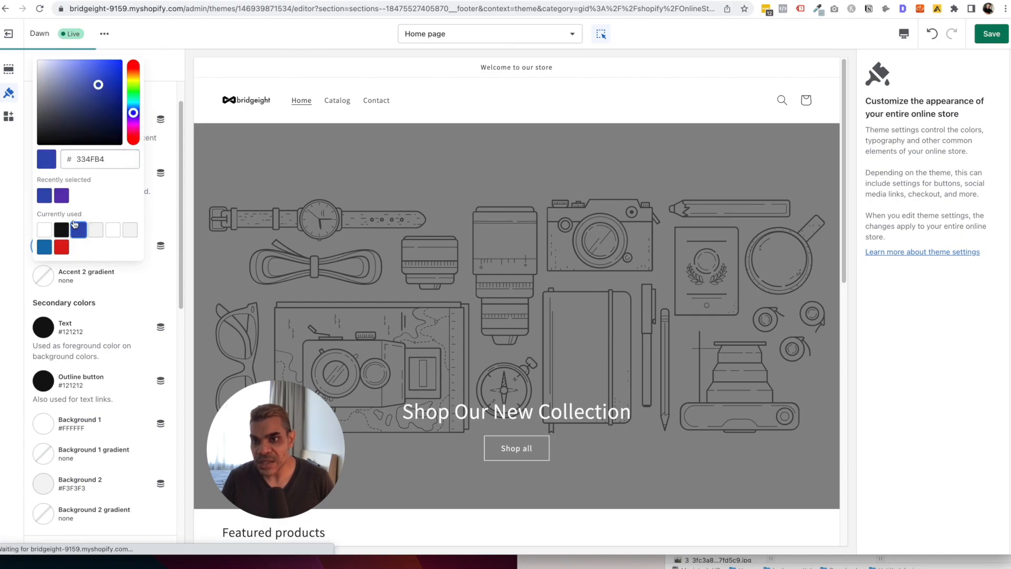
{"action": "left_click", "coordinate": [168, 209]}
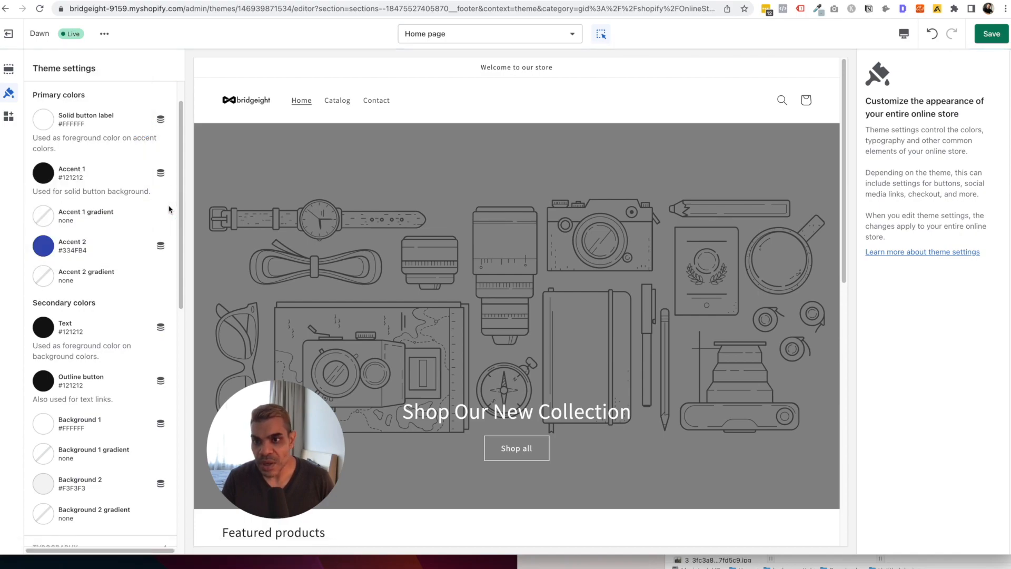
{"action": "scroll", "coordinate": [97, 238], "scroll_direction": "up", "scroll_amount": 2}
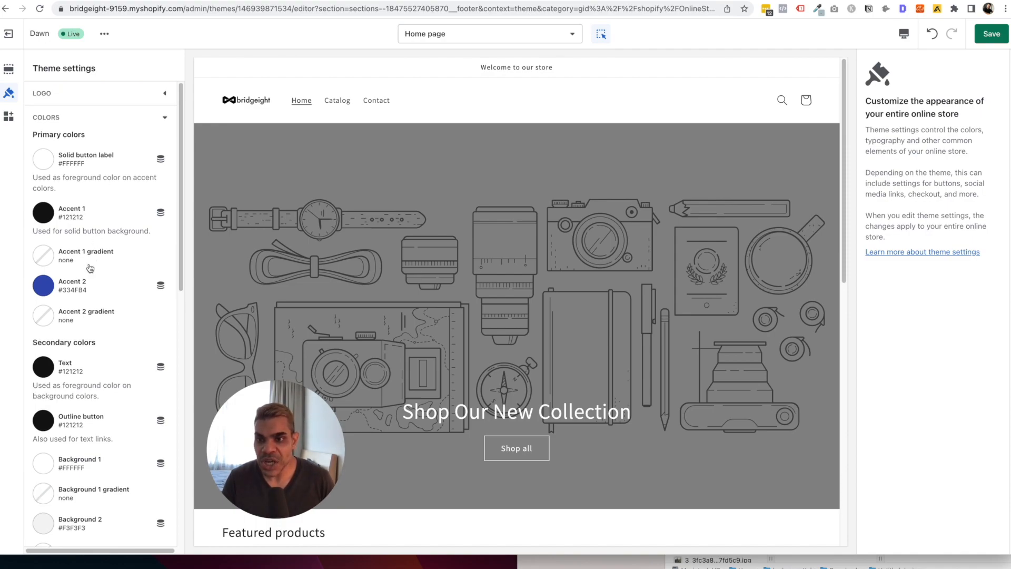
{"action": "scroll", "coordinate": [103, 345], "scroll_direction": "down", "scroll_amount": 4}
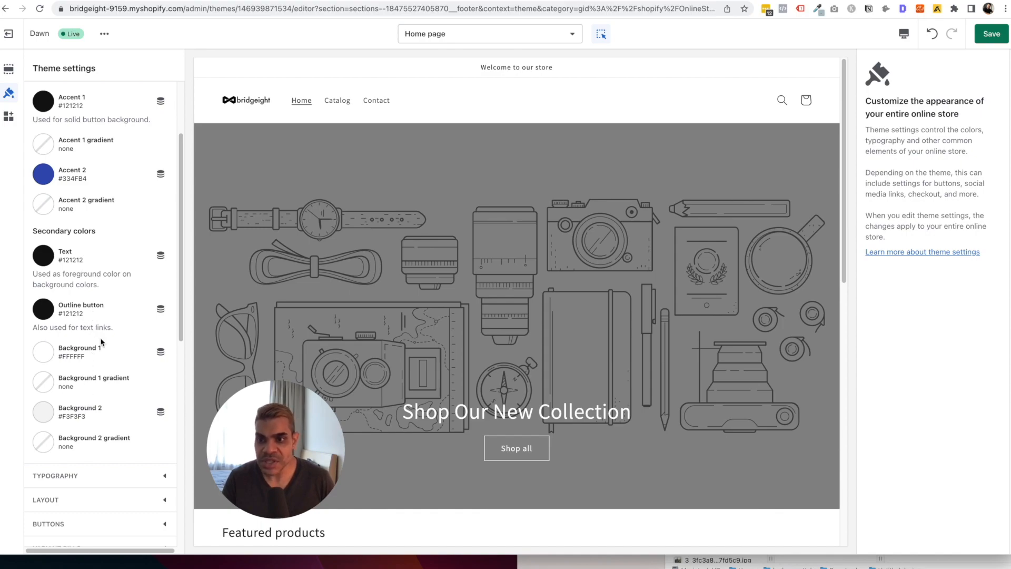
{"action": "scroll", "coordinate": [103, 342], "scroll_direction": "up", "scroll_amount": 4}
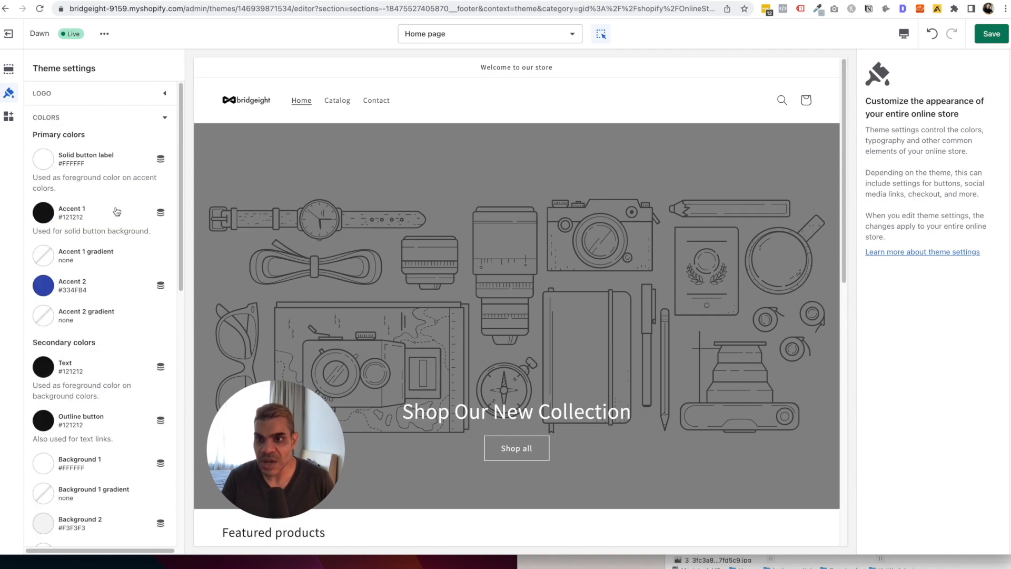
{"action": "left_click", "coordinate": [112, 117]}
{"action": "left_click", "coordinate": [113, 94]}
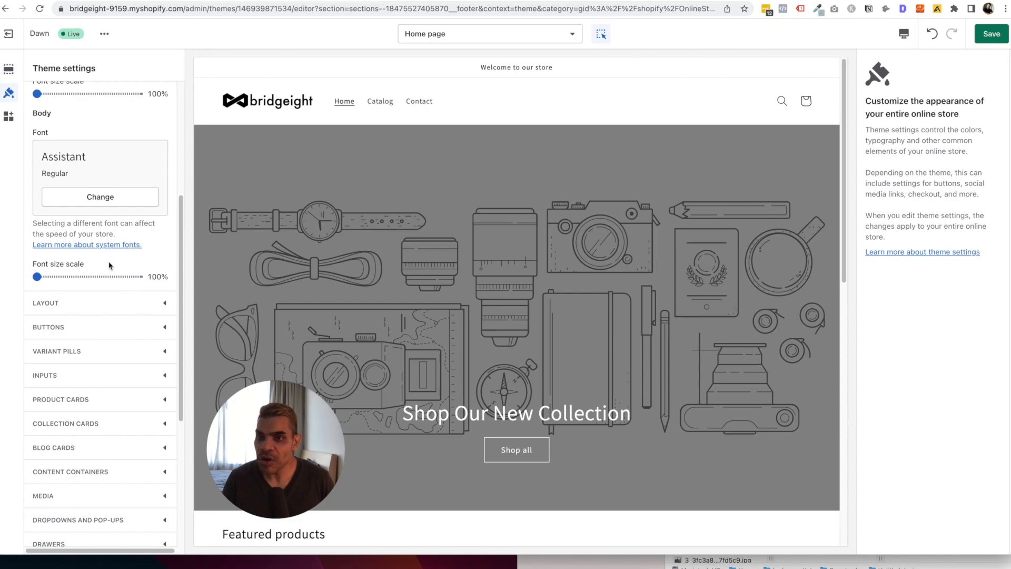
Pick Inter from the Headings font search and apply it in Semi Bold weight.
{"action": "scroll", "coordinate": [151, 266], "scroll_direction": "up", "scroll_amount": 5}
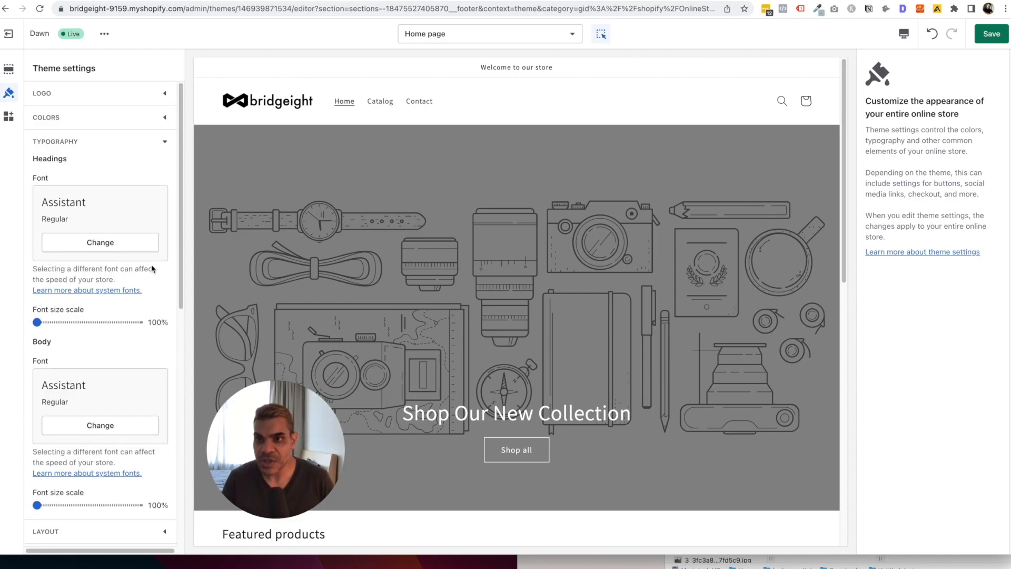
{"action": "left_click", "coordinate": [105, 242]}
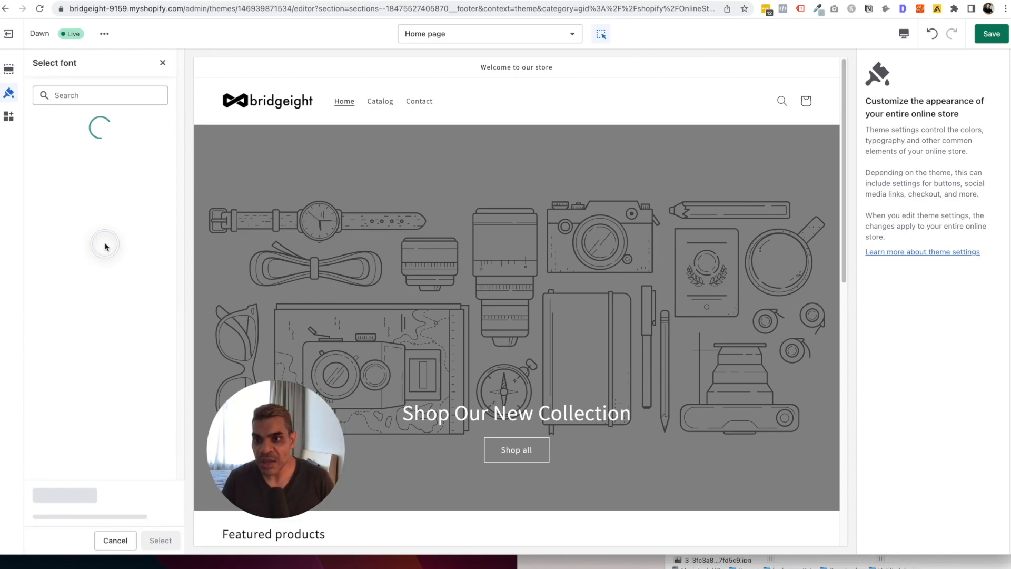
{"action": "left_click", "coordinate": [84, 95]}
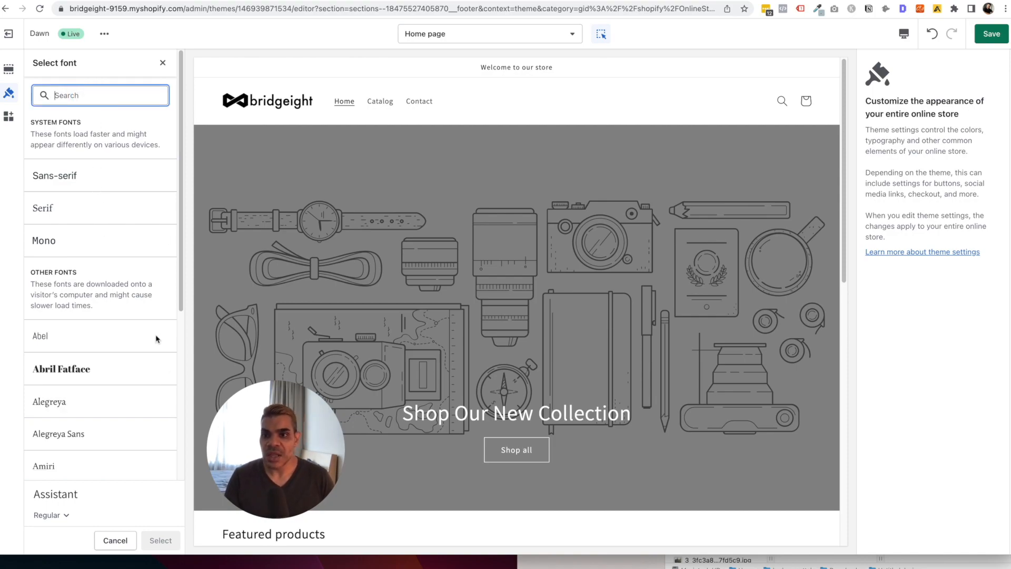
{"action": "scroll", "coordinate": [141, 394], "scroll_direction": "down", "scroll_amount": 5}
{"action": "scroll", "coordinate": [142, 395], "scroll_direction": "up", "scroll_amount": 5}
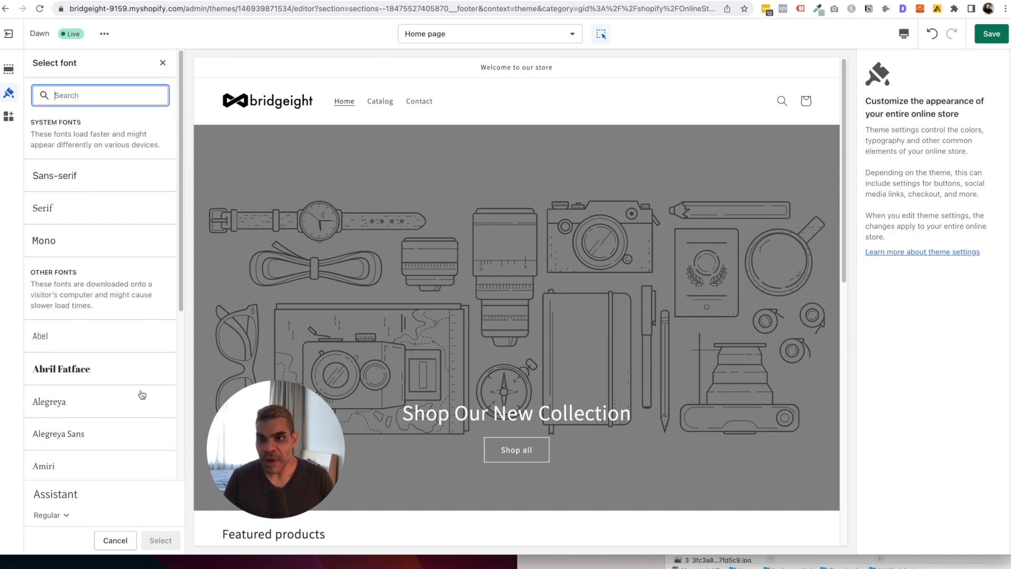
{"action": "type", "text": "inter"}
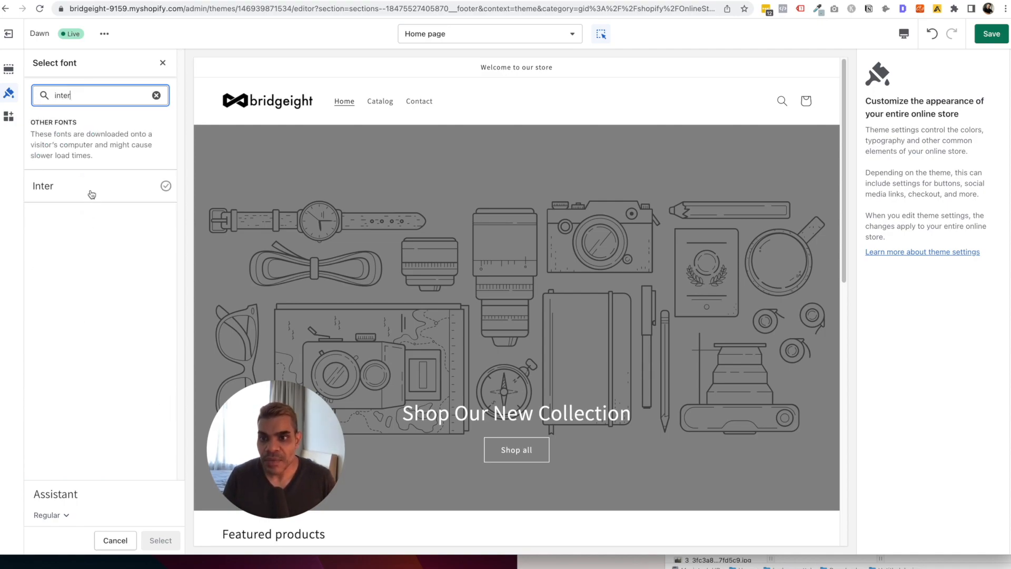
{"action": "left_click", "coordinate": [93, 191]}
{"action": "left_click", "coordinate": [65, 515]}
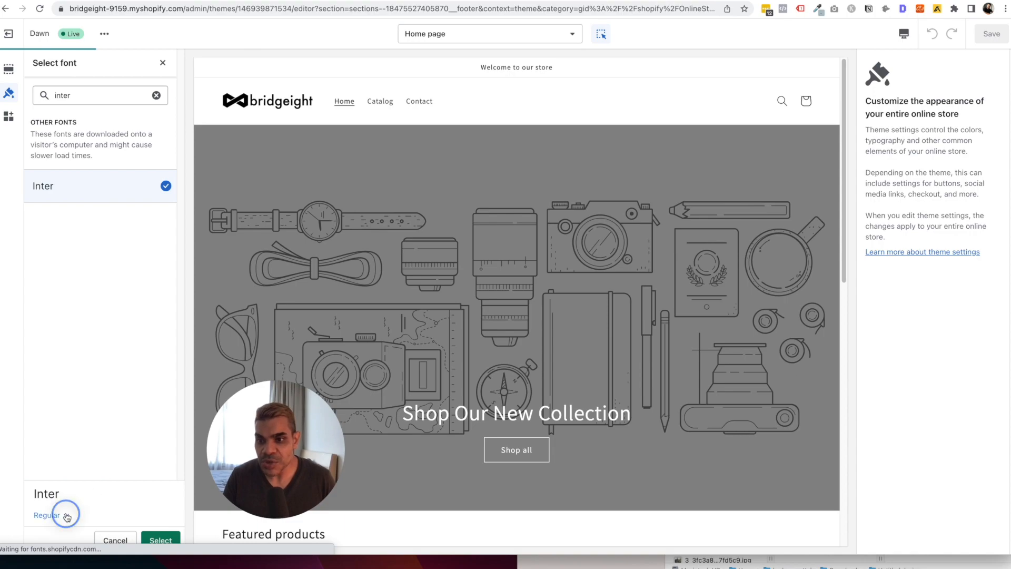
{"action": "left_click", "coordinate": [56, 448]}
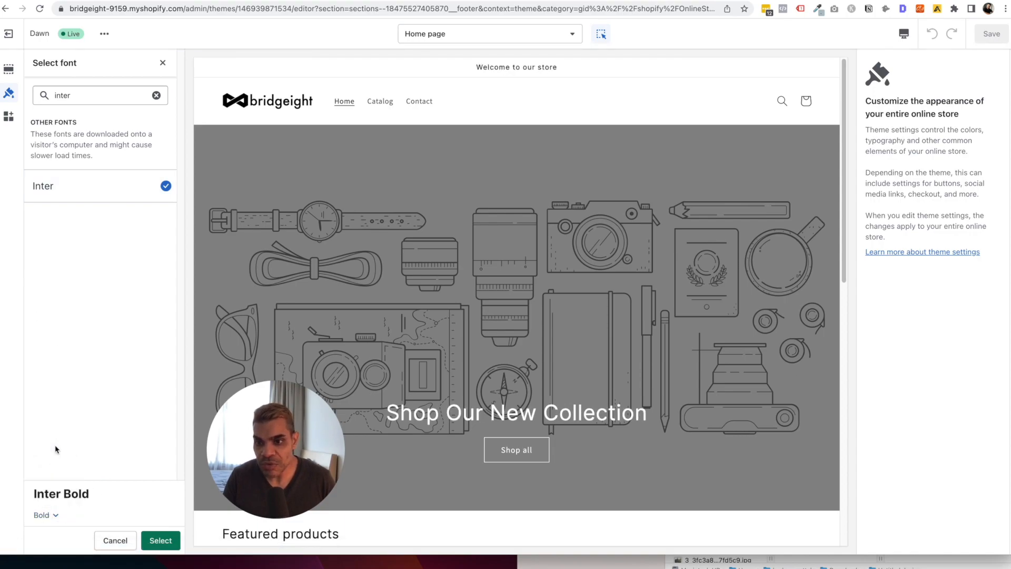
{"action": "left_click", "coordinate": [56, 516]}
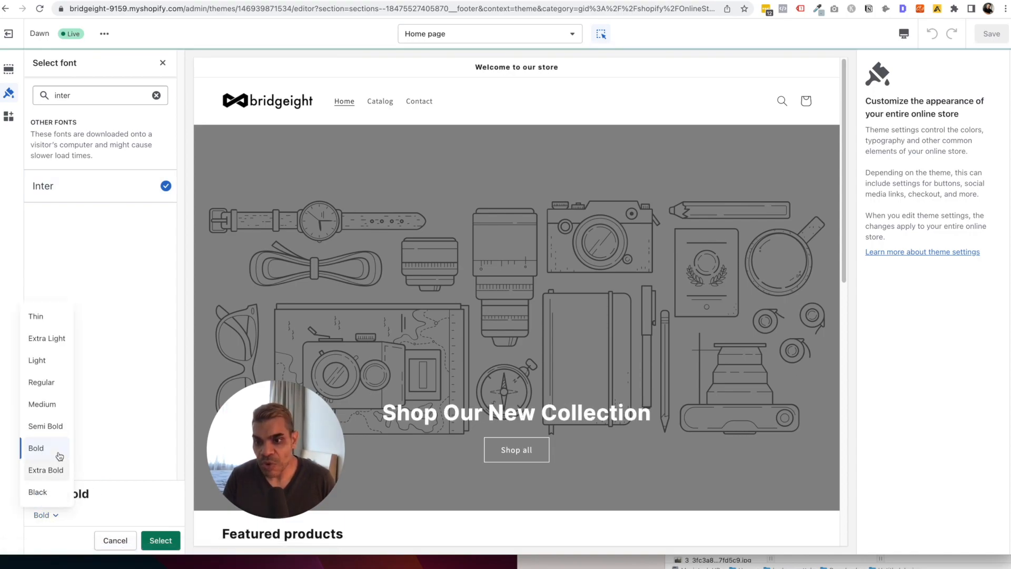
{"action": "left_click", "coordinate": [55, 428]}
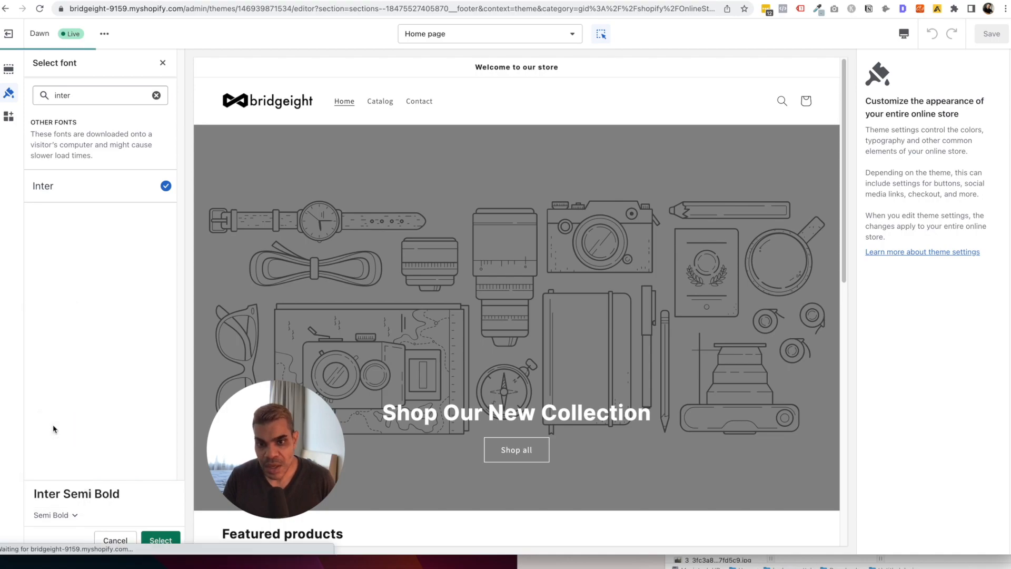
{"action": "left_click", "coordinate": [179, 535]}
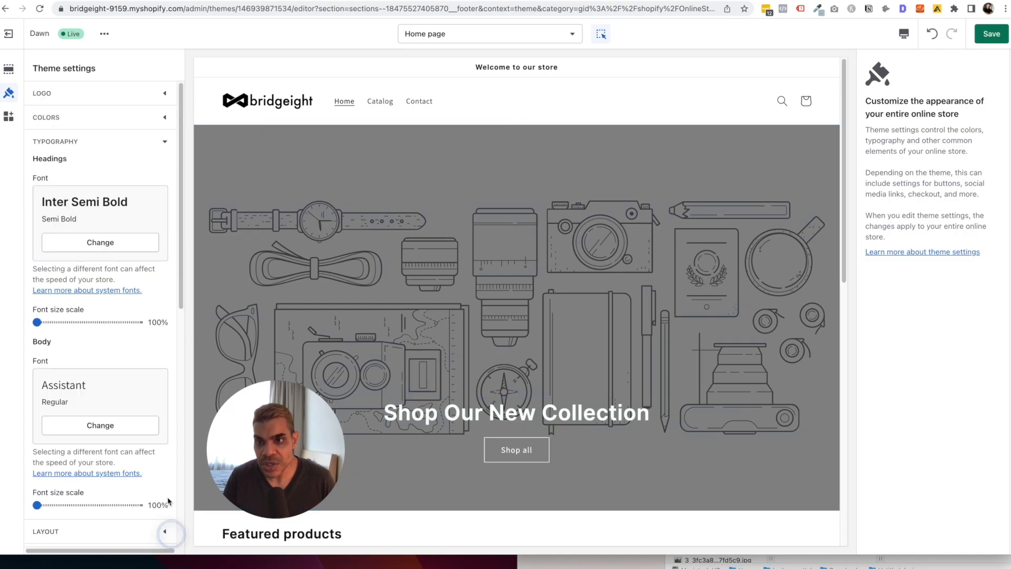
Search 'lato' in the Body font picker and apply Lato Regular.
{"action": "left_click", "coordinate": [87, 424]}
{"action": "left_click", "coordinate": [111, 98]}
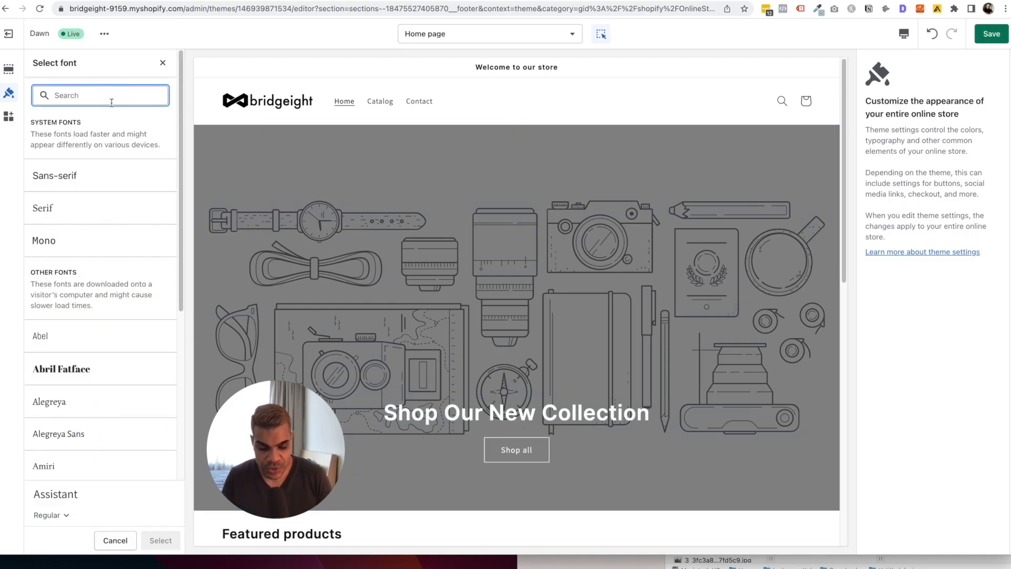
{"action": "type", "text": "lato"}
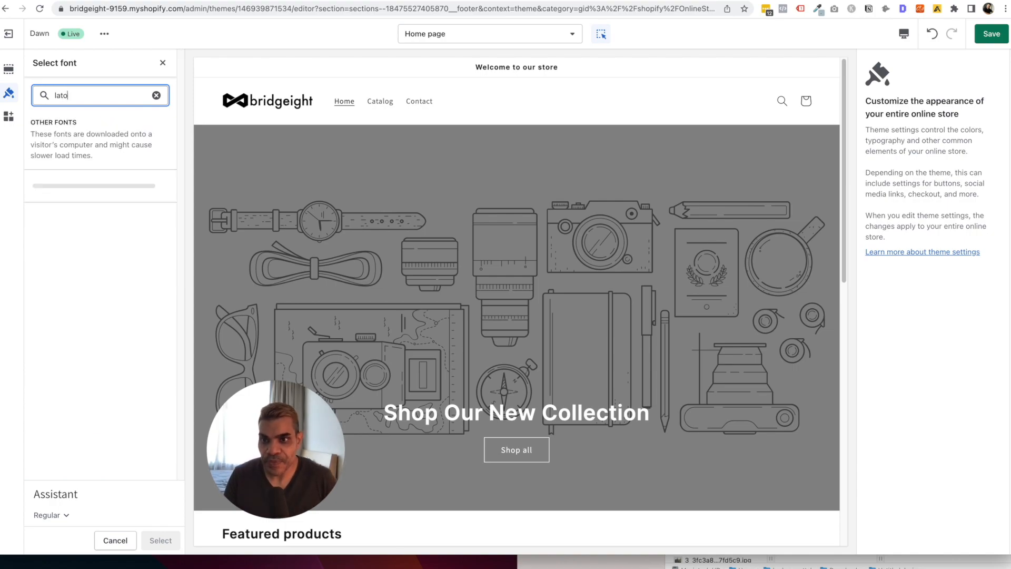
{"action": "left_click", "coordinate": [91, 190]}
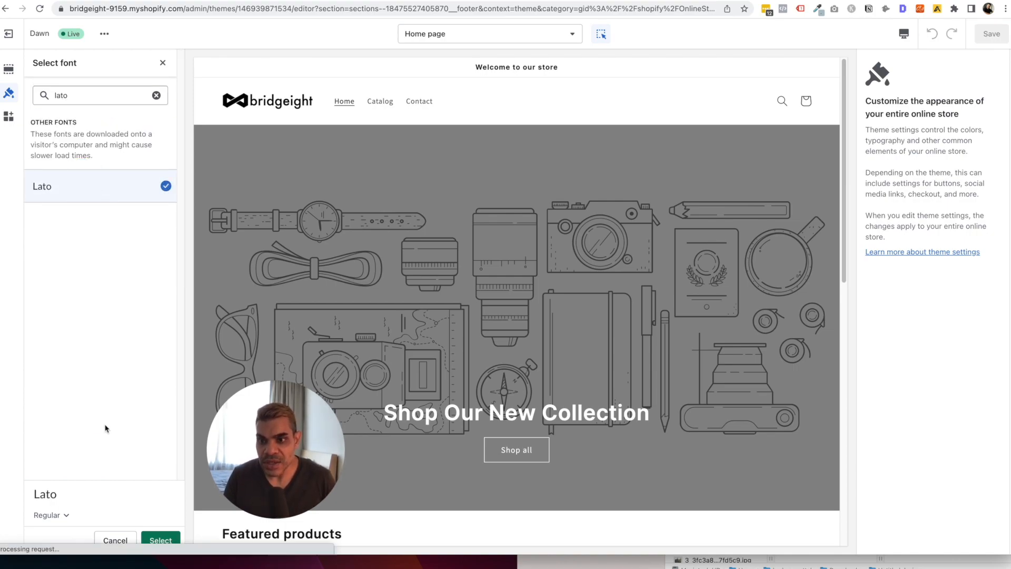
{"action": "left_click", "coordinate": [159, 542]}
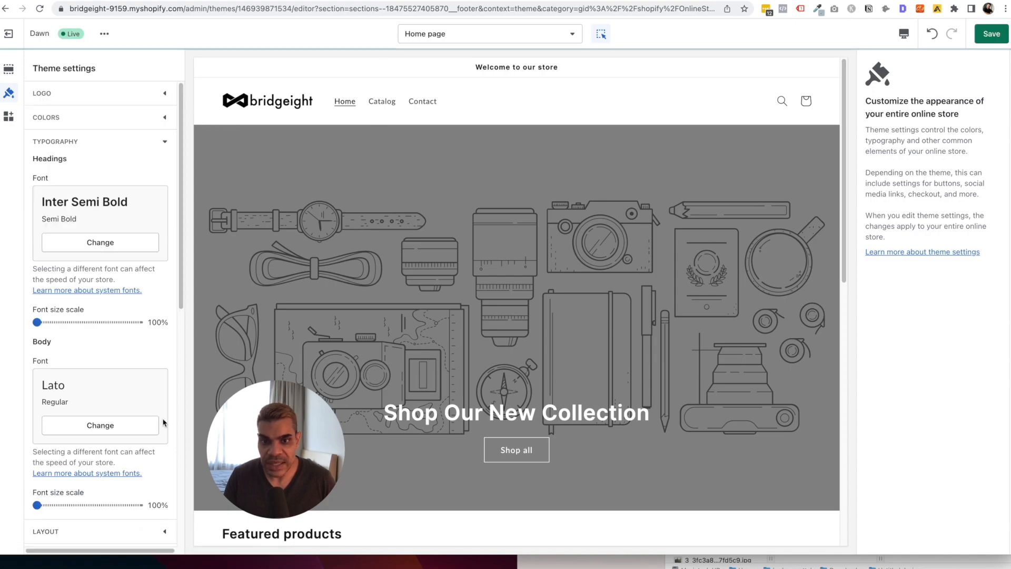
Look over the Layout settings, then expand the Buttons section.
{"action": "scroll", "coordinate": [491, 318], "scroll_direction": "down", "scroll_amount": 5}
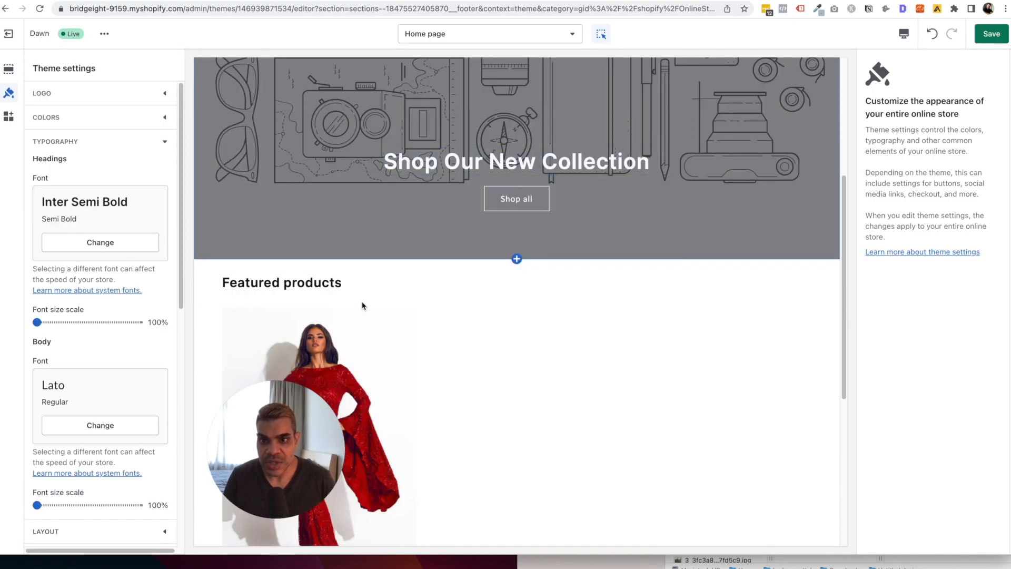
{"action": "scroll", "coordinate": [524, 293], "scroll_direction": "up", "scroll_amount": 5}
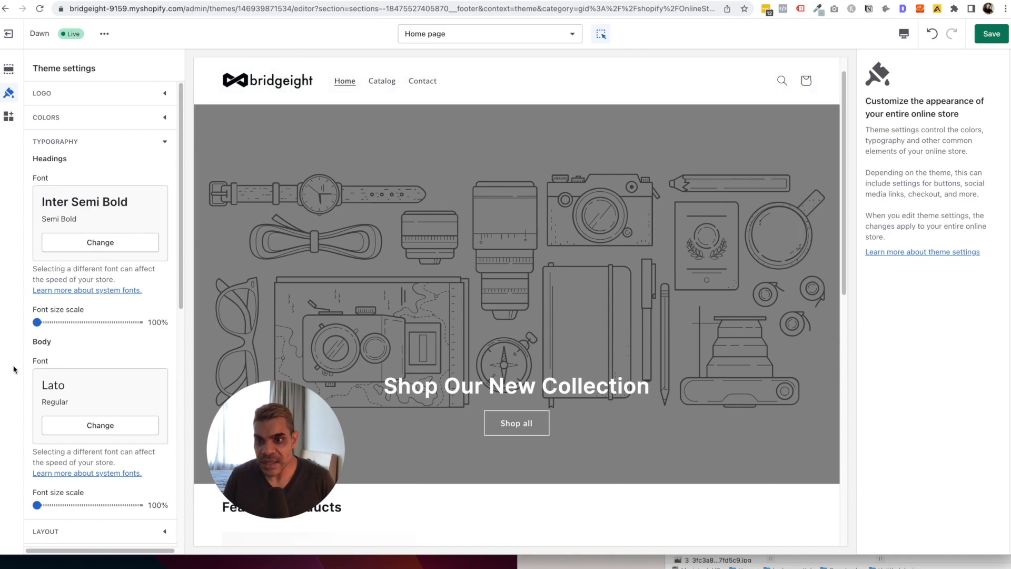
{"action": "scroll", "coordinate": [88, 341], "scroll_direction": "down", "scroll_amount": 5}
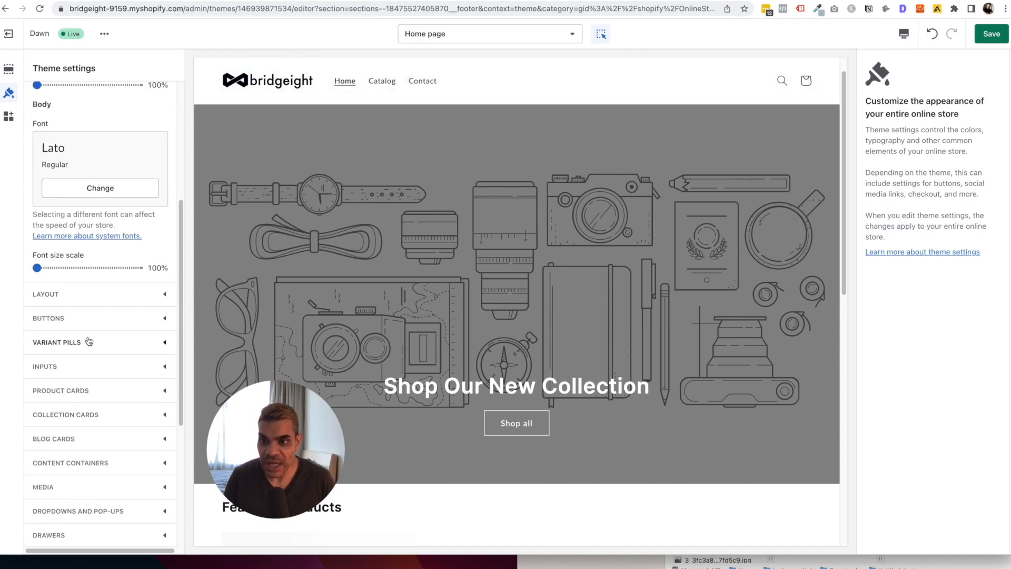
{"action": "scroll", "coordinate": [87, 296], "scroll_direction": "down", "scroll_amount": 4}
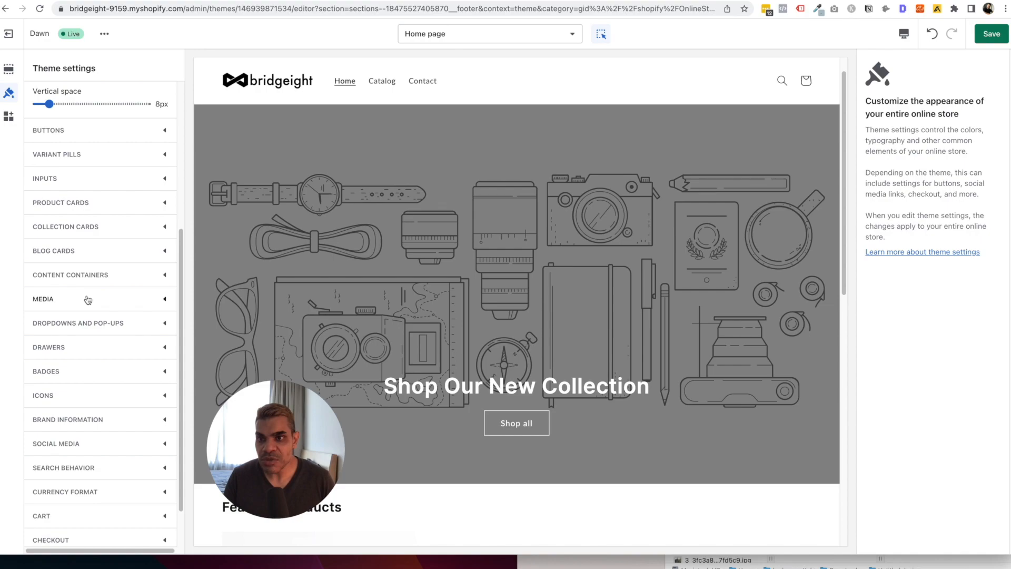
{"action": "scroll", "coordinate": [88, 299], "scroll_direction": "up", "scroll_amount": 5}
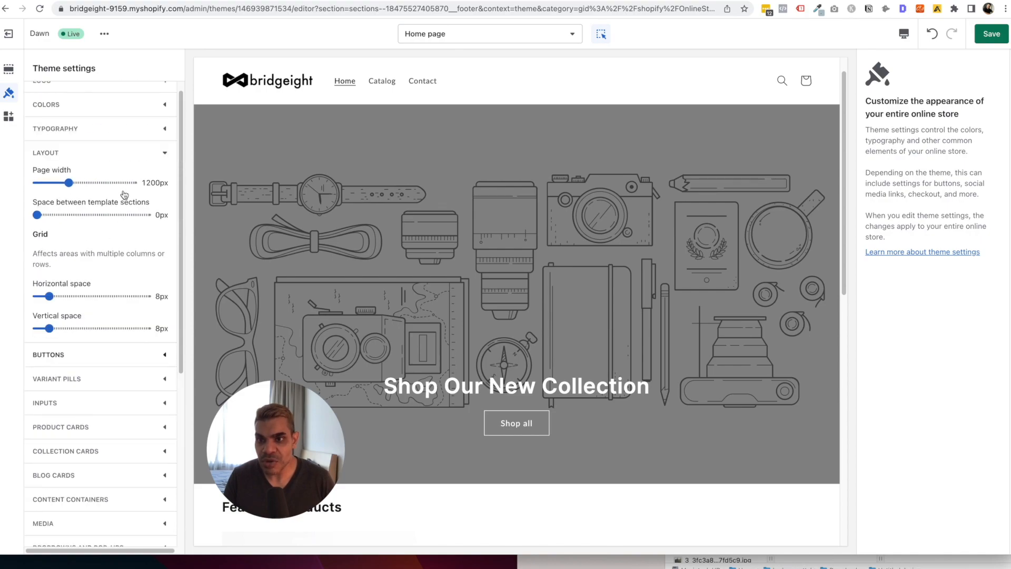
{"action": "scroll", "coordinate": [122, 194], "scroll_direction": "up", "scroll_amount": 1}
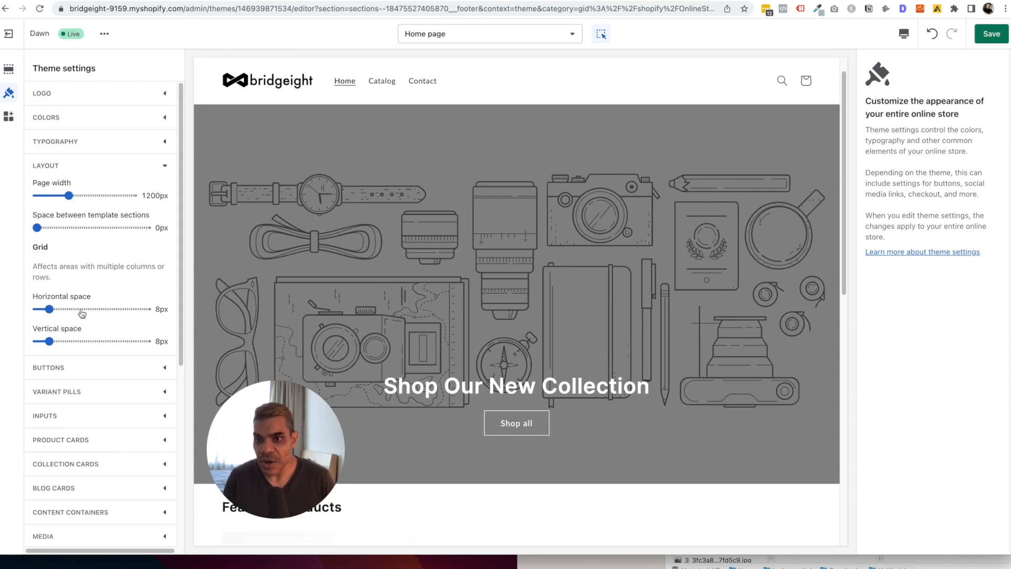
{"action": "left_click", "coordinate": [80, 364]}
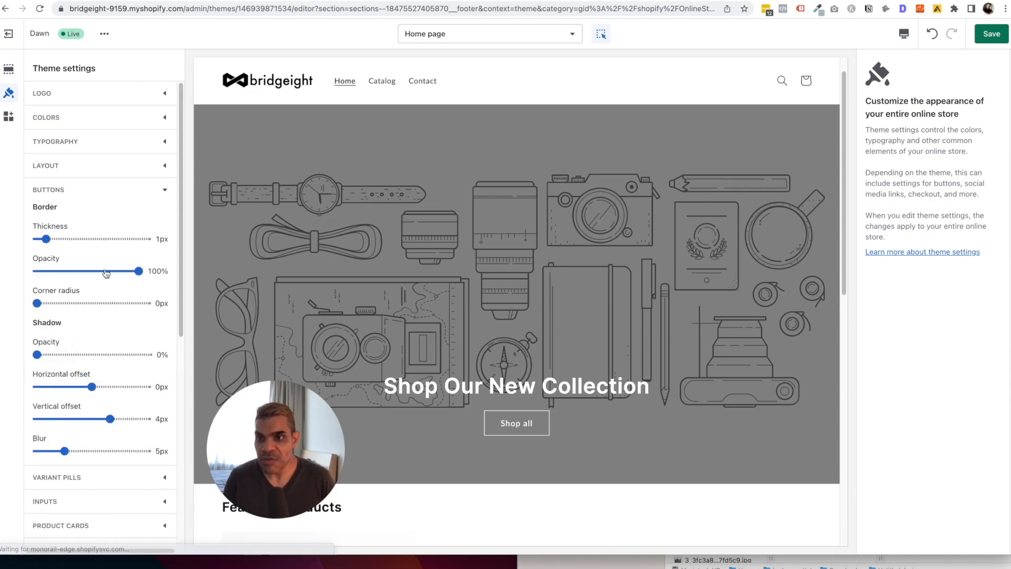
Set the button corner radius to 4px and border thickness to 2px.
{"action": "scroll", "coordinate": [106, 271], "scroll_direction": "down", "scroll_amount": 1}
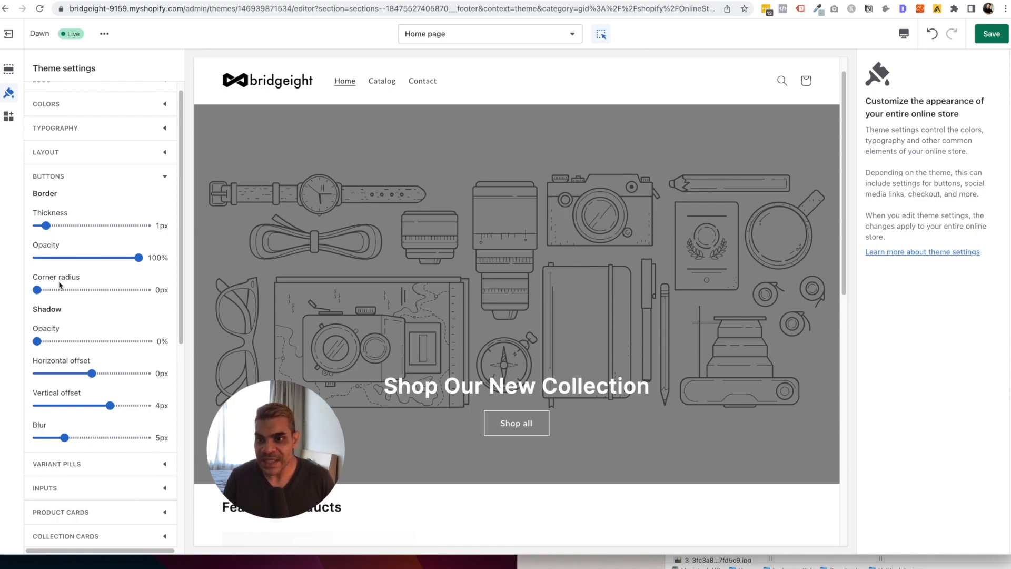
{"action": "left_click", "coordinate": [157, 291]}
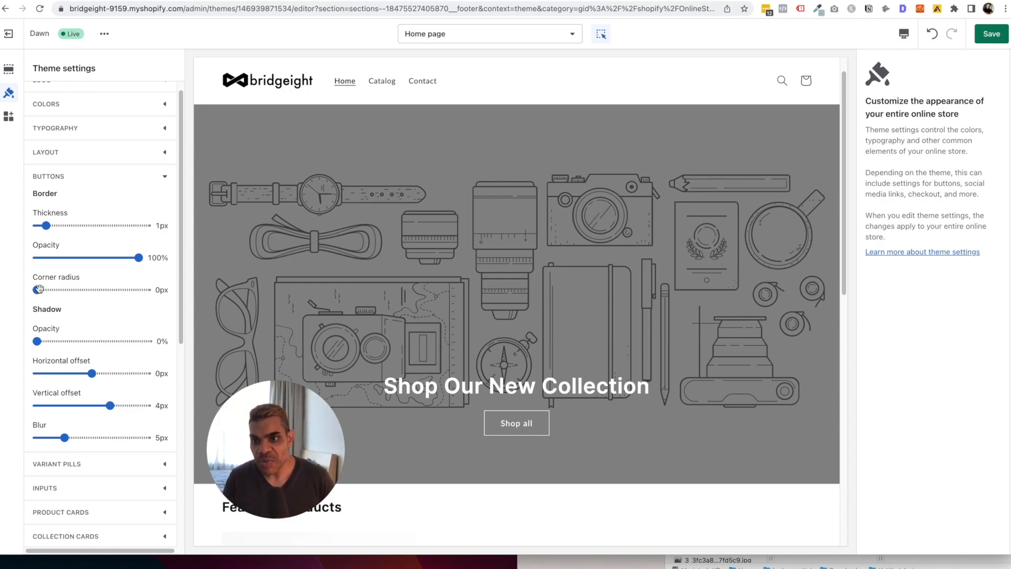
{"action": "left_click_drag", "start_coordinate": [39, 289], "coordinate": [48, 290]}
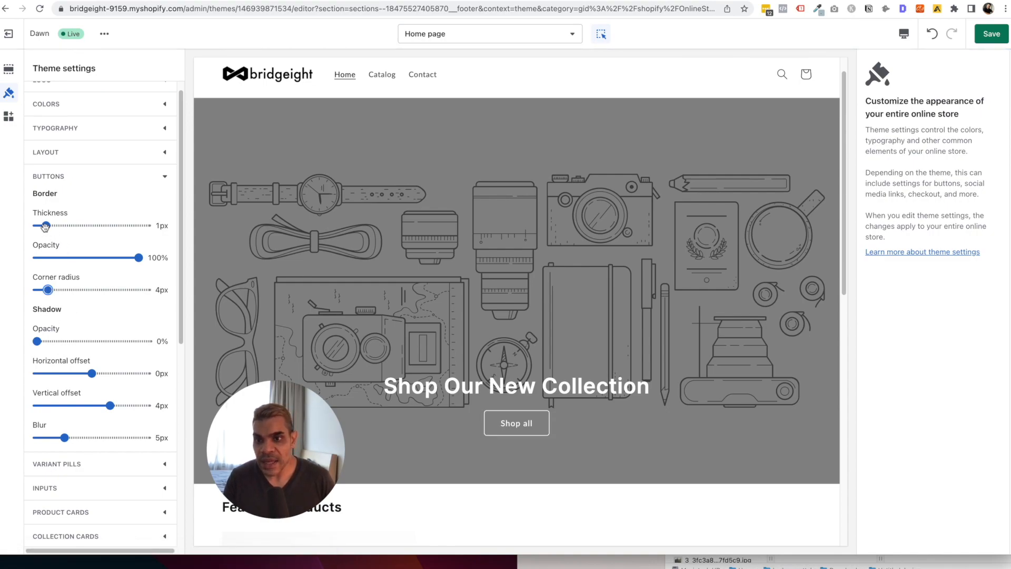
{"action": "left_click_drag", "start_coordinate": [46, 226], "coordinate": [53, 227]}
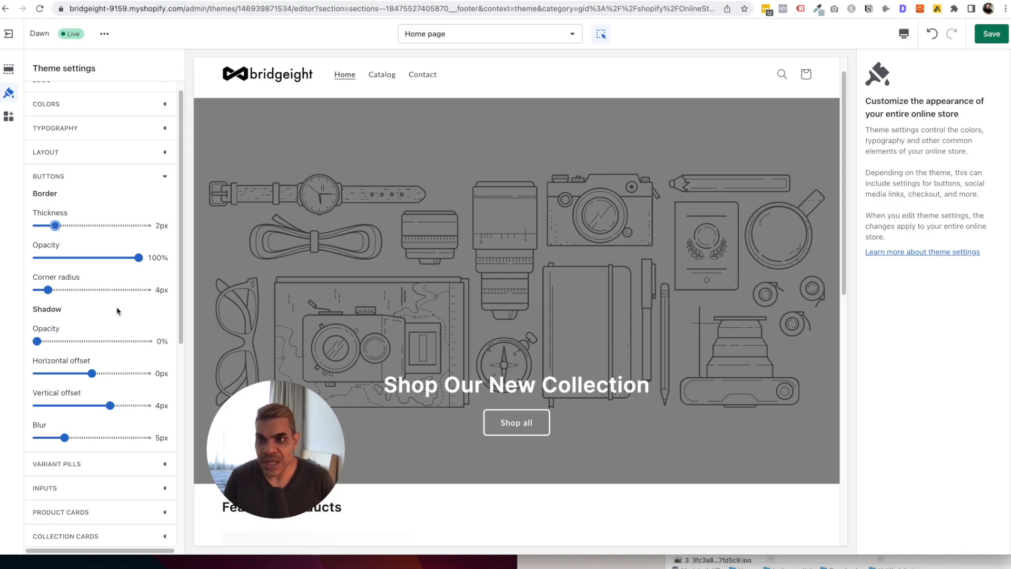
{"action": "scroll", "coordinate": [116, 308], "scroll_direction": "down", "scroll_amount": 2}
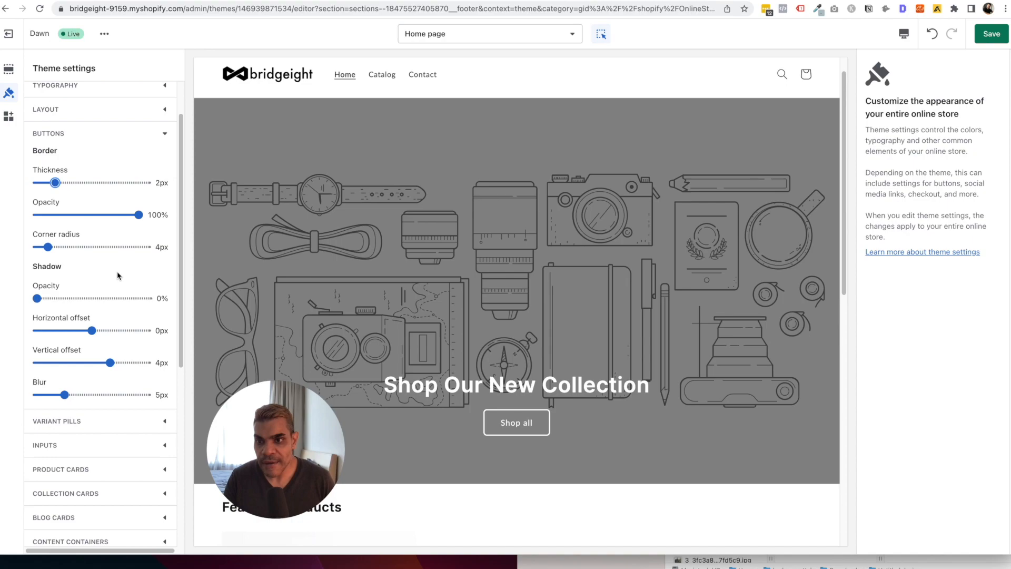
{"action": "scroll", "coordinate": [117, 274], "scroll_direction": "down", "scroll_amount": 3}
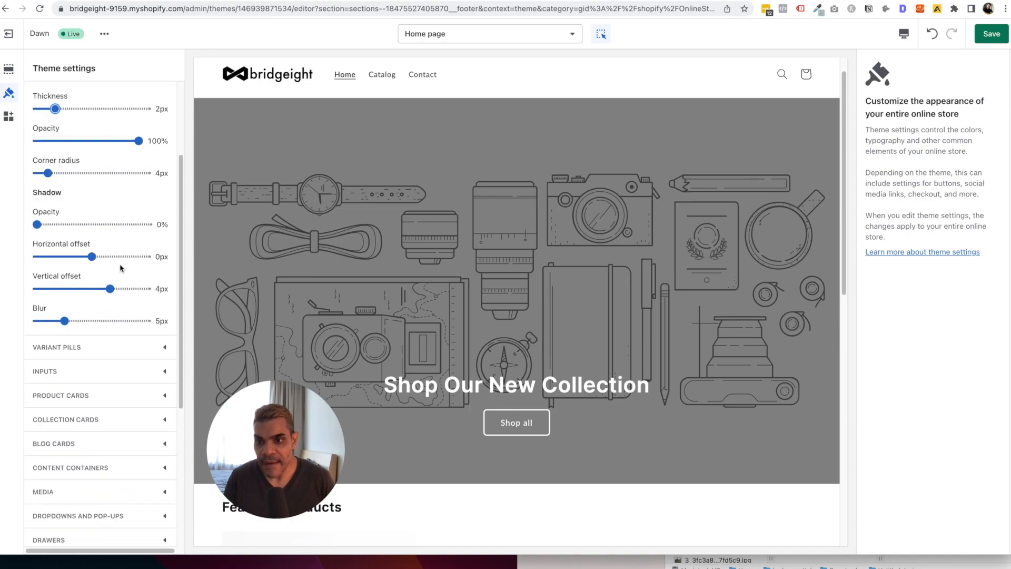
{"action": "left_click", "coordinate": [119, 352]}
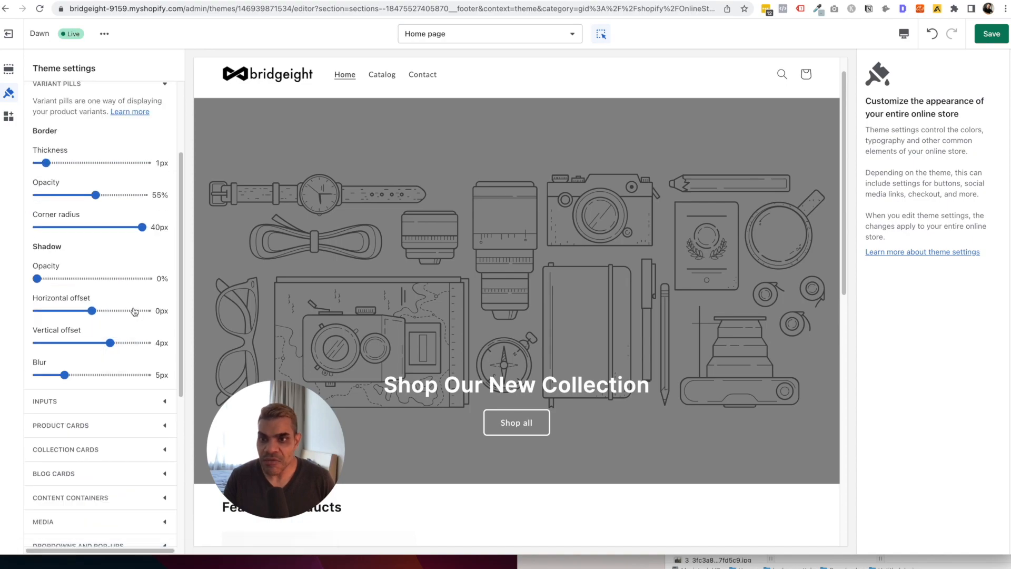
Preview the Default product template in the theme editor.
{"action": "left_click", "coordinate": [494, 35]}
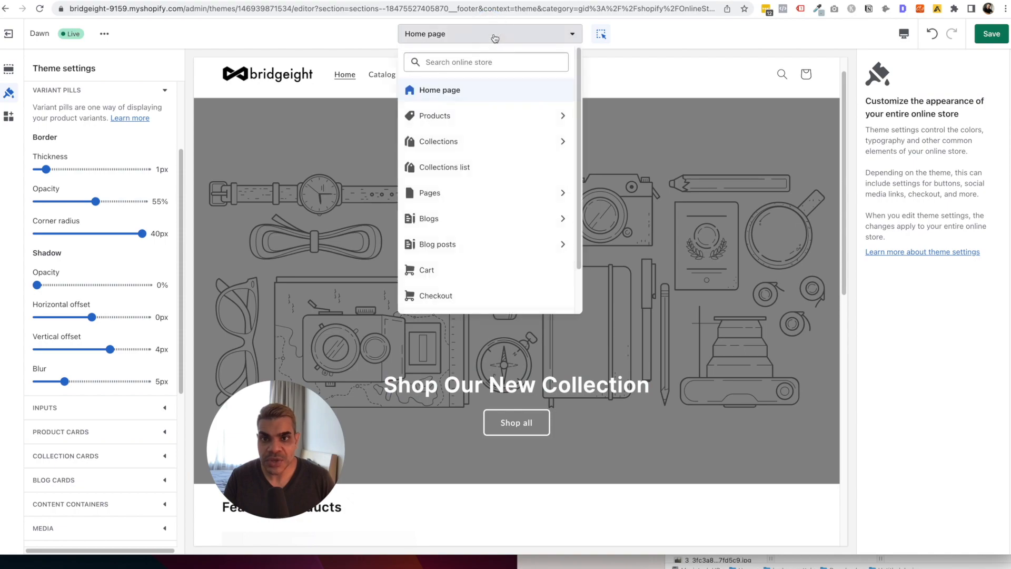
{"action": "left_click", "coordinate": [468, 117]}
{"action": "left_click", "coordinate": [468, 121]}
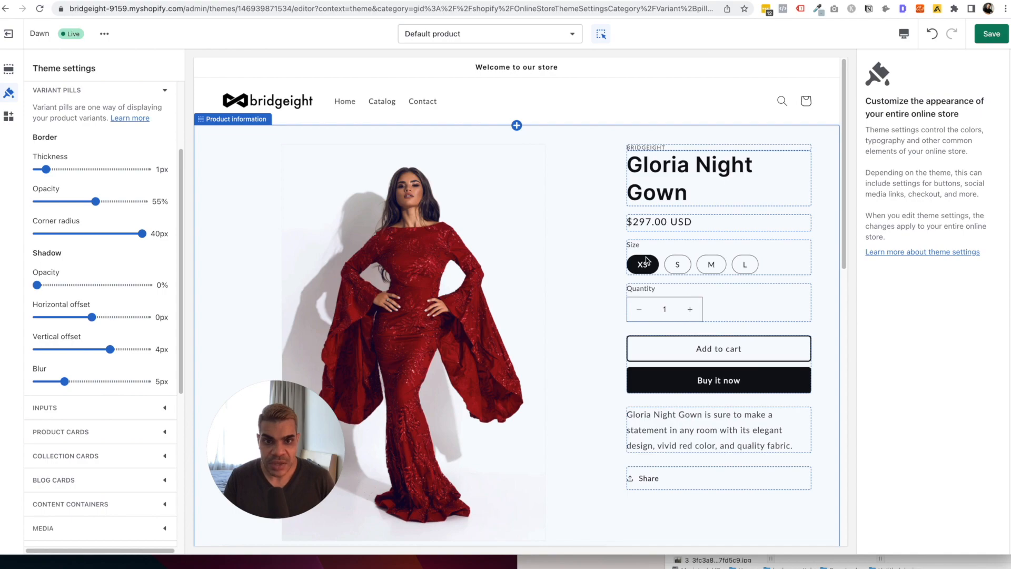
Set the variant pill border thickness to 2px and corner radius to 4px.
{"action": "left_click", "coordinate": [50, 168]}
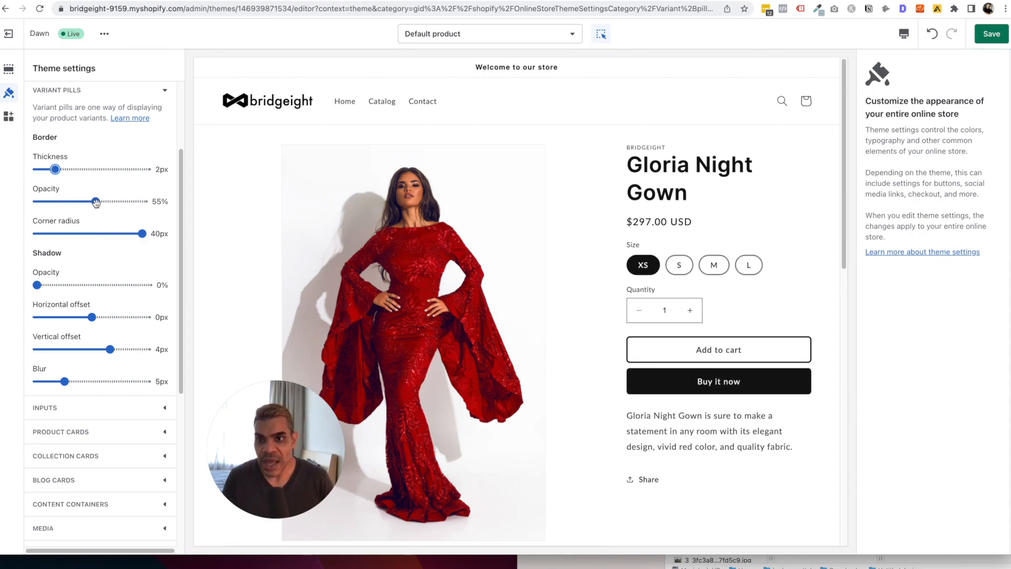
{"action": "left_click_drag", "start_coordinate": [142, 234], "coordinate": [48, 235]}
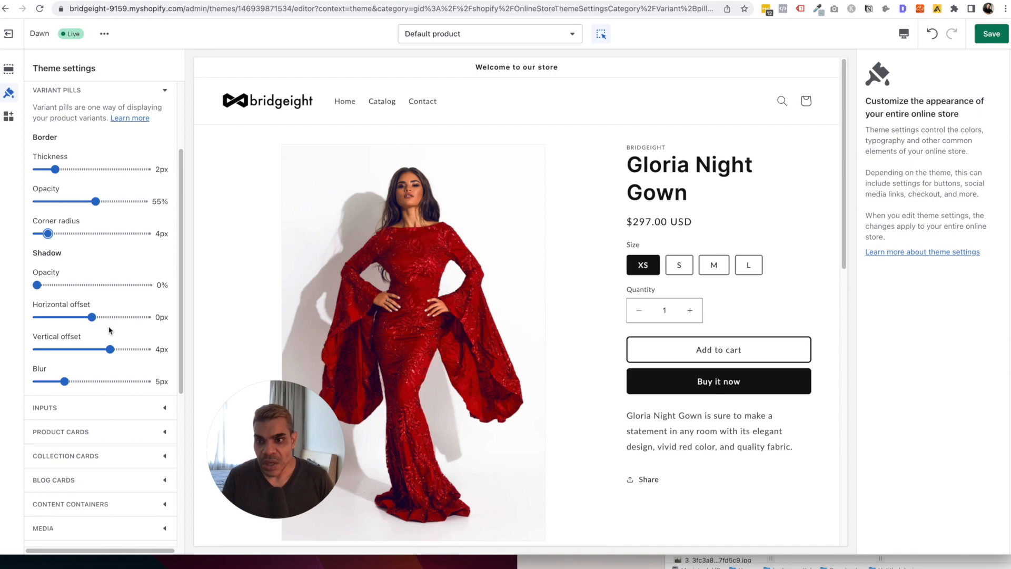
{"action": "scroll", "coordinate": [109, 332], "scroll_direction": "down", "scroll_amount": 1}
Give input fields a 2px border, 4px corner radius and 75% border opacity, with 0px shadow blur.
{"action": "left_click", "coordinate": [97, 394]}
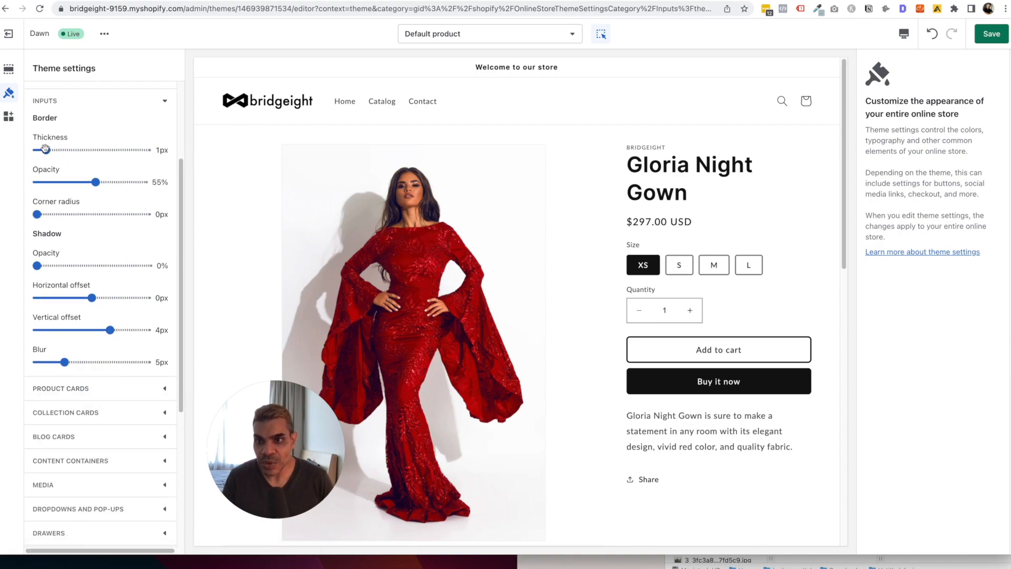
{"action": "left_click_drag", "start_coordinate": [45, 150], "coordinate": [52, 150]}
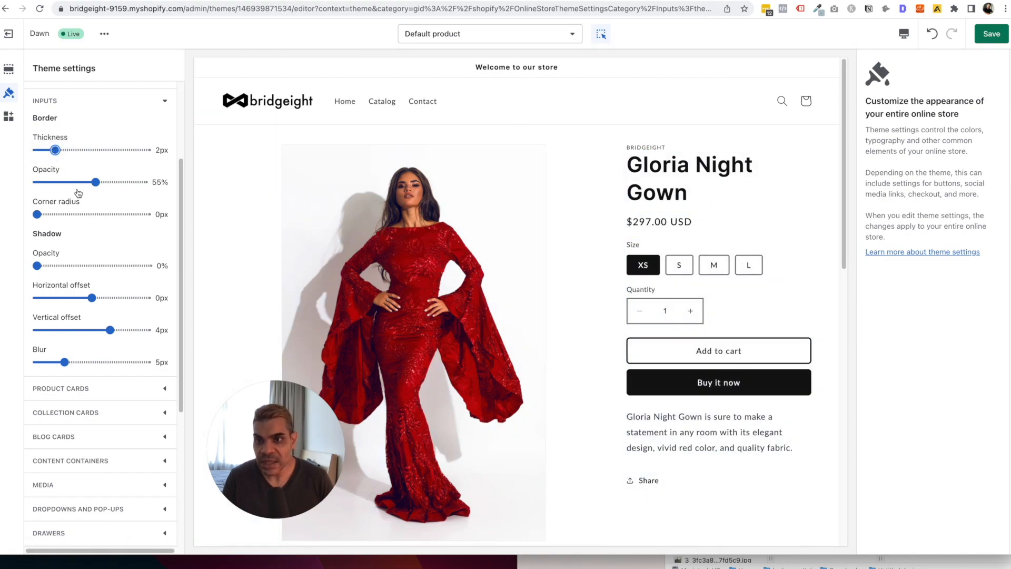
{"action": "left_click_drag", "start_coordinate": [34, 214], "coordinate": [44, 213]}
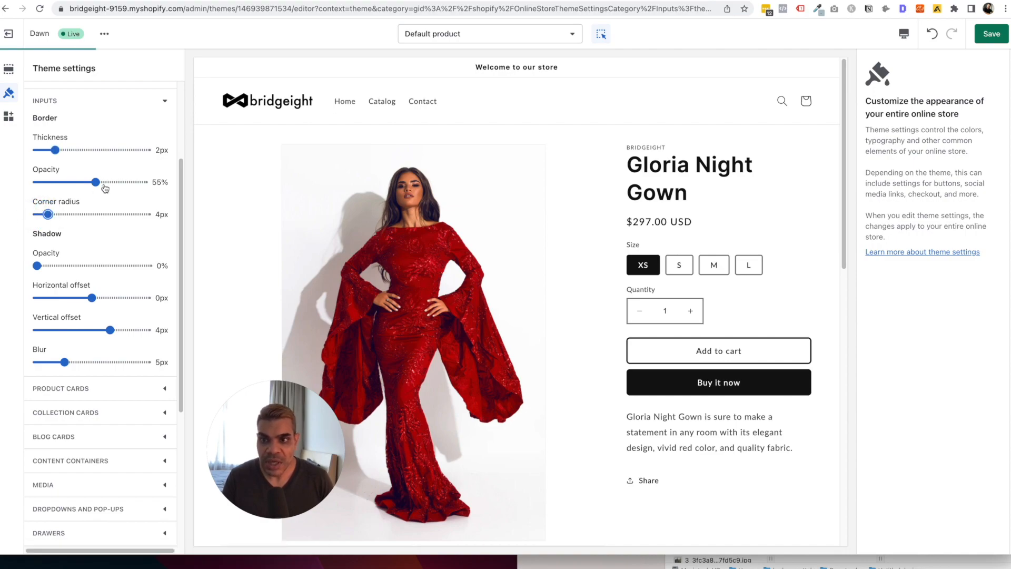
{"action": "left_click_drag", "start_coordinate": [98, 179], "coordinate": [115, 181]}
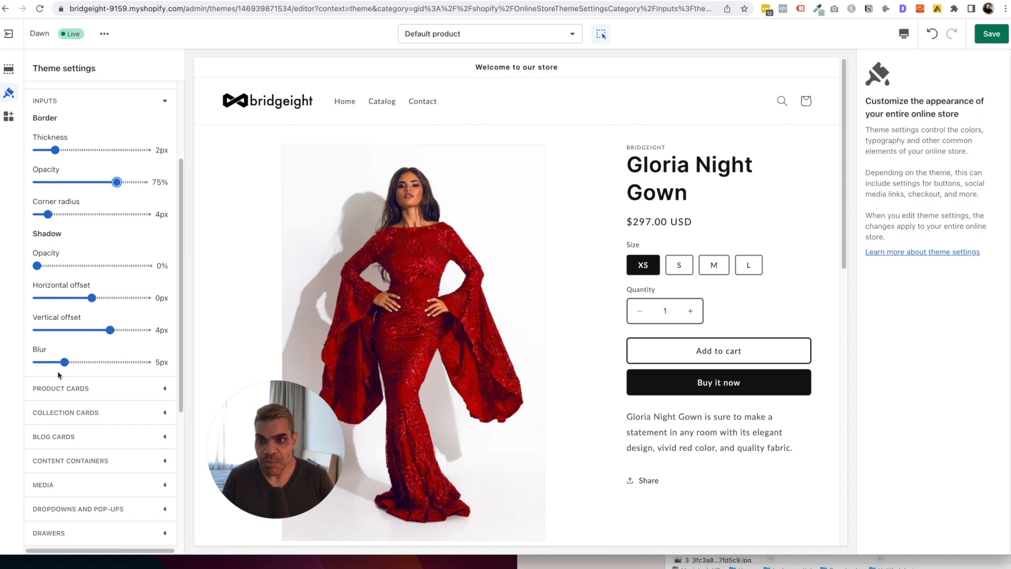
{"action": "left_click_drag", "start_coordinate": [65, 362], "coordinate": [37, 362]}
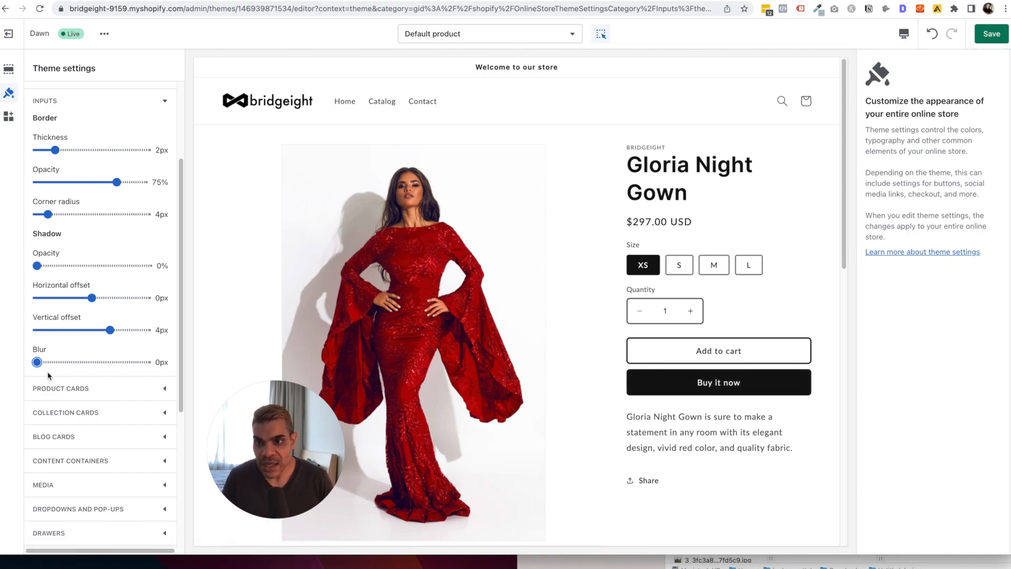
Raise the input field shadow blur to 5px.
{"action": "left_click", "coordinate": [79, 99]}
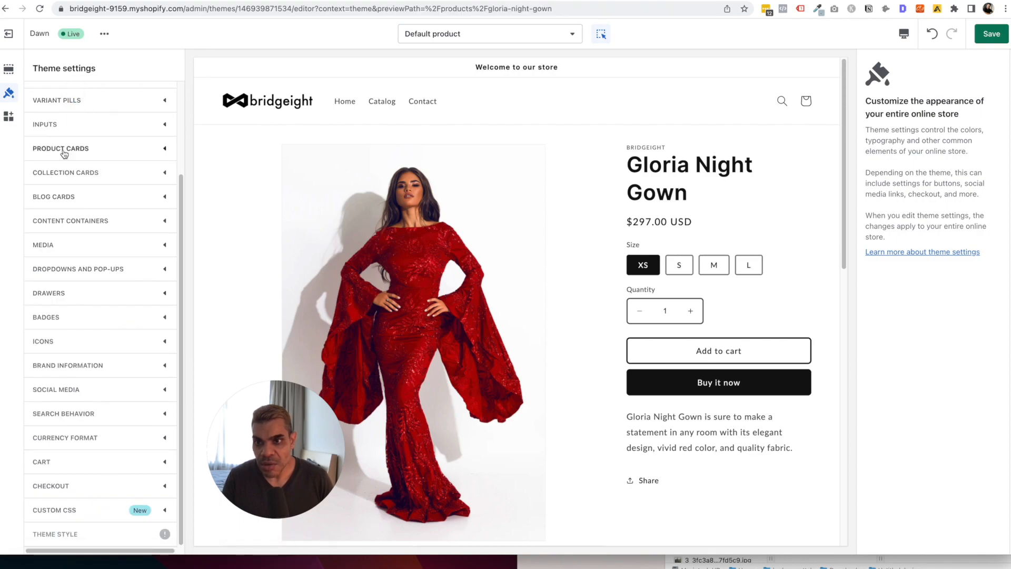
{"action": "scroll", "coordinate": [61, 158], "scroll_direction": "up", "scroll_amount": 1}
{"action": "left_click", "coordinate": [70, 124]}
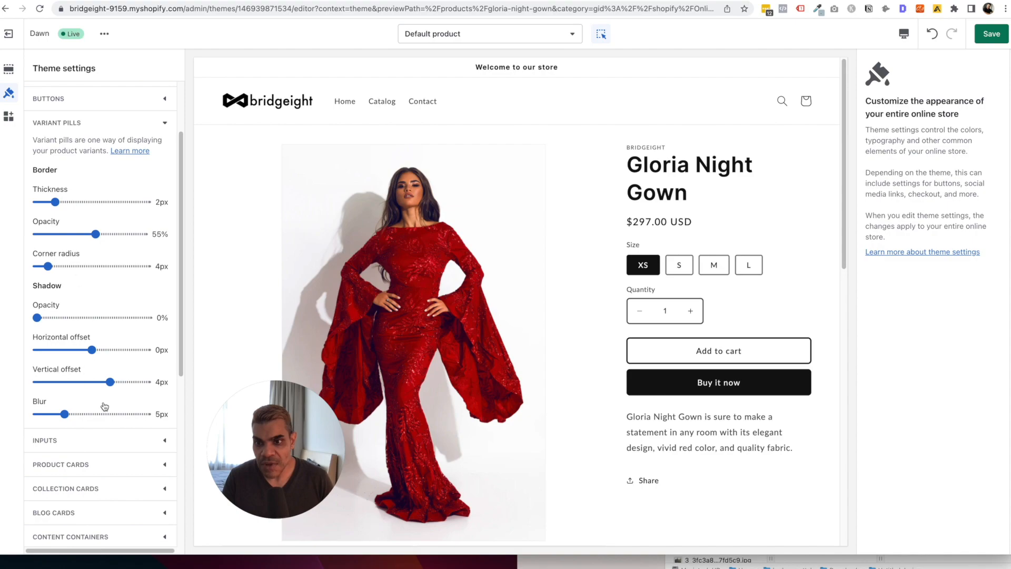
{"action": "left_click", "coordinate": [84, 123]}
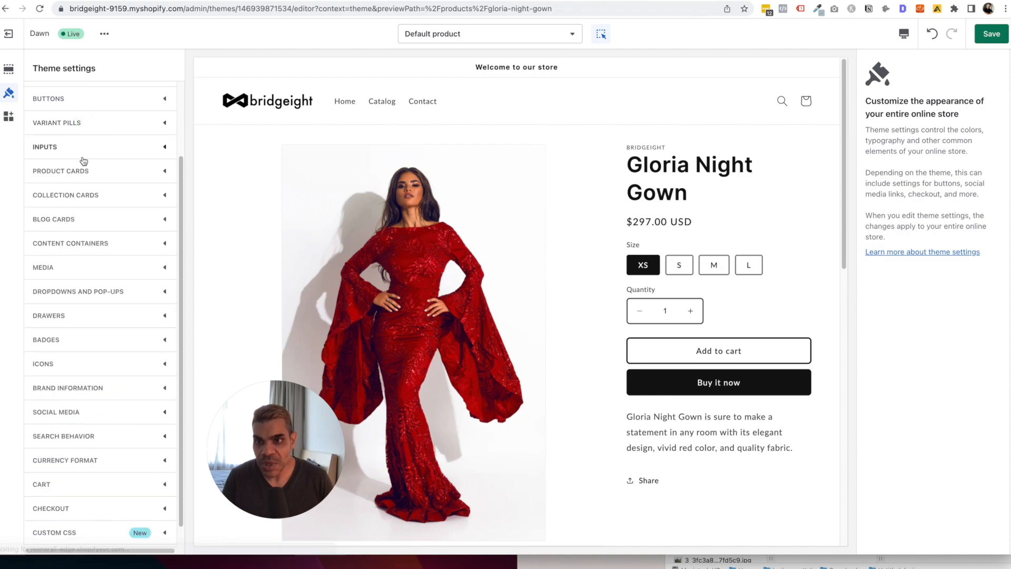
{"action": "left_click", "coordinate": [79, 147]}
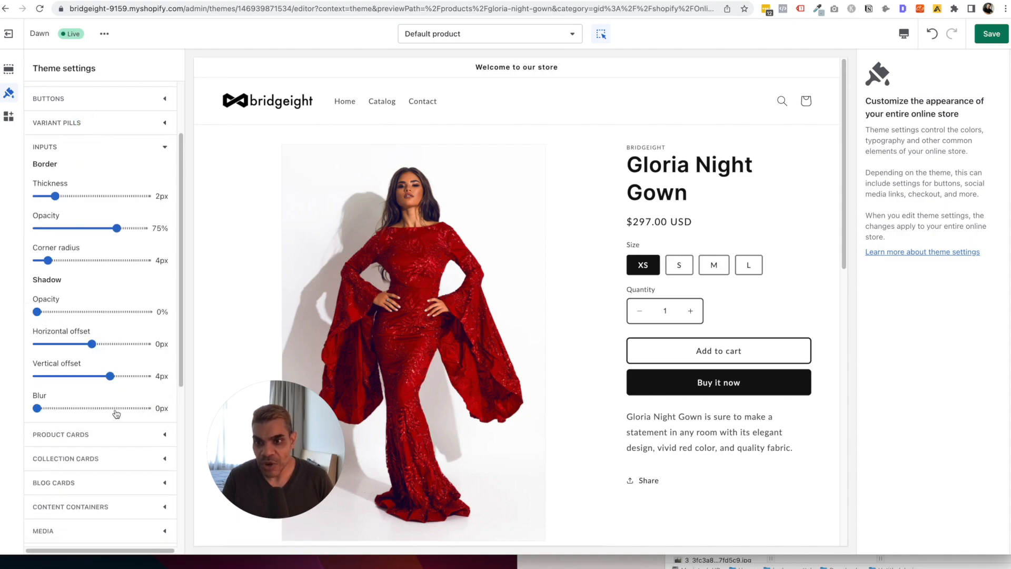
{"action": "left_click_drag", "start_coordinate": [37, 408], "coordinate": [64, 408]}
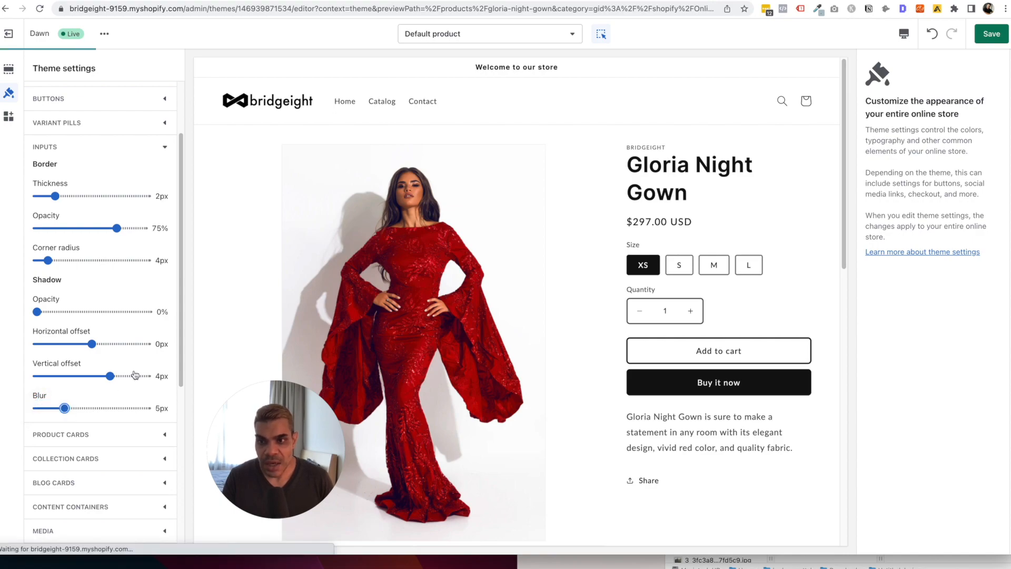
{"action": "left_click", "coordinate": [112, 147]}
Show the Product cards settings alongside a preview of the home page.
{"action": "left_click", "coordinate": [109, 170]}
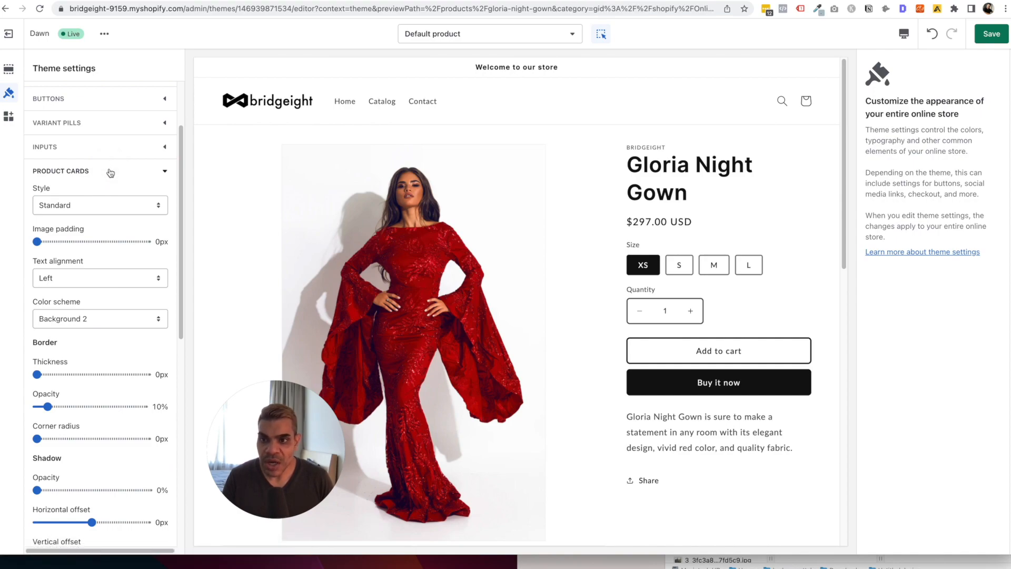
{"action": "left_click", "coordinate": [447, 34]}
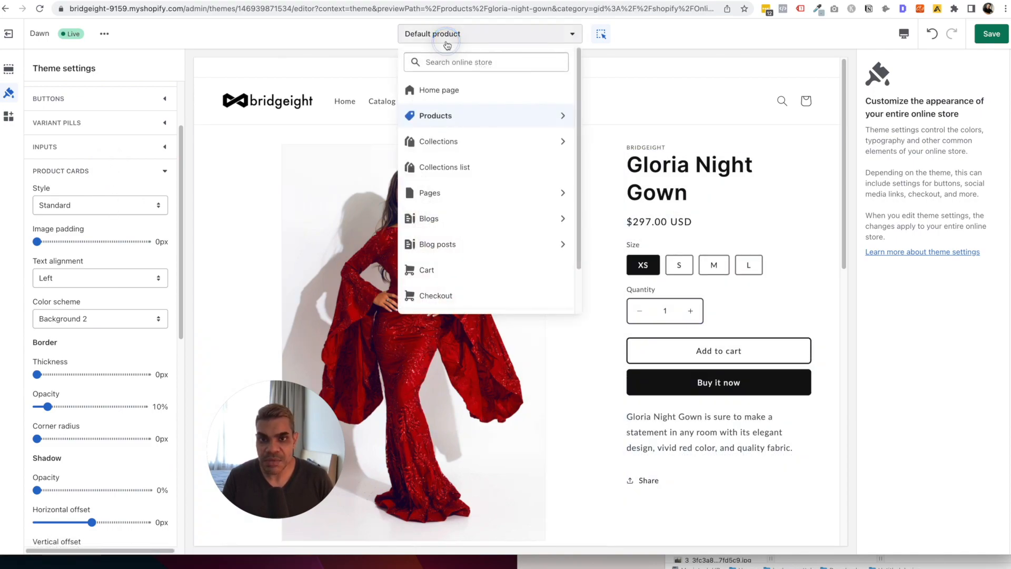
{"action": "left_click", "coordinate": [457, 90]}
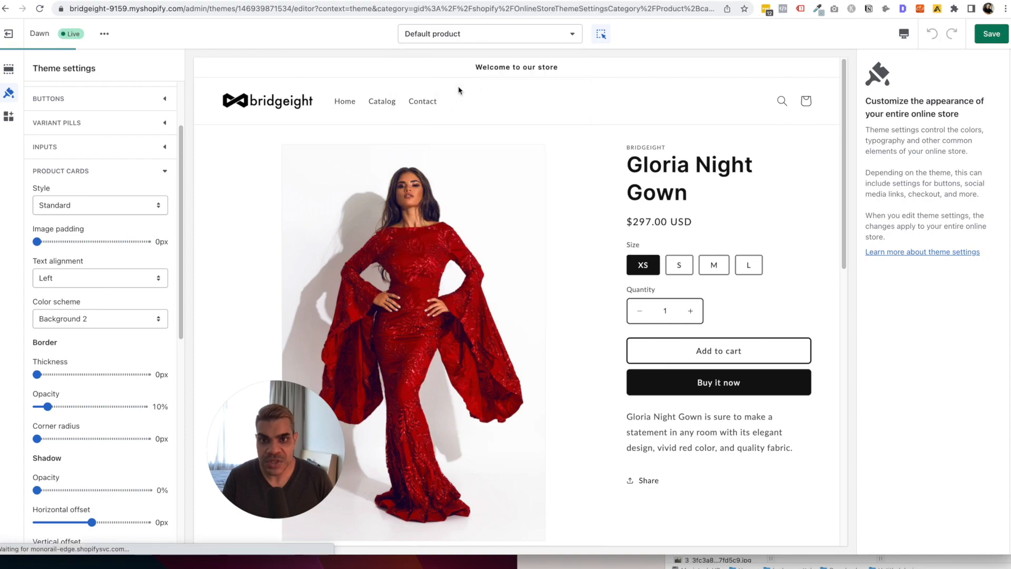
{"action": "scroll", "coordinate": [520, 239], "scroll_direction": "down", "scroll_amount": 6}
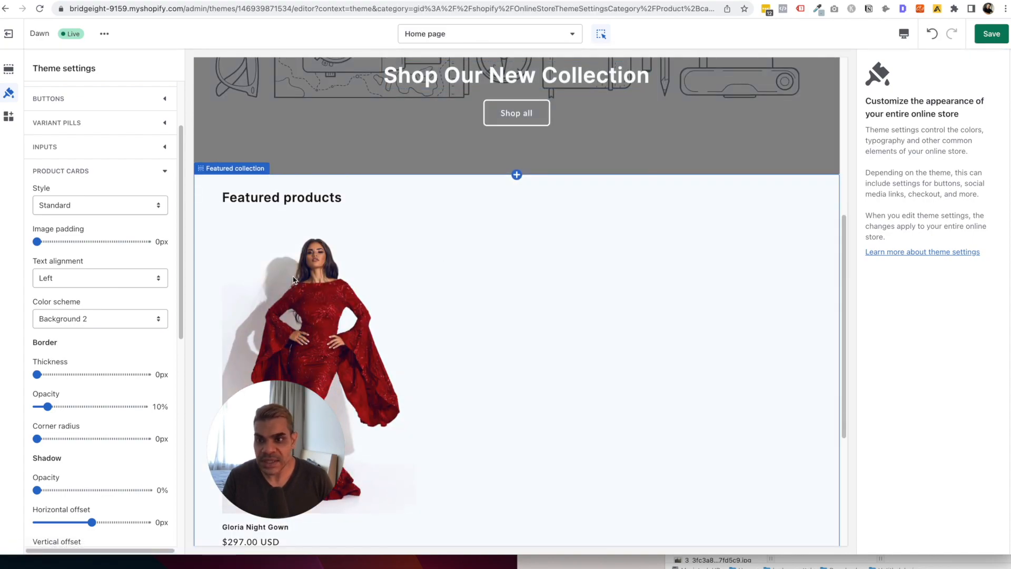
{"action": "scroll", "coordinate": [293, 291], "scroll_direction": "down", "scroll_amount": 1}
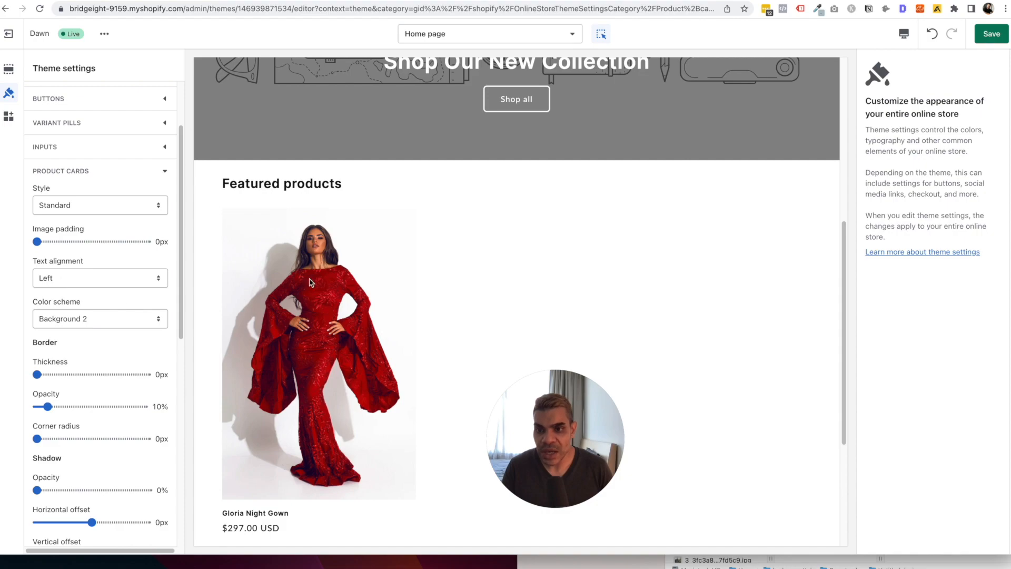
{"action": "scroll", "coordinate": [310, 283], "scroll_direction": "down", "scroll_amount": 1}
Center the product card text and round the card corners to 4px.
{"action": "left_click", "coordinate": [79, 278]}
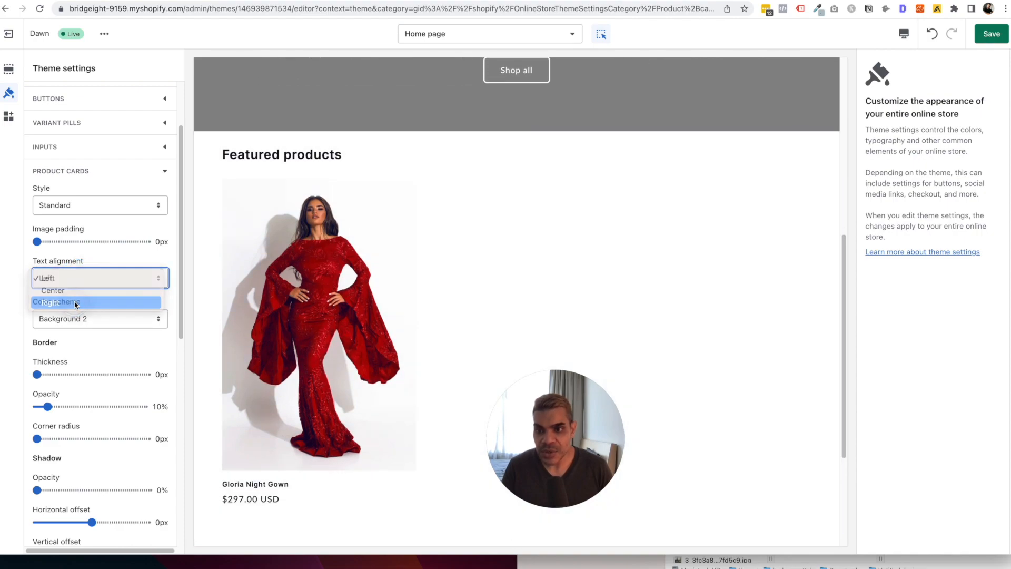
{"action": "left_click", "coordinate": [75, 302]}
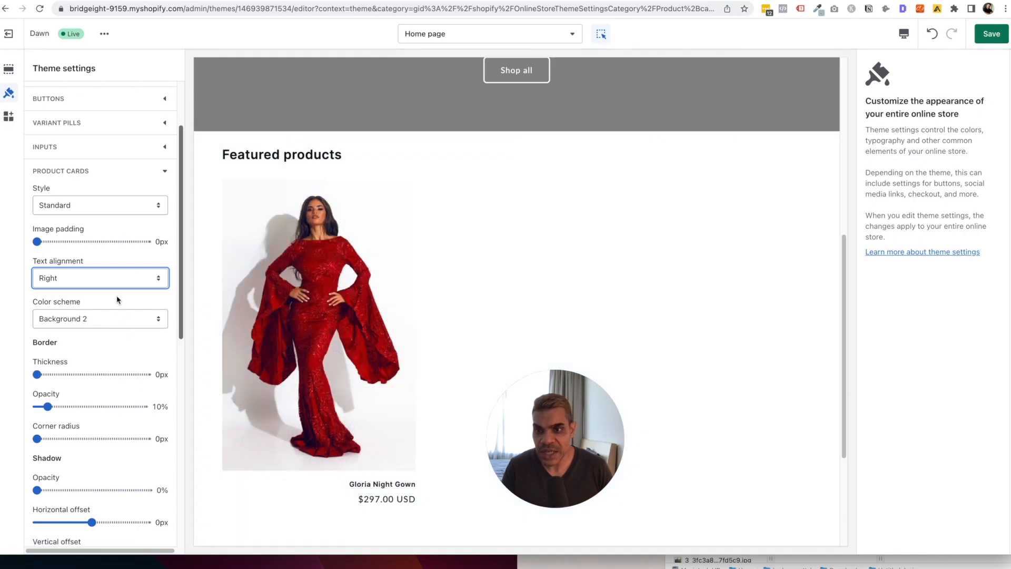
{"action": "left_click", "coordinate": [104, 283]}
{"action": "left_click", "coordinate": [97, 266]}
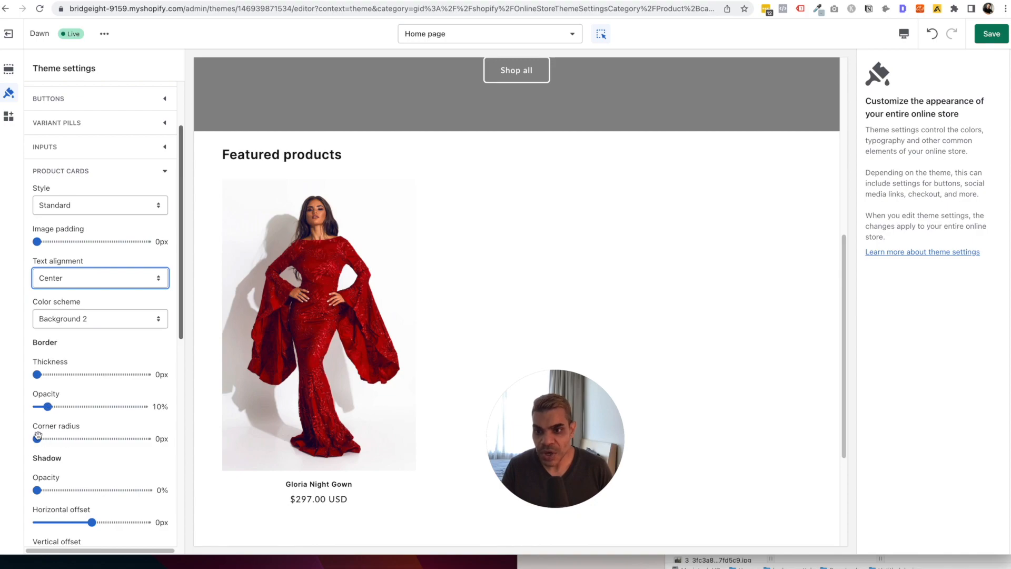
{"action": "left_click_drag", "start_coordinate": [38, 437], "coordinate": [48, 439]}
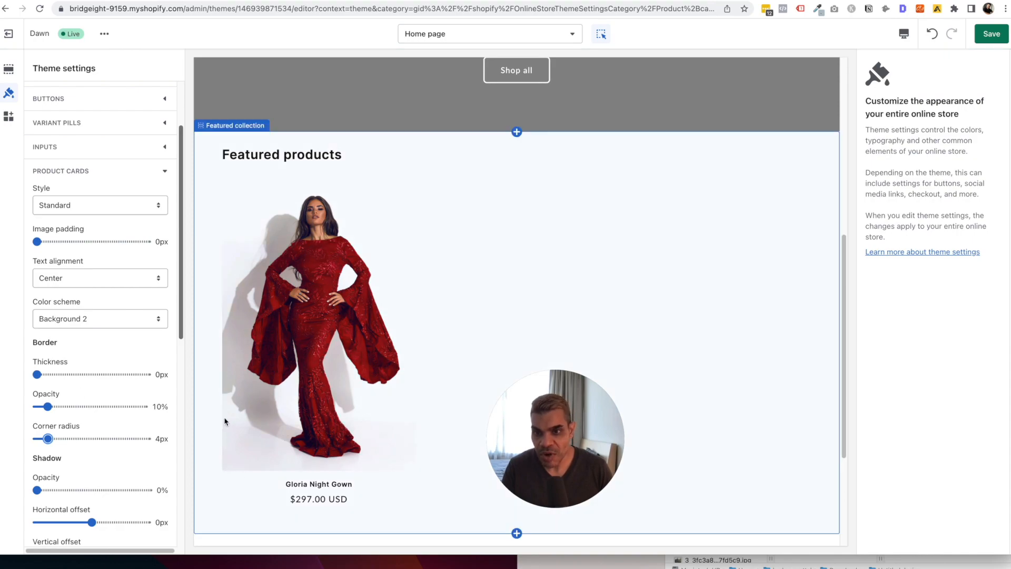
Try the Card style for product cards, then revert to Standard.
{"action": "scroll", "coordinate": [125, 383], "scroll_direction": "down", "scroll_amount": 5}
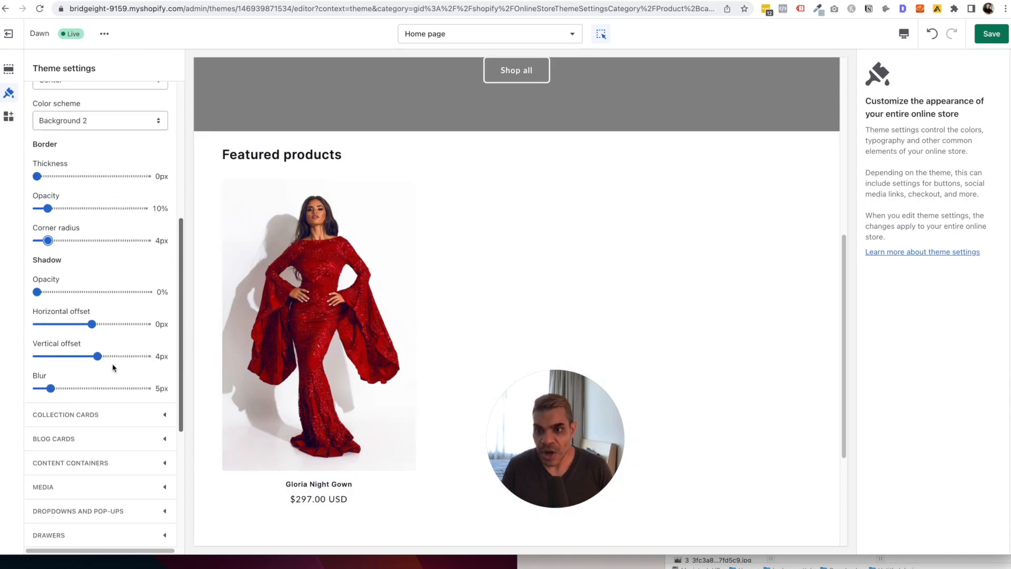
{"action": "scroll", "coordinate": [102, 389], "scroll_direction": "up", "scroll_amount": 3}
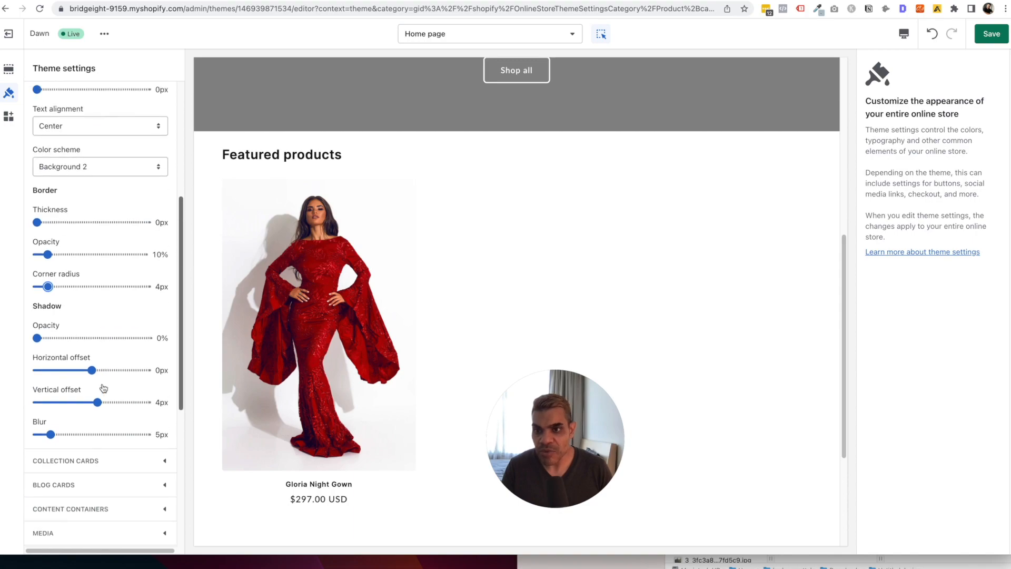
{"action": "scroll", "coordinate": [103, 389], "scroll_direction": "up", "scroll_amount": 1}
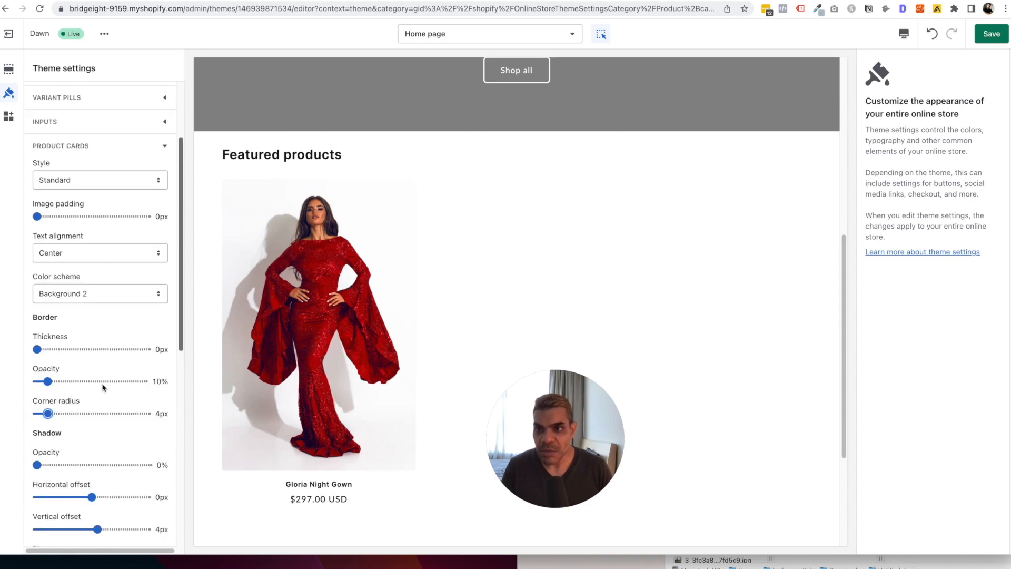
{"action": "left_click", "coordinate": [91, 180]}
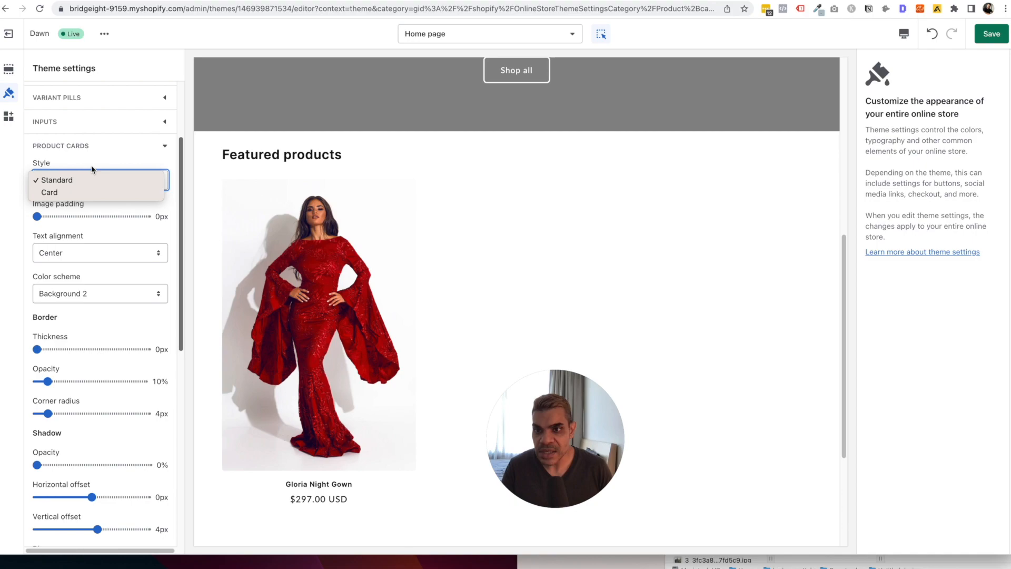
{"action": "left_click", "coordinate": [87, 192]}
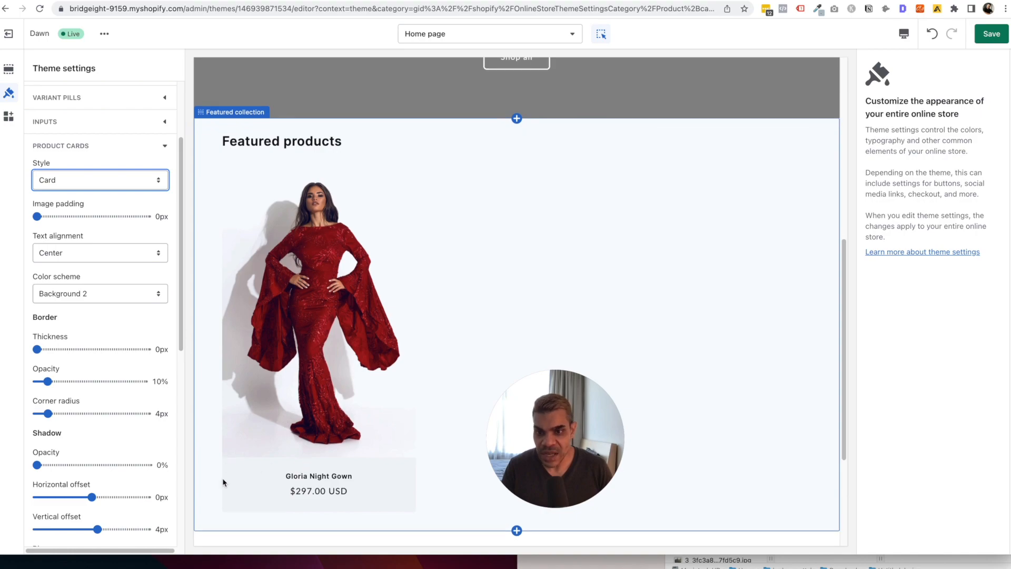
{"action": "left_click", "coordinate": [69, 180]}
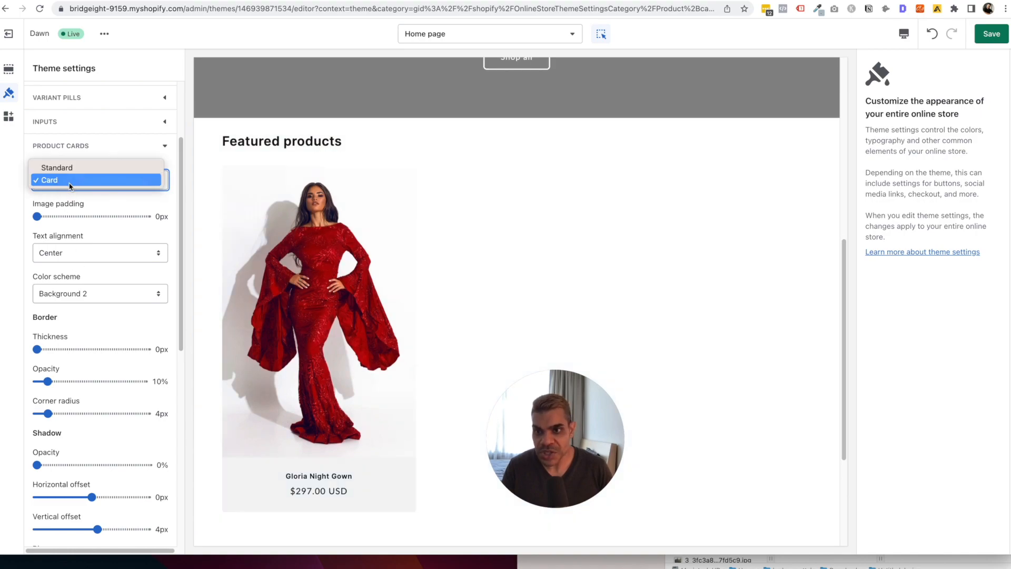
{"action": "left_click", "coordinate": [58, 165]}
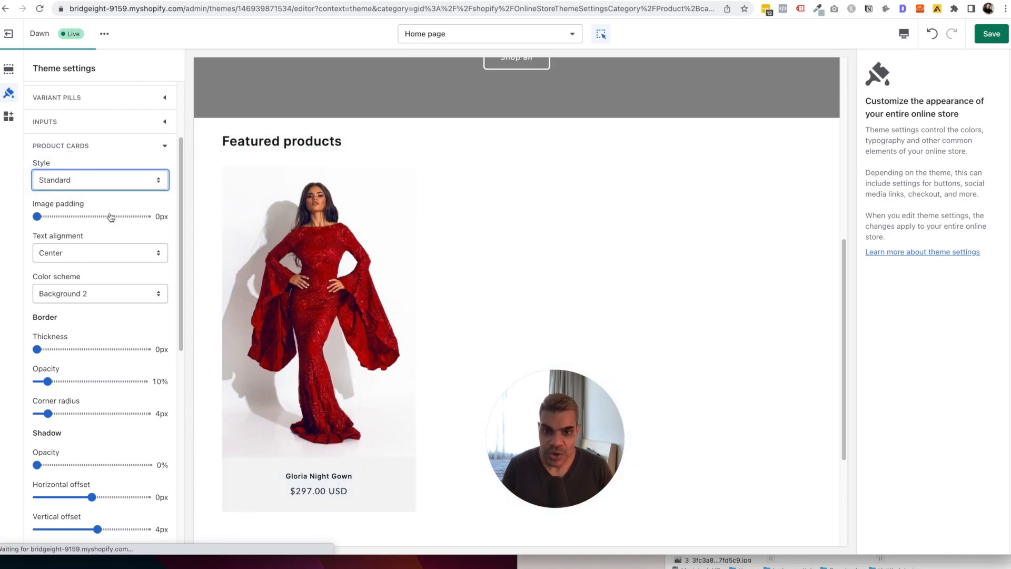
{"action": "scroll", "coordinate": [111, 217], "scroll_direction": "down", "scroll_amount": 10}
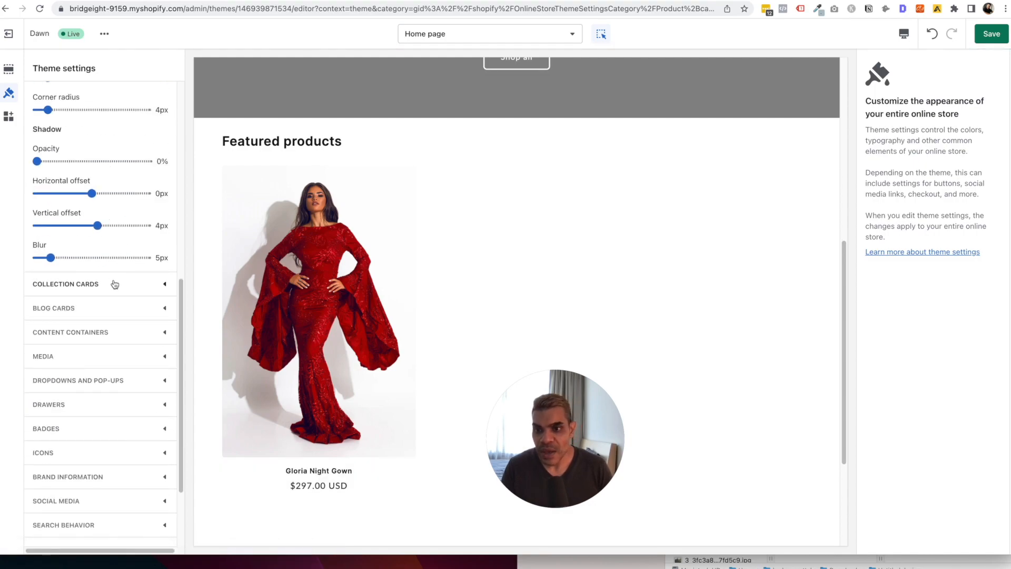
Center the collection card text while previewing the Default collection page.
{"action": "left_click", "coordinate": [114, 284]}
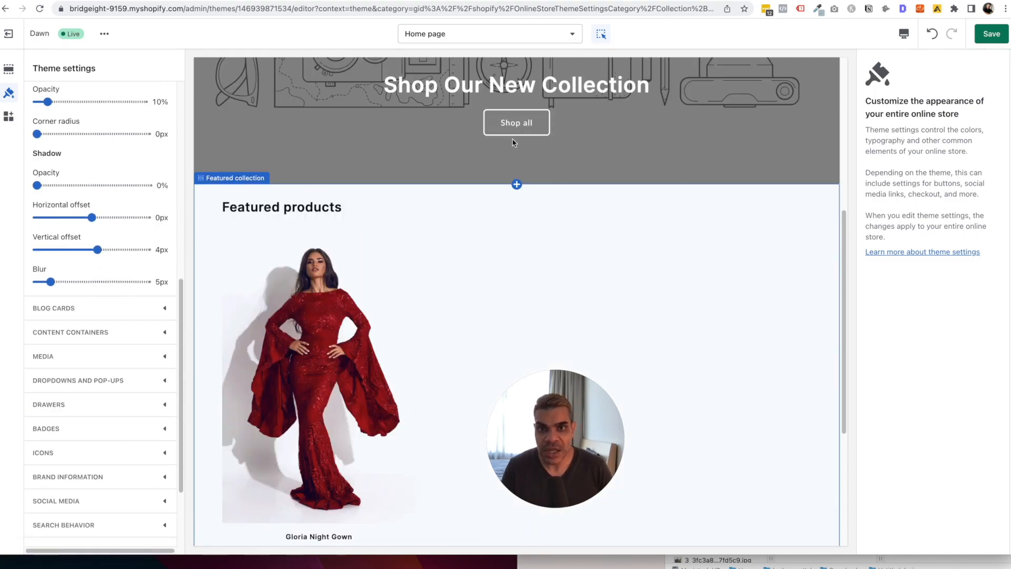
{"action": "left_click", "coordinate": [496, 34]}
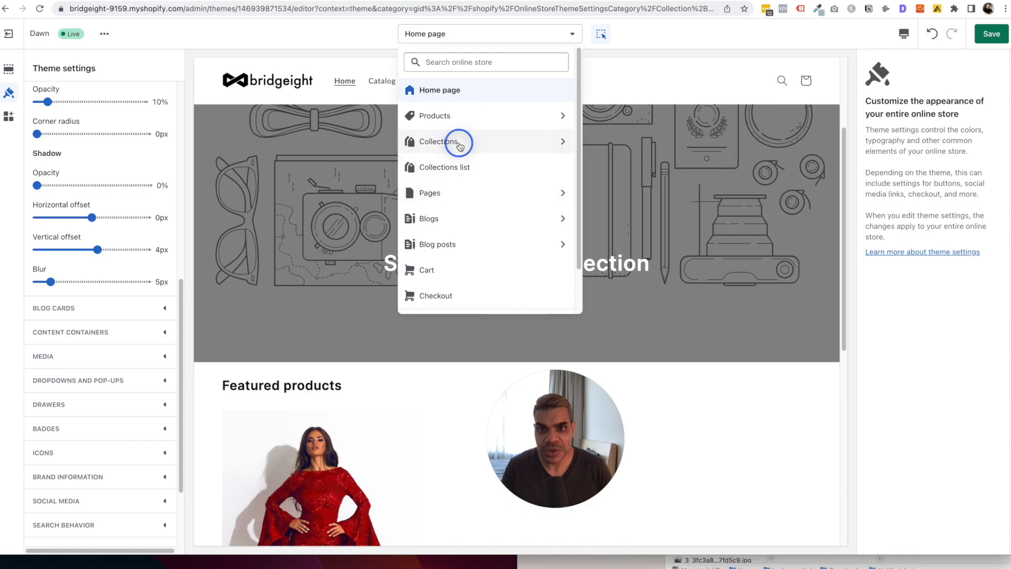
{"action": "left_click", "coordinate": [459, 144]}
{"action": "left_click", "coordinate": [463, 112]}
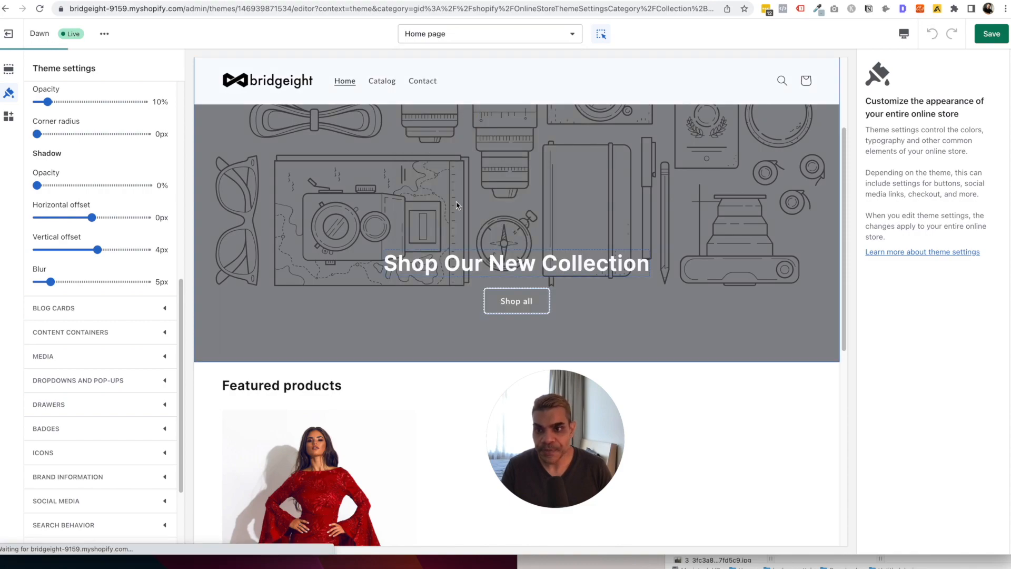
{"action": "scroll", "coordinate": [86, 243], "scroll_direction": "up", "scroll_amount": 3}
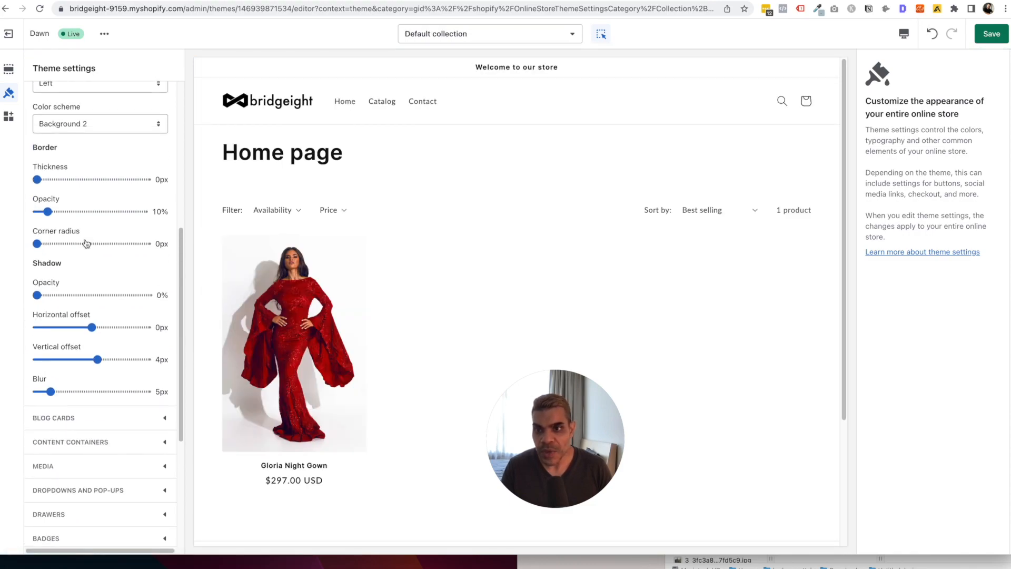
{"action": "scroll", "coordinate": [86, 243], "scroll_direction": "up", "scroll_amount": 4}
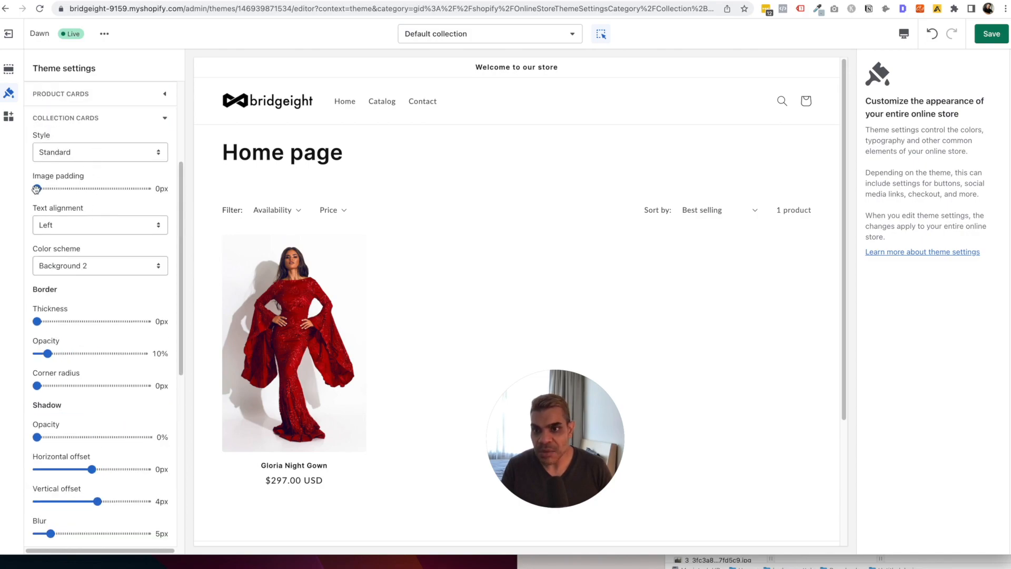
{"action": "left_click", "coordinate": [52, 229]}
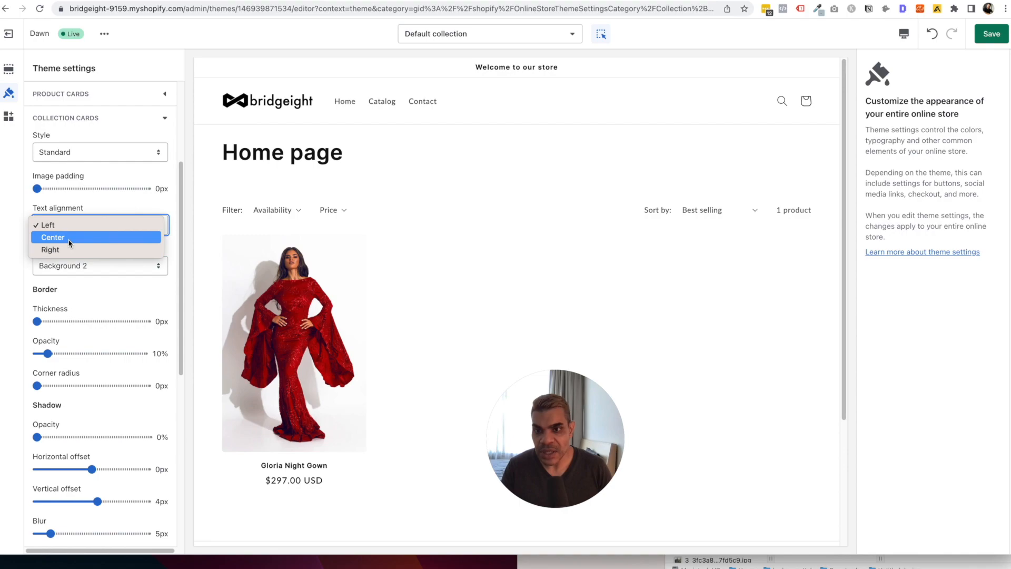
{"action": "left_click", "coordinate": [69, 237]}
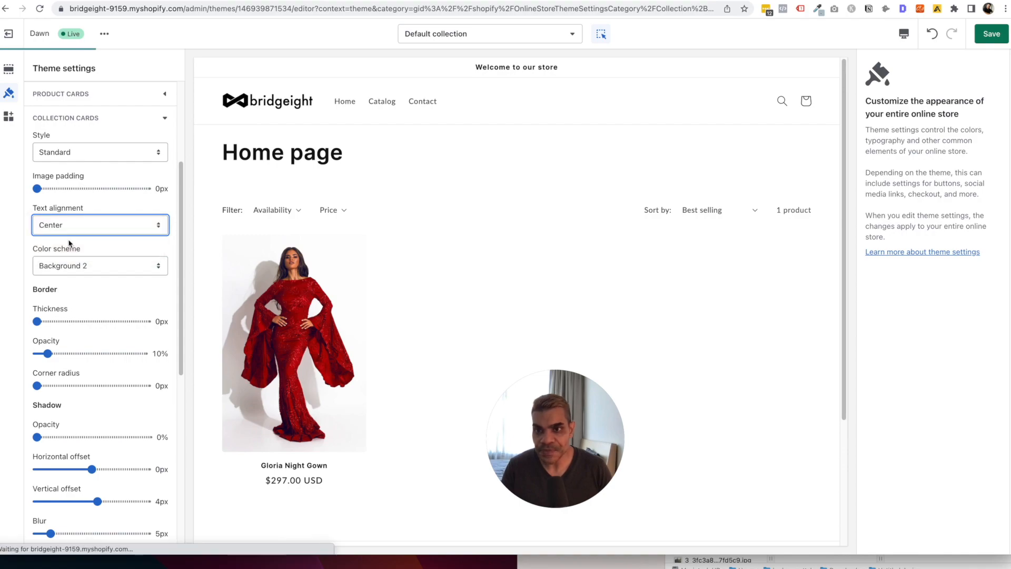
Switch the preview to the Collections list page and select its section.
{"action": "left_click", "coordinate": [512, 36]}
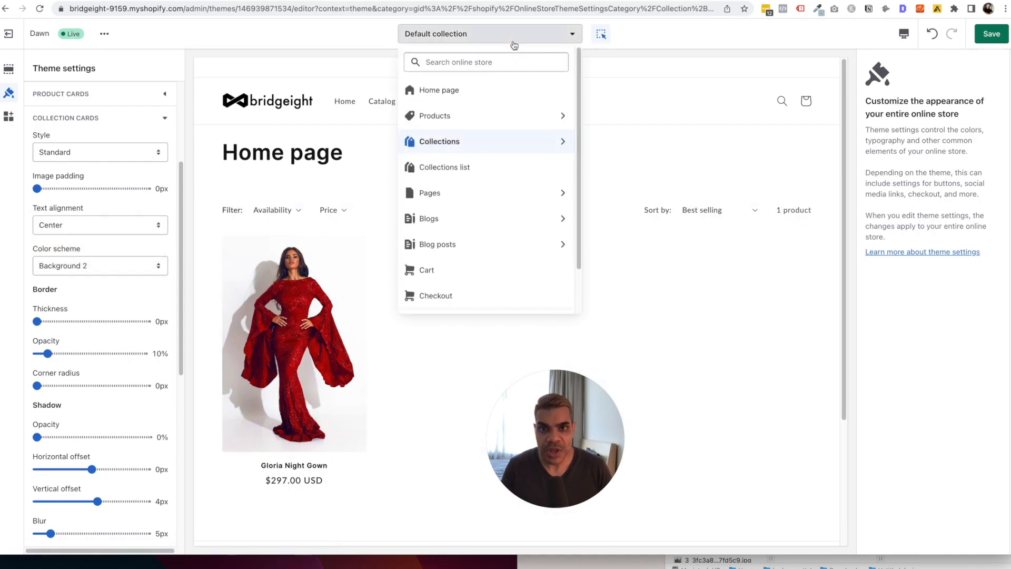
{"action": "left_click", "coordinate": [483, 170]}
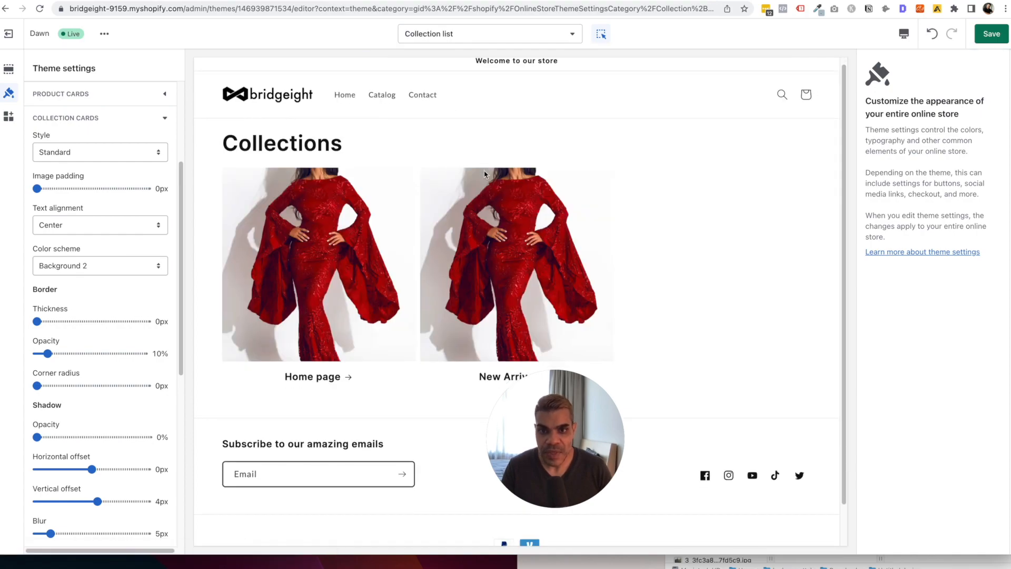
{"action": "left_click", "coordinate": [383, 220]}
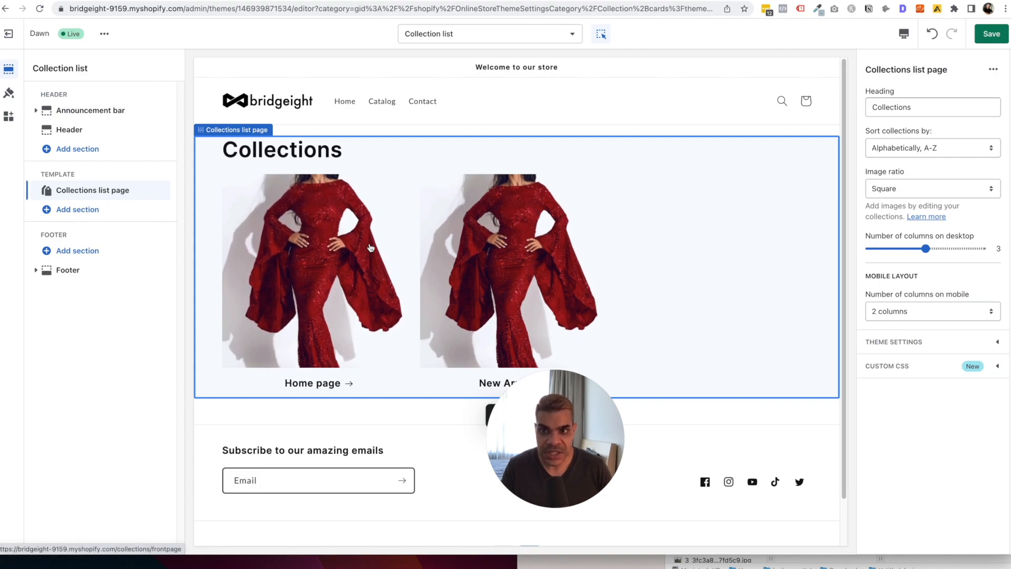
Set the collection list image ratio to Portrait, keeping 2 columns on mobile.
{"action": "left_click", "coordinate": [932, 190]}
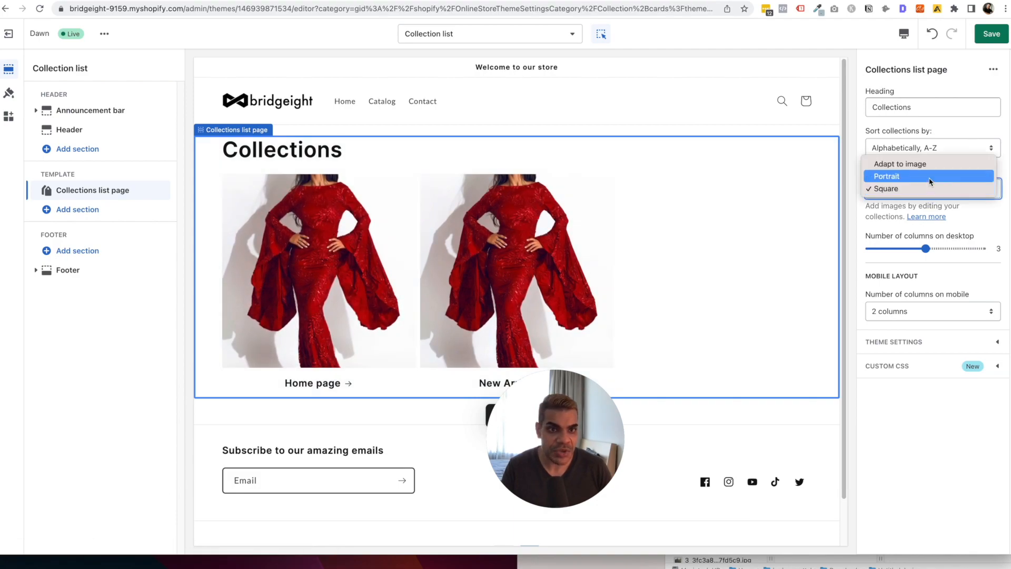
{"action": "left_click", "coordinate": [930, 179]}
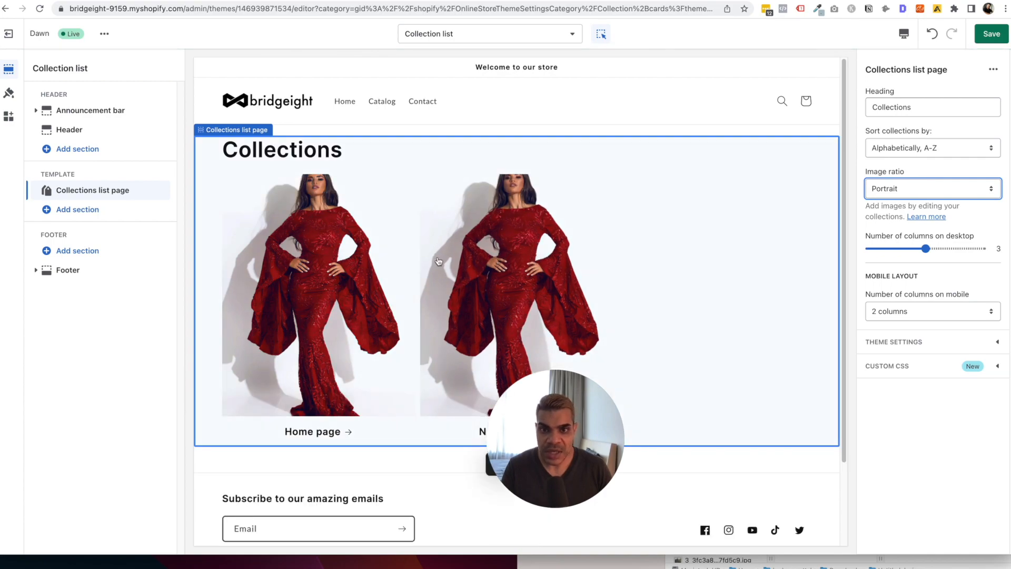
{"action": "left_click_drag", "start_coordinate": [559, 422], "coordinate": [756, 420]}
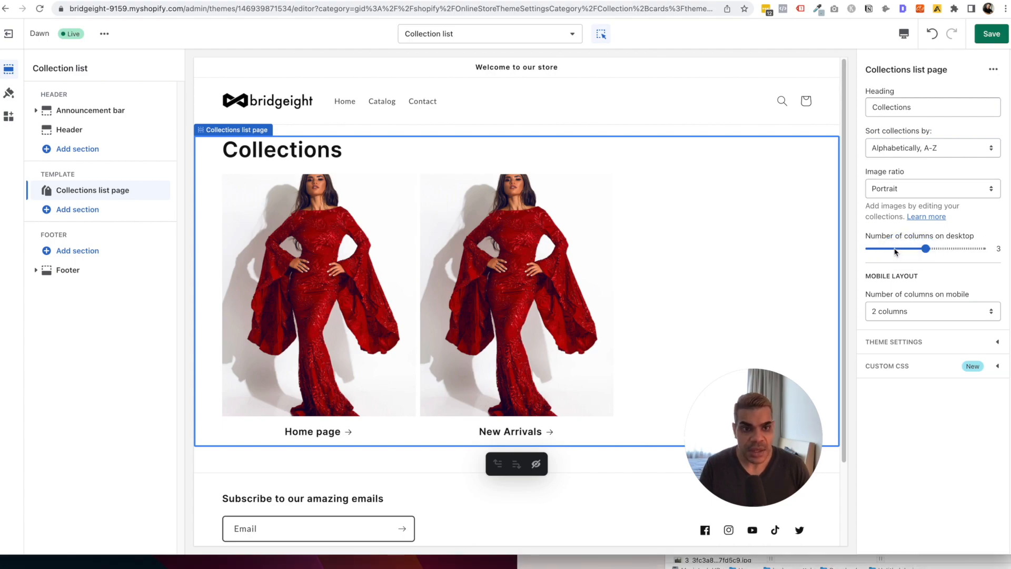
{"action": "left_click", "coordinate": [940, 312]}
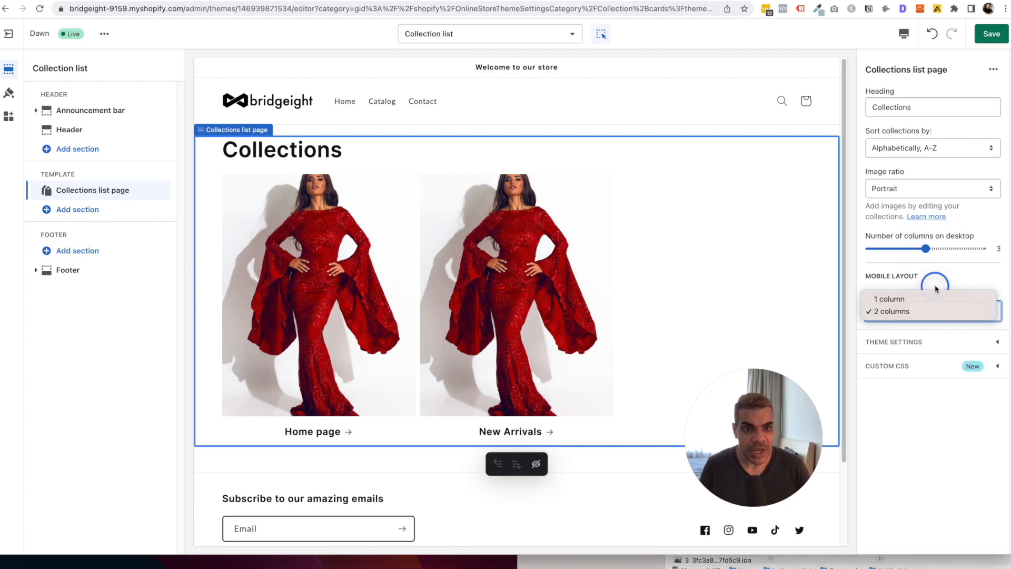
{"action": "left_click", "coordinate": [940, 311]}
Return to the store-wide theme settings and scroll down to Collection cards.
{"action": "left_click", "coordinate": [935, 345]}
{"action": "scroll", "coordinate": [935, 348], "scroll_direction": "down", "scroll_amount": 1}
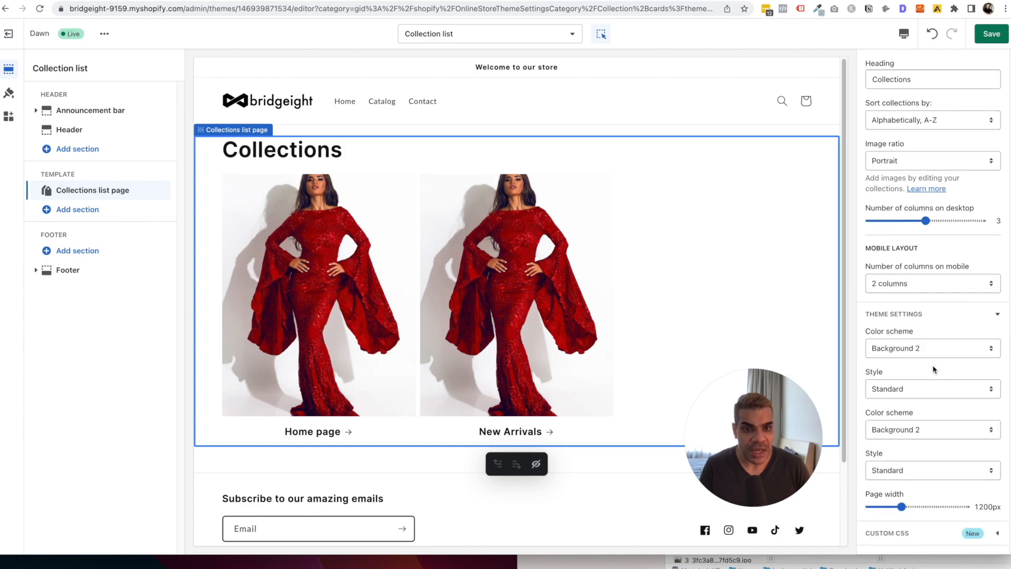
{"action": "left_click", "coordinate": [9, 93]}
{"action": "scroll", "coordinate": [116, 296], "scroll_direction": "down", "scroll_amount": 2}
{"action": "scroll", "coordinate": [113, 298], "scroll_direction": "down", "scroll_amount": 3}
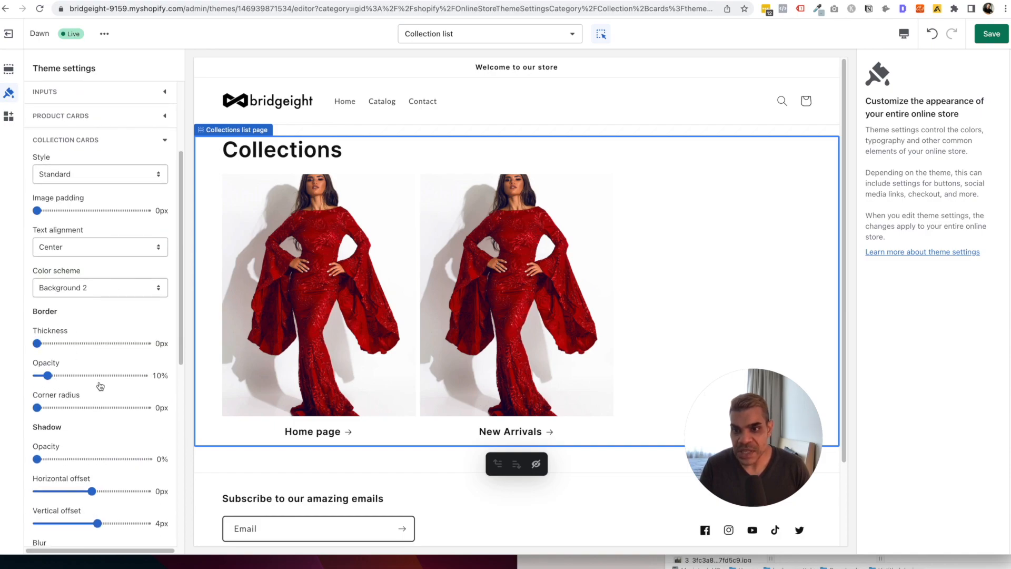
Set collection card corners to 4px, then expand Blog cards, Content containers and Drawers.
{"action": "scroll", "coordinate": [91, 400], "scroll_direction": "down", "scroll_amount": 2}
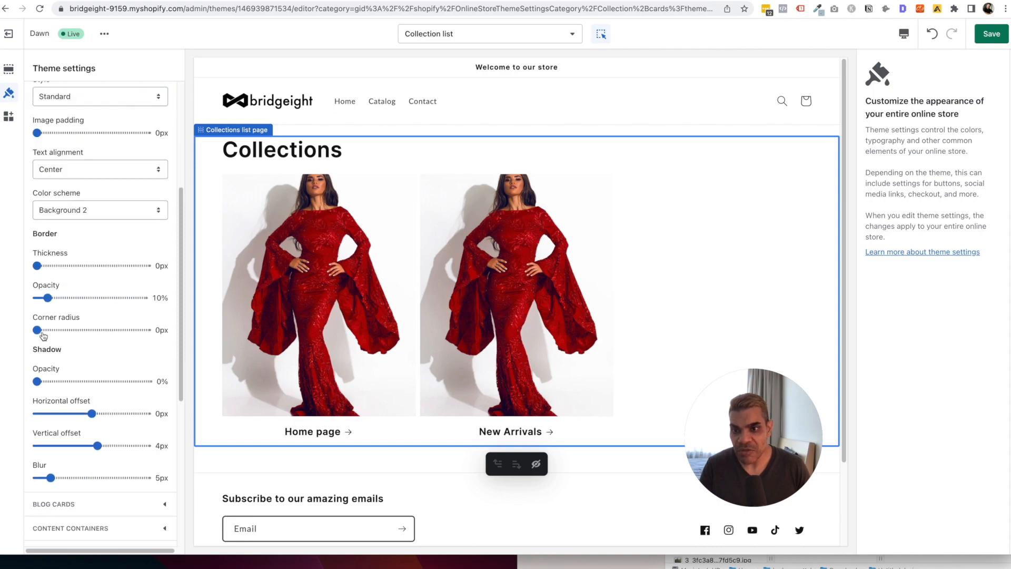
{"action": "left_click_drag", "start_coordinate": [37, 330], "coordinate": [48, 330]}
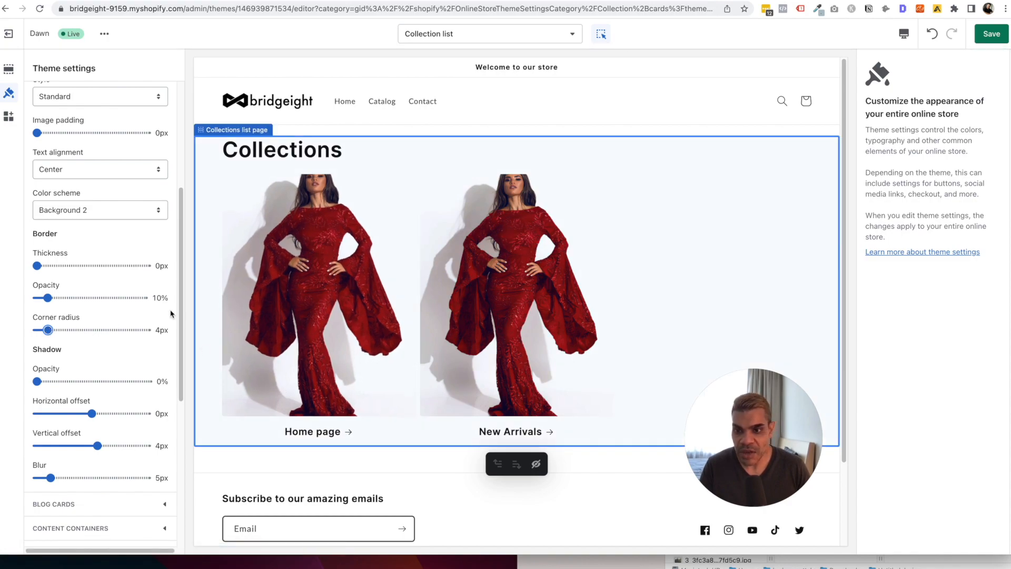
{"action": "scroll", "coordinate": [112, 317], "scroll_direction": "down", "scroll_amount": 2}
{"action": "left_click", "coordinate": [102, 409]}
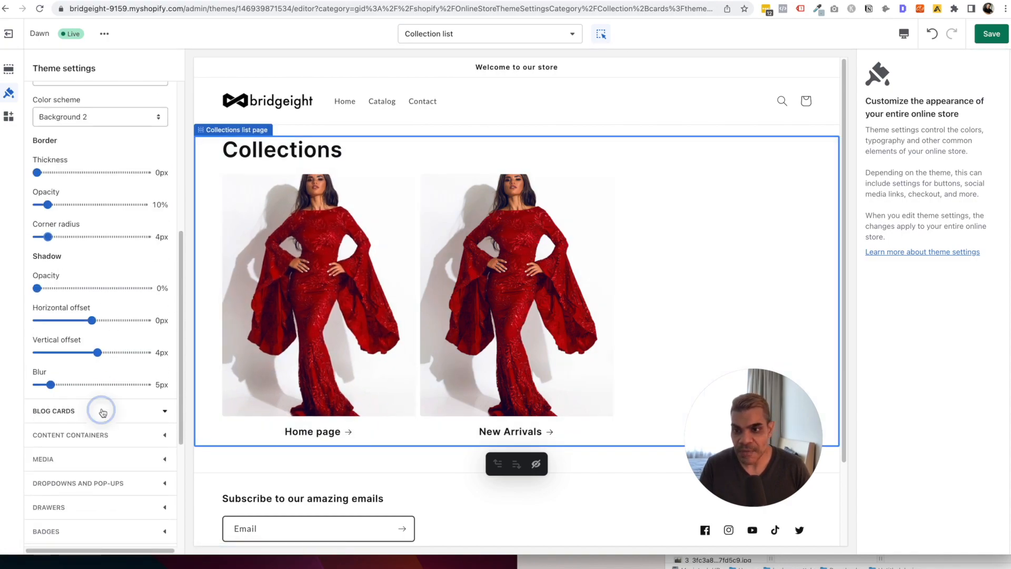
{"action": "left_click", "coordinate": [104, 404]}
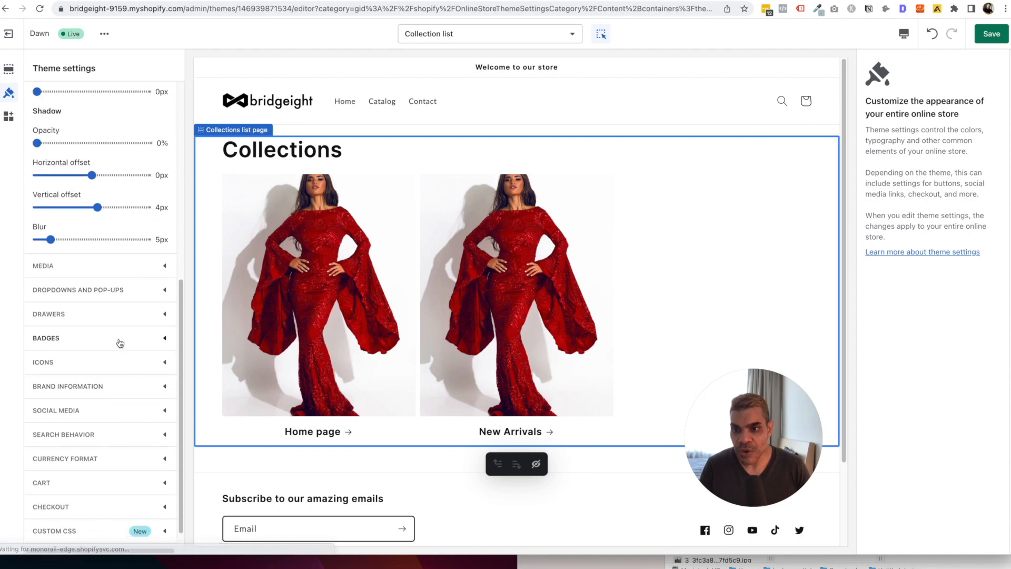
{"action": "left_click", "coordinate": [111, 293]}
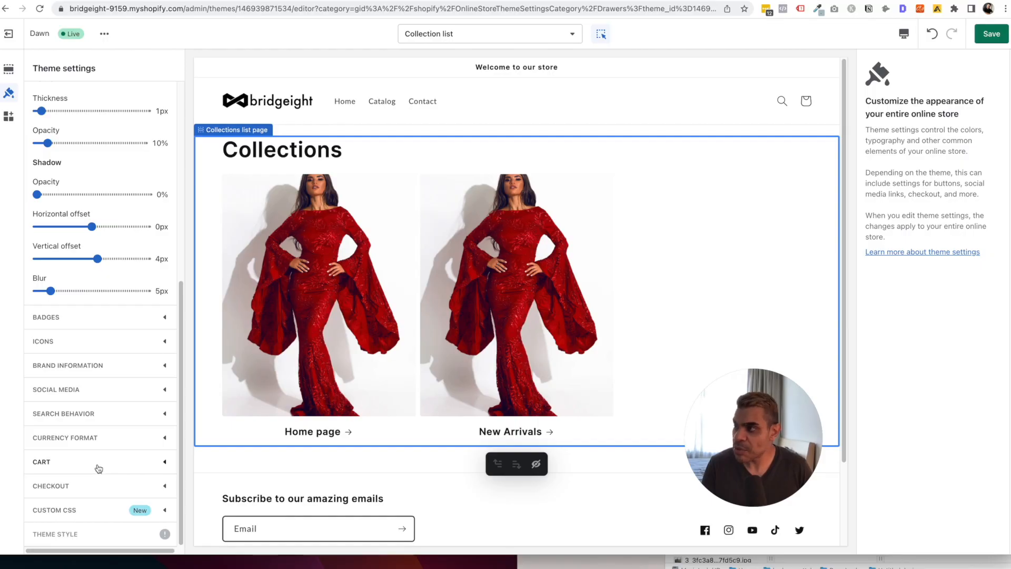
Keep the Popup notification cart type and choose New Arrivals as the cart drawer collection.
{"action": "left_click", "coordinate": [99, 468]}
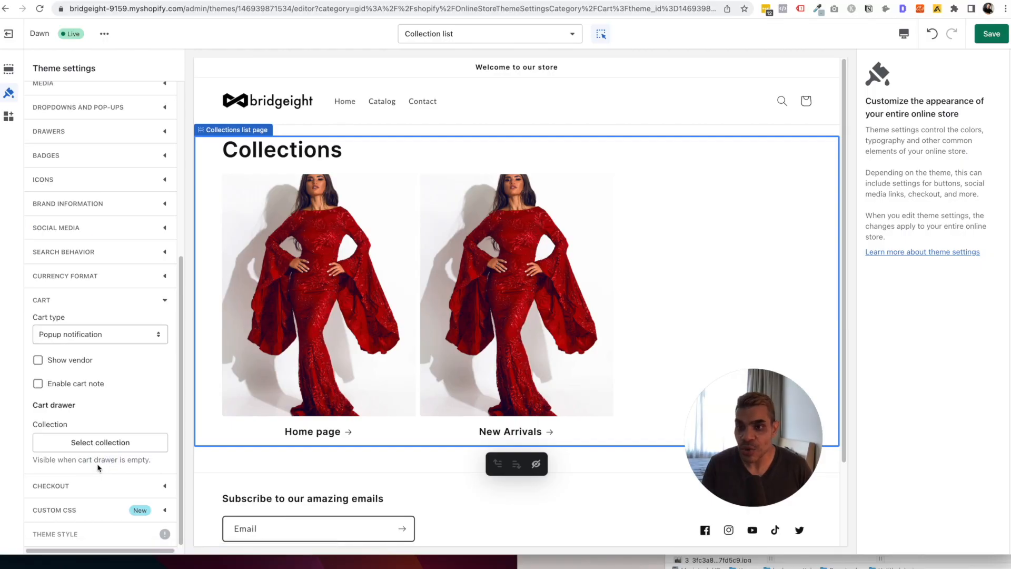
{"action": "left_click", "coordinate": [100, 340]}
{"action": "left_click", "coordinate": [124, 358]}
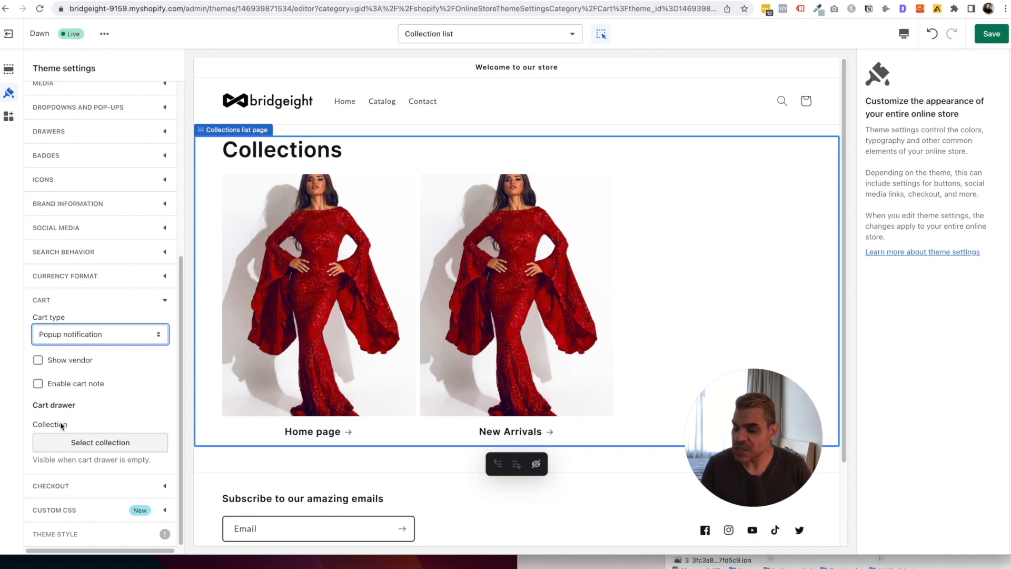
{"action": "left_click", "coordinate": [124, 437]}
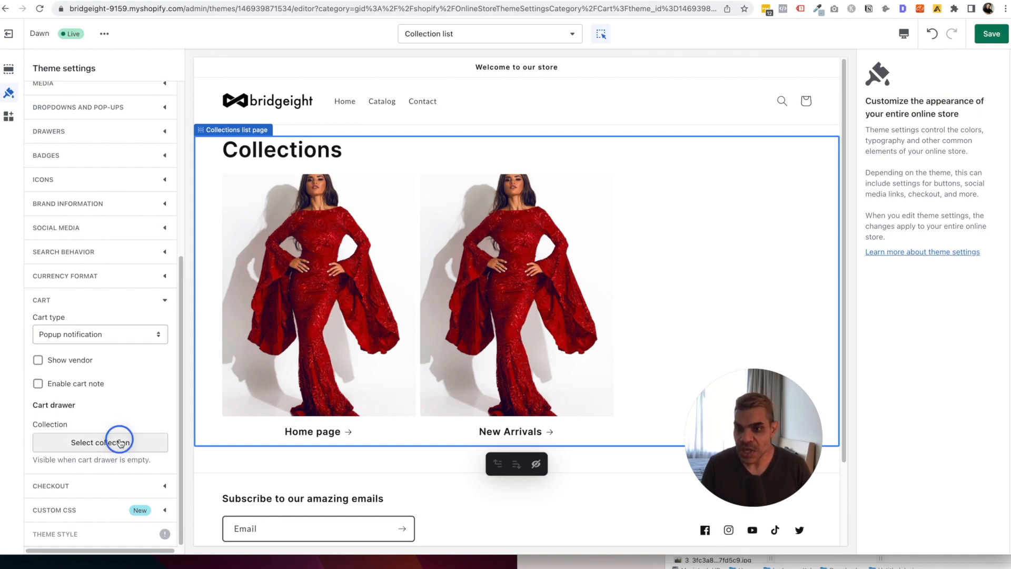
{"action": "left_click", "coordinate": [94, 97]}
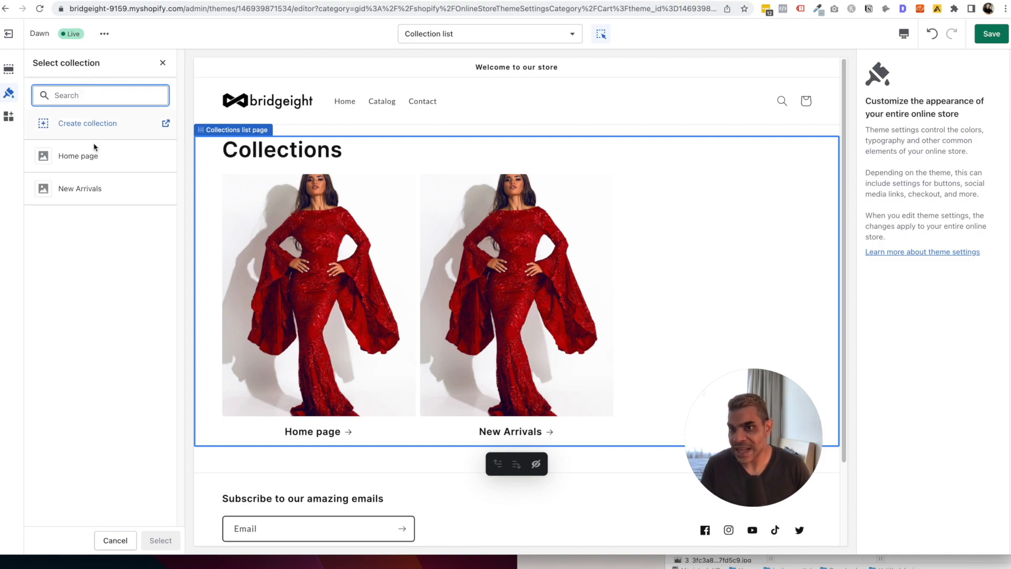
{"action": "left_click", "coordinate": [163, 63]}
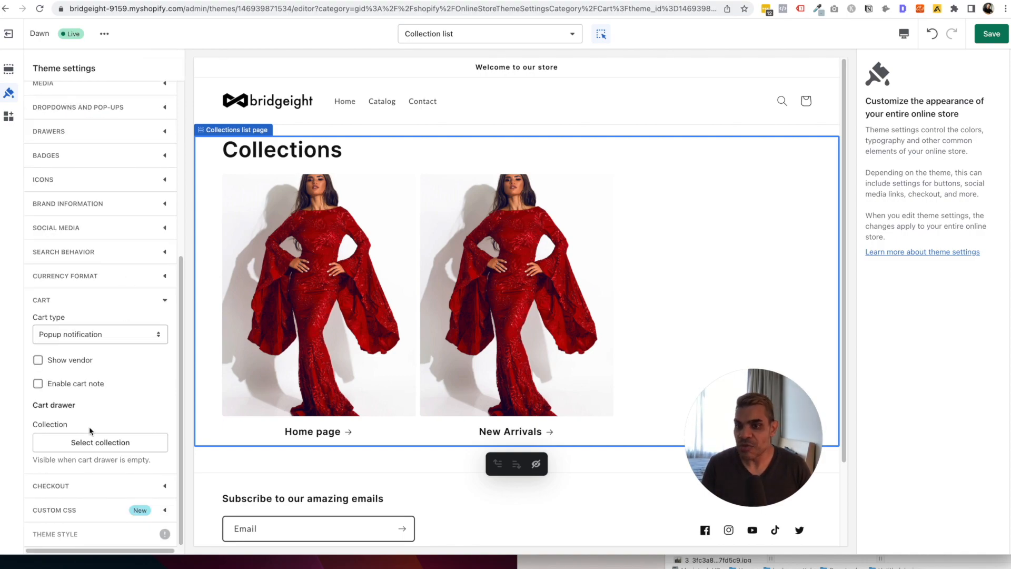
{"action": "left_click", "coordinate": [129, 443]}
{"action": "left_click", "coordinate": [107, 182]}
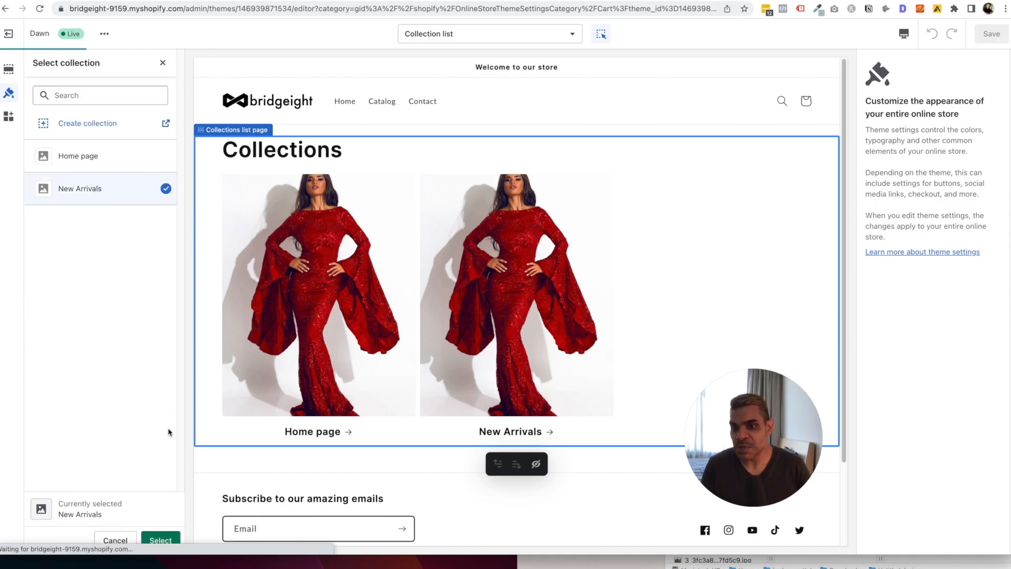
{"action": "left_click", "coordinate": [159, 535]}
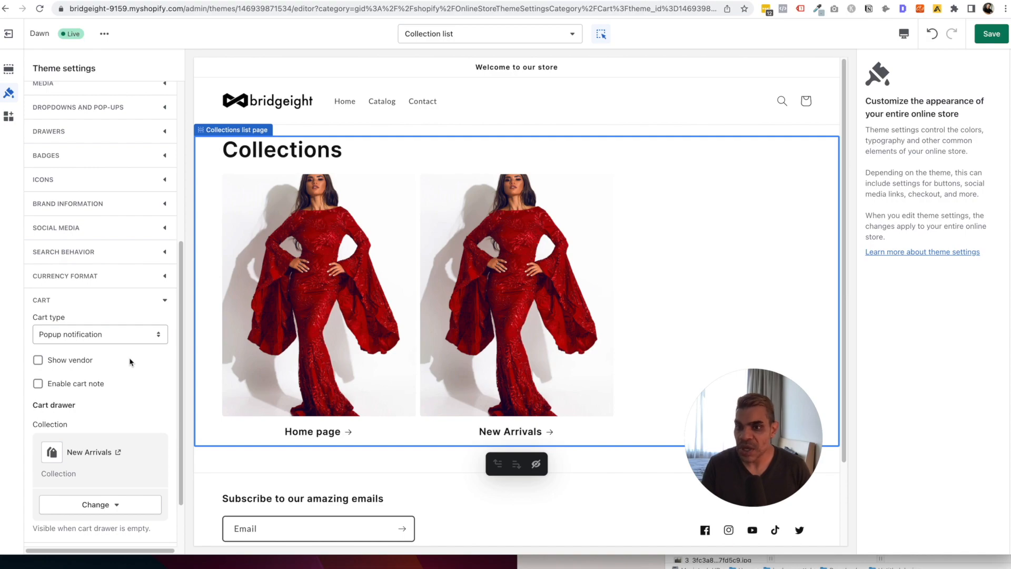
Preview the Cart page and save the theme with Cmd+S.
{"action": "scroll", "coordinate": [130, 361], "scroll_direction": "down", "scroll_amount": 3}
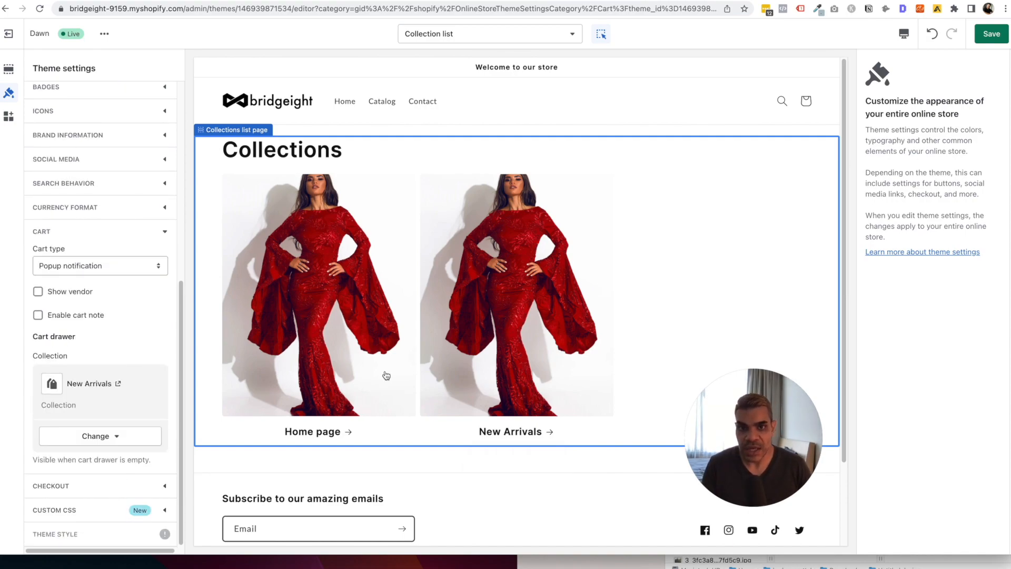
{"action": "left_click", "coordinate": [500, 34]}
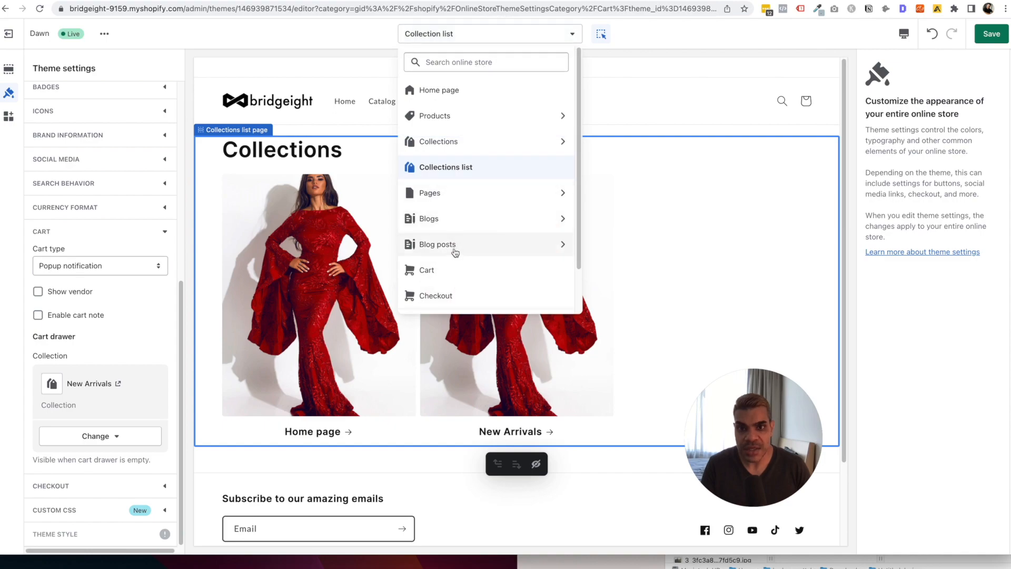
{"action": "left_click", "coordinate": [454, 270]}
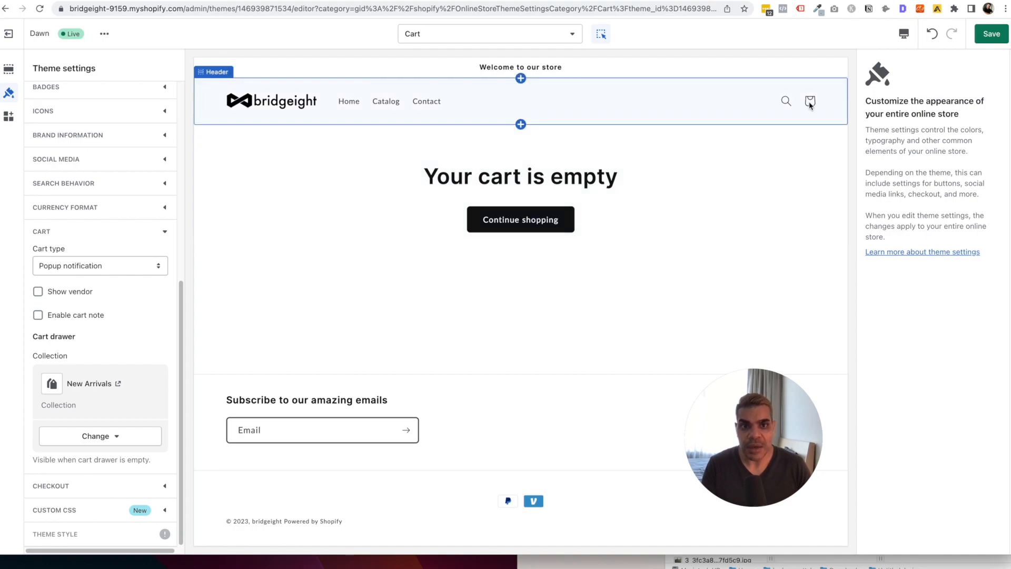
{"action": "key", "text": "super+s"}
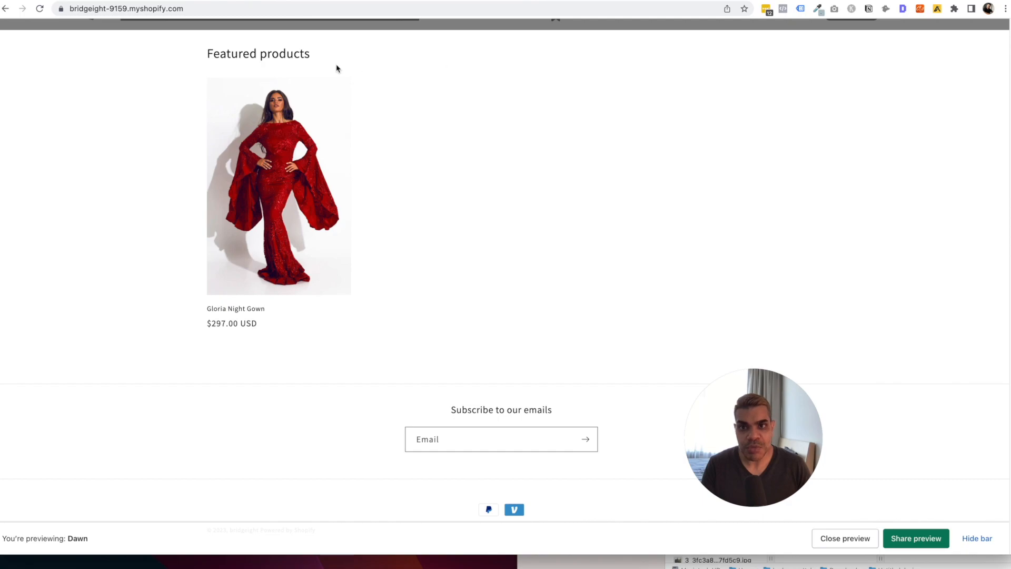
From the empty cart in the preview, browse to the Gloria Night Gown product page.
{"action": "scroll", "coordinate": [336, 68], "scroll_direction": "up", "scroll_amount": 10}
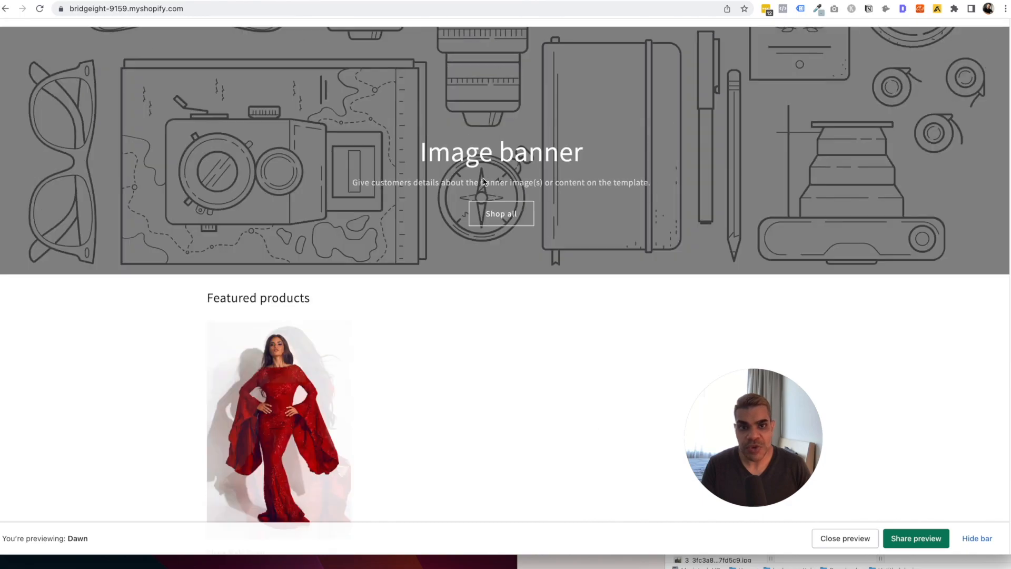
{"action": "left_click", "coordinate": [796, 67]}
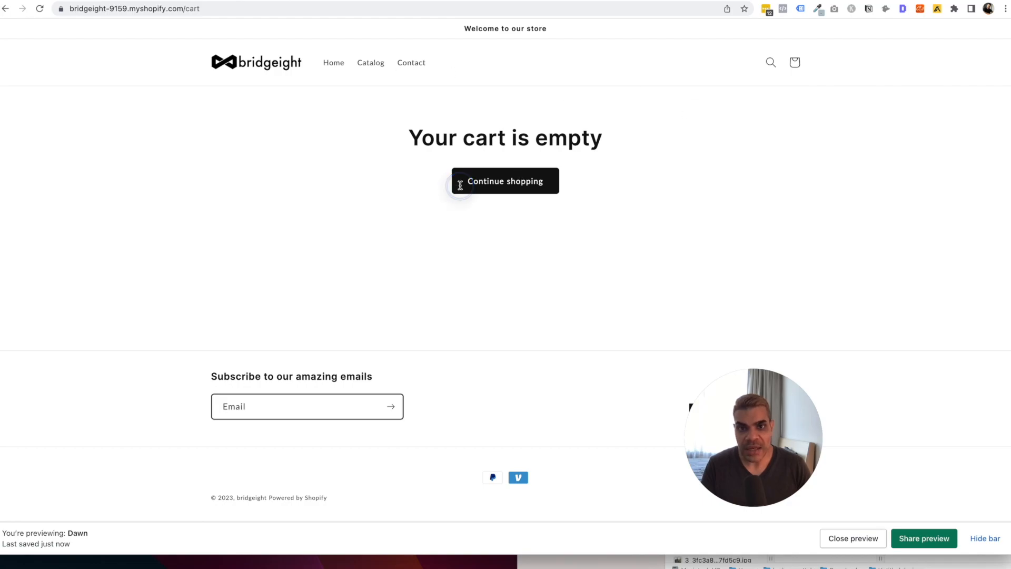
{"action": "left_click", "coordinate": [505, 183]}
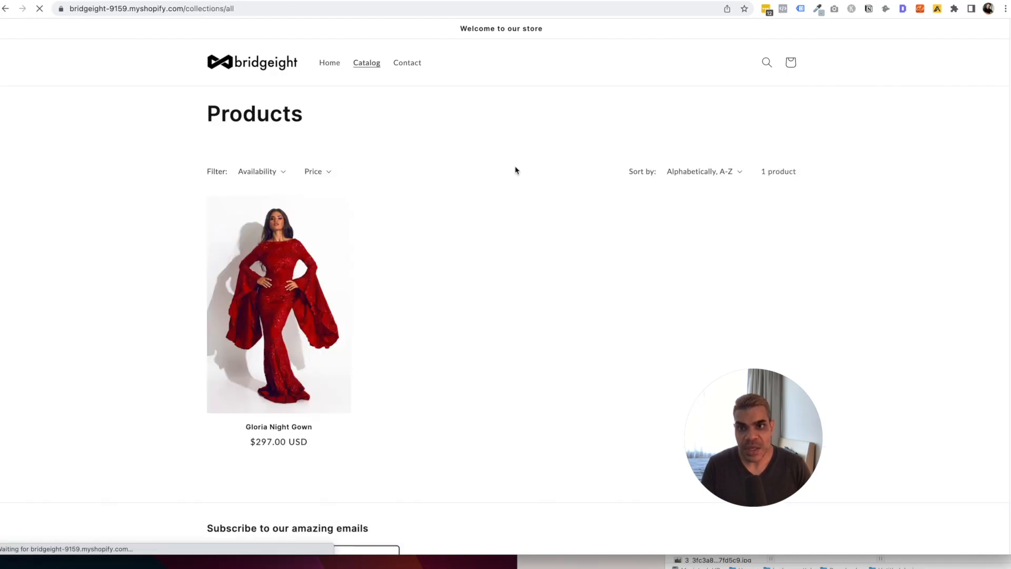
{"action": "left_click", "coordinate": [285, 295]}
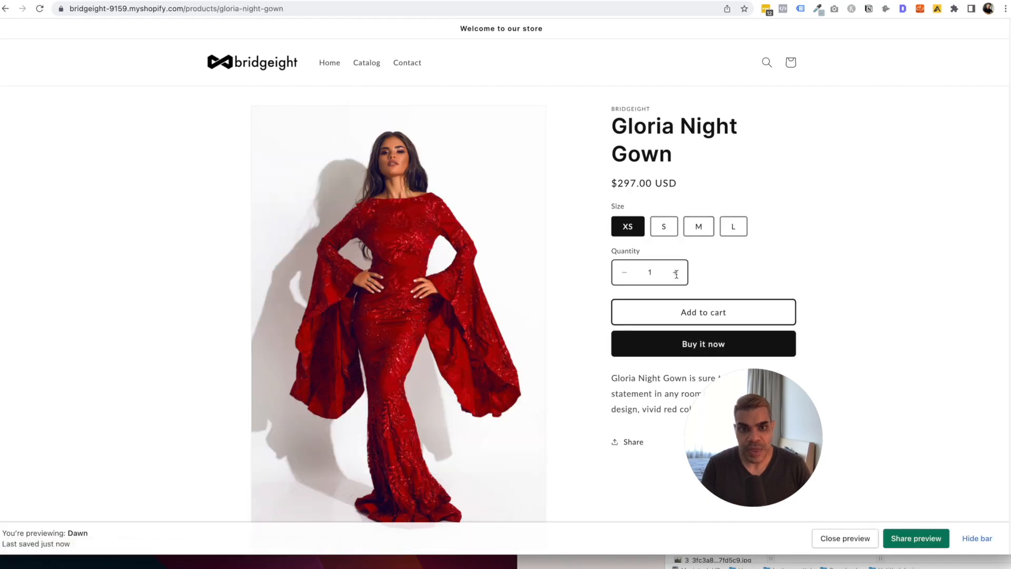
Add three XS Gloria Night Gowns to the cart and review the $891.00 subtotal.
{"action": "left_click", "coordinate": [677, 273]}
{"action": "left_click", "coordinate": [676, 273]}
{"action": "left_click", "coordinate": [695, 311]}
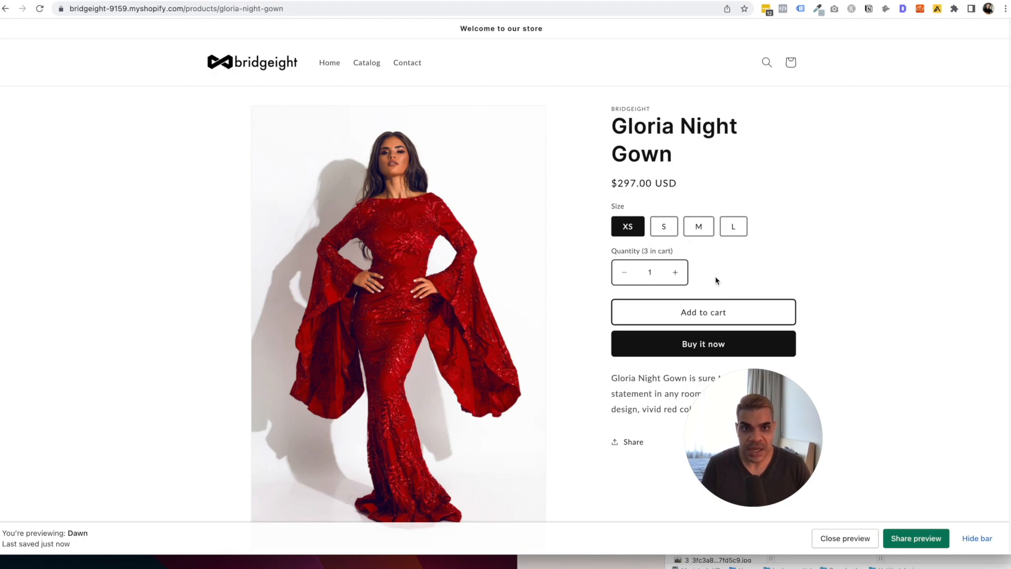
{"action": "left_click", "coordinate": [794, 66]}
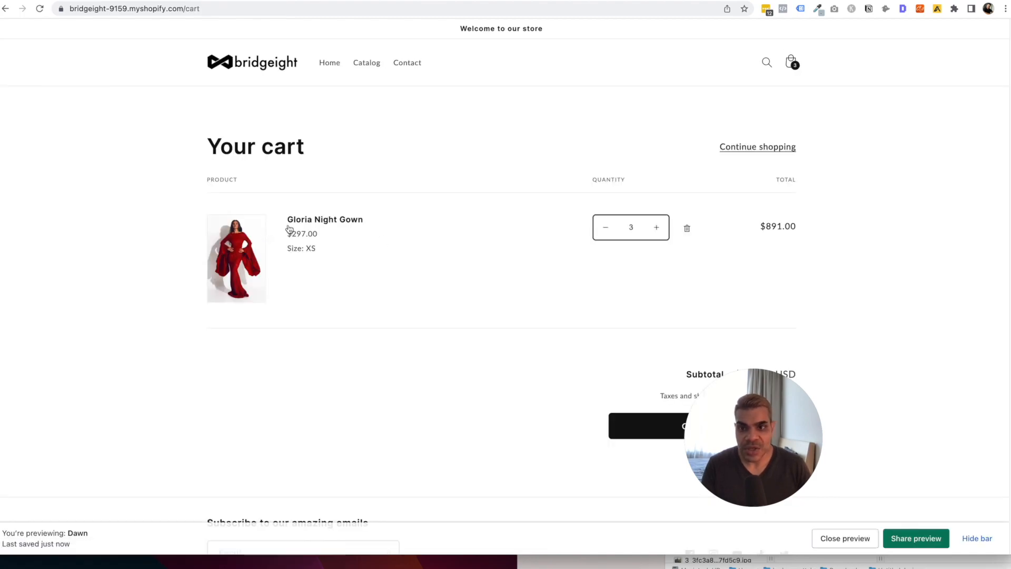
{"action": "scroll", "coordinate": [372, 252], "scroll_direction": "down", "scroll_amount": 3}
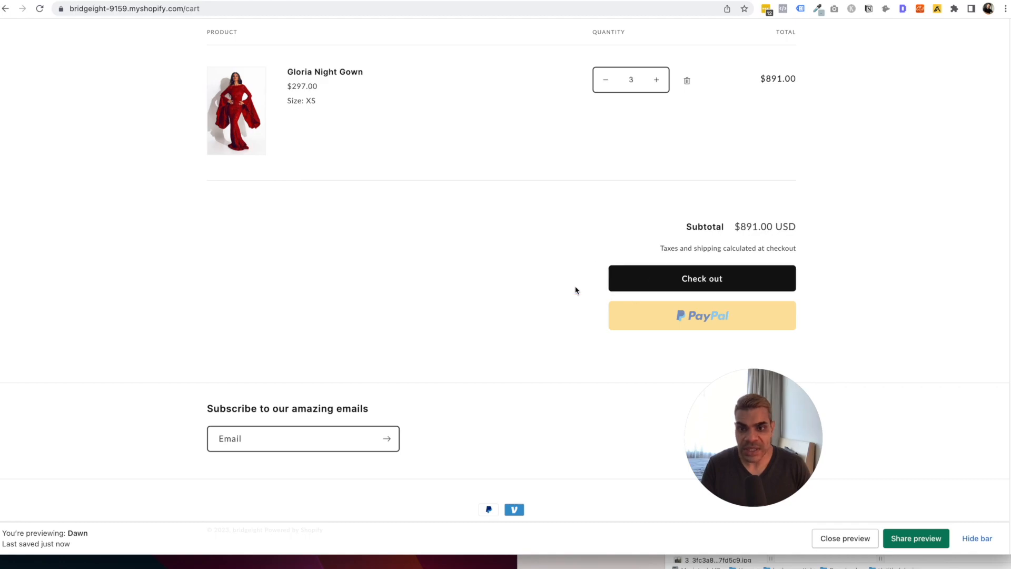
{"action": "scroll", "coordinate": [574, 361], "scroll_direction": "up", "scroll_amount": 3}
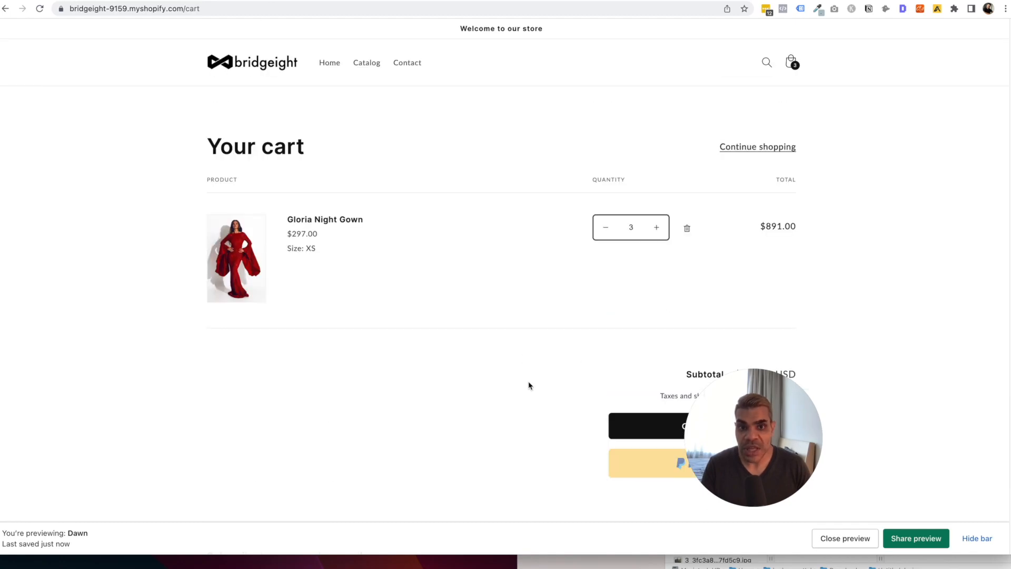
{"action": "scroll", "coordinate": [531, 385], "scroll_direction": "down", "scroll_amount": 3}
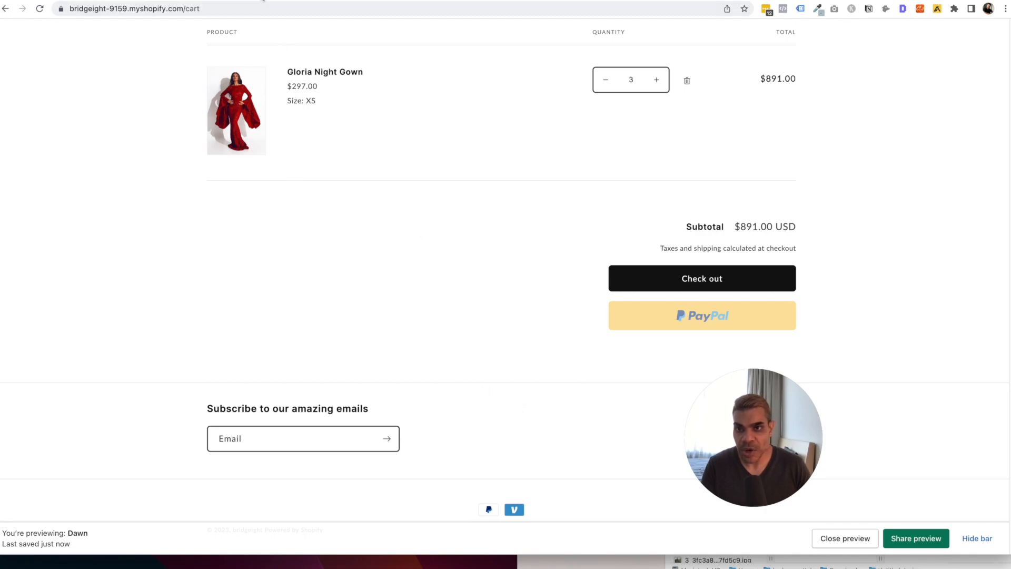
{"action": "left_click", "coordinate": [263, 0]}
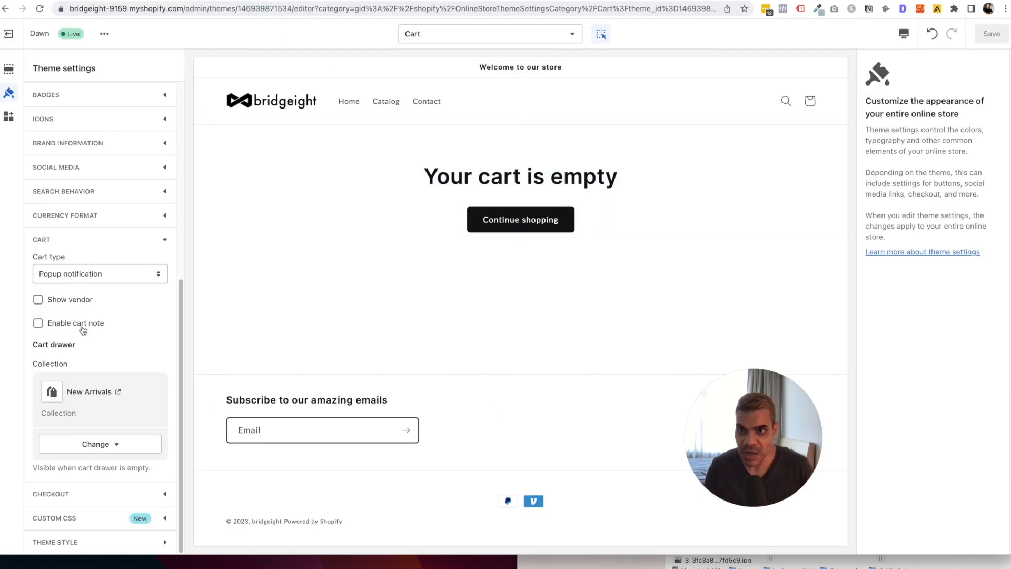
Use the Bridgeight-Logo-Clear-Layout image as the checkout logo and preview the Checkout page.
{"action": "left_click", "coordinate": [85, 495]}
{"action": "scroll", "coordinate": [122, 422], "scroll_direction": "down", "scroll_amount": 2}
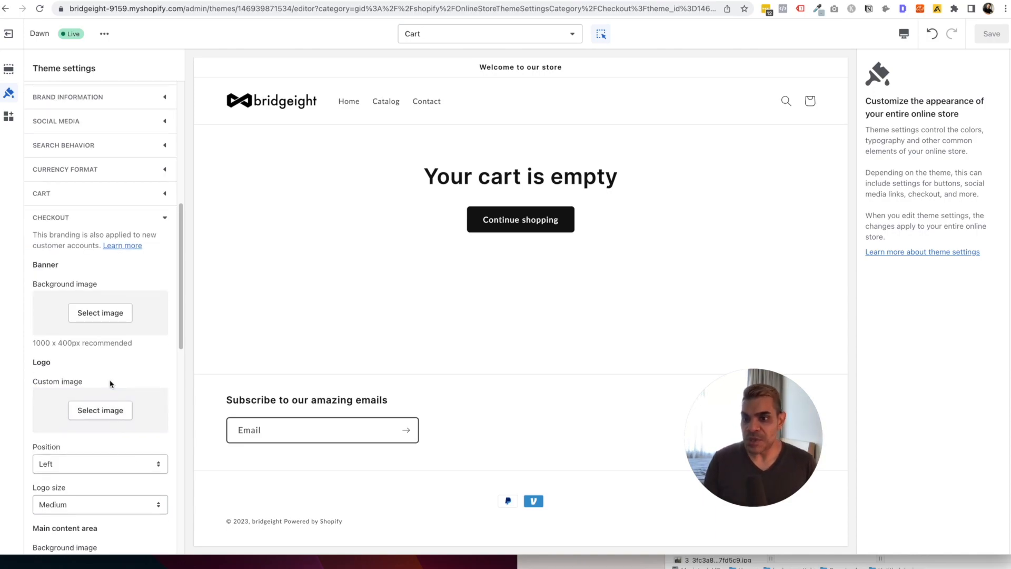
{"action": "left_click", "coordinate": [117, 410]}
{"action": "left_click", "coordinate": [79, 220]}
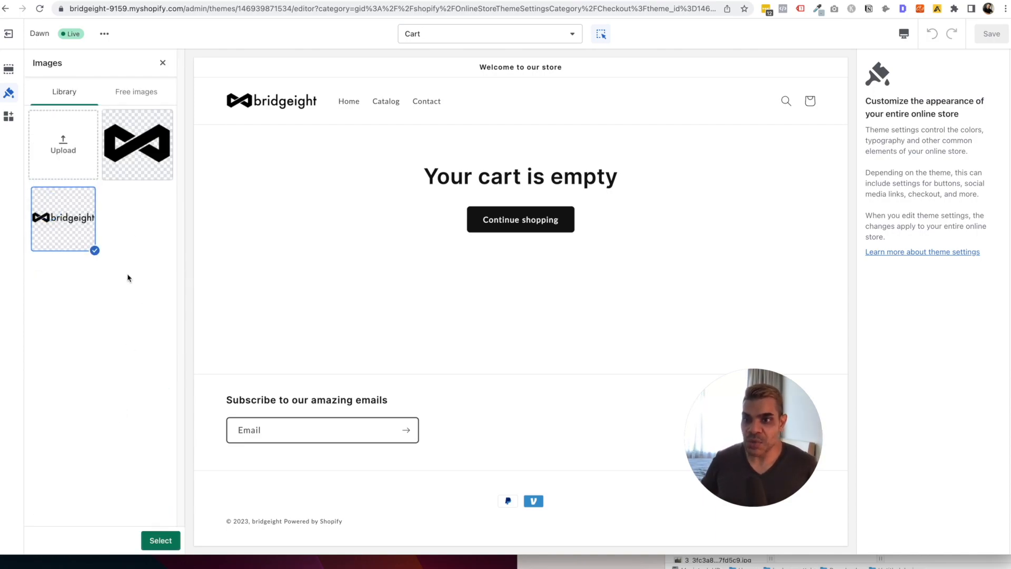
{"action": "left_click", "coordinate": [161, 541]}
{"action": "left_click", "coordinate": [464, 35]}
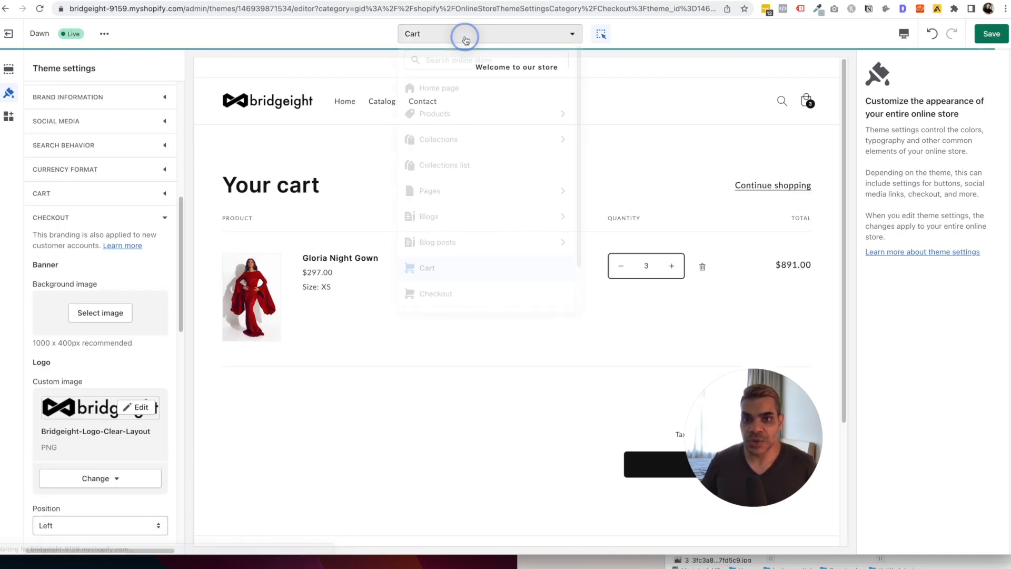
{"action": "left_click", "coordinate": [440, 294]}
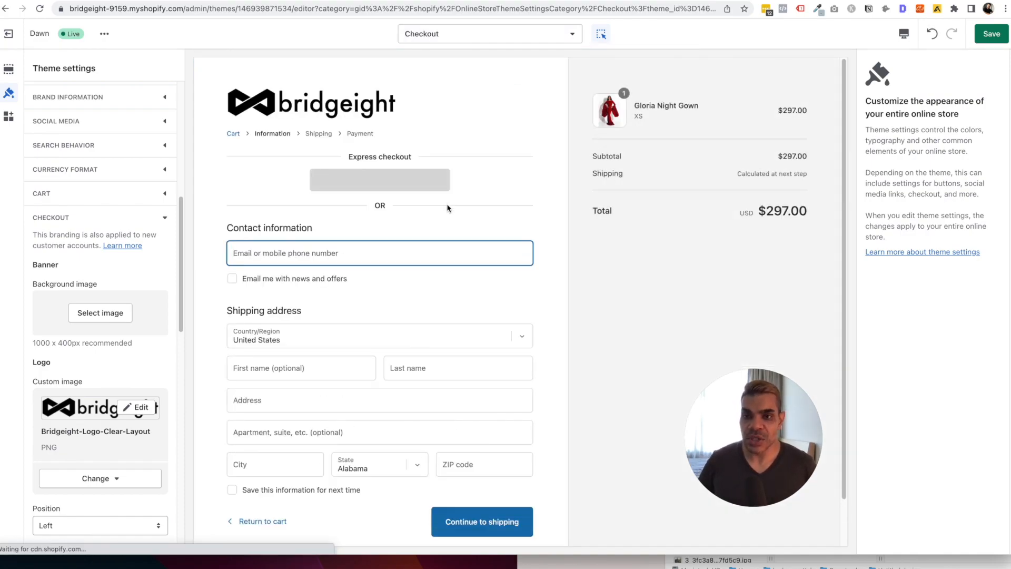
Set the checkout logo size to Large after trying Small and Medium.
{"action": "left_click", "coordinate": [138, 407]}
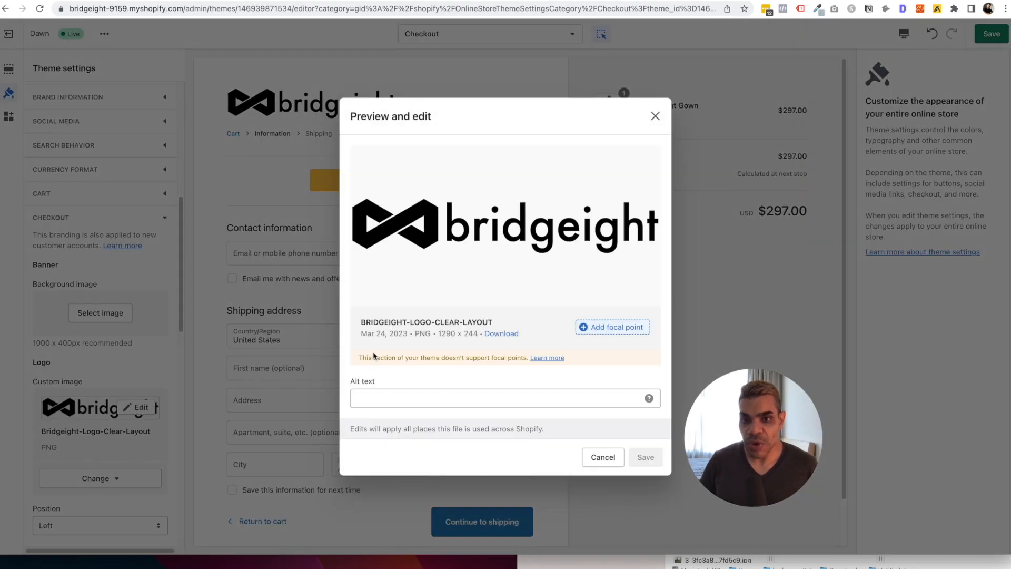
{"action": "left_click", "coordinate": [601, 458]}
{"action": "scroll", "coordinate": [111, 395], "scroll_direction": "down", "scroll_amount": 5}
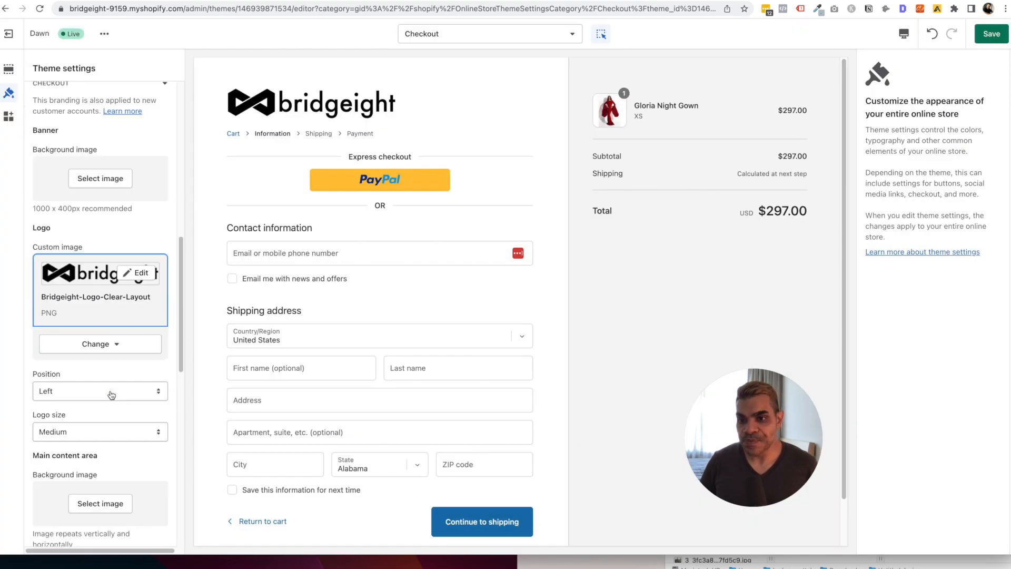
{"action": "left_click", "coordinate": [105, 372]}
{"action": "left_click", "coordinate": [104, 355]}
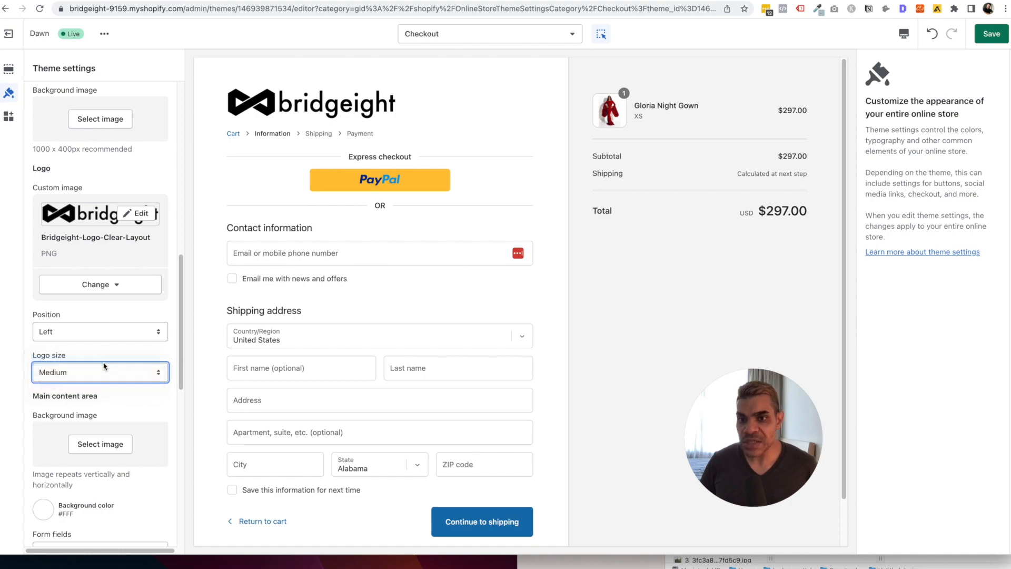
{"action": "left_click", "coordinate": [104, 366]}
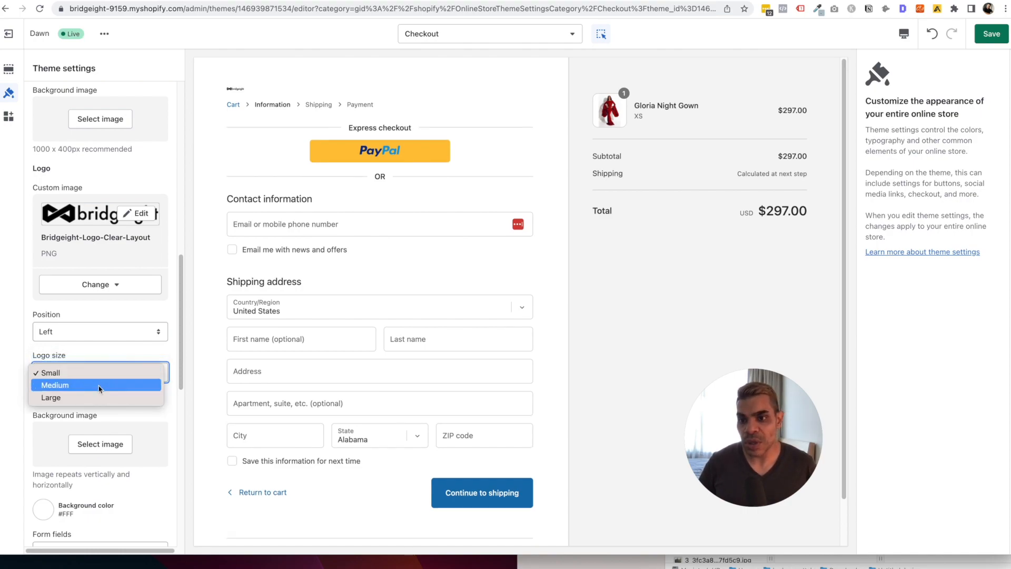
{"action": "left_click", "coordinate": [103, 388]}
{"action": "left_click", "coordinate": [107, 380]}
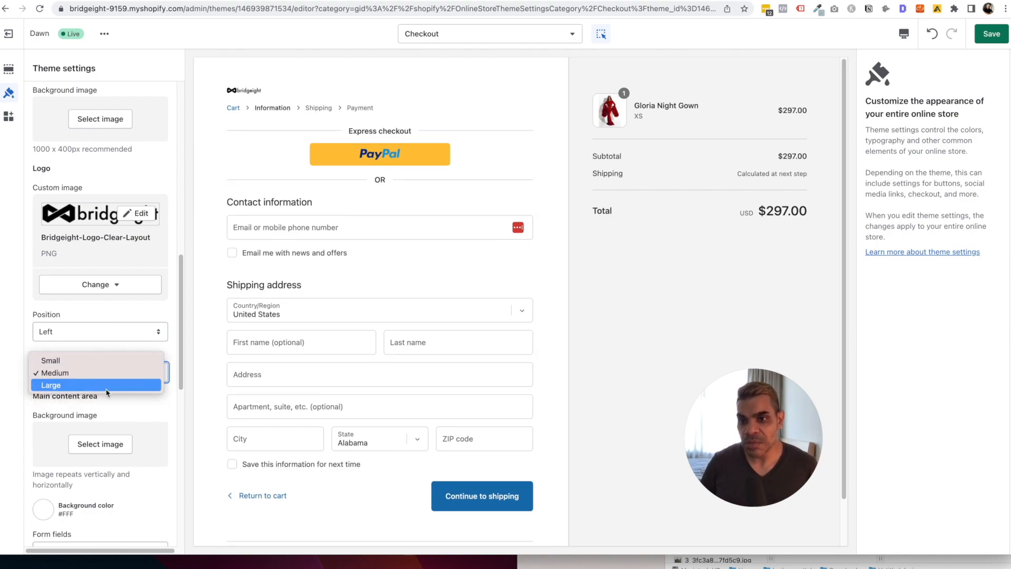
{"action": "left_click", "coordinate": [107, 386]}
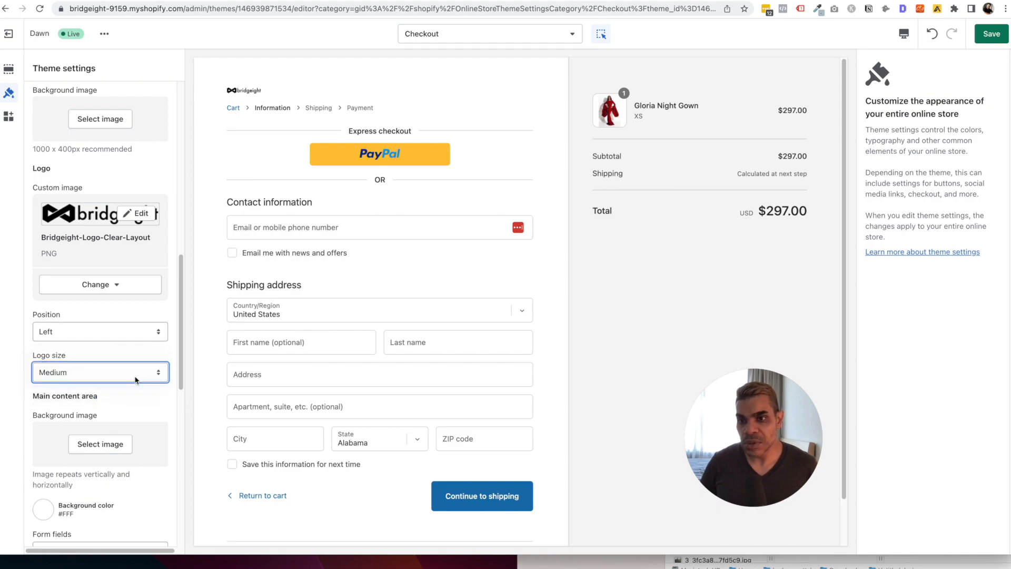
Center the checkout logo and leave the form fields White.
{"action": "left_click", "coordinate": [114, 335]}
{"action": "left_click", "coordinate": [113, 343]}
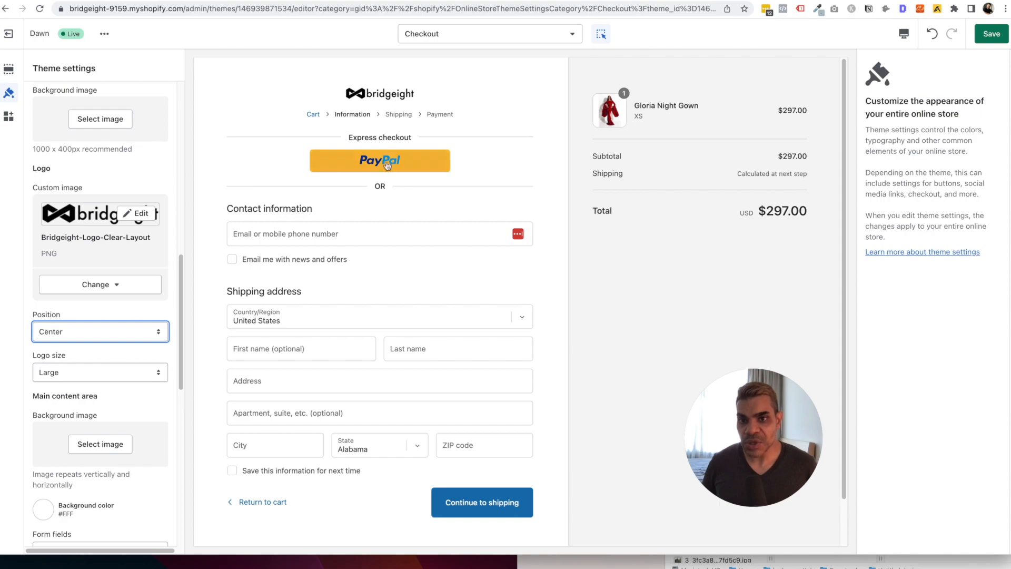
{"action": "scroll", "coordinate": [377, 205], "scroll_direction": "down", "scroll_amount": 1}
{"action": "scroll", "coordinate": [126, 339], "scroll_direction": "down", "scroll_amount": 1}
{"action": "scroll", "coordinate": [126, 340], "scroll_direction": "down", "scroll_amount": 2}
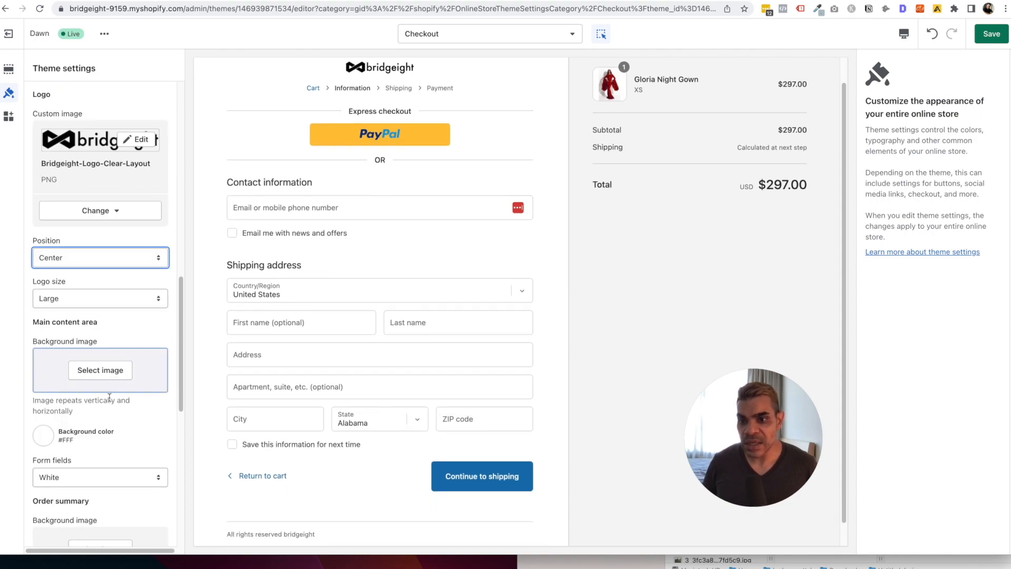
{"action": "scroll", "coordinate": [111, 419], "scroll_direction": "down", "scroll_amount": 2}
{"action": "left_click", "coordinate": [101, 430]}
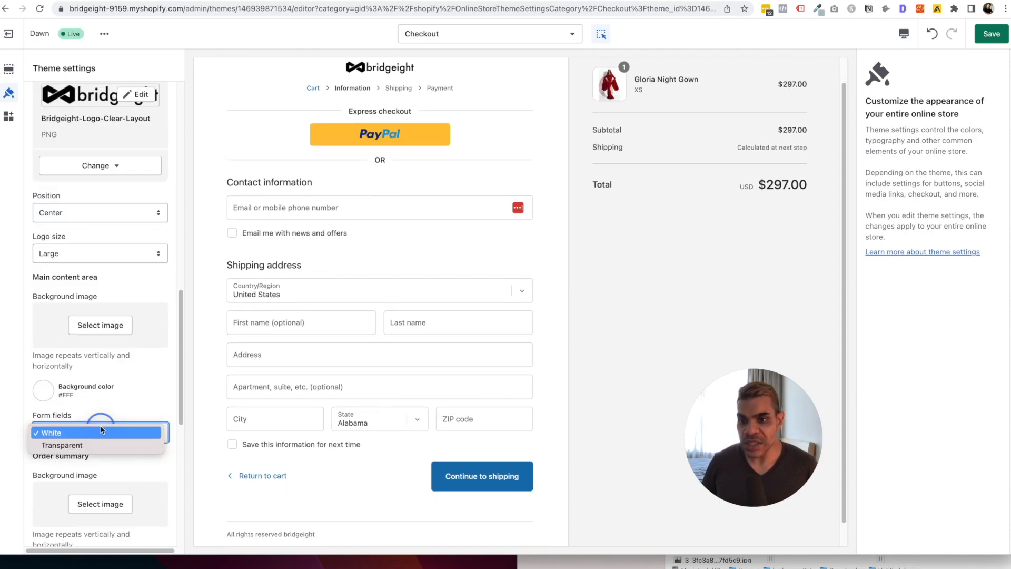
{"action": "left_click", "coordinate": [110, 410]}
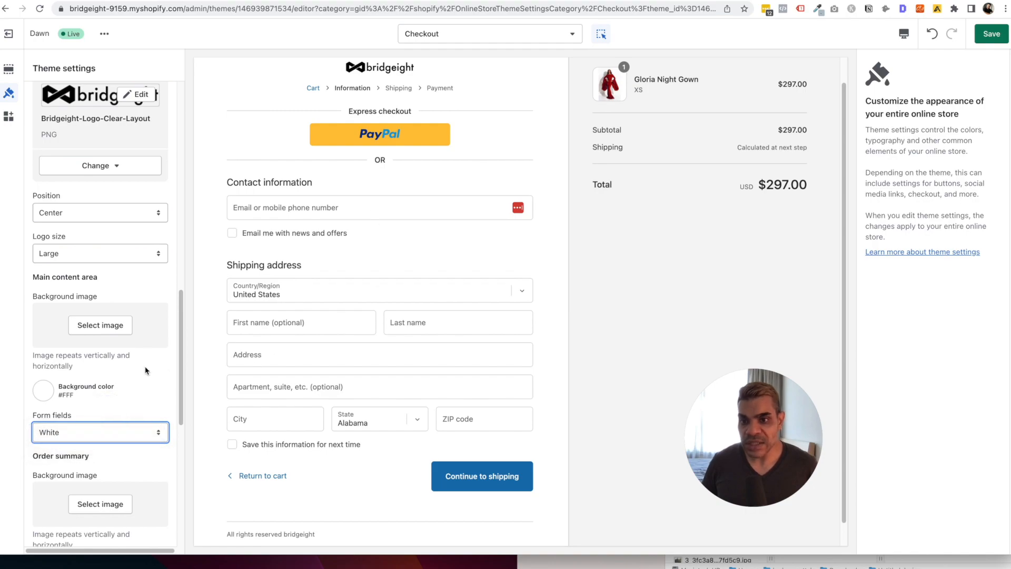
{"action": "scroll", "coordinate": [146, 371], "scroll_direction": "down", "scroll_amount": 5}
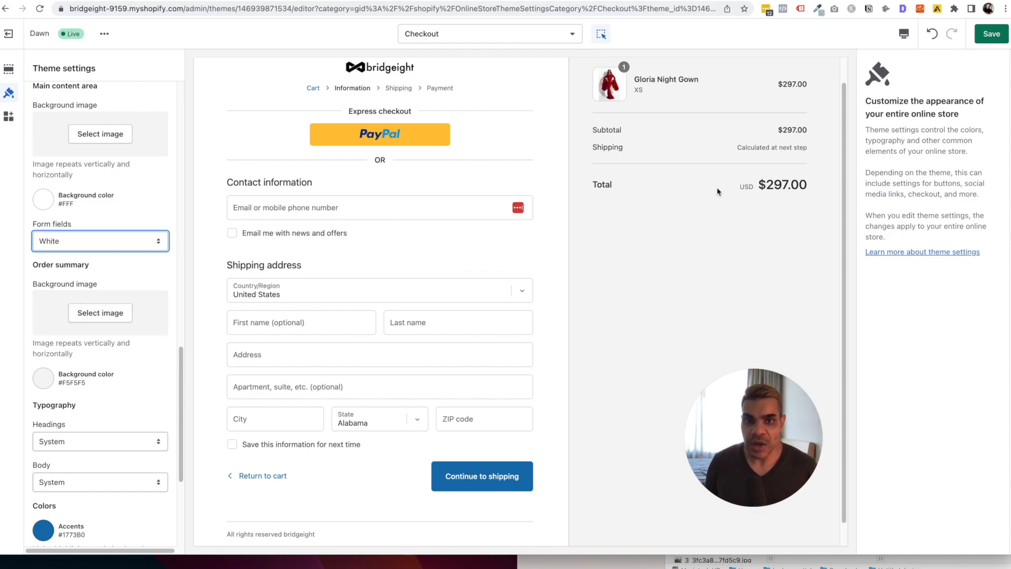
Keep the System heading font and make the checkout buttons black (#121212).
{"action": "left_click", "coordinate": [76, 443]}
{"action": "left_click", "coordinate": [113, 407]}
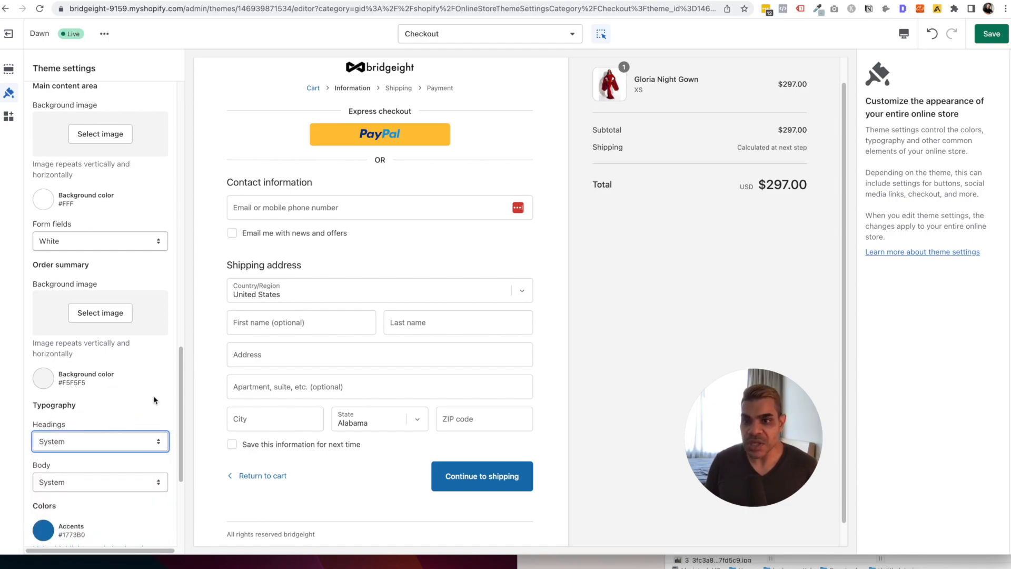
{"action": "scroll", "coordinate": [106, 401], "scroll_direction": "down", "scroll_amount": 3}
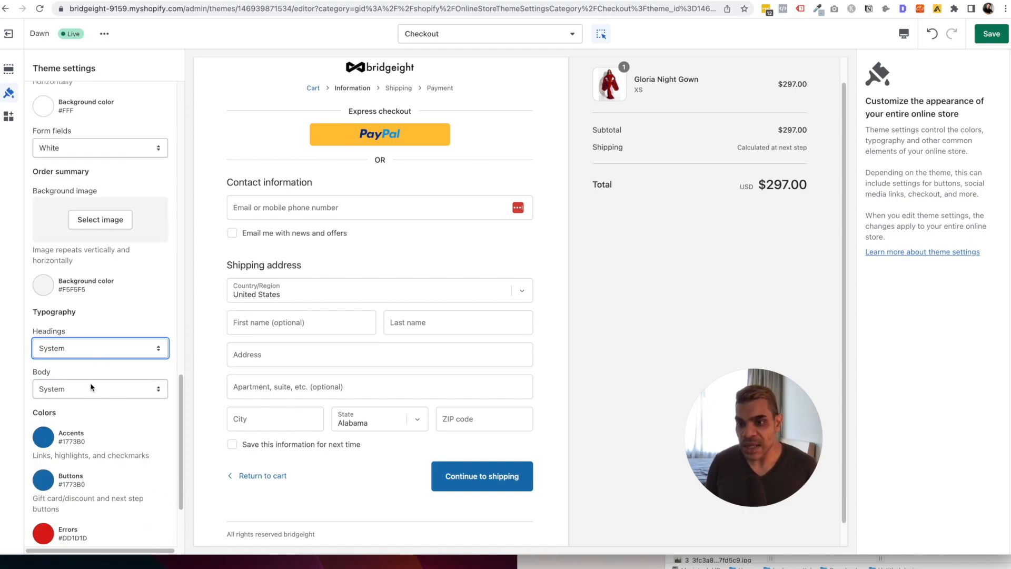
{"action": "scroll", "coordinate": [89, 389], "scroll_direction": "down", "scroll_amount": 1}
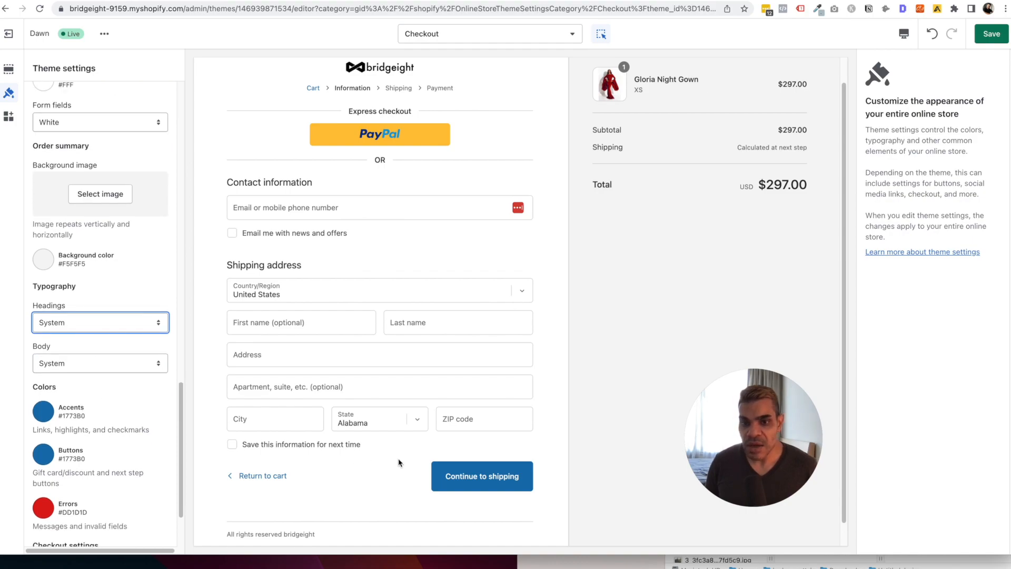
{"action": "left_click", "coordinate": [47, 457]}
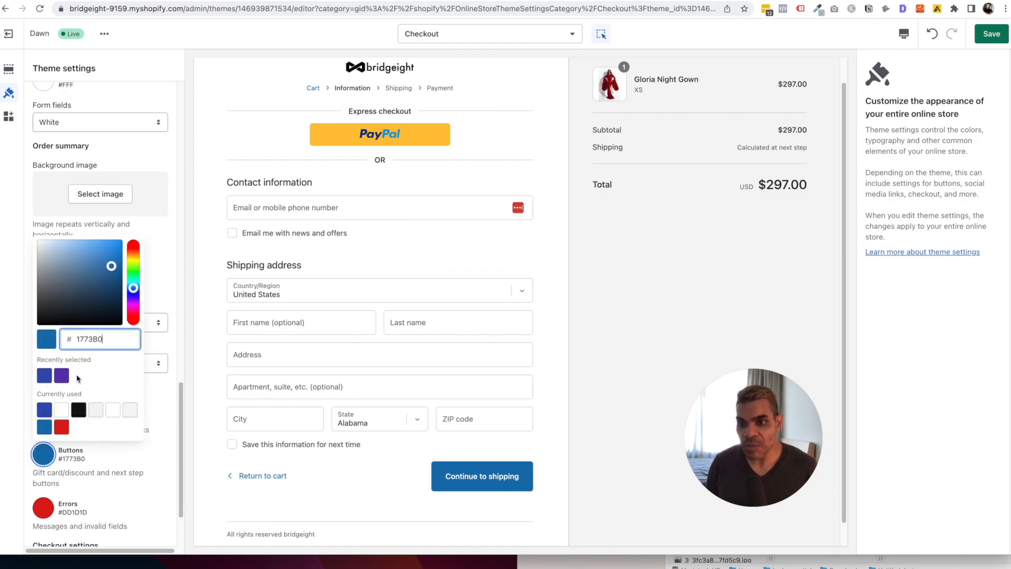
{"action": "left_click", "coordinate": [81, 412]}
{"action": "left_click", "coordinate": [152, 342]}
Keep the checkout accent colour at #1773B0 after trying other blues, then save.
{"action": "scroll", "coordinate": [103, 424], "scroll_direction": "down", "scroll_amount": 1}
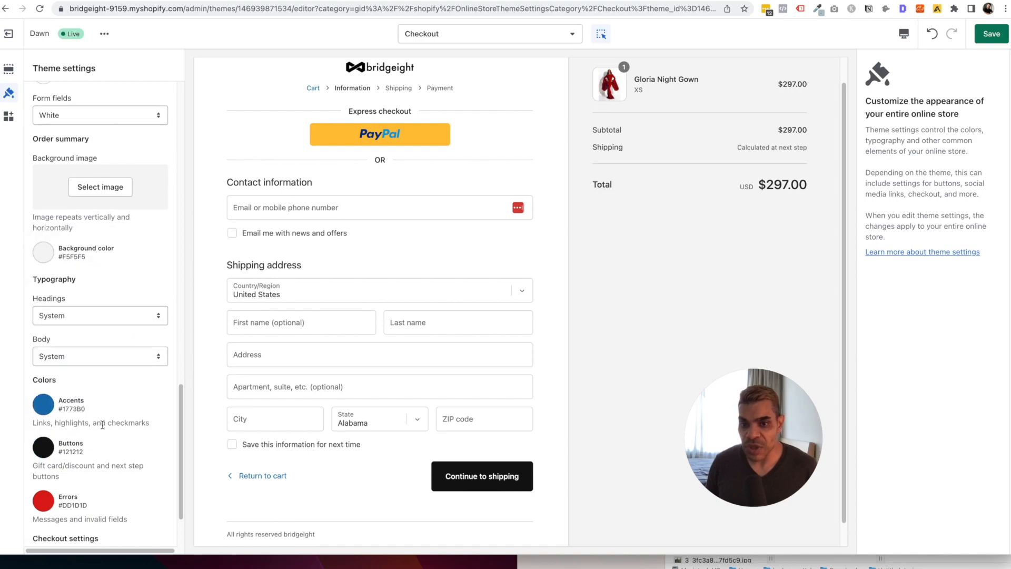
{"action": "scroll", "coordinate": [102, 425], "scroll_direction": "down", "scroll_amount": 3}
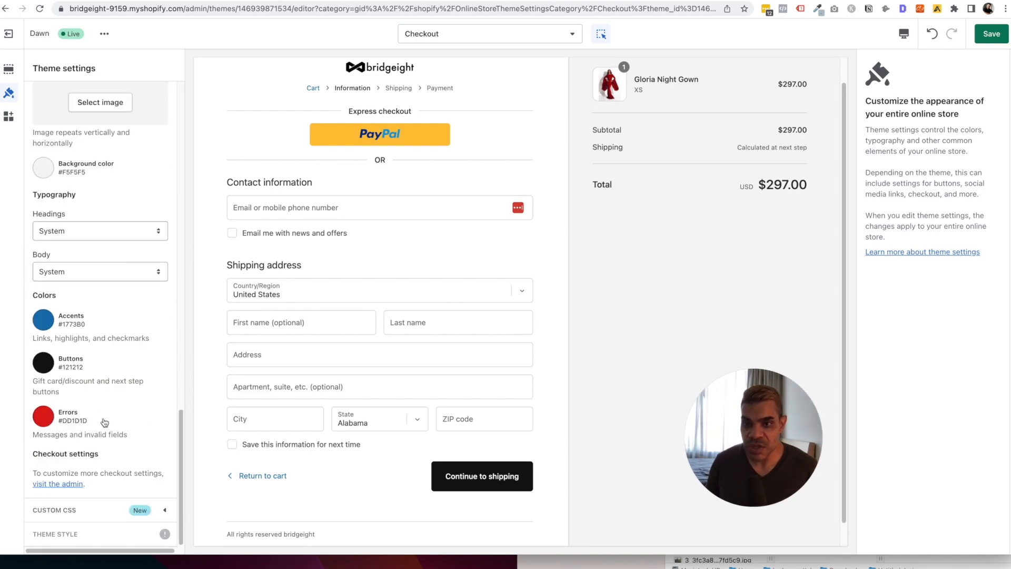
{"action": "left_click", "coordinate": [43, 325]}
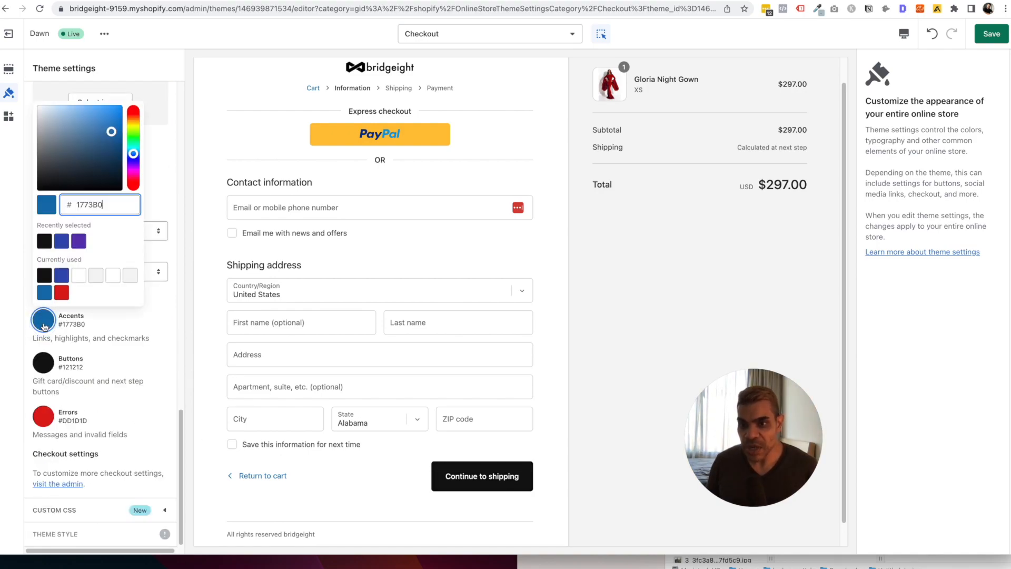
{"action": "left_click", "coordinate": [59, 278]}
{"action": "left_click", "coordinate": [58, 246]}
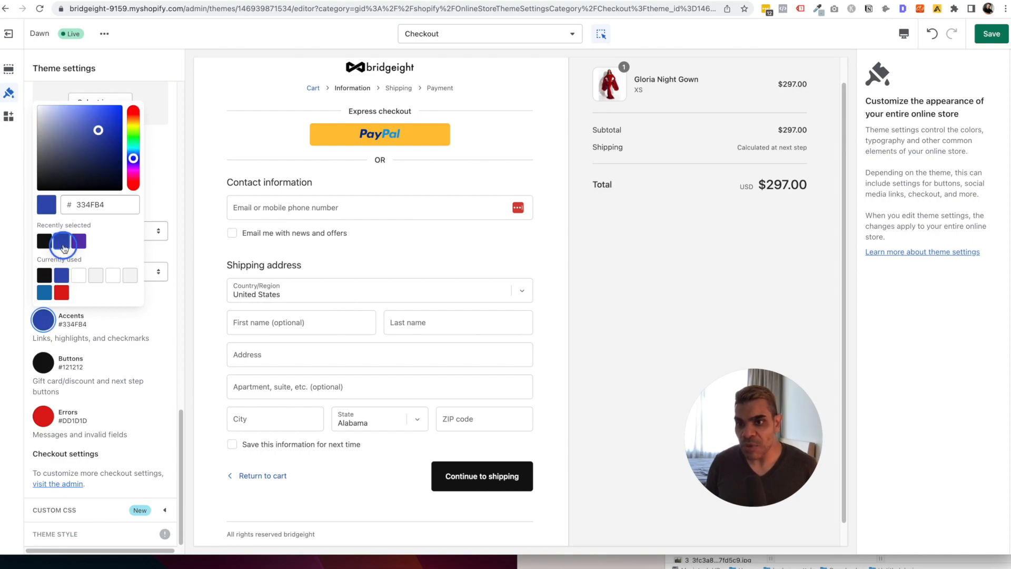
{"action": "left_click", "coordinate": [46, 291]}
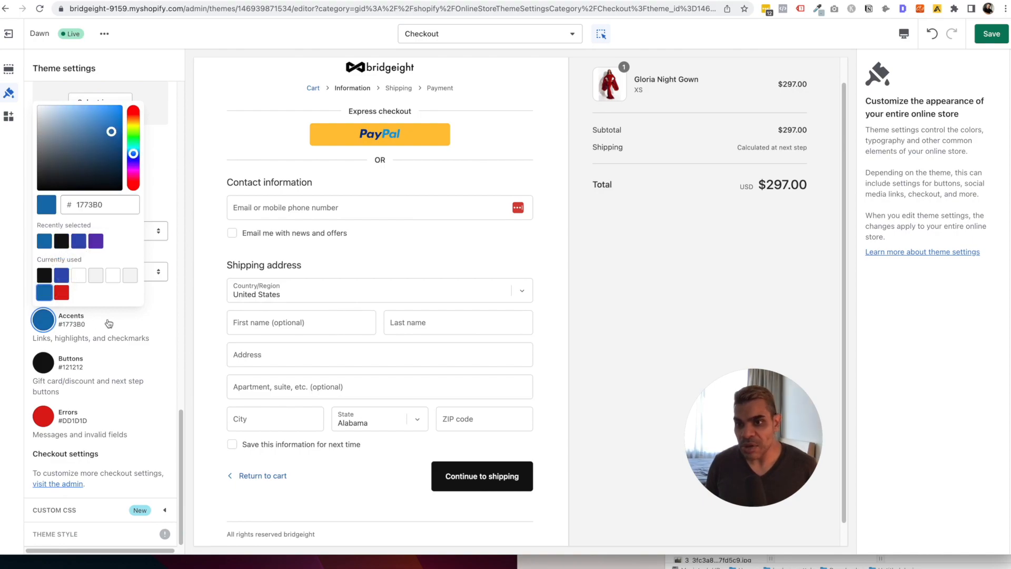
{"action": "left_click", "coordinate": [143, 329]}
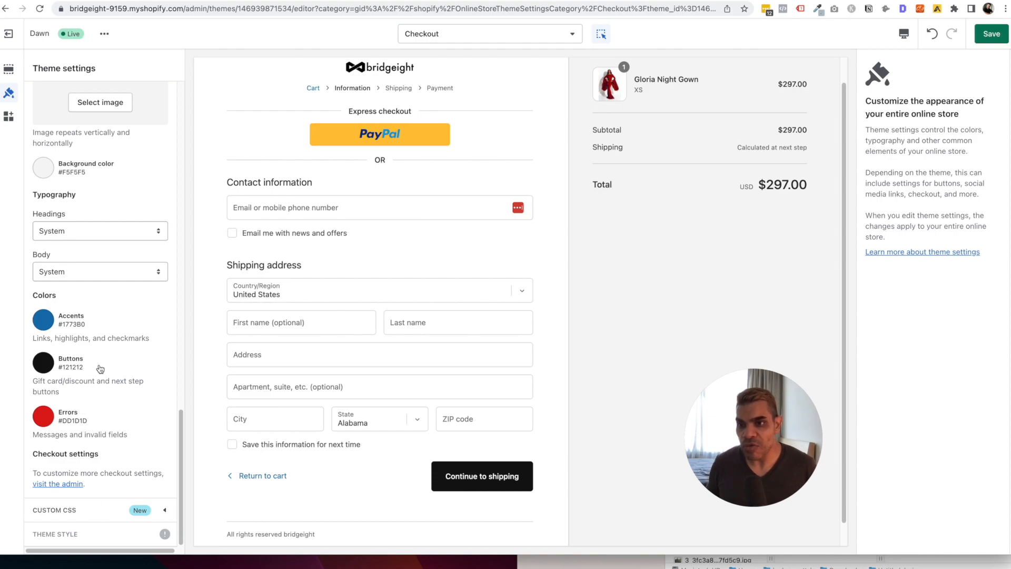
{"action": "left_click", "coordinate": [991, 34]}
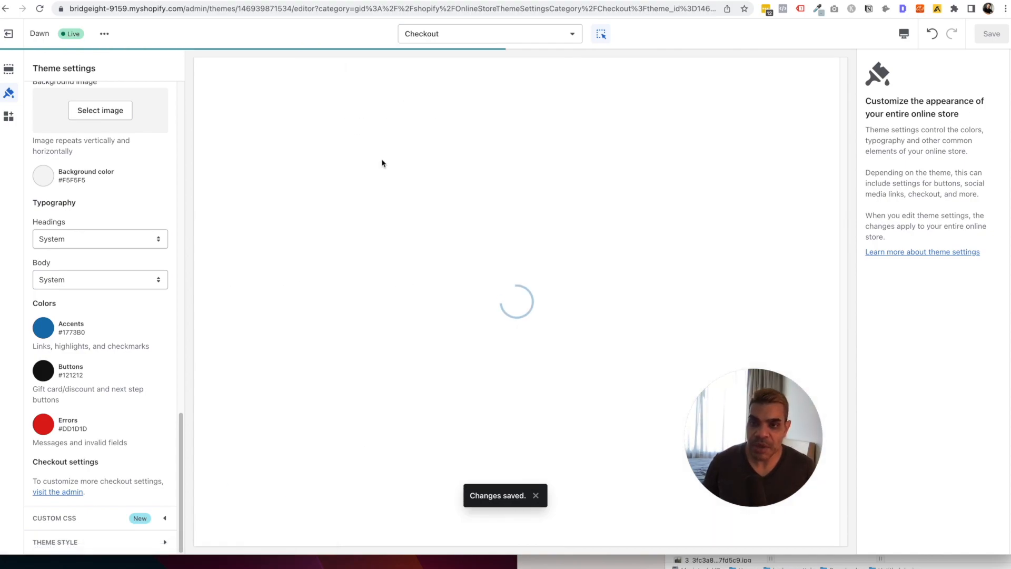
Switch to the live store's cart page, then open the home page from the bridgeight logo.
{"action": "scroll", "coordinate": [168, 272], "scroll_direction": "up", "scroll_amount": 5}
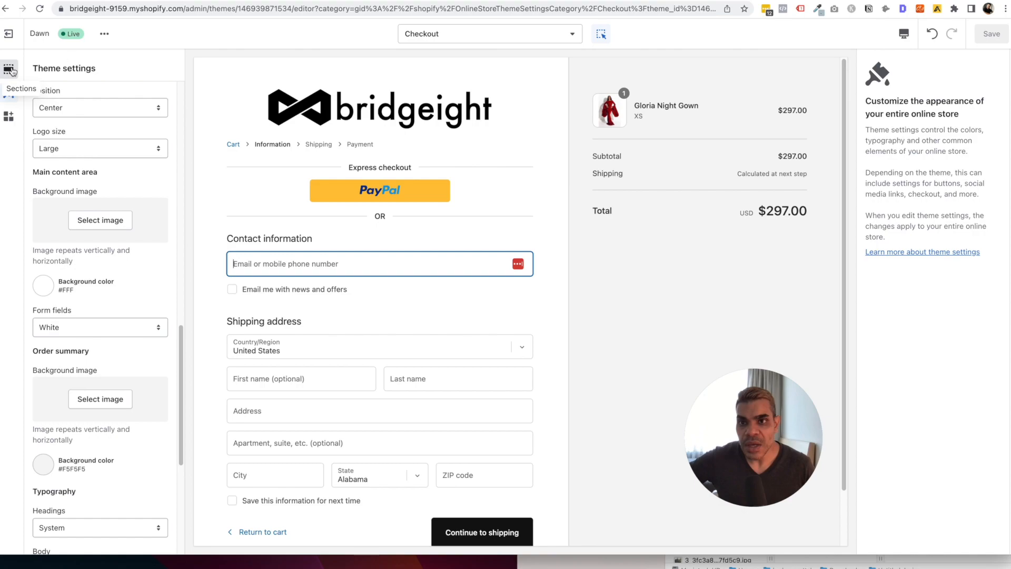
{"action": "left_click", "coordinate": [314, 1]}
{"action": "scroll", "coordinate": [375, 116], "scroll_direction": "up", "scroll_amount": 3}
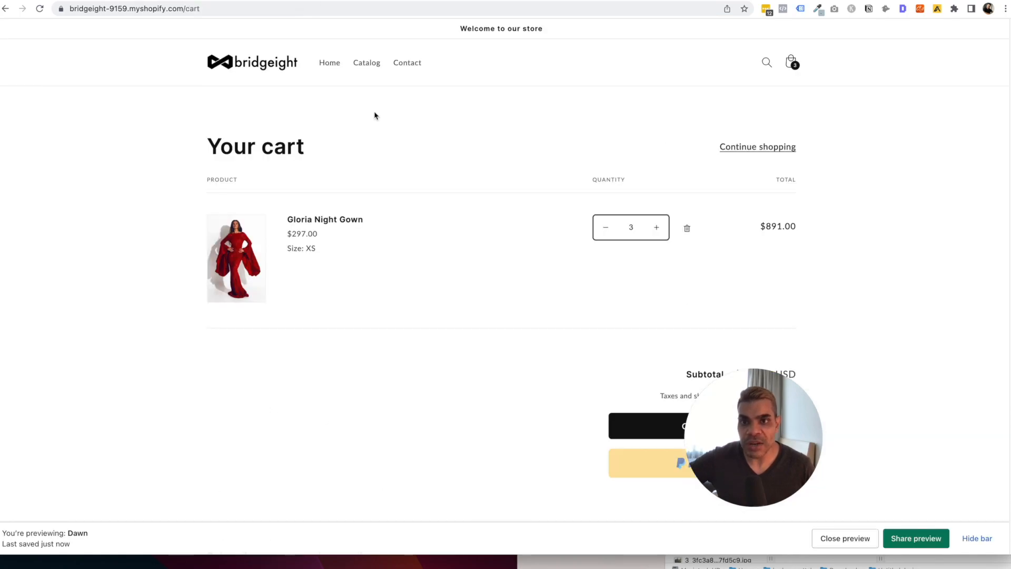
{"action": "left_click", "coordinate": [272, 75]}
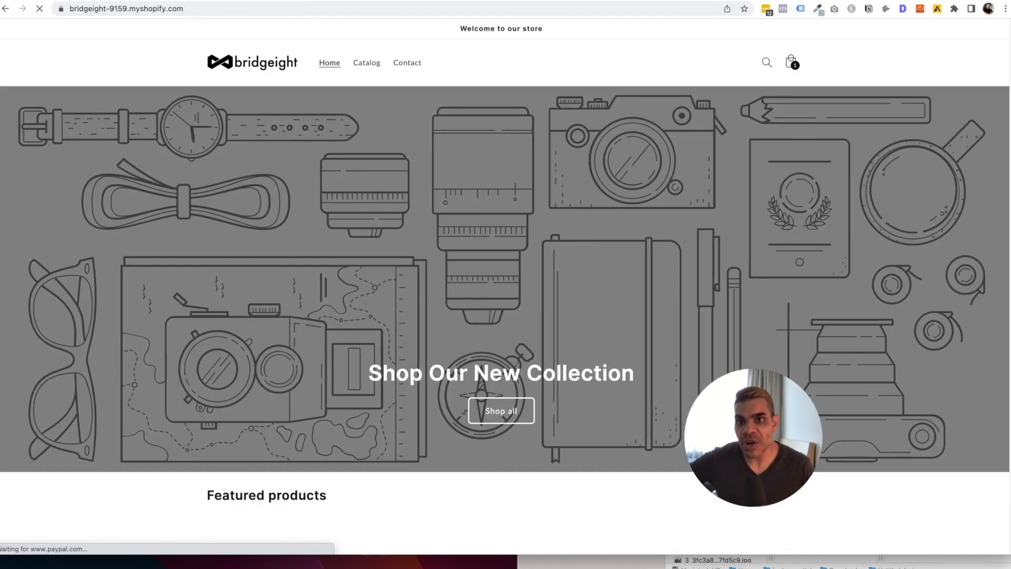
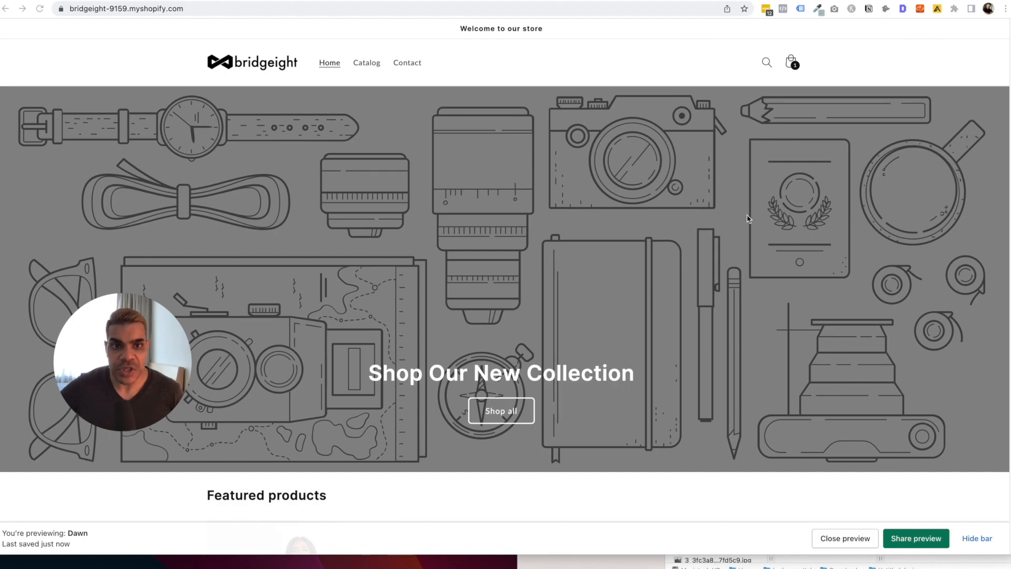
Scroll through the storefront home page, then open its Catalog page.
{"action": "scroll", "coordinate": [548, 291], "scroll_direction": "down", "scroll_amount": 10}
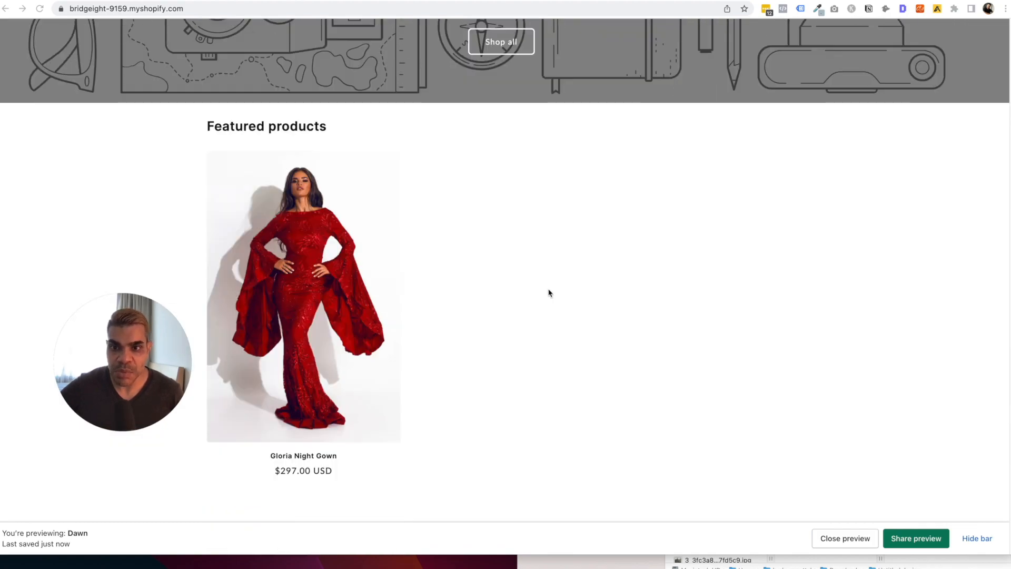
{"action": "scroll", "coordinate": [549, 294], "scroll_direction": "up", "scroll_amount": 10}
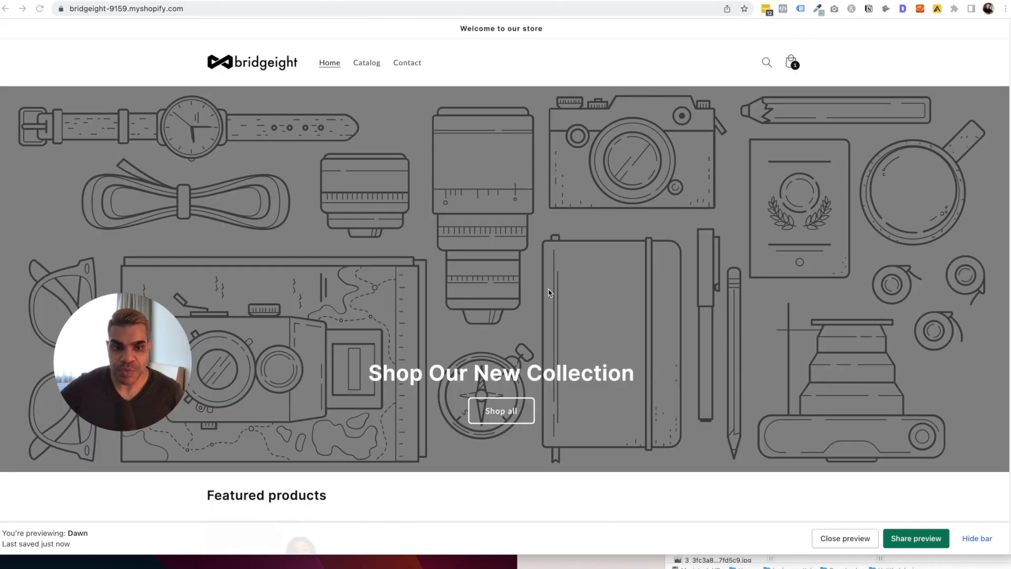
{"action": "left_click", "coordinate": [364, 63]}
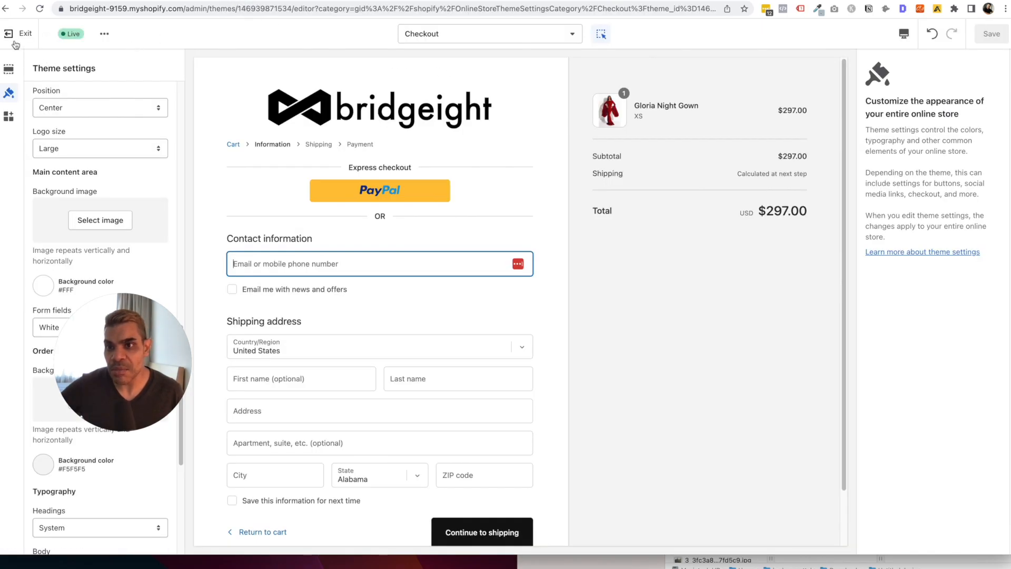
Exit the theme editor and open the Main menu under Online Store > Navigation.
{"action": "left_click", "coordinate": [14, 36]}
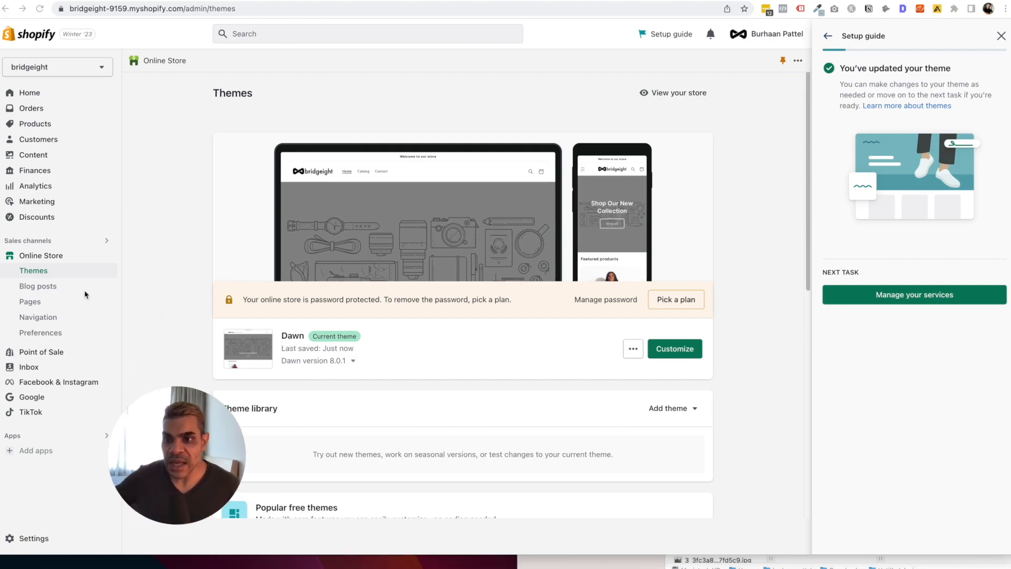
{"action": "left_click", "coordinate": [53, 319]}
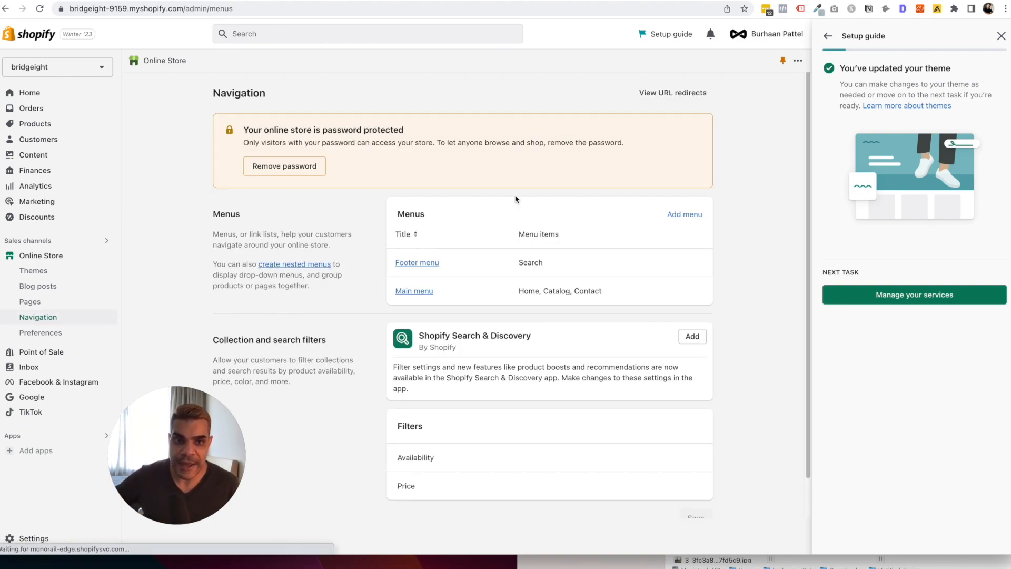
{"action": "left_click", "coordinate": [1000, 36]}
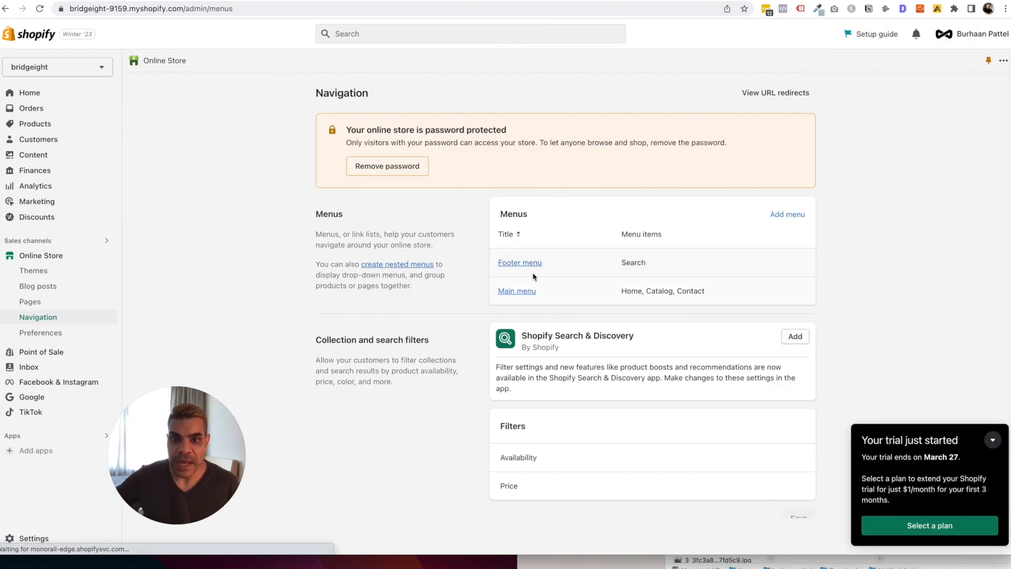
{"action": "left_click", "coordinate": [518, 292]}
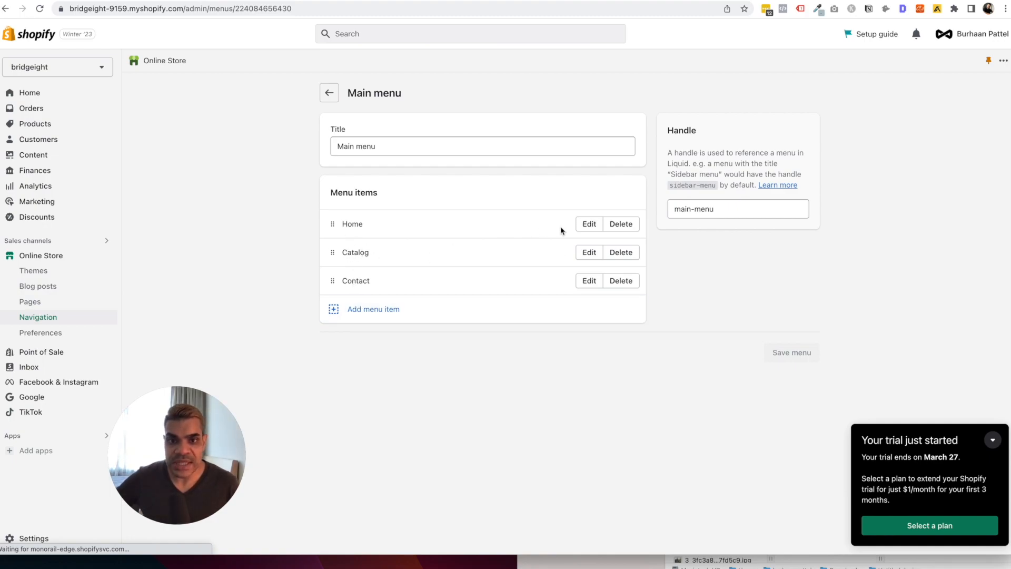
Add a menu item linked to the New Arrivals collection to the Main menu.
{"action": "left_click", "coordinate": [370, 309]}
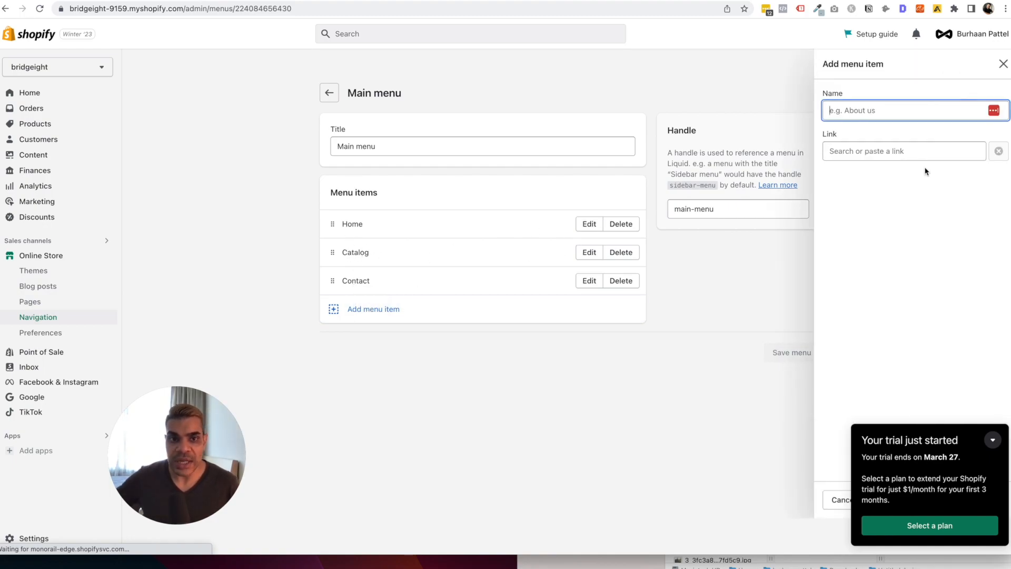
{"action": "left_click", "coordinate": [876, 153]}
{"action": "left_click", "coordinate": [890, 216]}
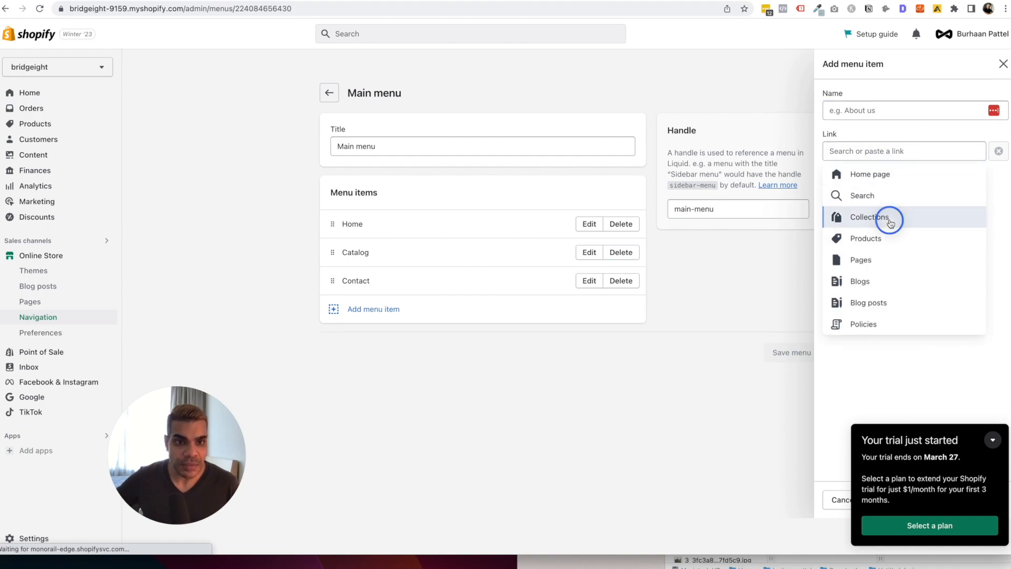
{"action": "left_click", "coordinate": [896, 234]}
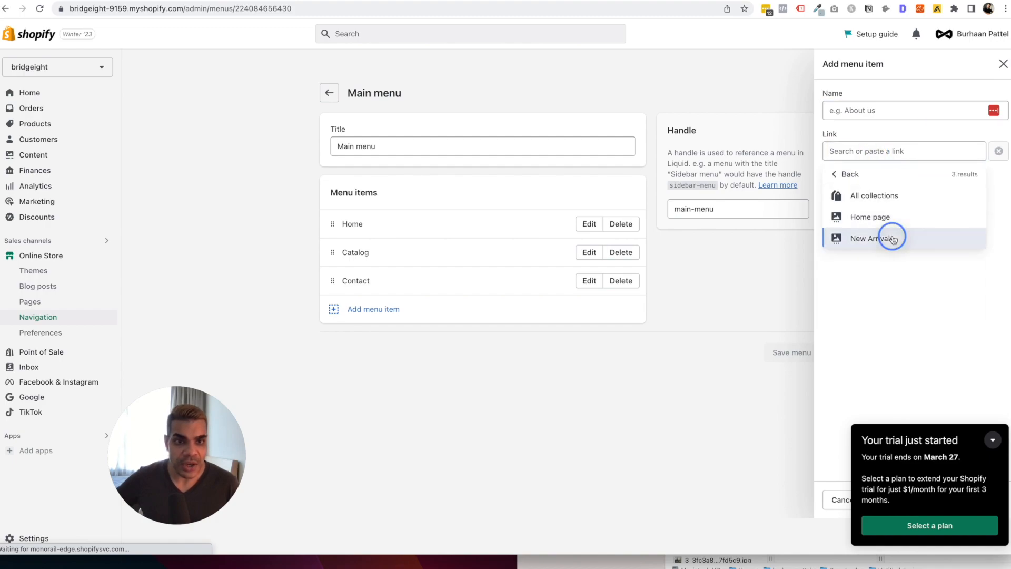
{"action": "left_click", "coordinate": [873, 152]}
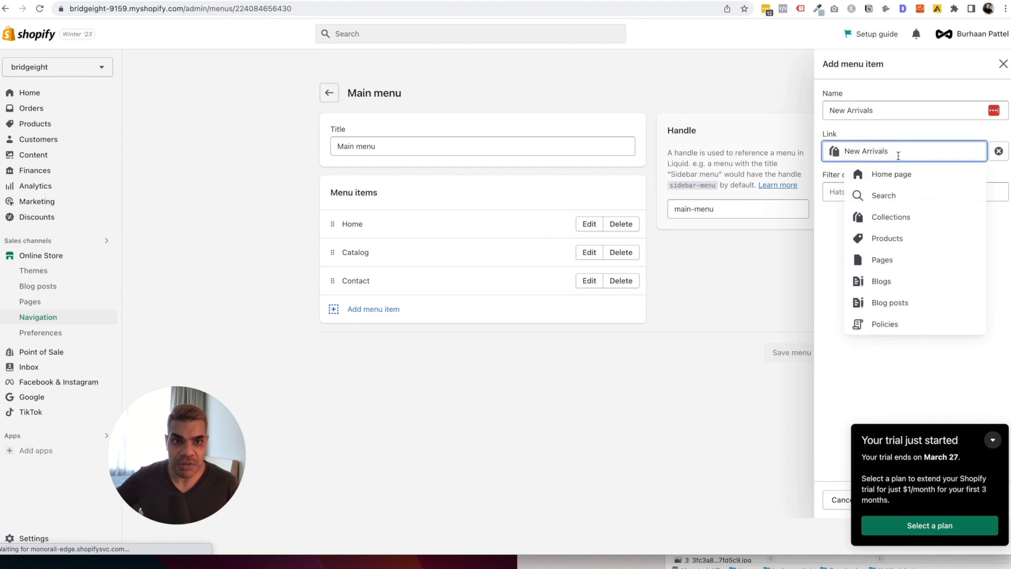
{"action": "left_click", "coordinate": [864, 110]}
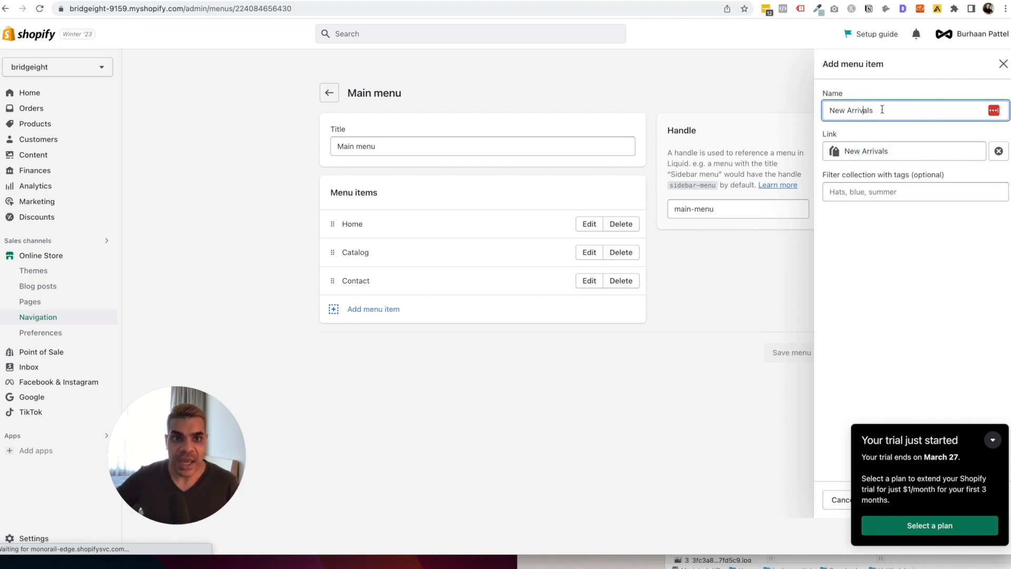
{"action": "left_click", "coordinate": [893, 435]}
{"action": "left_click", "coordinate": [989, 499]}
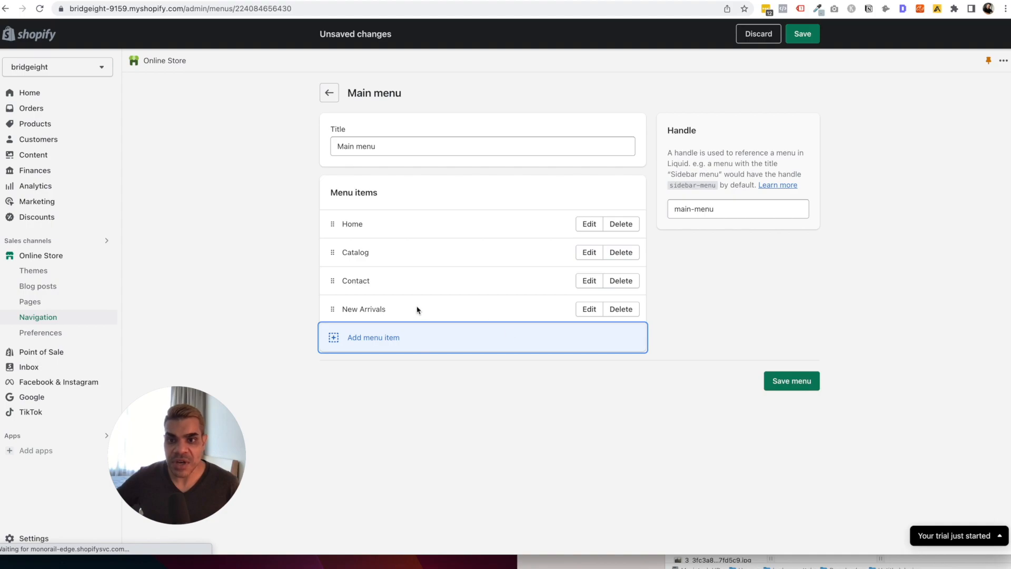
Nest New Arrivals under Catalog, save the menu, and view the storefront.
{"action": "left_click_drag", "start_coordinate": [334, 309], "coordinate": [350, 285]}
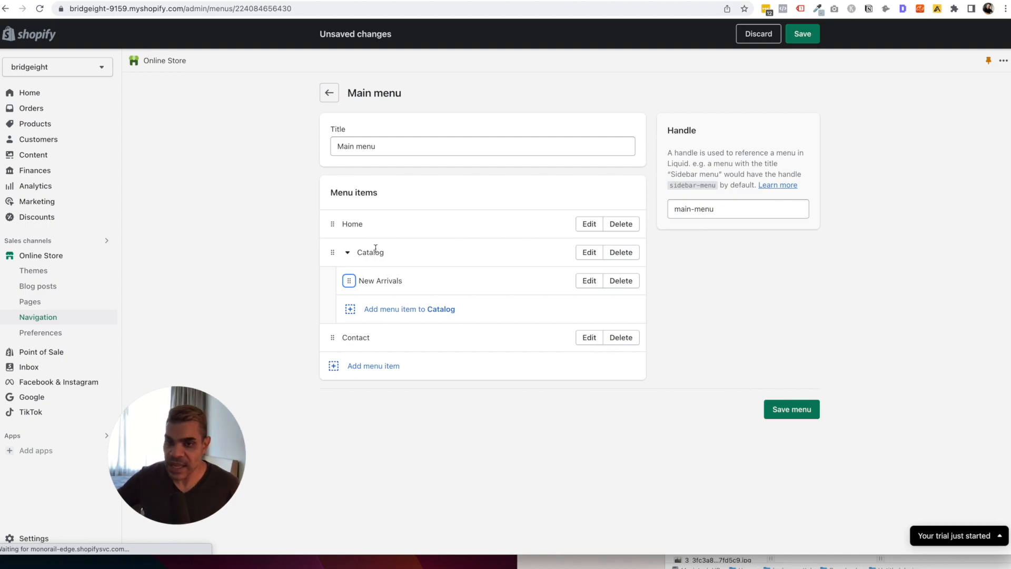
{"action": "left_click", "coordinate": [795, 420]}
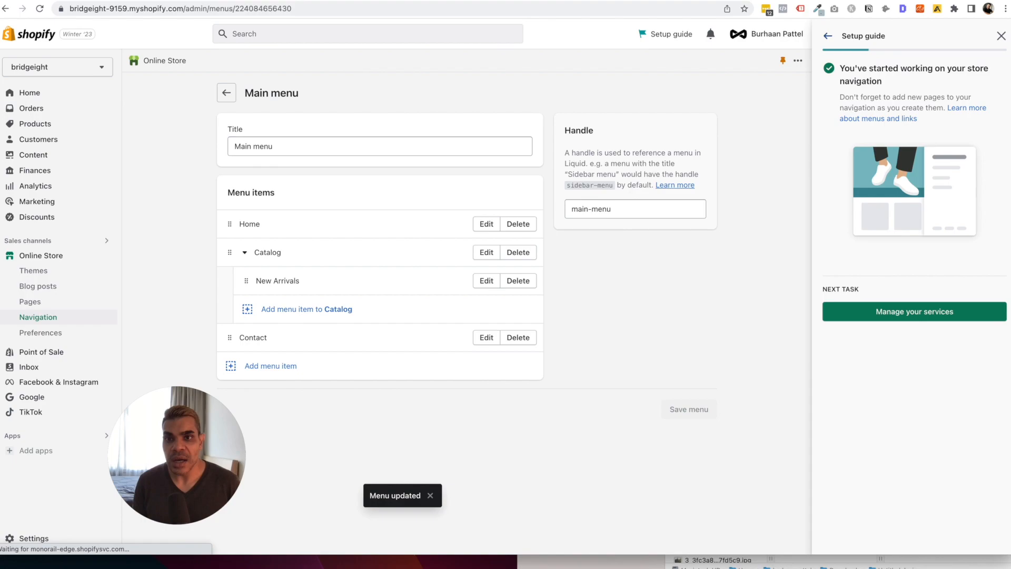
{"action": "left_click", "coordinate": [304, 1]}
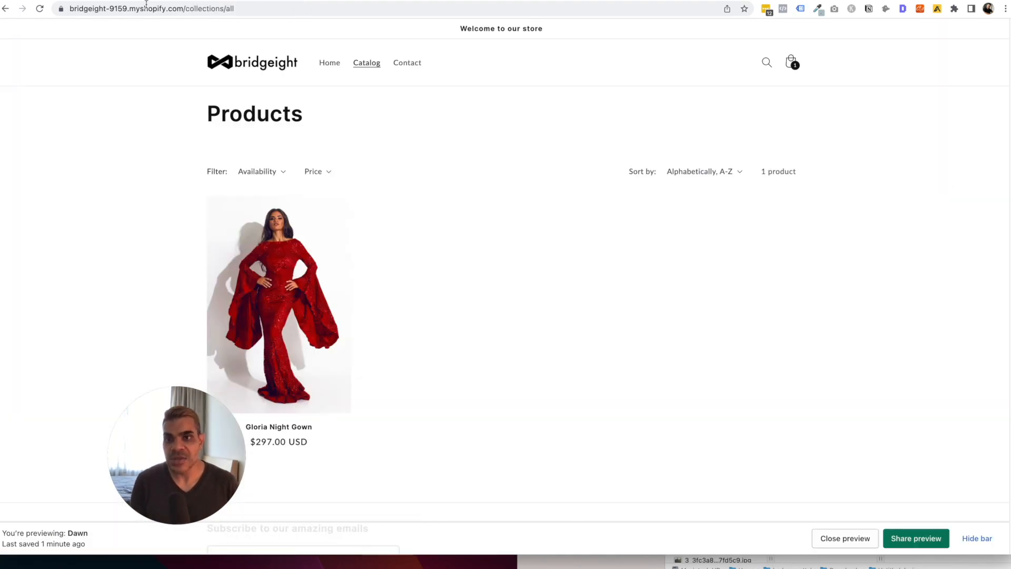
Reload the storefront and follow Catalog > New Arrivals to its collection page.
{"action": "left_click", "coordinate": [40, 9]}
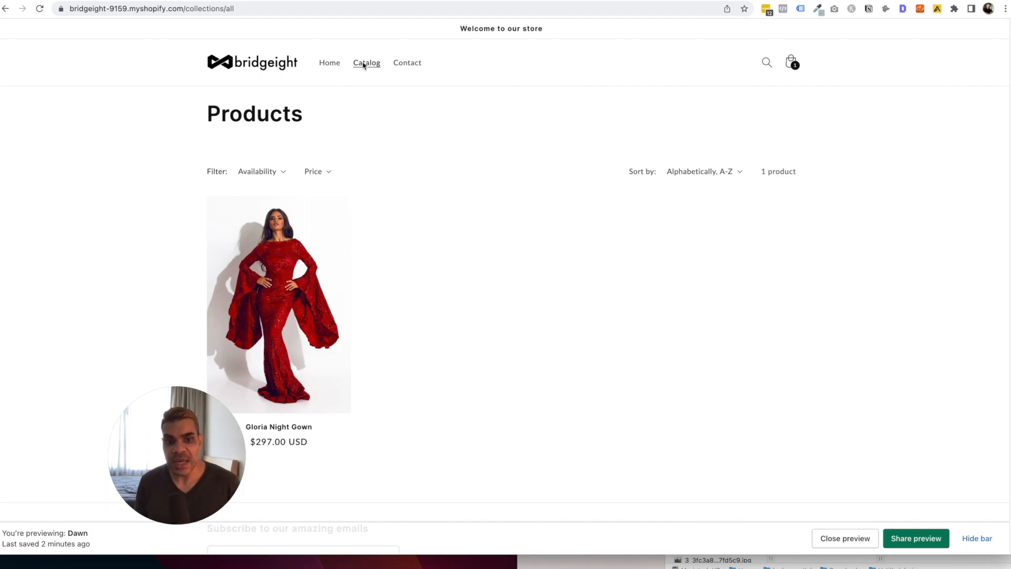
{"action": "left_click", "coordinate": [39, 8]}
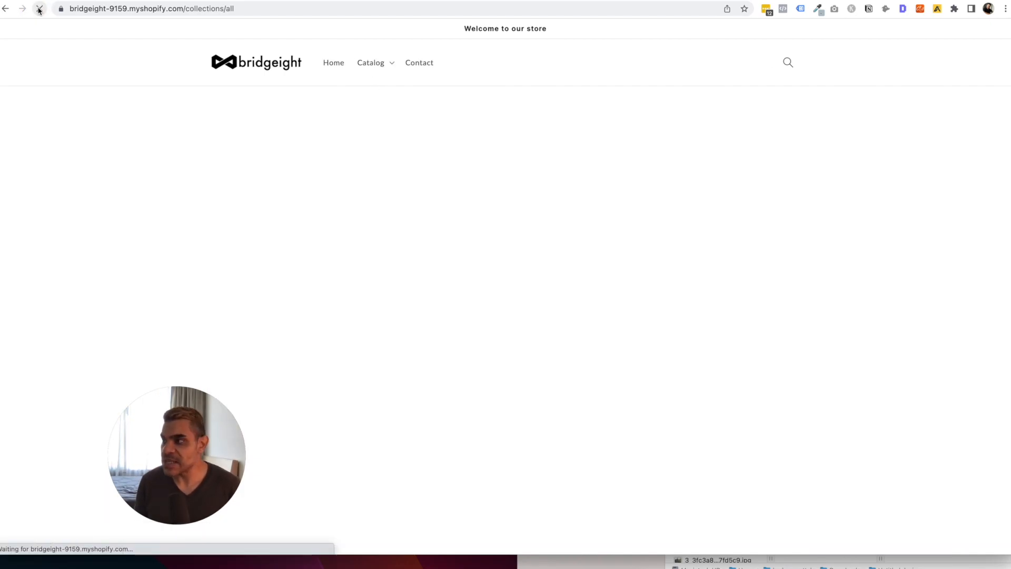
{"action": "left_click", "coordinate": [390, 68]}
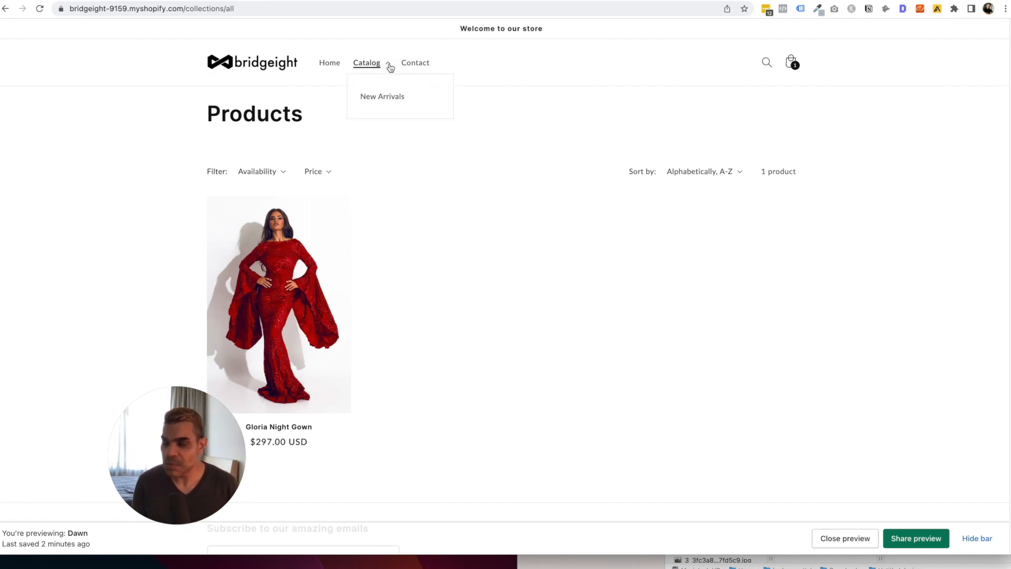
{"action": "left_click", "coordinate": [388, 97]}
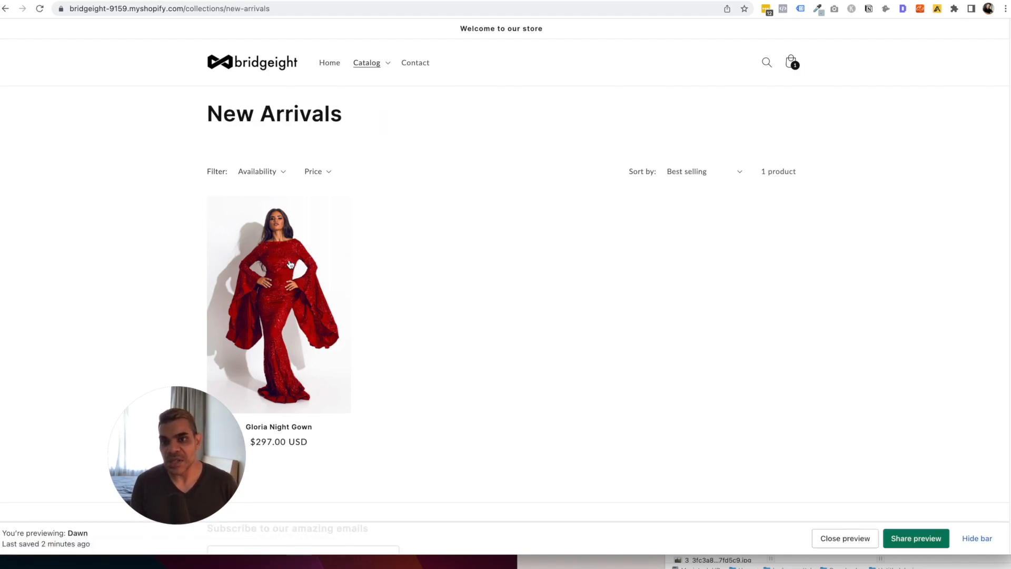
{"action": "left_click", "coordinate": [373, 67]}
{"action": "left_click", "coordinate": [257, 0]}
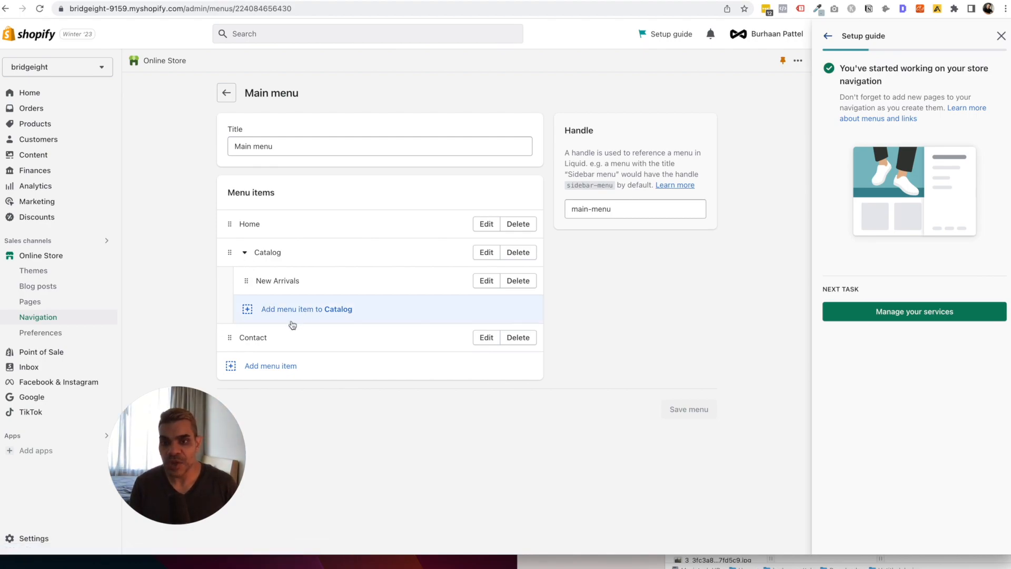
Delete the Contact item from the Main menu and save the menu.
{"action": "left_click_drag", "start_coordinate": [230, 337], "coordinate": [264, 308]}
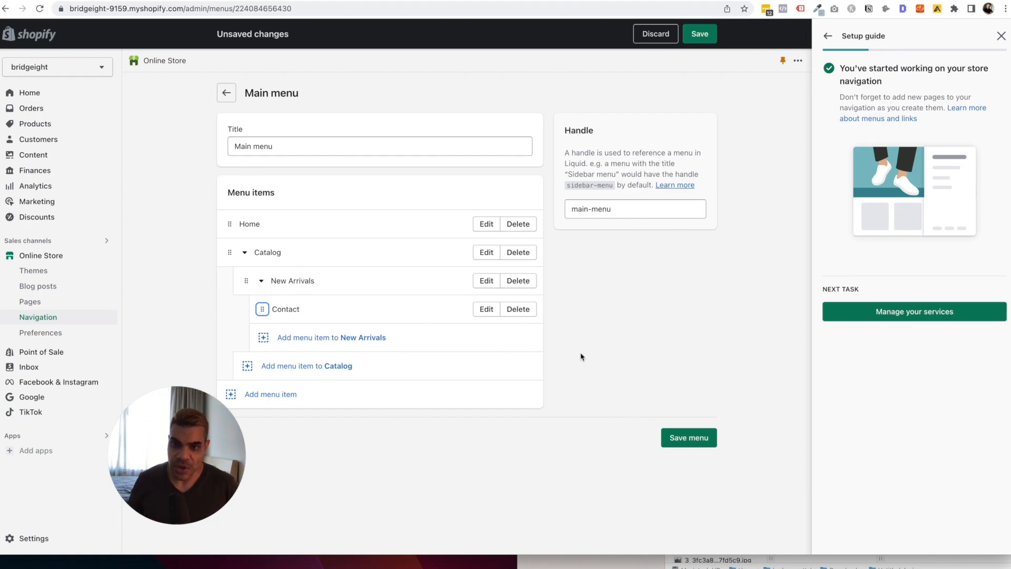
{"action": "left_click_drag", "start_coordinate": [264, 311], "coordinate": [378, 346]}
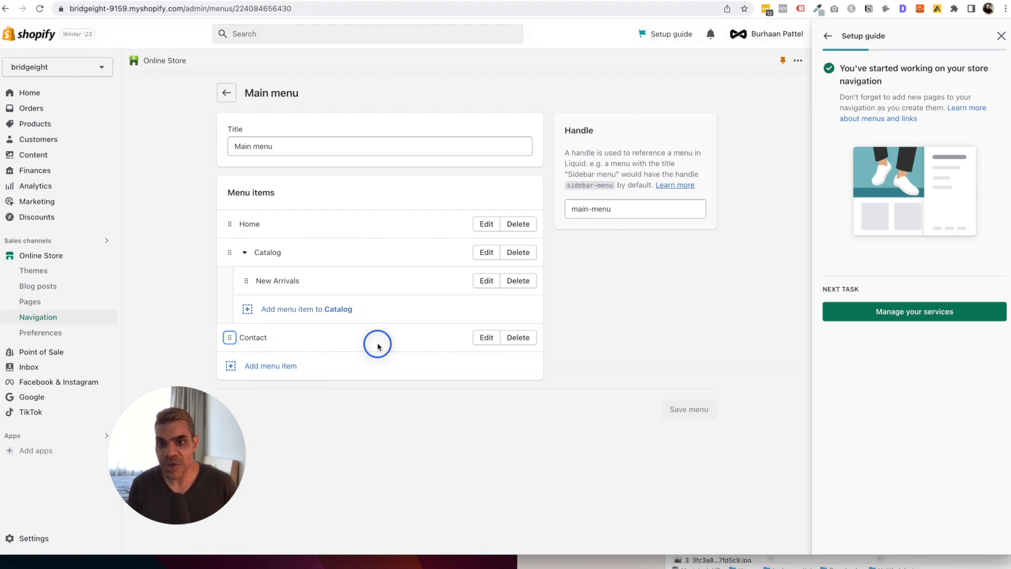
{"action": "left_click", "coordinate": [521, 337]}
{"action": "left_click", "coordinate": [634, 324]}
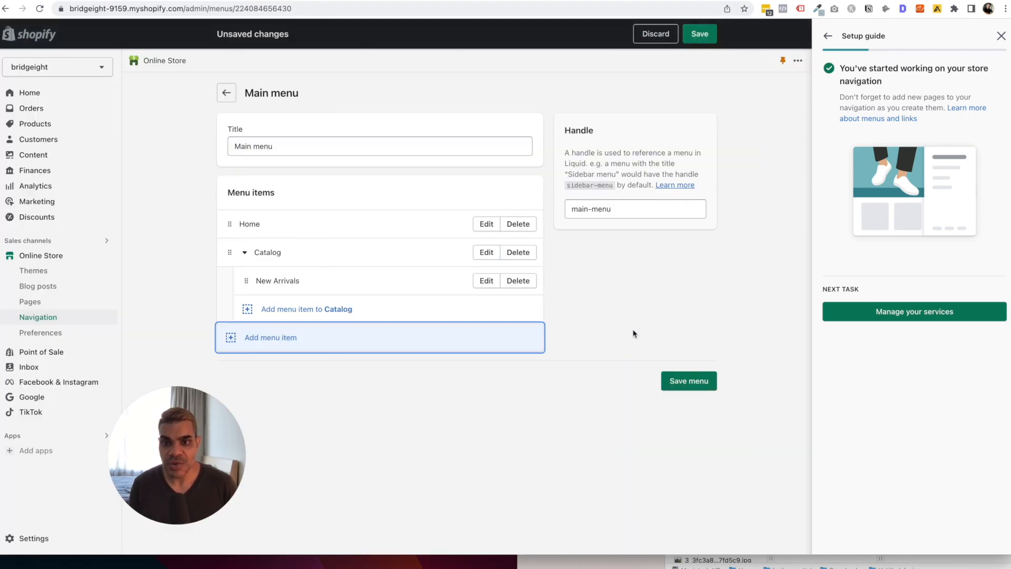
{"action": "left_click", "coordinate": [706, 388]}
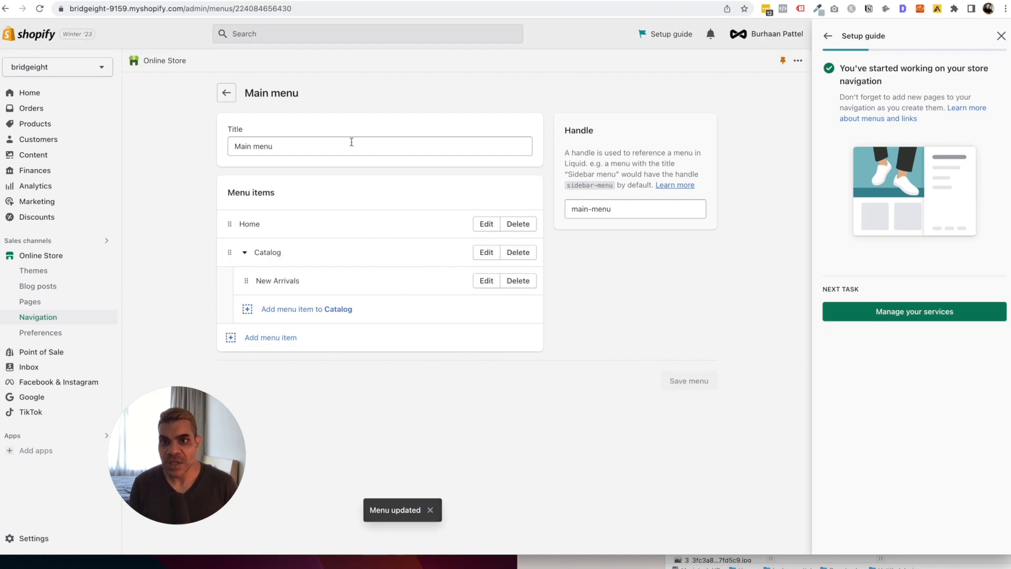
Go back to the Navigation menus list and open the Footer menu.
{"action": "left_click", "coordinate": [227, 93]}
{"action": "scroll", "coordinate": [478, 196], "scroll_direction": "down", "scroll_amount": 1}
{"action": "scroll", "coordinate": [478, 196], "scroll_direction": "up", "scroll_amount": 1}
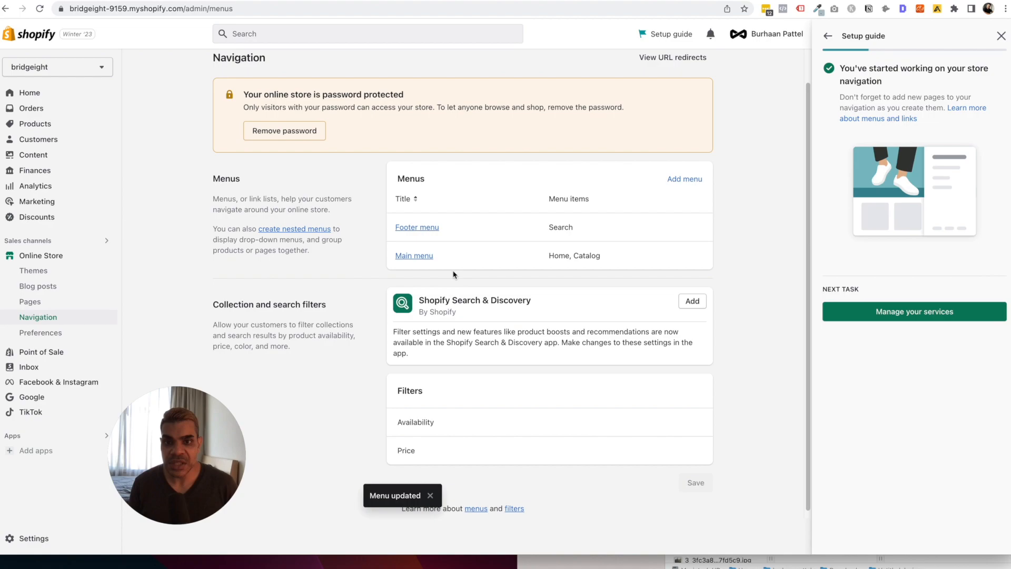
{"action": "left_click", "coordinate": [417, 226]}
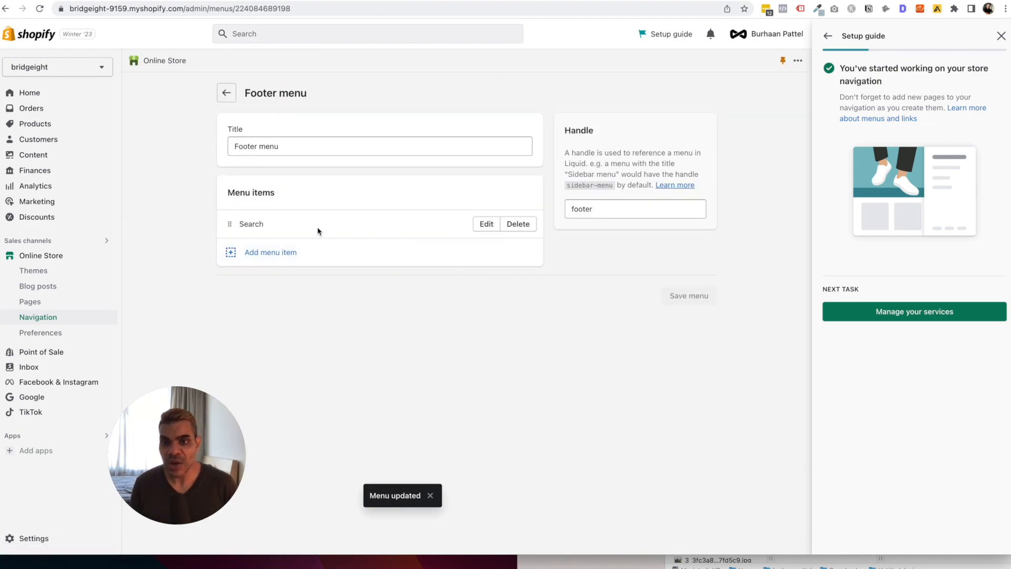
Add a Footer menu item linked to the News blog.
{"action": "left_click", "coordinate": [286, 250]}
{"action": "left_click", "coordinate": [655, 153]}
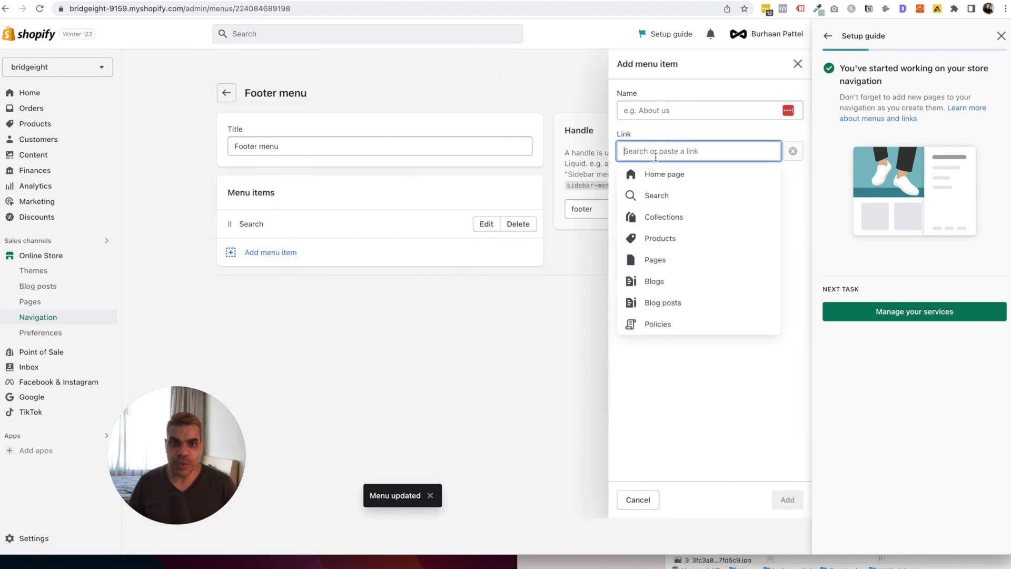
{"action": "left_click", "coordinate": [664, 324]}
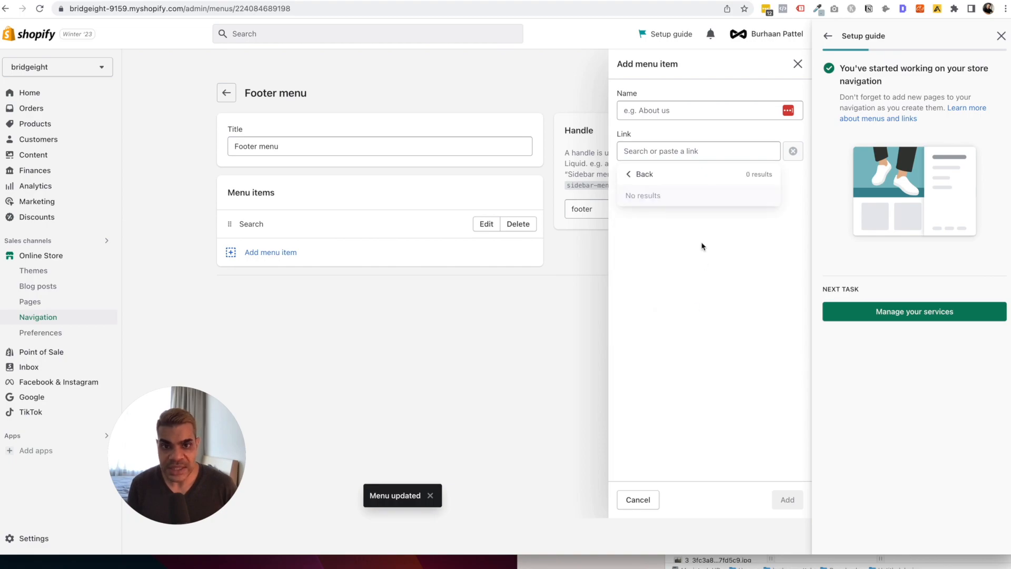
{"action": "left_click", "coordinate": [641, 178]}
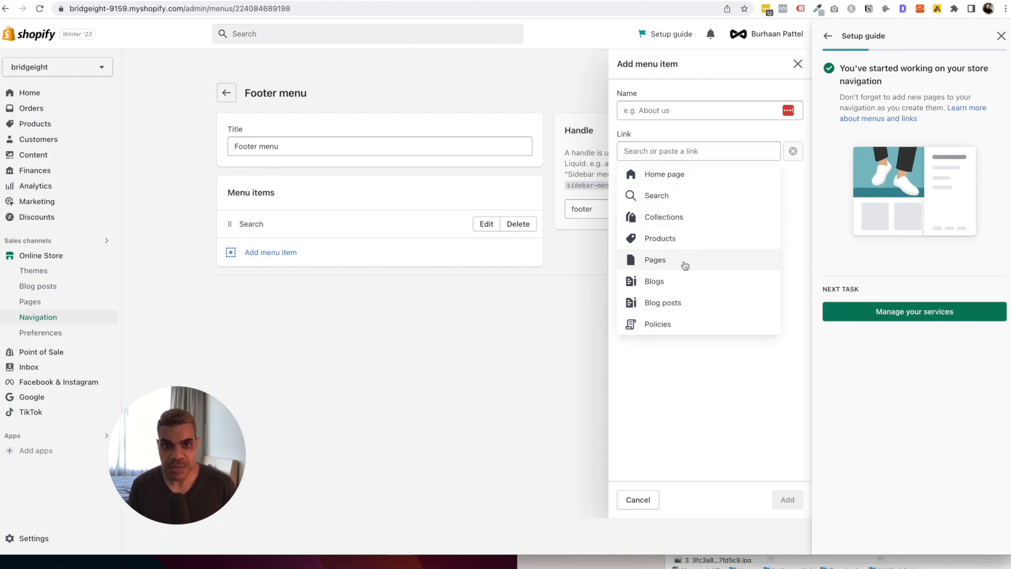
{"action": "left_click", "coordinate": [675, 287]}
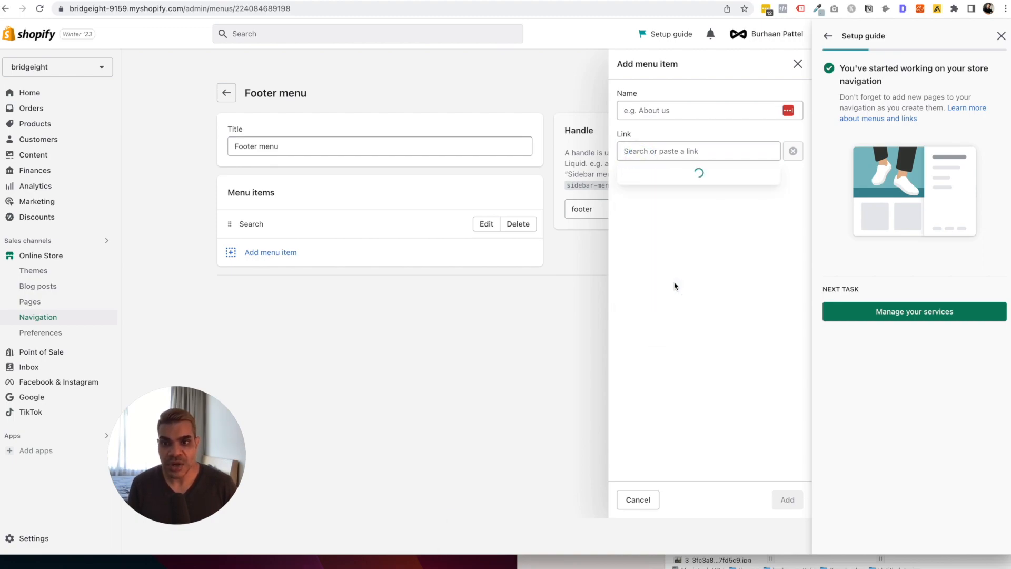
{"action": "left_click", "coordinate": [651, 197]}
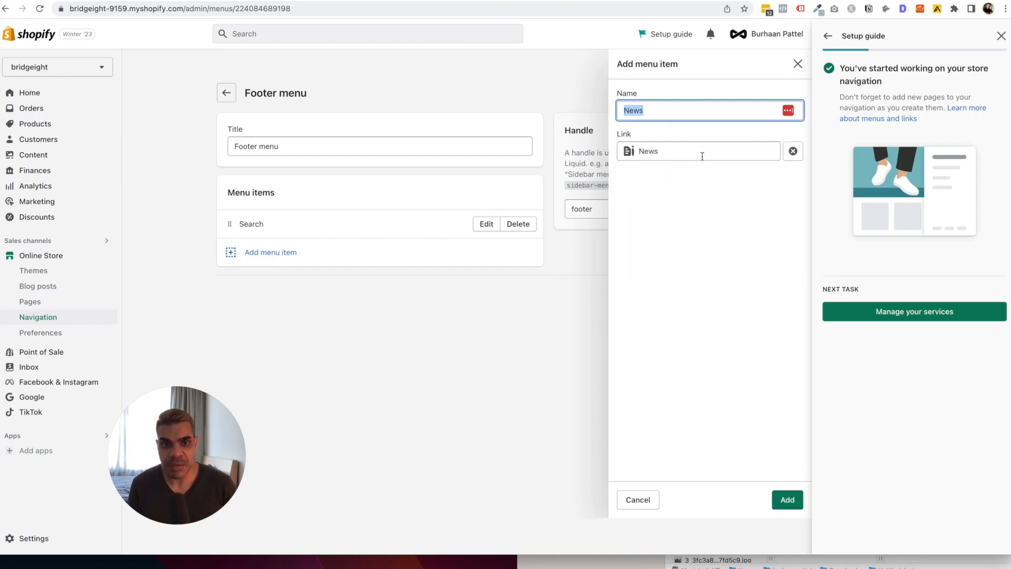
{"action": "left_click", "coordinate": [789, 500]}
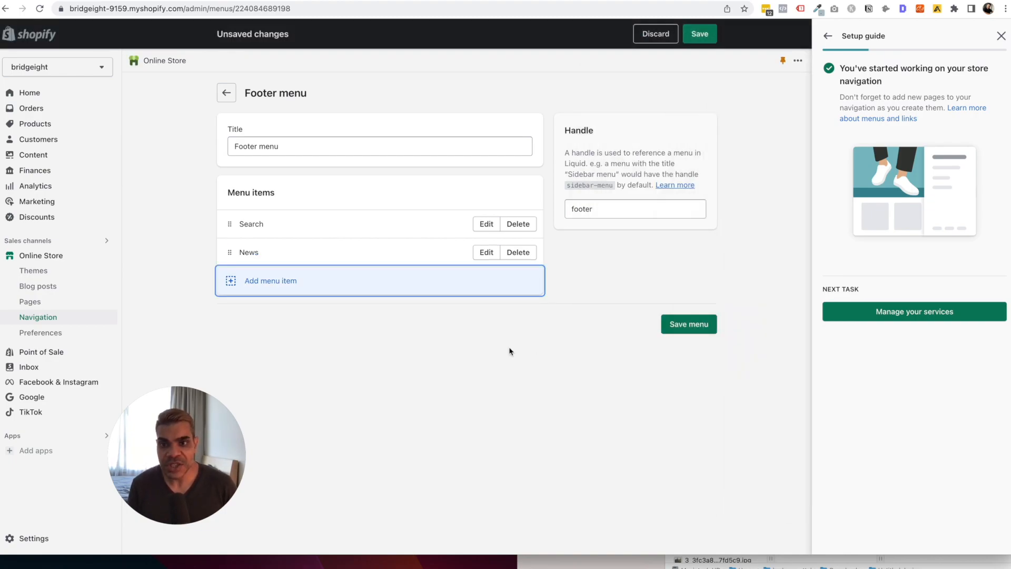
Save the Footer menu and go back to the Navigation menus list.
{"action": "left_click", "coordinate": [688, 339]}
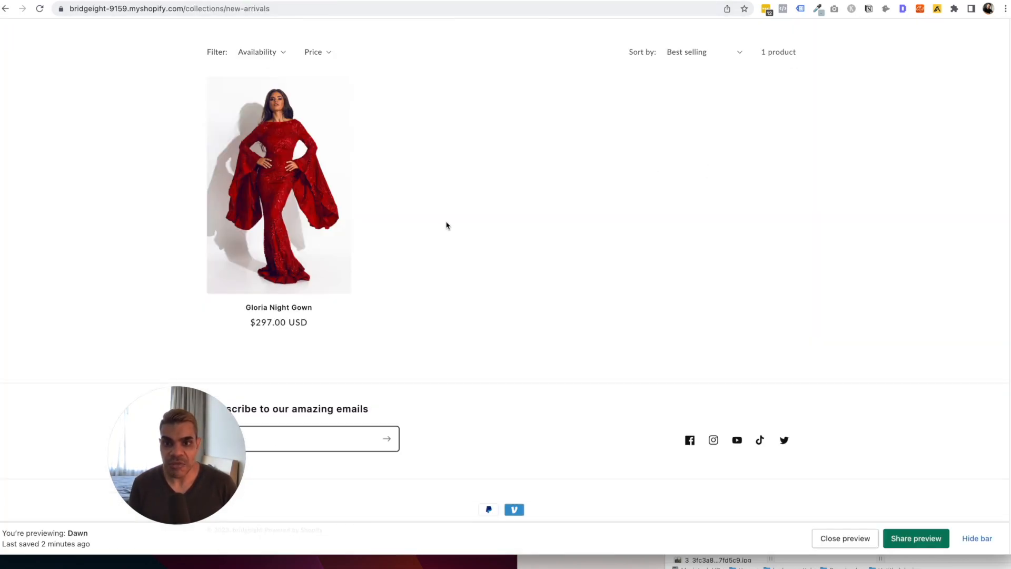
{"action": "scroll", "coordinate": [411, 321], "scroll_direction": "up", "scroll_amount": 3}
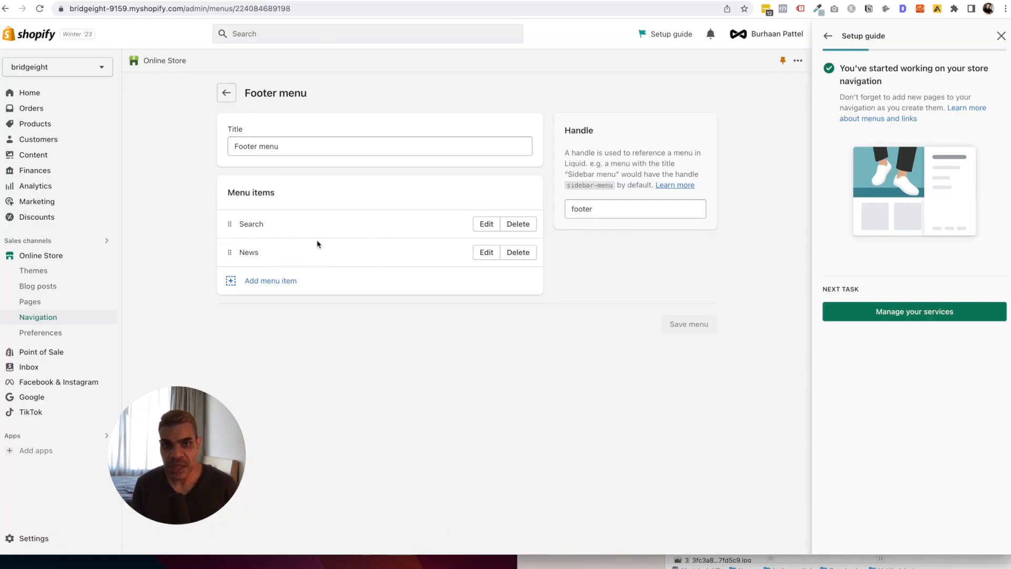
{"action": "left_click", "coordinate": [601, 209]}
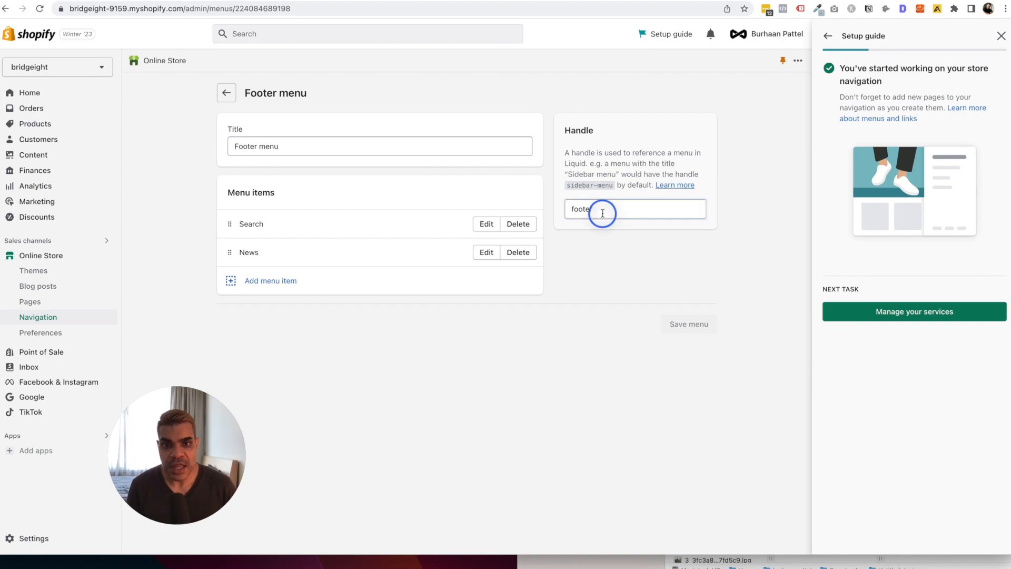
{"action": "left_click", "coordinate": [220, 91]}
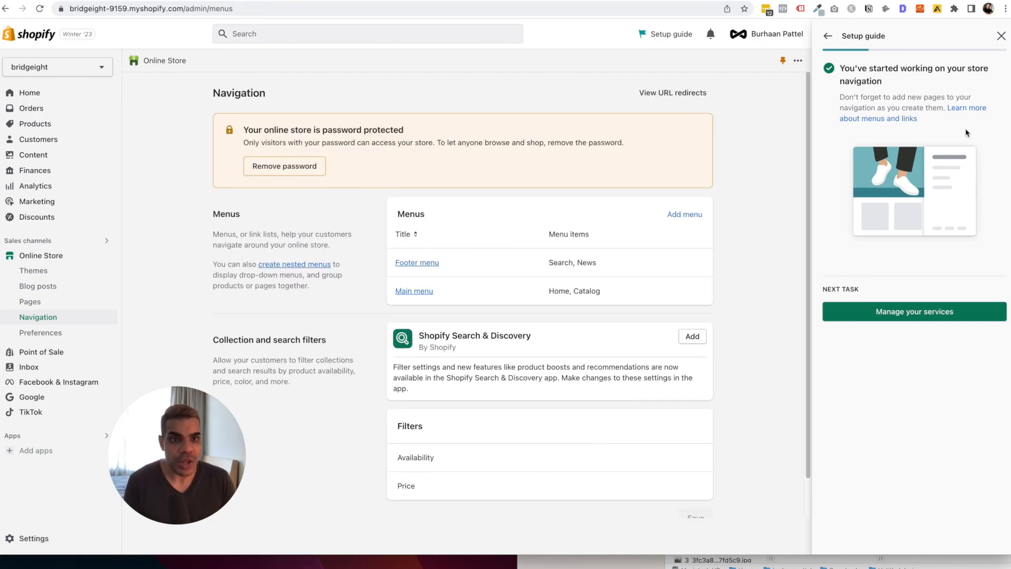
Open the Contact page through the 'Add pages to your store' setup task.
{"action": "left_click", "coordinate": [1002, 36]}
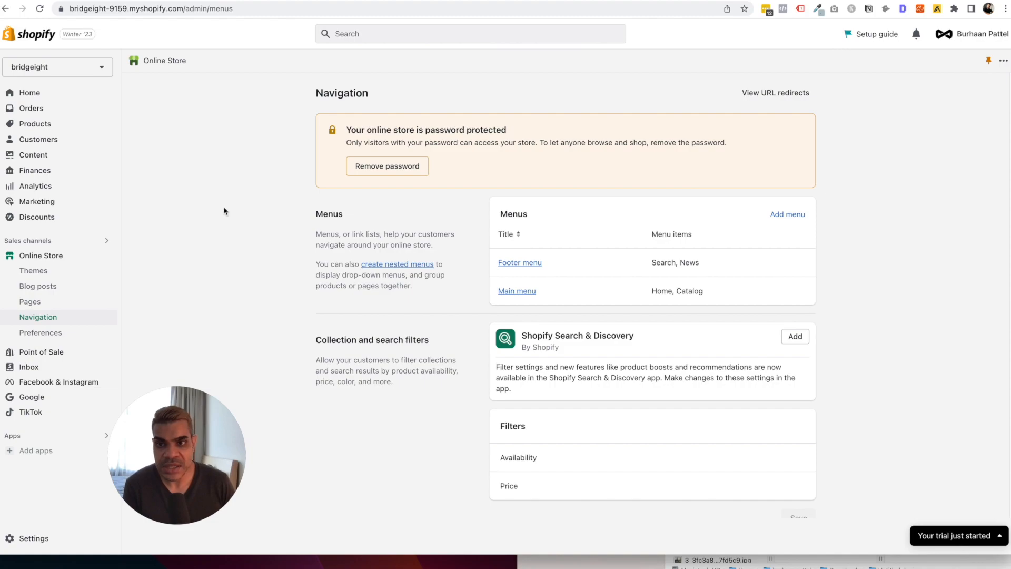
{"action": "left_click", "coordinate": [9, 93]}
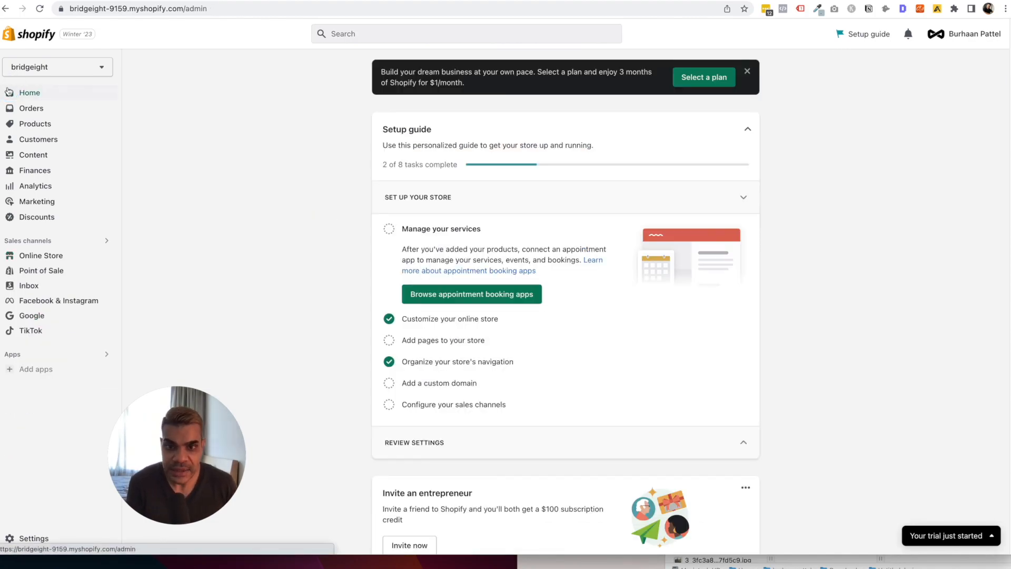
{"action": "left_click", "coordinate": [438, 341]}
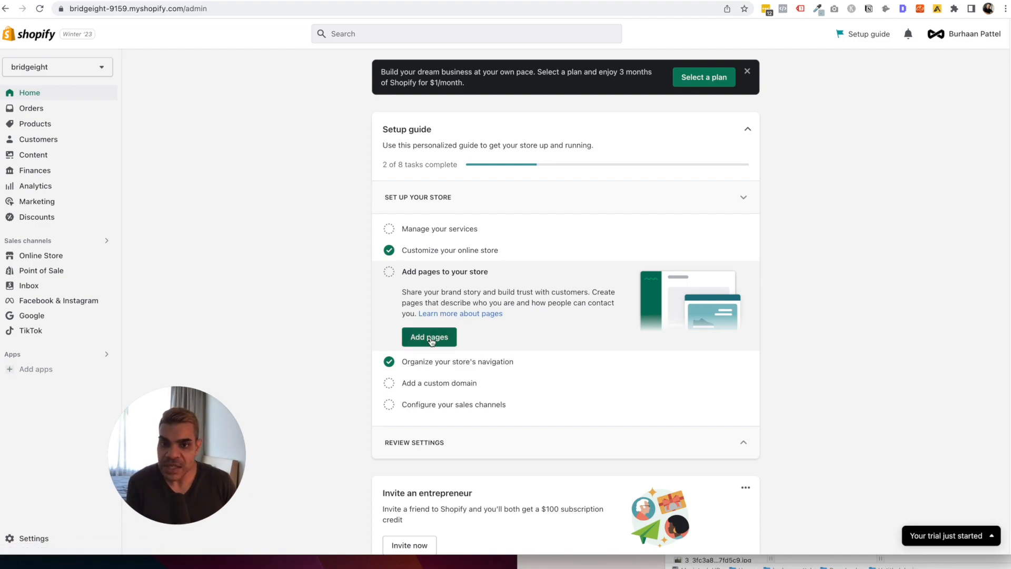
{"action": "left_click", "coordinate": [429, 340]}
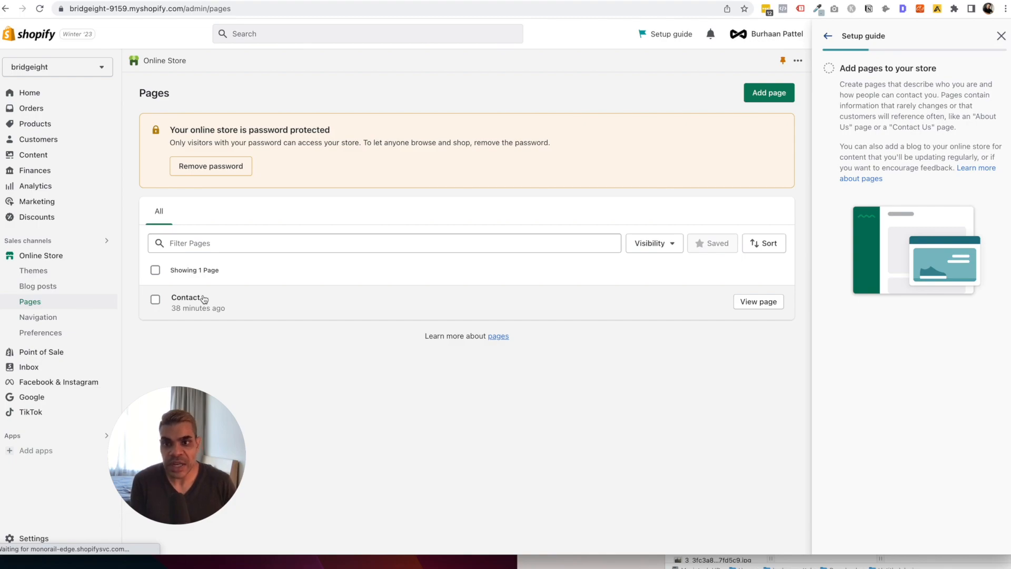
{"action": "left_click", "coordinate": [250, 295]}
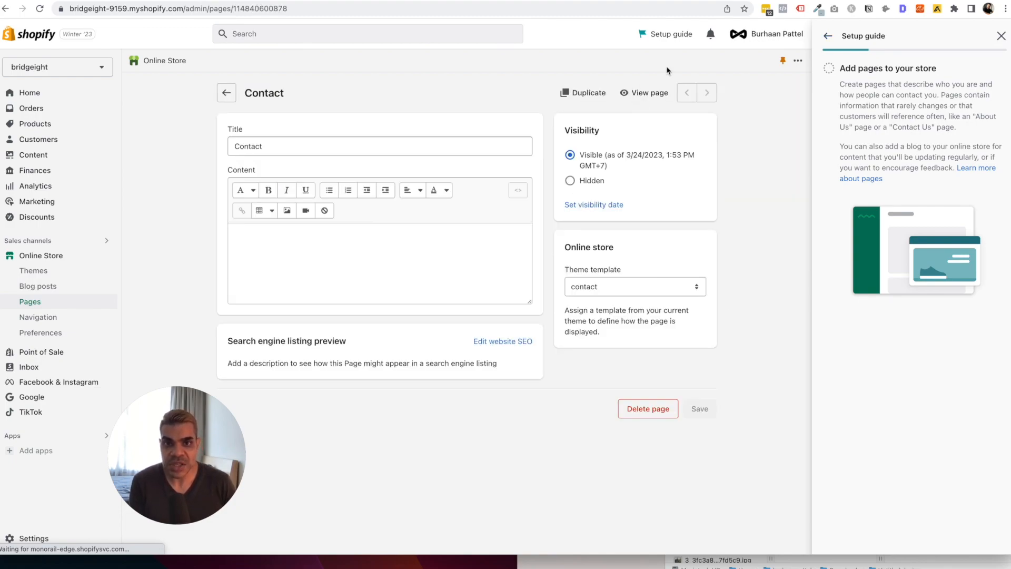
Preview the Contact page on the storefront and try its Name field.
{"action": "left_click", "coordinate": [655, 93]}
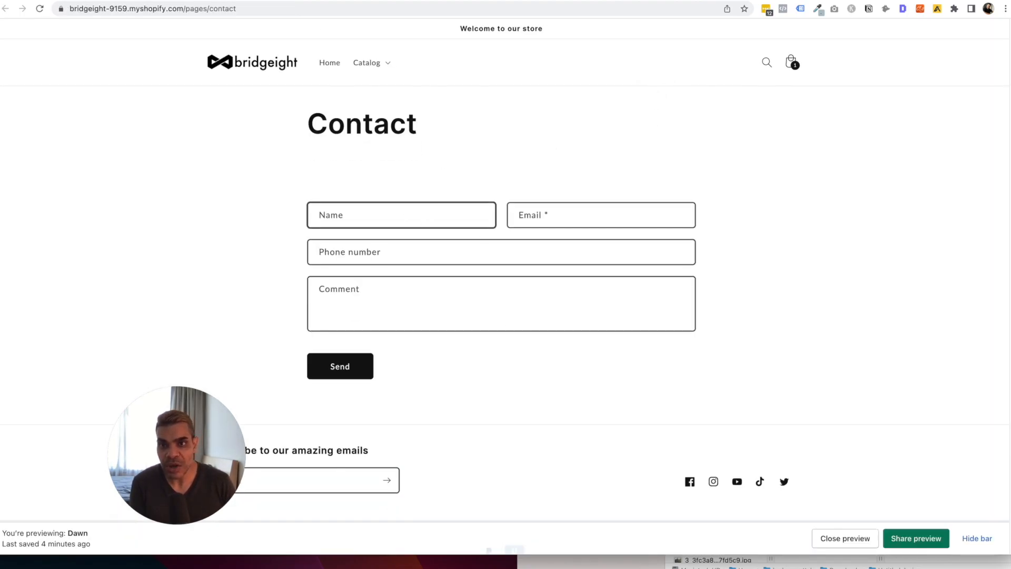
{"action": "left_click", "coordinate": [252, 1]}
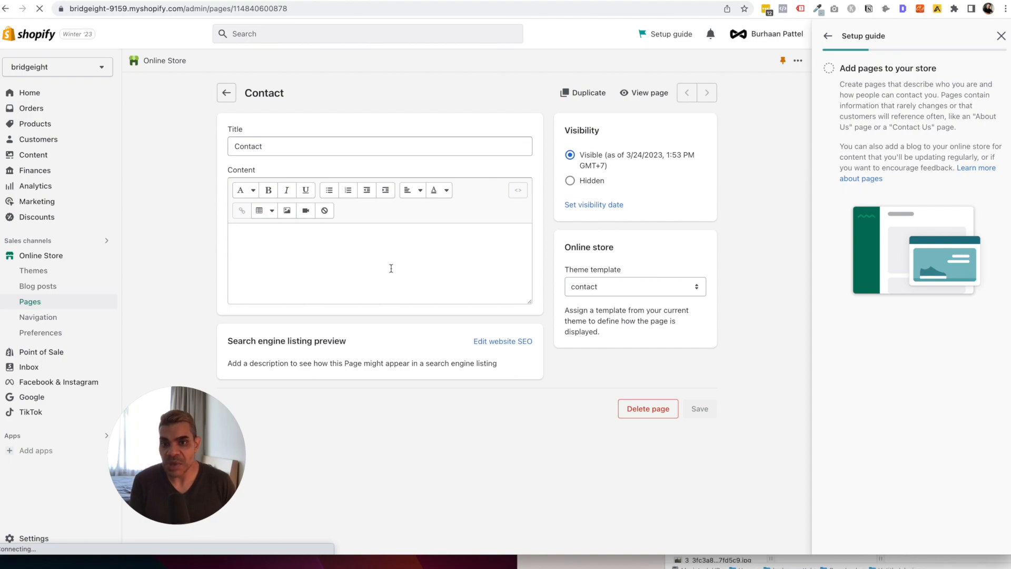
{"action": "left_click", "coordinate": [300, 0]}
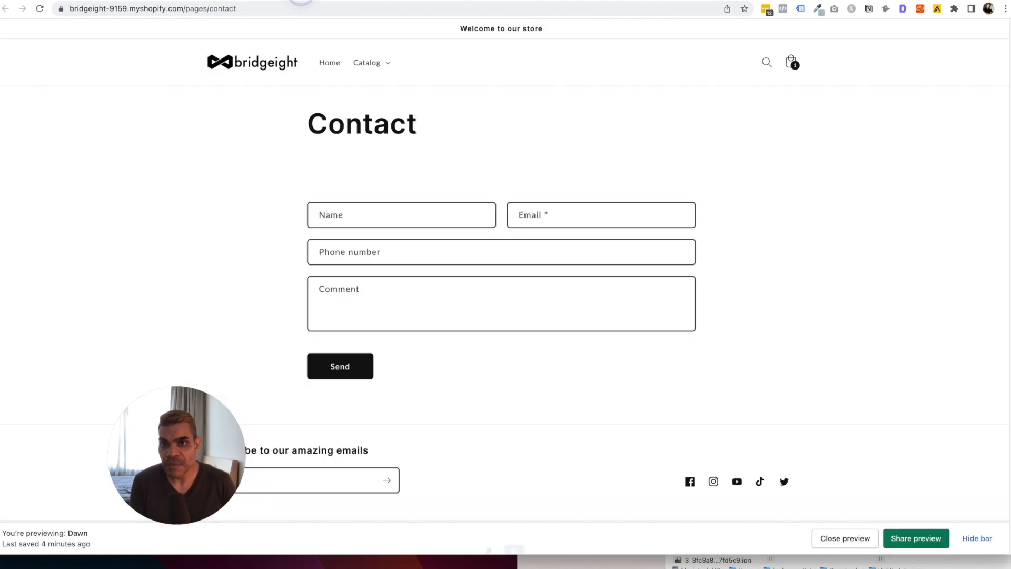
{"action": "left_click", "coordinate": [348, 220]}
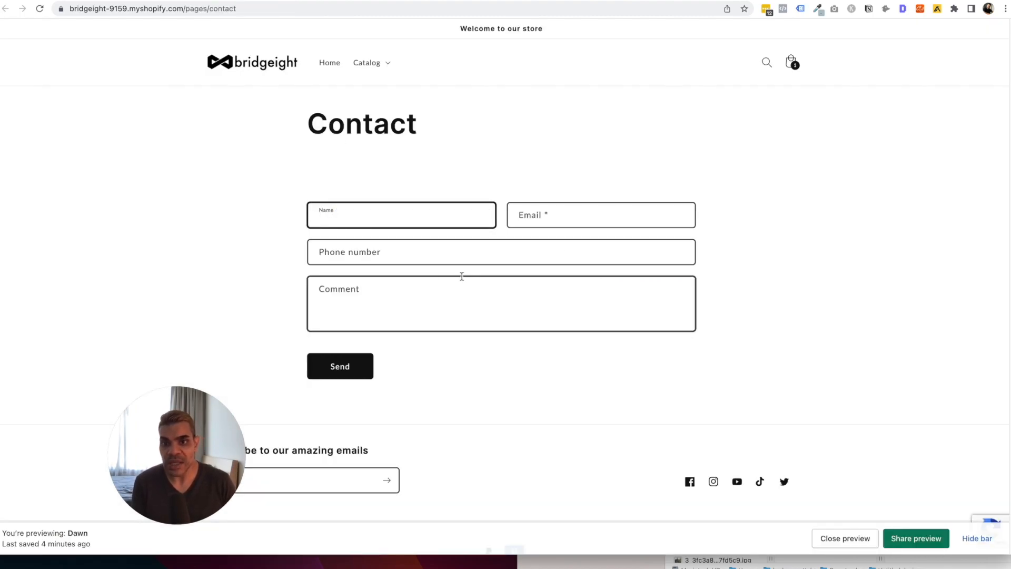
Type the intro 'Please enter your details and message below to contact us directly. Alternatively…', fixing spelling.
{"action": "left_click", "coordinate": [245, 1]}
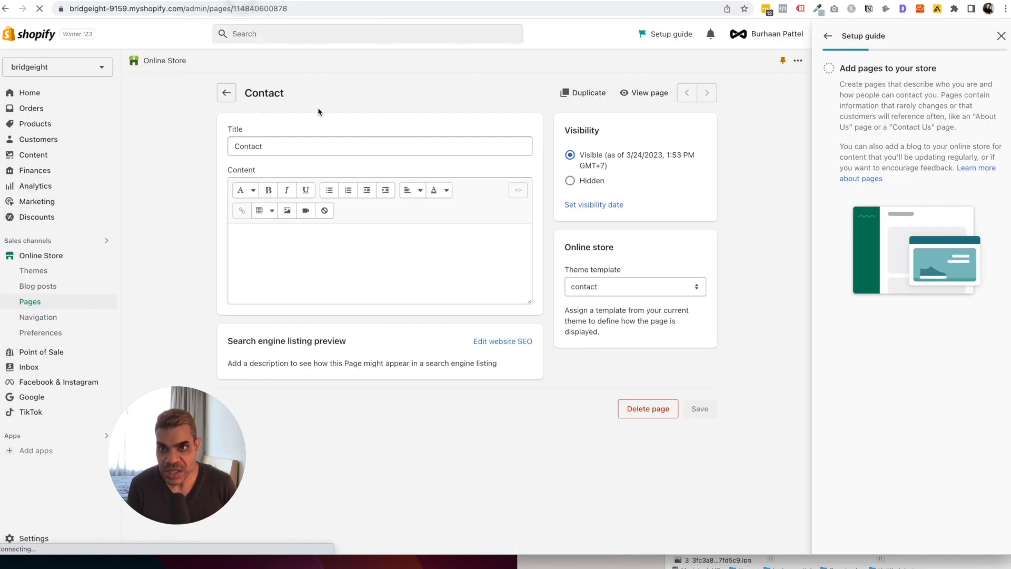
{"action": "left_click", "coordinate": [311, 246]}
{"action": "type", "text": "Please enter your details and message below to contact us directly. Alternateb"}
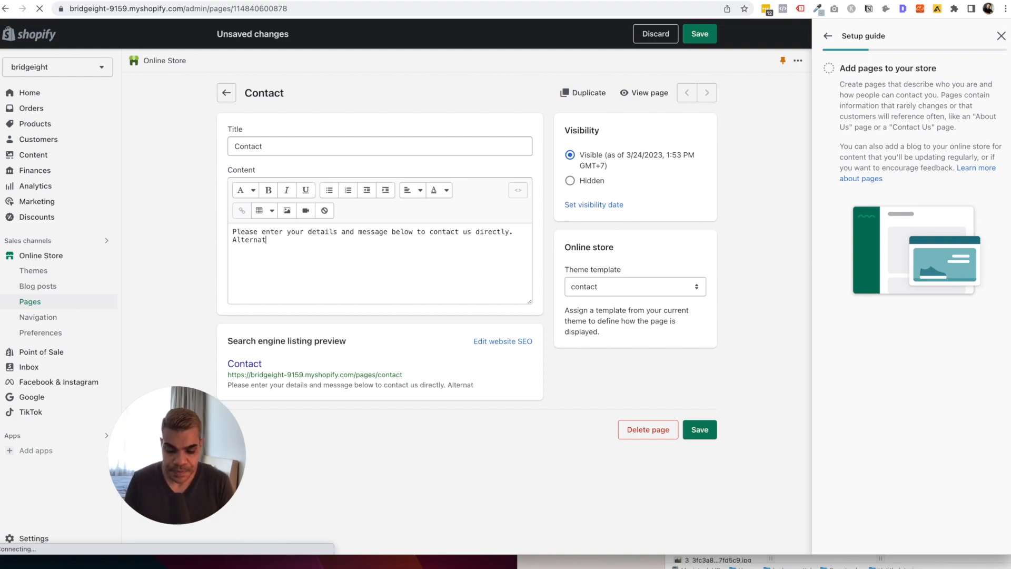
{"action": "right_click", "coordinate": [262, 239]}
{"action": "left_click", "coordinate": [280, 244]}
{"action": "type", "text": ", contact us oin"}
{"action": "type", "text": "n your favorite social channel."}
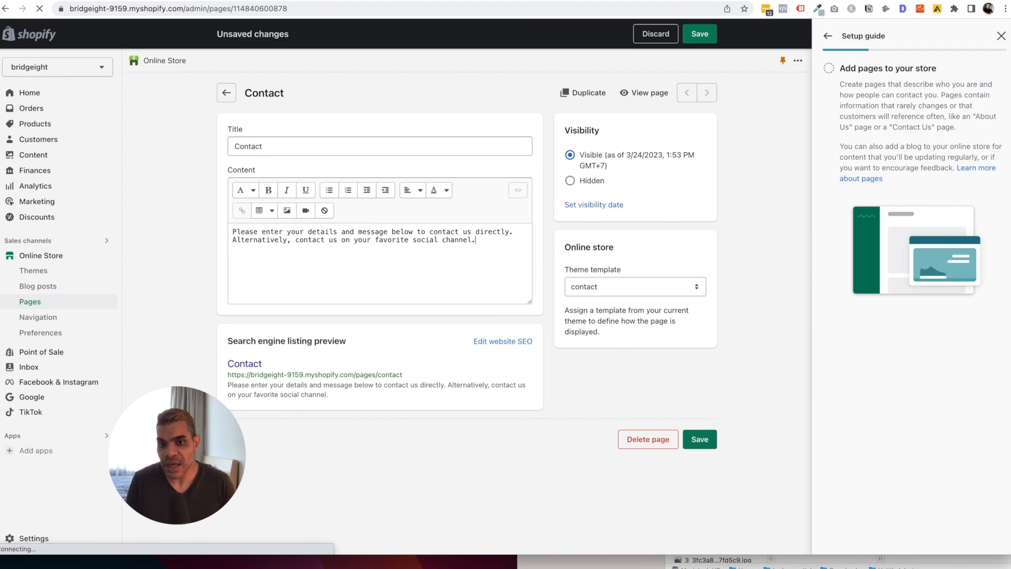
{"action": "type", "text": "Ins"}
{"action": "left_click", "coordinate": [233, 248]}
{"action": "type", "text": "@"}
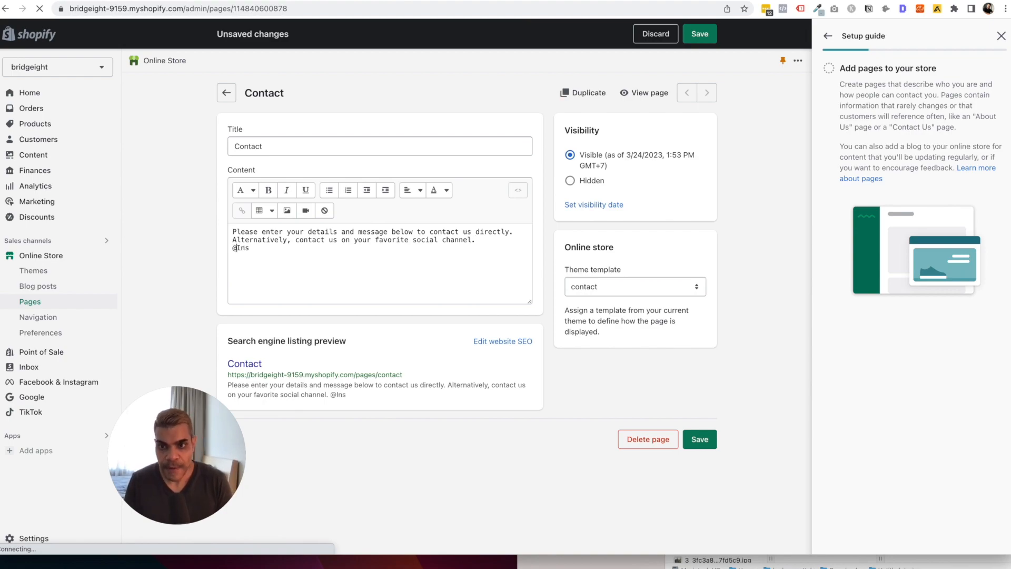
{"action": "left_click", "coordinate": [432, 248]}
{"action": "key", "text": "BackSpace"}
{"action": "key", "text": "BackSpace"}
{"action": "key", "text": "BackSpace"}
{"action": "type", "text": "bridgeight or O"}
{"action": "key", "text": "BackSpace"}
{"action": "key", "text": "BackSpace"}
{"action": "key", "text": "BackSpace"}
{"action": "type", "text": "n Instagram"}
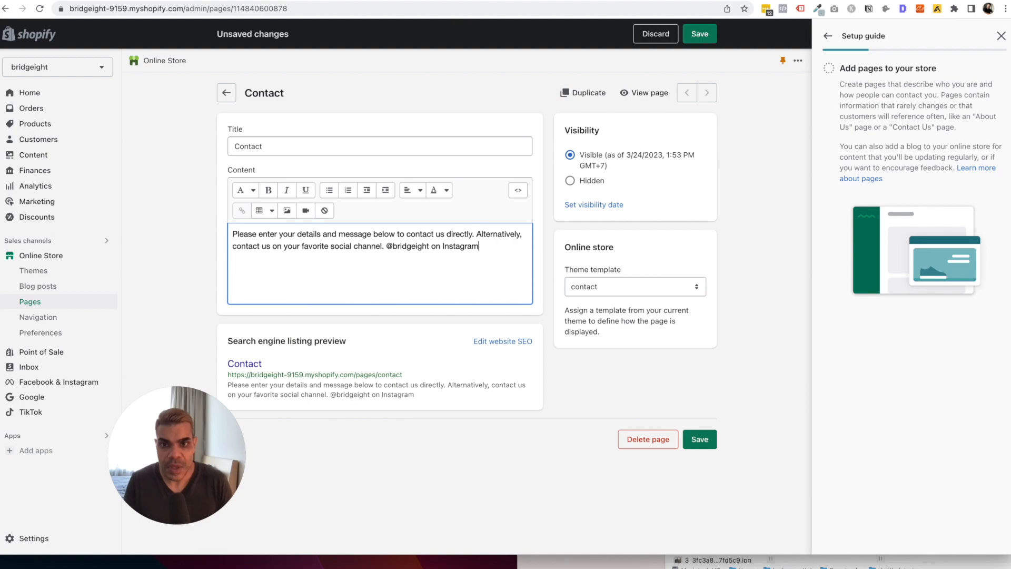
{"action": "left_click", "coordinate": [387, 246]}
{"action": "key", "text": "Return"}
Create matching handle lines for Instagram, Facebook and Tiktok.
{"action": "left_click", "coordinate": [476, 235]}
{"action": "key", "text": "Return"}
{"action": "key", "text": "shift+Return"}
{"action": "type", "text": "-"}
{"action": "key", "text": "Return"}
{"action": "type", "text": "- @bridgeight on Instagram"}
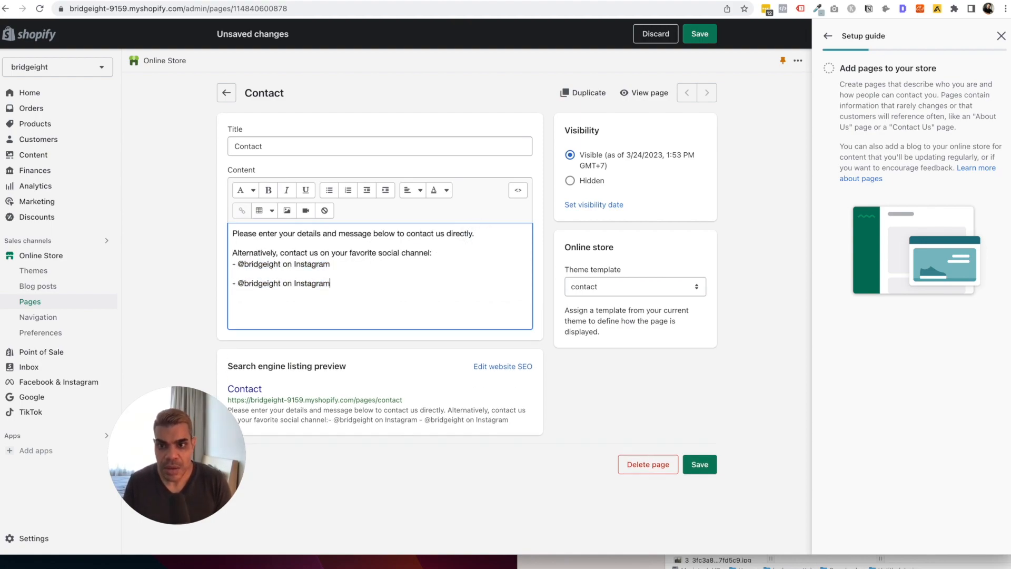
{"action": "key", "text": "alt+shift+Left"}
{"action": "type", "text": "Facebook"}
{"action": "key", "text": "Return"}
{"action": "type", "text": "- @bridgeight on Instagram"}
{"action": "key", "text": "alt+shift+Left"}
{"action": "type", "text": "Tiktok"}
Tighten the handle lines together and select the Instagram handle for linking.
{"action": "key", "text": "BackSpace"}
{"action": "key", "text": "shift+Return"}
{"action": "key", "text": "Left"}
{"action": "key", "text": "super+shift+Left"}
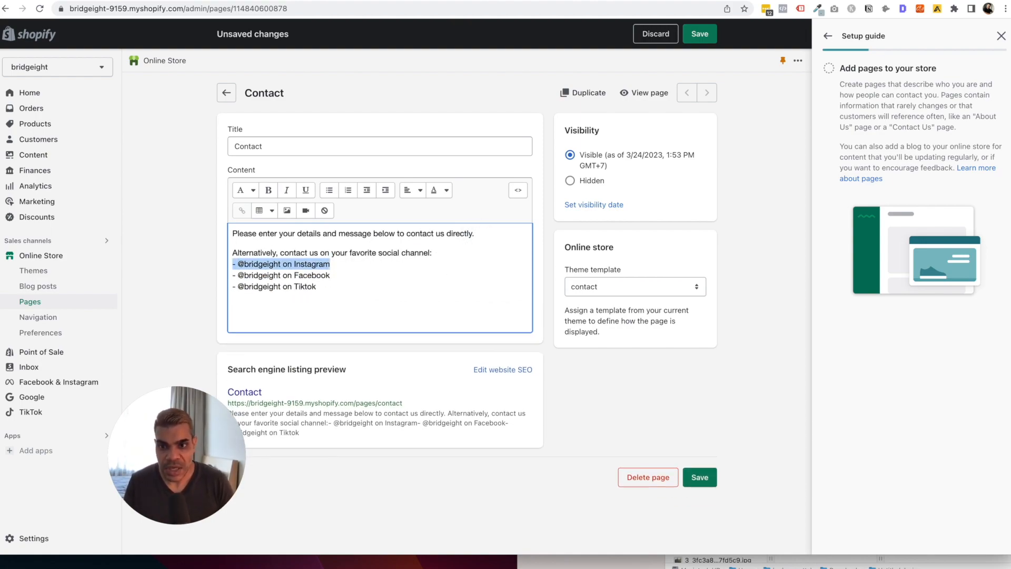
{"action": "key", "text": "shift+Right"}
{"action": "key", "text": "shift+Right"}
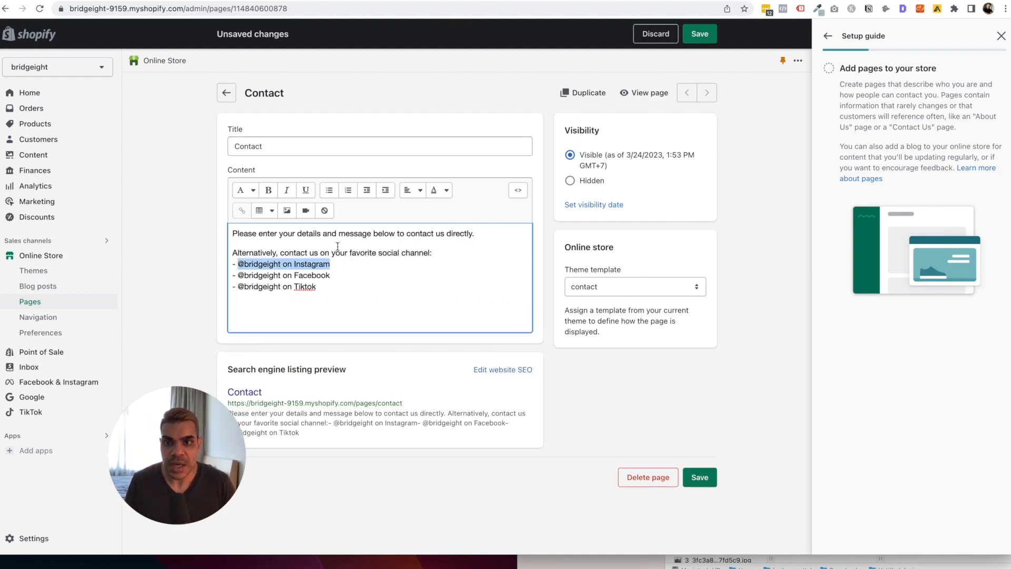
{"action": "left_click", "coordinate": [242, 210]}
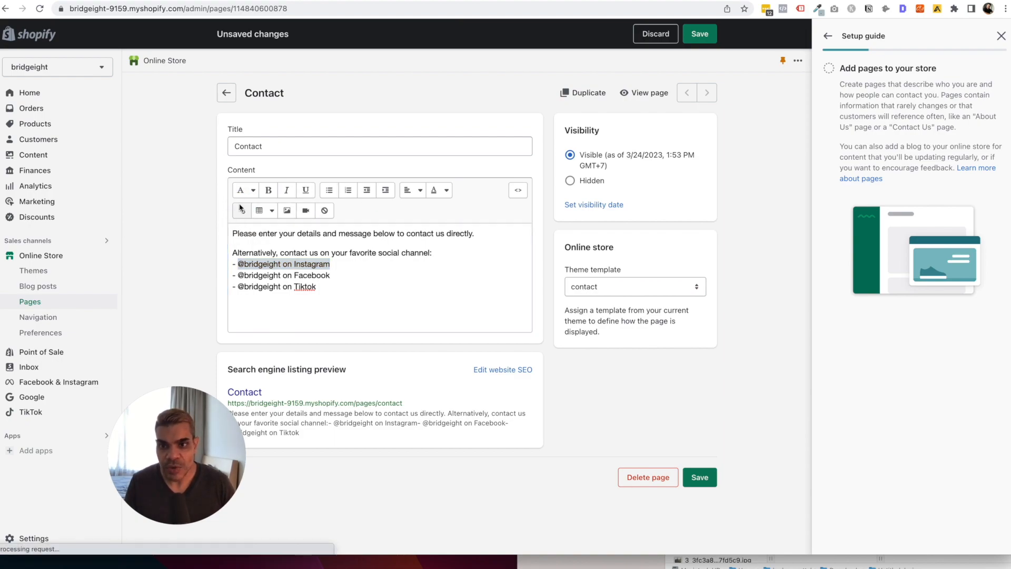
{"action": "left_click", "coordinate": [390, 257]}
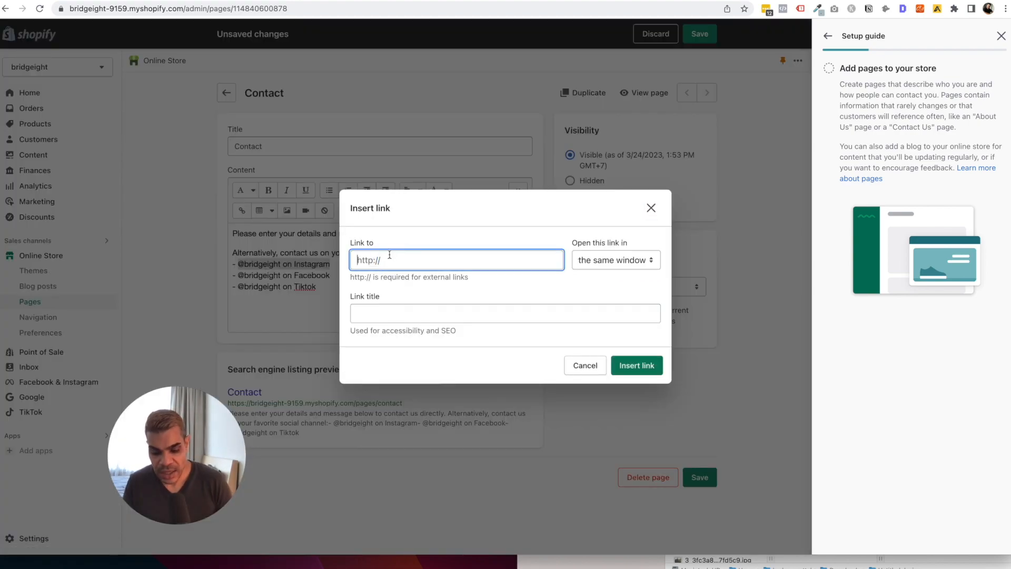
{"action": "type", "text": "https://instagram.com/bridgeight"}
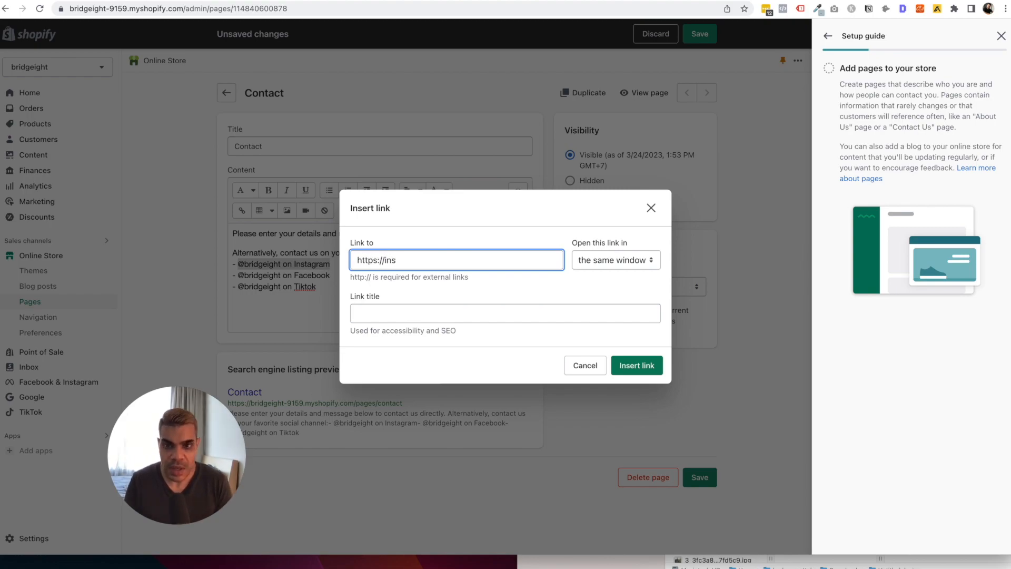
{"action": "left_click", "coordinate": [611, 260]}
{"action": "left_click", "coordinate": [613, 276]}
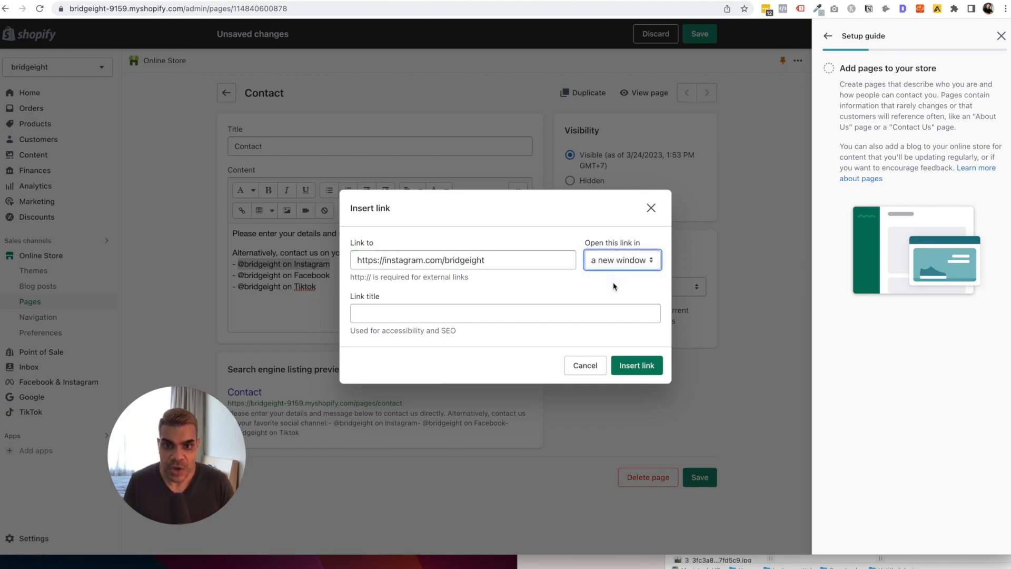
{"action": "left_click", "coordinate": [616, 364]}
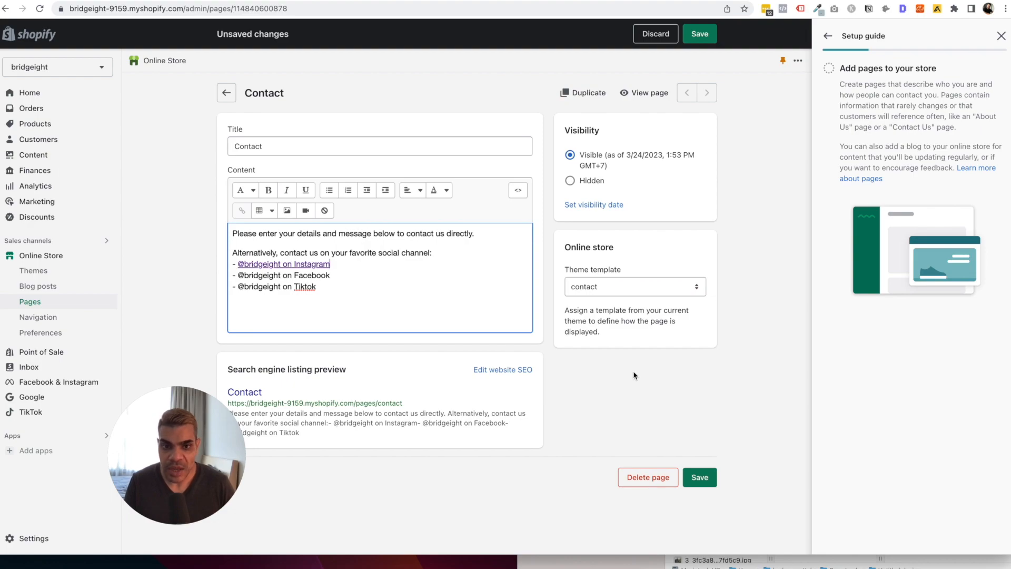
{"action": "left_click", "coordinate": [700, 477]}
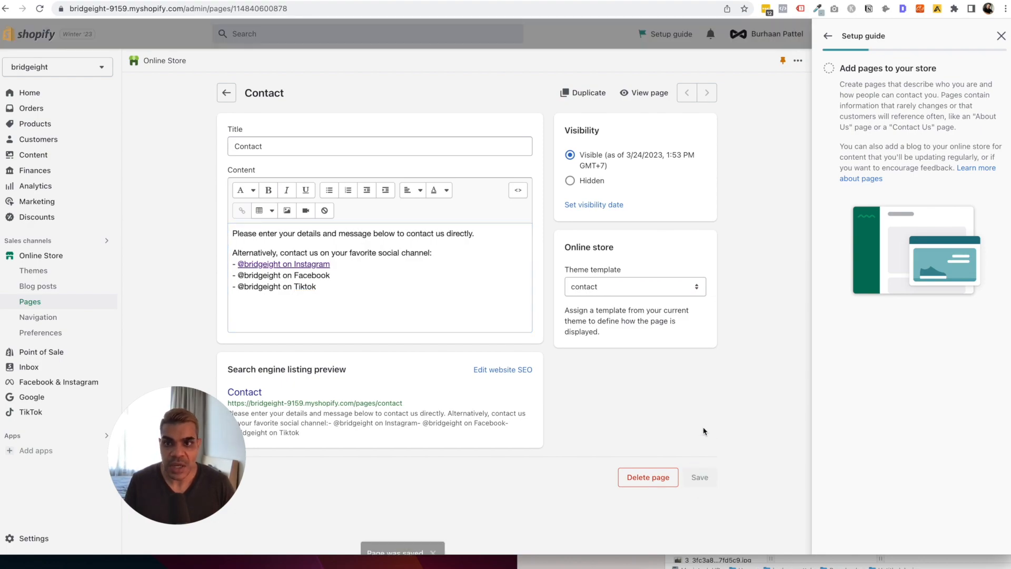
View the saved Contact page on the live store and reload it.
{"action": "left_click", "coordinate": [640, 96]}
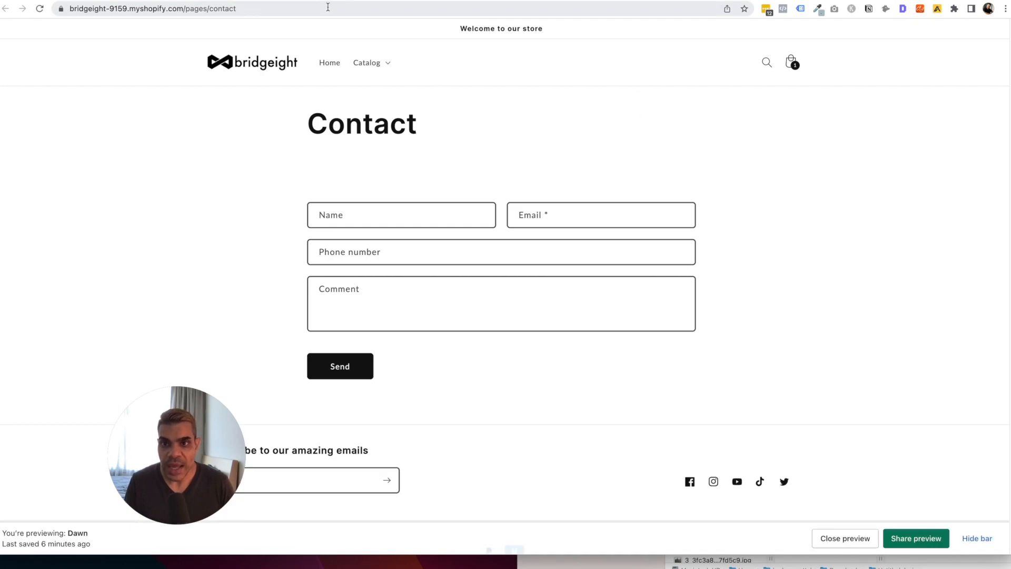
{"action": "left_click", "coordinate": [252, 1]}
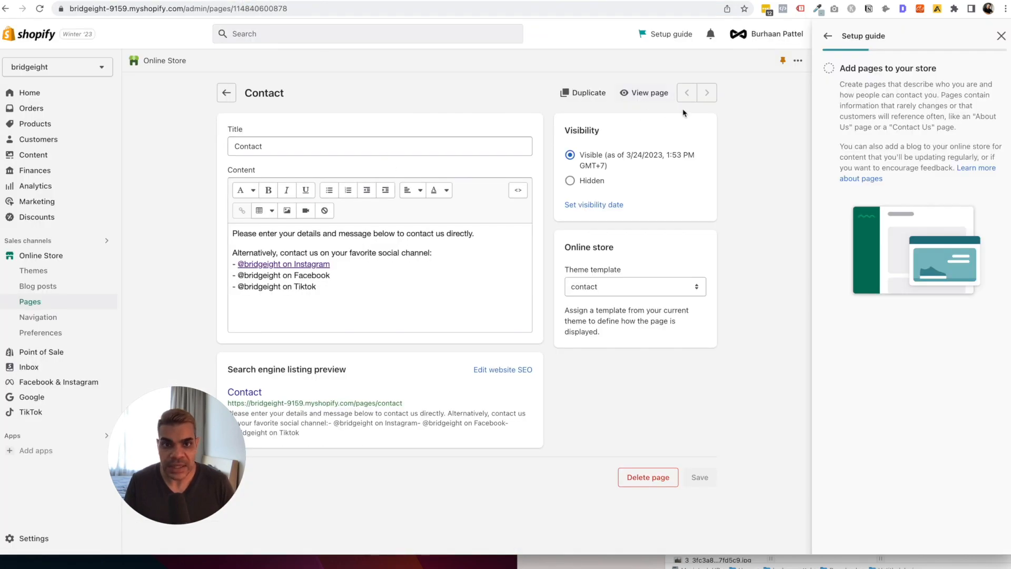
{"action": "left_click", "coordinate": [645, 92]}
{"action": "left_click", "coordinate": [38, 9]}
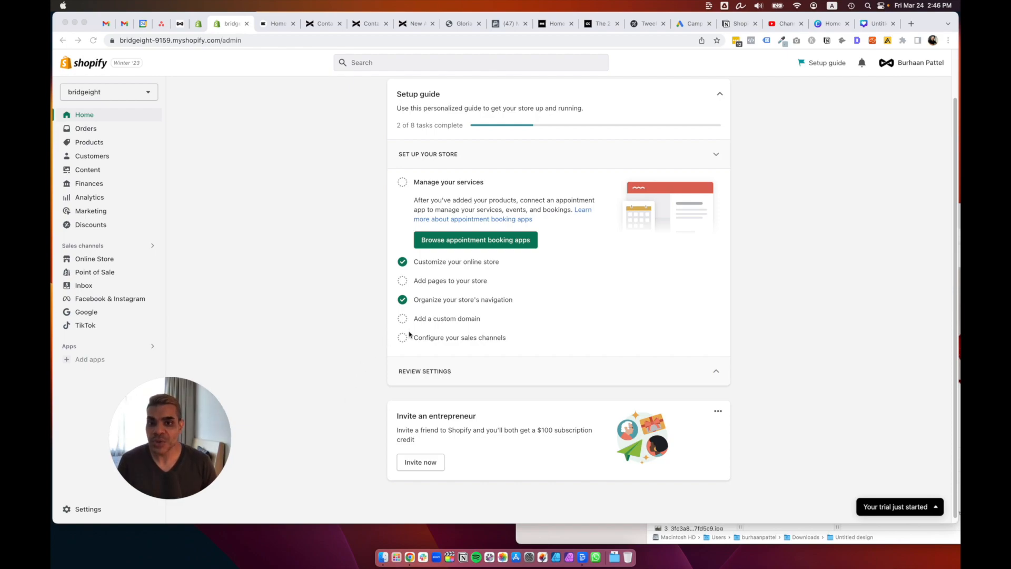
Expand the 'Add pages to your store' task and go to the store's pages list.
{"action": "left_click", "coordinate": [445, 281]}
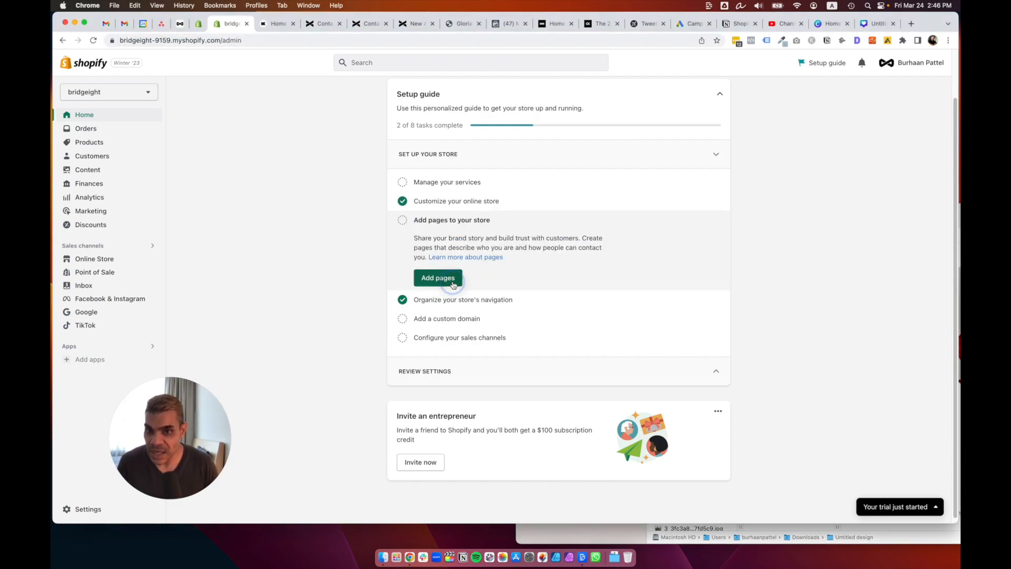
{"action": "left_click", "coordinate": [453, 283]}
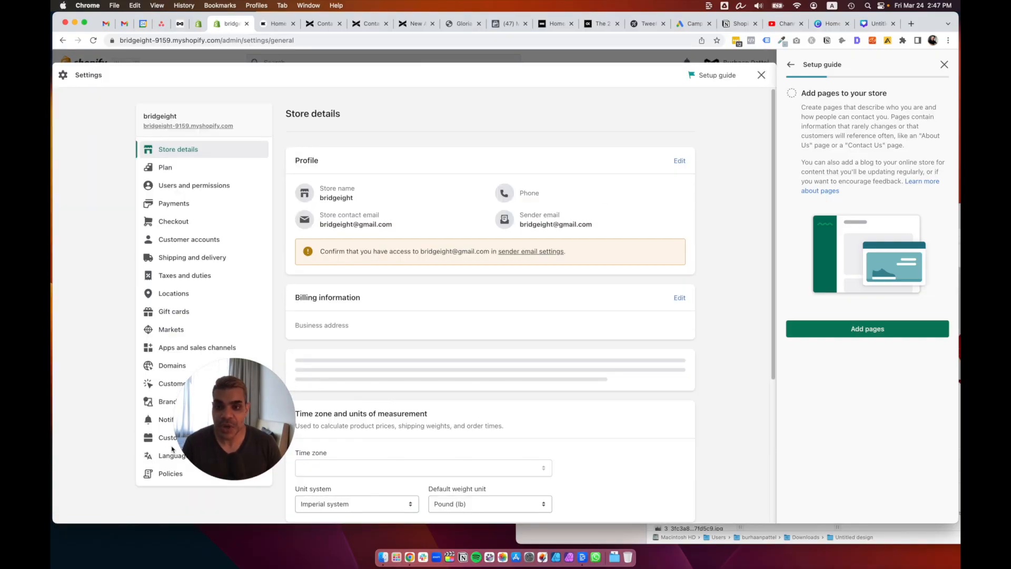
Open the Policies settings and fill the Refund policy from its template.
{"action": "left_click_drag", "start_coordinate": [425, 436], "coordinate": [791, 458]}
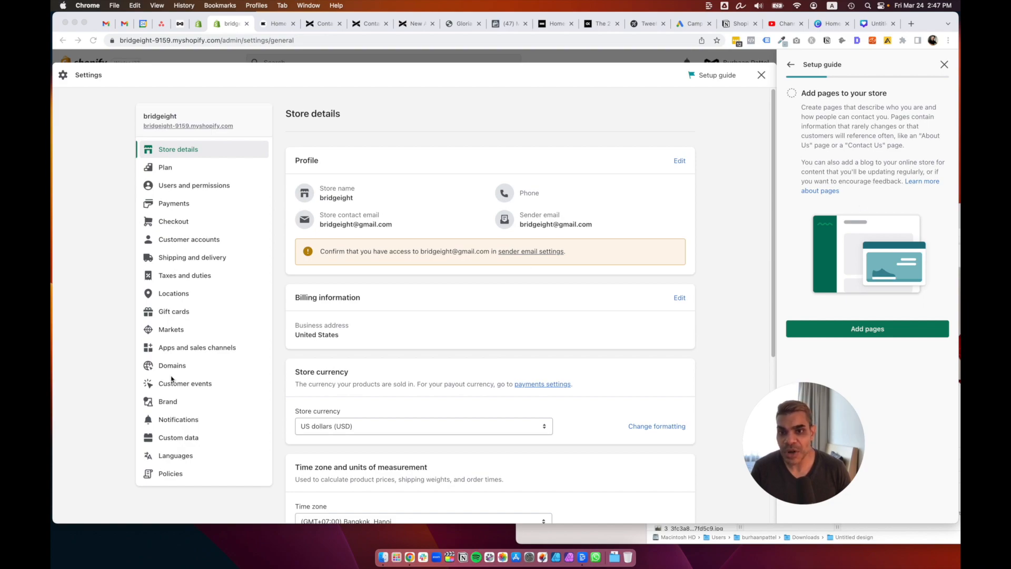
{"action": "left_click", "coordinate": [163, 473]}
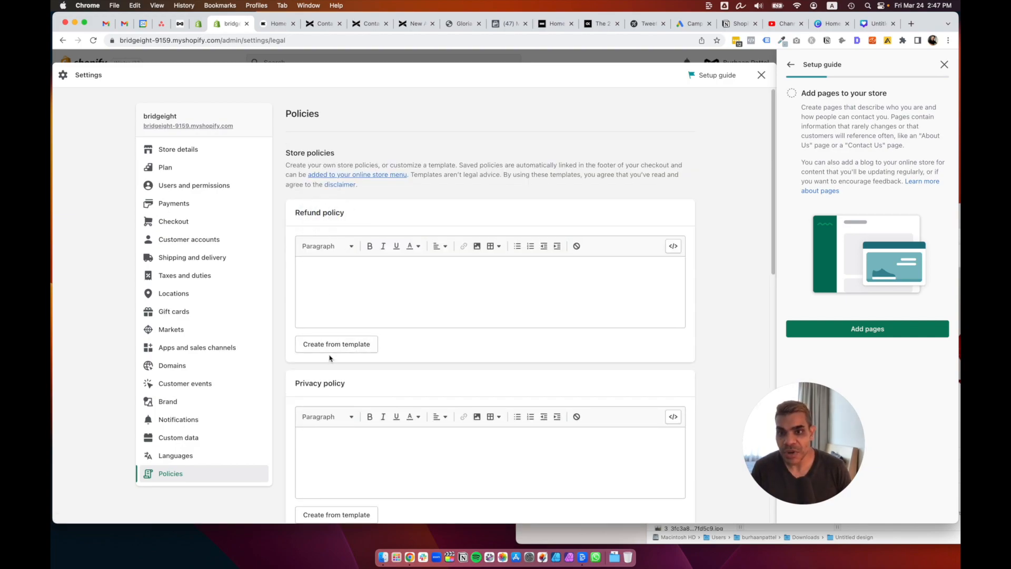
{"action": "left_click", "coordinate": [367, 344]}
{"action": "scroll", "coordinate": [408, 327], "scroll_direction": "down", "scroll_amount": 5}
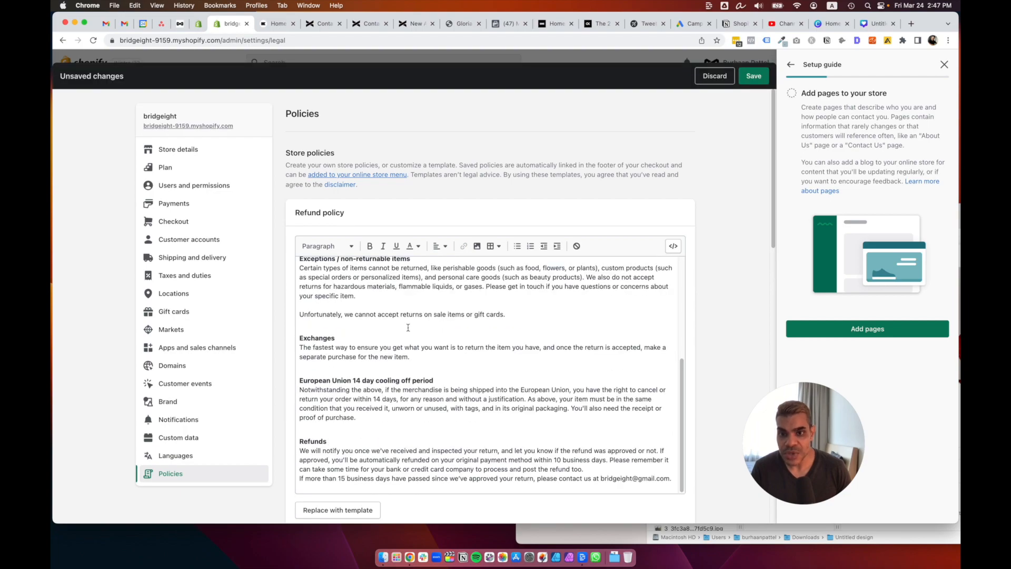
{"action": "scroll", "coordinate": [283, 301], "scroll_direction": "down", "scroll_amount": 5}
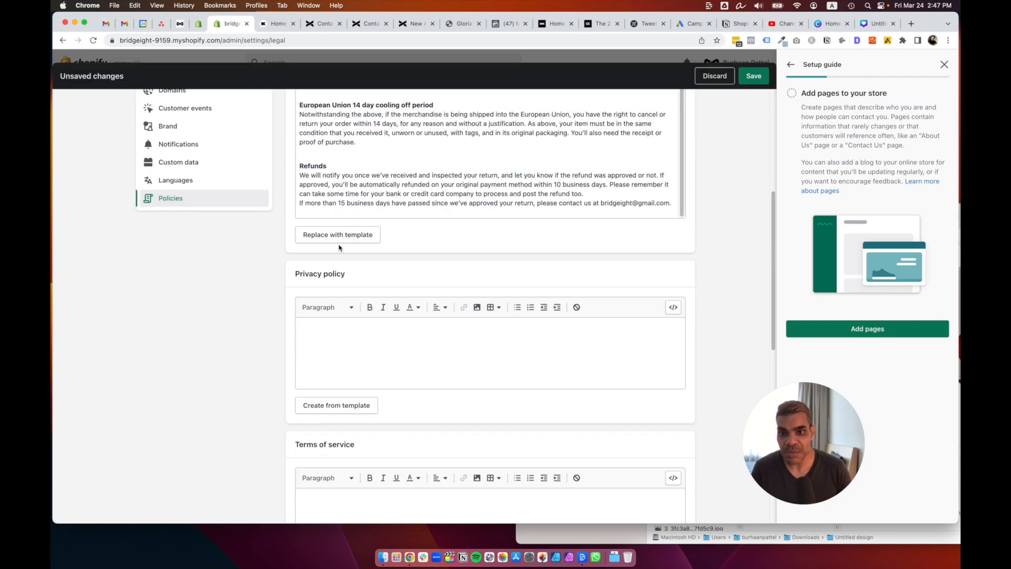
{"action": "scroll", "coordinate": [474, 185], "scroll_direction": "up", "scroll_amount": 10}
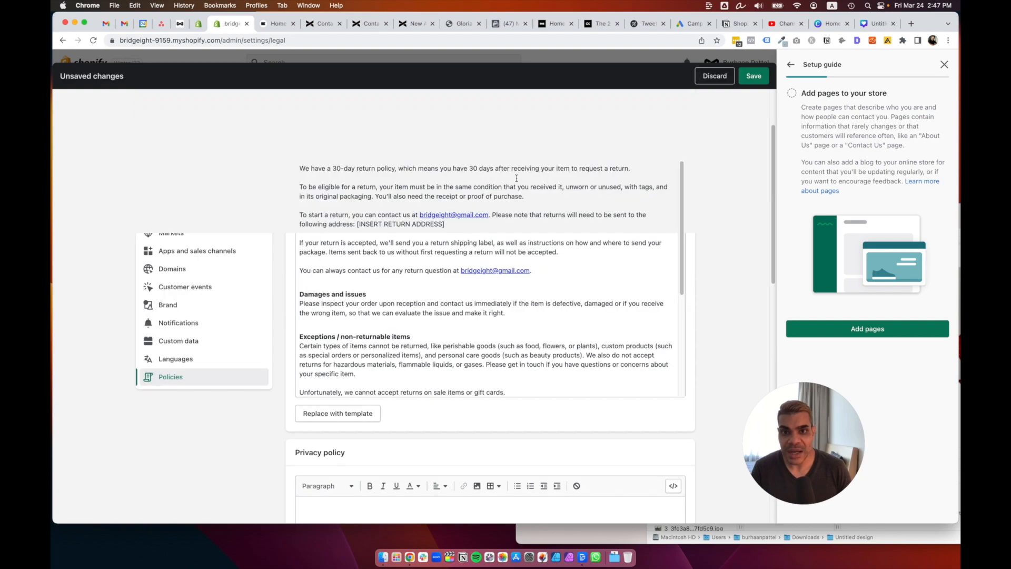
{"action": "scroll", "coordinate": [516, 178], "scroll_direction": "up", "scroll_amount": 2}
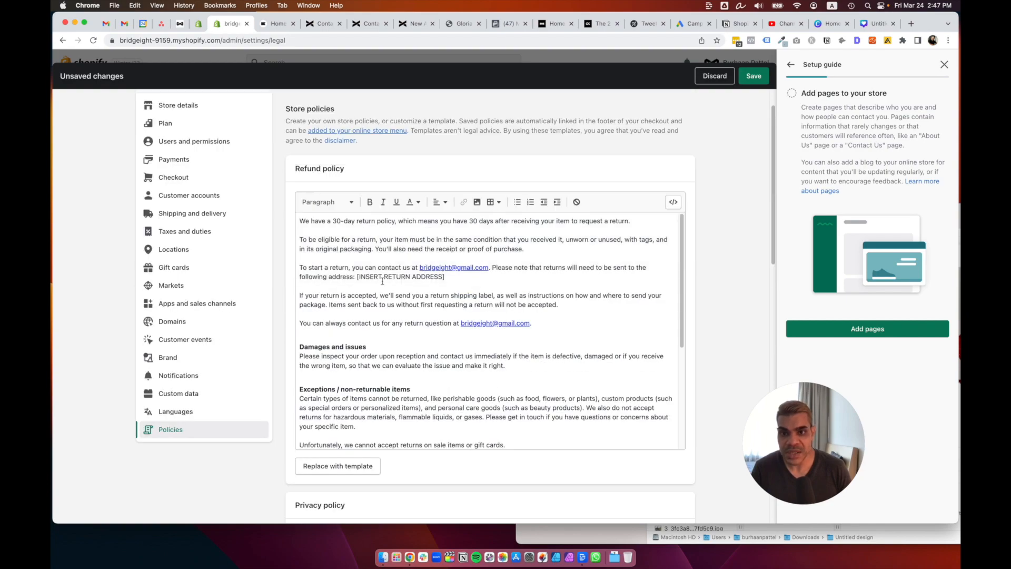
Select the [INSERT RETURN ADDRESS] placeholder, then fill the Privacy policy from its template.
{"action": "left_click_drag", "start_coordinate": [357, 277], "coordinate": [451, 275]}
{"action": "scroll", "coordinate": [453, 282], "scroll_direction": "down", "scroll_amount": 5}
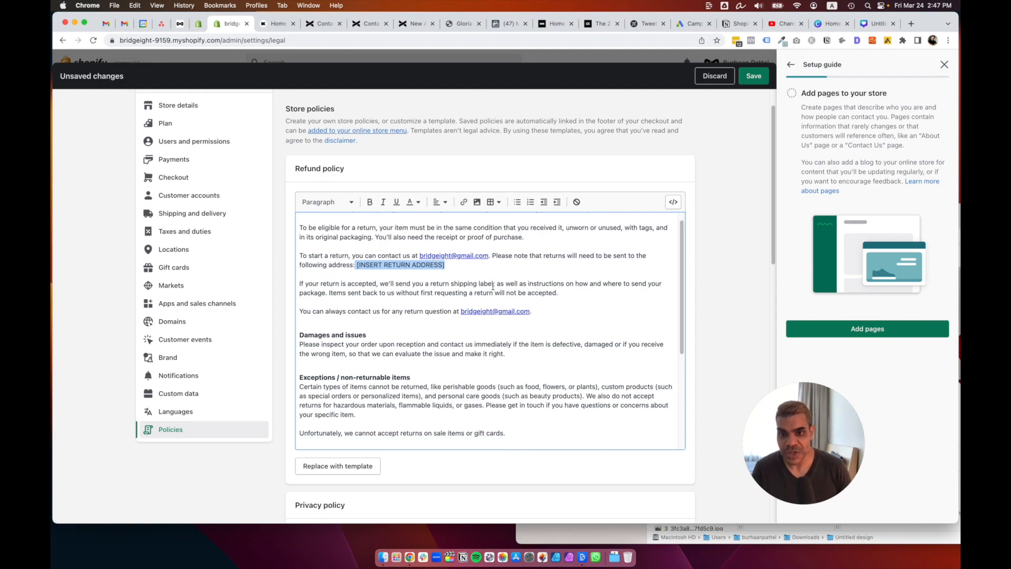
{"action": "scroll", "coordinate": [498, 288], "scroll_direction": "down", "scroll_amount": 1}
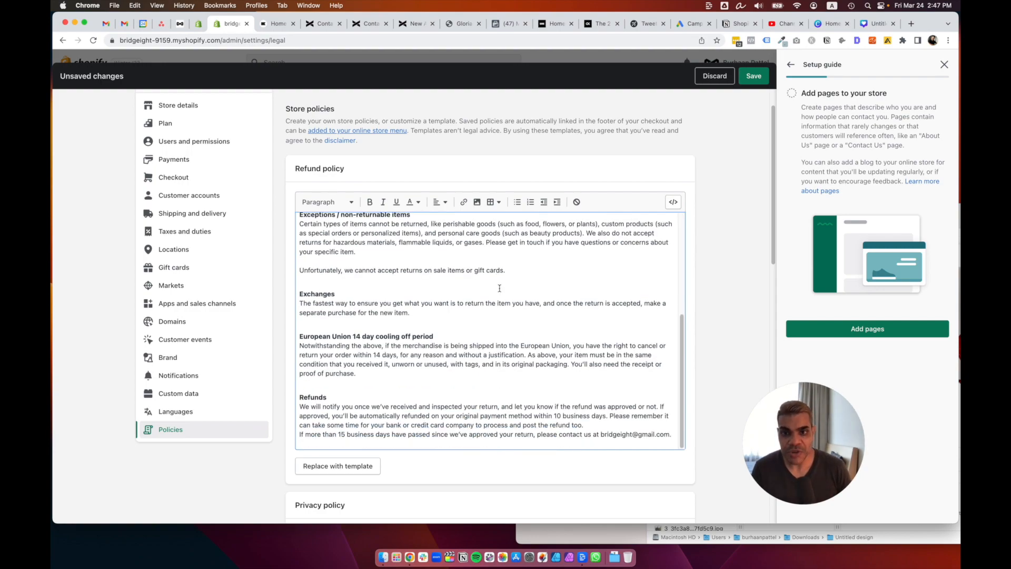
{"action": "scroll", "coordinate": [723, 294], "scroll_direction": "down", "scroll_amount": 5}
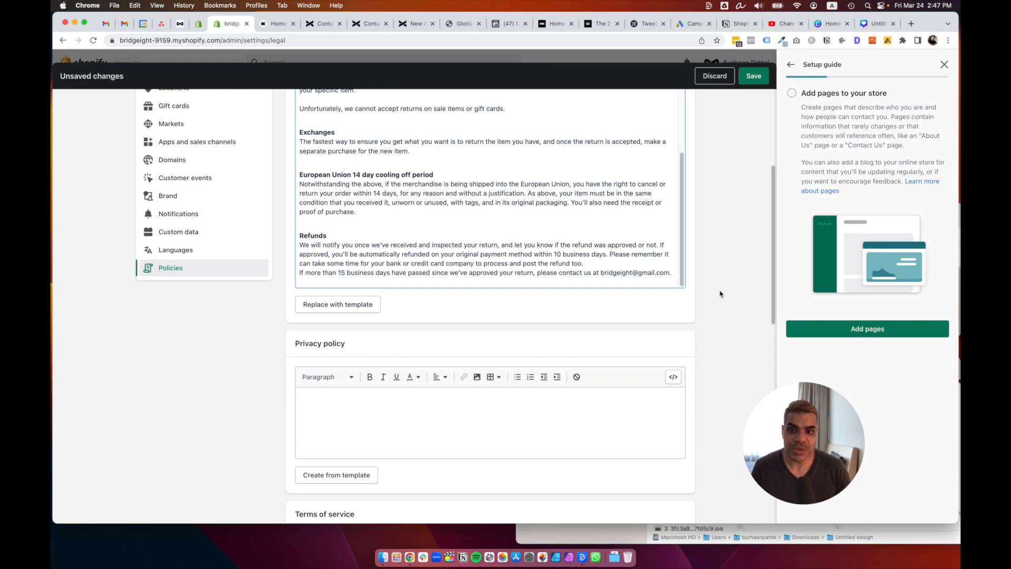
{"action": "scroll", "coordinate": [720, 294], "scroll_direction": "down", "scroll_amount": 4}
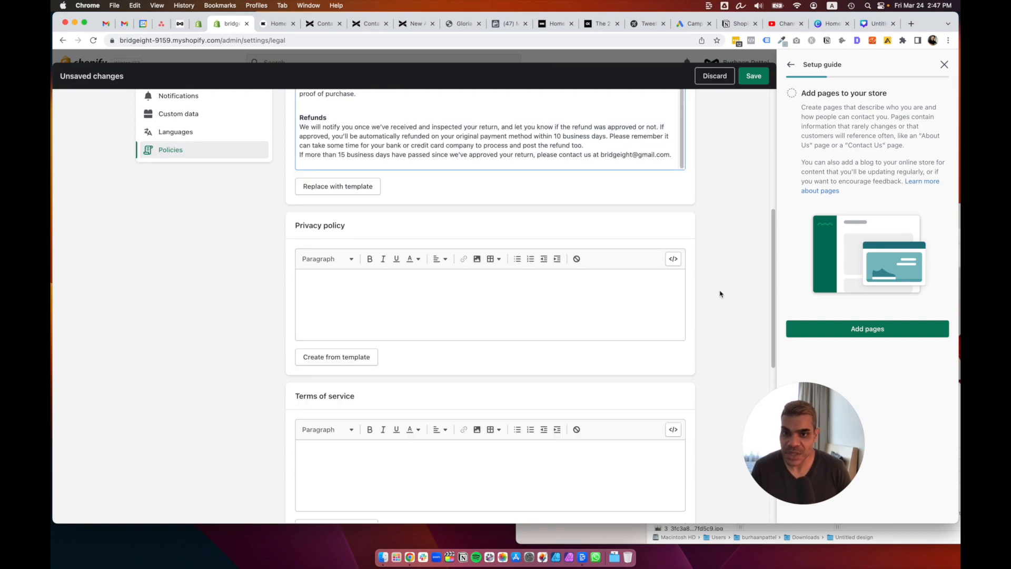
{"action": "left_click", "coordinate": [333, 357]}
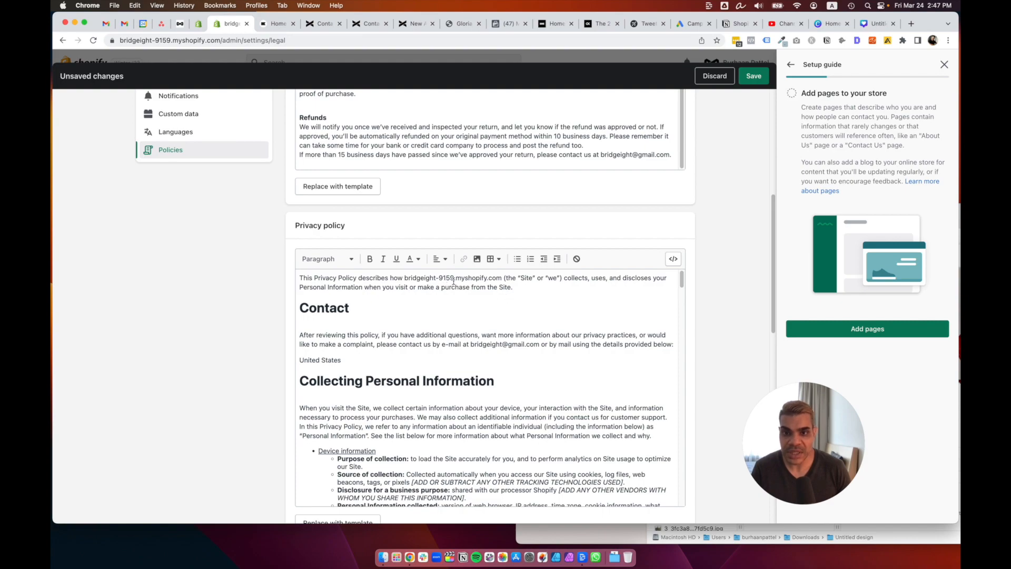
Review the Privacy policy text, highlighting the store domain and the Source of collection bullet.
{"action": "left_click_drag", "start_coordinate": [404, 277], "coordinate": [503, 278]}
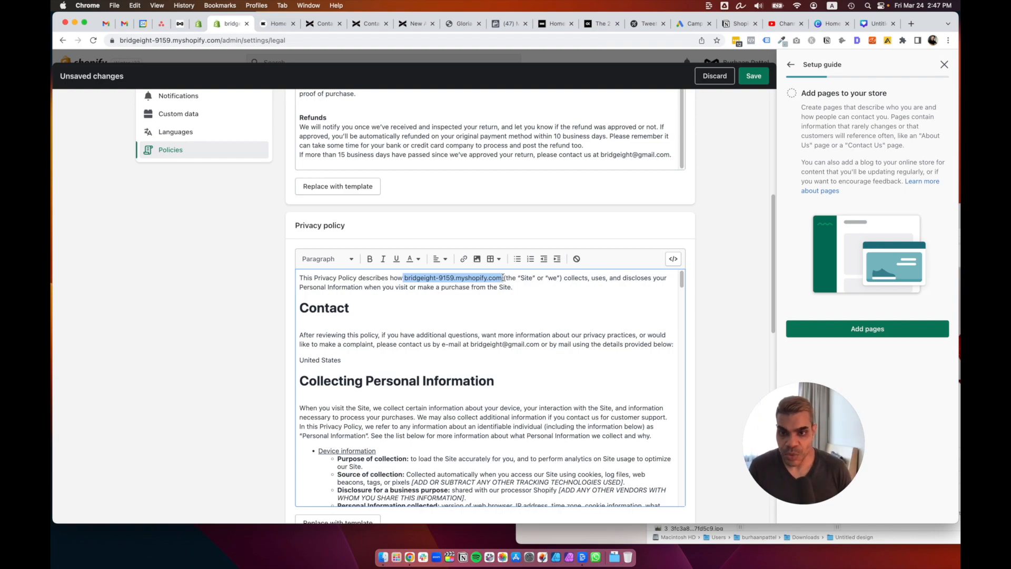
{"action": "scroll", "coordinate": [490, 363], "scroll_direction": "down", "scroll_amount": 5}
{"action": "triple_click", "coordinate": [490, 367]}
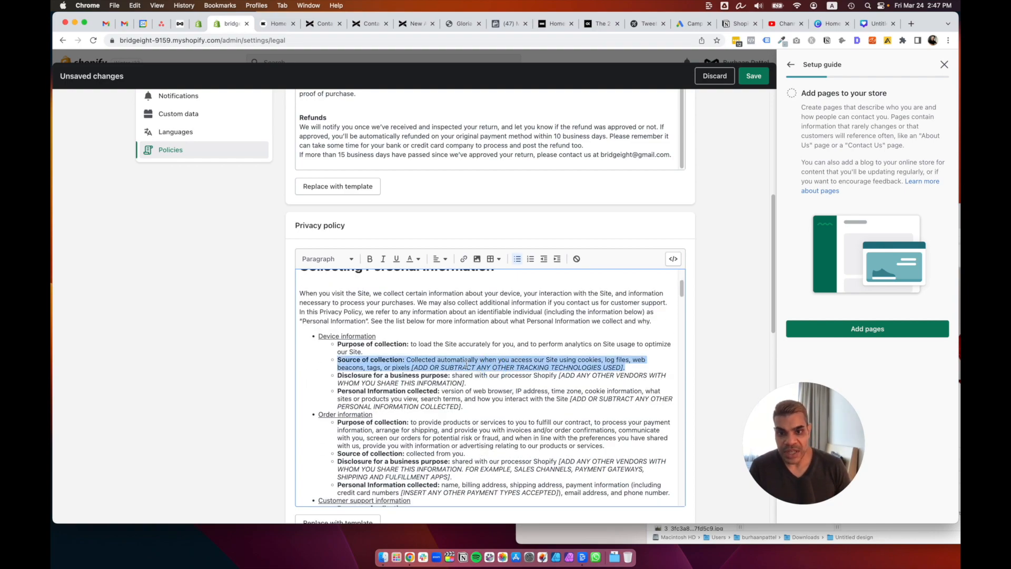
{"action": "left_click", "coordinate": [467, 362]}
{"action": "scroll", "coordinate": [514, 371], "scroll_direction": "down", "scroll_amount": 10}
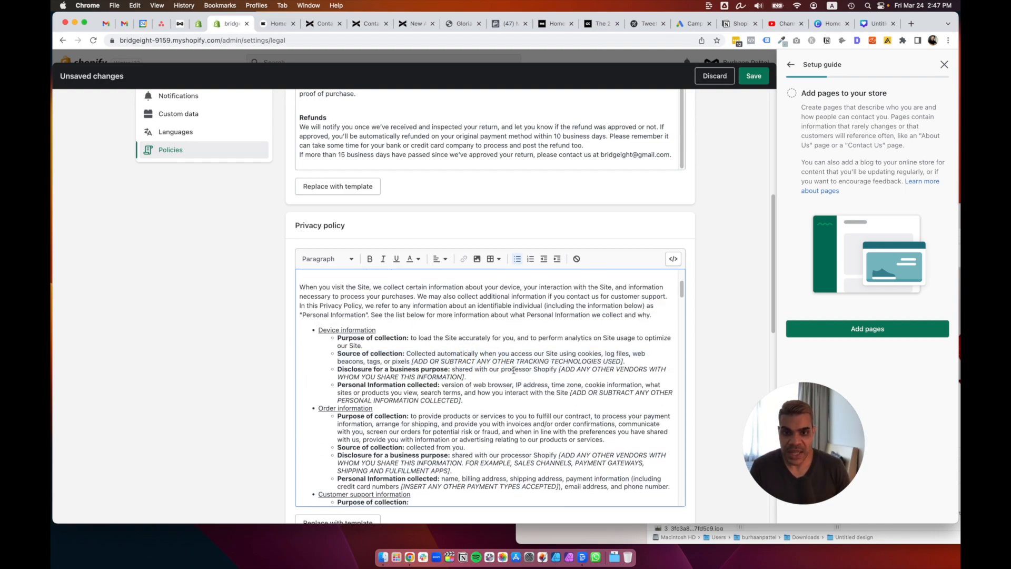
{"action": "scroll", "coordinate": [514, 370], "scroll_direction": "down", "scroll_amount": 4}
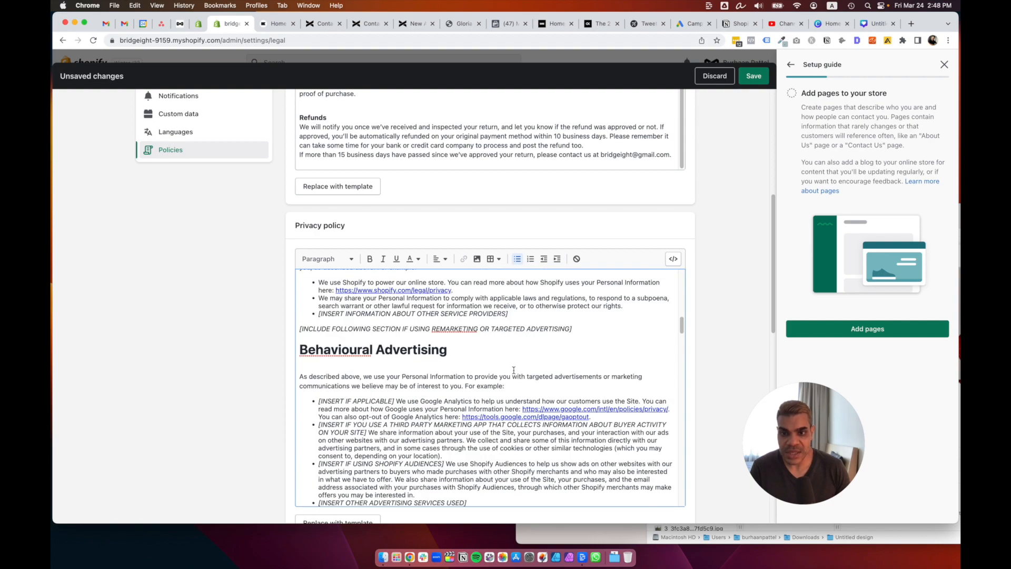
Respell the 'Behavioural Advertising' heading as 'Behavioral Advertising' and review the rest.
{"action": "left_click", "coordinate": [358, 351]}
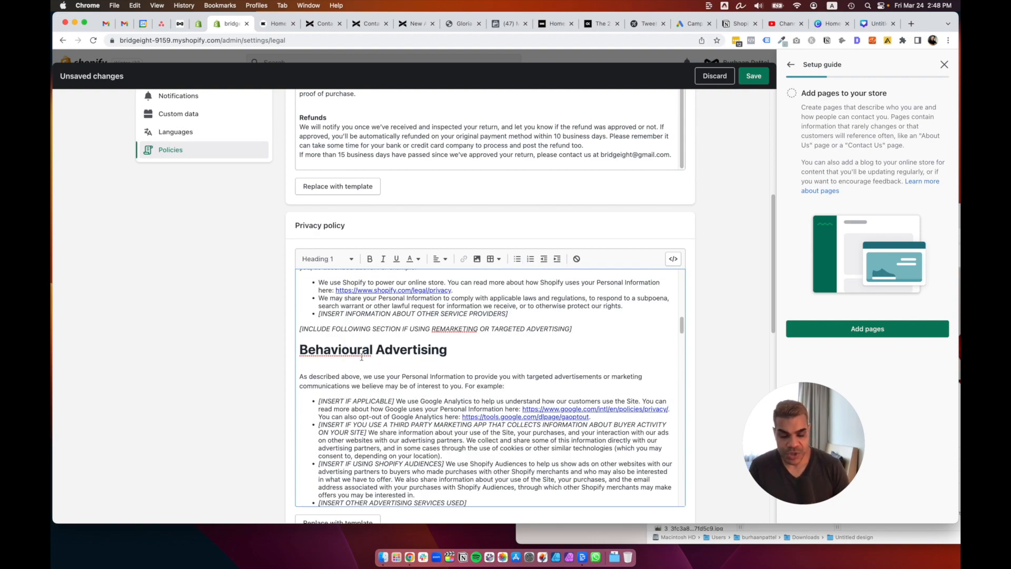
{"action": "key", "text": "BackSpace"}
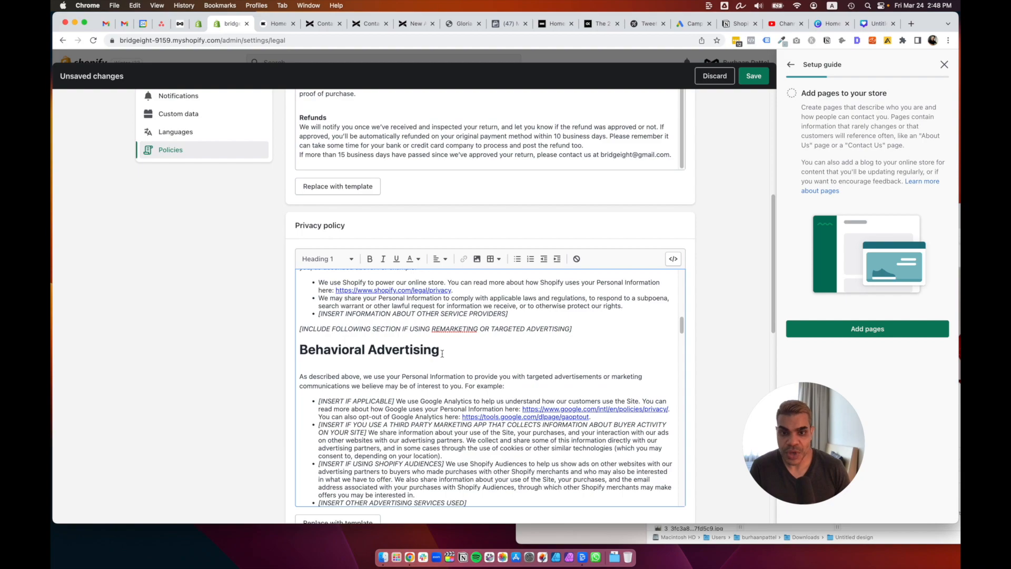
{"action": "triple_click", "coordinate": [503, 331]}
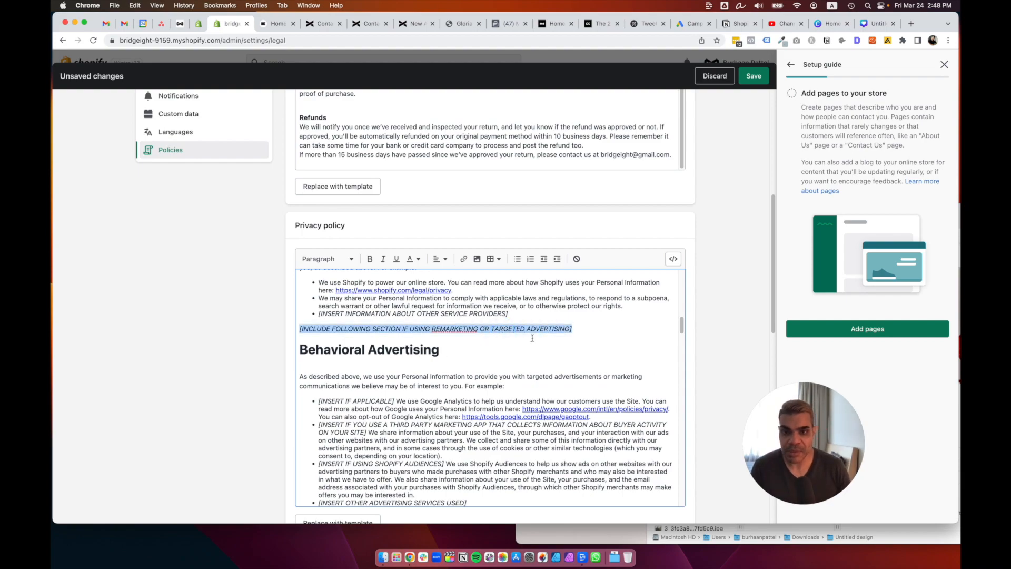
{"action": "scroll", "coordinate": [532, 338], "scroll_direction": "down", "scroll_amount": 10}
{"action": "scroll", "coordinate": [532, 338], "scroll_direction": "down", "scroll_amount": 15}
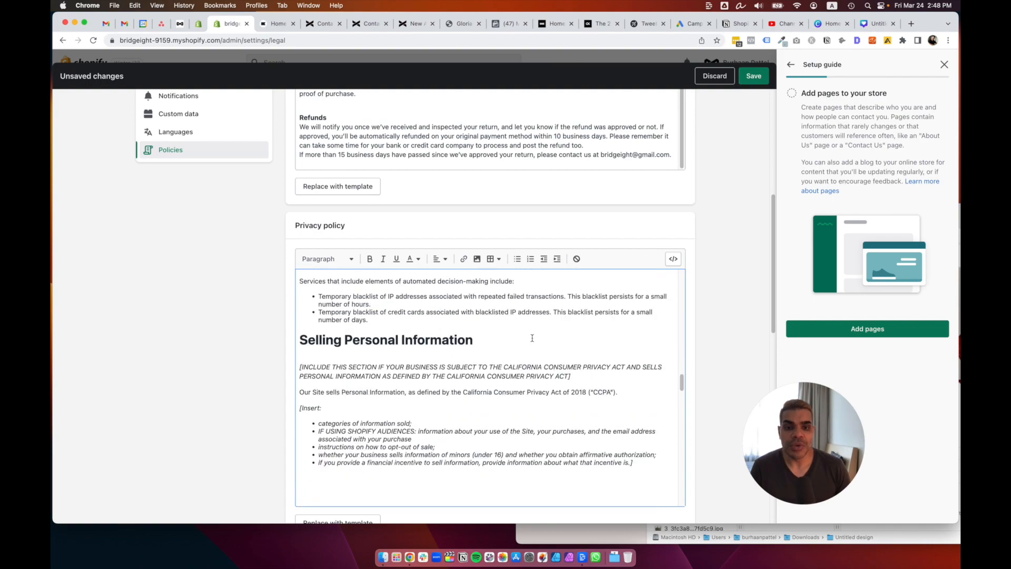
{"action": "scroll", "coordinate": [533, 337], "scroll_direction": "down", "scroll_amount": 20}
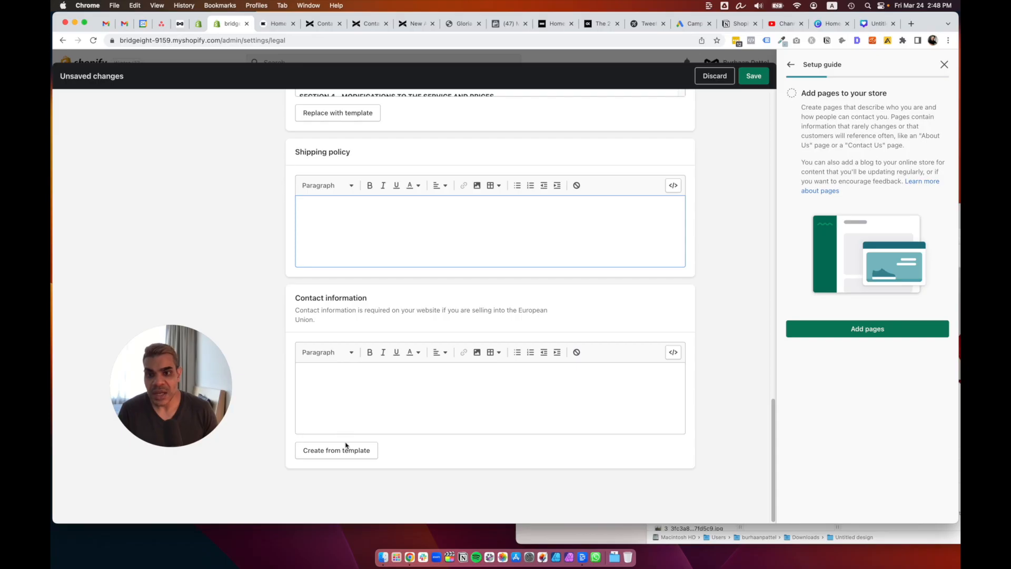
Fill Contact information from template, type 'abc' in the Shipping policy, and save the policies.
{"action": "left_click", "coordinate": [341, 449]}
{"action": "left_click", "coordinate": [366, 229]}
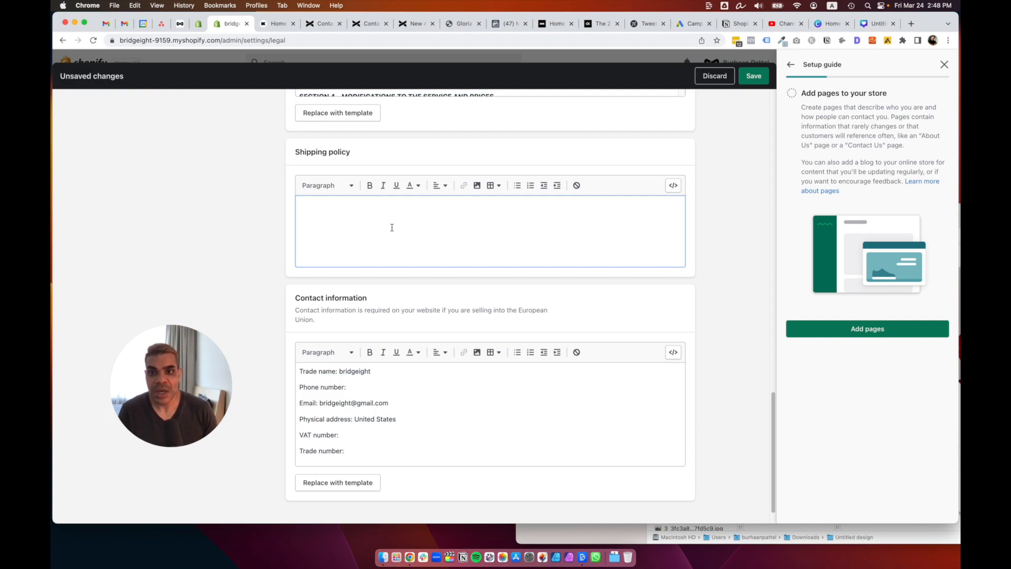
{"action": "type", "text": "abcde"}
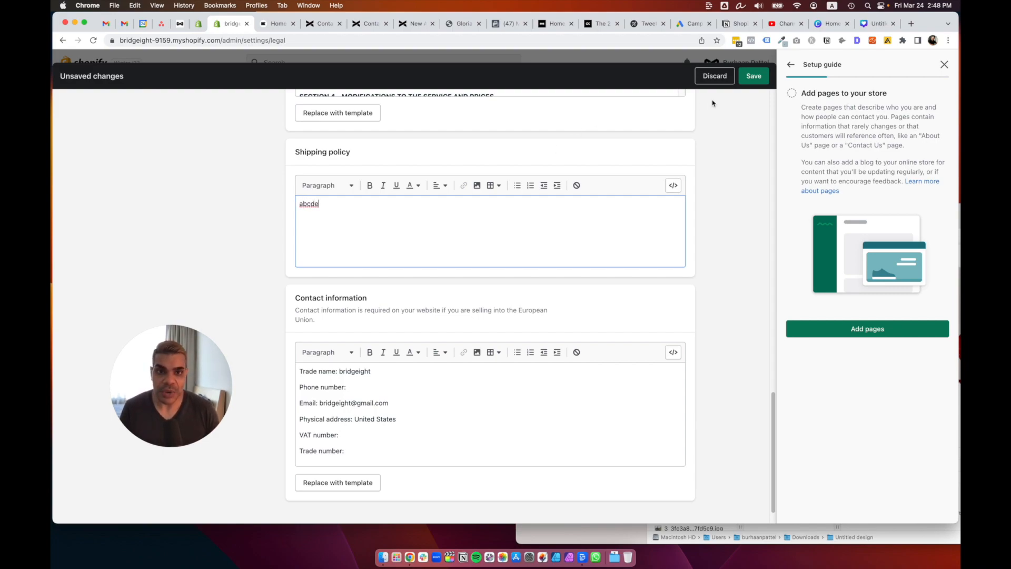
{"action": "left_click", "coordinate": [753, 77]}
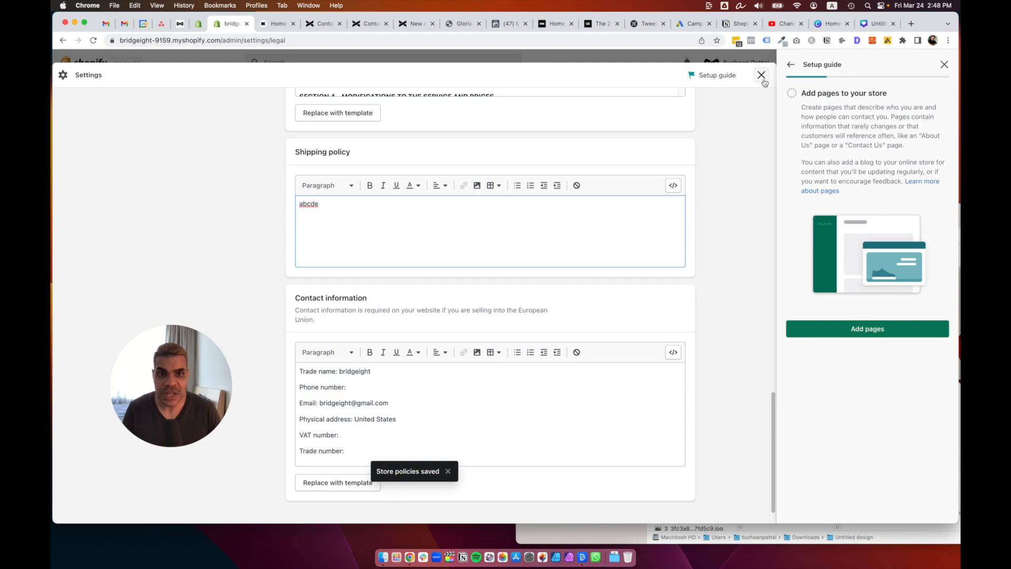
Go to the online store's navigation menus and open the Footer menu for editing.
{"action": "left_click", "coordinate": [761, 75]}
{"action": "left_click", "coordinate": [87, 299]}
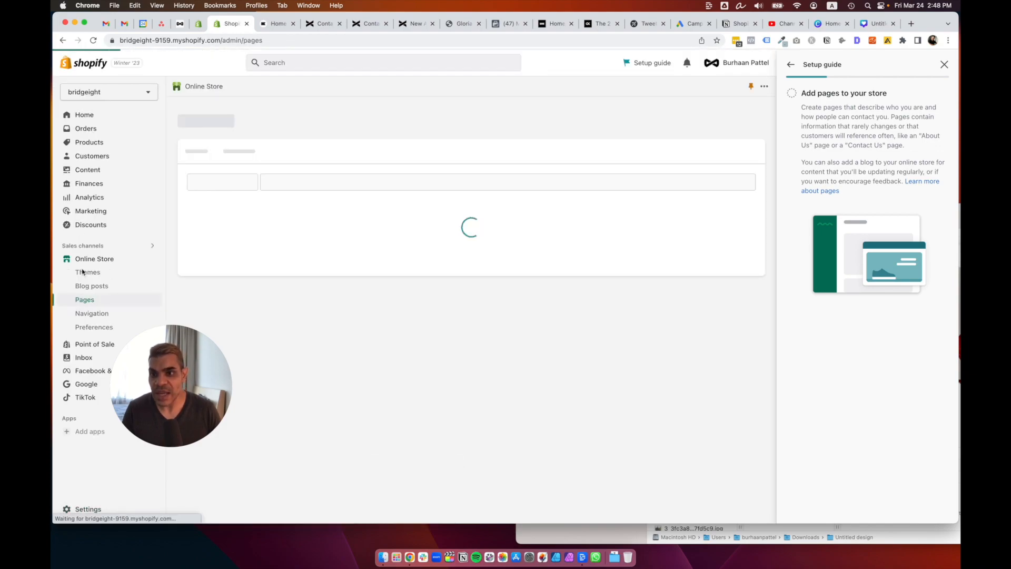
{"action": "left_click", "coordinate": [84, 314]}
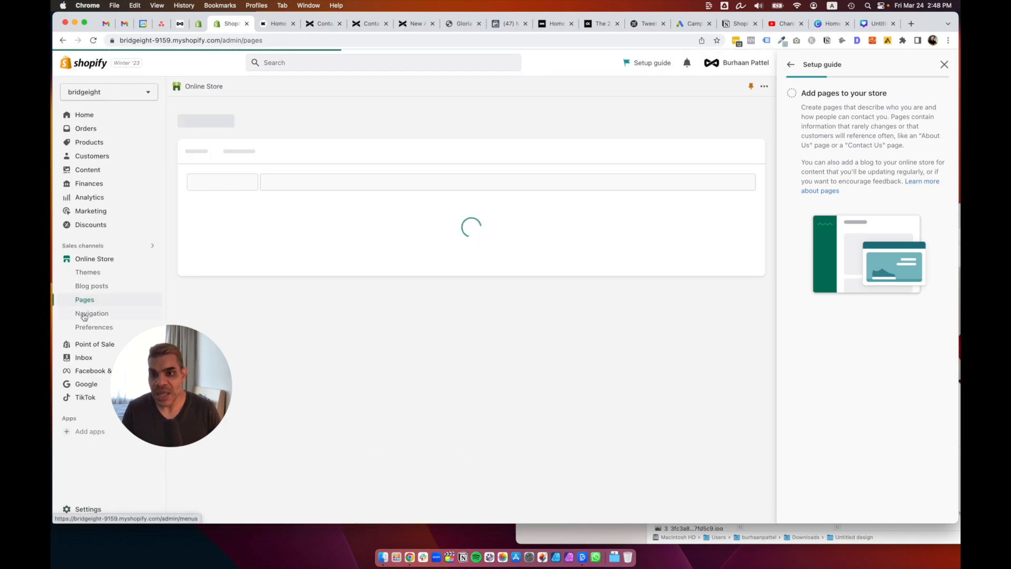
{"action": "left_click", "coordinate": [84, 315]}
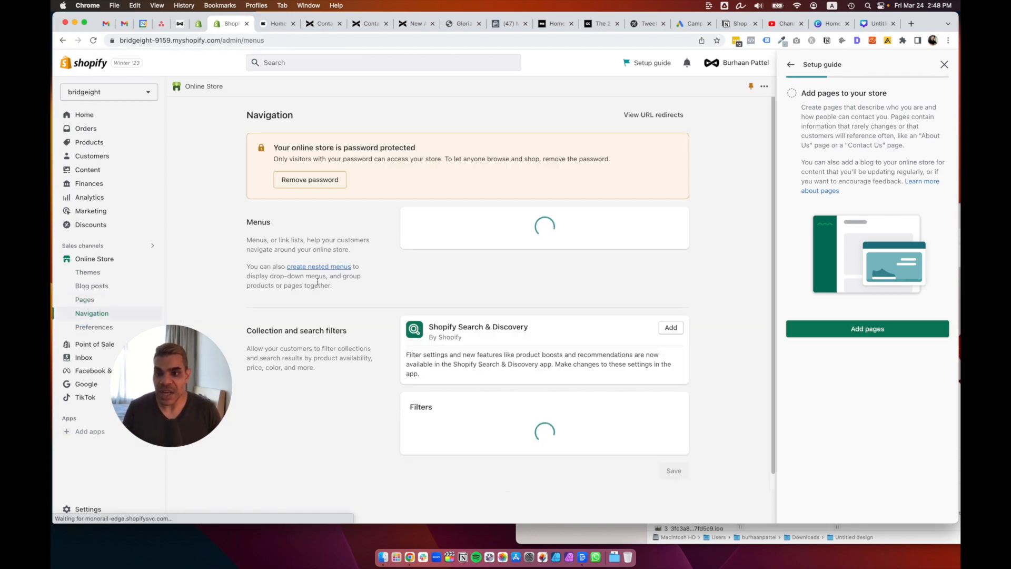
{"action": "left_click", "coordinate": [428, 265]}
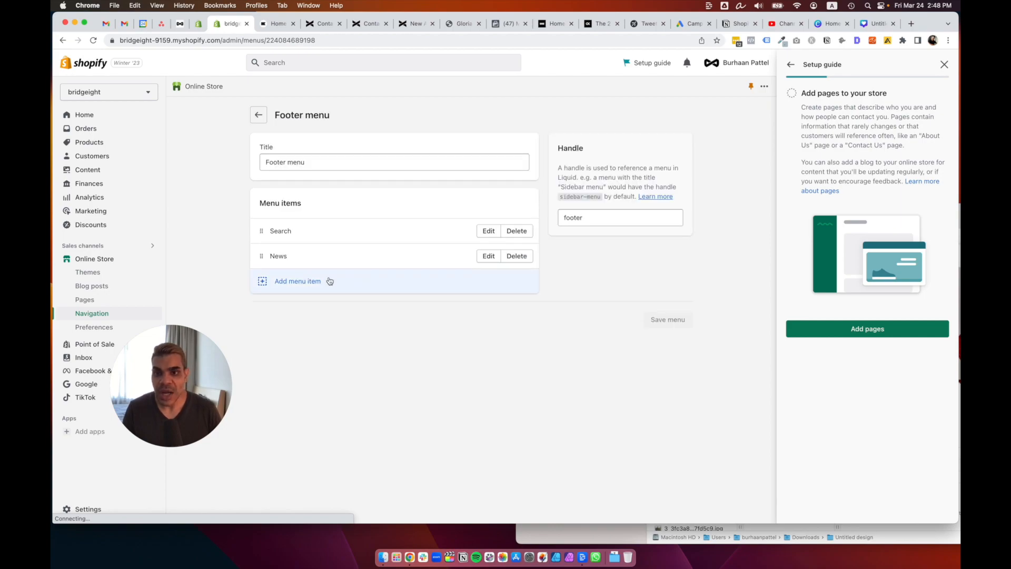
Add a Footer menu item linking to the Privacy Policy.
{"action": "left_click", "coordinate": [303, 284]}
{"action": "left_click", "coordinate": [643, 168]}
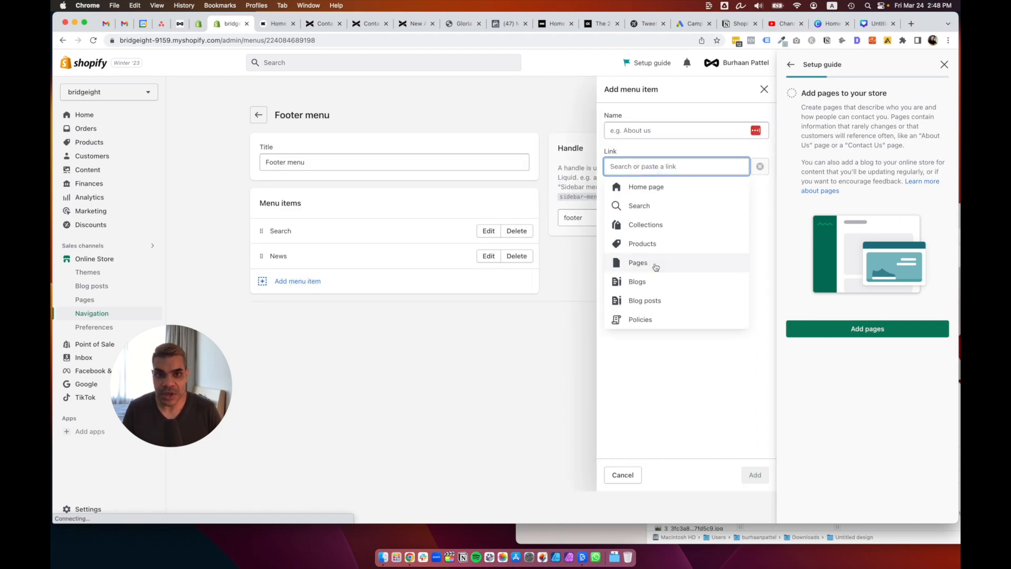
{"action": "left_click", "coordinate": [655, 323]}
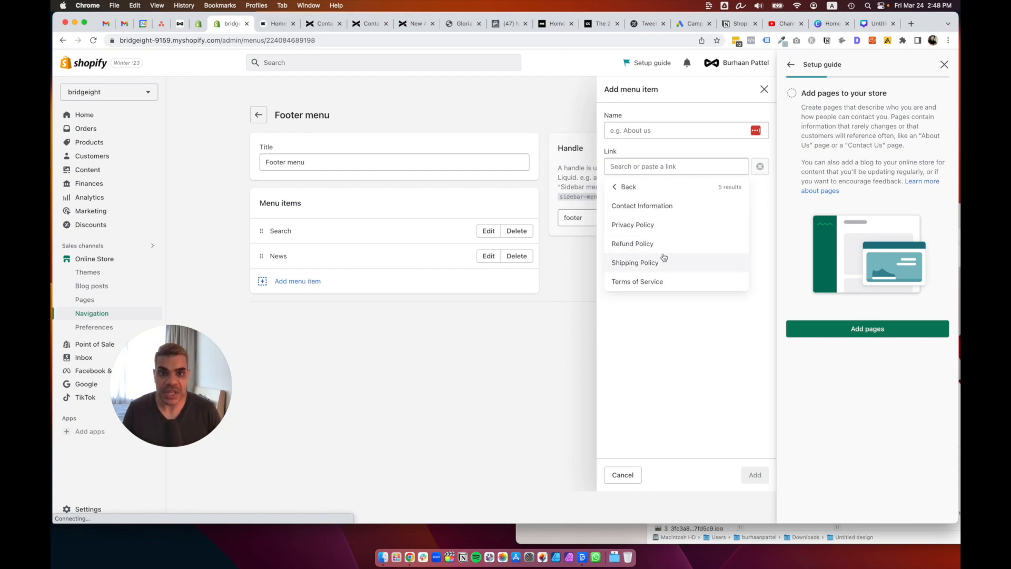
{"action": "left_click", "coordinate": [662, 224]}
{"action": "left_click", "coordinate": [754, 474]}
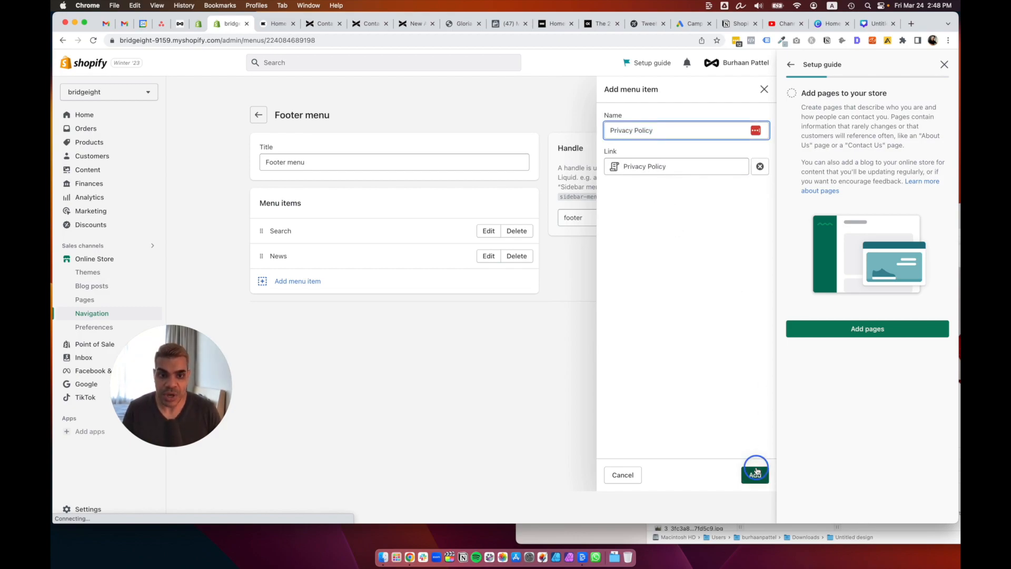
Add a Terms of Service link item and save the Footer menu.
{"action": "left_click", "coordinate": [334, 306]}
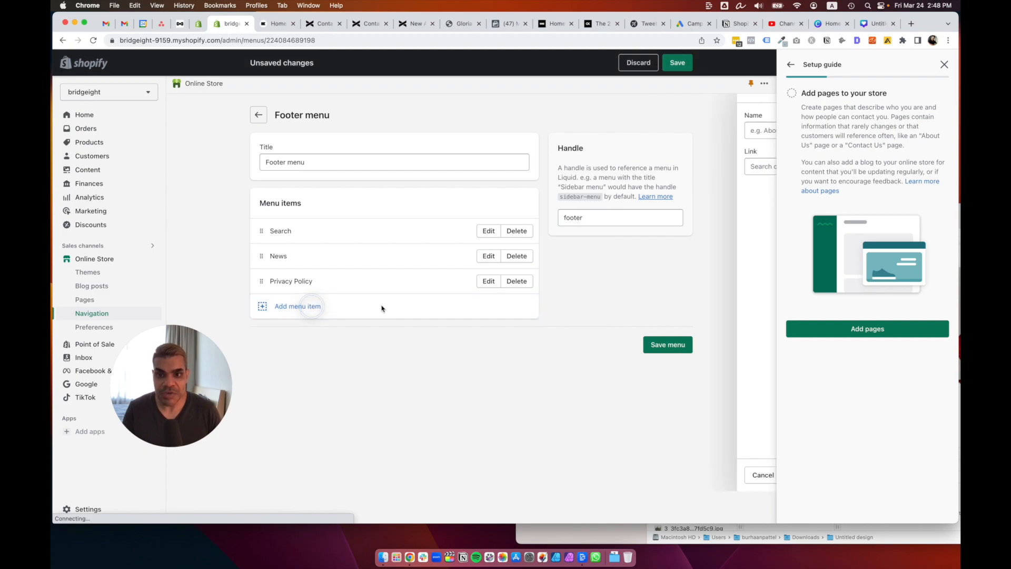
{"action": "left_click", "coordinate": [657, 168]}
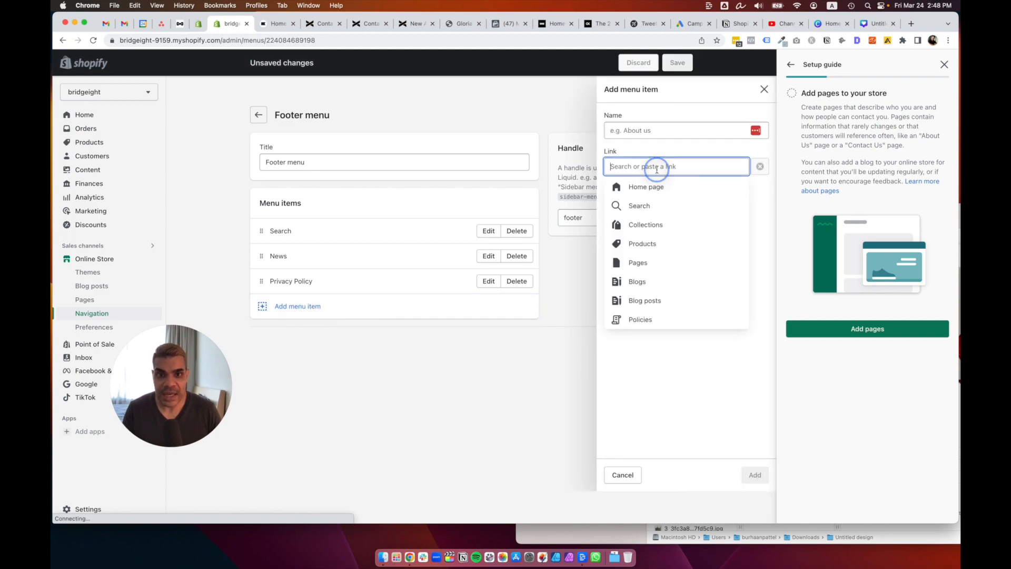
{"action": "left_click", "coordinate": [649, 318]}
{"action": "left_click", "coordinate": [653, 281]}
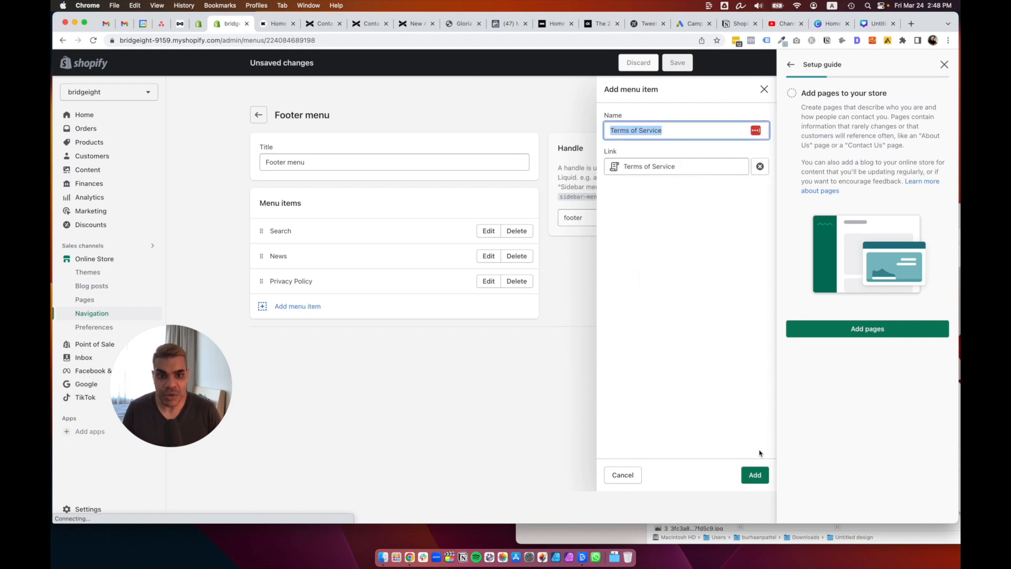
{"action": "left_click", "coordinate": [755, 475]}
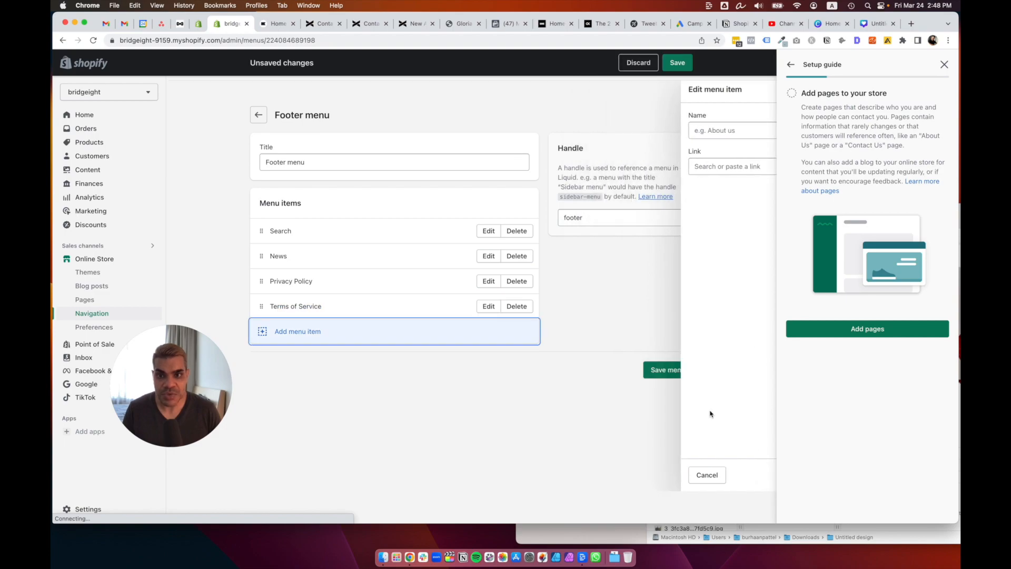
{"action": "left_click", "coordinate": [677, 372]}
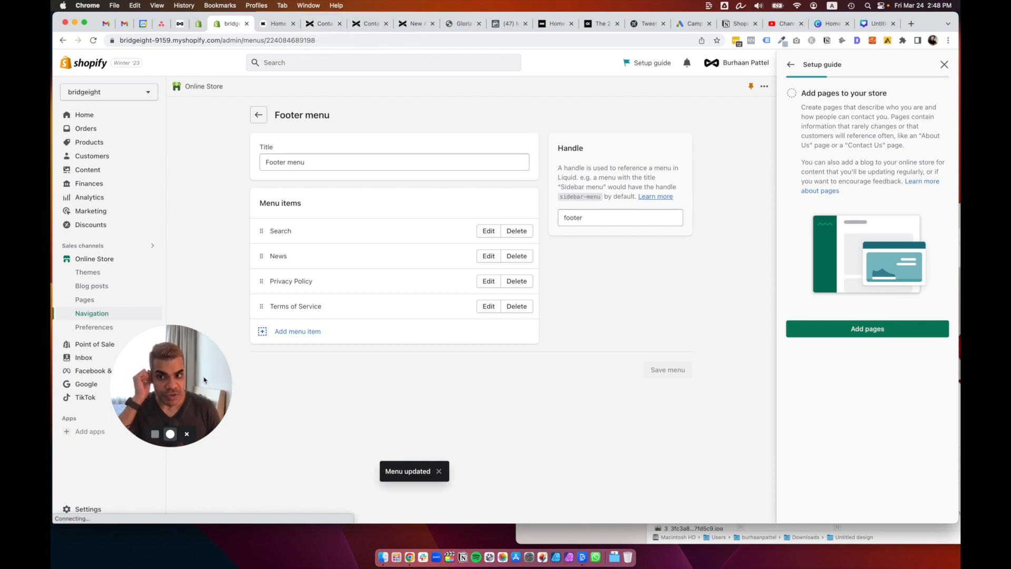
{"action": "left_click_drag", "start_coordinate": [190, 385], "coordinate": [262, 442]}
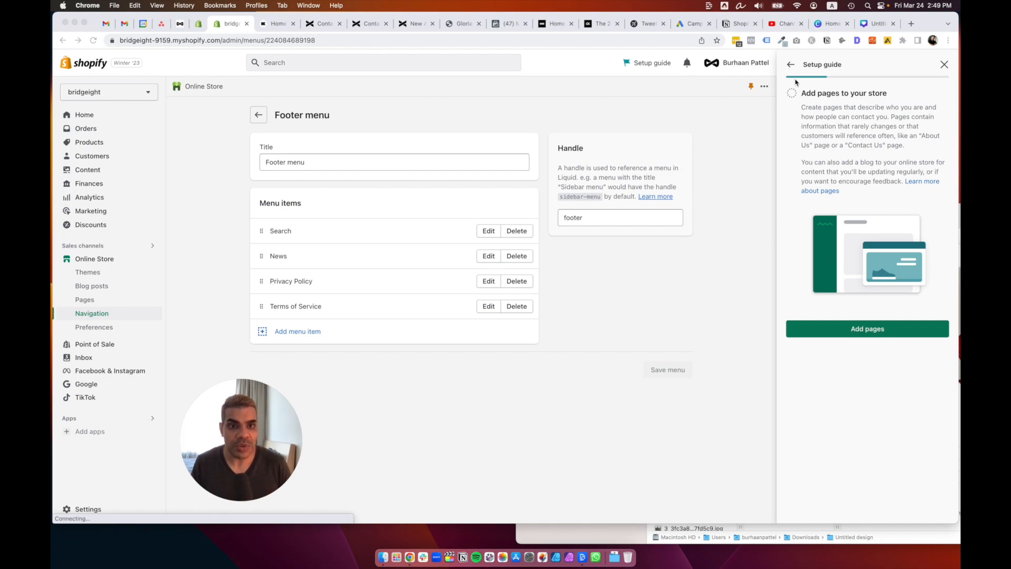
Mark the Add pages setup task as done.
{"action": "left_click", "coordinate": [791, 96]}
{"action": "left_click", "coordinate": [792, 95]}
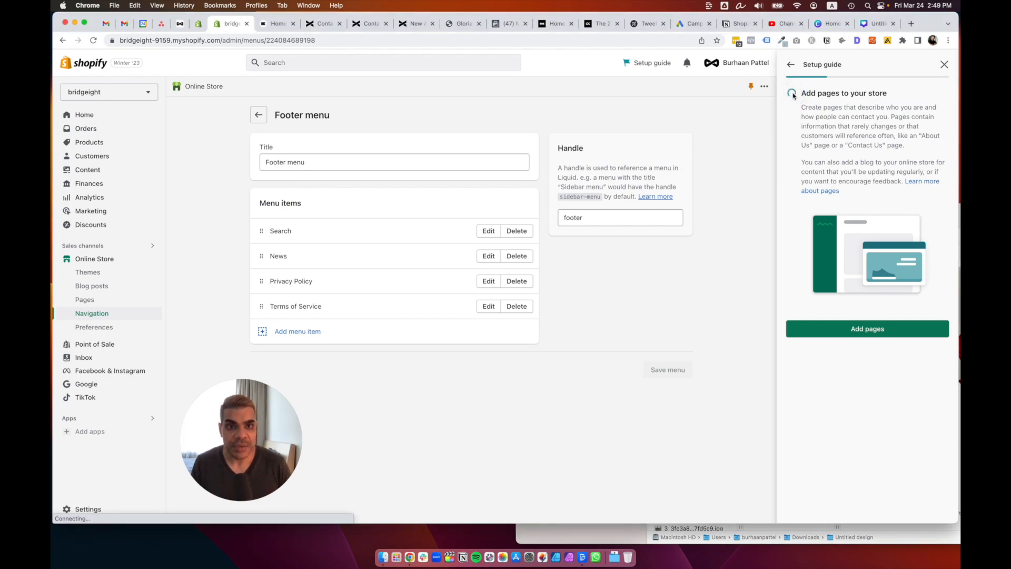
{"action": "left_click", "coordinate": [791, 65]}
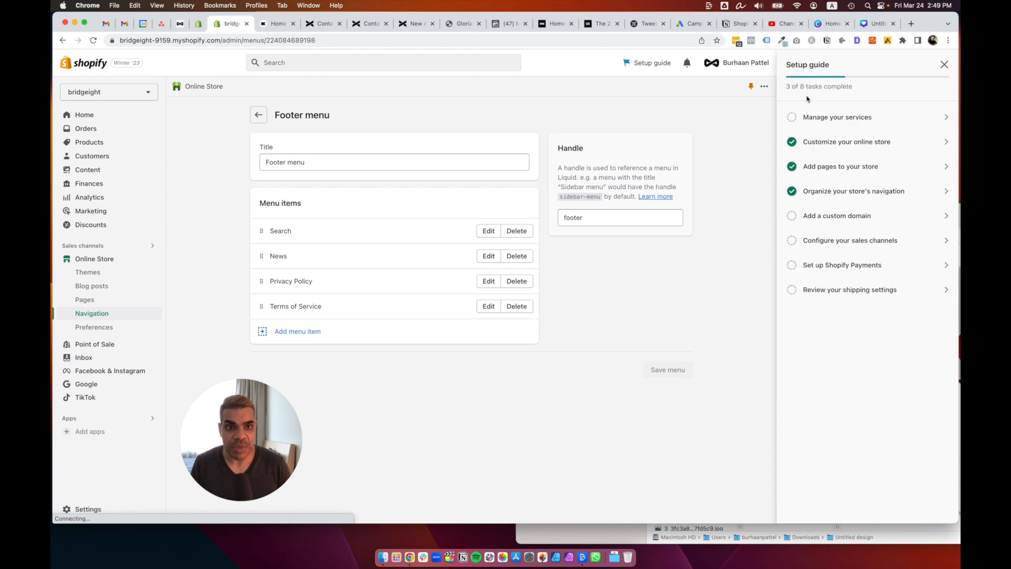
Open the custom domain task's domain settings and start buying a new domain.
{"action": "left_click", "coordinate": [833, 217]}
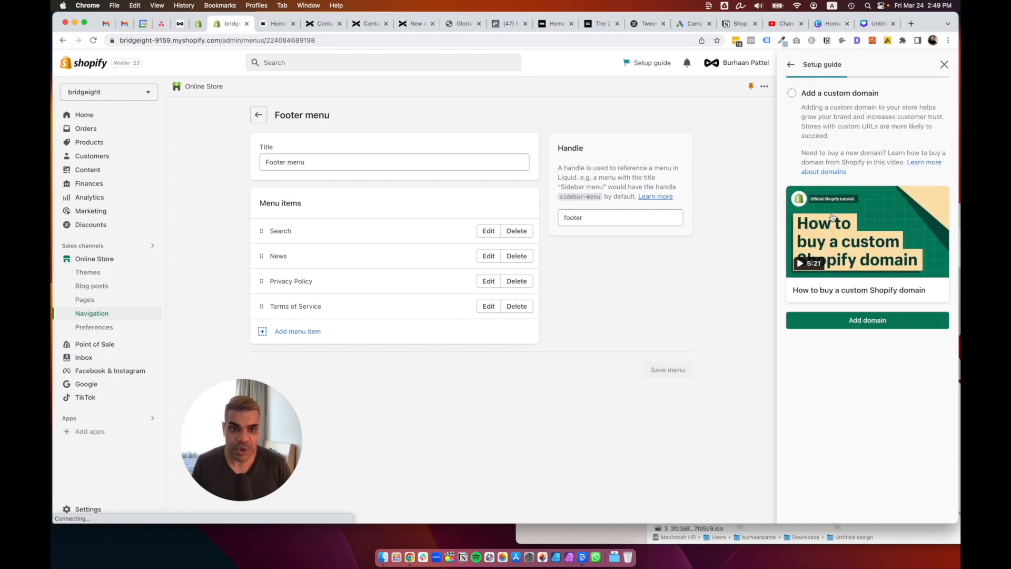
{"action": "left_click", "coordinate": [859, 314]}
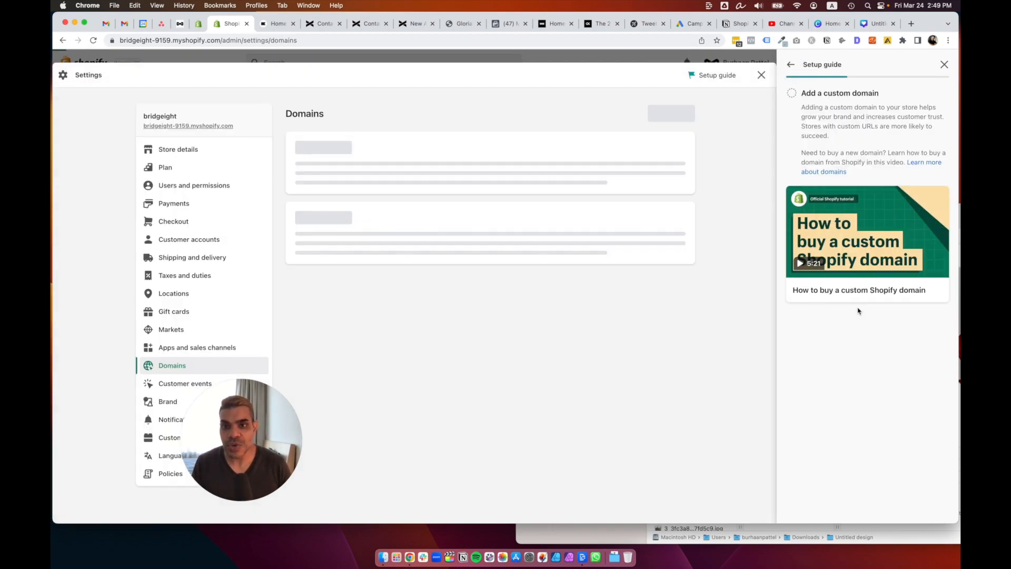
{"action": "left_click_drag", "start_coordinate": [216, 415], "coordinate": [317, 408]}
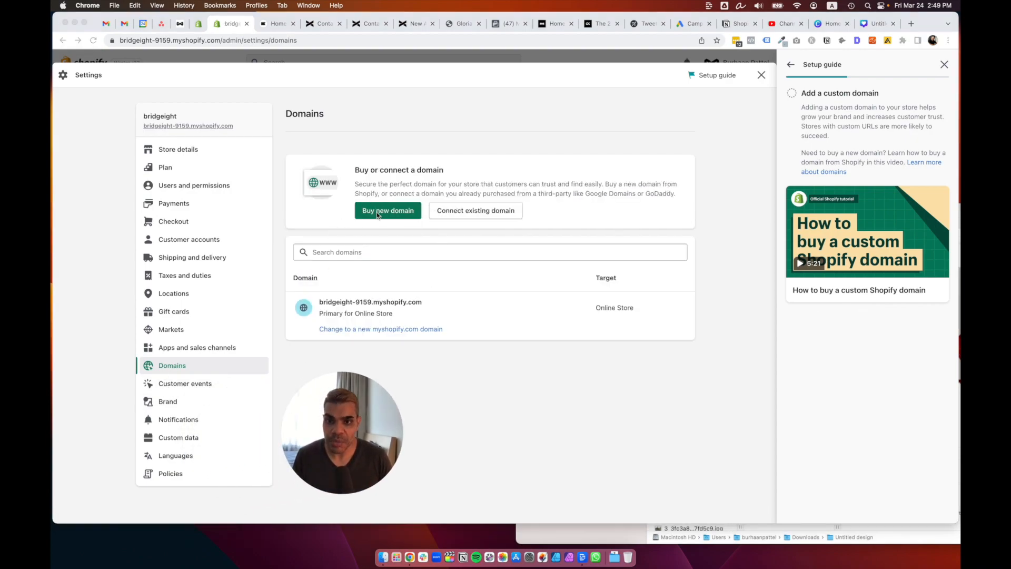
{"action": "left_click", "coordinate": [394, 252]}
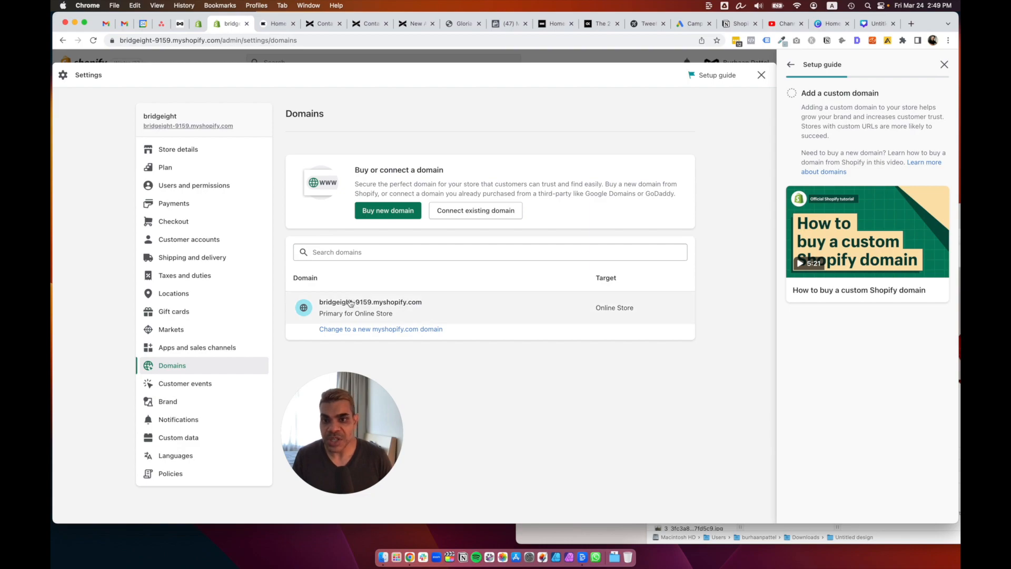
{"action": "left_click", "coordinate": [367, 252]}
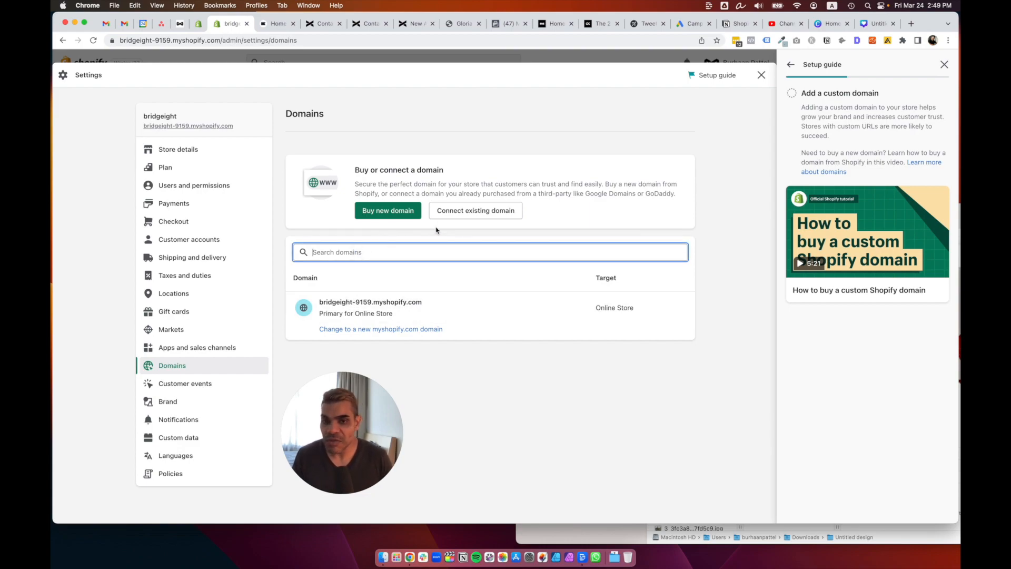
{"action": "left_click", "coordinate": [399, 214]}
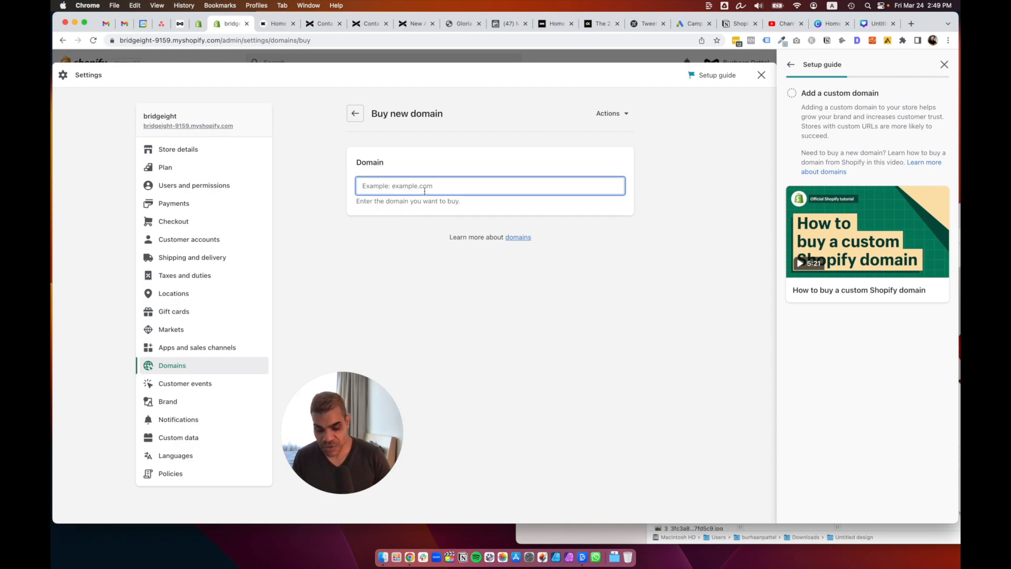
Search 'Bridgeight' and choose Buy next to the Bridgeight.shop domain.
{"action": "type", "text": "Bridgeight"}
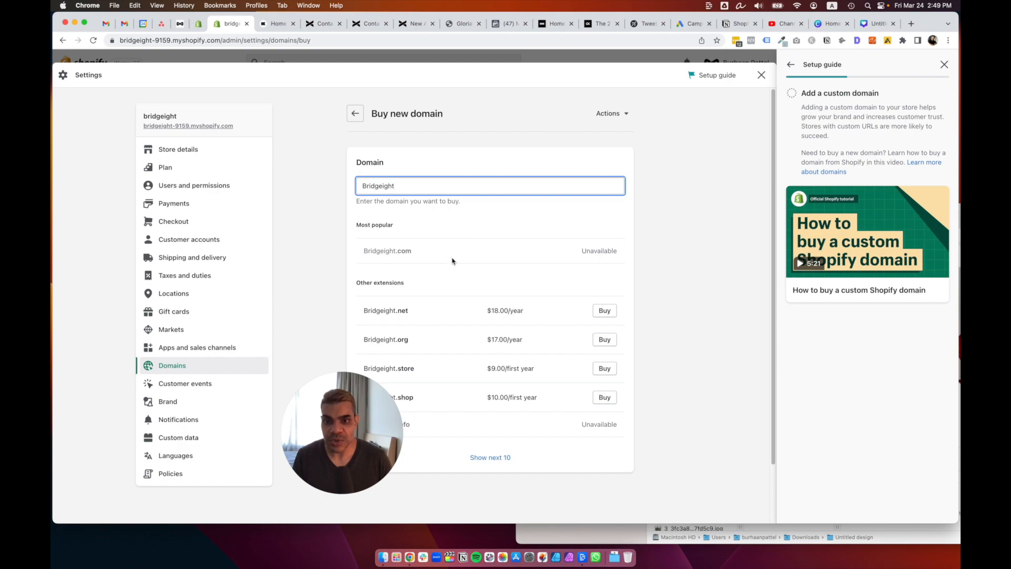
{"action": "scroll", "coordinate": [451, 260], "scroll_direction": "down", "scroll_amount": 2}
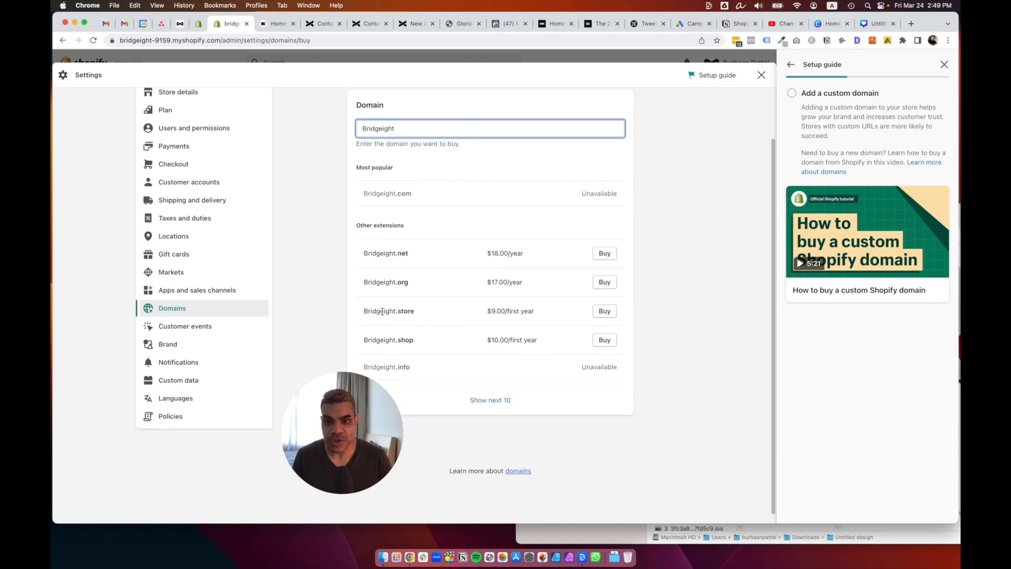
{"action": "left_click_drag", "start_coordinate": [384, 311], "coordinate": [414, 340]}
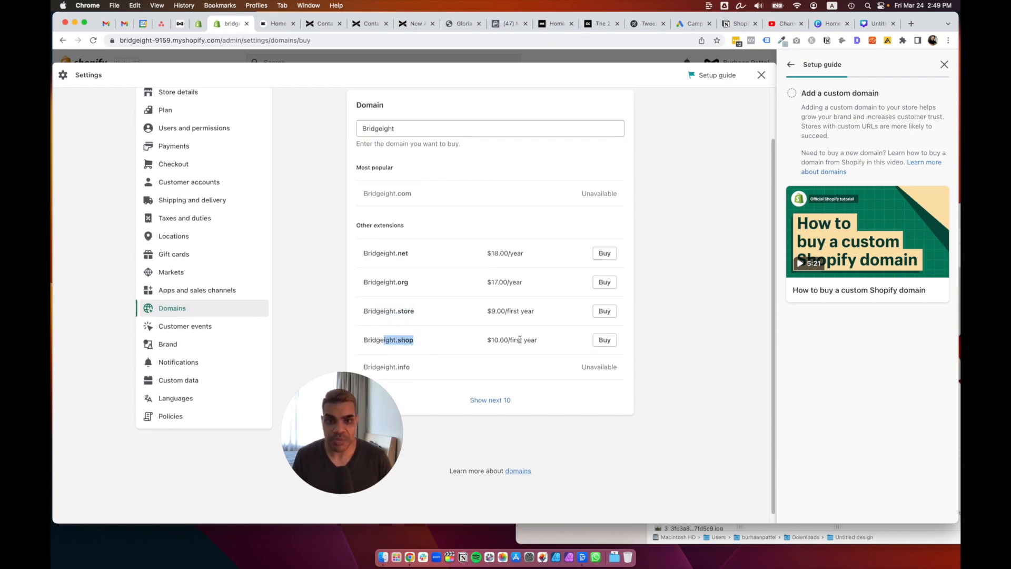
{"action": "left_click", "coordinate": [603, 339]}
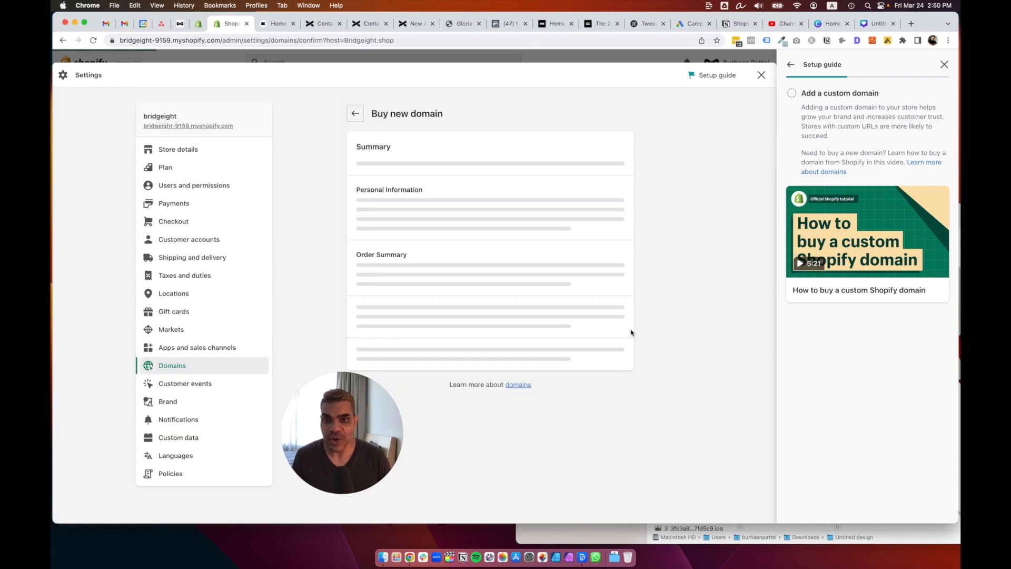
{"action": "left_click_drag", "start_coordinate": [385, 420], "coordinate": [235, 420]}
{"action": "scroll", "coordinate": [398, 235], "scroll_direction": "down", "scroll_amount": 1}
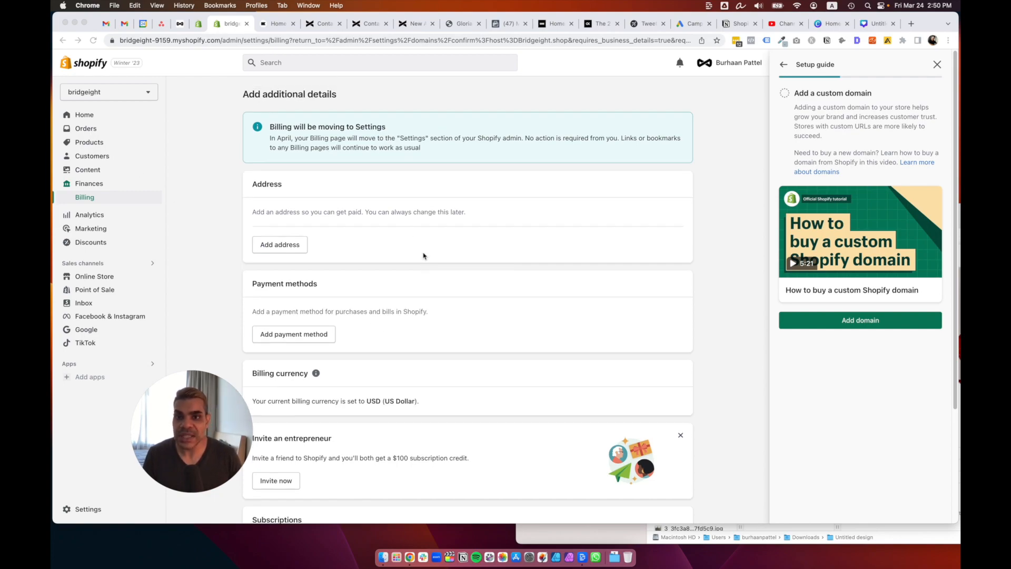
{"action": "scroll", "coordinate": [447, 217], "scroll_direction": "down", "scroll_amount": 5}
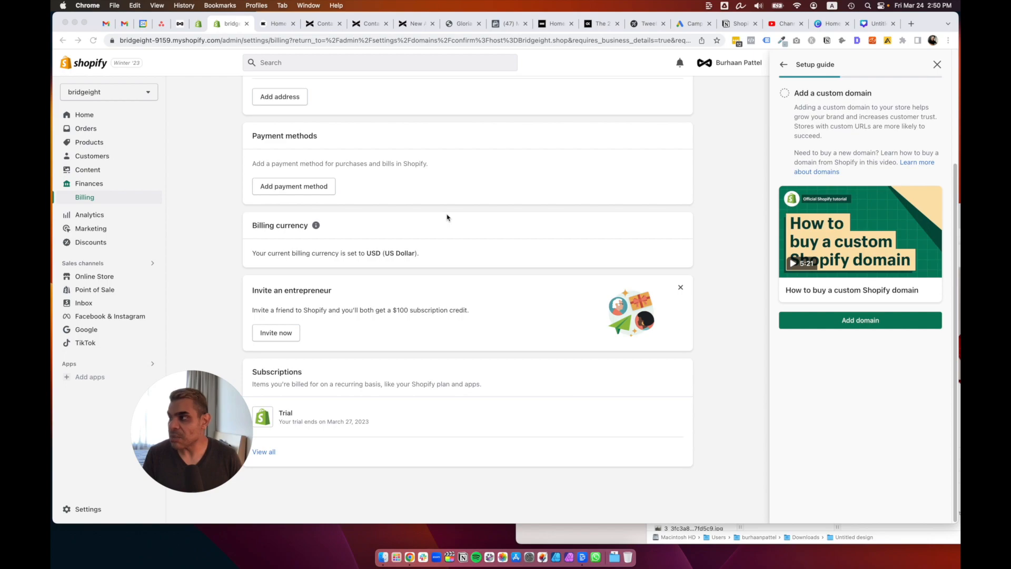
{"action": "scroll", "coordinate": [447, 217], "scroll_direction": "up", "scroll_amount": 2}
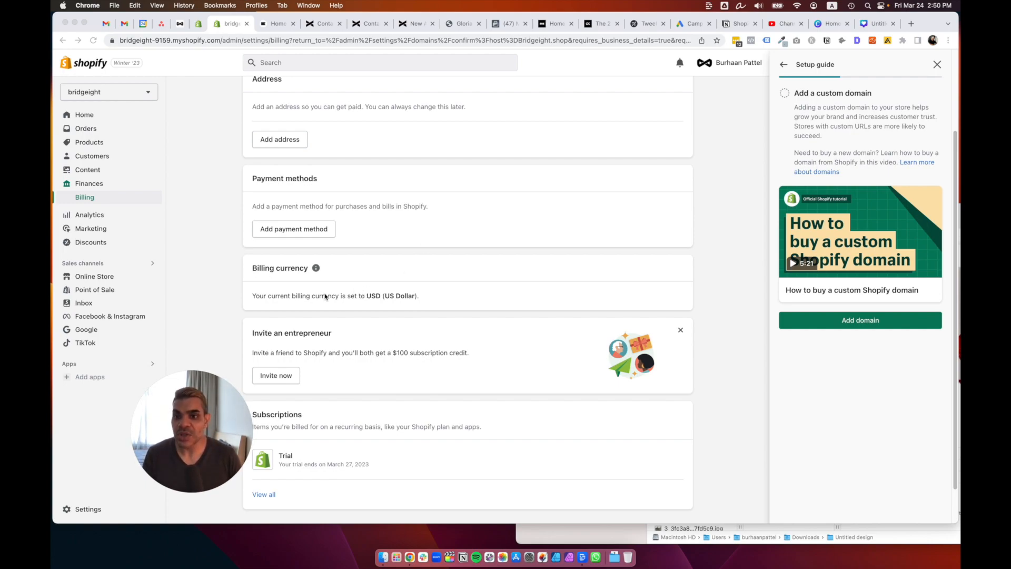
{"action": "scroll", "coordinate": [329, 296], "scroll_direction": "up", "scroll_amount": 3}
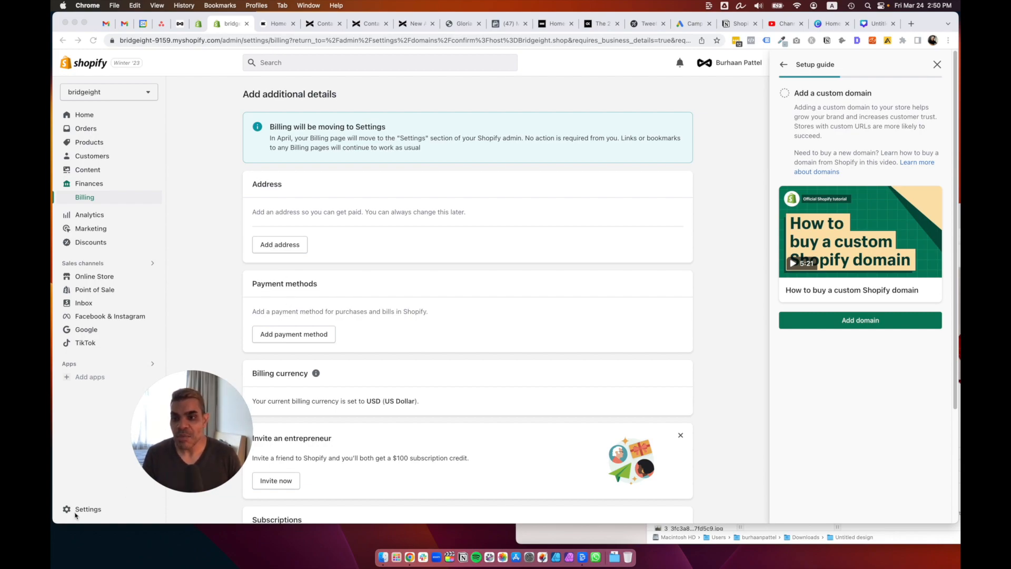
{"action": "left_click", "coordinate": [97, 511]}
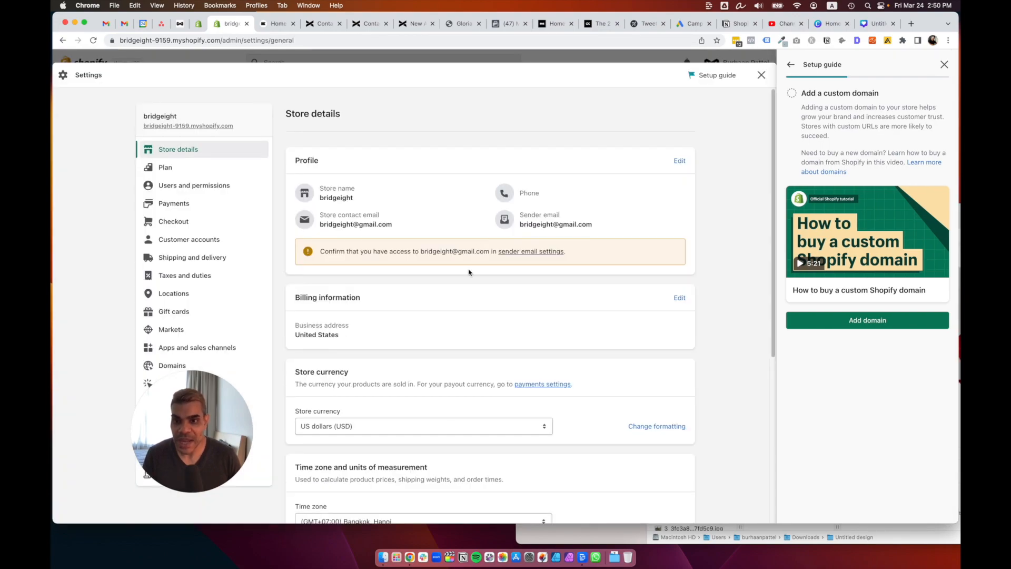
{"action": "left_click_drag", "start_coordinate": [187, 401], "coordinate": [773, 401]}
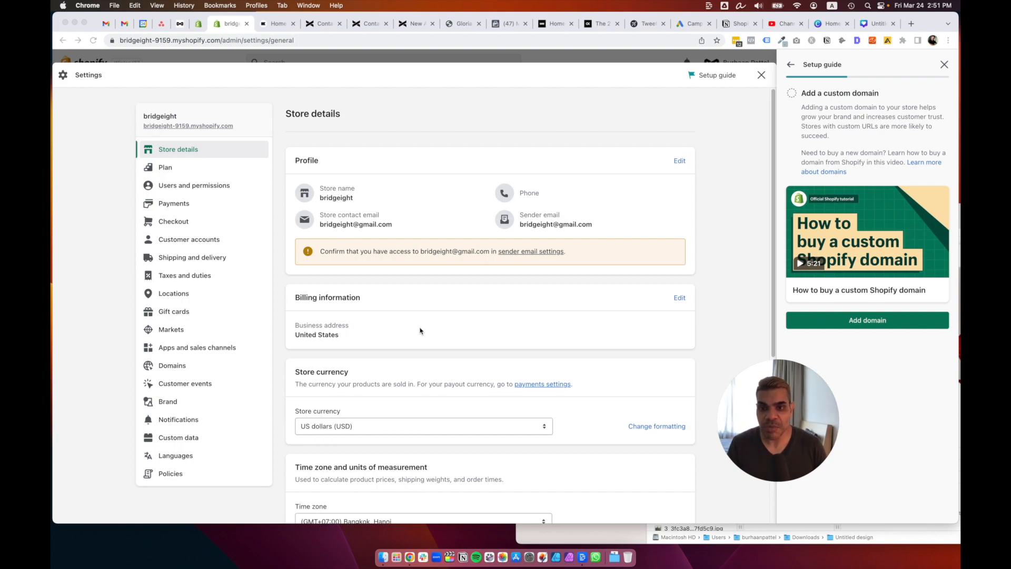
{"action": "scroll", "coordinate": [476, 330], "scroll_direction": "down", "scroll_amount": 3}
{"action": "scroll", "coordinate": [476, 329], "scroll_direction": "up", "scroll_amount": 3}
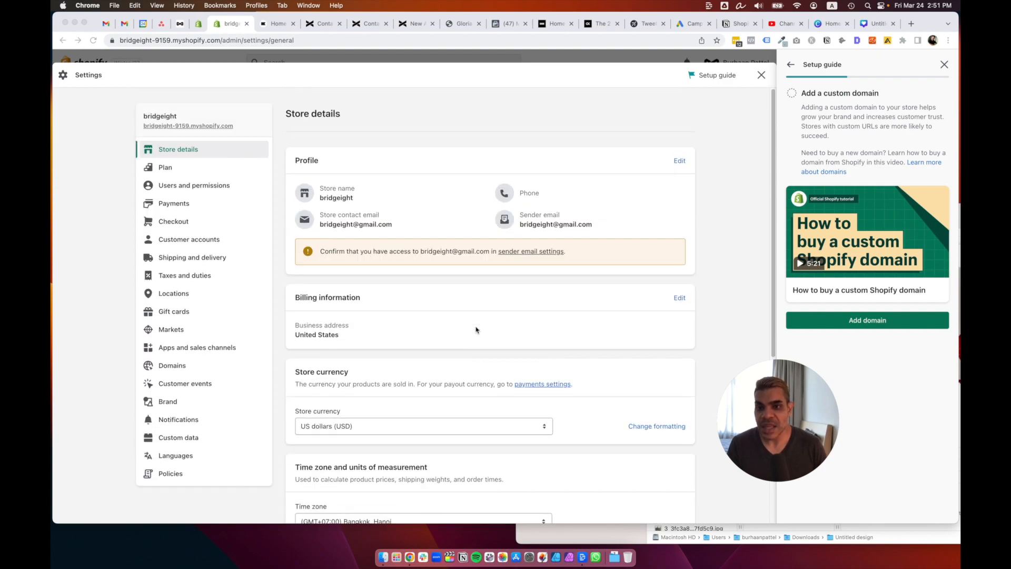
{"action": "scroll", "coordinate": [476, 330], "scroll_direction": "down", "scroll_amount": 4}
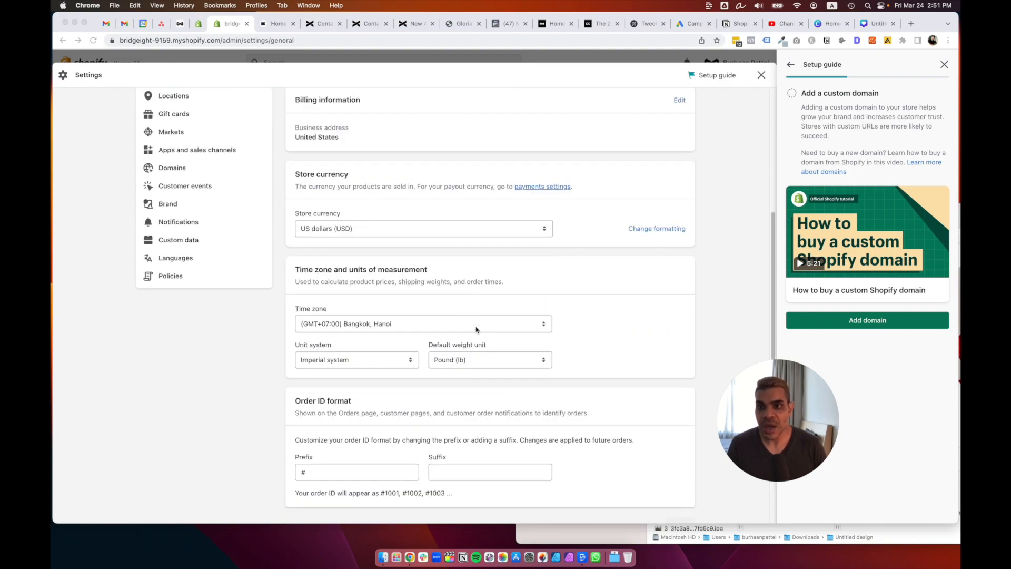
{"action": "scroll", "coordinate": [469, 306], "scroll_direction": "up", "scroll_amount": 4}
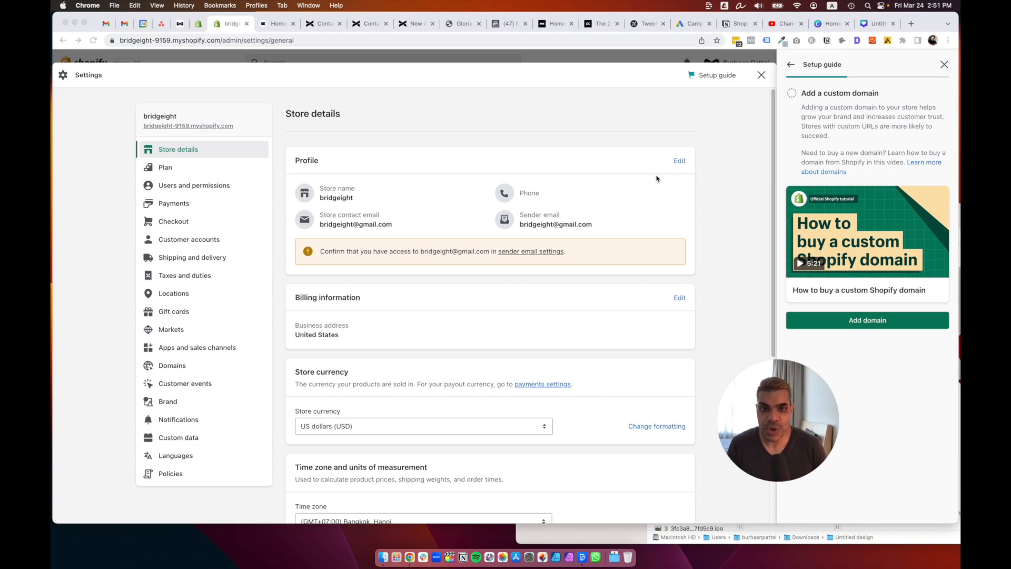
{"action": "left_click", "coordinate": [678, 162]}
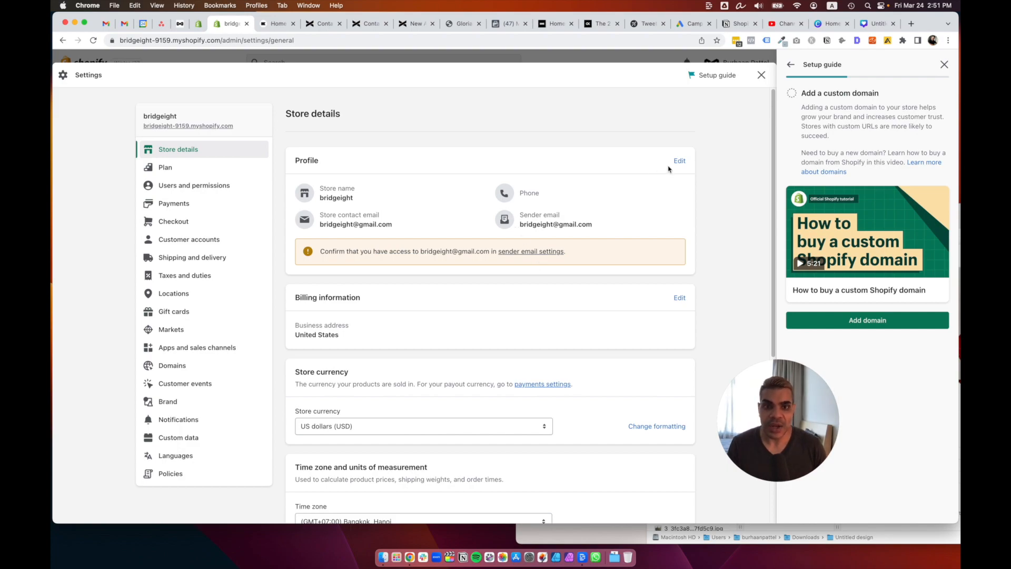
{"action": "left_click", "coordinate": [679, 162]}
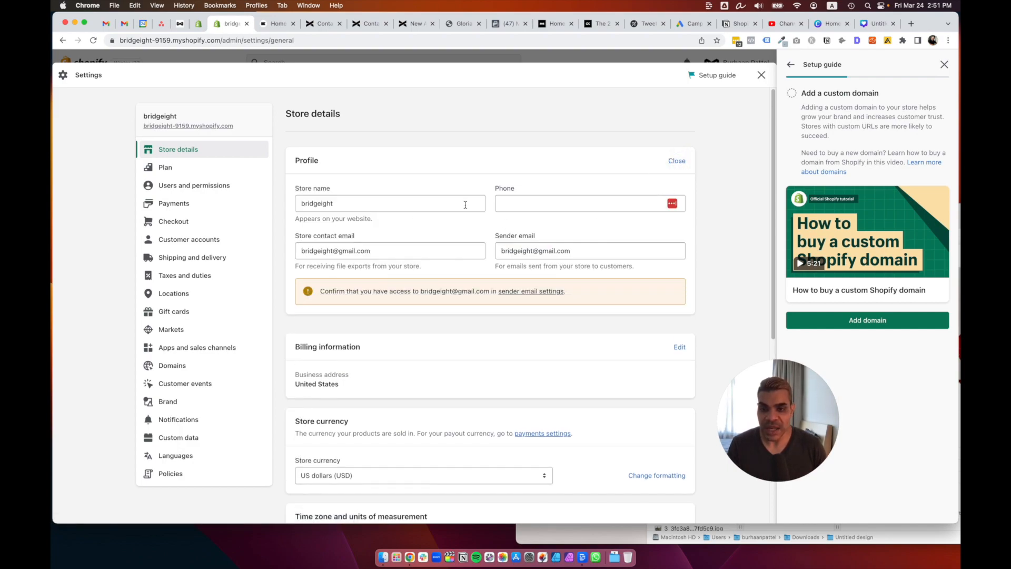
{"action": "scroll", "coordinate": [448, 268], "scroll_direction": "down", "scroll_amount": 3}
{"action": "scroll", "coordinate": [566, 254], "scroll_direction": "down", "scroll_amount": 3}
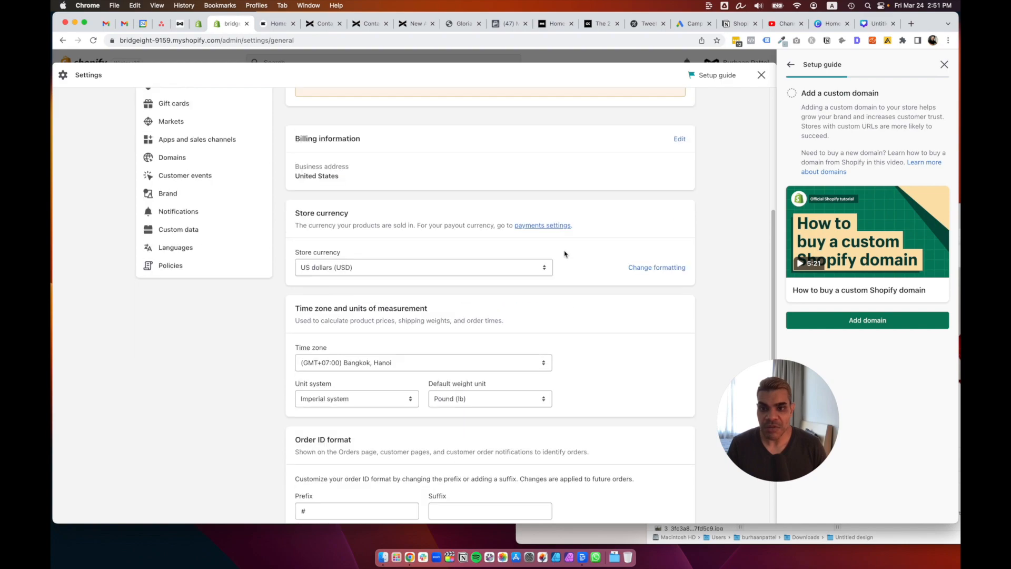
{"action": "scroll", "coordinate": [498, 311], "scroll_direction": "down", "scroll_amount": 1}
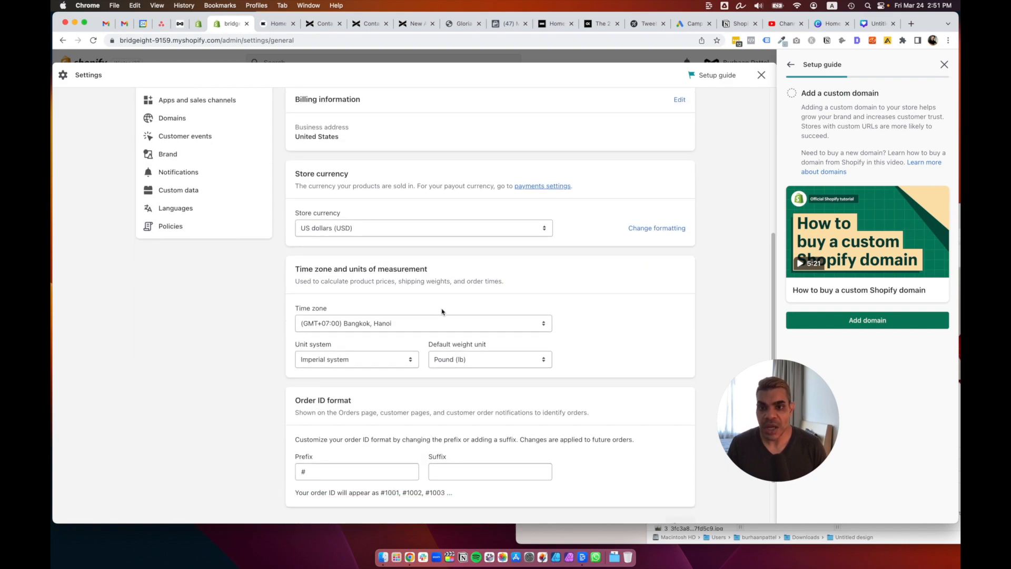
{"action": "left_click", "coordinate": [437, 324]}
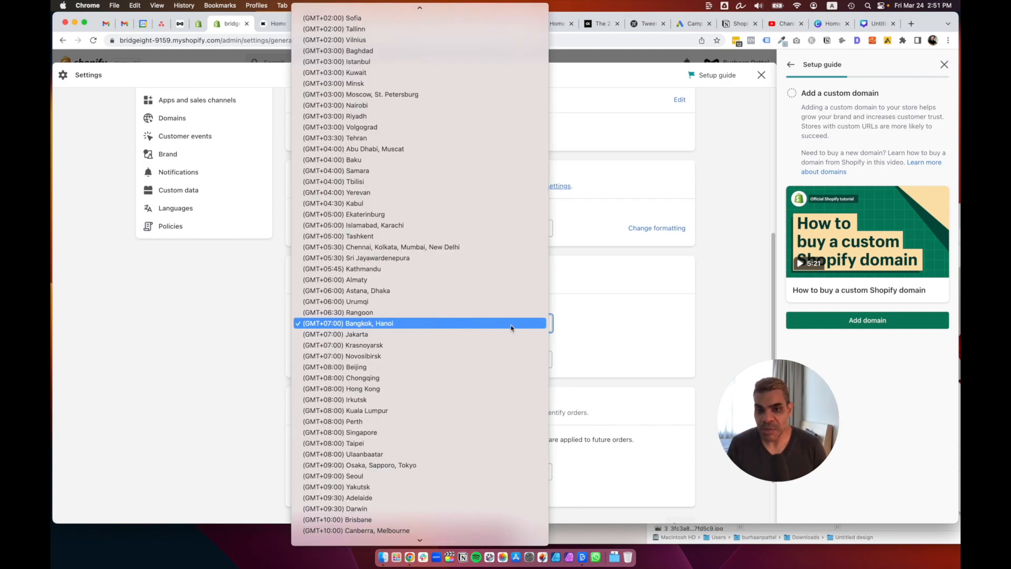
{"action": "left_click", "coordinate": [614, 319]}
{"action": "scroll", "coordinate": [615, 321], "scroll_direction": "down", "scroll_amount": 1}
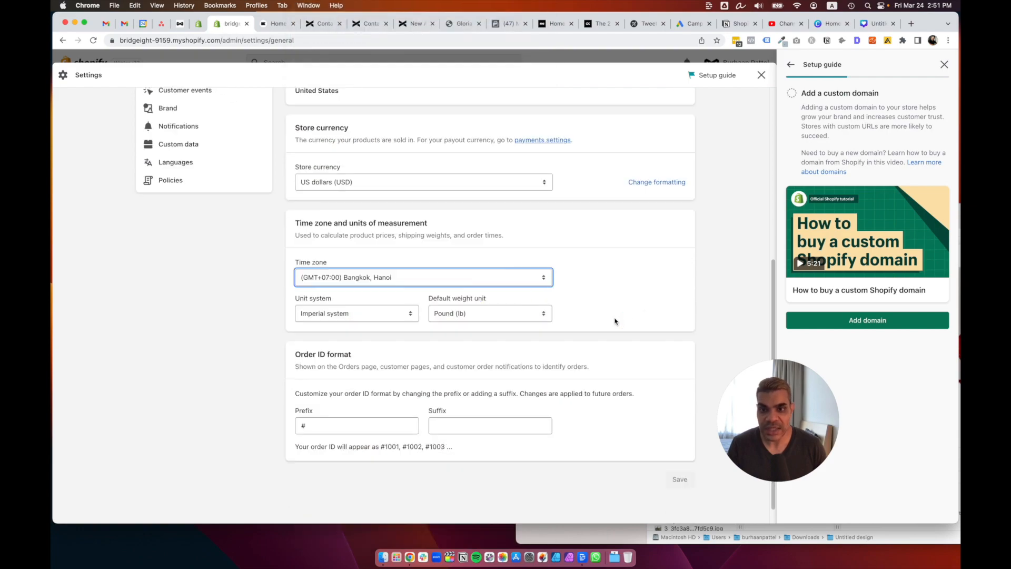
{"action": "left_click", "coordinate": [403, 314]}
{"action": "left_click", "coordinate": [621, 307]}
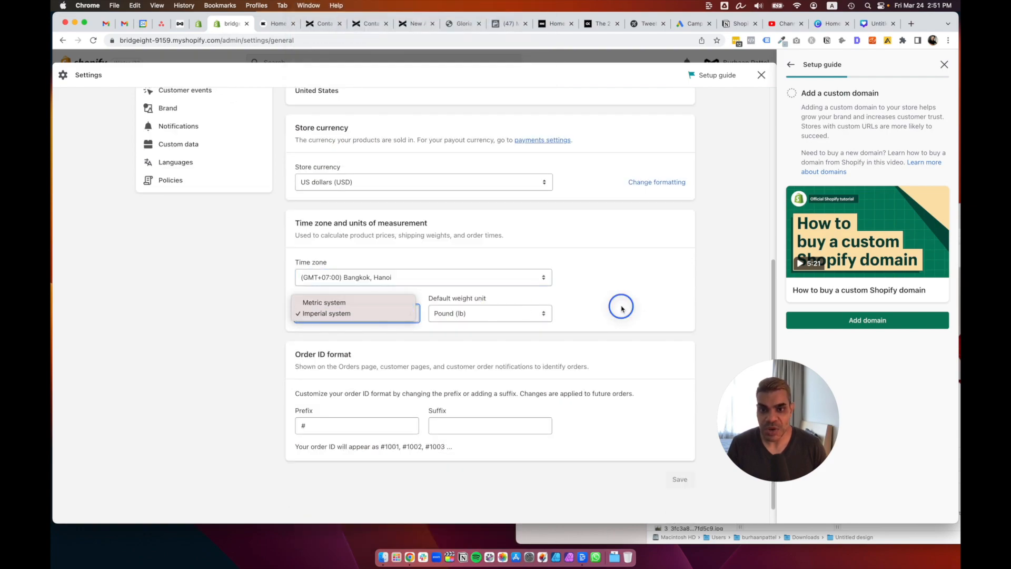
{"action": "left_click", "coordinate": [484, 314]}
{"action": "left_click", "coordinate": [609, 306]}
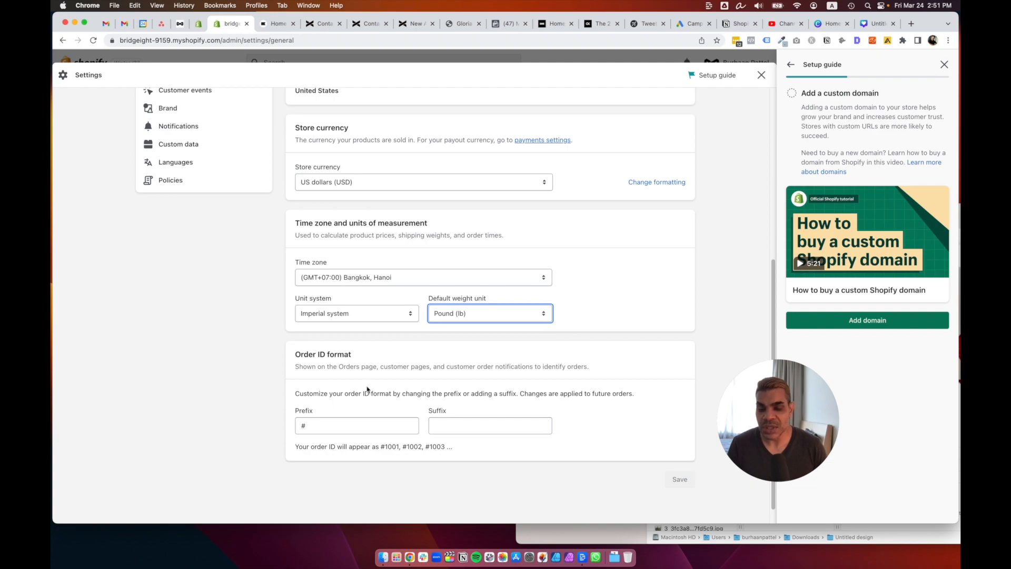
{"action": "scroll", "coordinate": [411, 395], "scroll_direction": "up", "scroll_amount": 10}
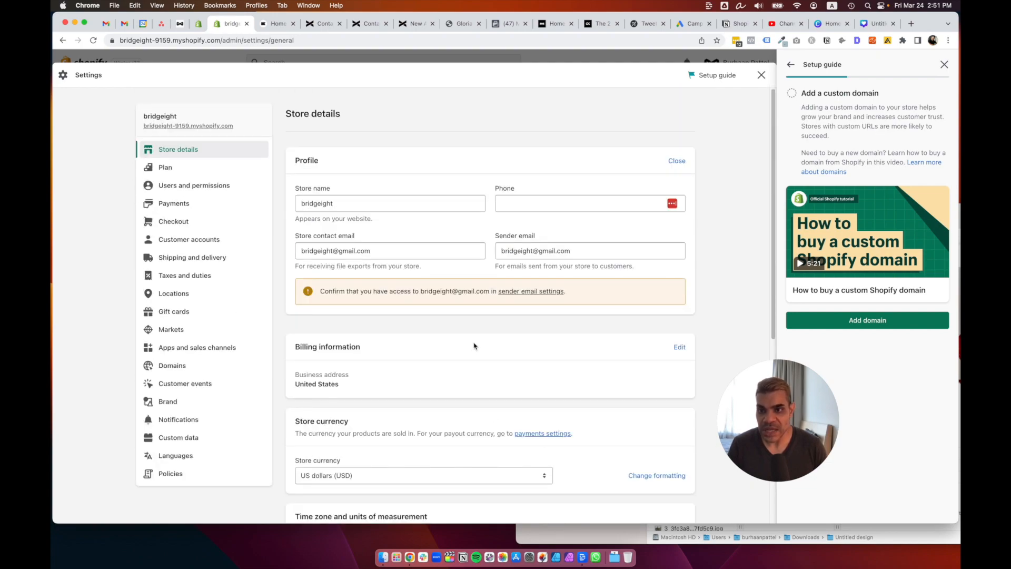
{"action": "left_click", "coordinate": [204, 223]}
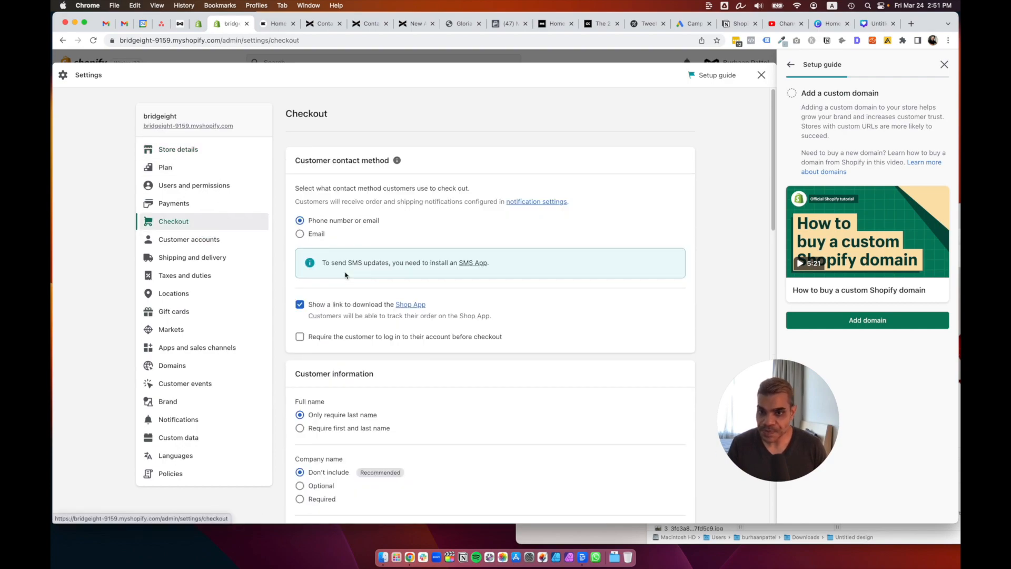
Set the shipping address phone number to Required in checkout settings.
{"action": "scroll", "coordinate": [530, 276], "scroll_direction": "down", "scroll_amount": 5}
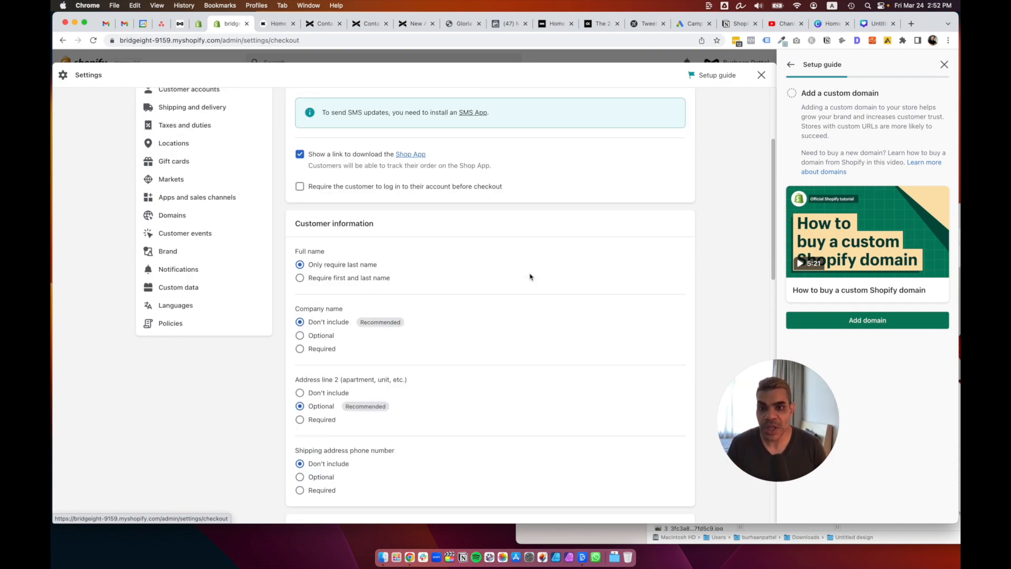
{"action": "scroll", "coordinate": [530, 277], "scroll_direction": "down", "scroll_amount": 15}
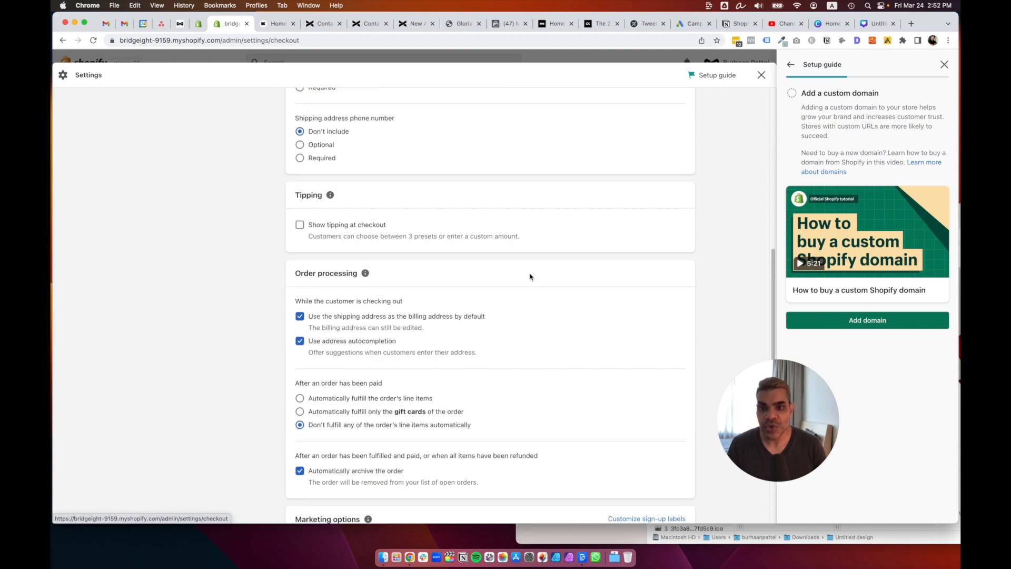
{"action": "scroll", "coordinate": [529, 277], "scroll_direction": "down", "scroll_amount": 7}
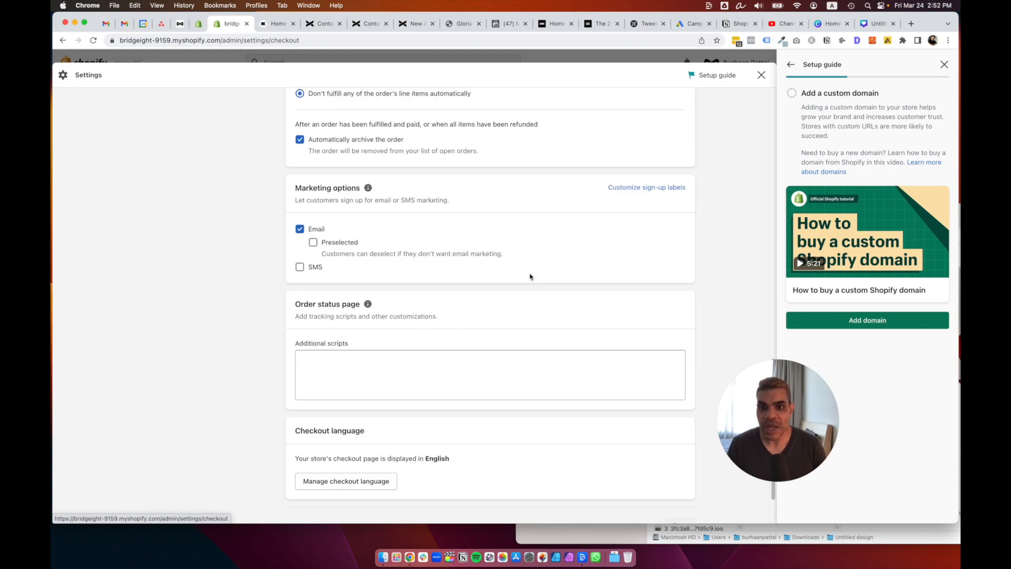
{"action": "scroll", "coordinate": [530, 277], "scroll_direction": "down", "scroll_amount": 2}
{"action": "scroll", "coordinate": [530, 277], "scroll_direction": "up", "scroll_amount": 10}
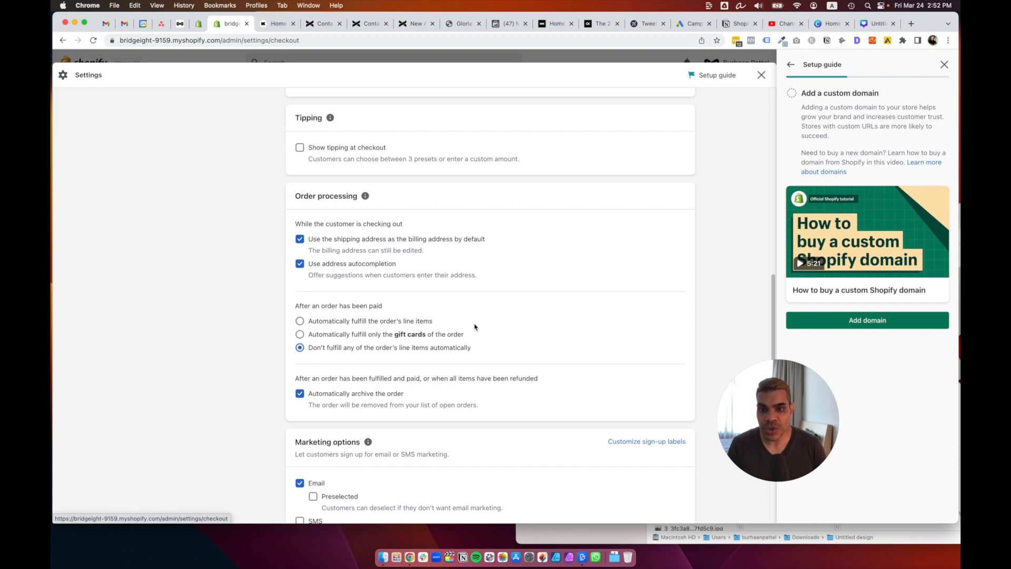
{"action": "scroll", "coordinate": [522, 325], "scroll_direction": "up", "scroll_amount": 5}
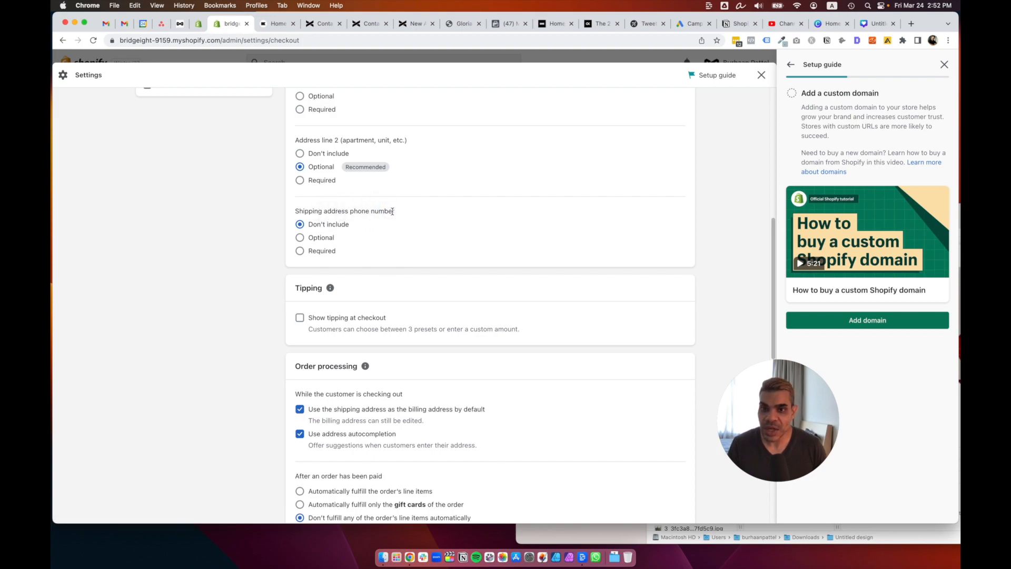
{"action": "left_click", "coordinate": [318, 252]}
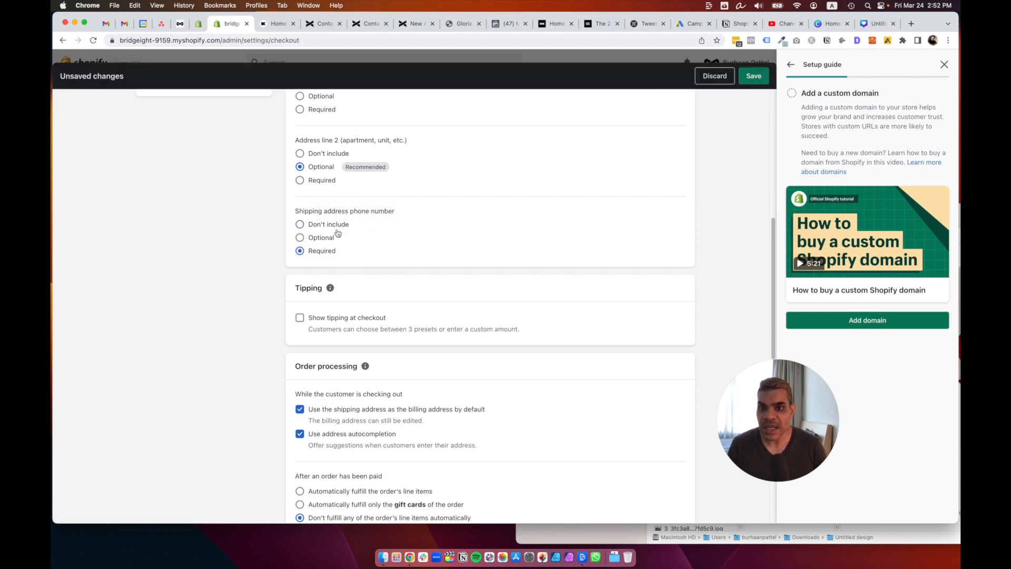
{"action": "left_click_drag", "start_coordinate": [353, 211], "coordinate": [402, 212]}
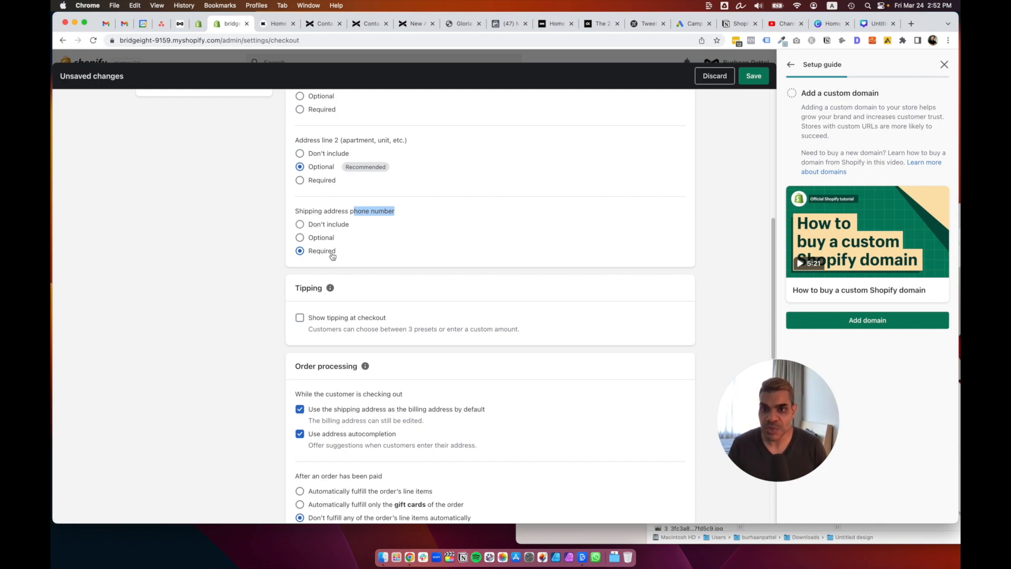
Require customers' first and last name at checkout.
{"action": "scroll", "coordinate": [536, 191], "scroll_direction": "up", "scroll_amount": 2}
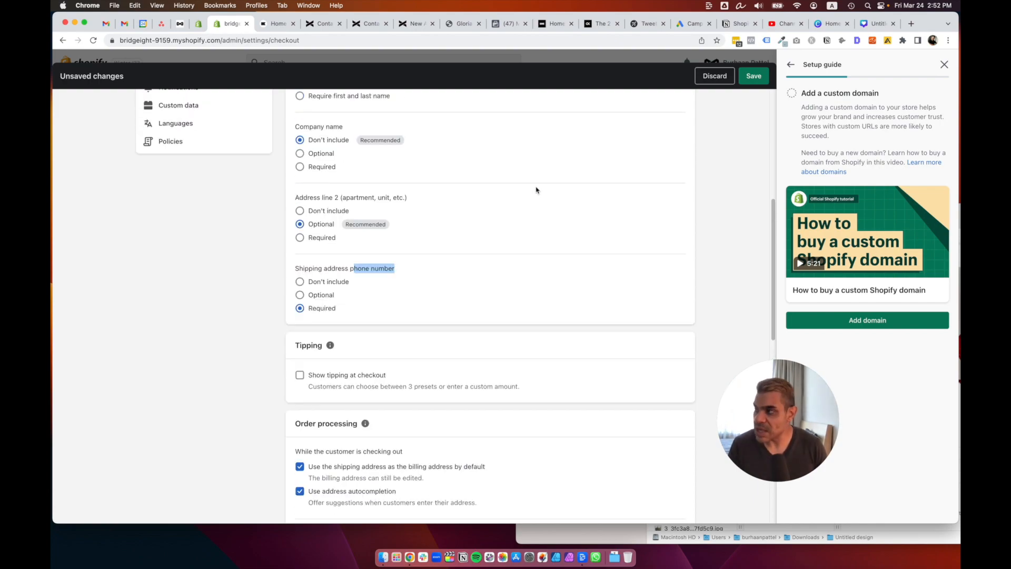
{"action": "scroll", "coordinate": [536, 190], "scroll_direction": "up", "scroll_amount": 2}
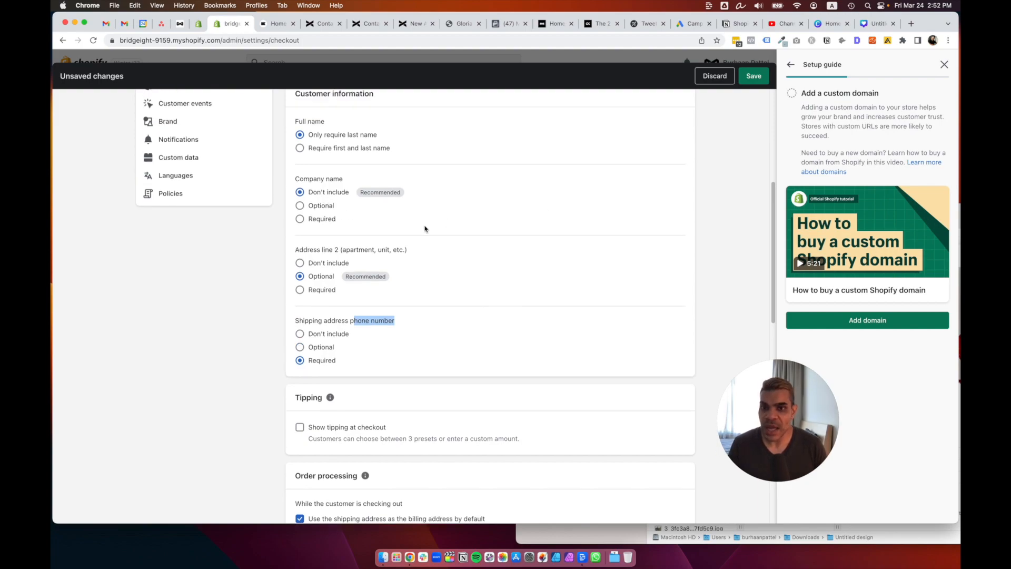
{"action": "scroll", "coordinate": [425, 229], "scroll_direction": "up", "scroll_amount": 1}
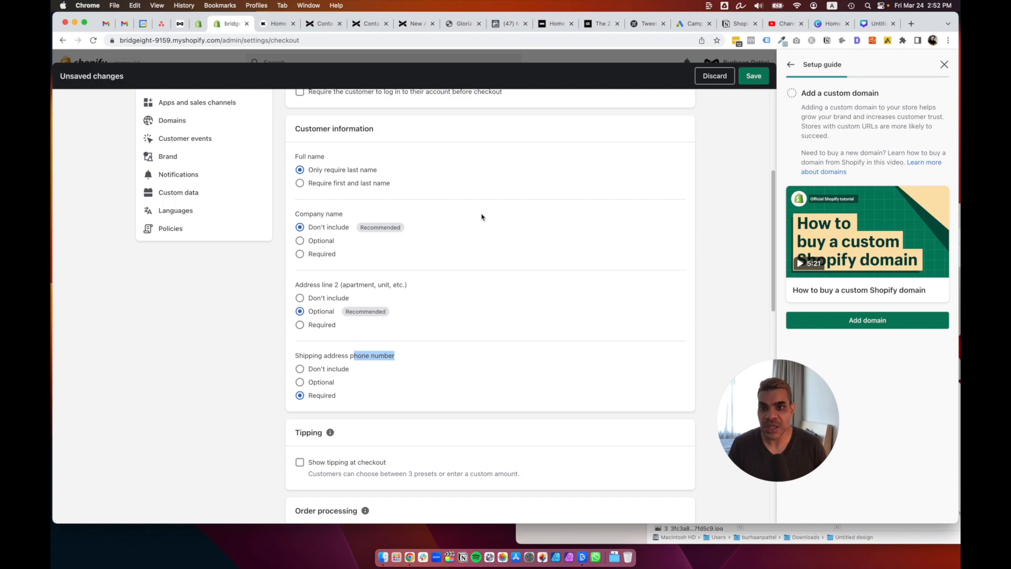
{"action": "left_click", "coordinate": [333, 184]}
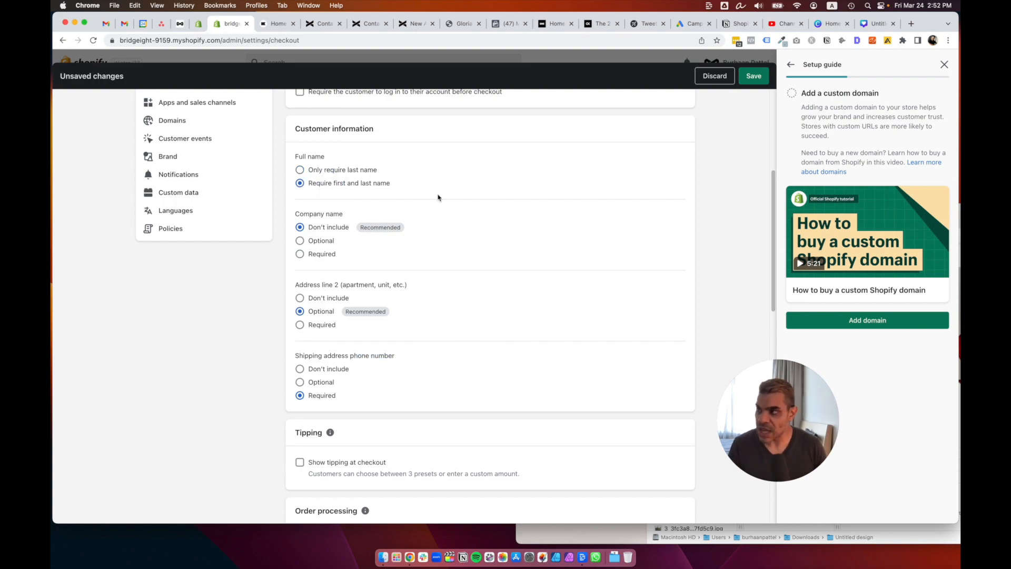
{"action": "scroll", "coordinate": [437, 198], "scroll_direction": "up", "scroll_amount": 3}
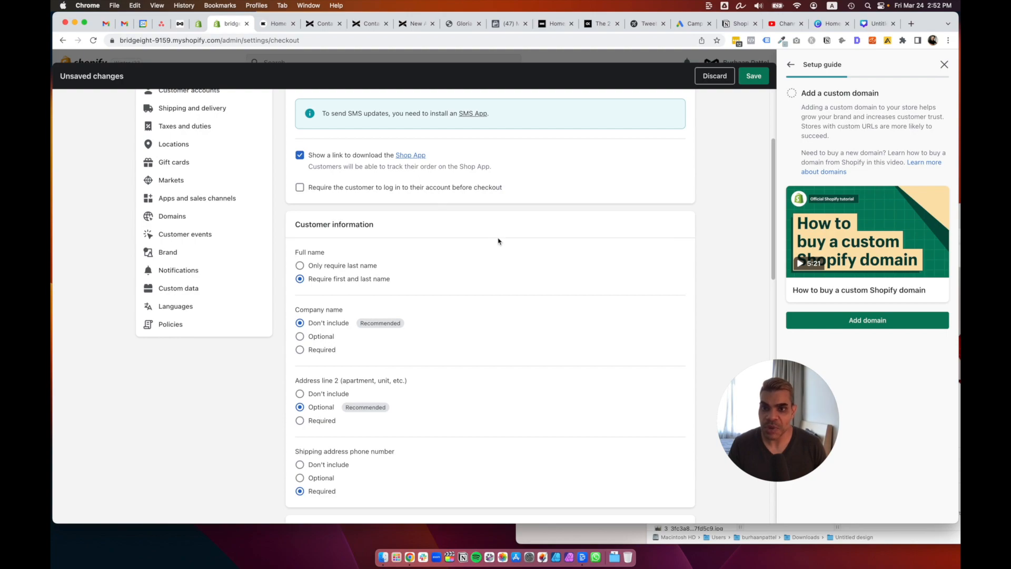
{"action": "scroll", "coordinate": [498, 241], "scroll_direction": "down", "scroll_amount": 10}
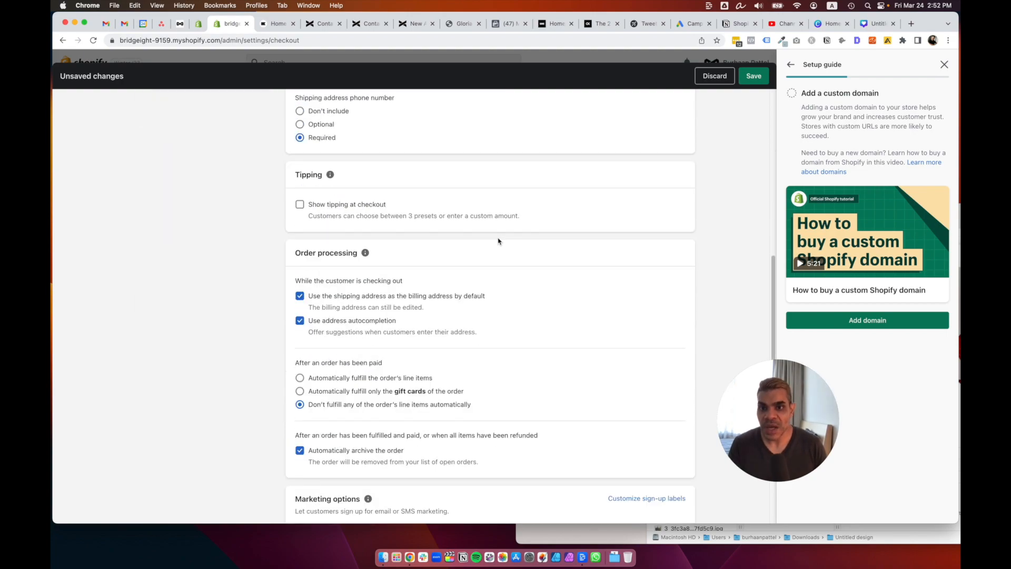
{"action": "scroll", "coordinate": [498, 241], "scroll_direction": "down", "scroll_amount": 4}
{"action": "scroll", "coordinate": [499, 256], "scroll_direction": "down", "scroll_amount": 2}
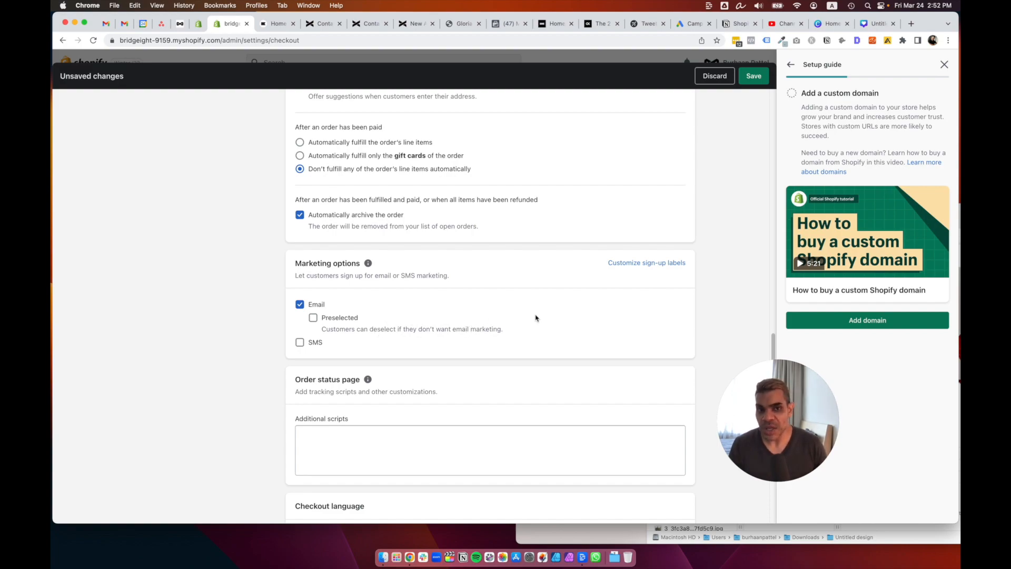
Leave email marketing sign-up unpreselected and save the checkout settings.
{"action": "left_click", "coordinate": [315, 318]}
{"action": "left_click", "coordinate": [313, 318]}
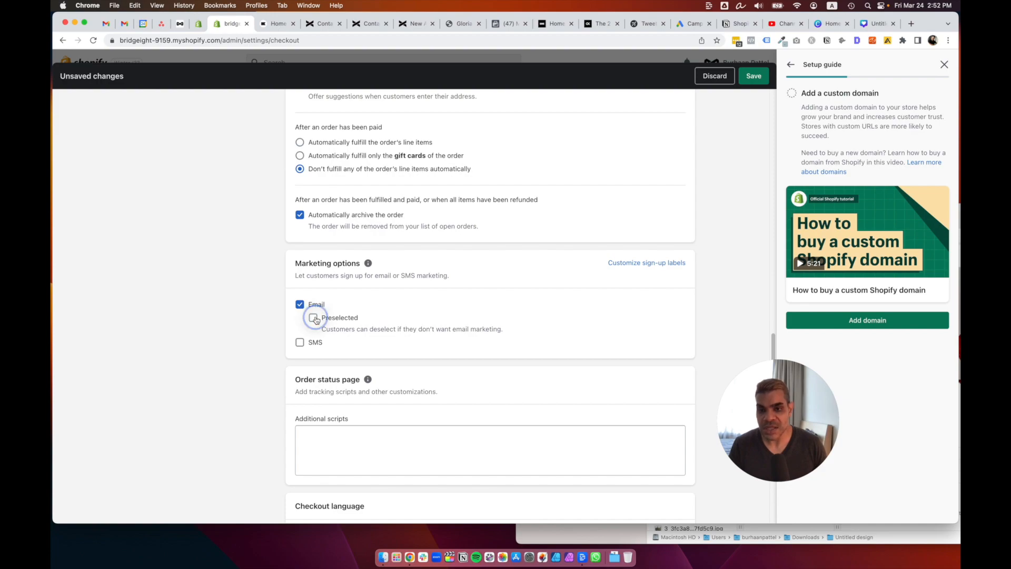
{"action": "scroll", "coordinate": [454, 309], "scroll_direction": "down", "scroll_amount": 3}
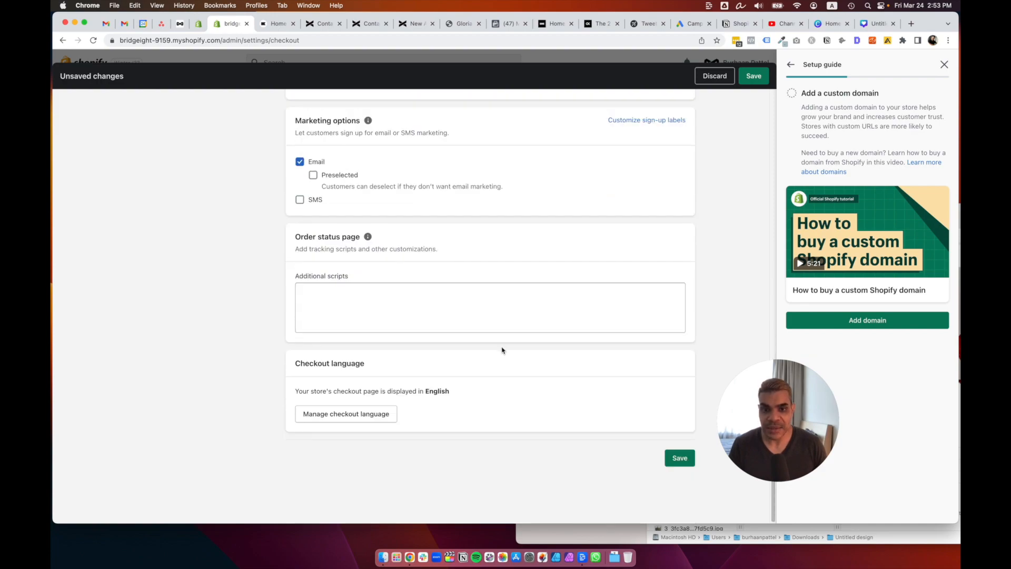
{"action": "left_click", "coordinate": [689, 457]}
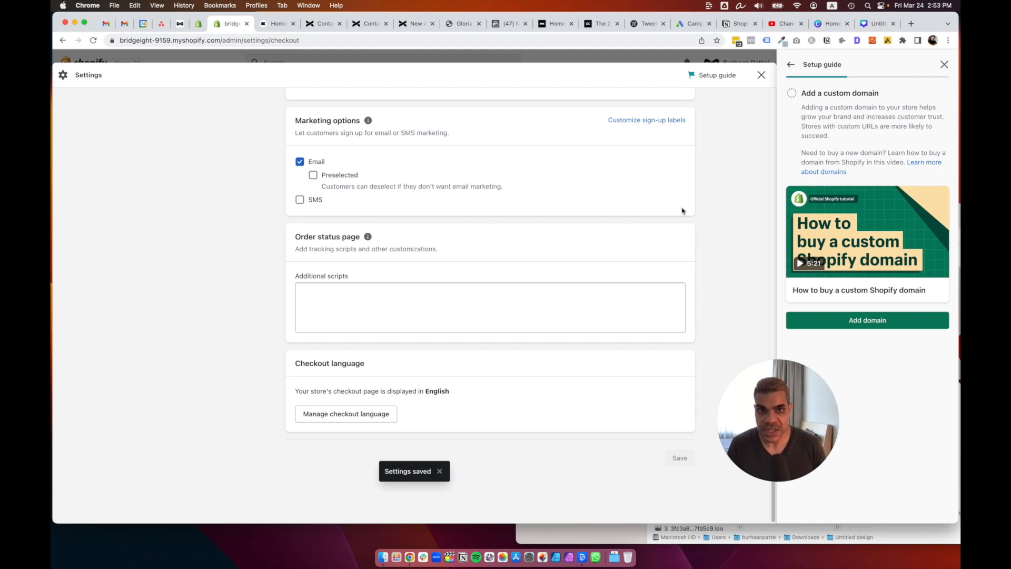
{"action": "scroll", "coordinate": [395, 272], "scroll_direction": "up", "scroll_amount": 17}
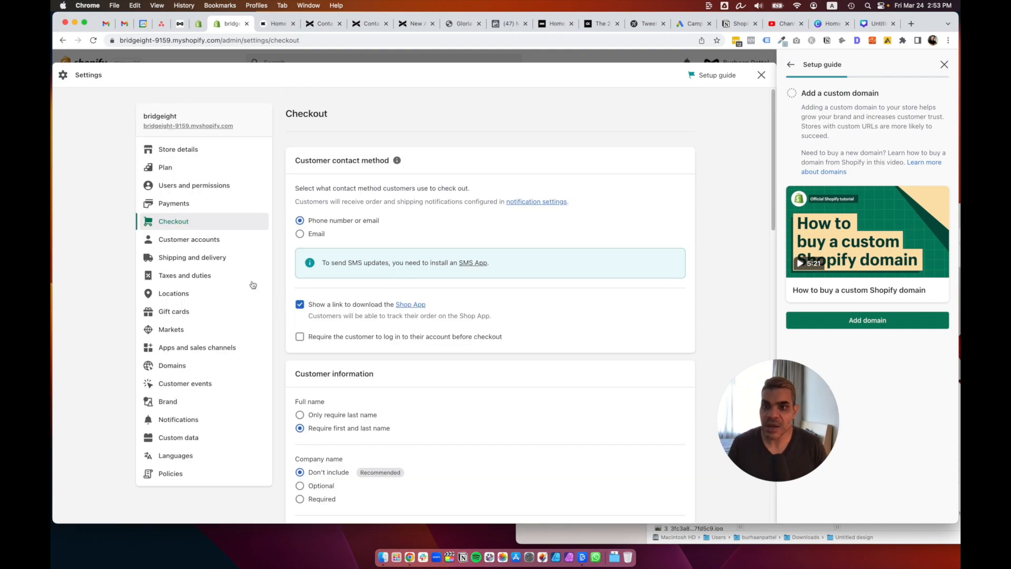
{"action": "left_click", "coordinate": [193, 258]}
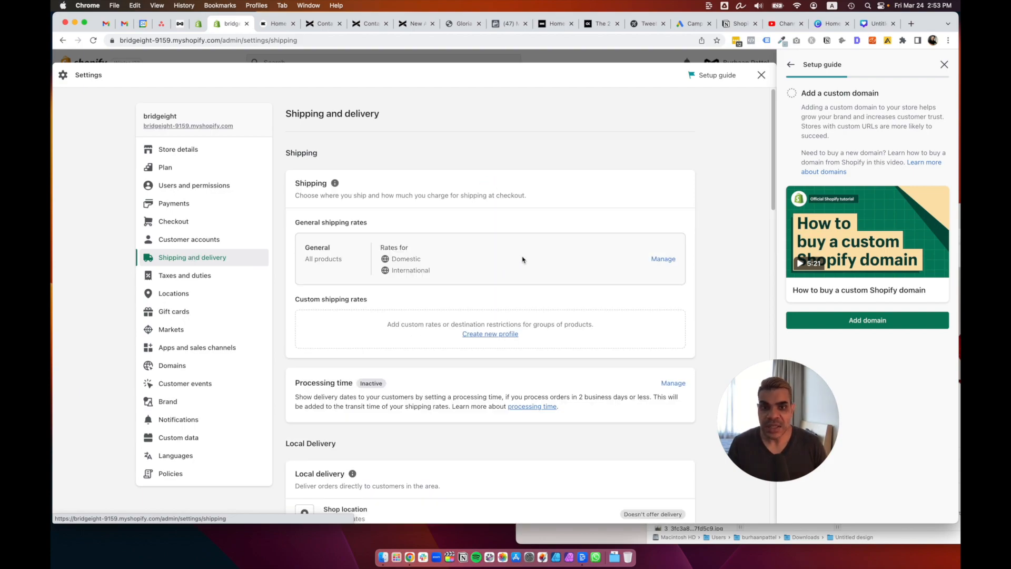
Review the Domestic zone's rates, including Economy 0lb–5lb, and open the Add rate form.
{"action": "left_click", "coordinate": [664, 259]}
{"action": "scroll", "coordinate": [564, 280], "scroll_direction": "down", "scroll_amount": 3}
{"action": "scroll", "coordinate": [564, 281], "scroll_direction": "down", "scroll_amount": 1}
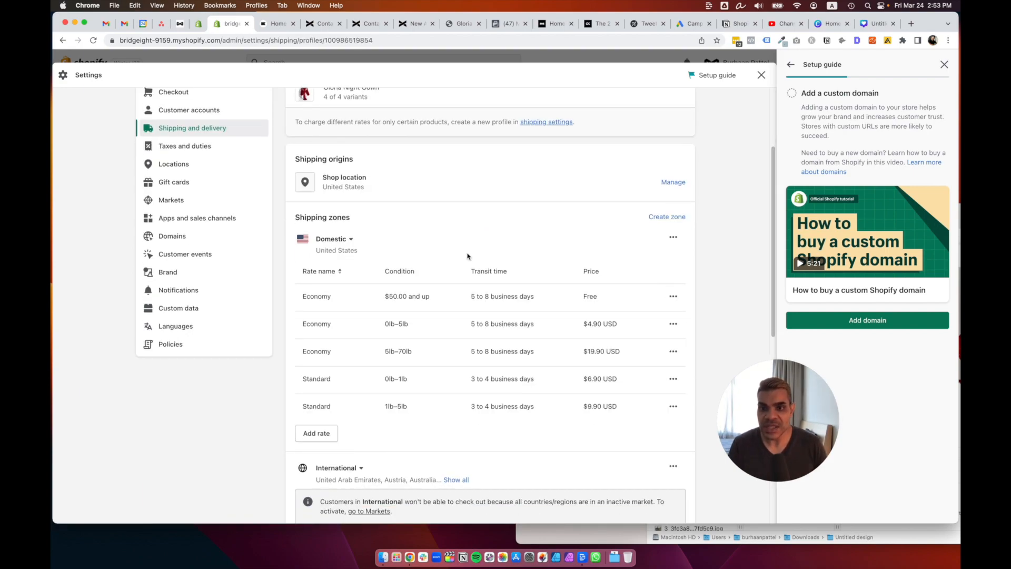
{"action": "scroll", "coordinate": [567, 250], "scroll_direction": "down", "scroll_amount": 1}
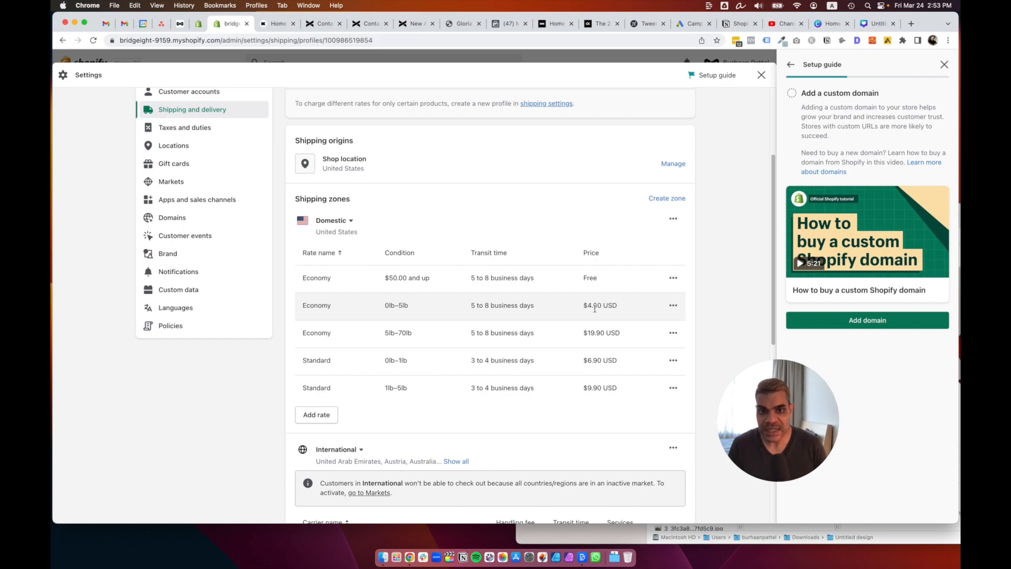
{"action": "left_click", "coordinate": [673, 305]}
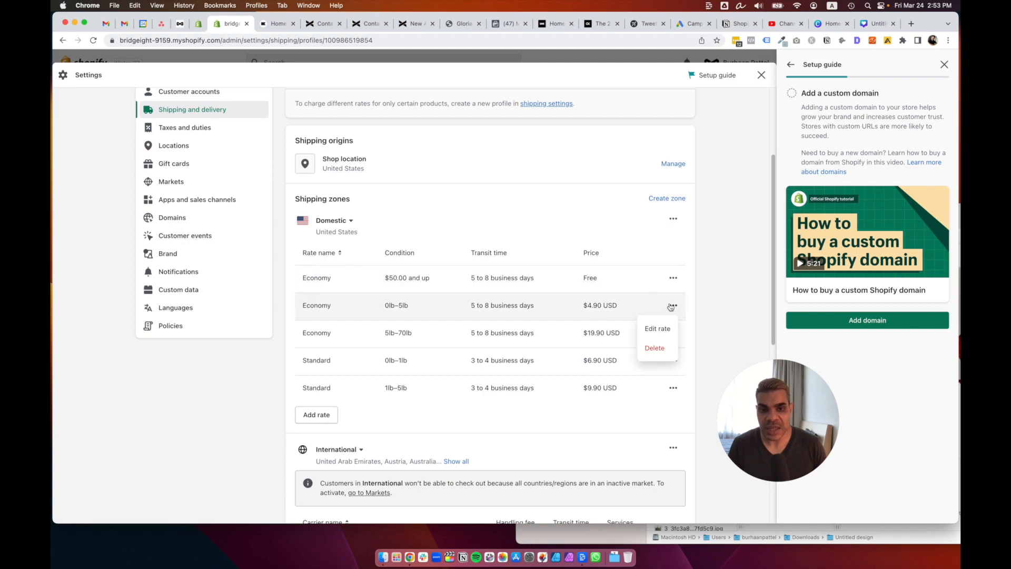
{"action": "left_click", "coordinate": [706, 312]}
{"action": "scroll", "coordinate": [698, 313], "scroll_direction": "down", "scroll_amount": 2}
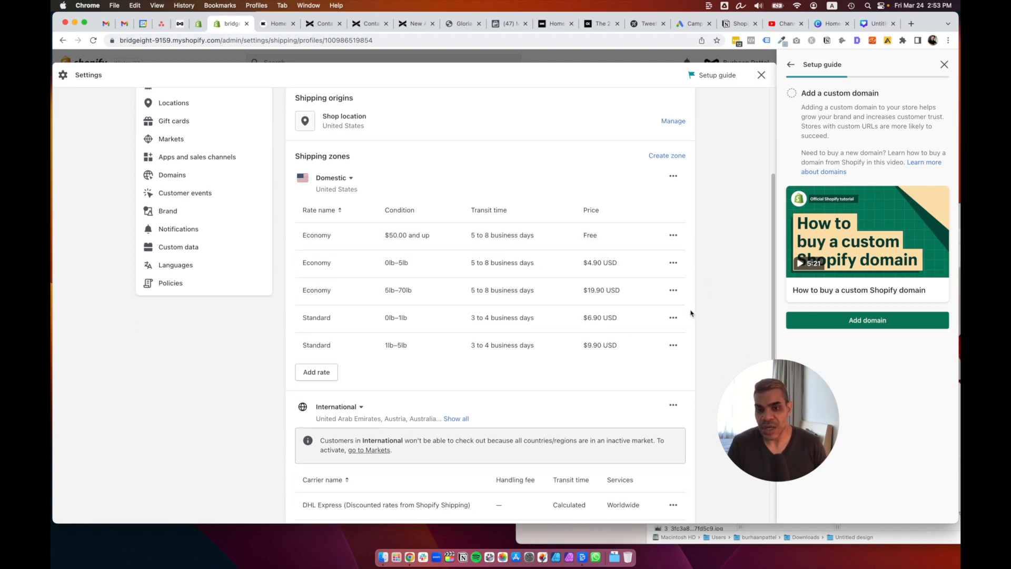
{"action": "scroll", "coordinate": [691, 313], "scroll_direction": "down", "scroll_amount": 1}
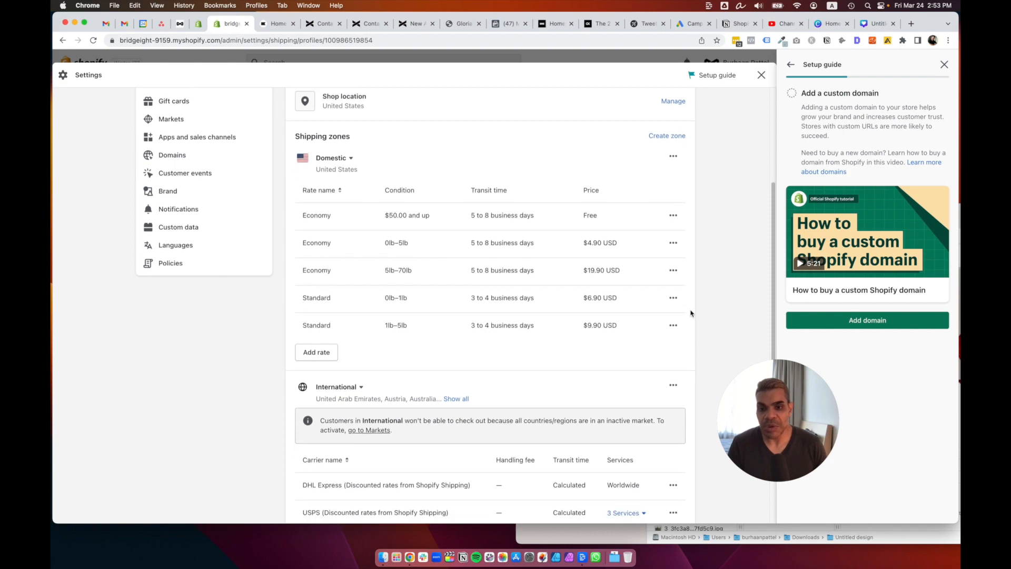
{"action": "left_click", "coordinate": [311, 352]}
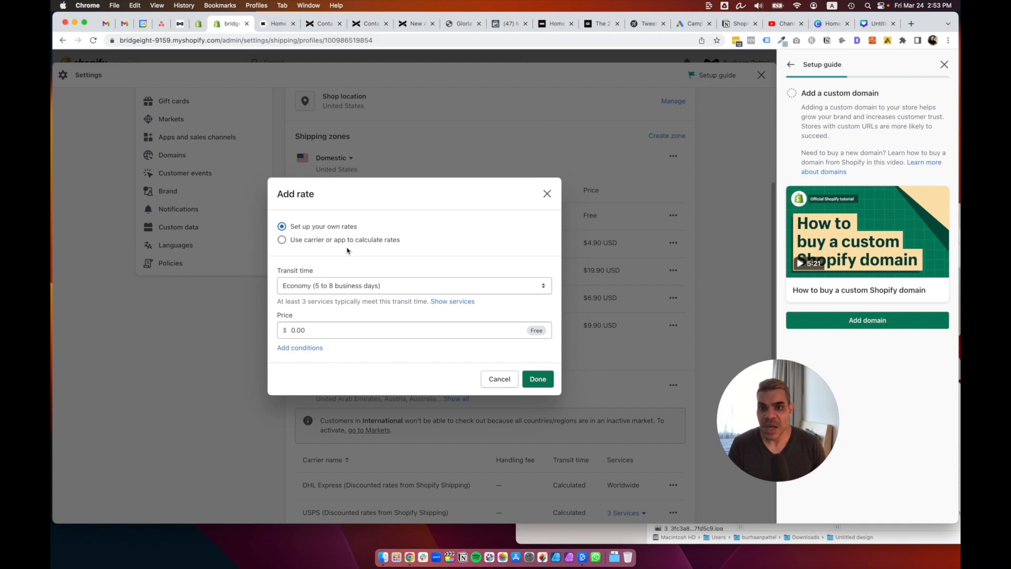
Choose Standard (3 to 4 business days) transit time priced at $25.00.
{"action": "left_click", "coordinate": [347, 288]}
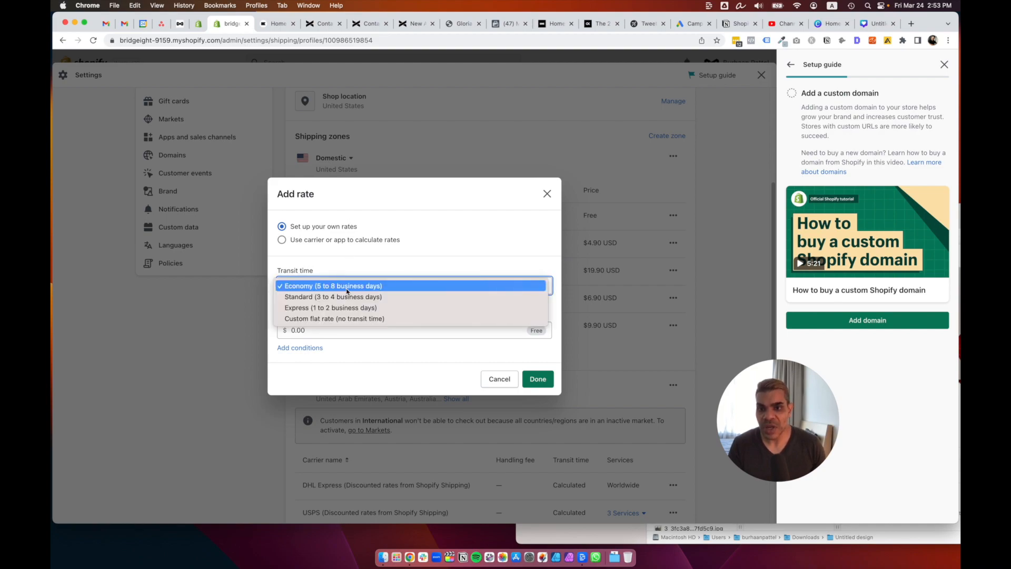
{"action": "left_click", "coordinate": [458, 241]}
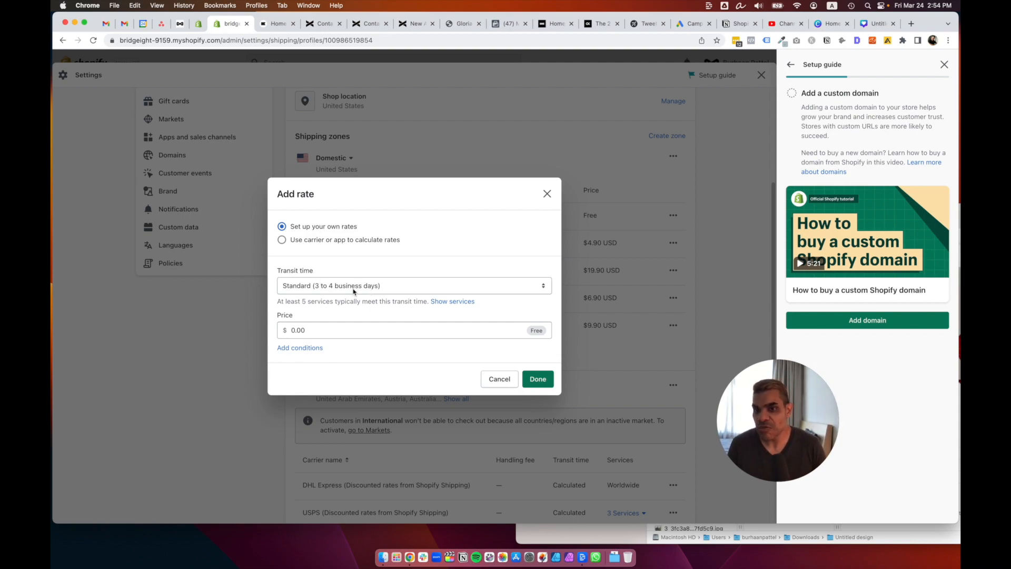
{"action": "left_click", "coordinate": [336, 331]}
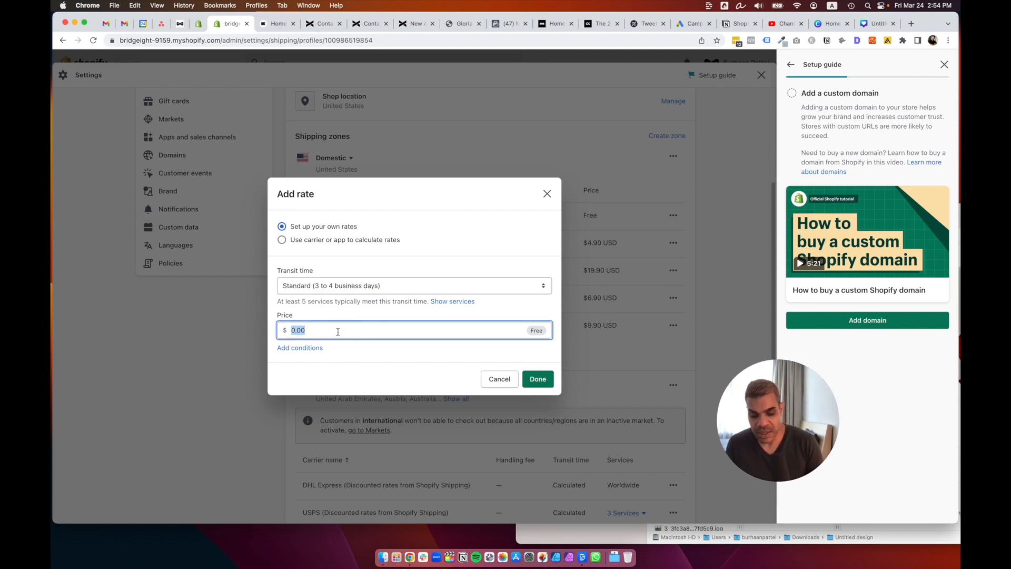
{"action": "type", "text": "25"}
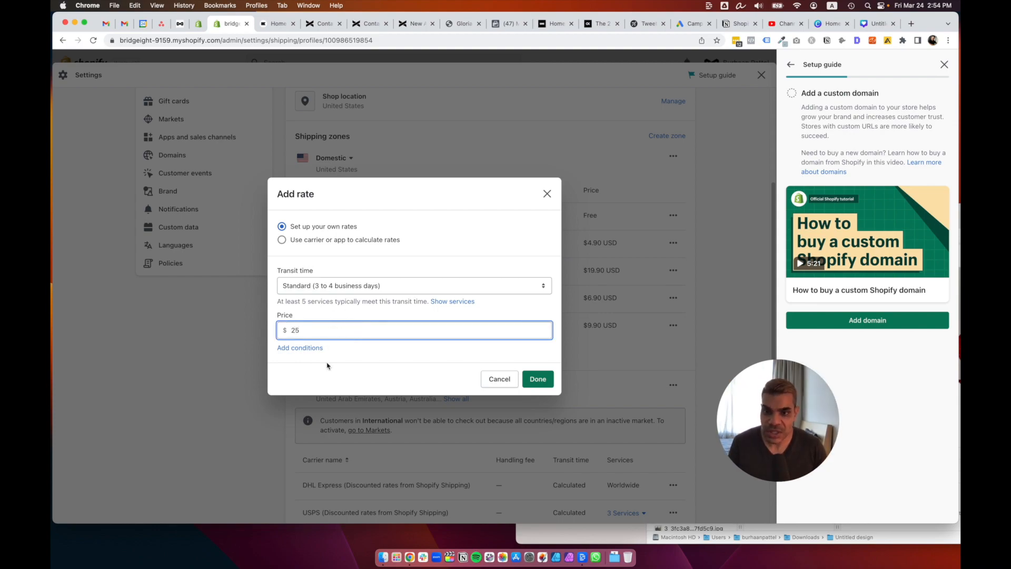
Add an order-price condition from $0.00 to $149.99 and save the rate.
{"action": "left_click", "coordinate": [303, 348]}
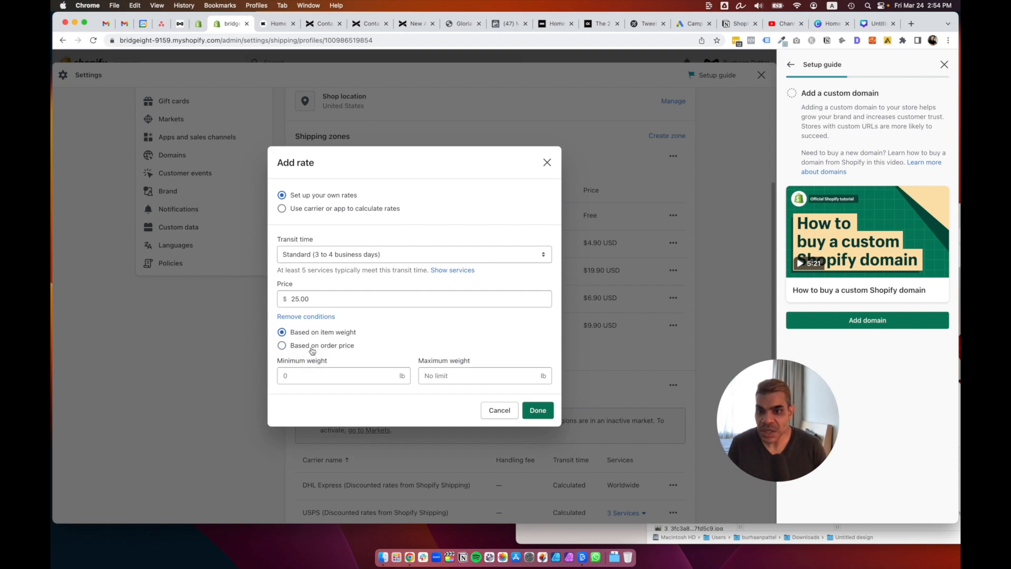
{"action": "left_click", "coordinate": [312, 346]}
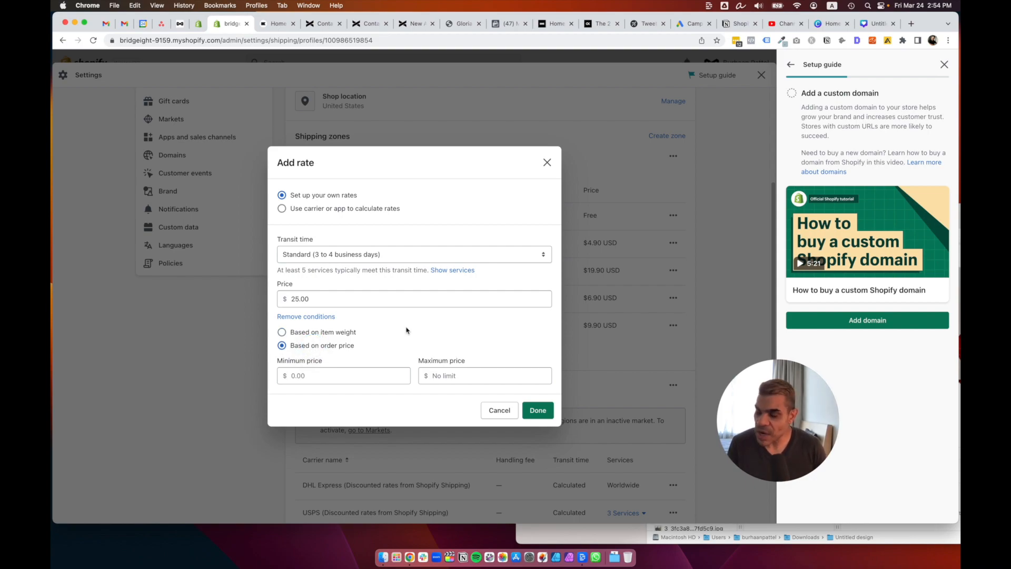
{"action": "left_click", "coordinate": [350, 373]}
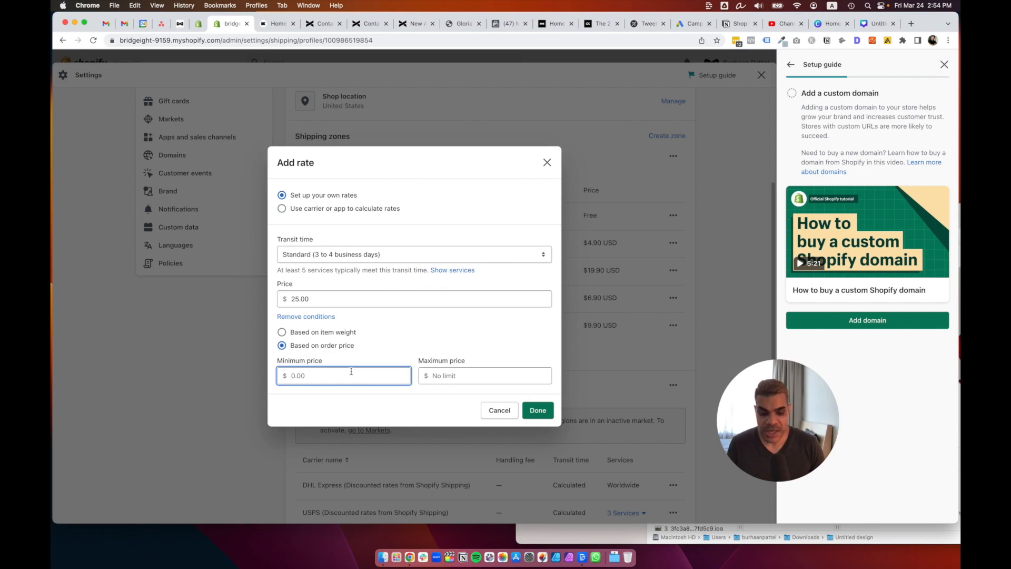
{"action": "left_click", "coordinate": [452, 376]}
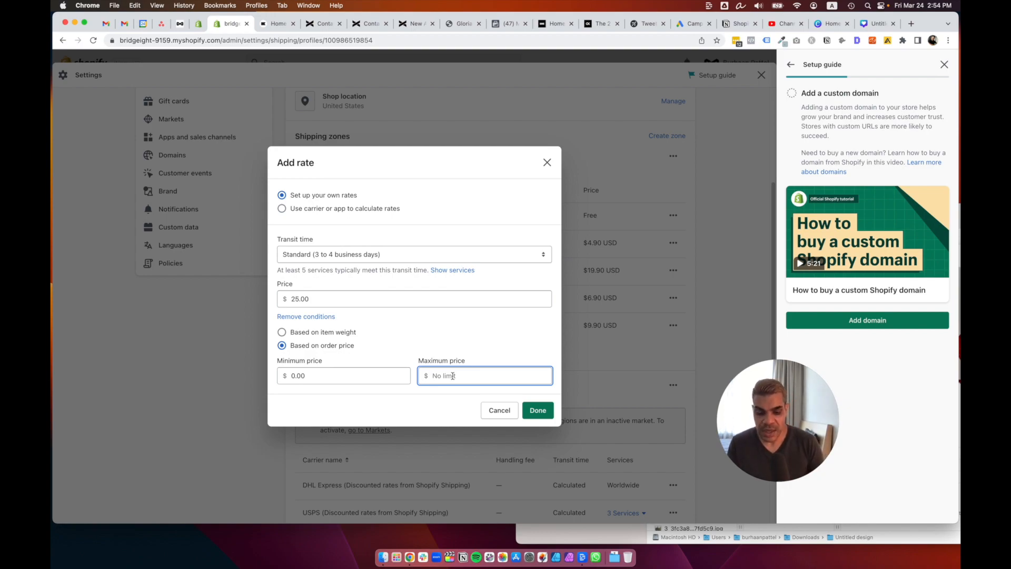
{"action": "type", "text": "149.99"}
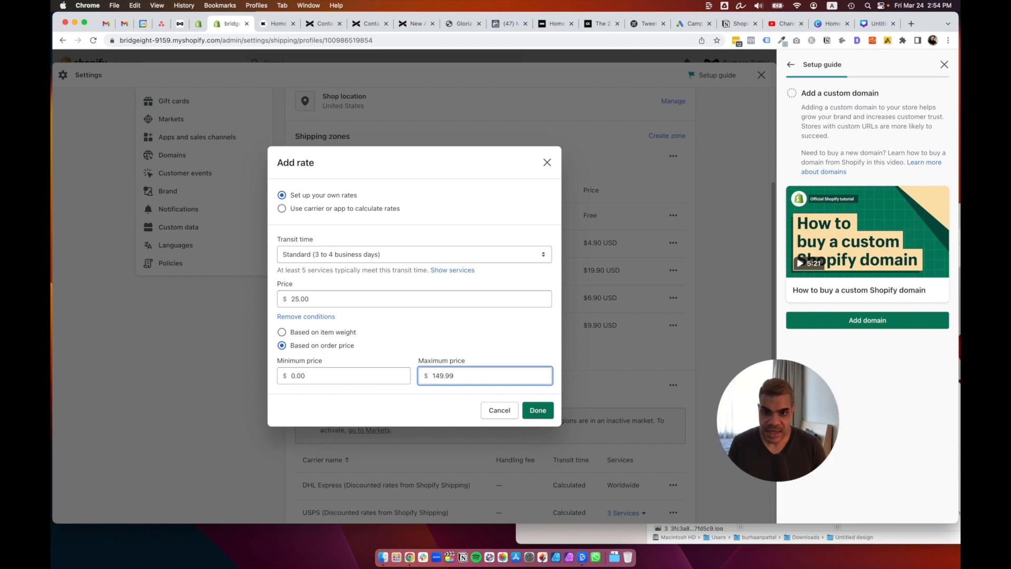
{"action": "left_click", "coordinate": [546, 413]}
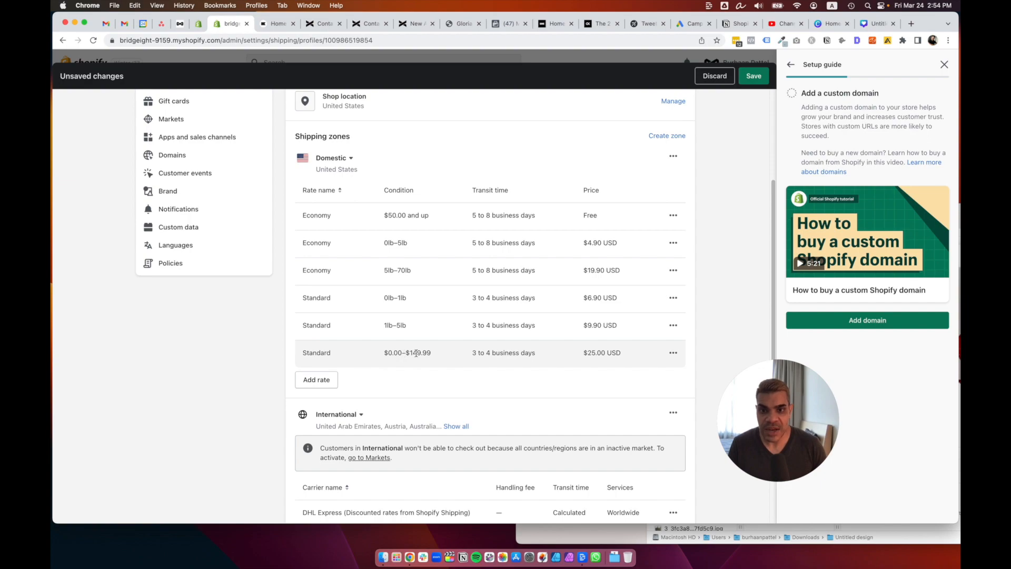
{"action": "left_click", "coordinate": [311, 386]}
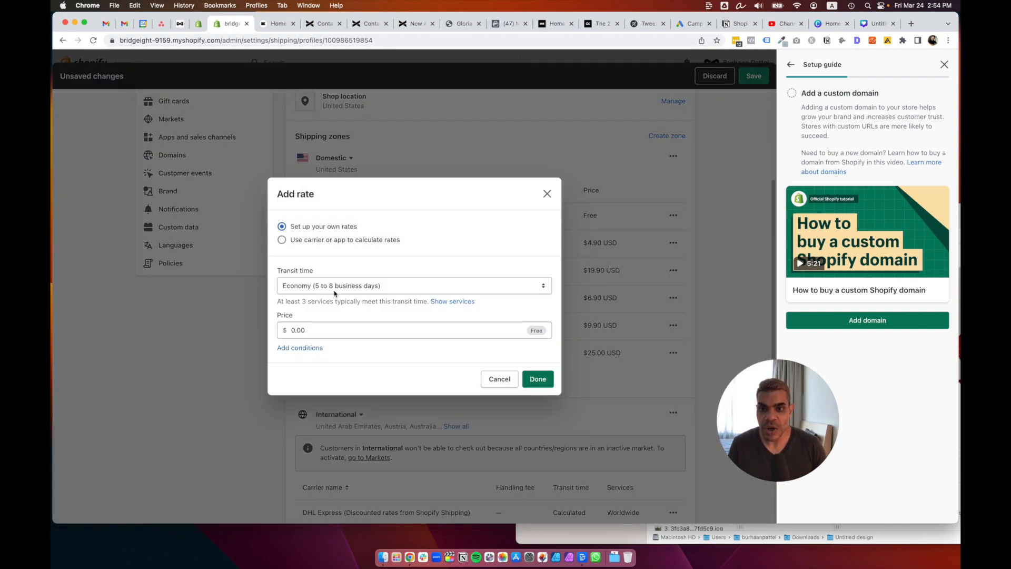
Choose Standard (3 to 4 business days) transit time, keeping the price at $0.00.
{"action": "left_click", "coordinate": [332, 288]}
{"action": "left_click", "coordinate": [336, 294]}
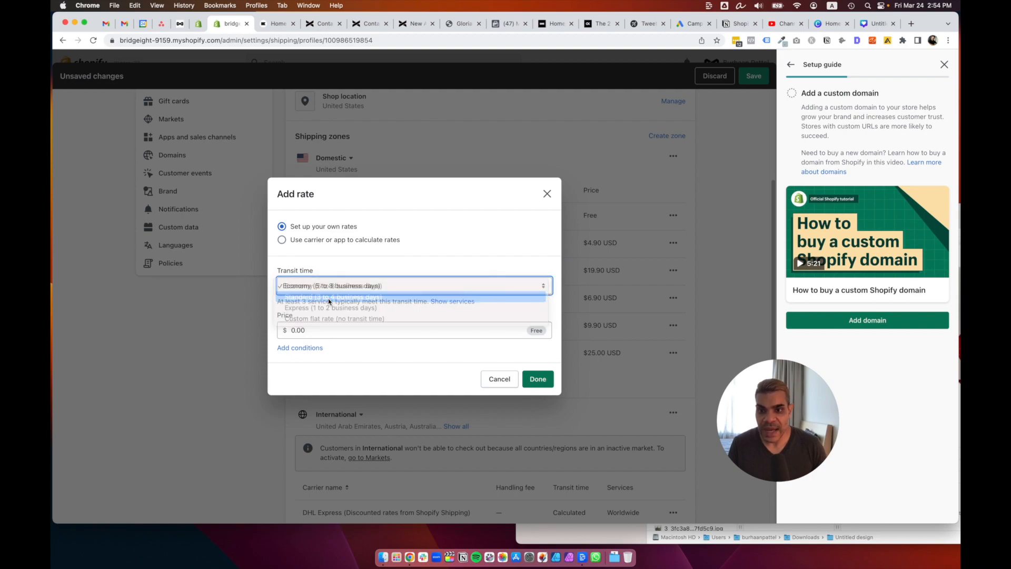
{"action": "left_click", "coordinate": [342, 330]}
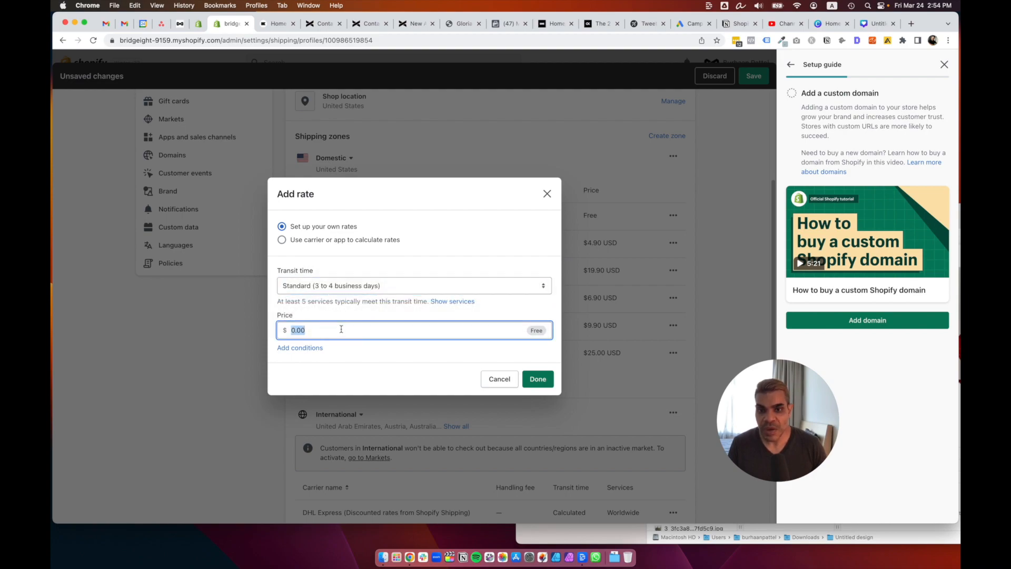
Add an order-price condition with a $150.00 minimum and save the free rate.
{"action": "left_click", "coordinate": [316, 349]}
{"action": "left_click", "coordinate": [345, 346]}
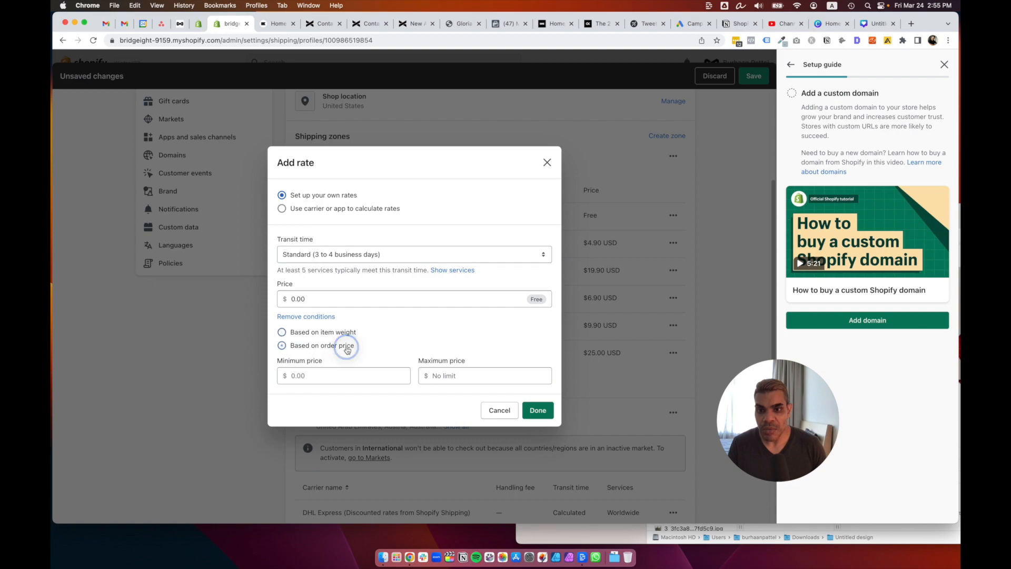
{"action": "left_click", "coordinate": [339, 372]}
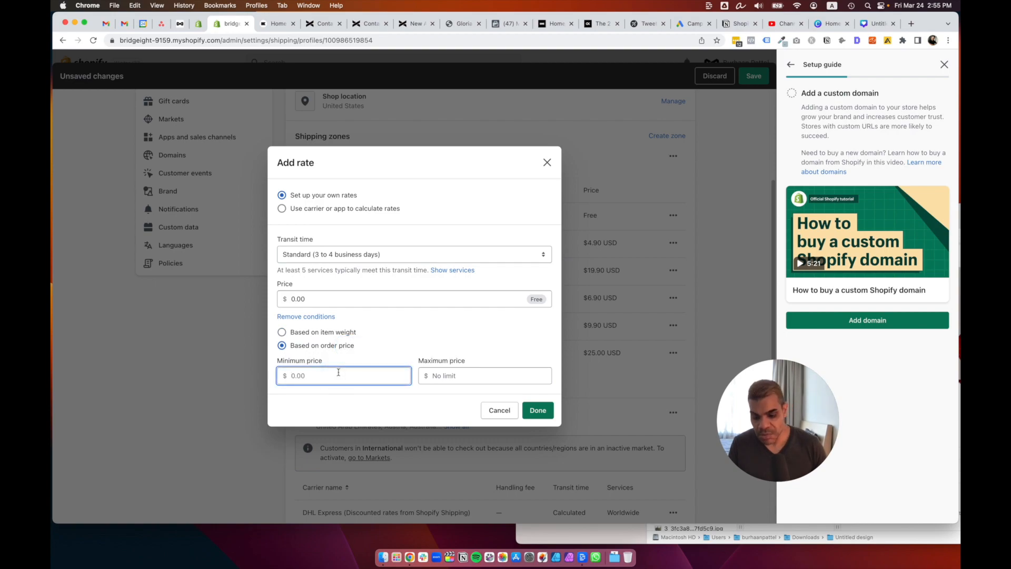
{"action": "type", "text": "150"}
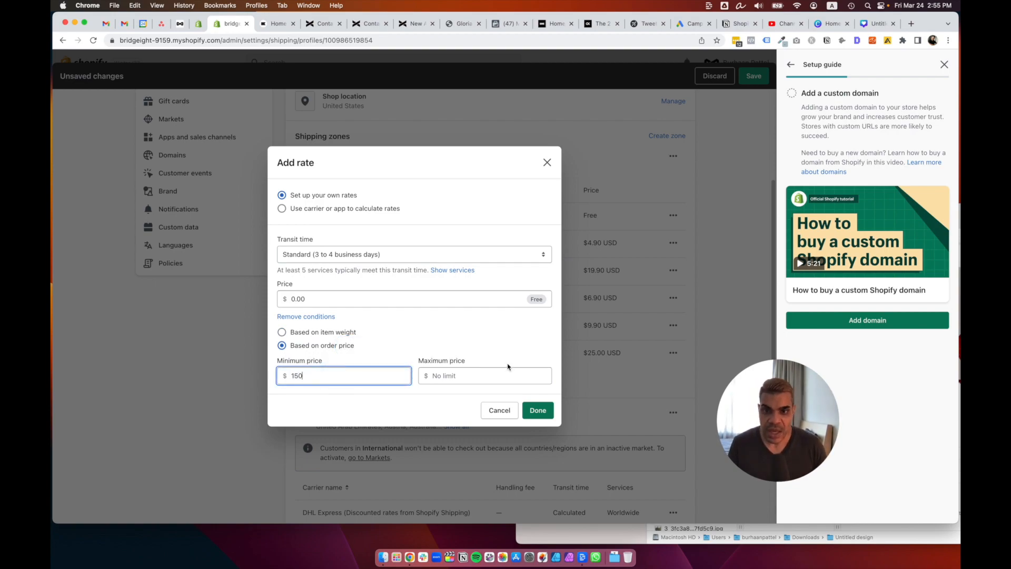
{"action": "left_click", "coordinate": [535, 410]}
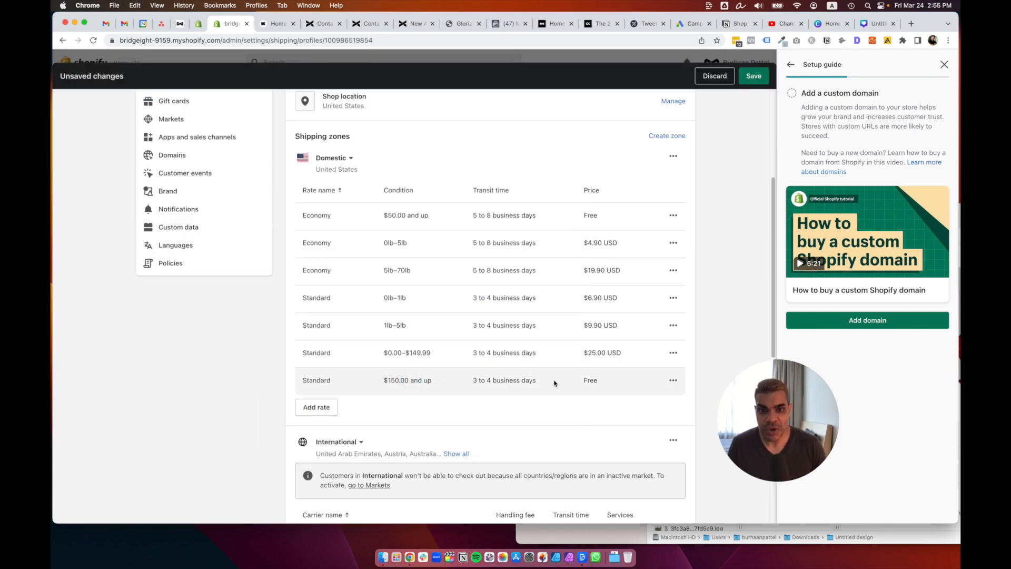
{"action": "double_click", "coordinate": [587, 381]}
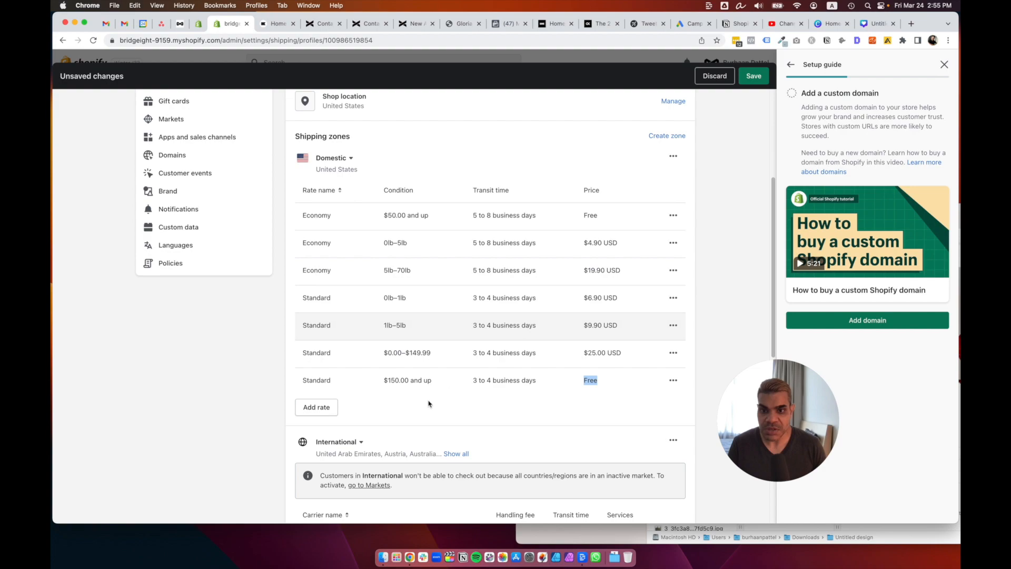
{"action": "left_click", "coordinate": [329, 410]}
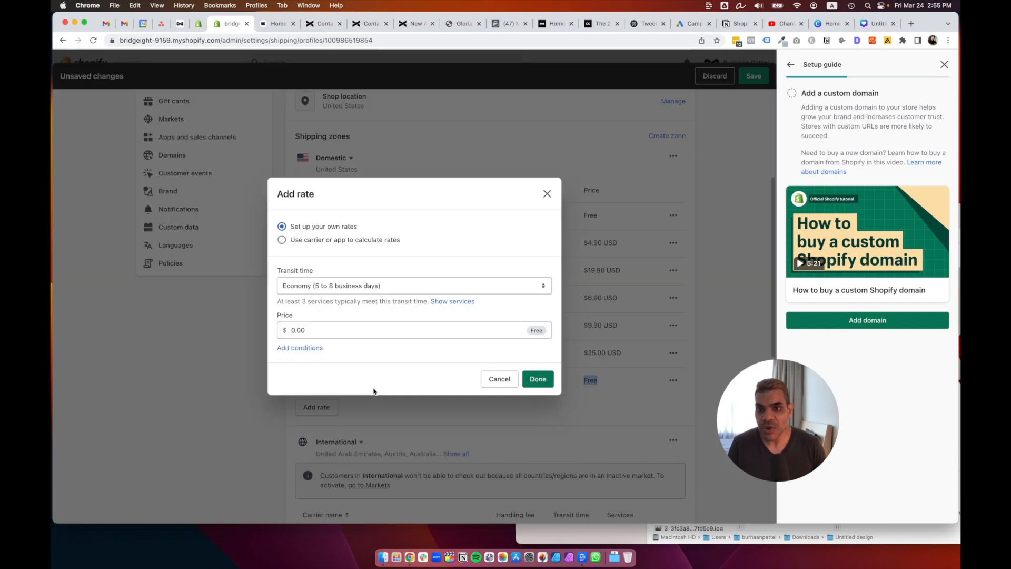
Switch to carrier-calculated rates with DHL Express, without auto-offering new carrier services.
{"action": "left_click", "coordinate": [365, 241]}
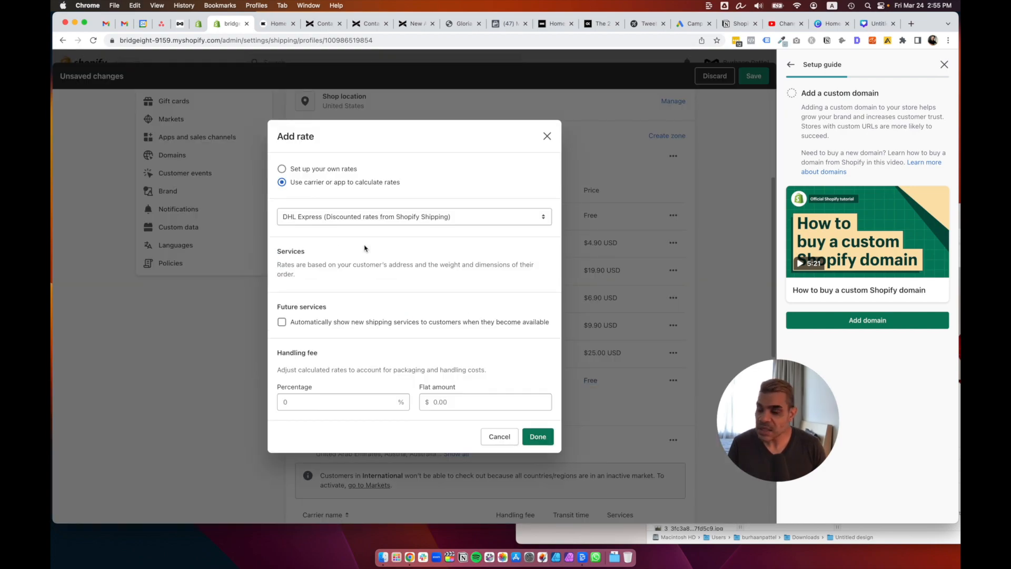
{"action": "left_click", "coordinate": [367, 217]}
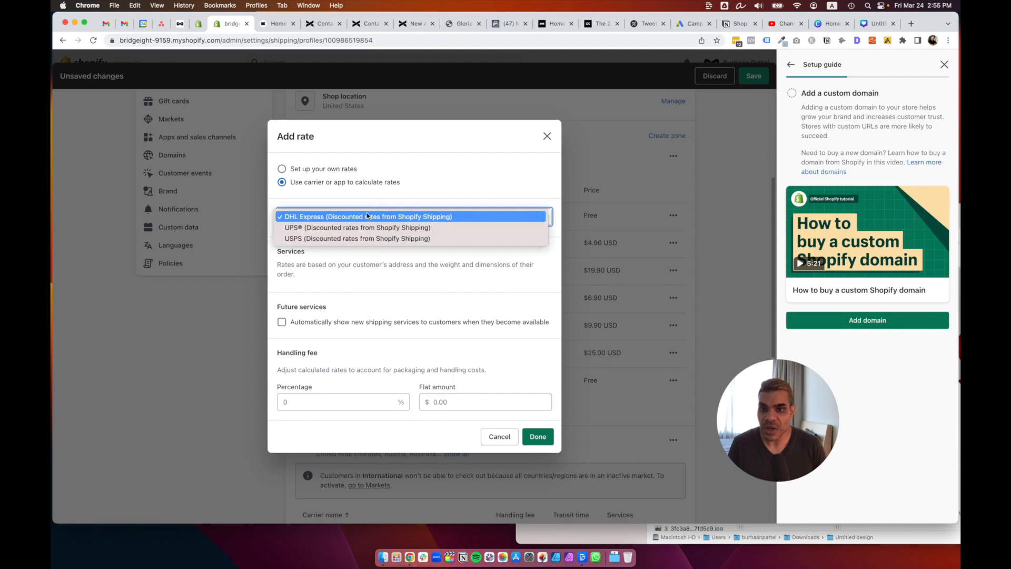
{"action": "left_click", "coordinate": [367, 217]}
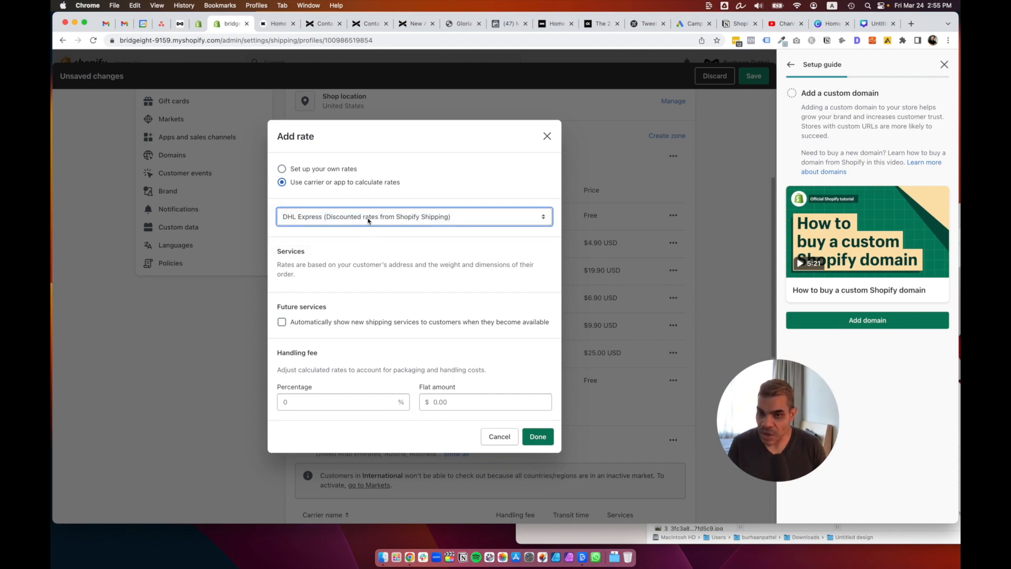
{"action": "left_click", "coordinate": [315, 322]}
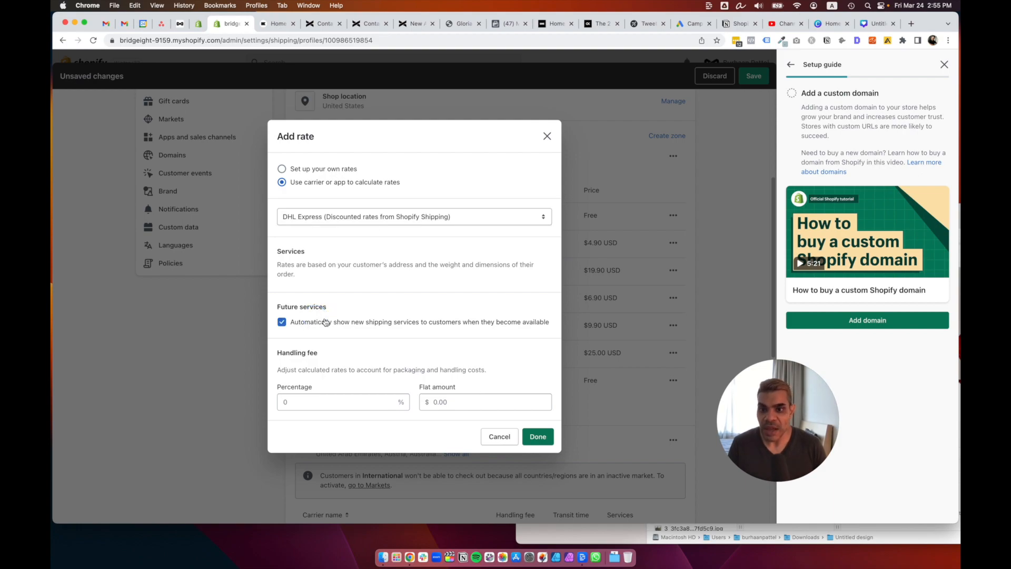
{"action": "left_click", "coordinate": [337, 322]}
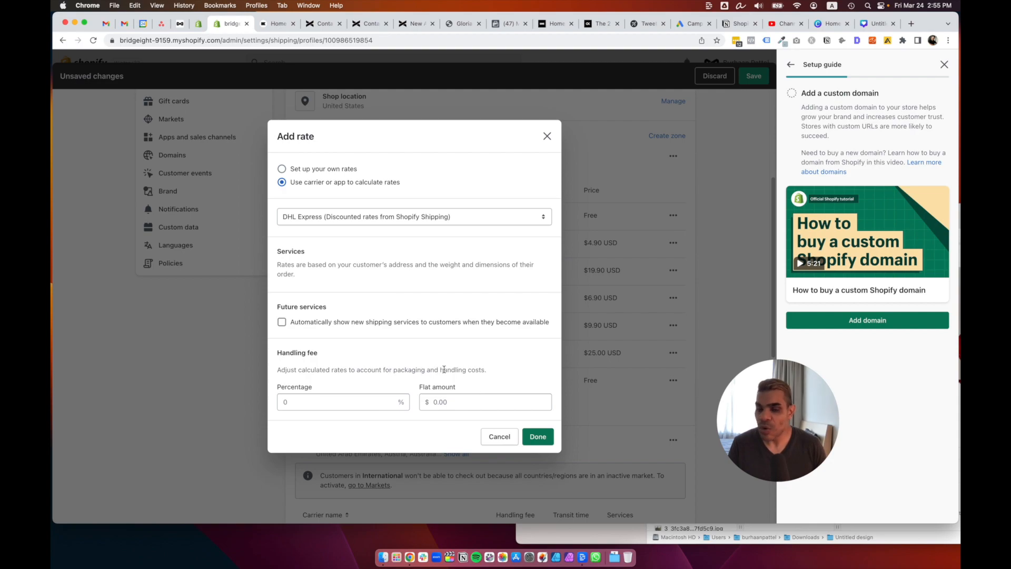
Leave the flat handling fee empty and confirm the DHL Express rate.
{"action": "left_click", "coordinate": [449, 403]}
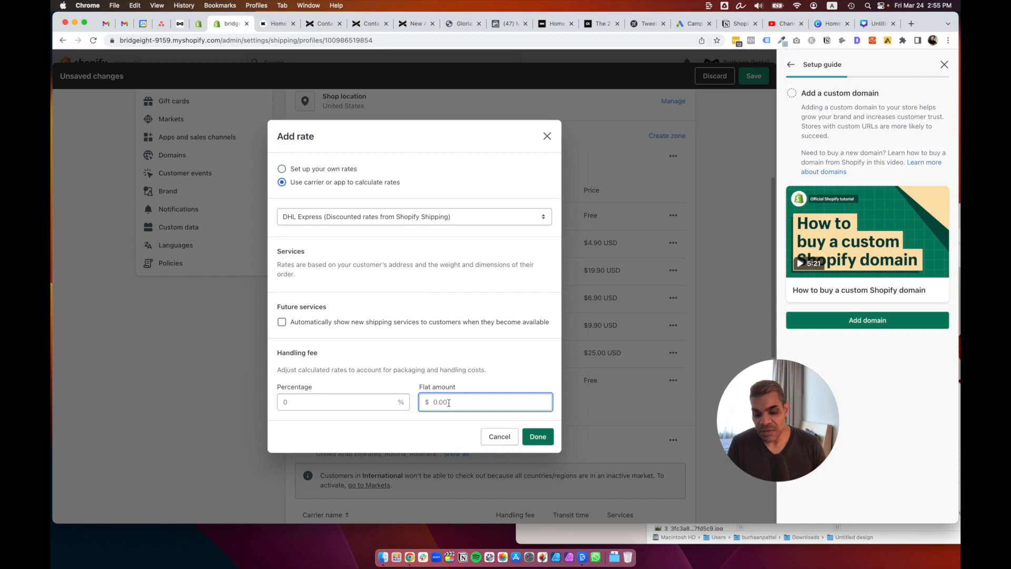
{"action": "type", "text": "3"}
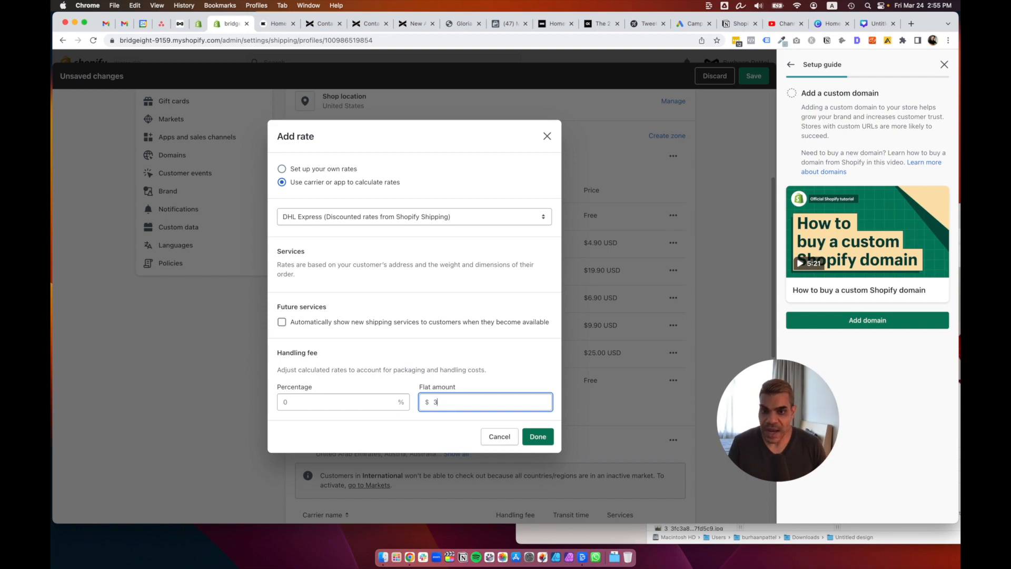
{"action": "left_click", "coordinate": [459, 393]}
{"action": "double_click", "coordinate": [454, 405]}
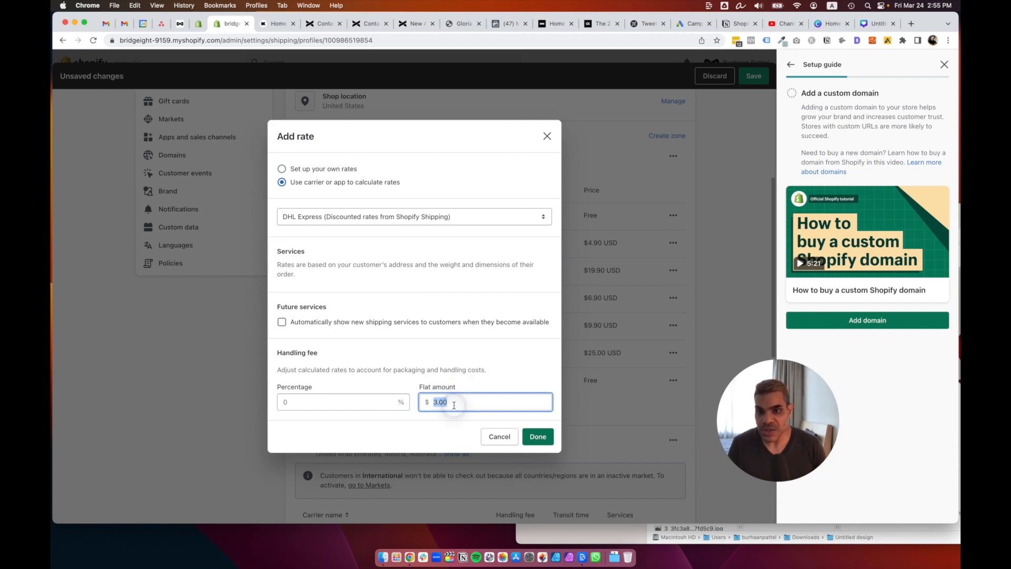
{"action": "key", "text": "BackSpace"}
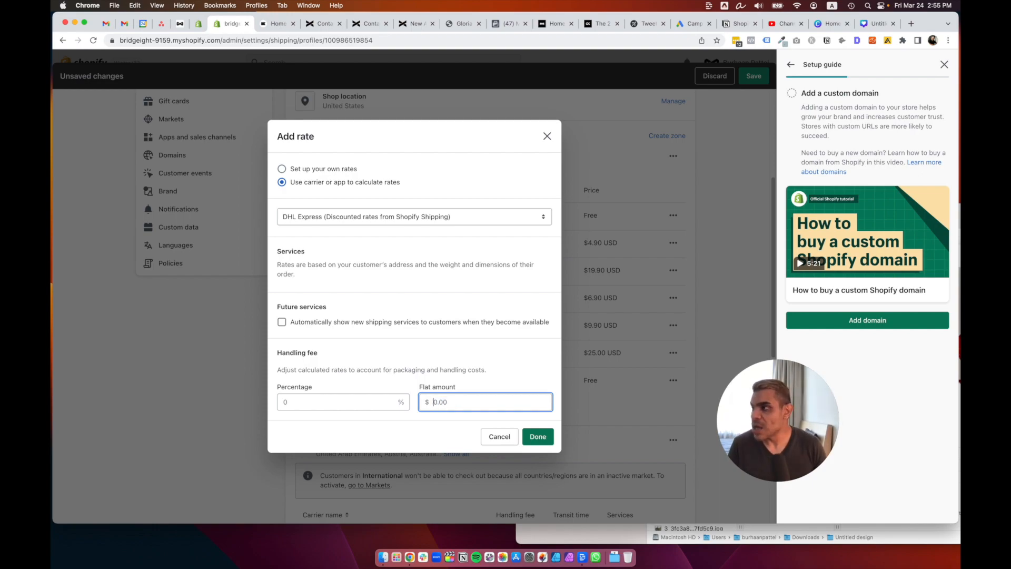
{"action": "left_click", "coordinate": [527, 437]}
Review the International zone's DHL Express and USPS carrier rates, then go to Markets.
{"action": "scroll", "coordinate": [508, 416], "scroll_direction": "down", "scroll_amount": 5}
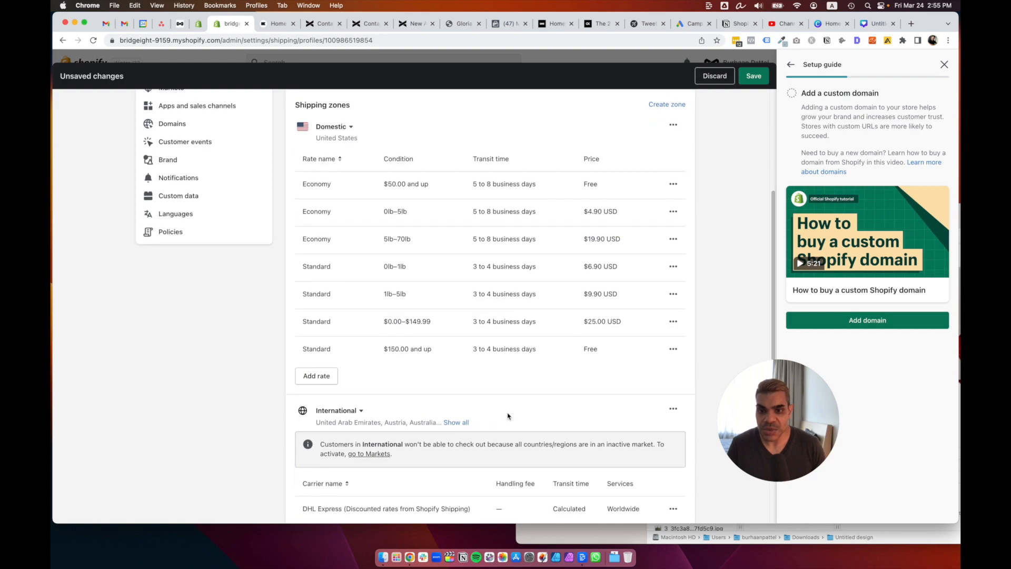
{"action": "scroll", "coordinate": [508, 415], "scroll_direction": "up", "scroll_amount": 2}
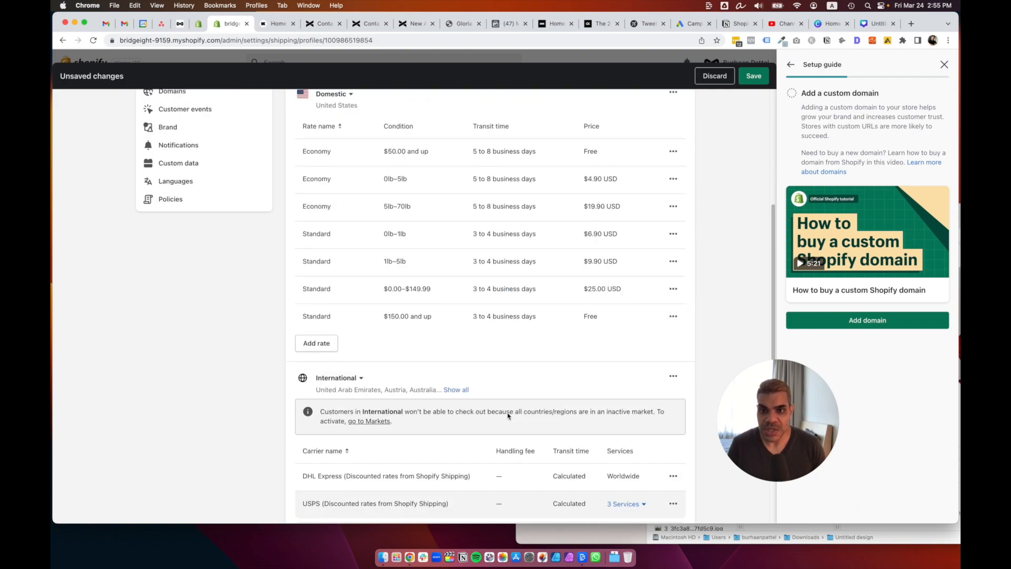
{"action": "scroll", "coordinate": [508, 414], "scroll_direction": "down", "scroll_amount": 5}
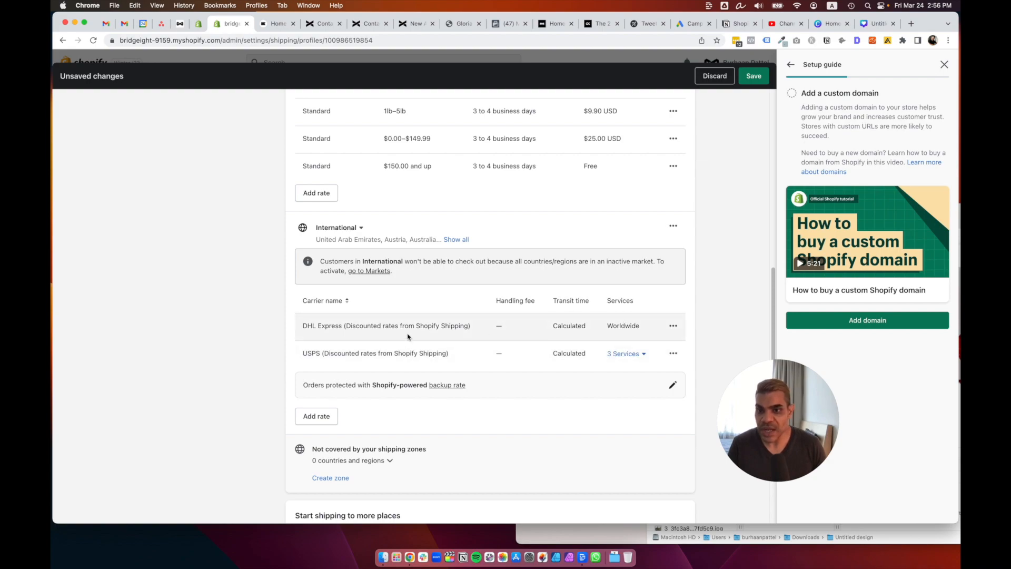
{"action": "left_click_drag", "start_coordinate": [395, 325], "coordinate": [451, 326]}
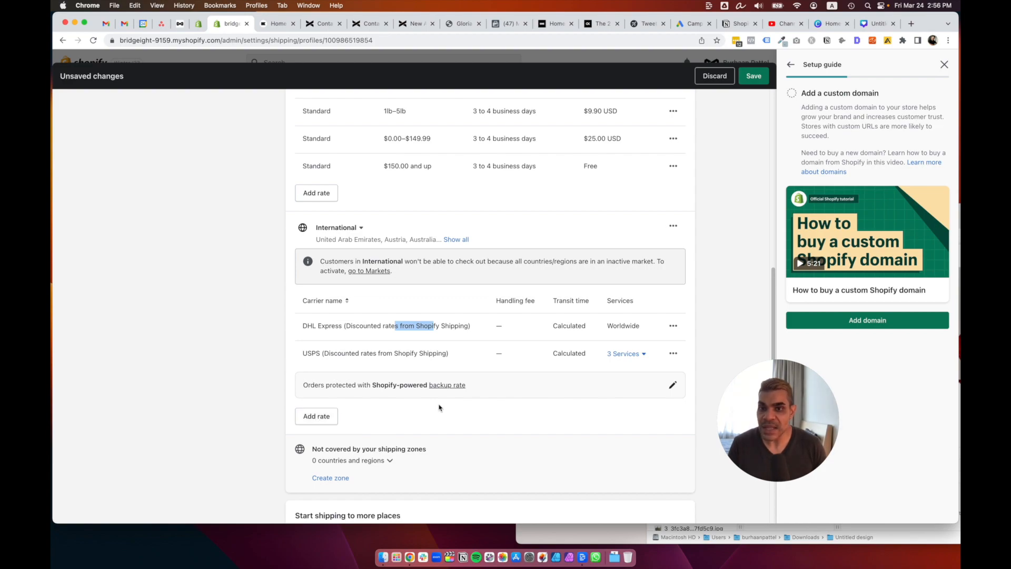
{"action": "scroll", "coordinate": [490, 343], "scroll_direction": "up", "scroll_amount": 3}
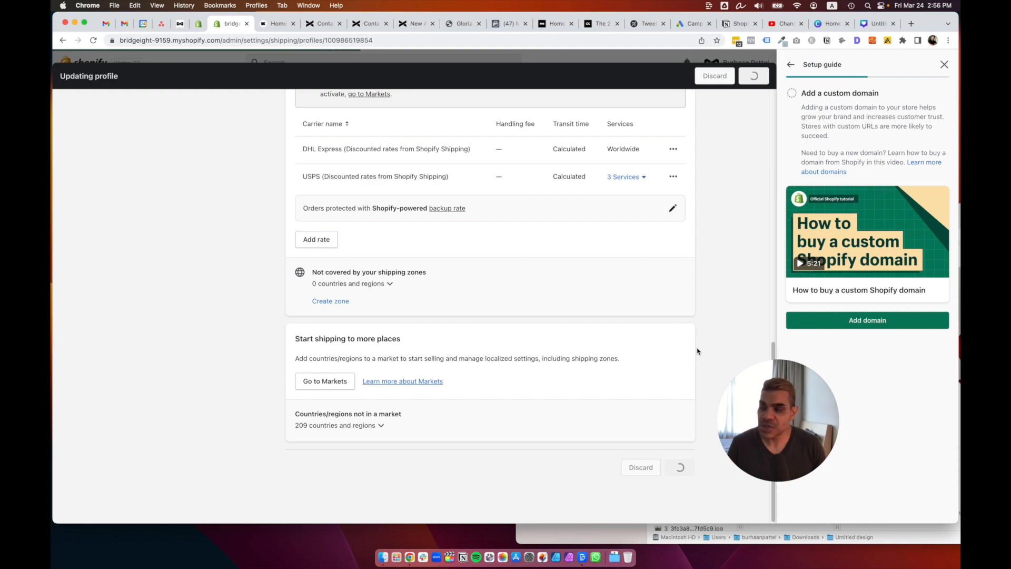
{"action": "left_click", "coordinate": [321, 382]}
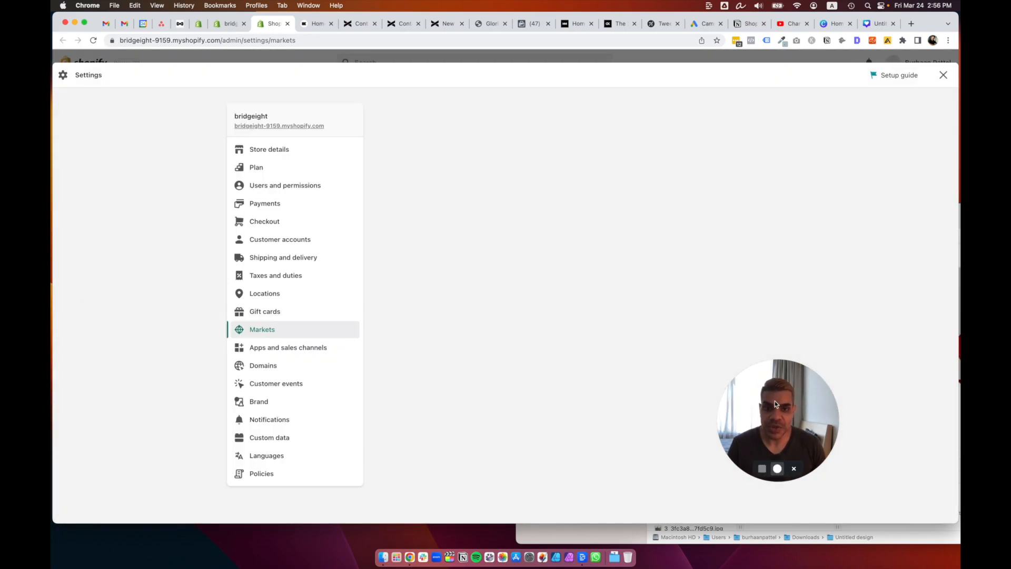
Add Australia from the recommended markets and view its /en-au domains and languages.
{"action": "left_click_drag", "start_coordinate": [777, 405], "coordinate": [812, 401]}
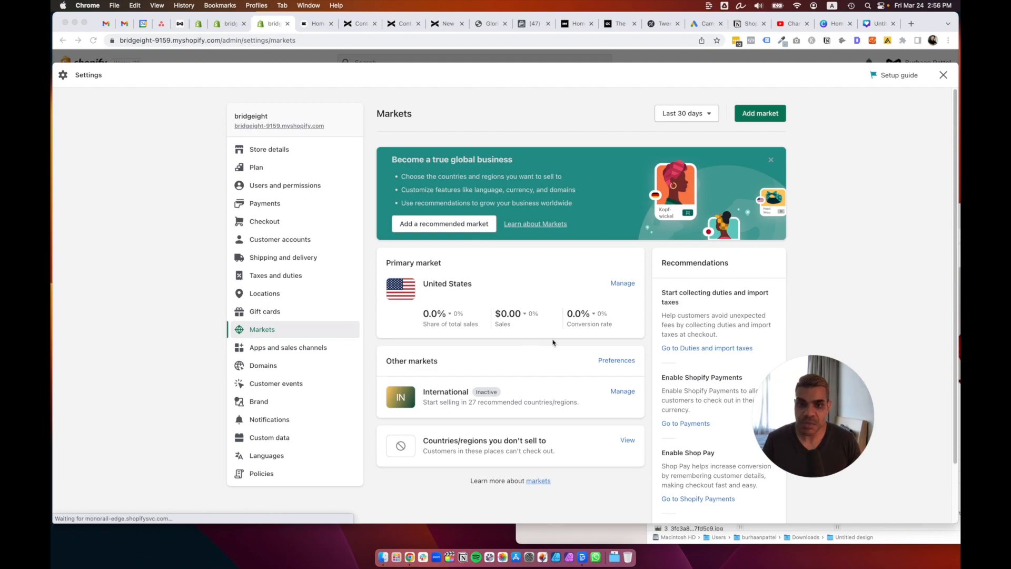
{"action": "left_click", "coordinate": [759, 112]}
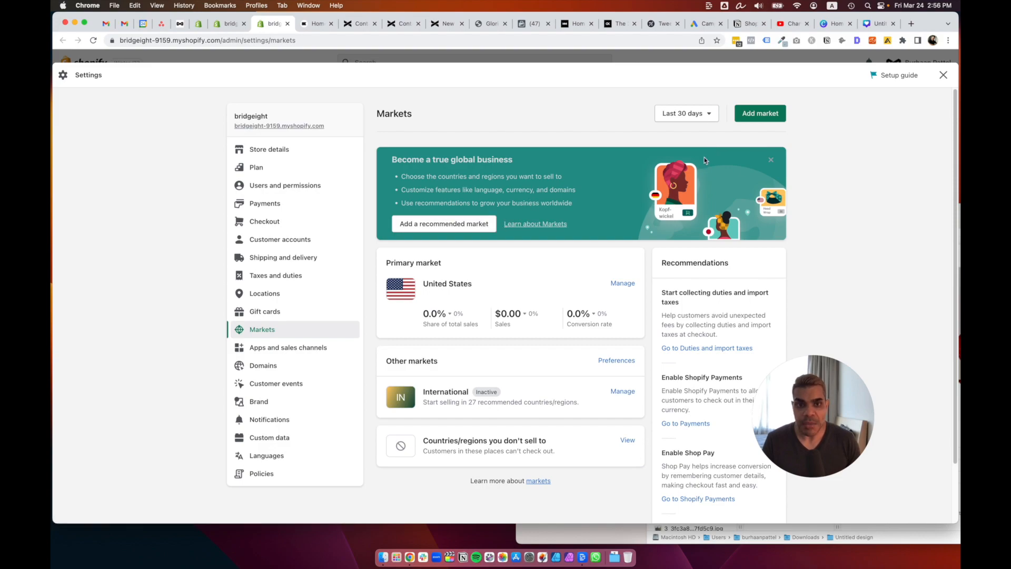
{"action": "left_click", "coordinate": [434, 226]}
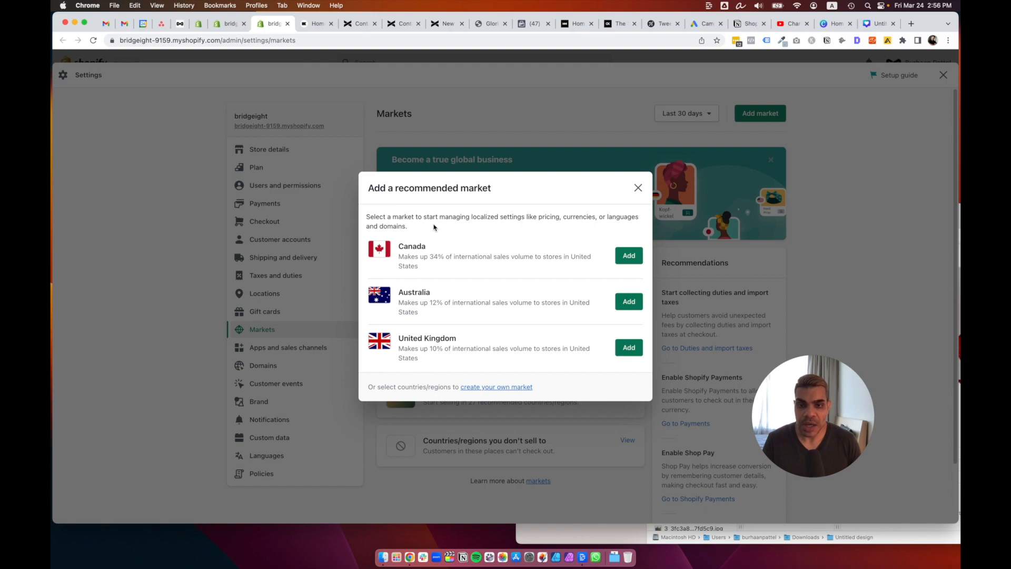
{"action": "left_click", "coordinate": [630, 305]}
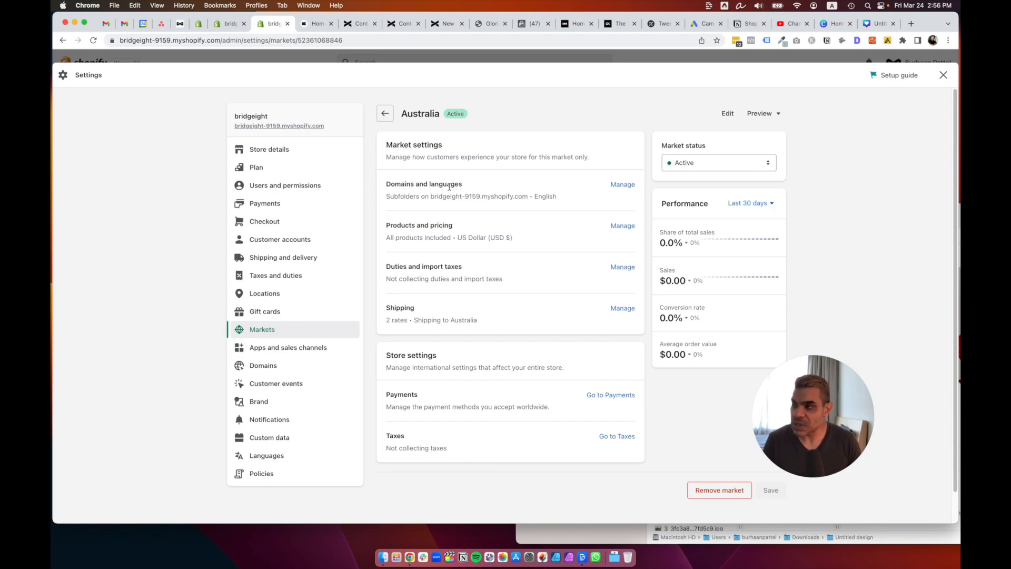
{"action": "left_click", "coordinate": [617, 185]}
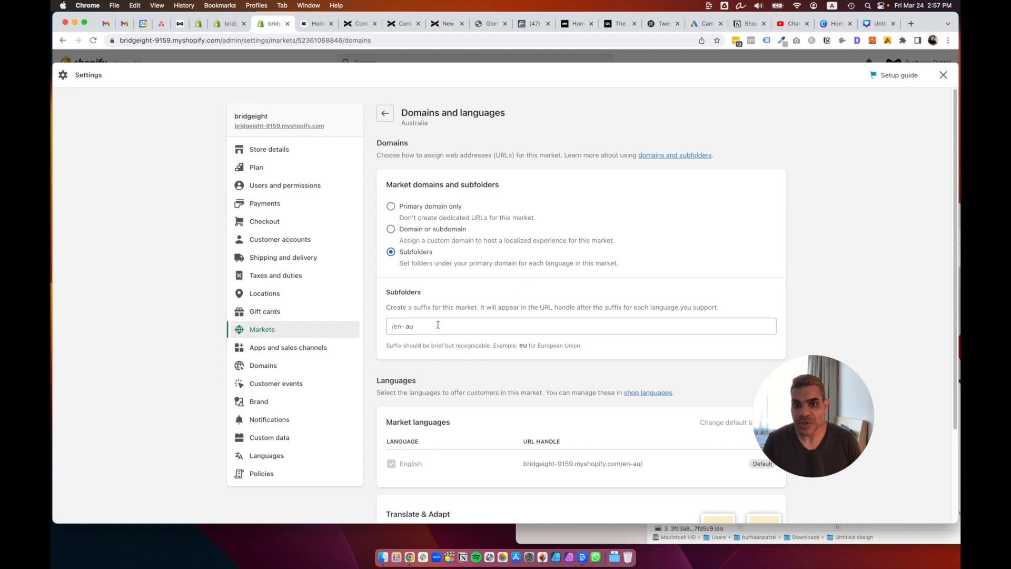
{"action": "left_click", "coordinate": [402, 327]}
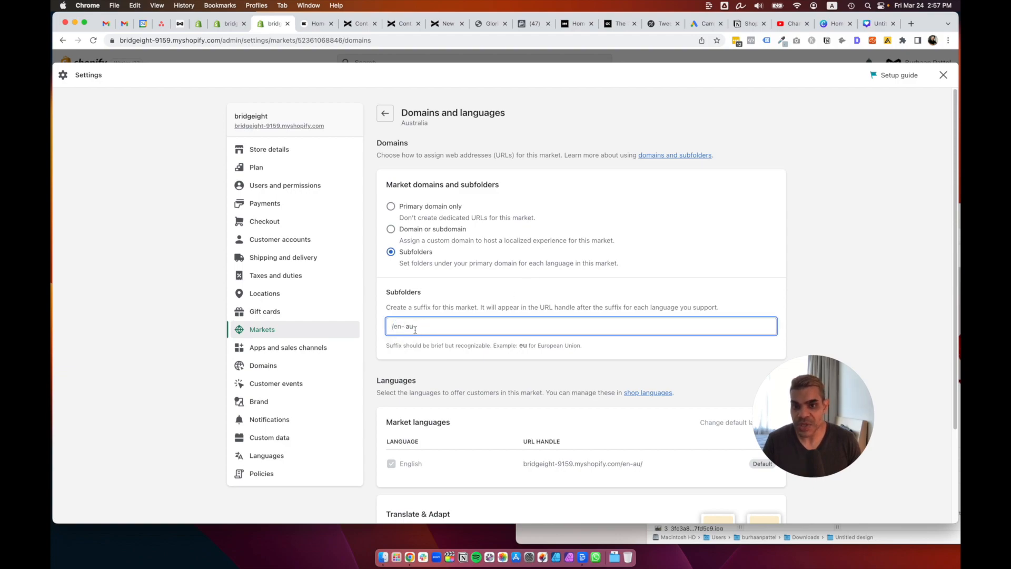
{"action": "scroll", "coordinate": [493, 326], "scroll_direction": "down", "scroll_amount": 3}
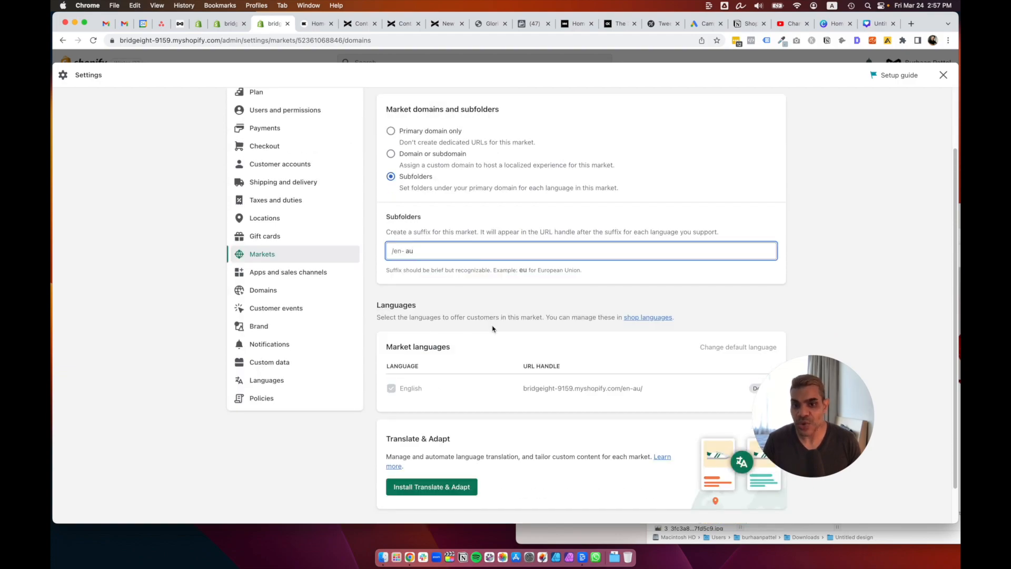
{"action": "scroll", "coordinate": [493, 329], "scroll_direction": "down", "scroll_amount": 2}
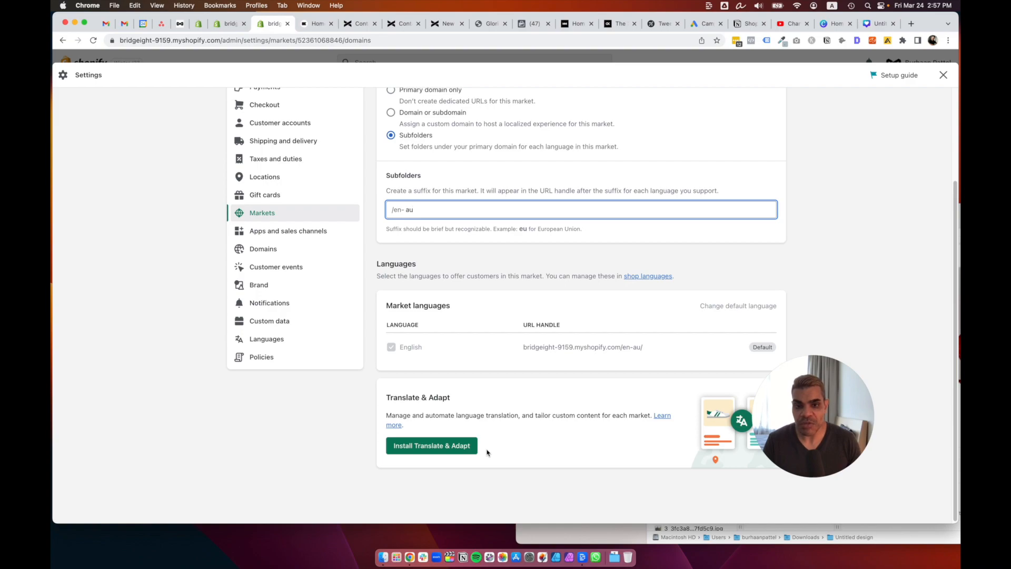
{"action": "scroll", "coordinate": [552, 448], "scroll_direction": "up", "scroll_amount": 5}
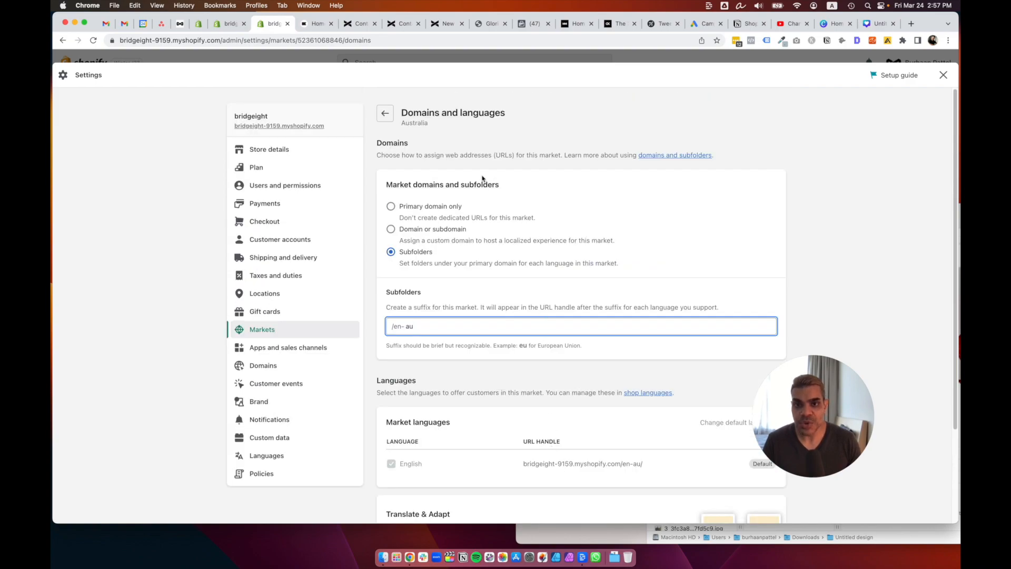
{"action": "left_click", "coordinate": [385, 113]}
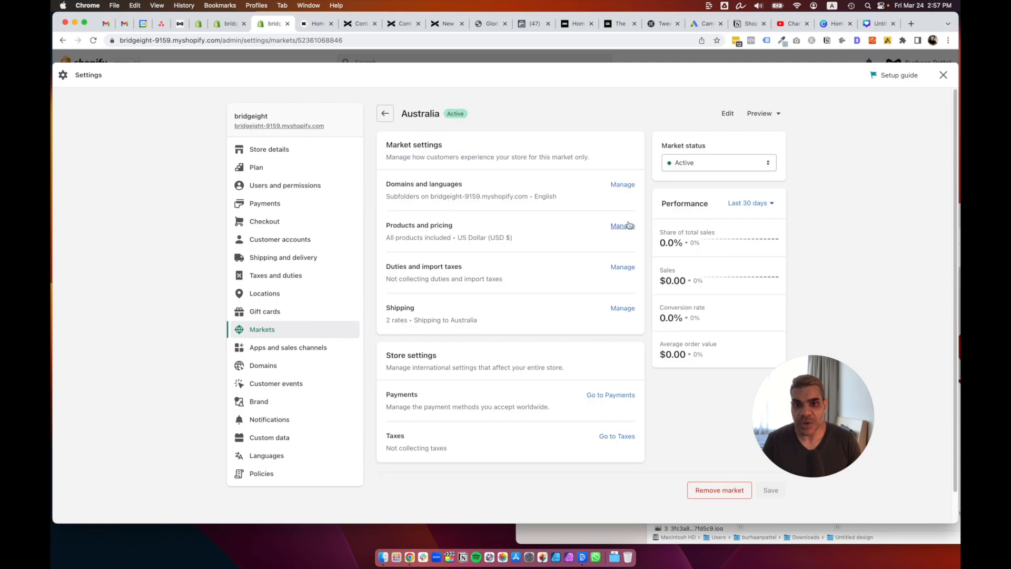
{"action": "left_click", "coordinate": [624, 225]}
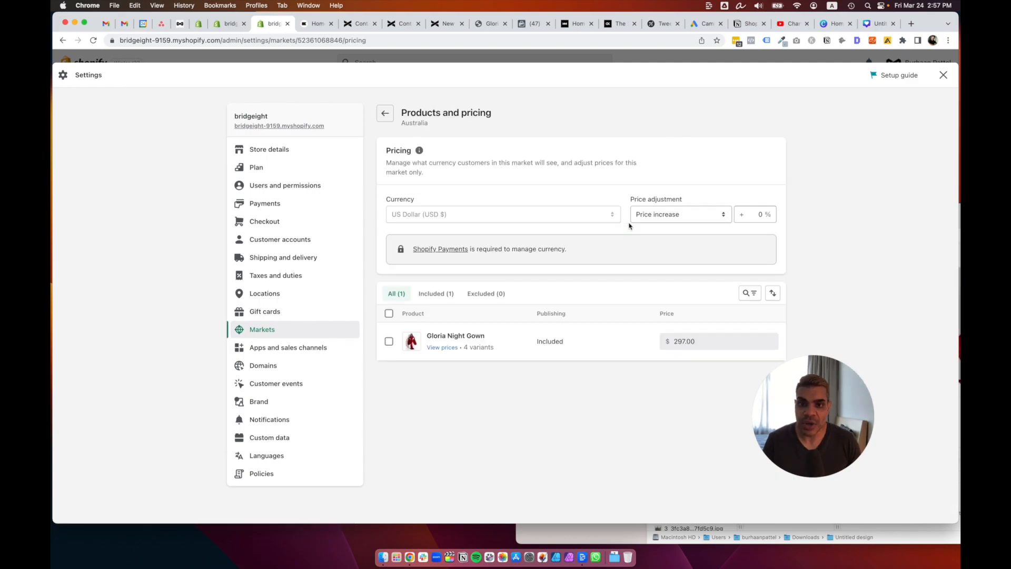
{"action": "left_click", "coordinate": [686, 339]}
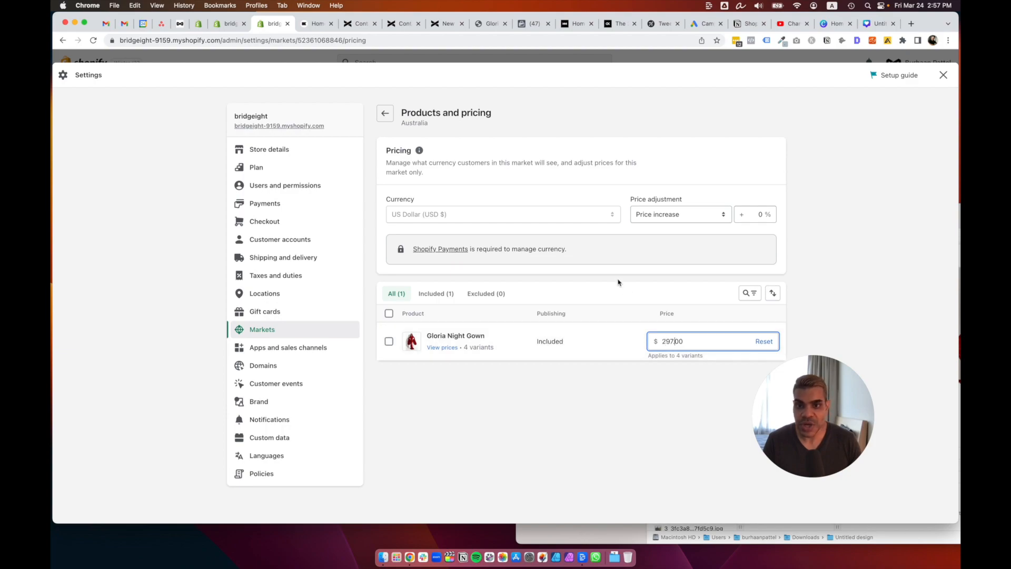
{"action": "left_click", "coordinate": [697, 213]}
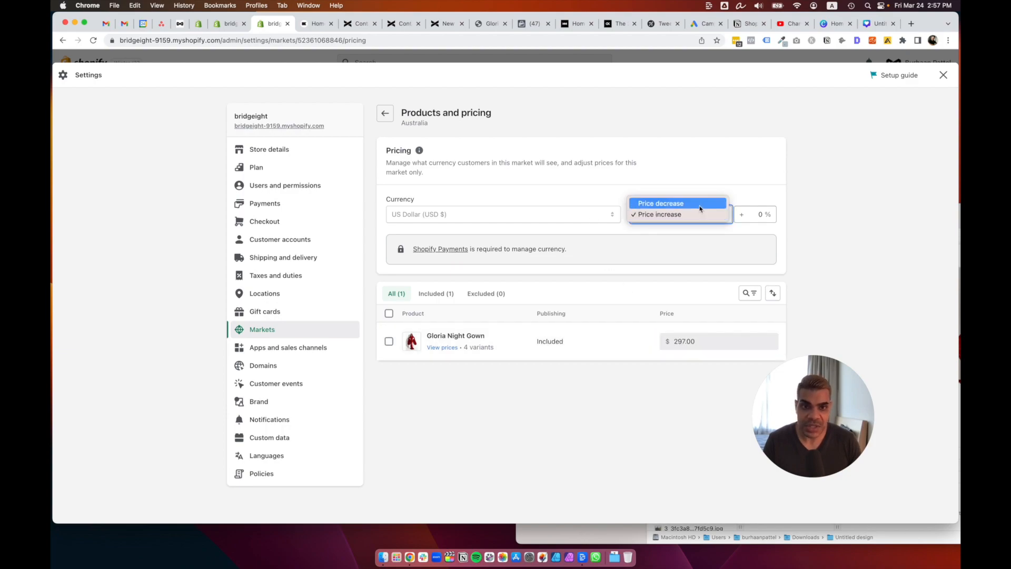
{"action": "left_click", "coordinate": [719, 181]}
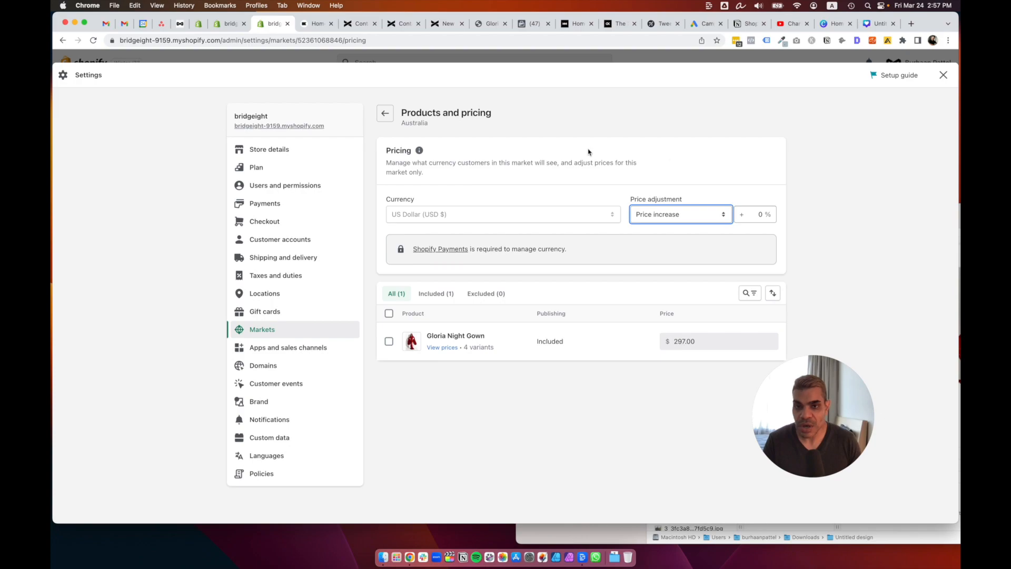
{"action": "left_click", "coordinate": [385, 113]}
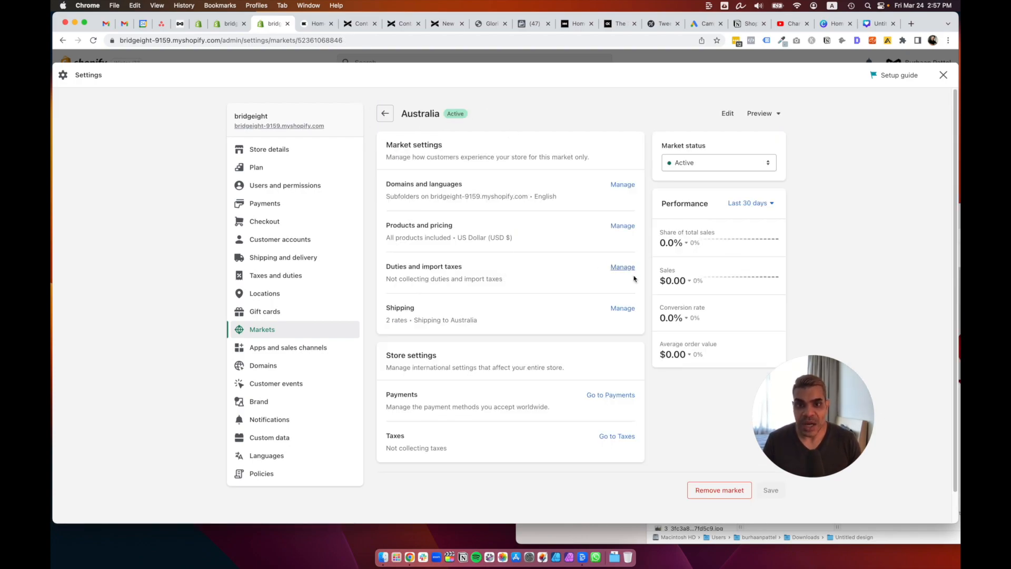
{"action": "left_click", "coordinate": [623, 268]}
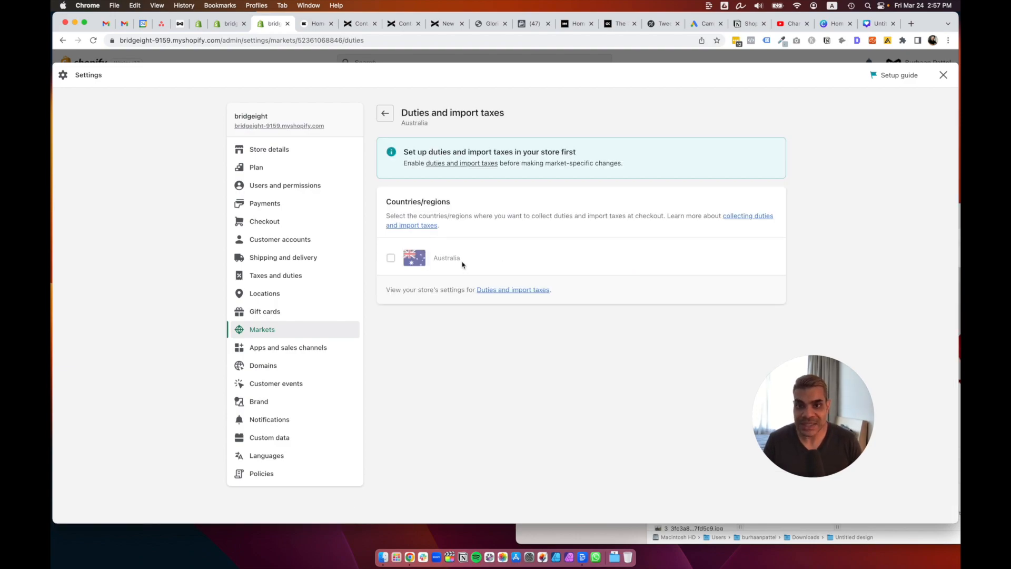
{"action": "left_click", "coordinate": [392, 116]}
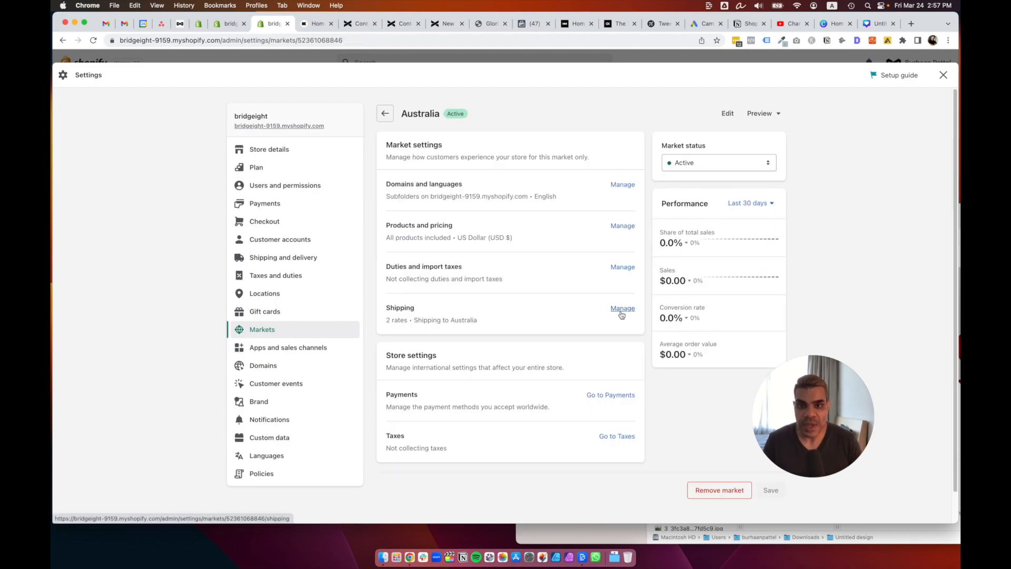
{"action": "left_click", "coordinate": [622, 310]}
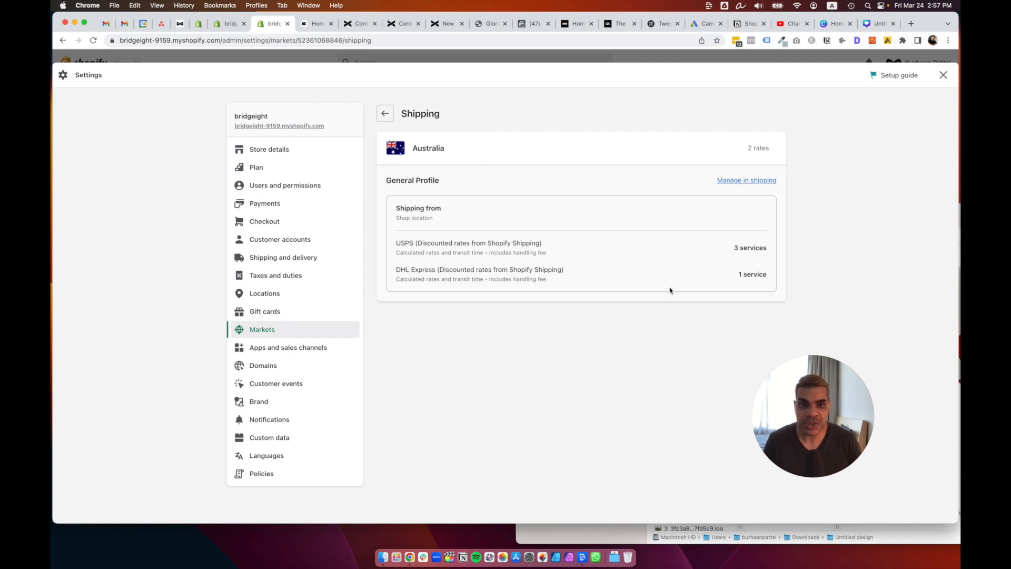
{"action": "left_click", "coordinate": [385, 114]}
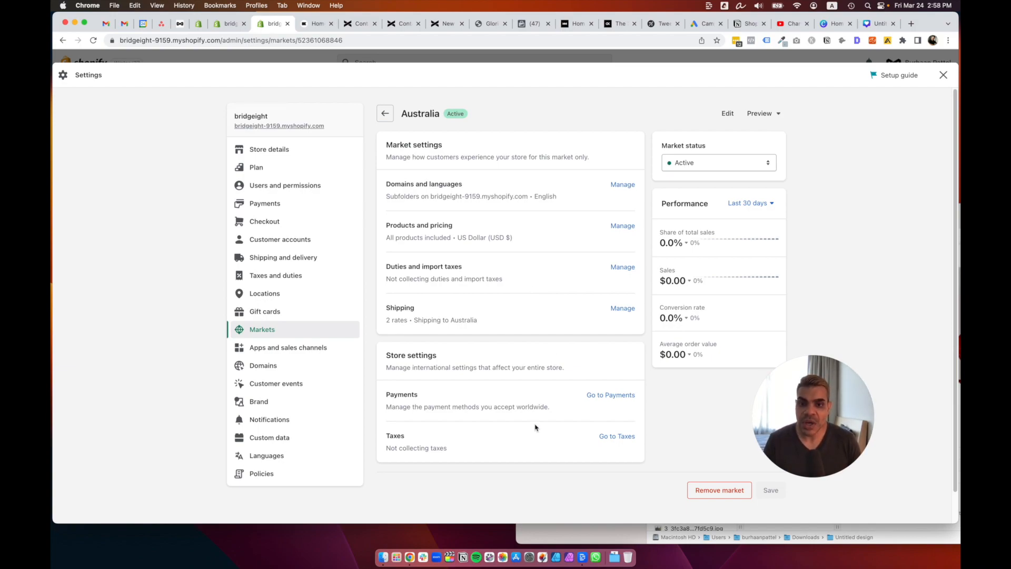
{"action": "left_click", "coordinate": [609, 399]}
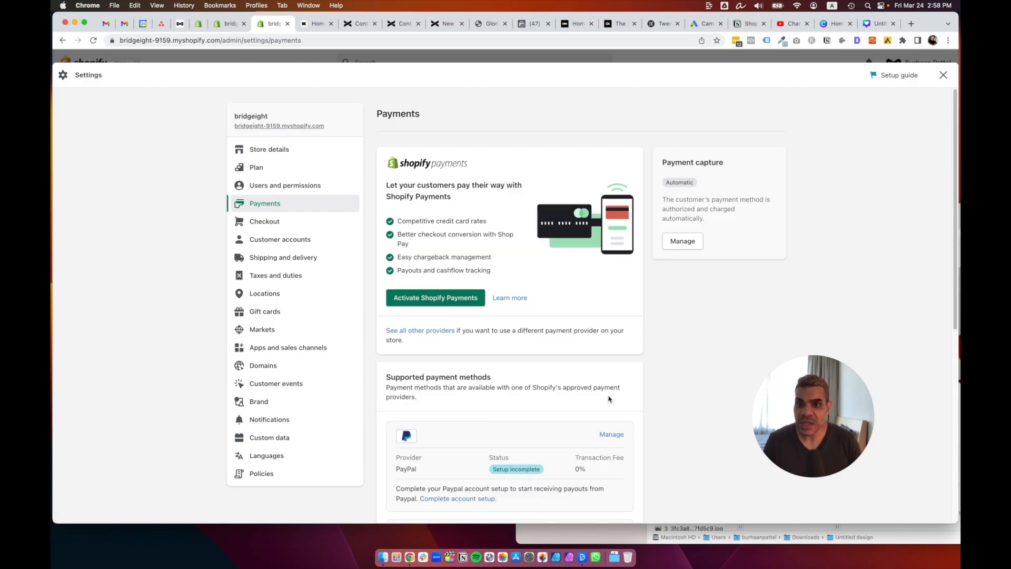
Scroll the Payments page to Supported payment methods and open the Add payment methods page.
{"action": "scroll", "coordinate": [664, 346], "scroll_direction": "down", "scroll_amount": 3}
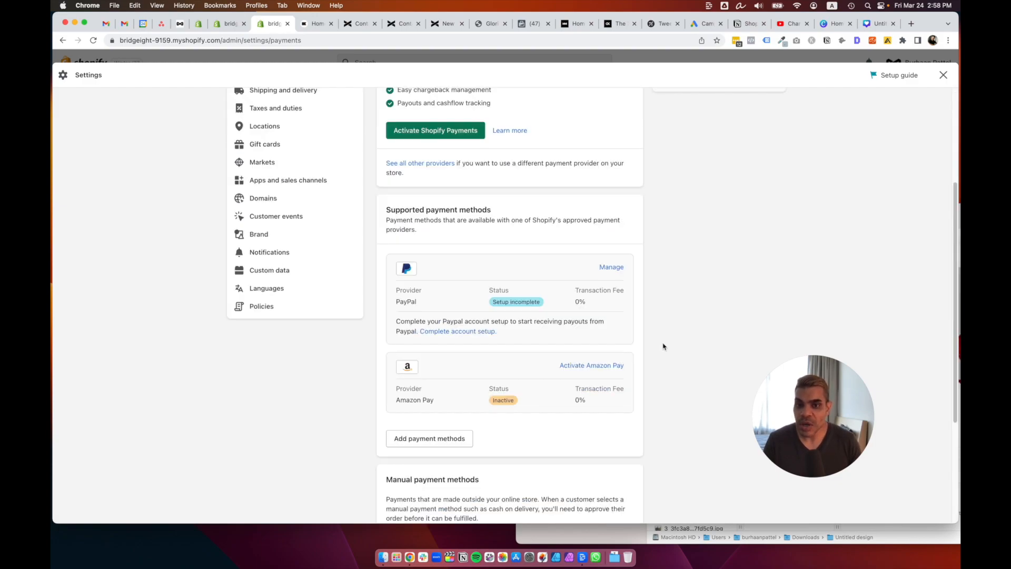
{"action": "scroll", "coordinate": [664, 346], "scroll_direction": "up", "scroll_amount": 3}
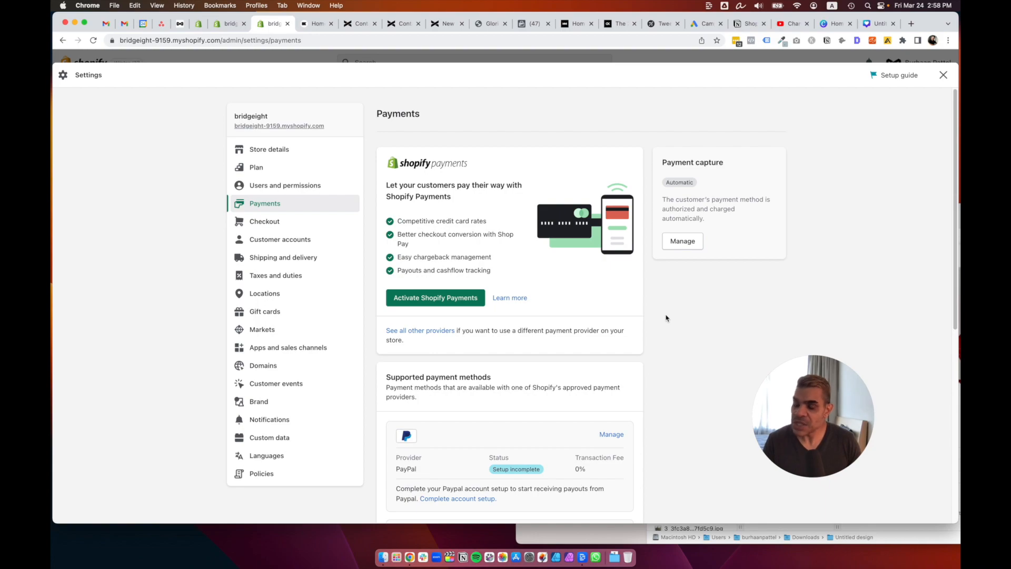
{"action": "scroll", "coordinate": [667, 318], "scroll_direction": "down", "scroll_amount": 1}
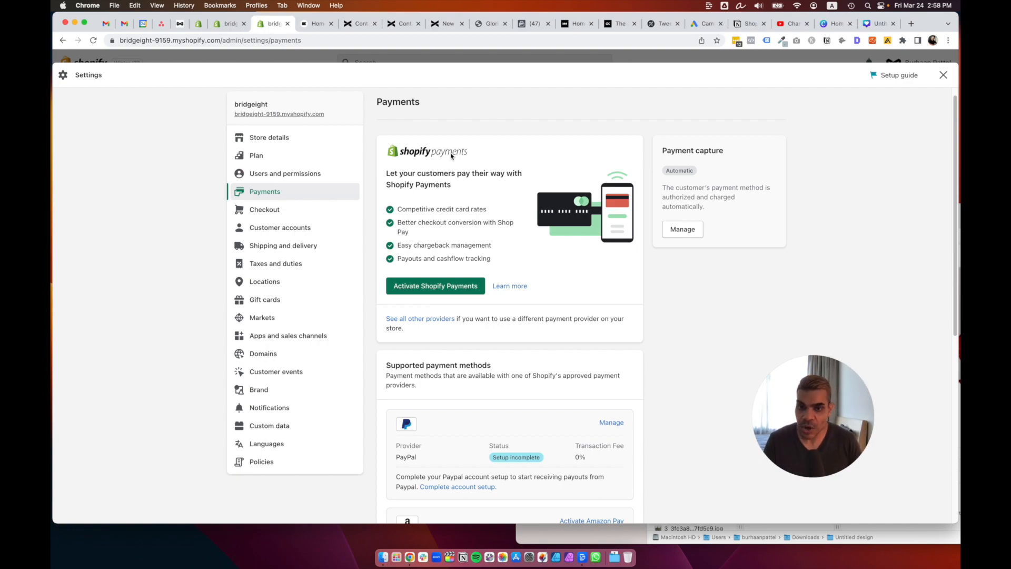
{"action": "scroll", "coordinate": [640, 292], "scroll_direction": "down", "scroll_amount": 3}
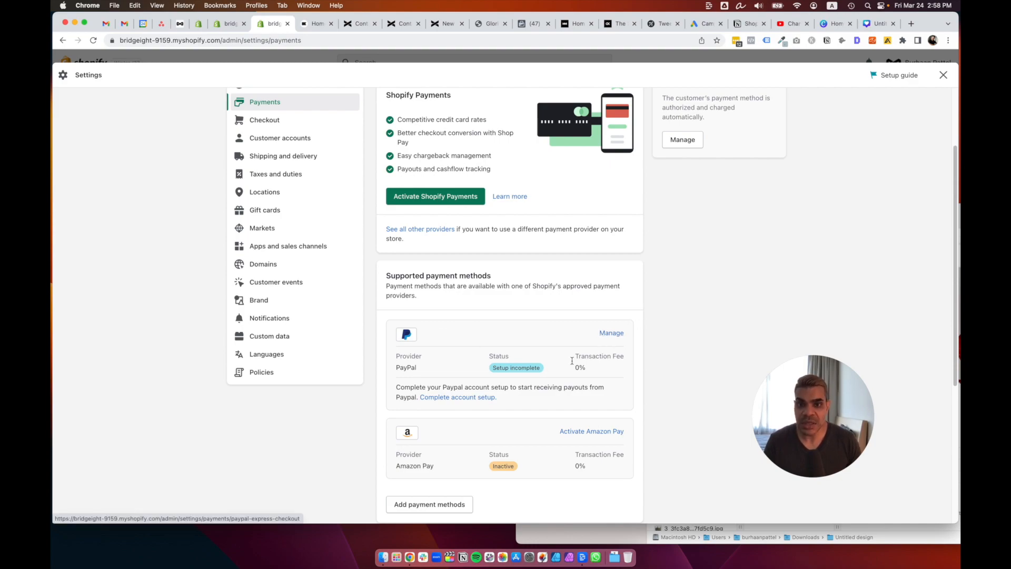
{"action": "scroll", "coordinate": [617, 336], "scroll_direction": "down", "scroll_amount": 1}
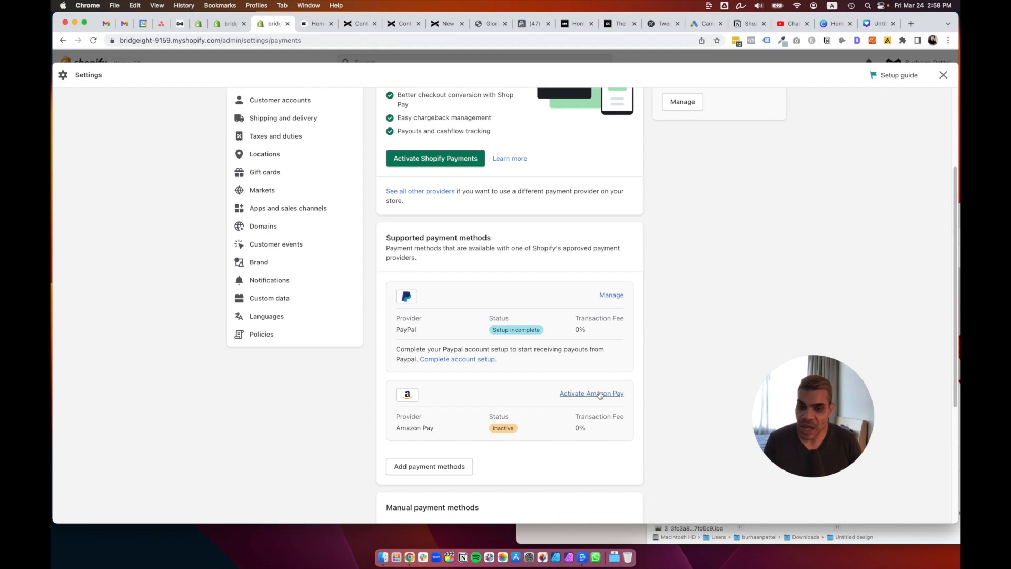
{"action": "scroll", "coordinate": [640, 395], "scroll_direction": "down", "scroll_amount": 3}
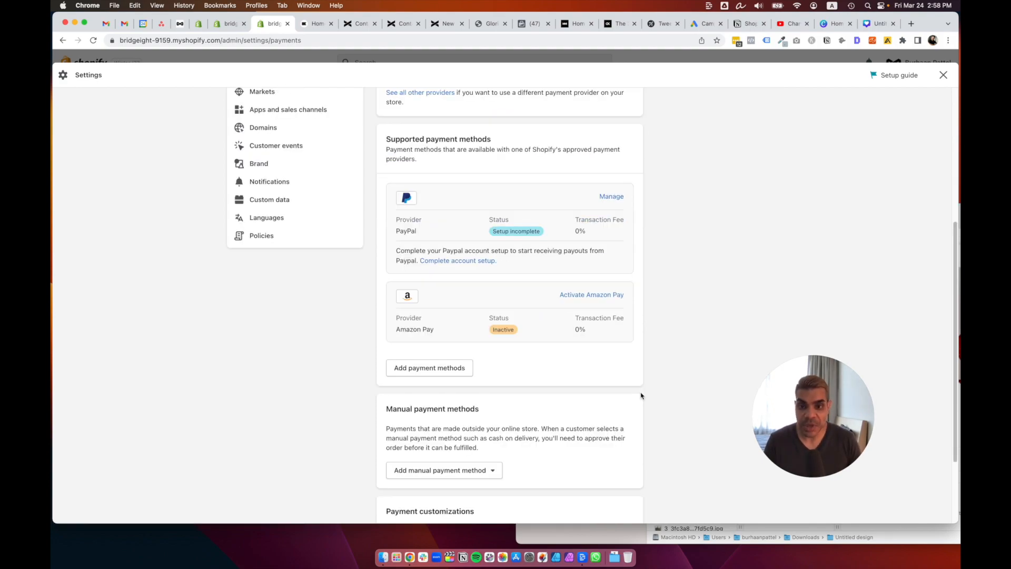
{"action": "left_click", "coordinate": [452, 371]}
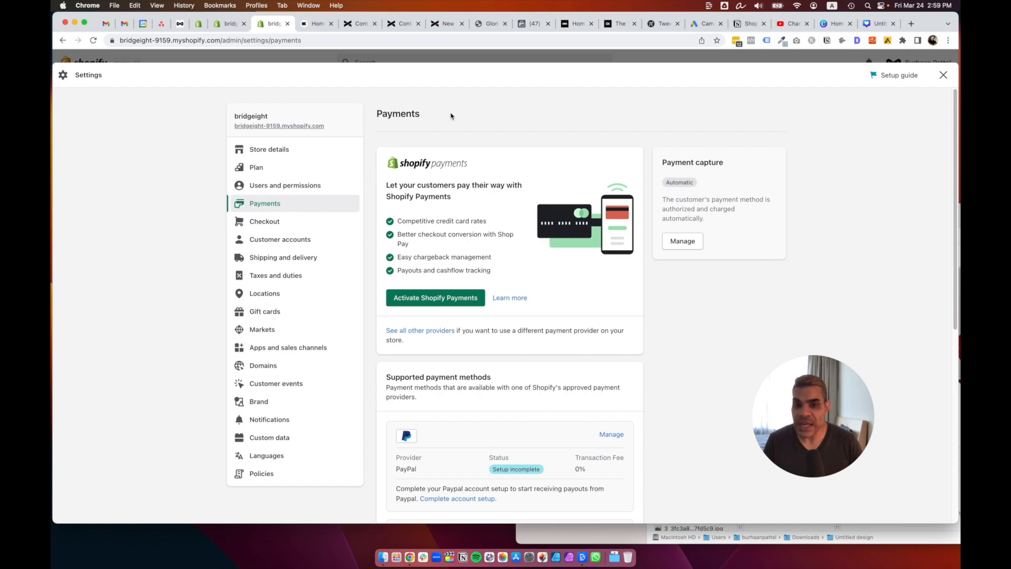
{"action": "scroll", "coordinate": [640, 350], "scroll_direction": "down", "scroll_amount": 4}
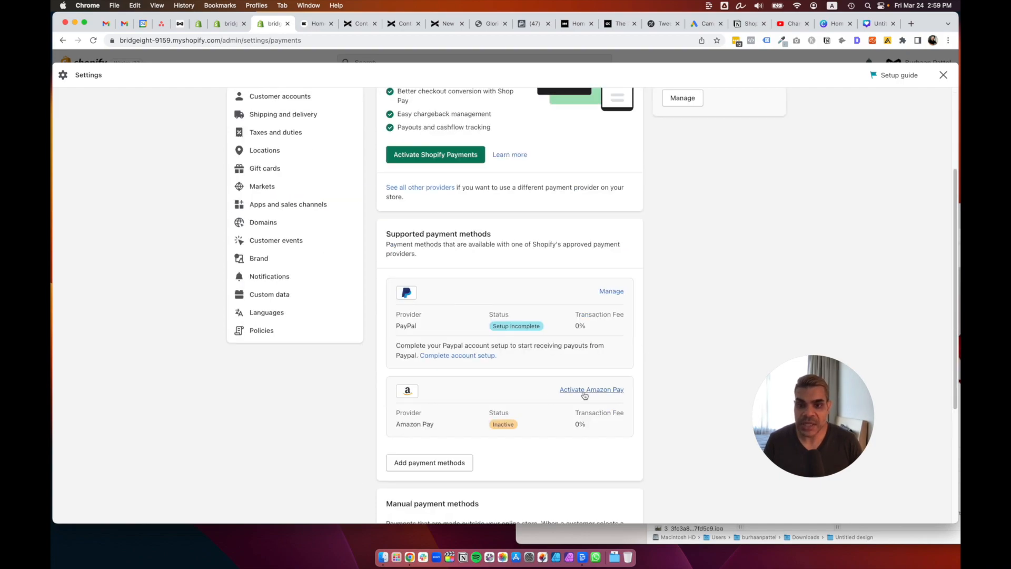
{"action": "left_click", "coordinate": [467, 462]}
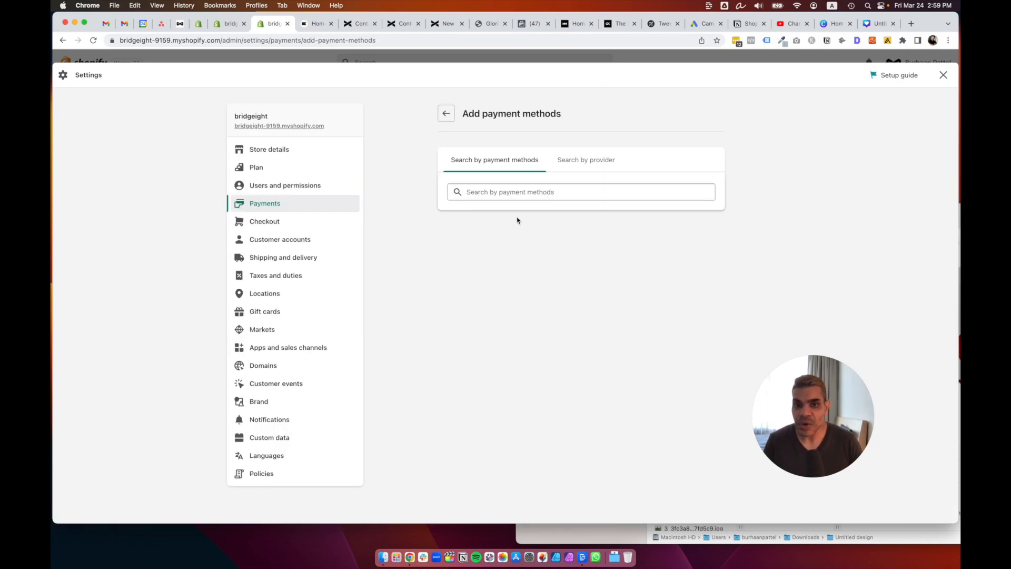
Leave payment-method search unused, review PayPal, Amazon Pay and manual methods, then go to Brand.
{"action": "left_click", "coordinate": [519, 192]}
{"action": "left_click", "coordinate": [453, 120]}
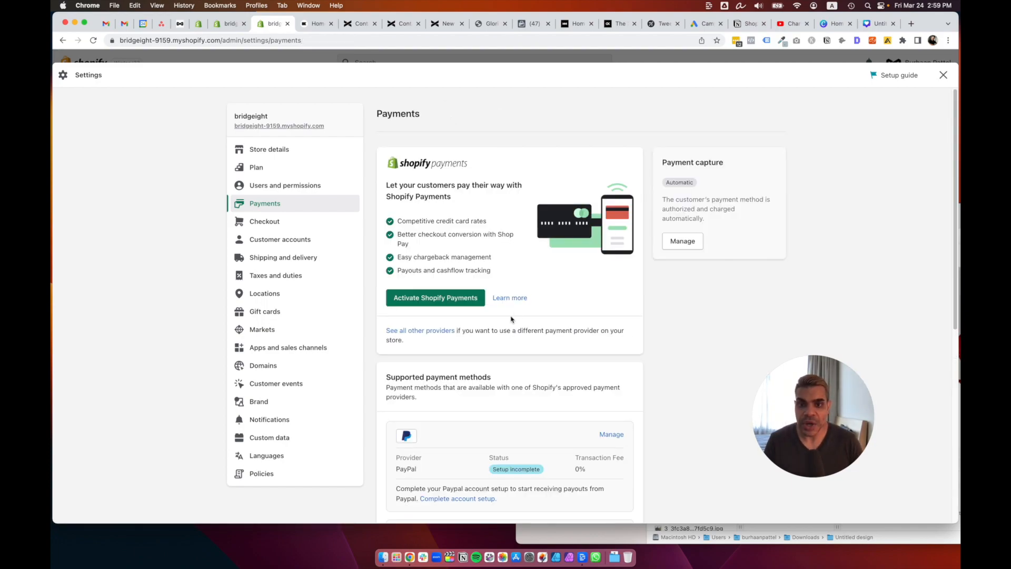
{"action": "scroll", "coordinate": [562, 268], "scroll_direction": "down", "scroll_amount": 8}
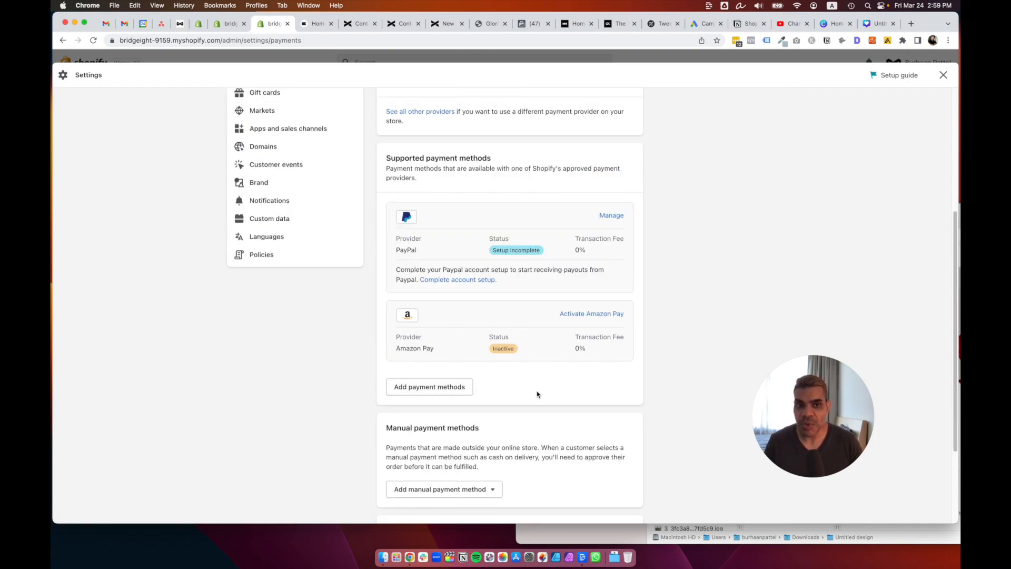
{"action": "scroll", "coordinate": [538, 394], "scroll_direction": "down", "scroll_amount": 5}
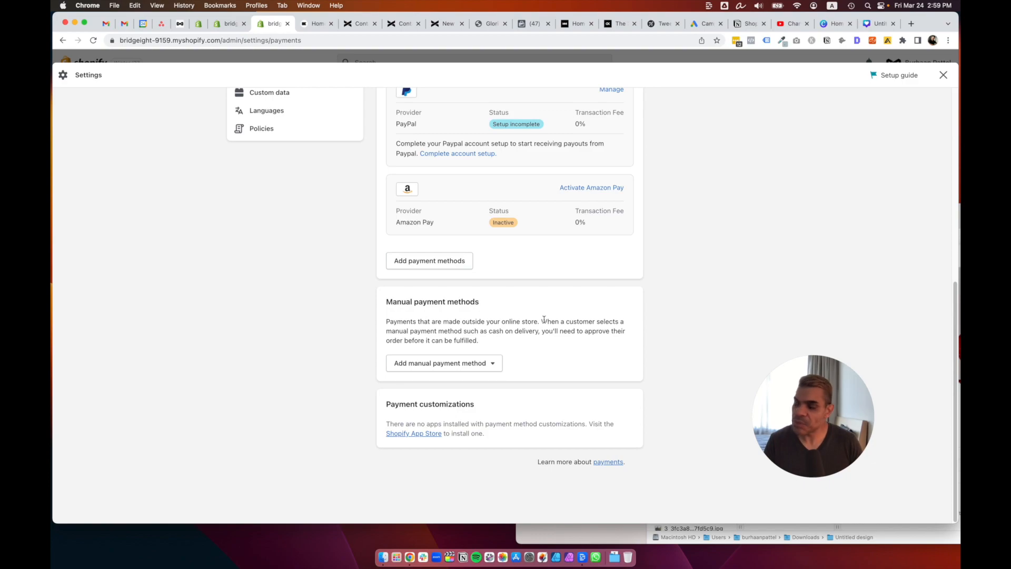
{"action": "scroll", "coordinate": [544, 320], "scroll_direction": "up", "scroll_amount": 5}
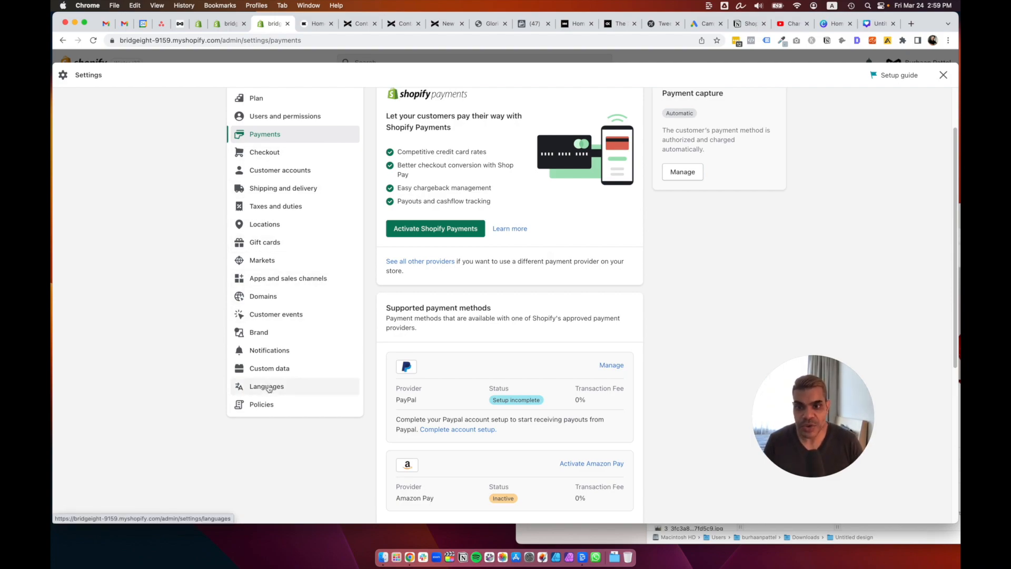
{"action": "left_click", "coordinate": [270, 334]}
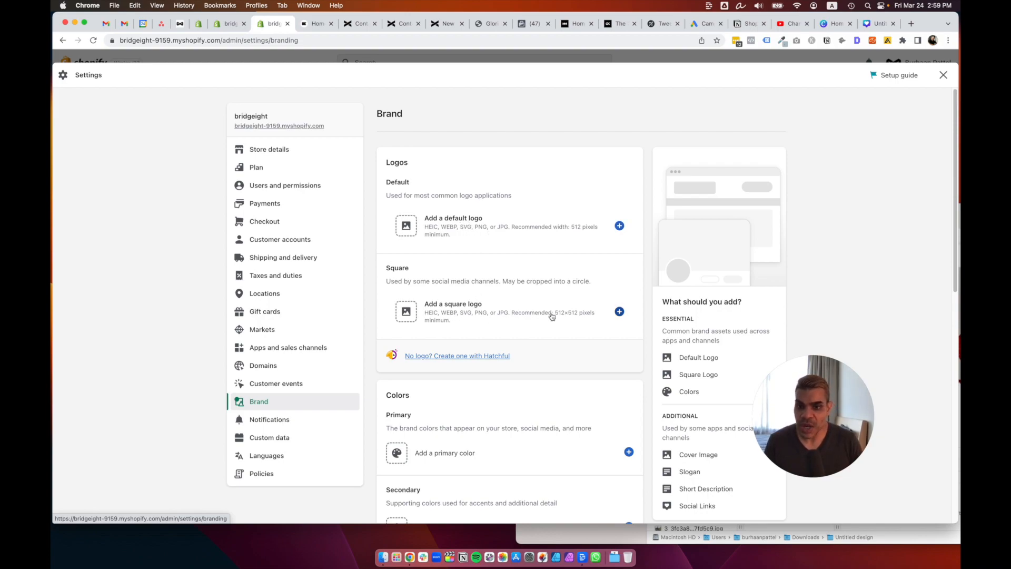
Review Brand logo, colour and slogan options and the social-link network list without adding one.
{"action": "scroll", "coordinate": [552, 316], "scroll_direction": "down", "scroll_amount": 5}
{"action": "scroll", "coordinate": [598, 333], "scroll_direction": "down", "scroll_amount": 4}
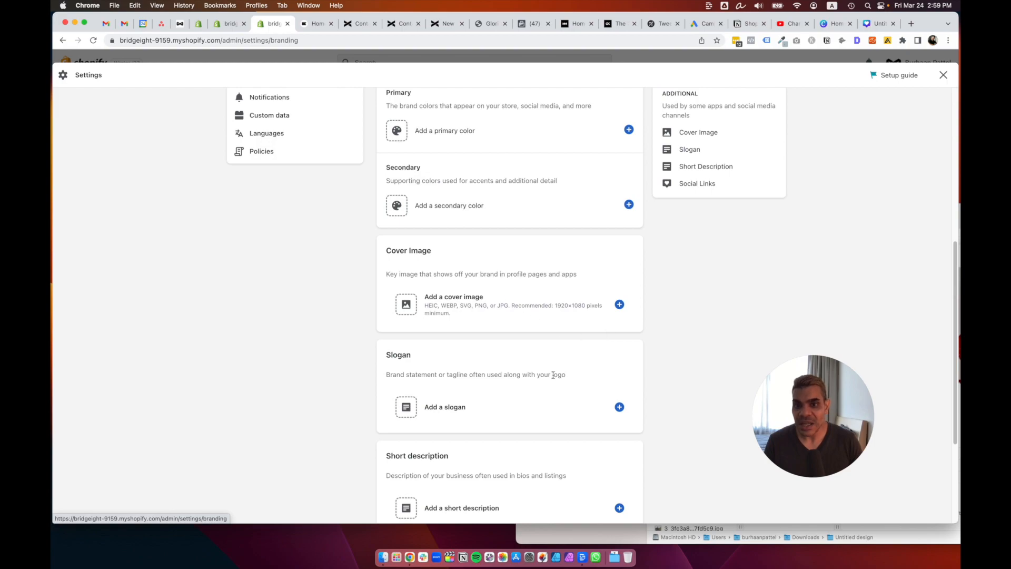
{"action": "scroll", "coordinate": [553, 375], "scroll_direction": "down", "scroll_amount": 3}
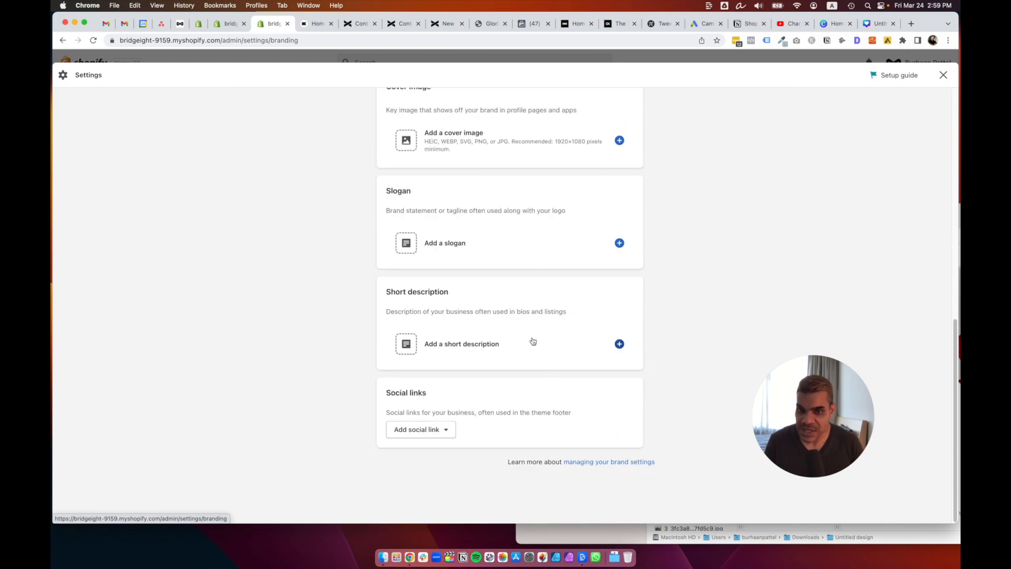
{"action": "left_click", "coordinate": [438, 429]}
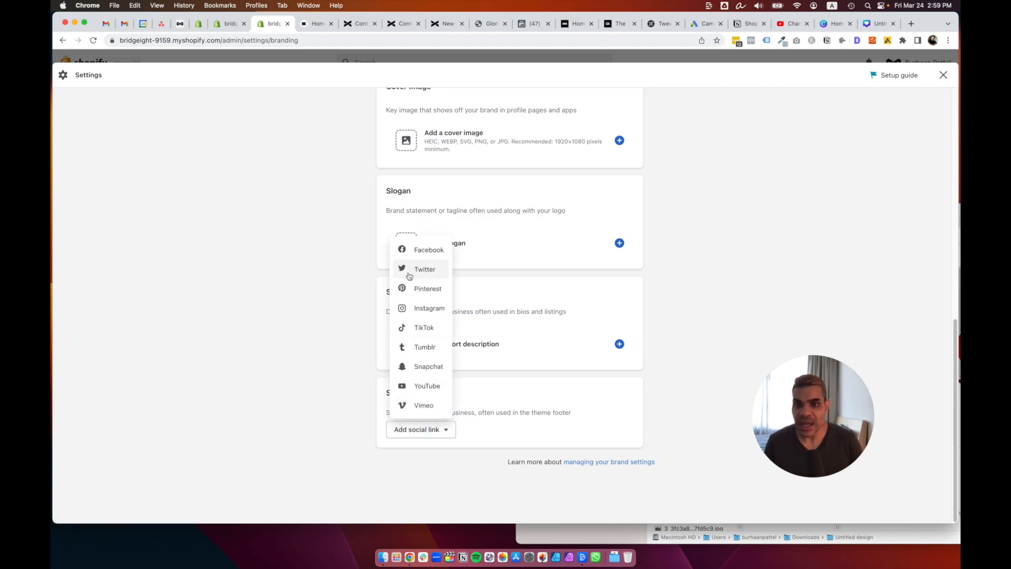
{"action": "left_click", "coordinate": [553, 350]}
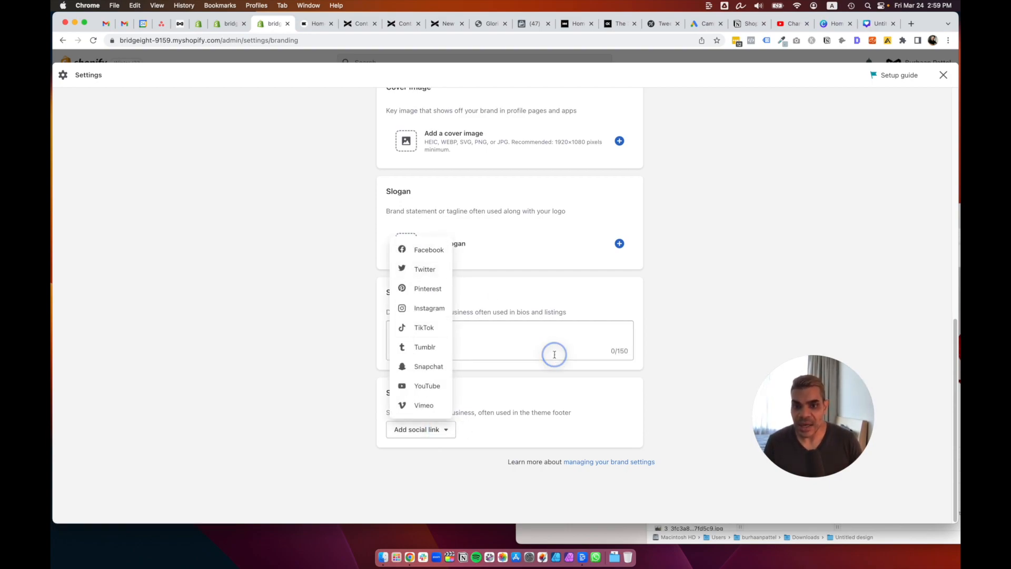
{"action": "left_click", "coordinate": [671, 380]}
Go to Users and permissions and bring up the Add staff form.
{"action": "scroll", "coordinate": [671, 381], "scroll_direction": "up", "scroll_amount": 15}
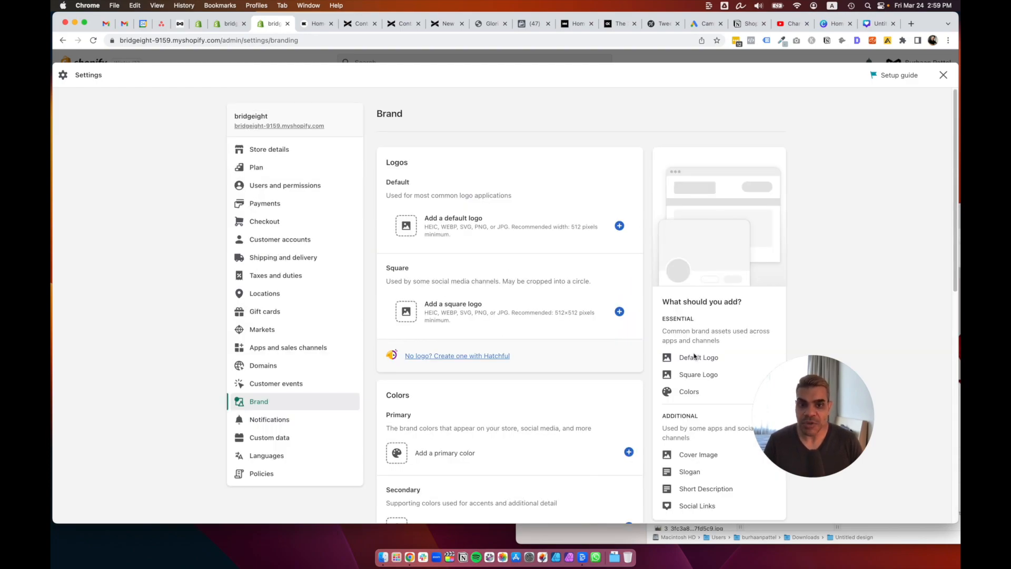
{"action": "scroll", "coordinate": [716, 353], "scroll_direction": "down", "scroll_amount": 5}
{"action": "scroll", "coordinate": [781, 314], "scroll_direction": "up", "scroll_amount": 5}
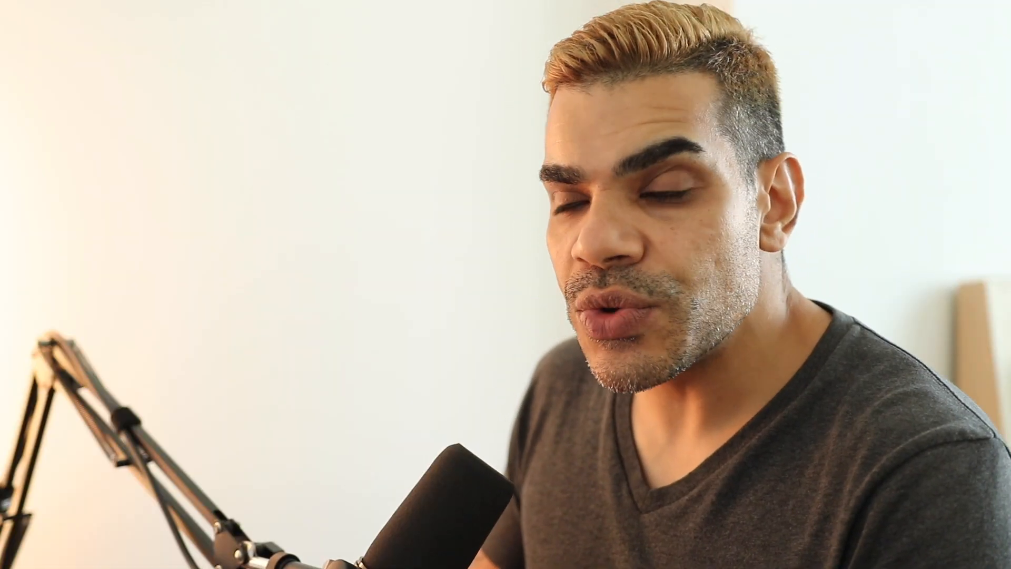
{"action": "left_click", "coordinate": [288, 186]}
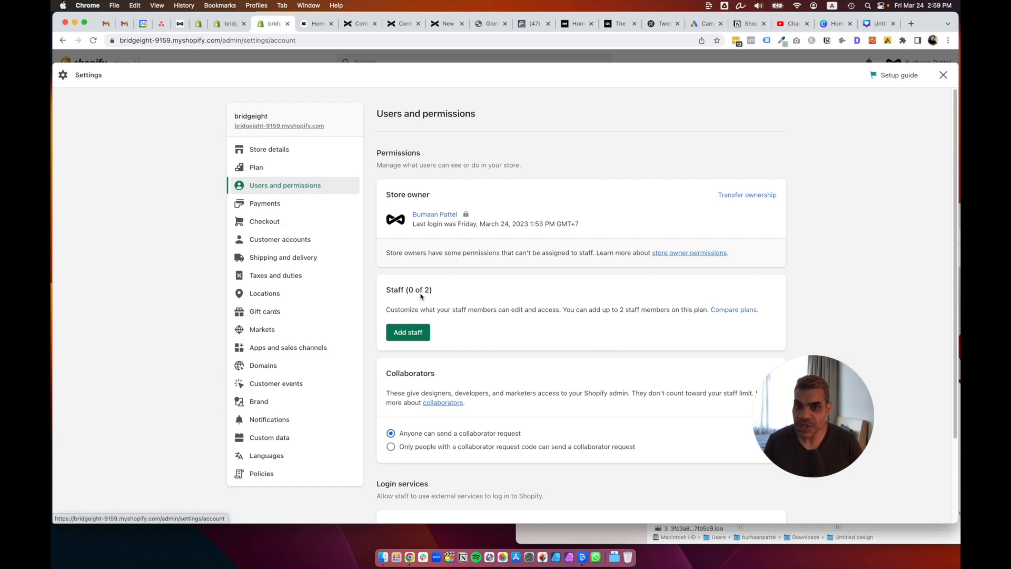
{"action": "left_click", "coordinate": [422, 337]}
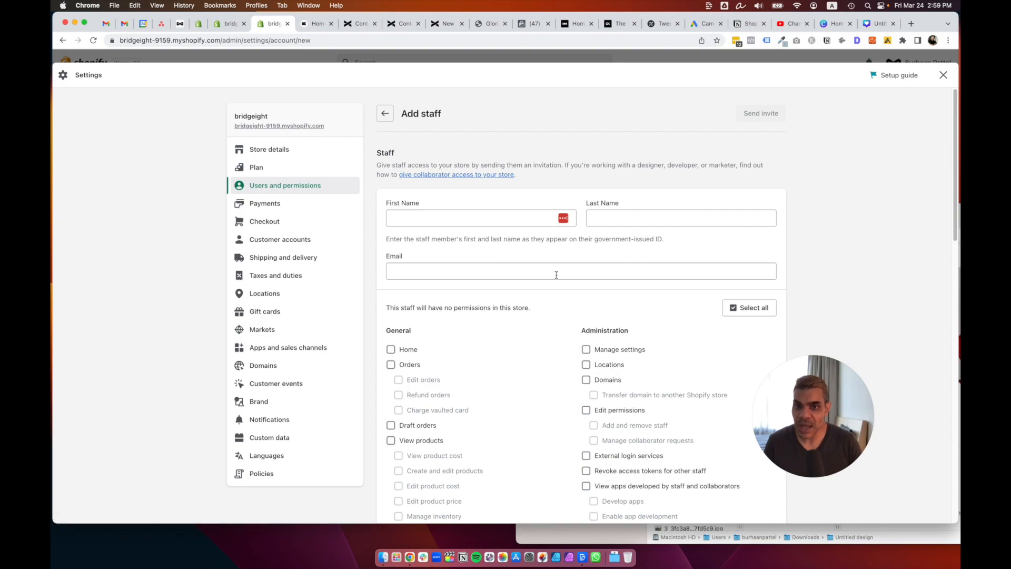
Review the staff permission checkboxes and return to Users and permissions without inviting anyone.
{"action": "scroll", "coordinate": [557, 275], "scroll_direction": "down", "scroll_amount": 5}
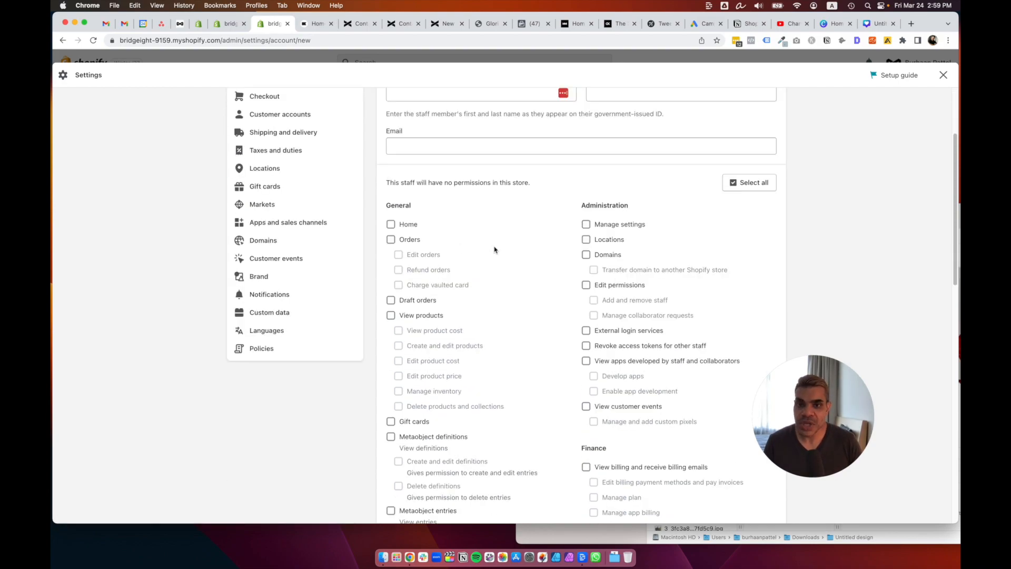
{"action": "scroll", "coordinate": [599, 314], "scroll_direction": "down", "scroll_amount": 6}
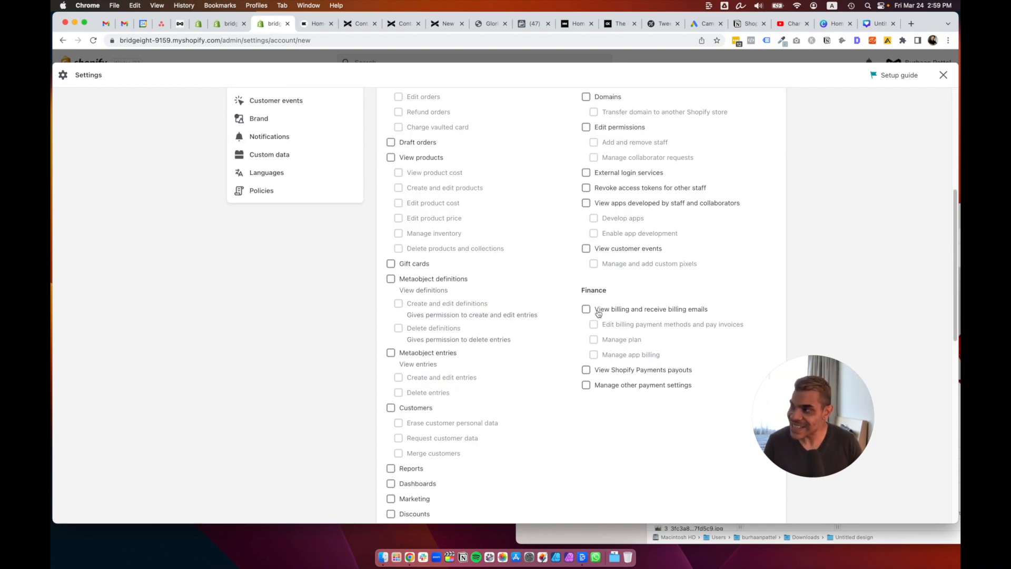
{"action": "scroll", "coordinate": [598, 313], "scroll_direction": "down", "scroll_amount": 8}
{"action": "scroll", "coordinate": [598, 313], "scroll_direction": "down", "scroll_amount": 6}
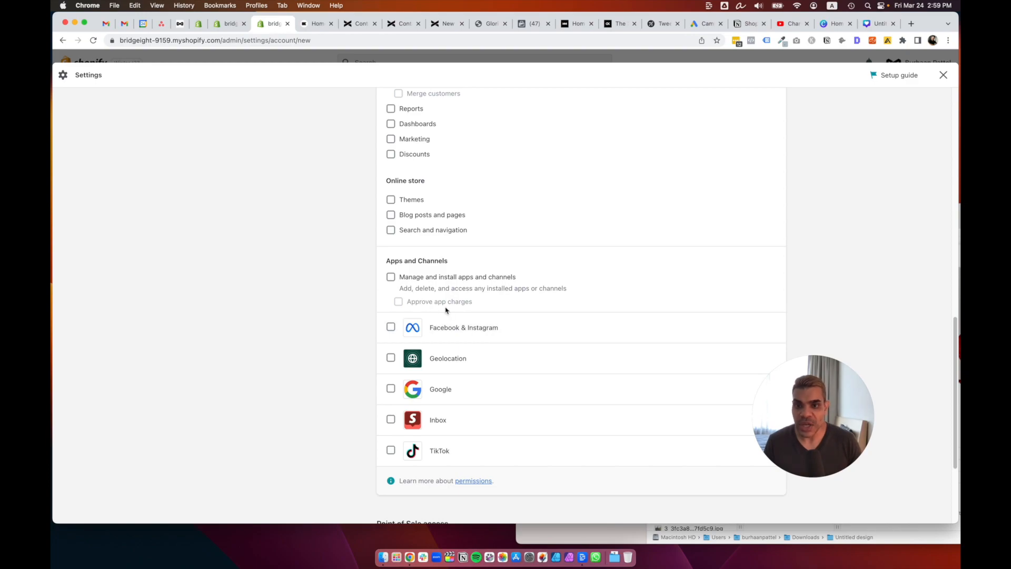
{"action": "scroll", "coordinate": [545, 319], "scroll_direction": "up", "scroll_amount": 15}
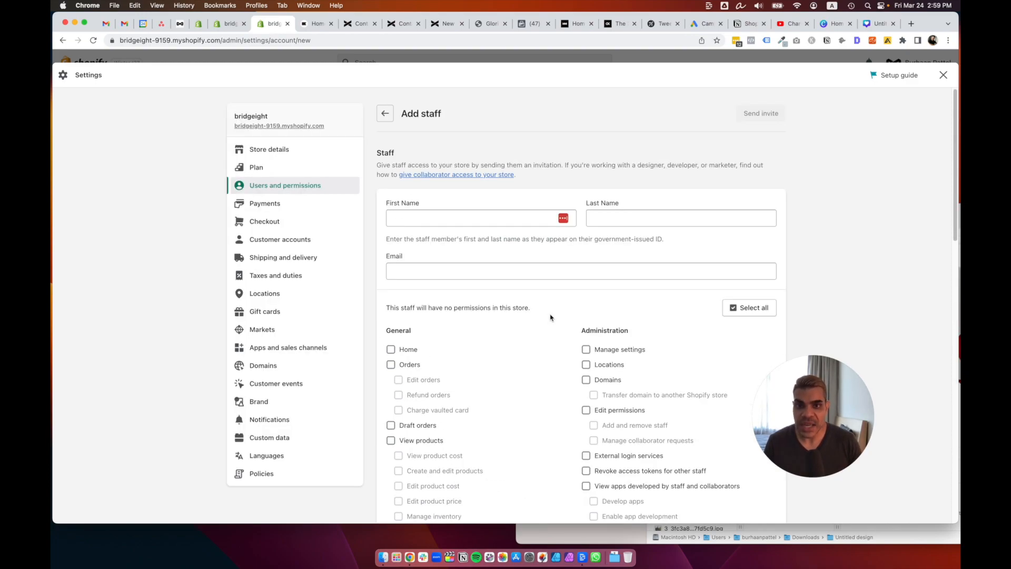
{"action": "left_click", "coordinate": [385, 111]}
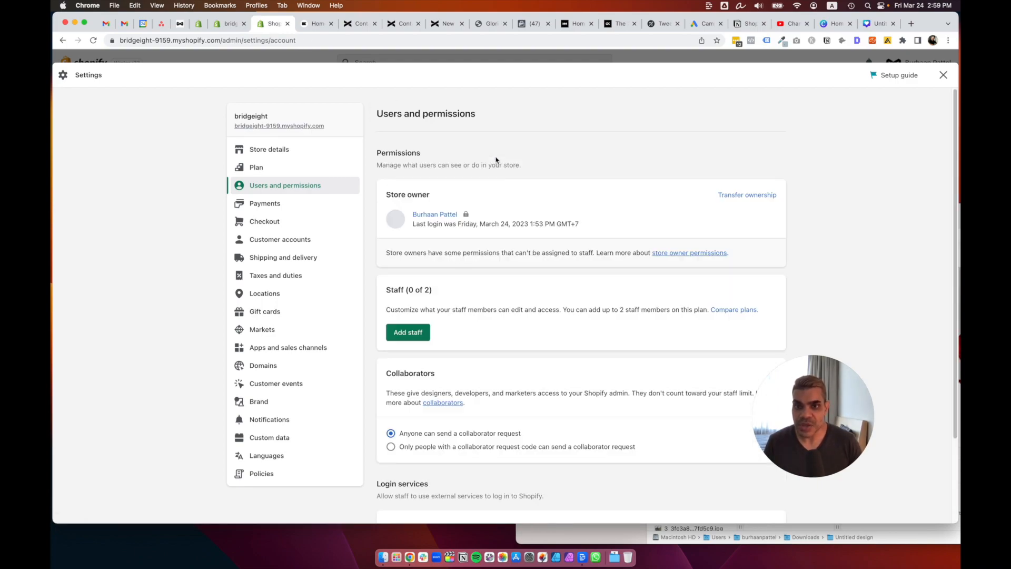
Switch collaborator access to require a request code, then back to Anyone.
{"action": "scroll", "coordinate": [625, 357], "scroll_direction": "down", "scroll_amount": 3}
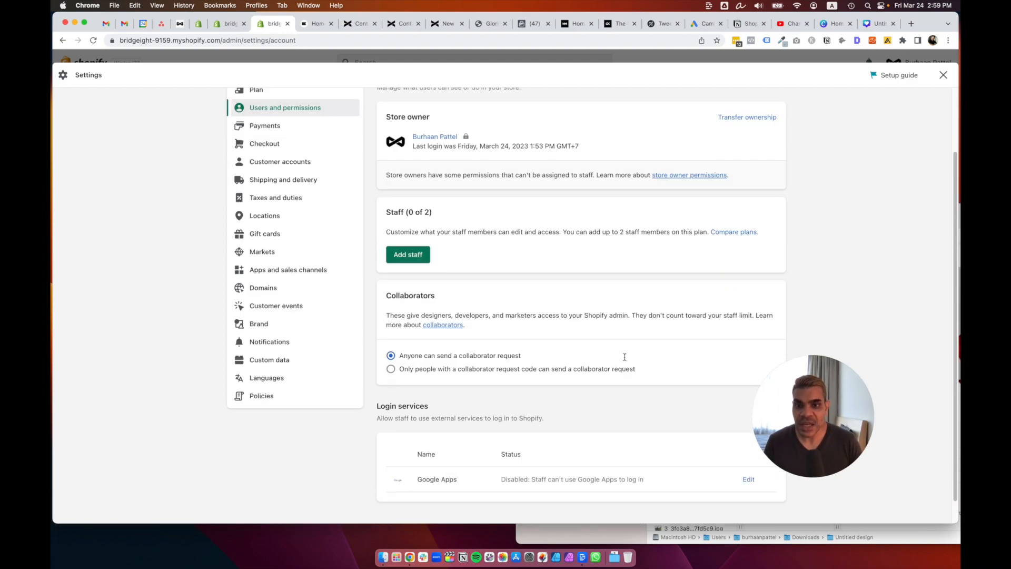
{"action": "left_click", "coordinate": [498, 369]}
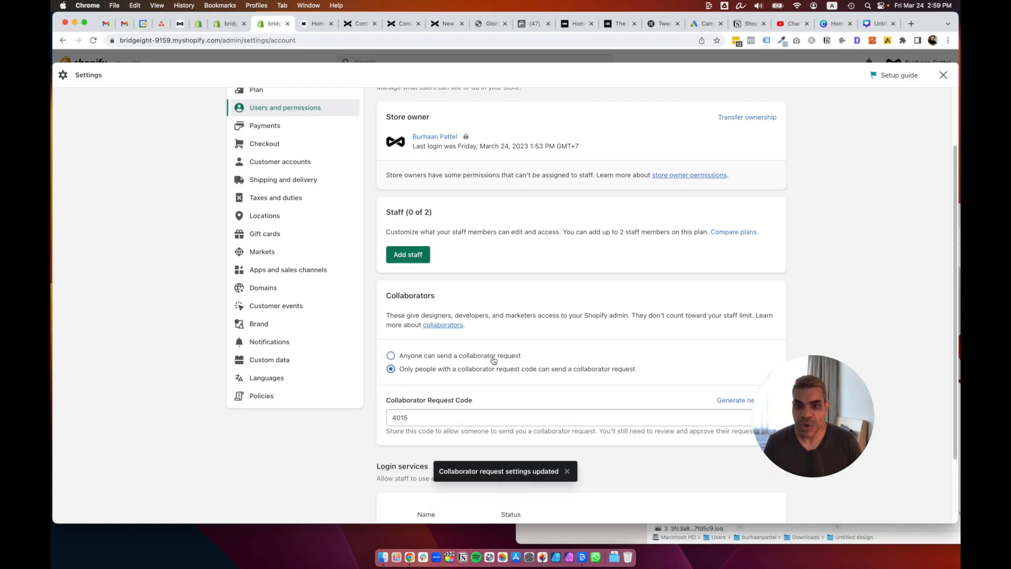
{"action": "left_click", "coordinate": [494, 358]}
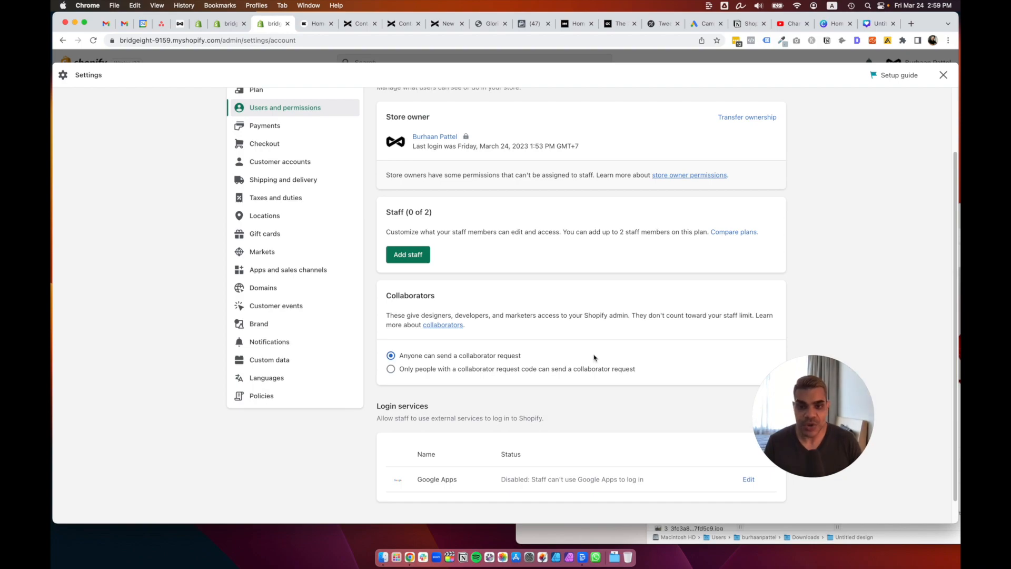
{"action": "scroll", "coordinate": [594, 358], "scroll_direction": "down", "scroll_amount": 1}
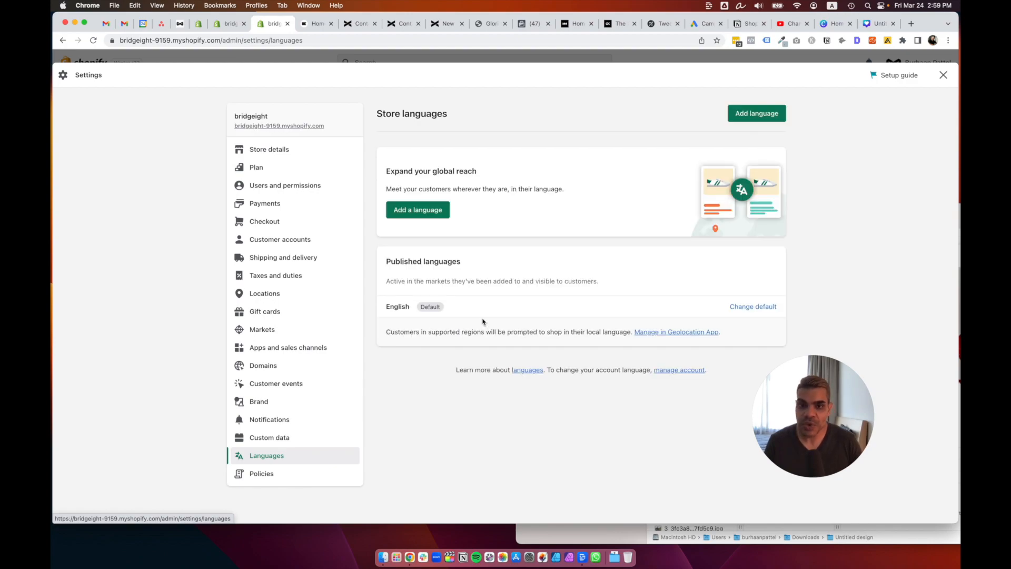
Browse the Add a language list, cancel to keep English as default, and open Locations.
{"action": "left_click", "coordinate": [445, 218]}
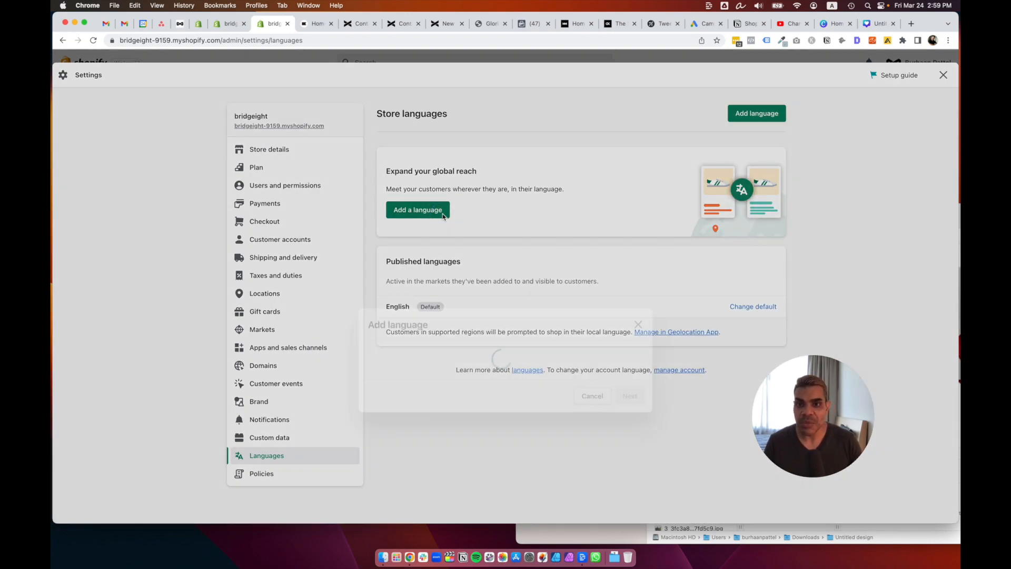
{"action": "left_click", "coordinate": [484, 270]}
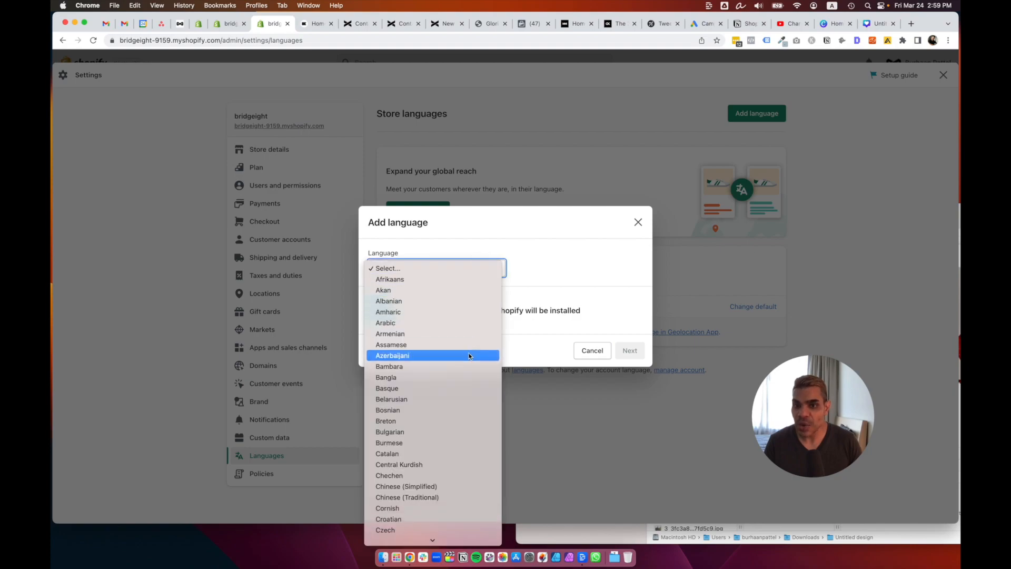
{"action": "left_click", "coordinate": [590, 285]}
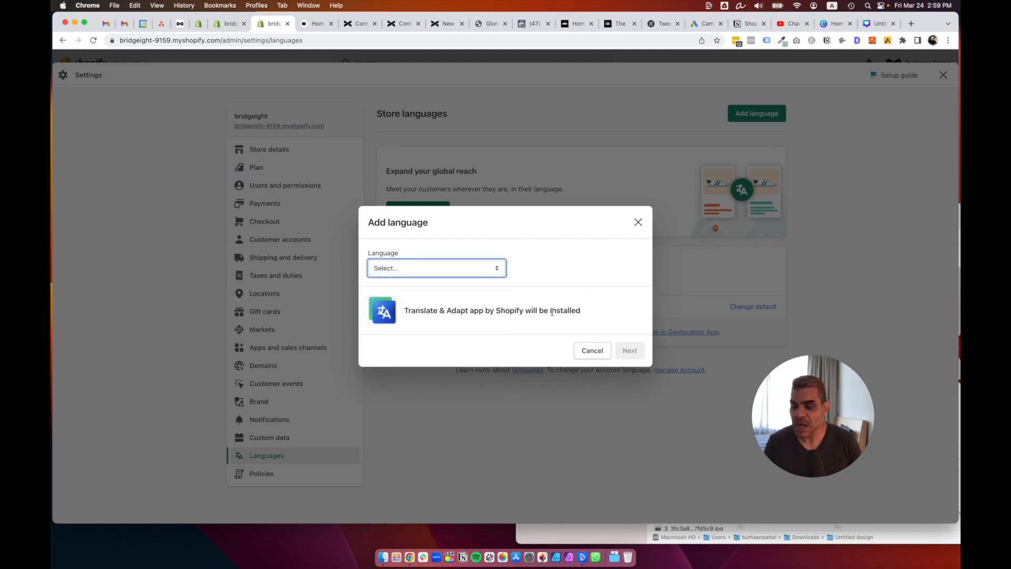
{"action": "left_click", "coordinate": [585, 350]}
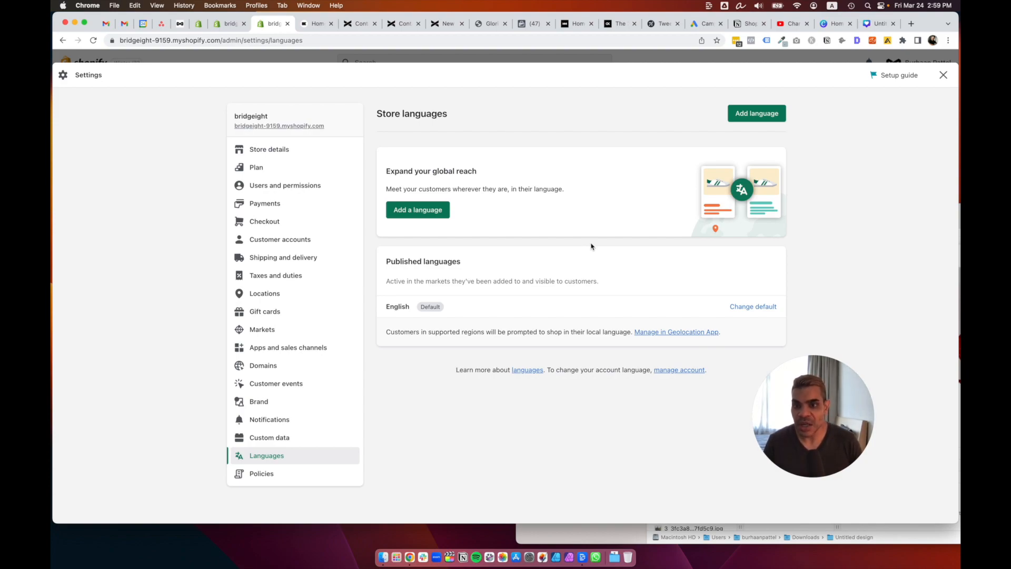
{"action": "left_click", "coordinate": [296, 295]}
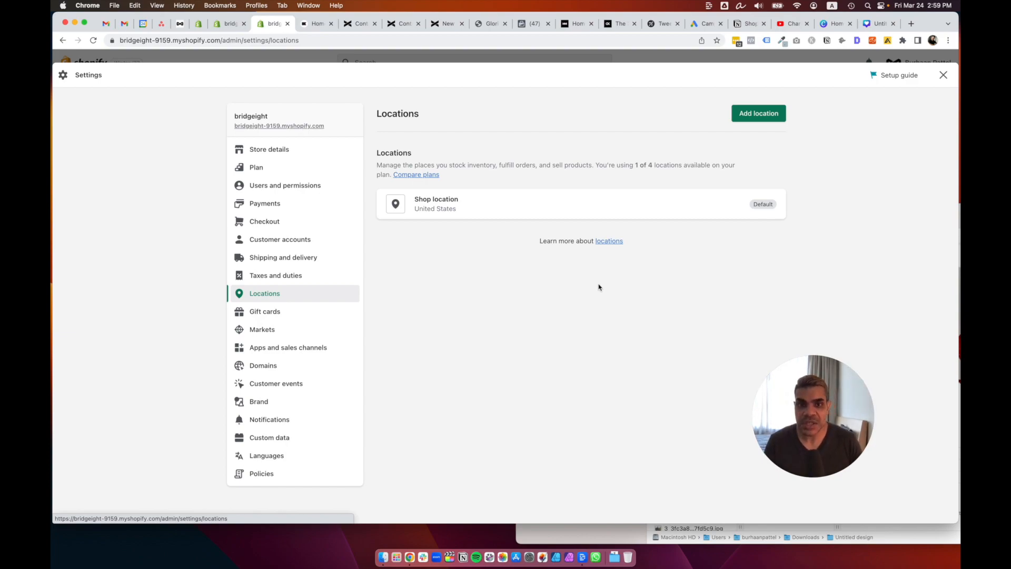
{"action": "left_click_drag", "start_coordinate": [640, 165], "coordinate": [659, 165]}
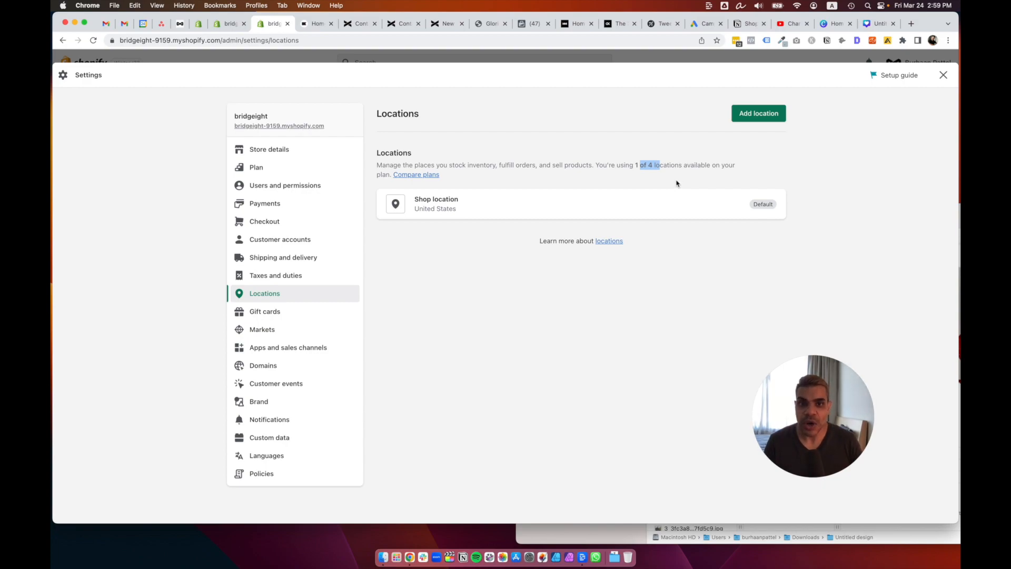
{"action": "left_click", "coordinate": [765, 115]}
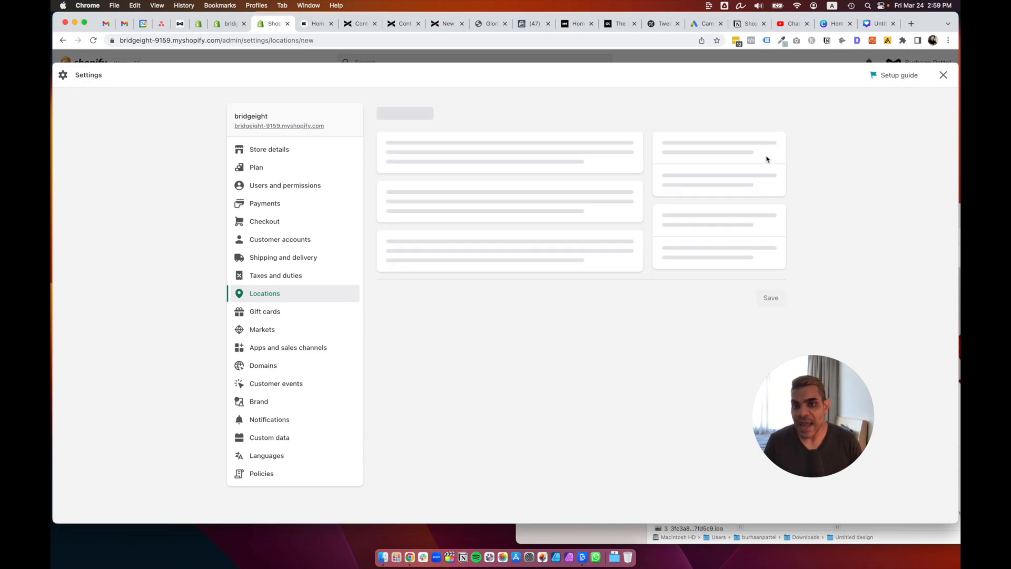
{"action": "left_click", "coordinate": [459, 208]}
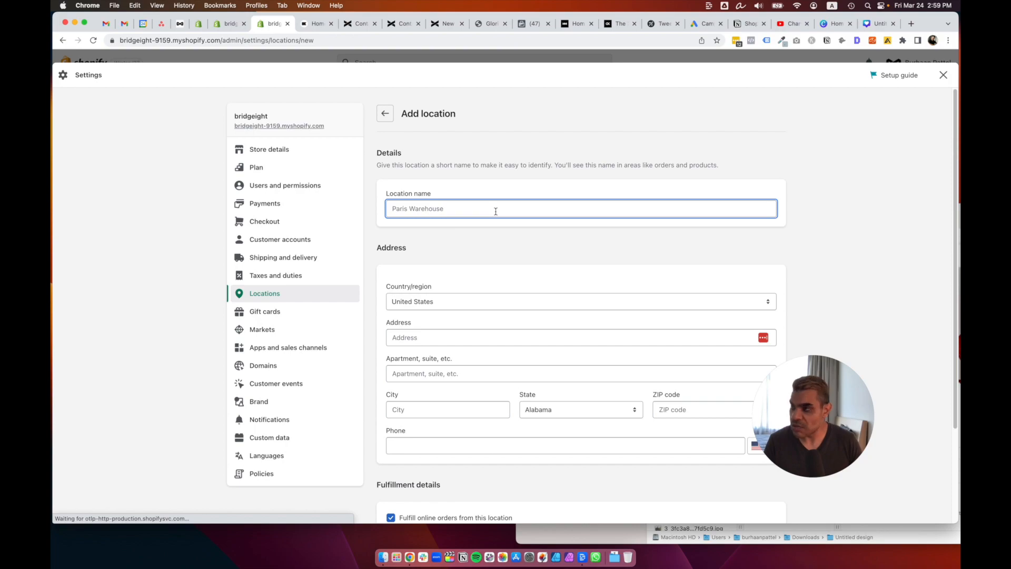
{"action": "scroll", "coordinate": [491, 316], "scroll_direction": "down", "scroll_amount": 3}
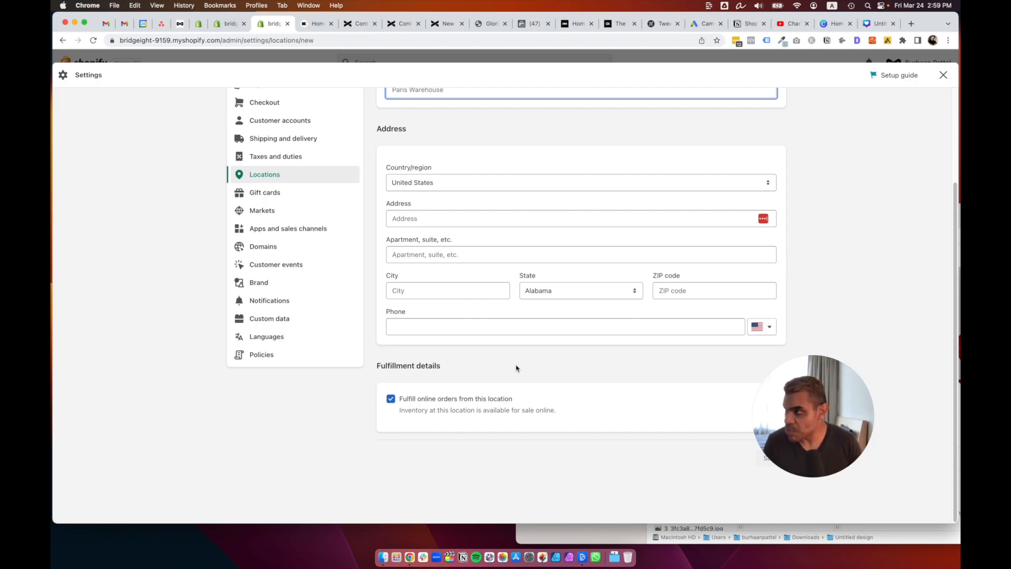
{"action": "scroll", "coordinate": [516, 368], "scroll_direction": "up", "scroll_amount": 4}
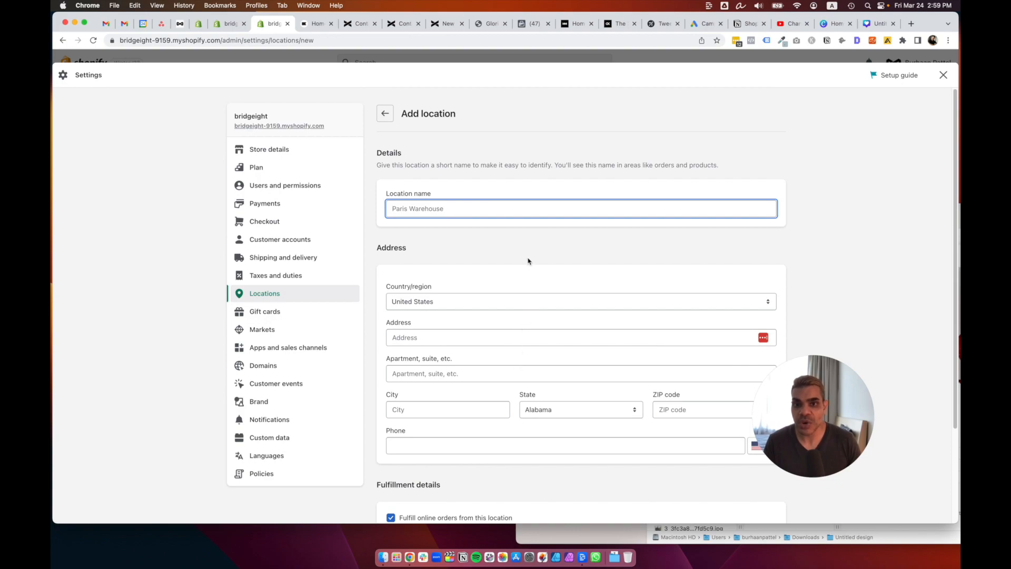
{"action": "left_click", "coordinate": [530, 248]}
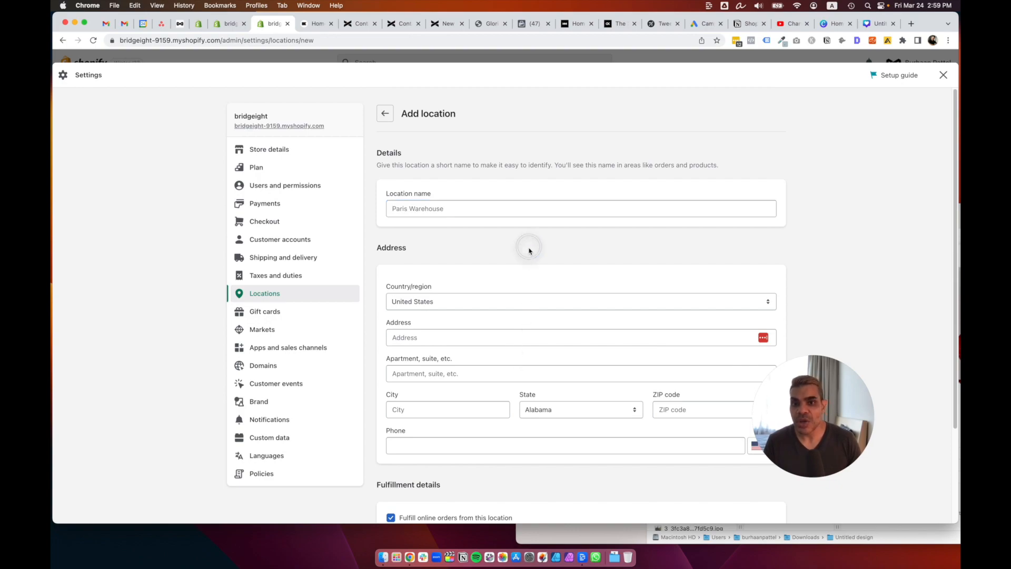
{"action": "left_click", "coordinate": [392, 117]}
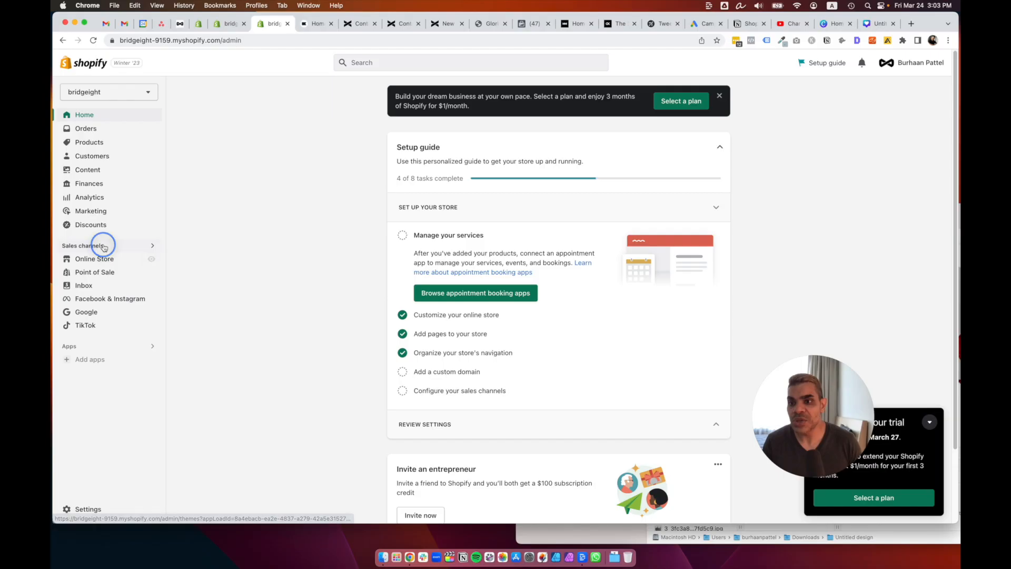
Find Facebook & Instagram in the sales channels list and install it.
{"action": "left_click", "coordinate": [103, 246]}
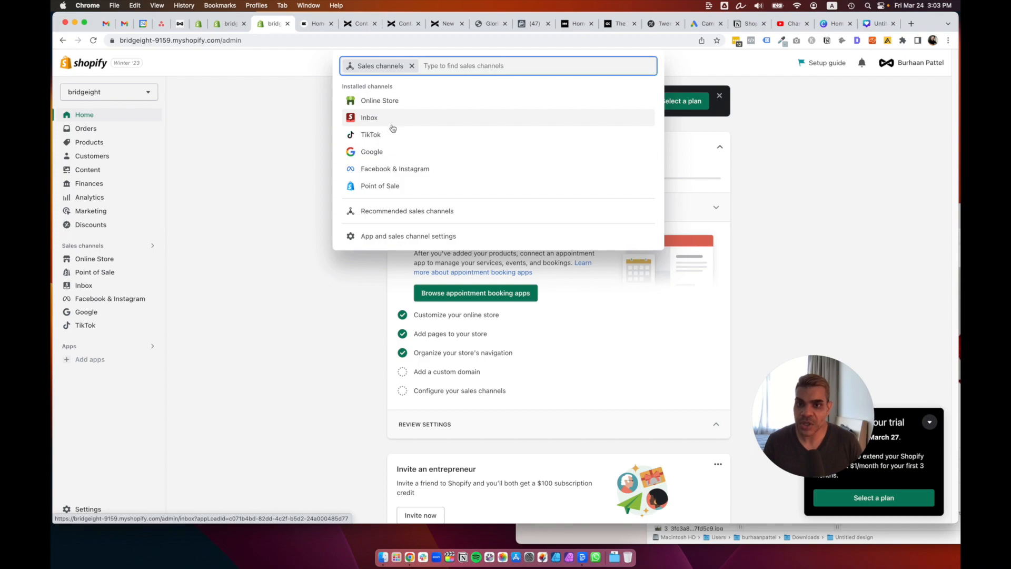
{"action": "left_click", "coordinate": [402, 170]}
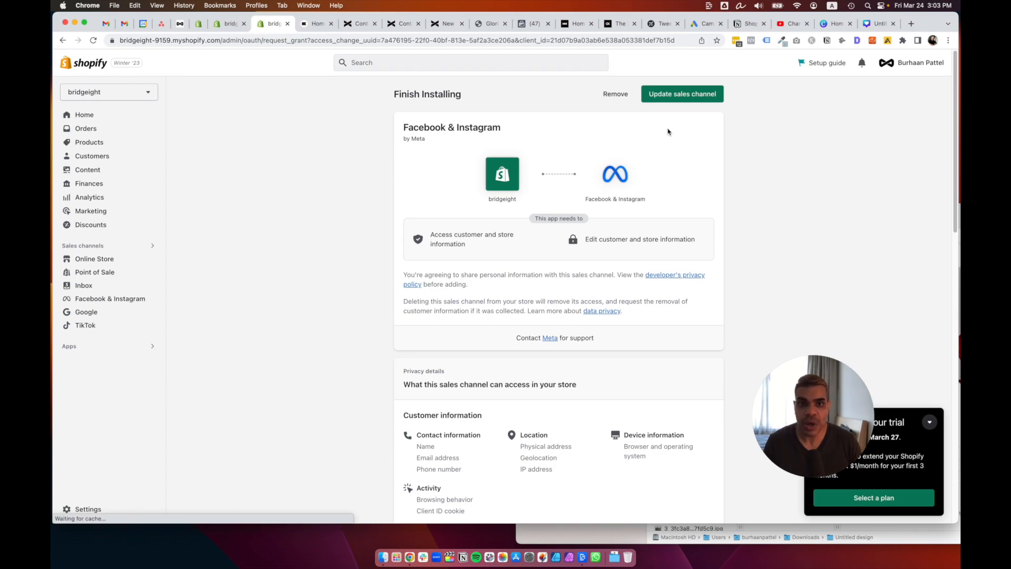
{"action": "scroll", "coordinate": [689, 184], "scroll_direction": "down", "scroll_amount": 5}
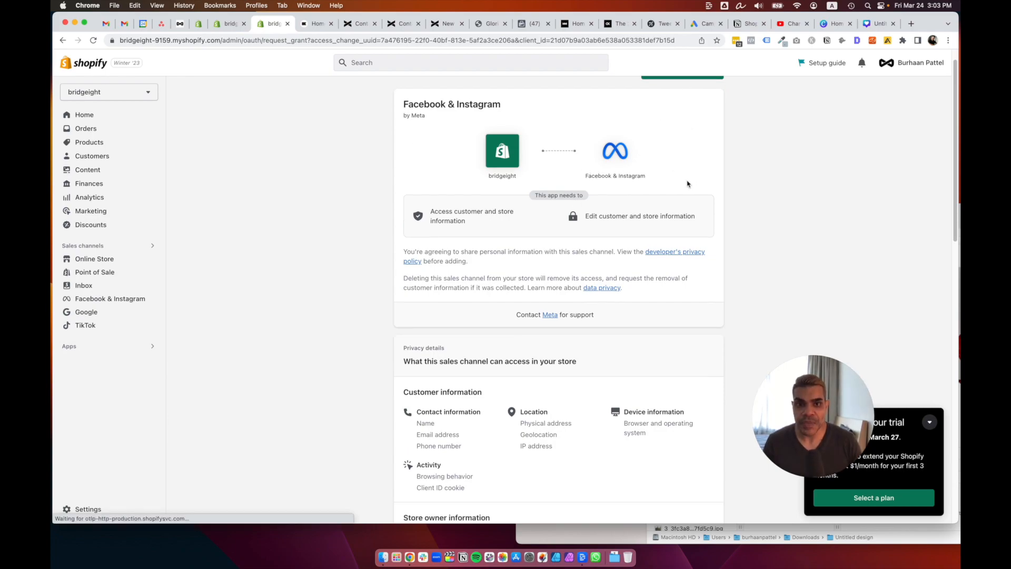
{"action": "scroll", "coordinate": [690, 131], "scroll_direction": "up", "scroll_amount": 5}
{"action": "left_click", "coordinate": [689, 94]}
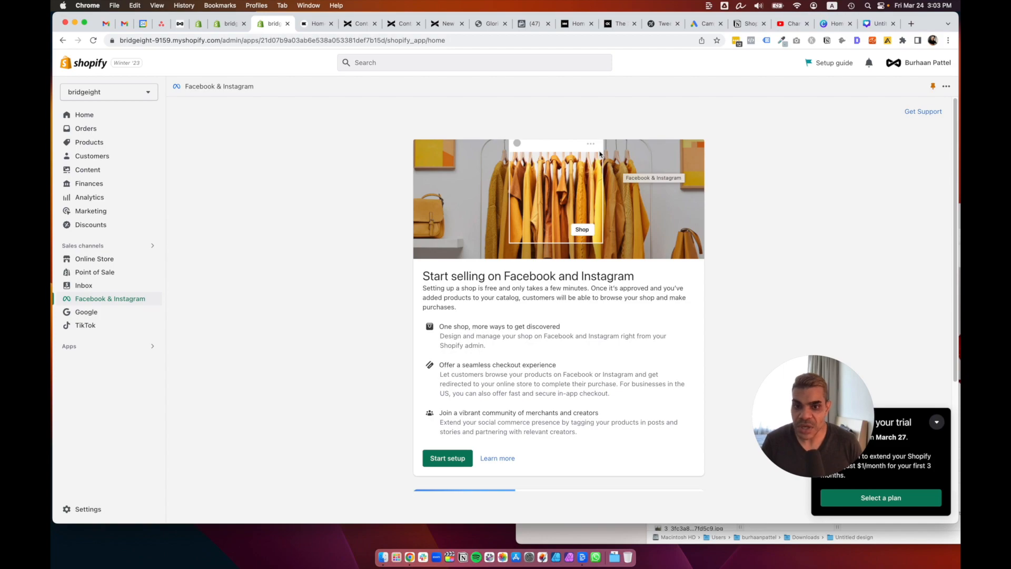
Preview the Facebook shop setup steps and return to the Facebook & Instagram start page.
{"action": "scroll", "coordinate": [599, 153], "scroll_direction": "down", "scroll_amount": 3}
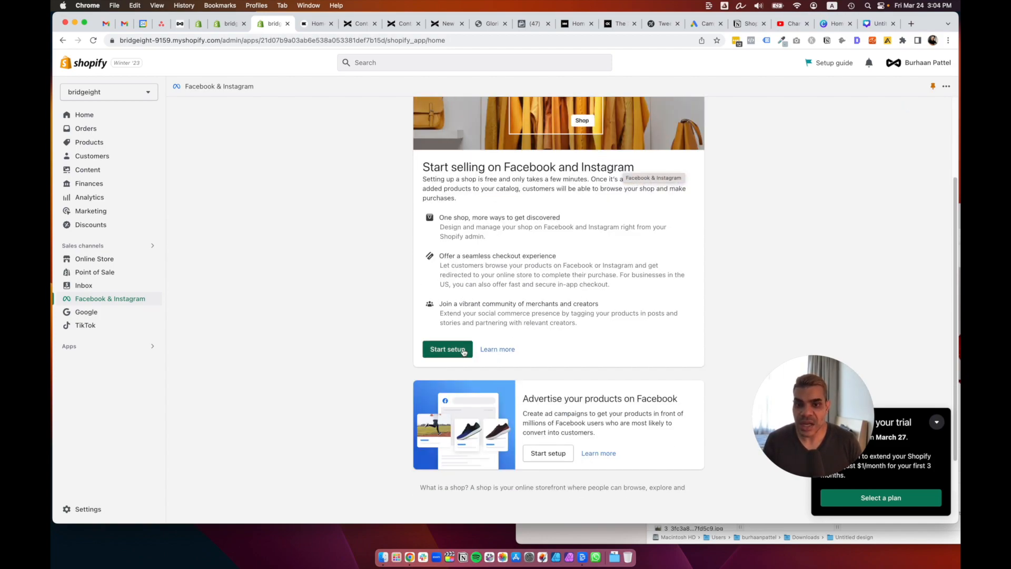
{"action": "scroll", "coordinate": [585, 328], "scroll_direction": "up", "scroll_amount": 1}
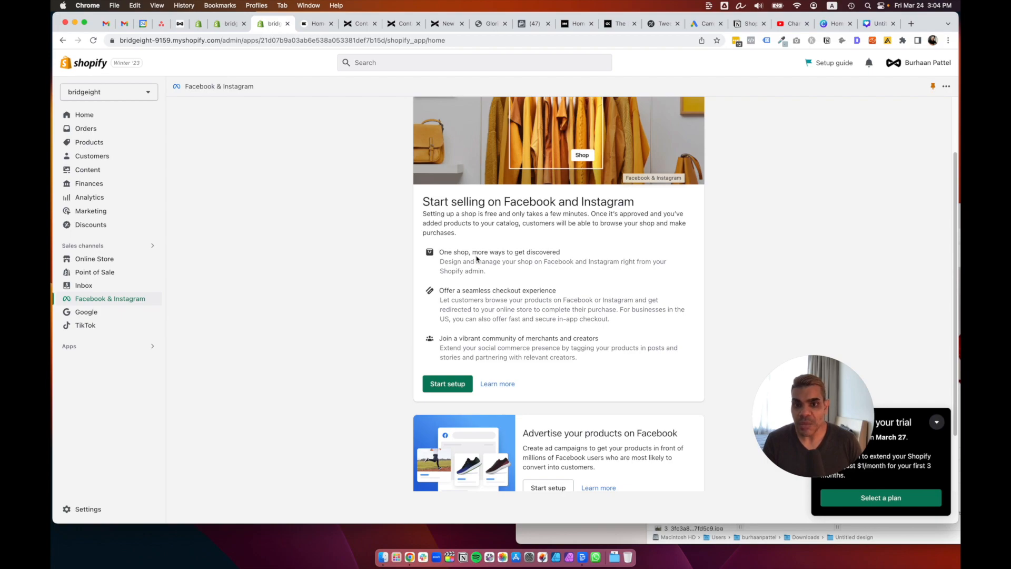
{"action": "left_click_drag", "start_coordinate": [494, 289], "coordinate": [510, 291]}
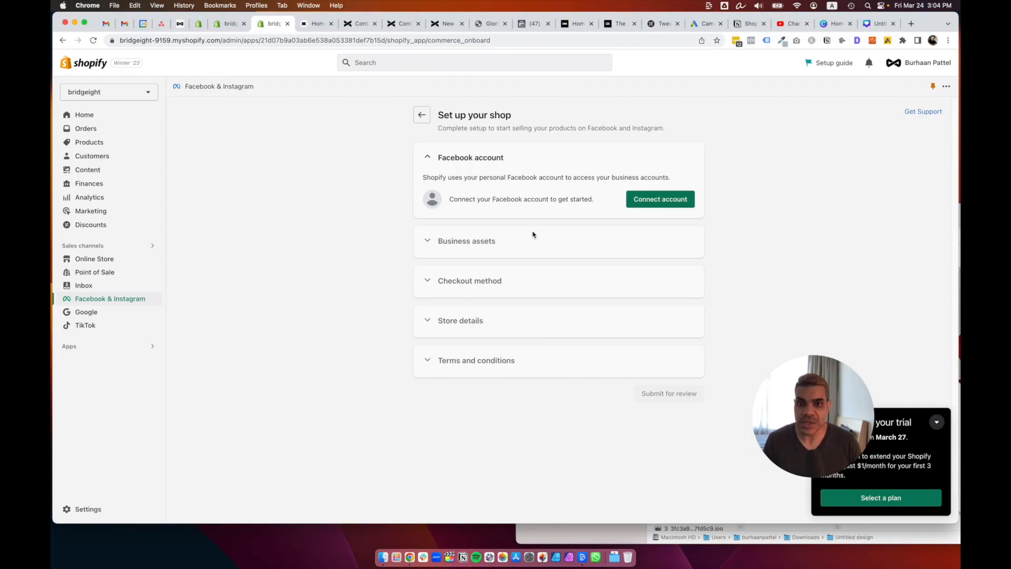
{"action": "left_click_drag", "start_coordinate": [538, 199], "coordinate": [579, 198]}
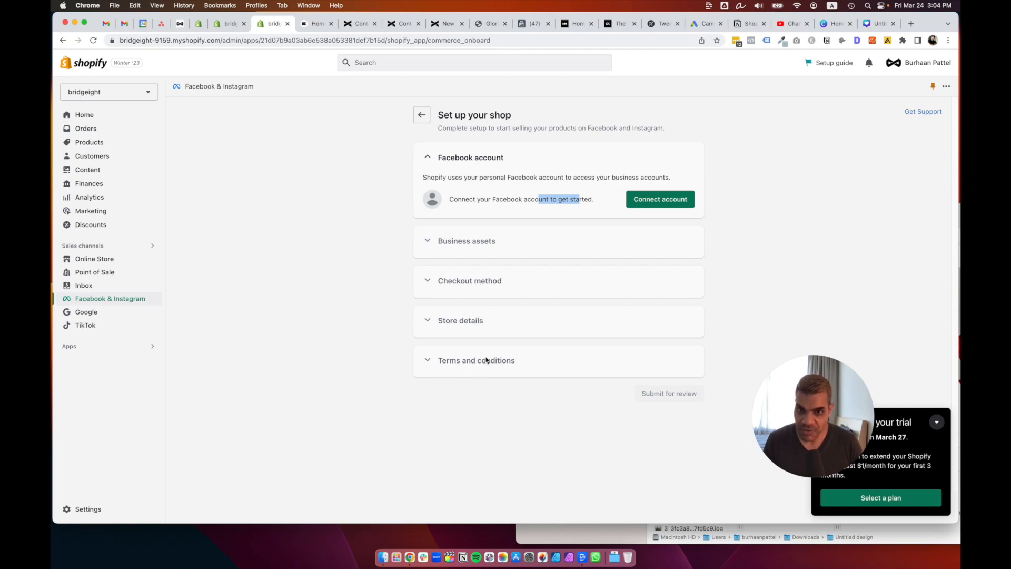
{"action": "left_click", "coordinate": [422, 116]}
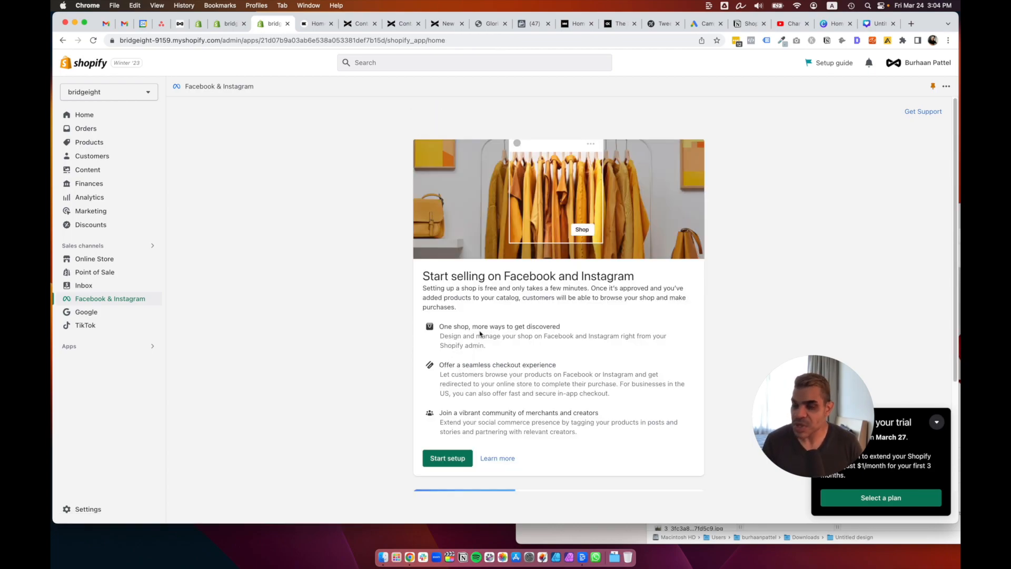
Preview the Facebook Marketing setup, go back, then return to the Home dashboard.
{"action": "scroll", "coordinate": [480, 333], "scroll_direction": "down", "scroll_amount": 3}
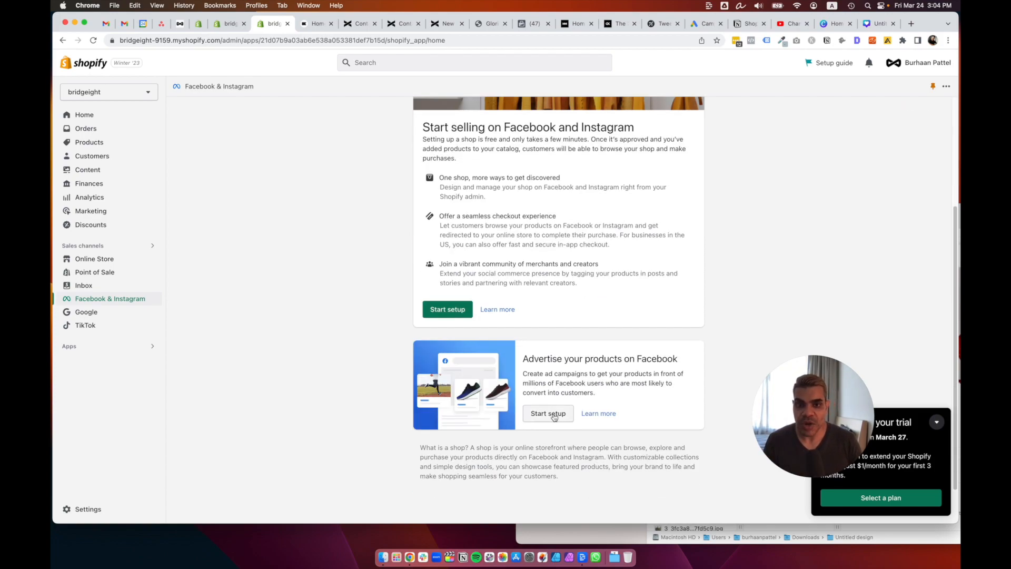
{"action": "left_click", "coordinate": [553, 417]}
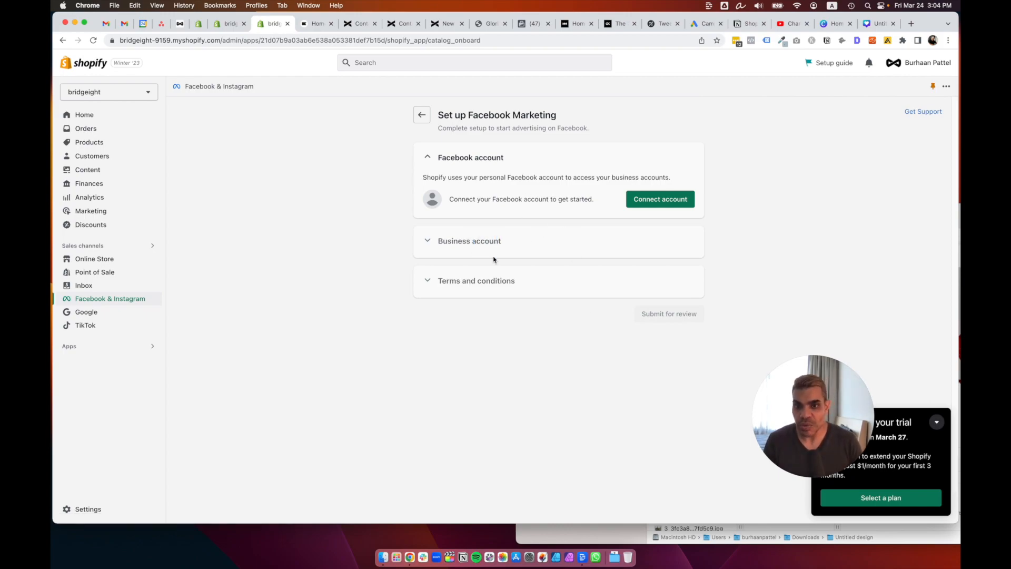
{"action": "left_click", "coordinate": [422, 115]}
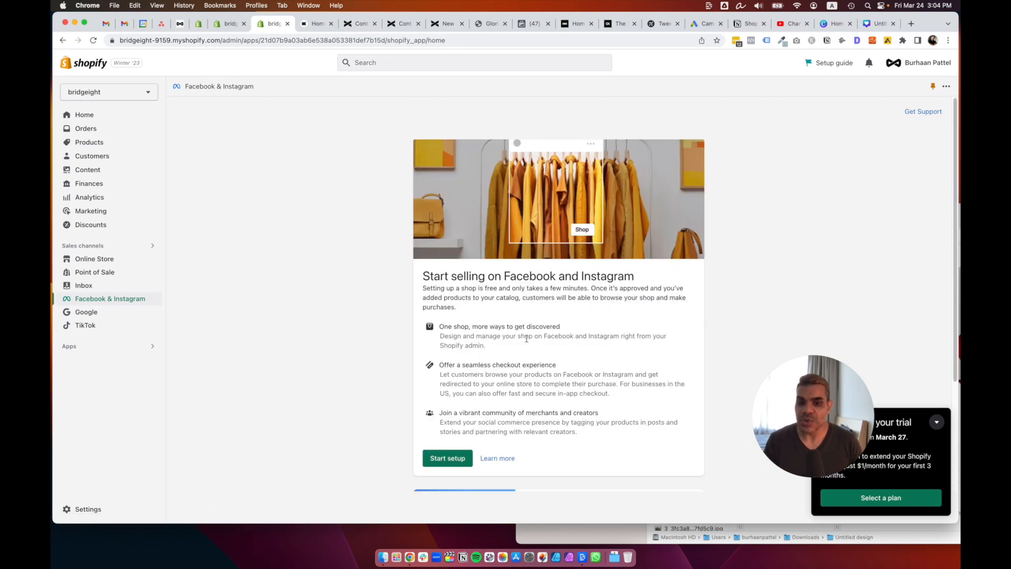
{"action": "scroll", "coordinate": [527, 338], "scroll_direction": "down", "scroll_amount": 5}
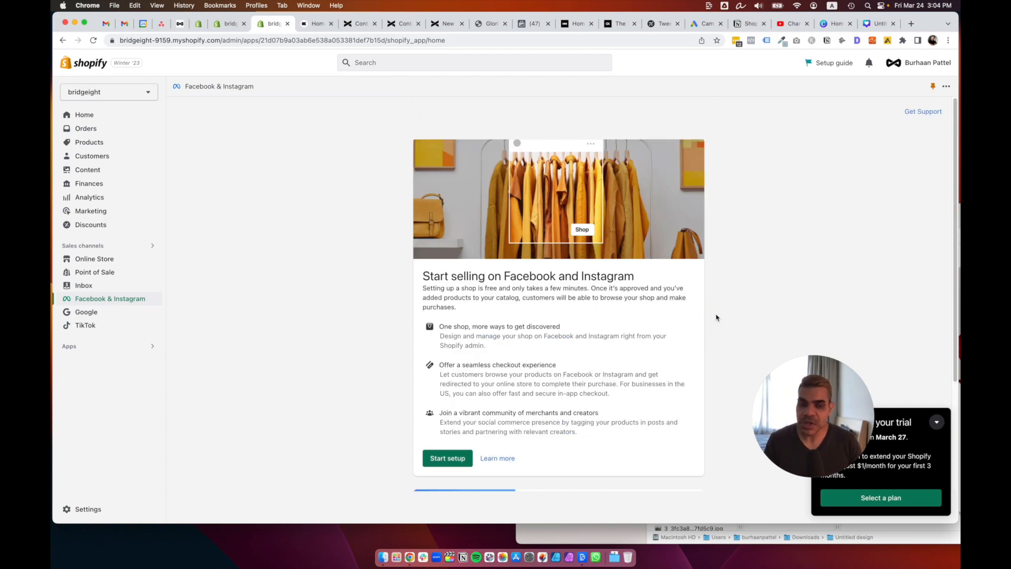
{"action": "scroll", "coordinate": [717, 318], "scroll_direction": "down", "scroll_amount": 3}
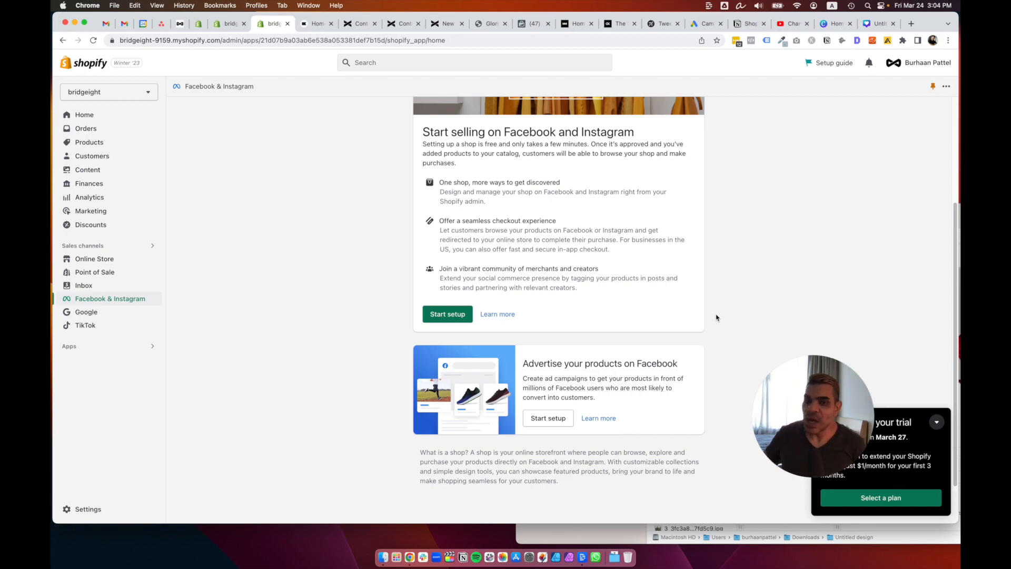
{"action": "scroll", "coordinate": [716, 318], "scroll_direction": "up", "scroll_amount": 3}
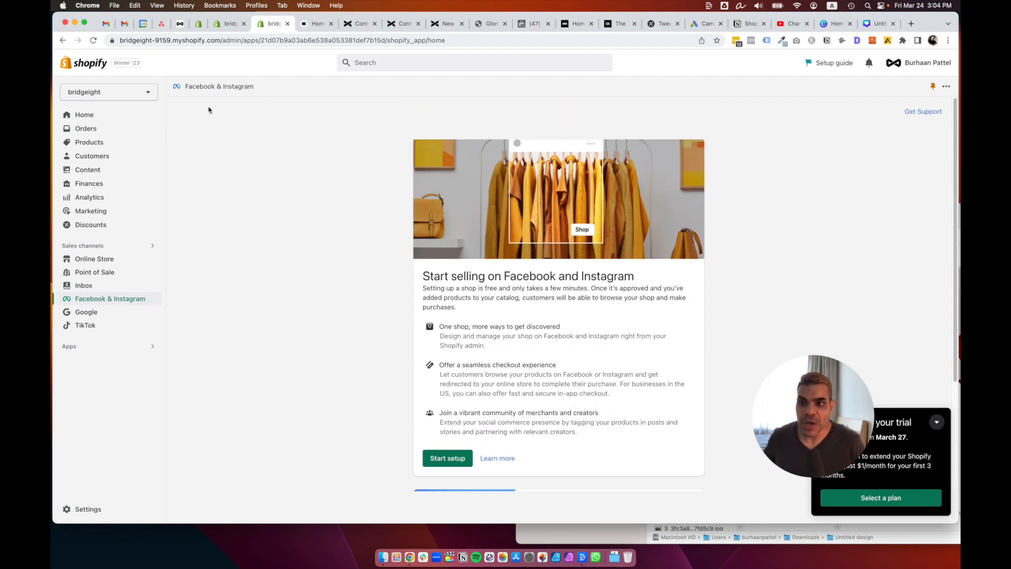
{"action": "left_click", "coordinate": [87, 128]}
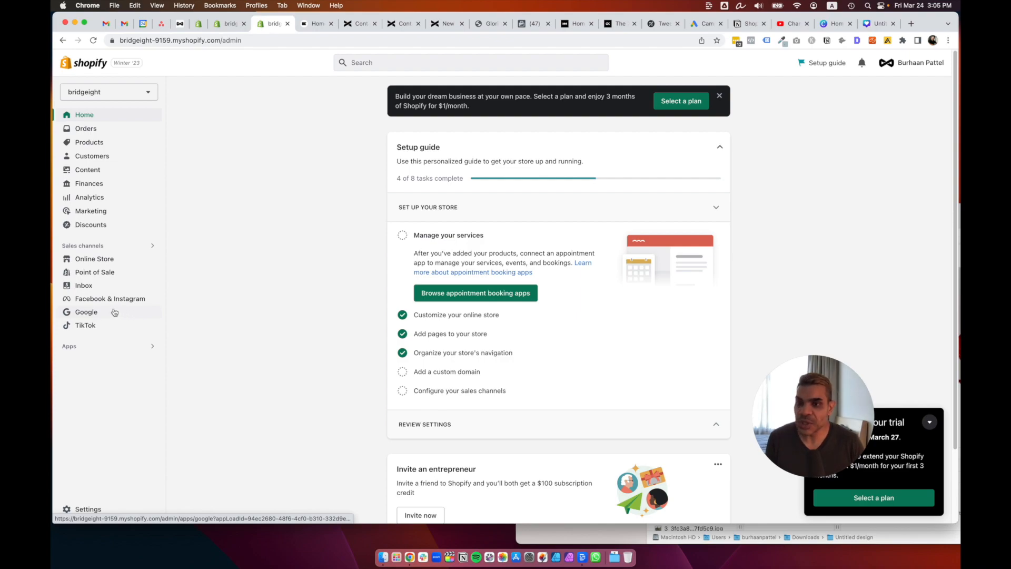
Open the Google sales channel and scroll its Connect Google account setup page.
{"action": "left_click", "coordinate": [114, 313]}
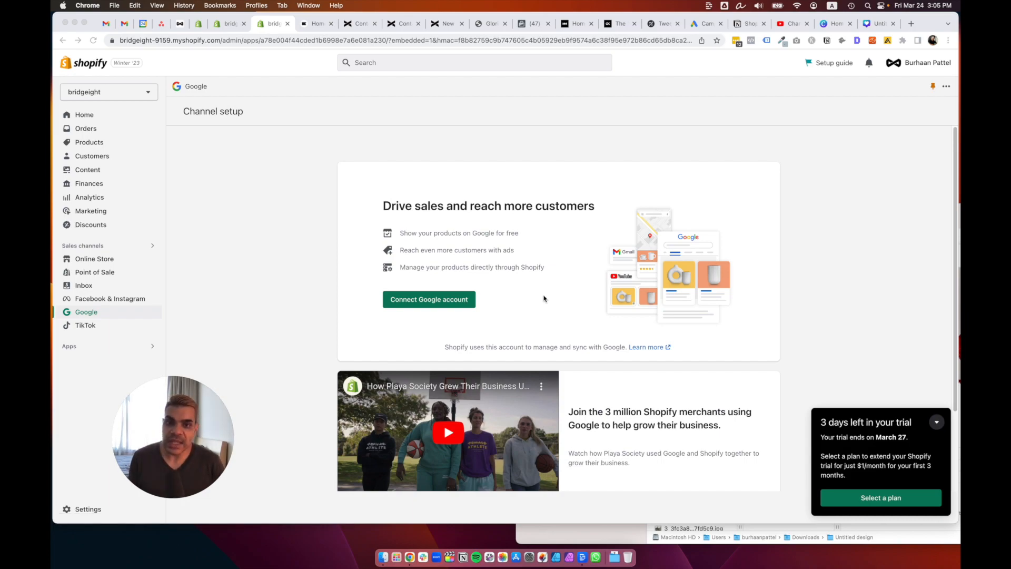
{"action": "scroll", "coordinate": [605, 301], "scroll_direction": "down", "scroll_amount": 3}
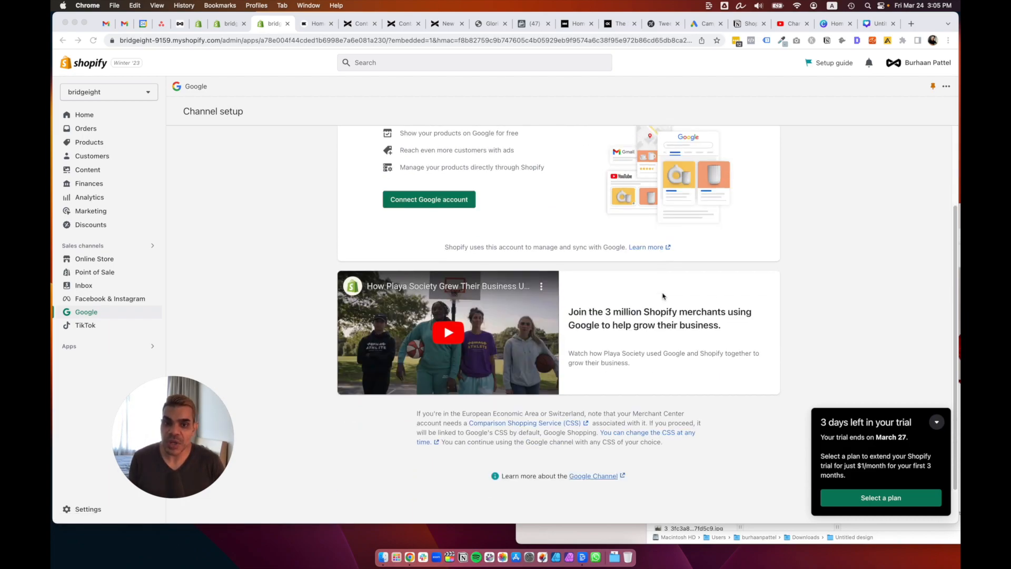